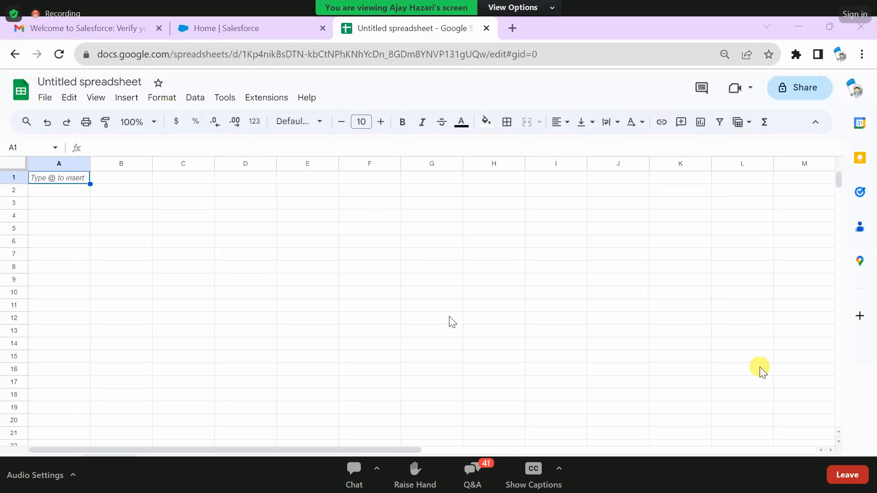
# - Switch to the Sf-Cohort-4 notes in Notepad and insert a new line above "Salesforce theming and branding."
pyautogui.click(141, 192)
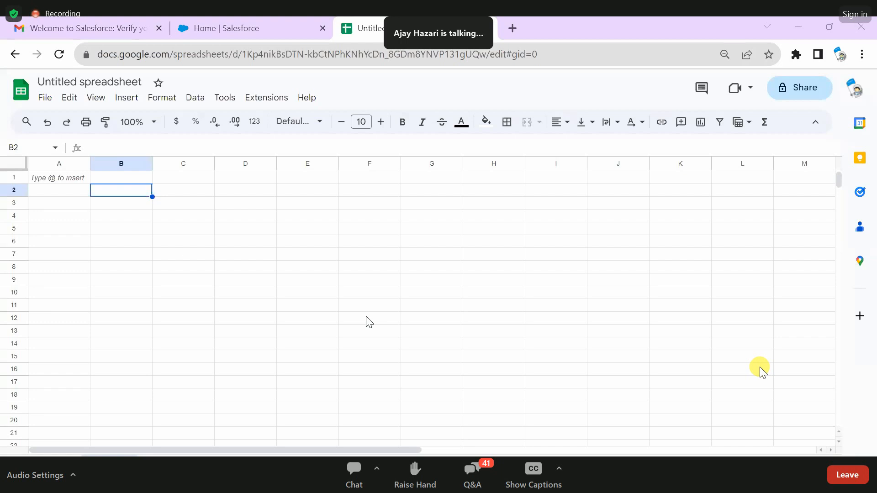
pyautogui.hotkey('alt', 'Tab')
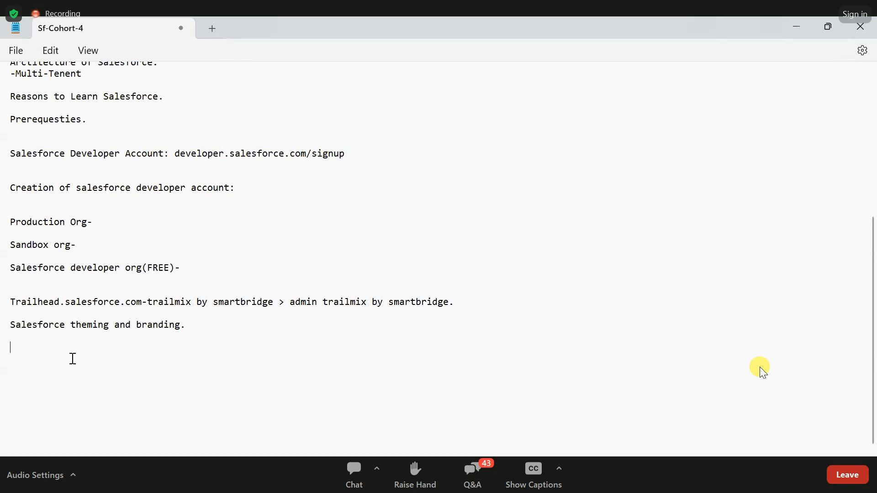
pyautogui.click(22, 357)
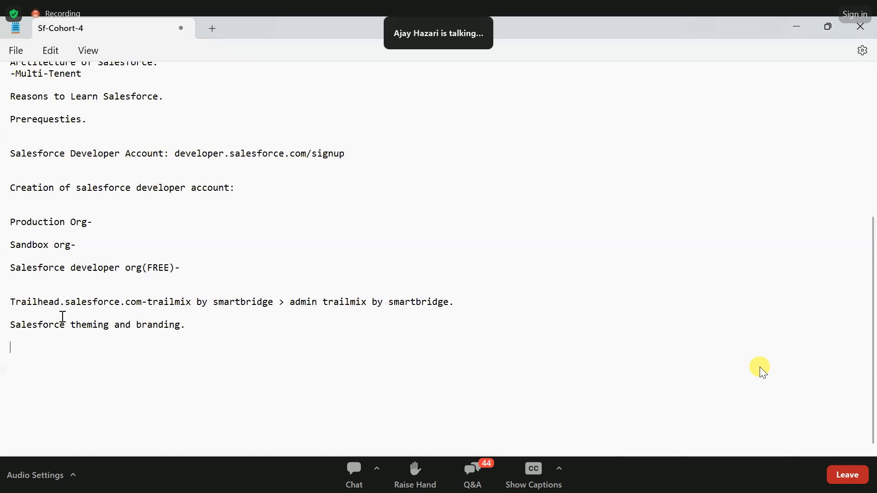
pyautogui.click(87, 316)
pyautogui.press('Return')
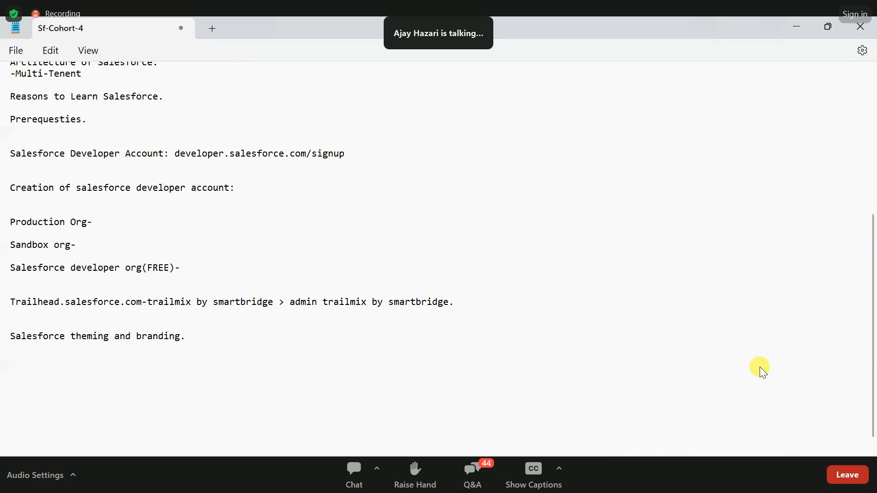
# - Enter the topic line "Difference Between Lightninh ui and classis ui" above the theming and branding line, followed by a blank line
pyautogui.write('Difference ')
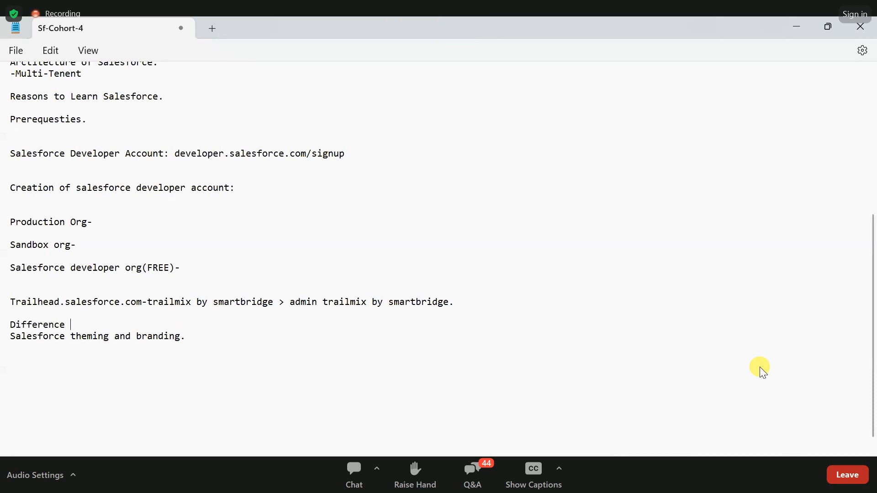
pyautogui.write('Between ')
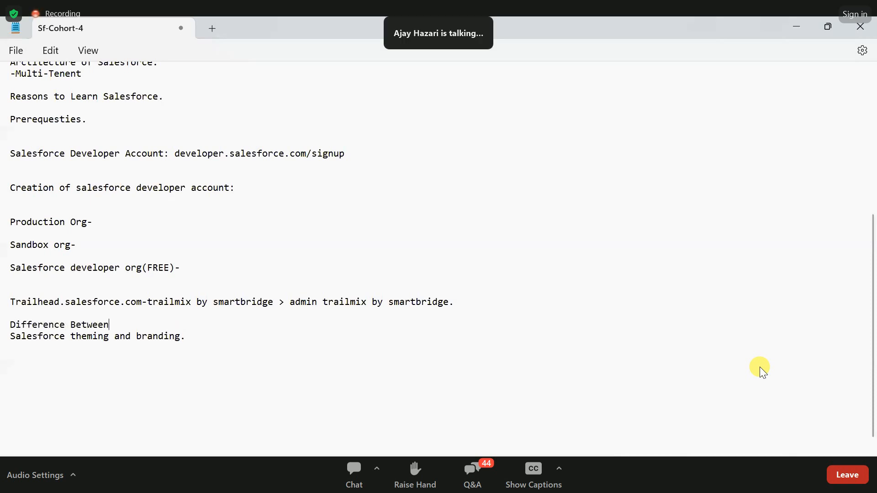
pyautogui.write('Lightninh ui and cla')
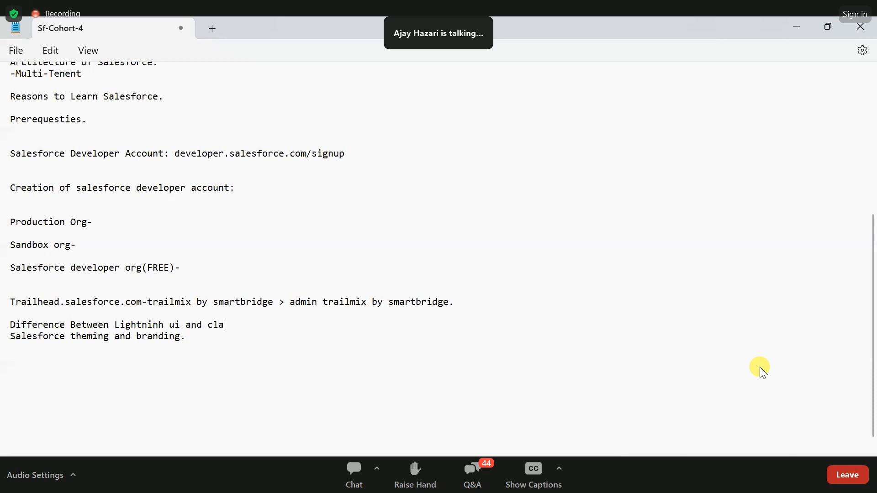
pyautogui.write('ssis ui')
pyautogui.press('Return')
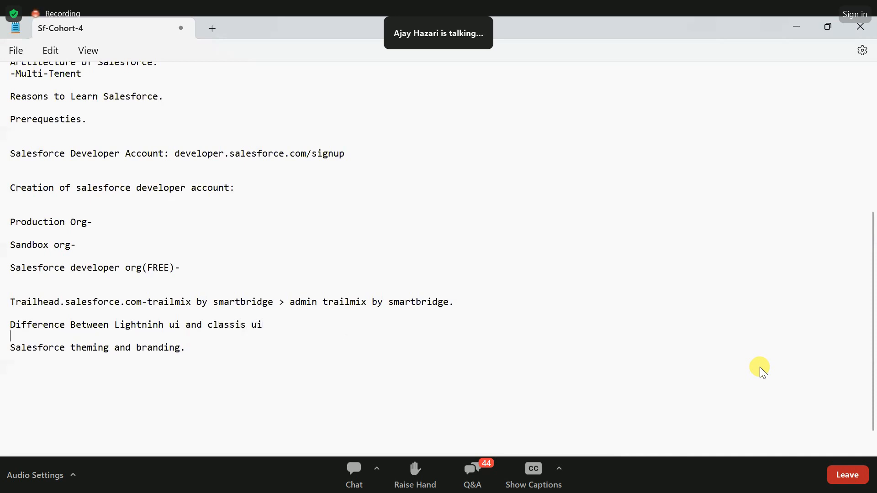
# - Correct the misspelled "Lightninh" to "Lightning" in the UI difference line
pyautogui.moveTo(208, 325); pyautogui.dragTo(264, 325)
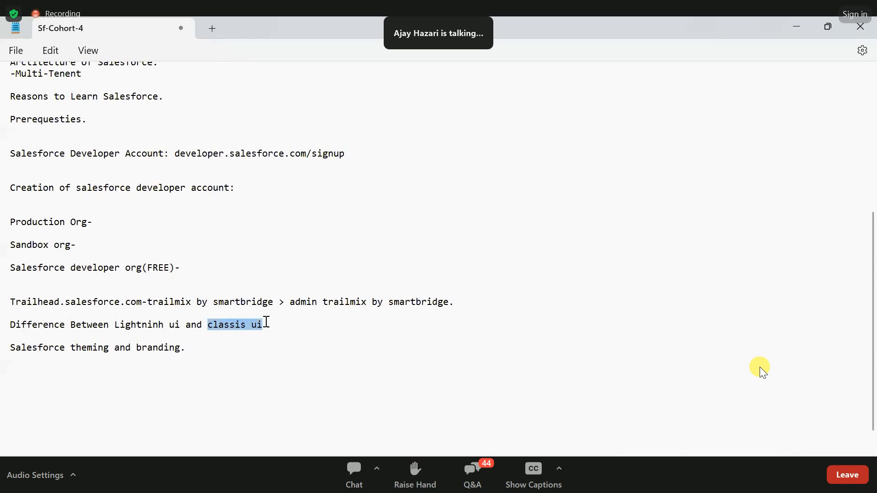
pyautogui.moveTo(182, 325); pyautogui.dragTo(115, 325)
pyautogui.scroll(-1, 209, 328)
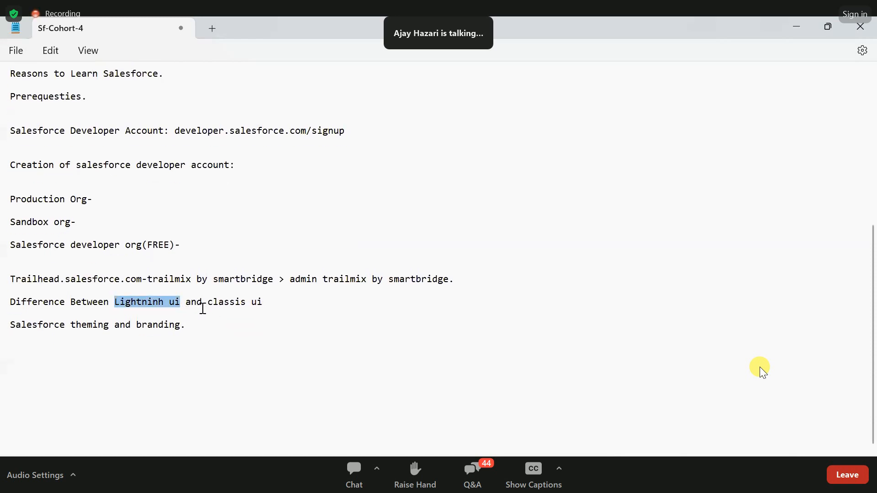
pyautogui.moveTo(209, 303); pyautogui.dragTo(274, 303)
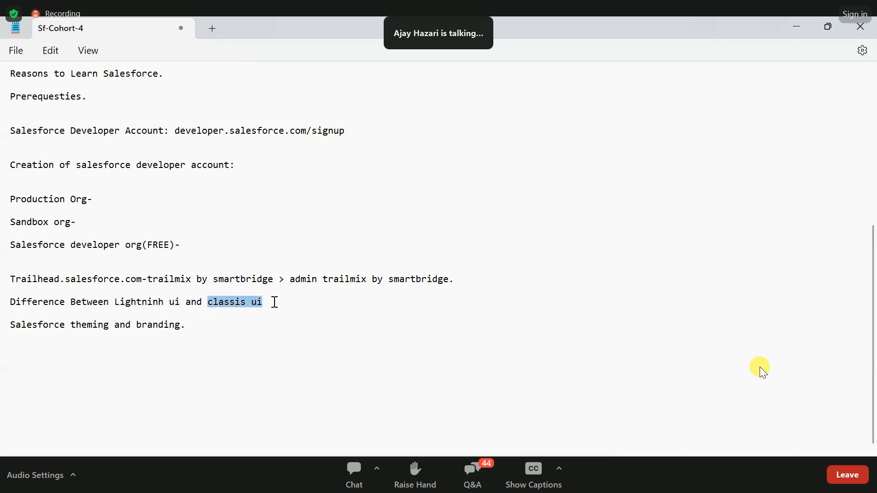
pyautogui.click(164, 302)
pyautogui.press('BackSpace')
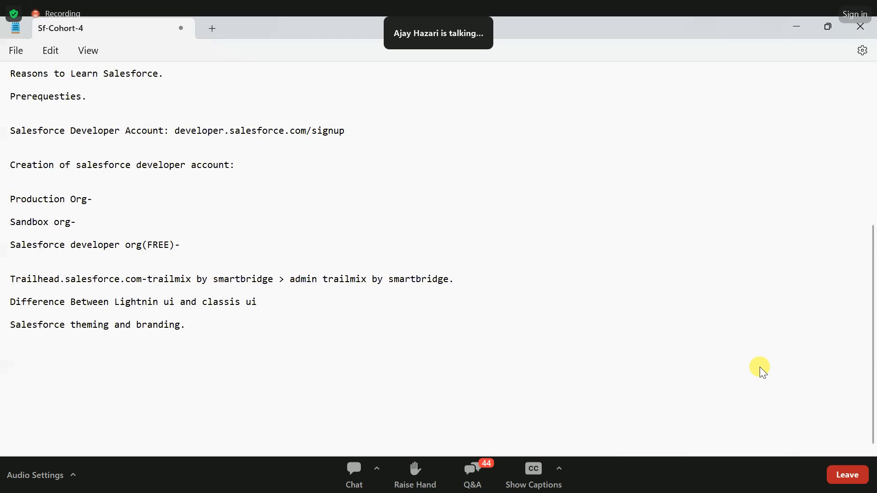
pyautogui.write('g')
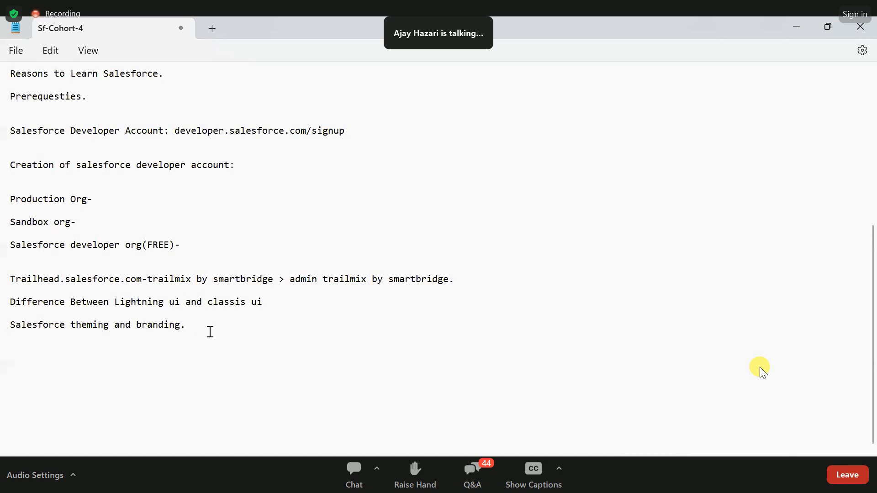
# - Add the heading "Object in salesforce:" below the theming and branding line
pyautogui.press('Return')
pyautogui.write('Object in sales')
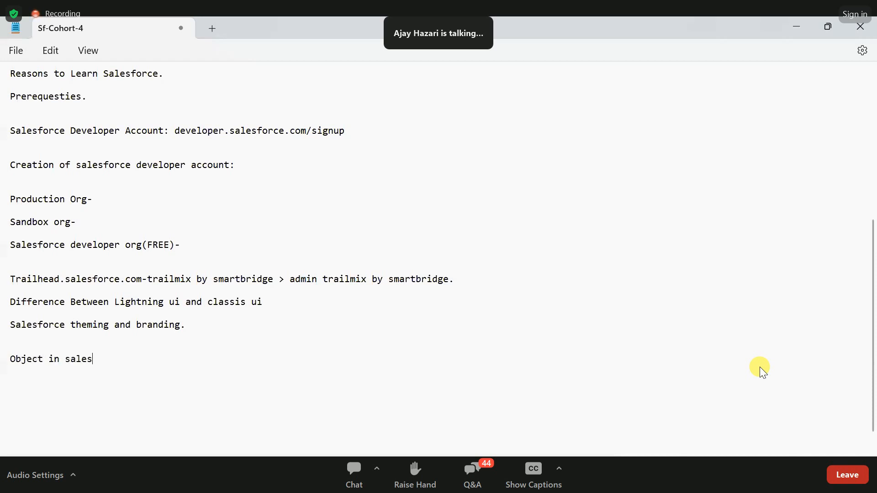
pyautogui.write('force:')
pyautogui.scroll(-1, 164, 335)
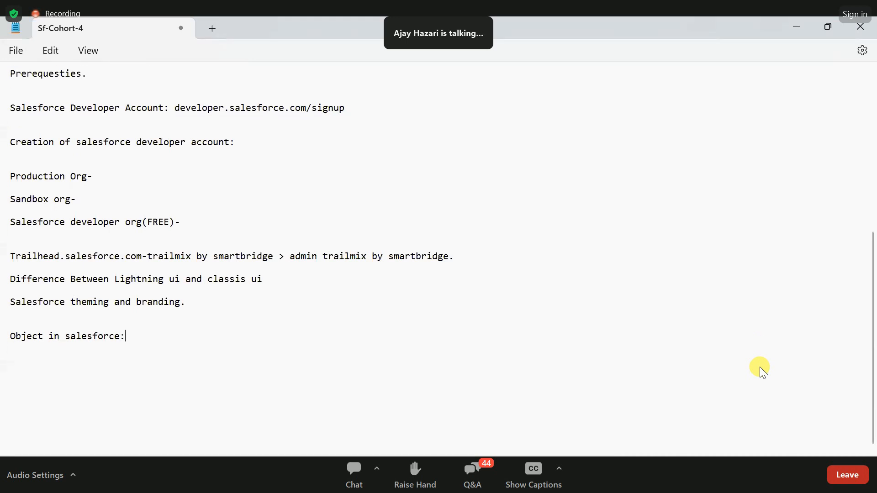
# - Under the heading, write "1.Salesforce objects are database tables that allows user to store data specified to an organization."
pyautogui.write('1.')
pyautogui.scroll(-1, 113, 341)
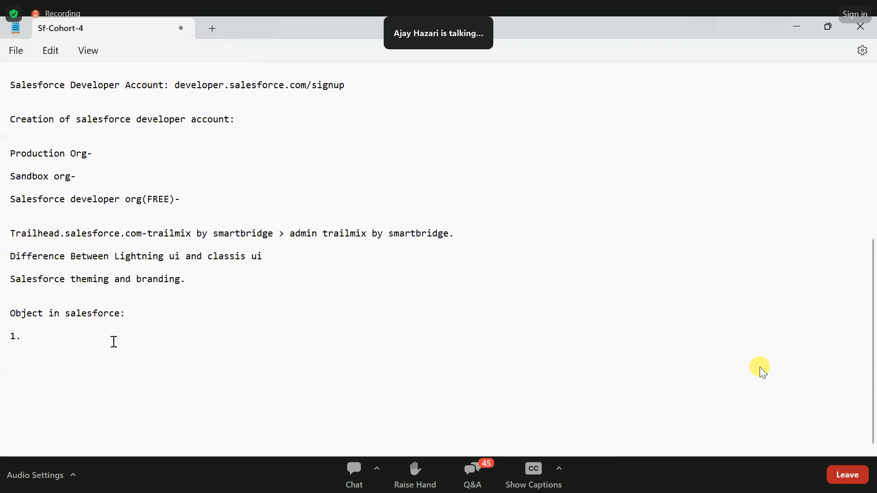
pyautogui.write('Salesforce objects are ')
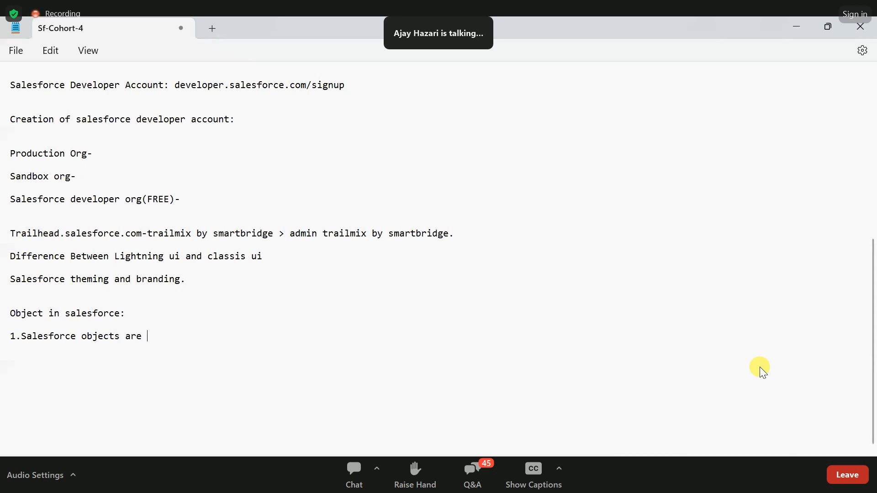
pyautogui.write('database tables tha')
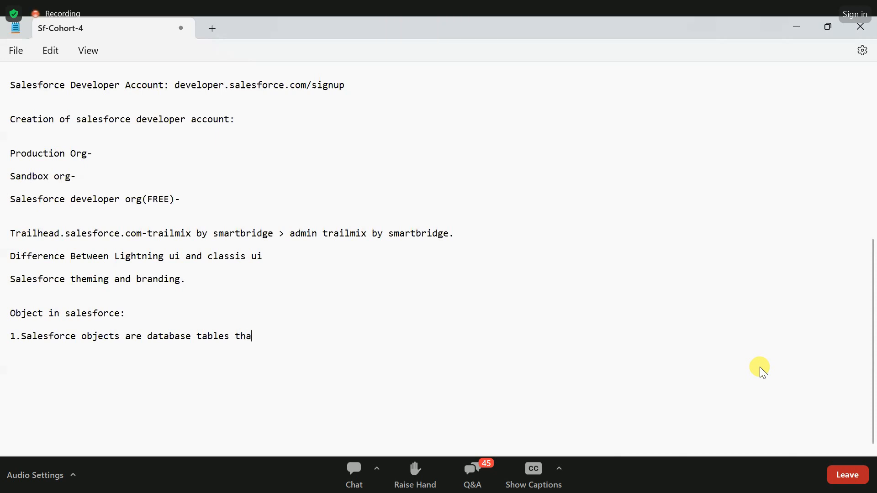
pyautogui.write('t allows us')
pyautogui.press('BackSpace')
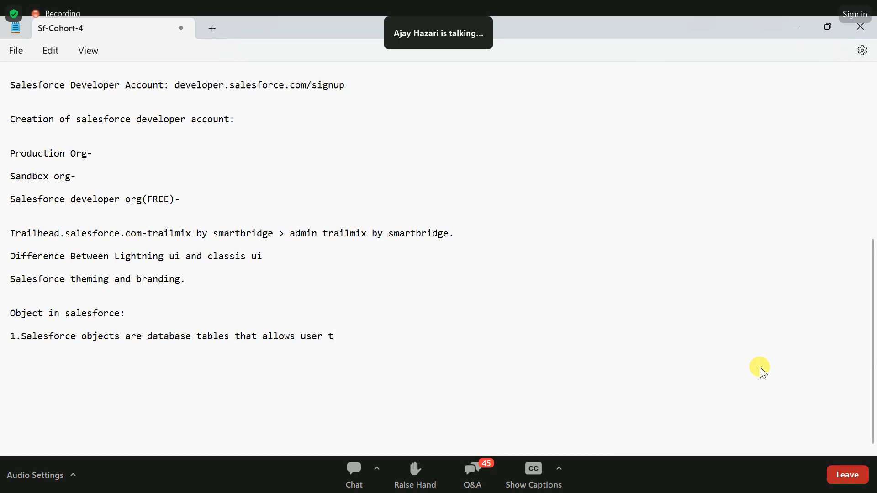
pyautogui.write('store data')
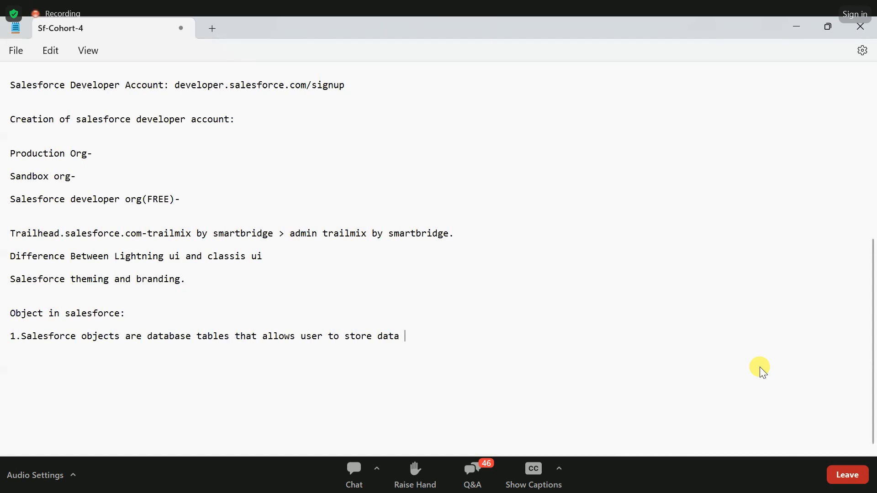
pyautogui.write(' specified')
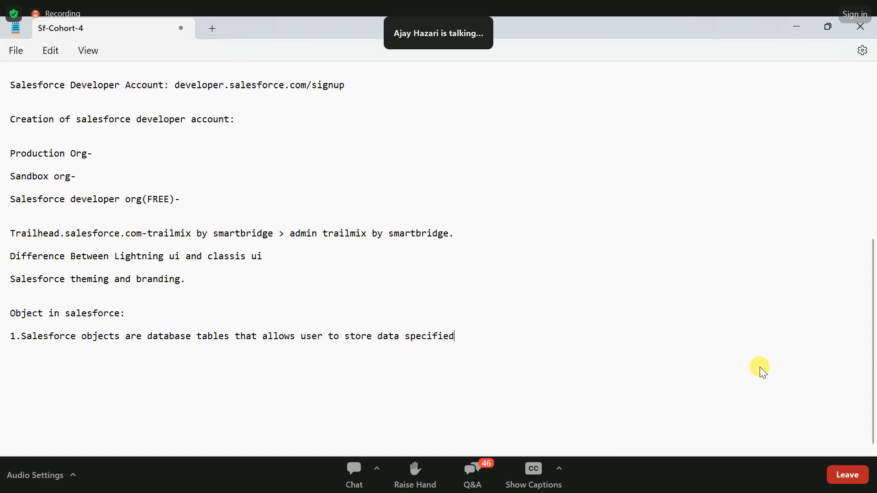
pyautogui.write(' to an organizati')
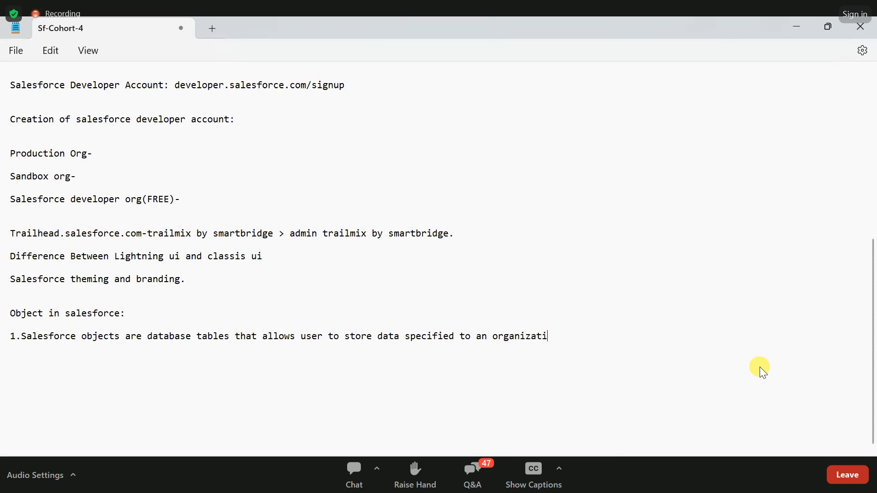
pyautogui.write('on.')
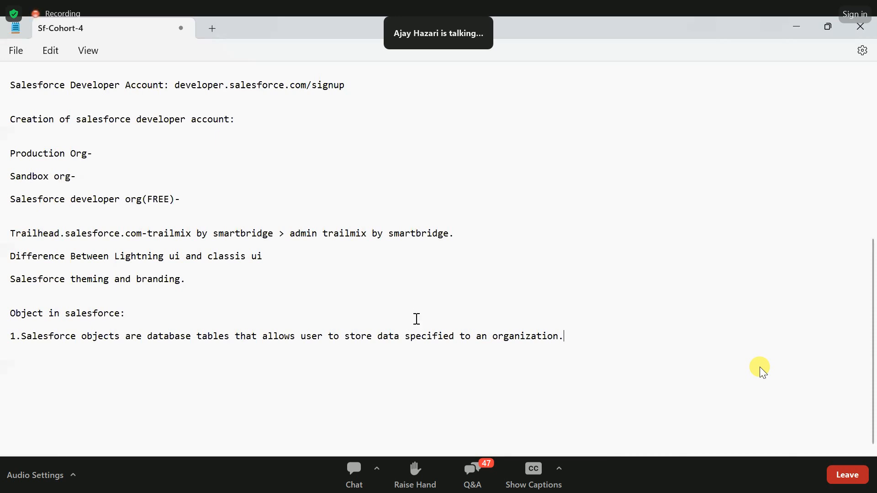
# - Below the definition, add the indented line "2 types:1.Standard objects 2.Custom objects."
pyautogui.click(578, 342)
pyautogui.press('Return')
pyautogui.write('2 types:1.Standa')
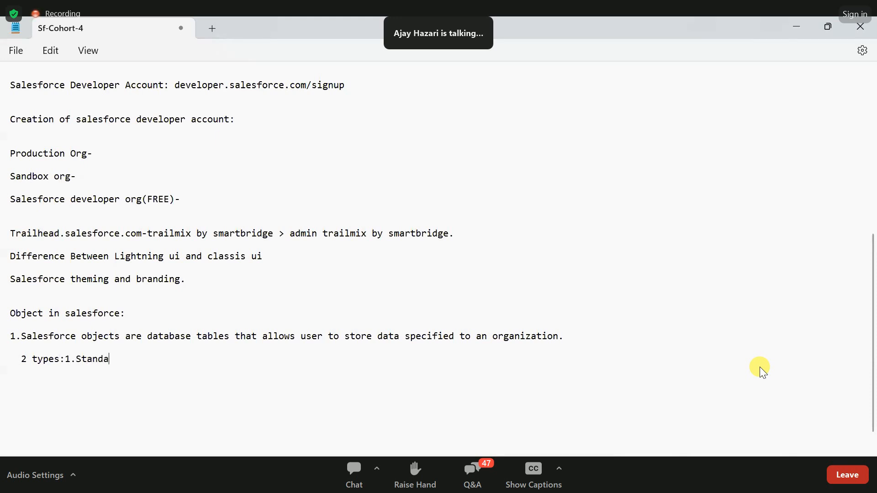
pyautogui.write('rd ov')
pyautogui.write('bject')
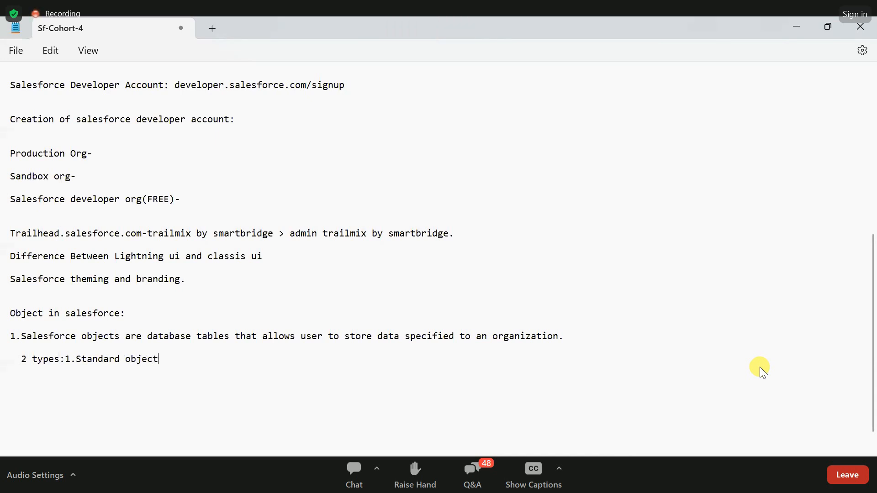
pyautogui.write('s  2.')
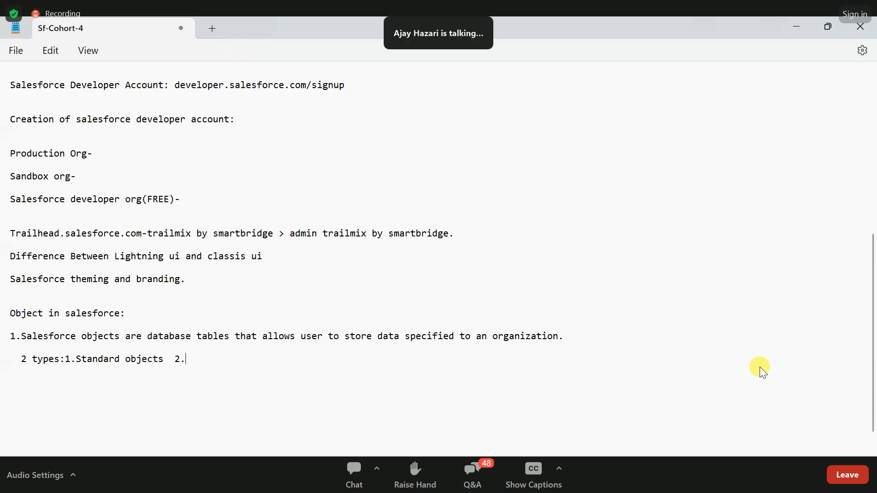
pyautogui.write('Custom B')
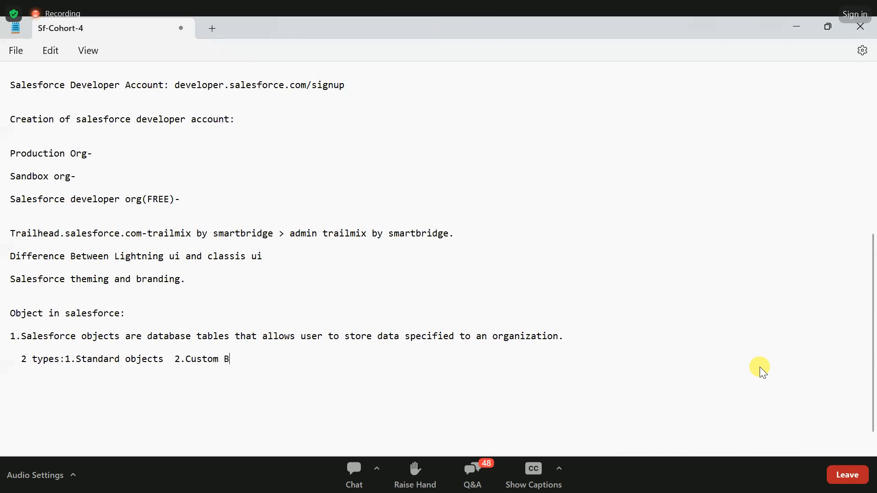
pyautogui.press('BackSpace')
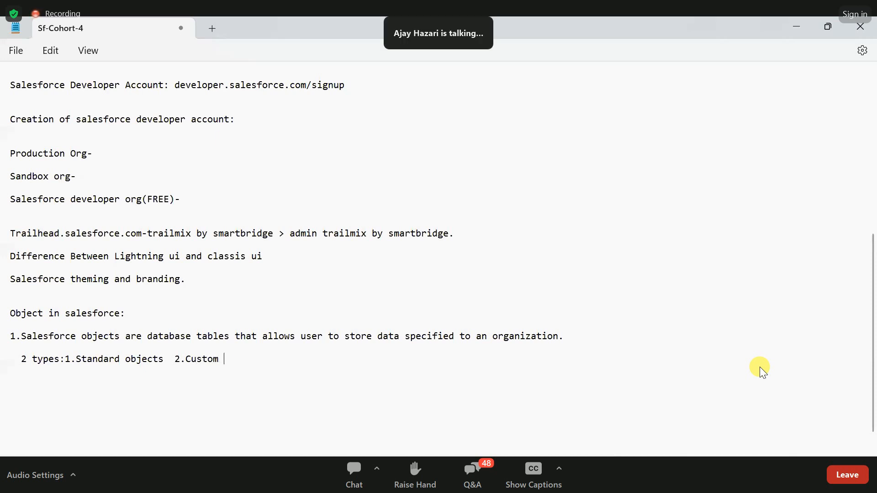
pyautogui.write('objects.')
# - Highlight the two object types and the Salesforce objects definition in the notes to review them
pyautogui.moveTo(186, 359); pyautogui.dragTo(257, 359)
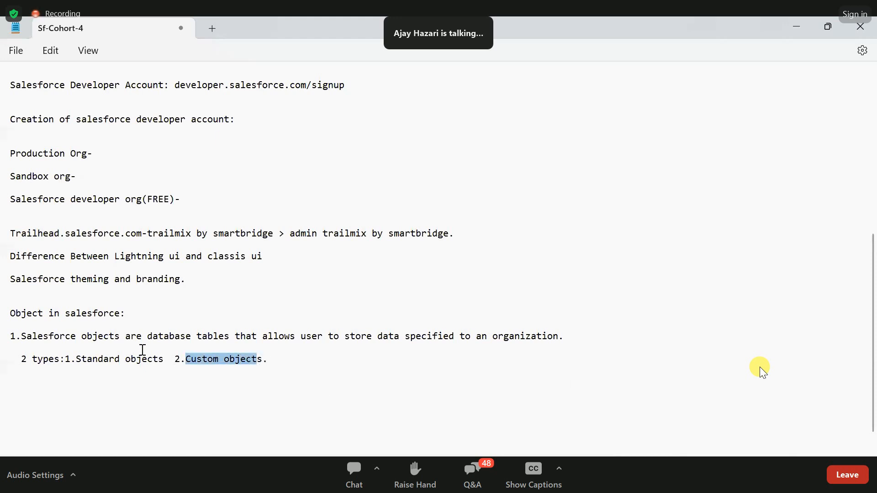
pyautogui.moveTo(165, 360); pyautogui.dragTo(76, 360)
pyautogui.click(143, 374)
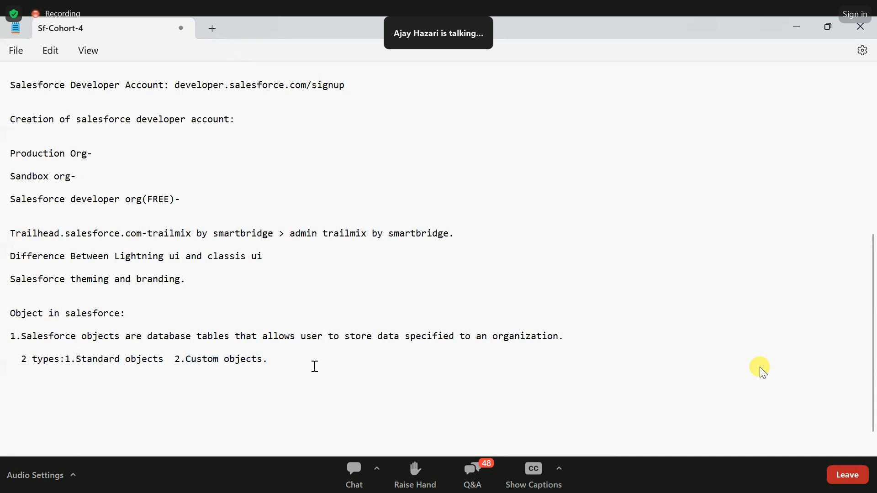
pyautogui.moveTo(315, 366); pyautogui.dragTo(9, 340)
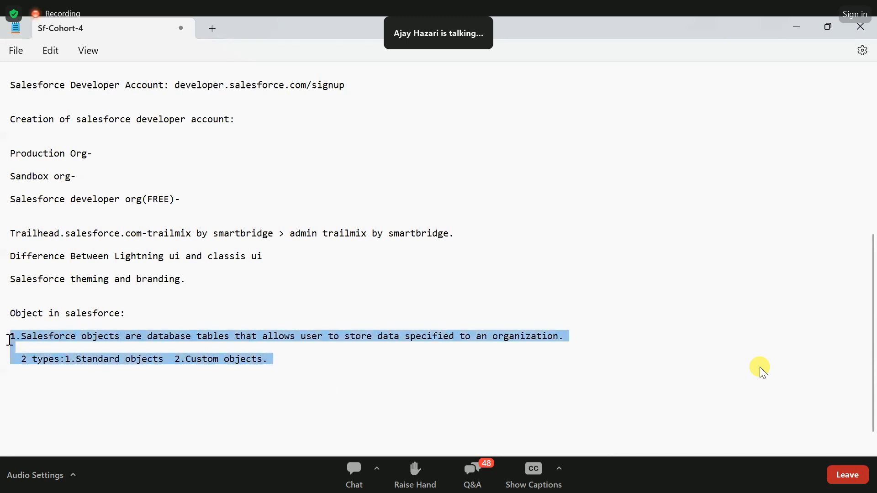
pyautogui.click(221, 366)
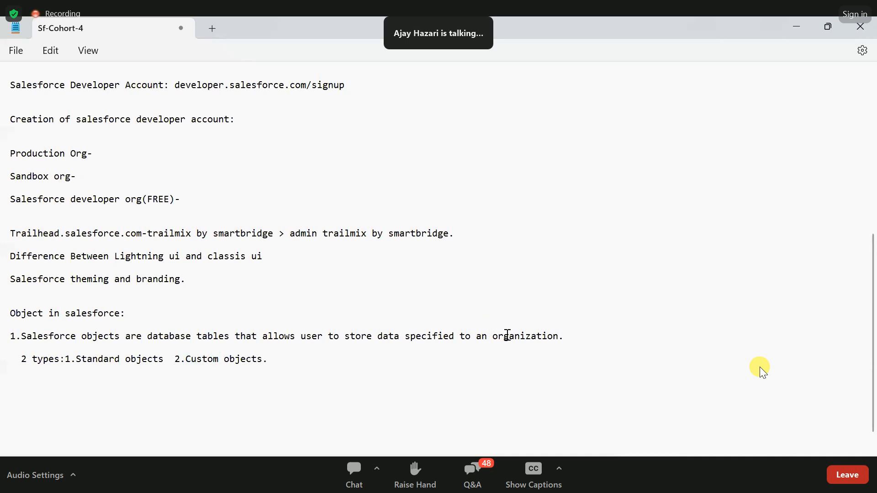
pyautogui.click(585, 343)
pyautogui.keyDown('shift'); pyautogui.click(74, 338); pyautogui.keyUp('shift')
pyautogui.moveTo(74, 338); pyautogui.dragTo(27, 336)
pyautogui.click(15, 338)
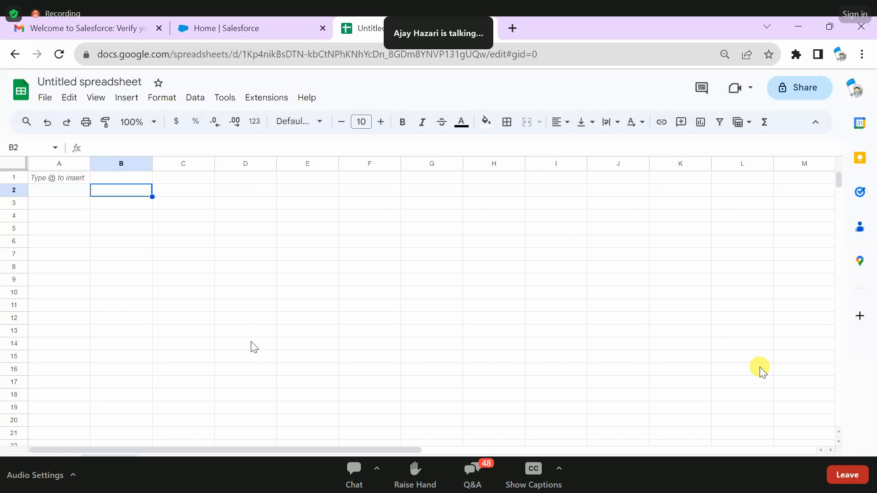
# - Apply borders around and between all cells in the range B2:D7
pyautogui.keyDown('shift'); pyautogui.click(239, 258); pyautogui.keyUp('shift')
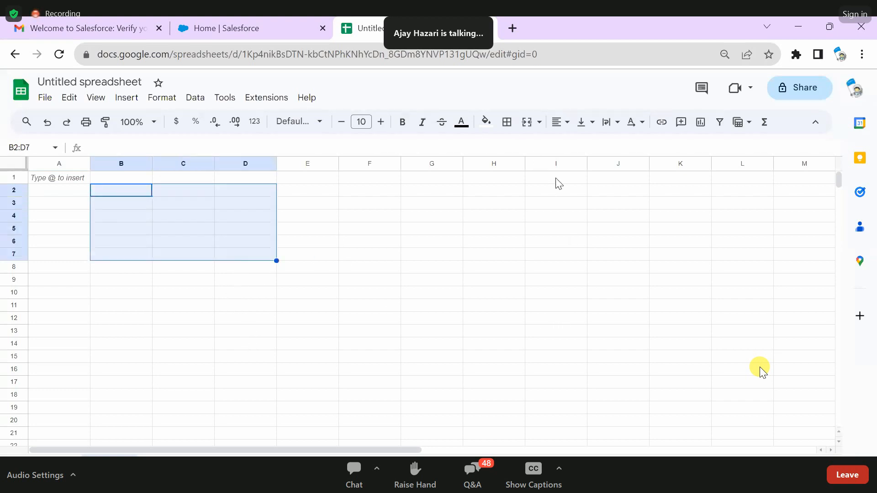
pyautogui.click(507, 122)
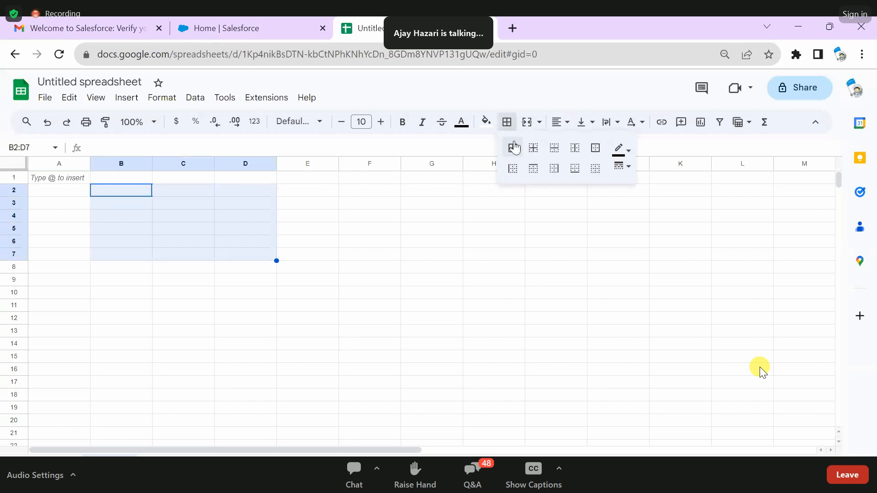
pyautogui.click(514, 148)
pyautogui.click(326, 243)
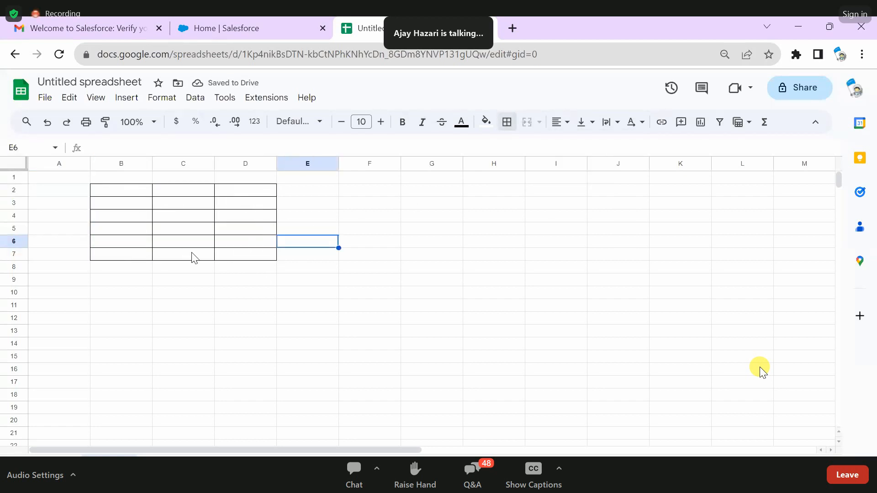
# - Merge cells B1:D1 above the bordered table into one title cell
pyautogui.click(142, 177)
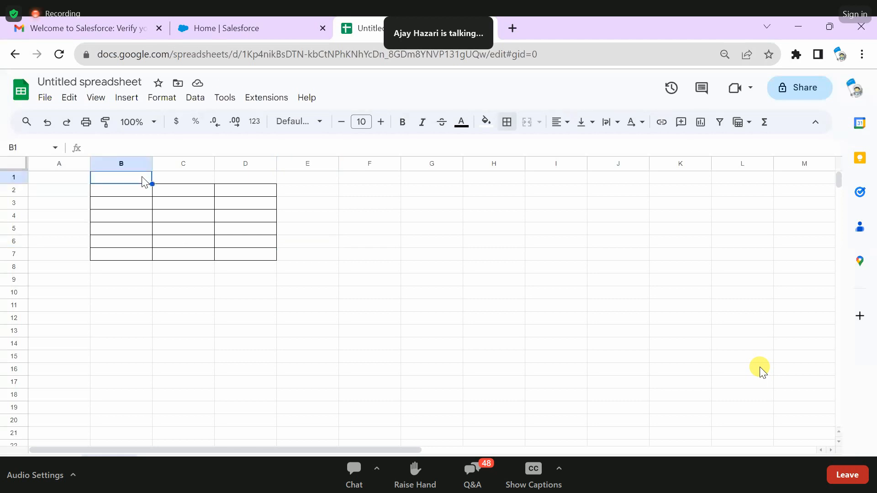
pyautogui.keyDown('shift'); pyautogui.click(234, 181); pyautogui.keyUp('shift')
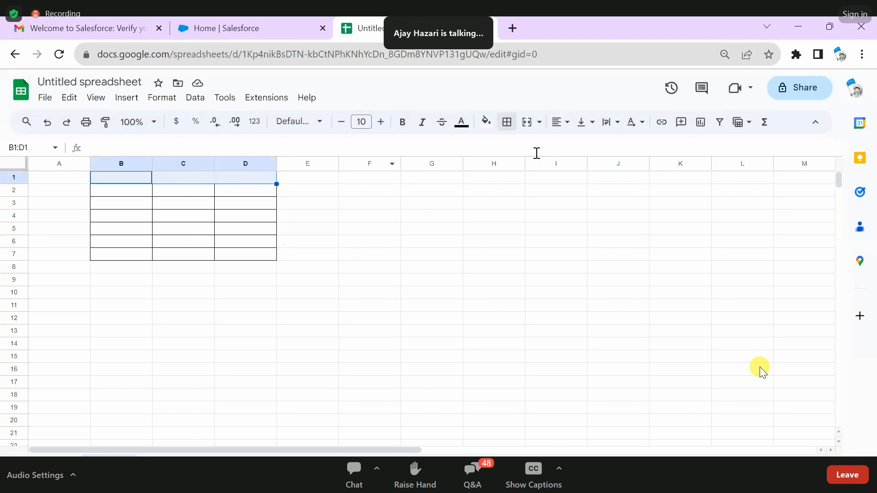
pyautogui.click(529, 121)
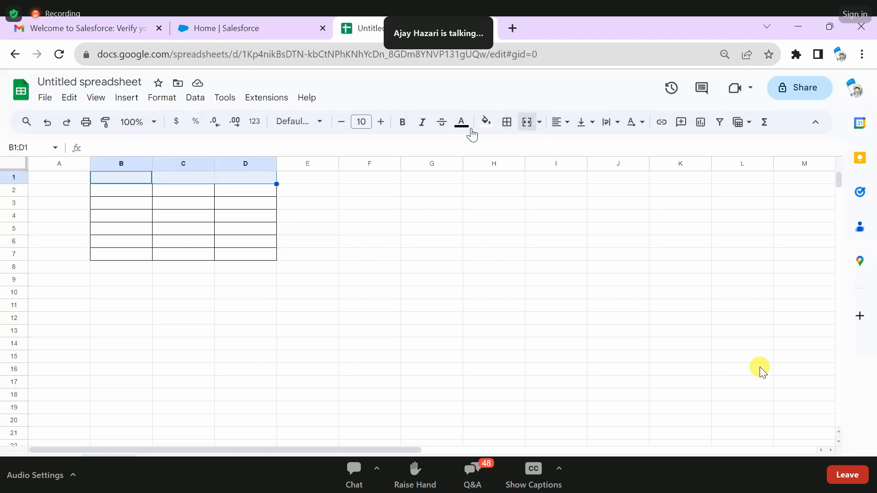
# - Enter "Student Details" as the table title in the merged cell, padded with leading spaces so it sits near the middle
pyautogui.doubleClick(192, 177)
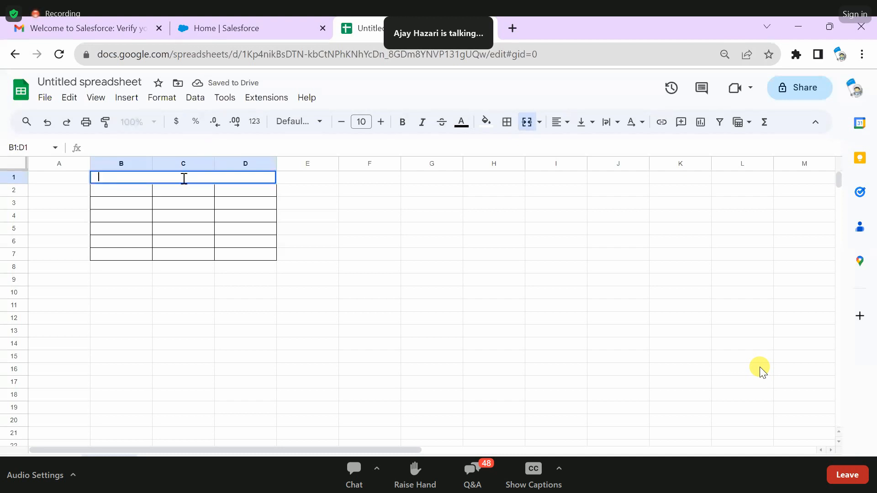
pyautogui.write('Student')
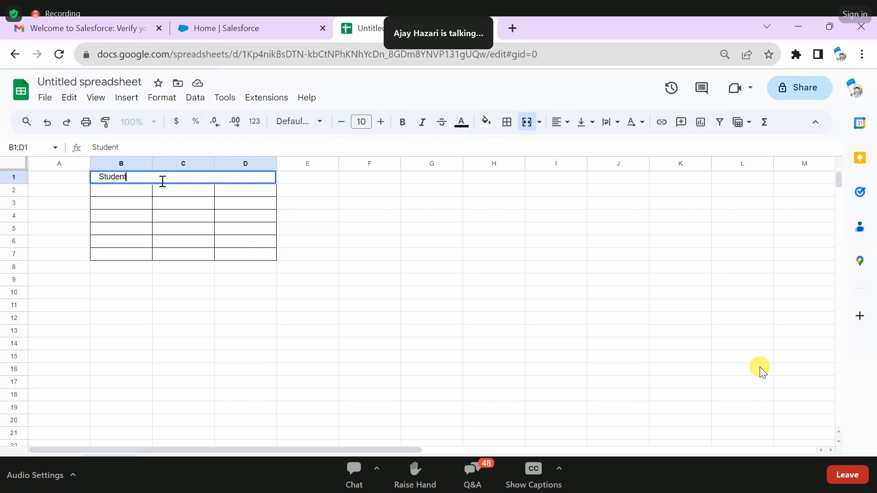
pyautogui.click(98, 177)
pyautogui.write('Student')
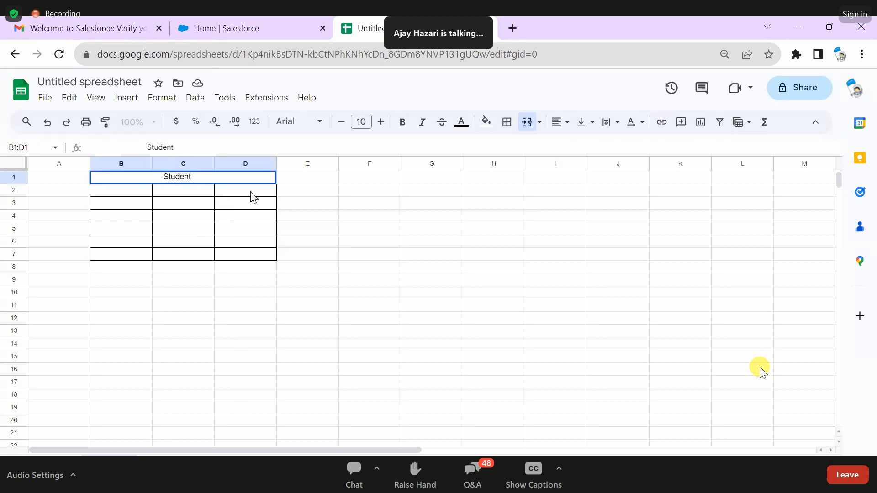
pyautogui.write(' Details')
pyautogui.doubleClick(136, 194)
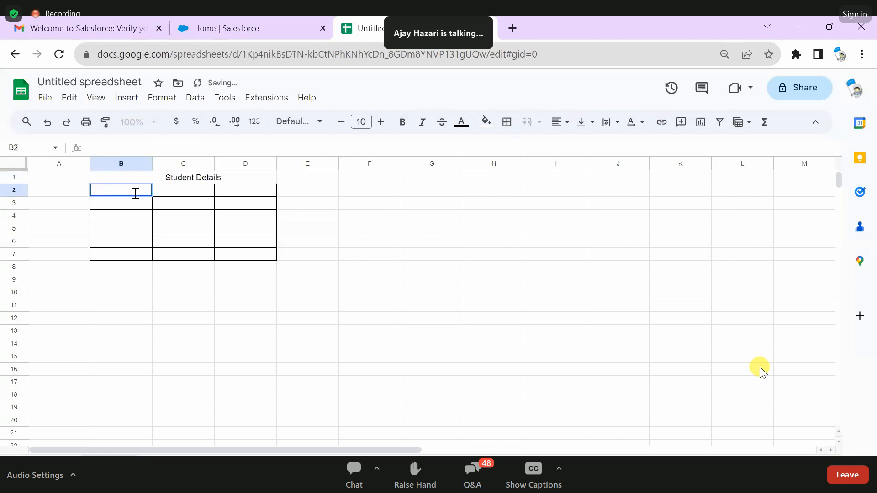
pyautogui.click(134, 205)
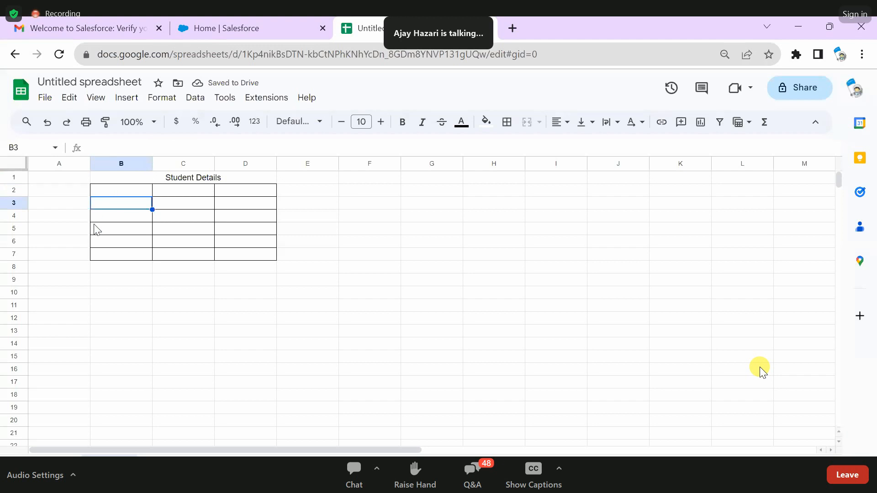
# - Below the table, enter "object" in D14 and its database equivalent "Table" in E14
pyautogui.click(255, 346)
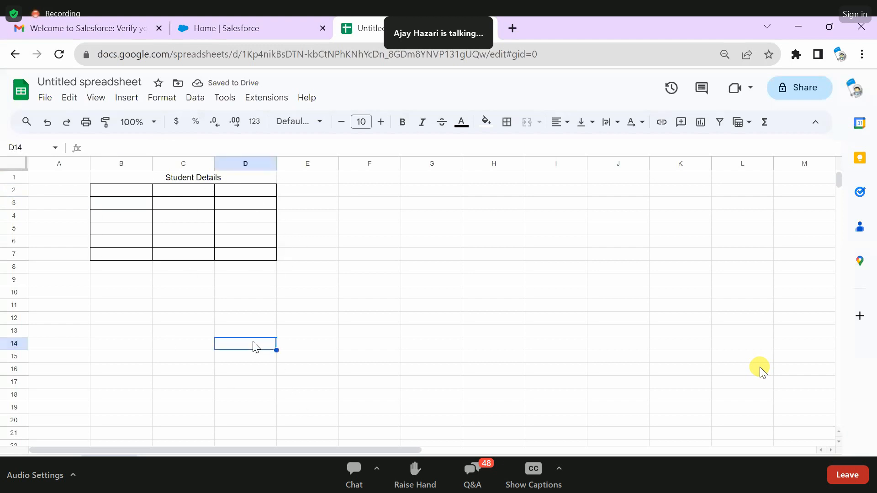
pyautogui.write('object')
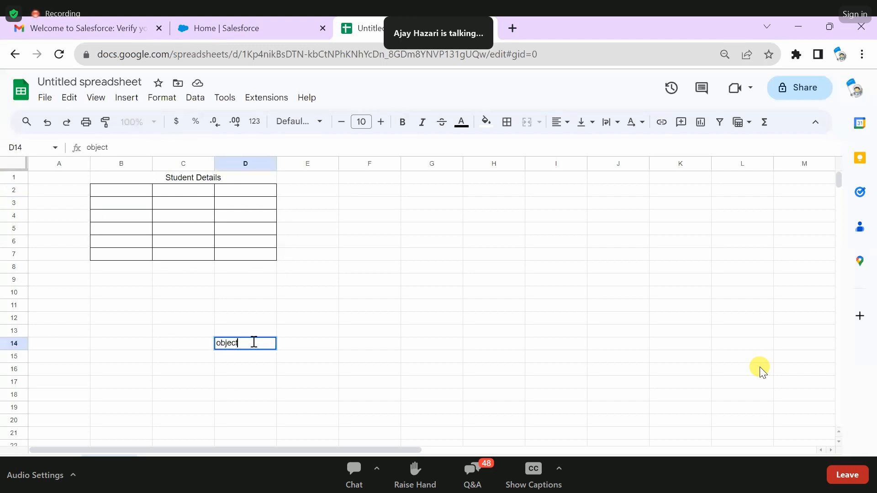
pyautogui.click(316, 348)
pyautogui.write('Table')
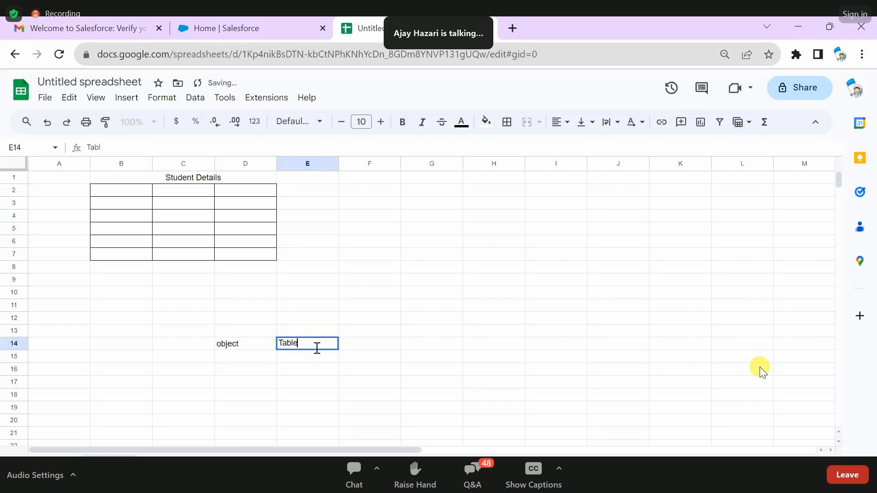
# - Fill the table's header row with "Student Name" in B2, "Roll Num" in C2 and "Mobile no" in D2
pyautogui.click(131, 194)
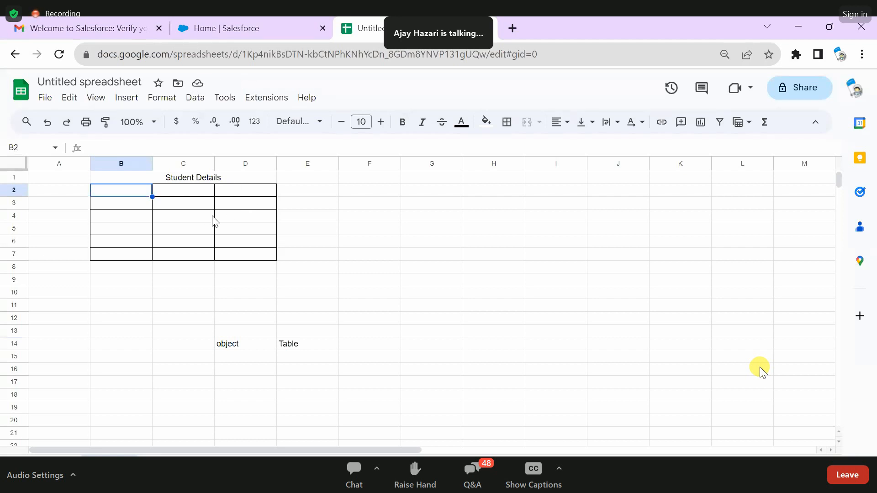
pyautogui.doubleClick(112, 191)
pyautogui.write('Student ')
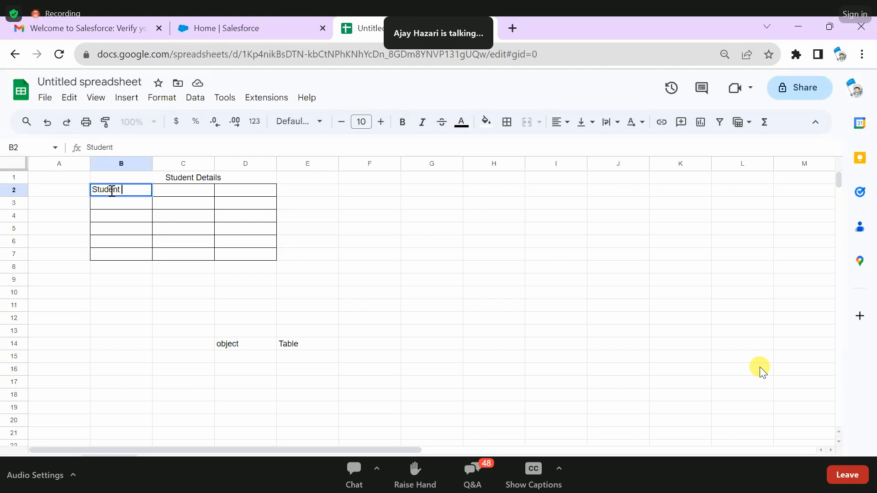
pyautogui.write('Name')
pyautogui.click(174, 193)
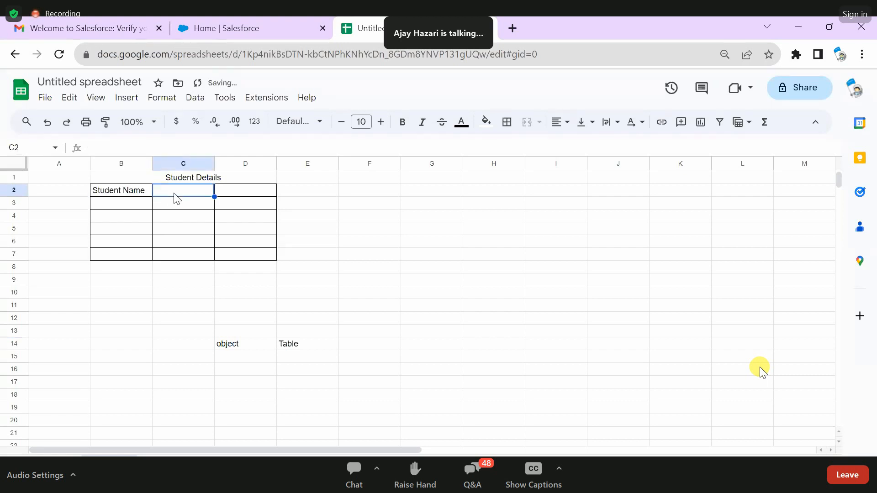
pyautogui.doubleClick(175, 193)
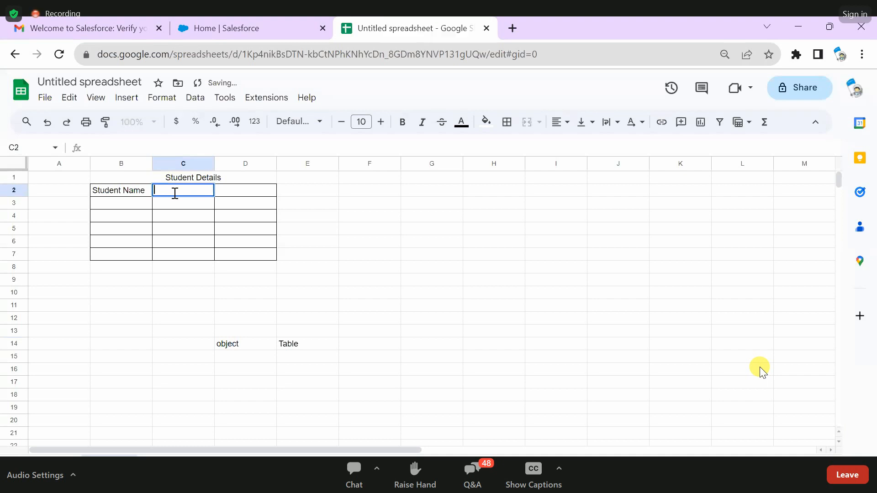
pyautogui.write('Rol')
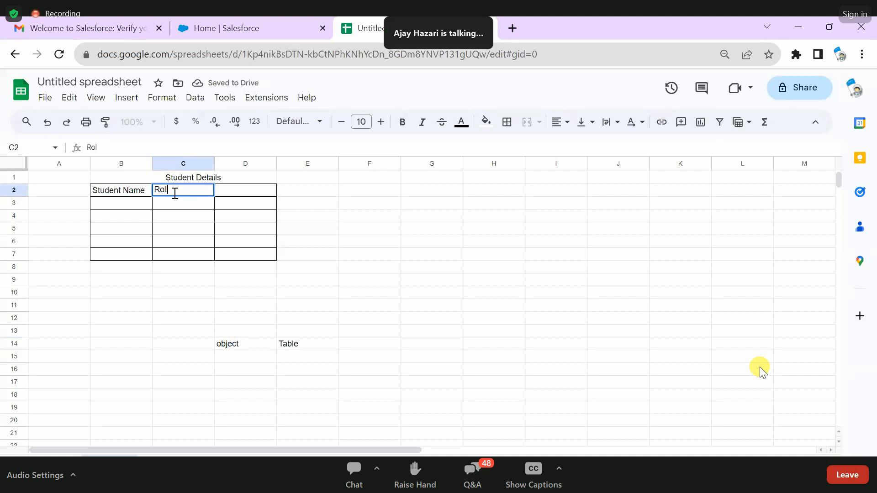
pyautogui.write('l Num')
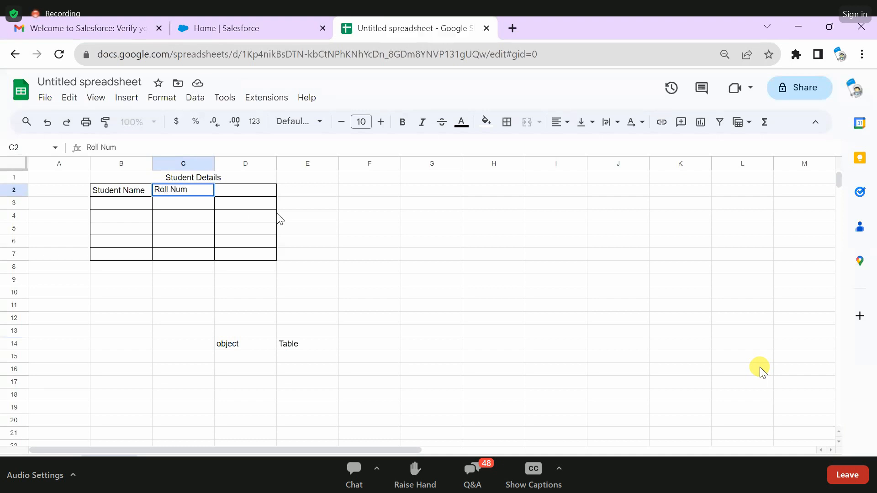
pyautogui.doubleClick(259, 193)
pyautogui.write('M')
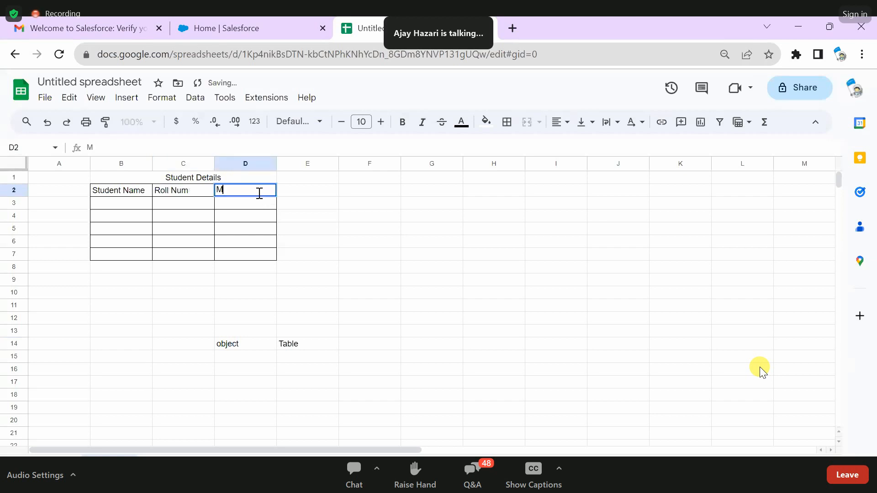
pyautogui.write('obile no')
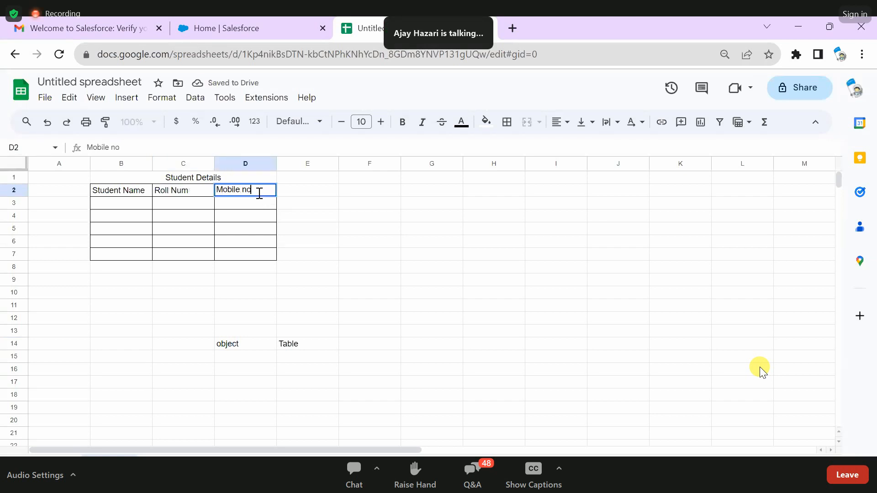
pyautogui.click(370, 192)
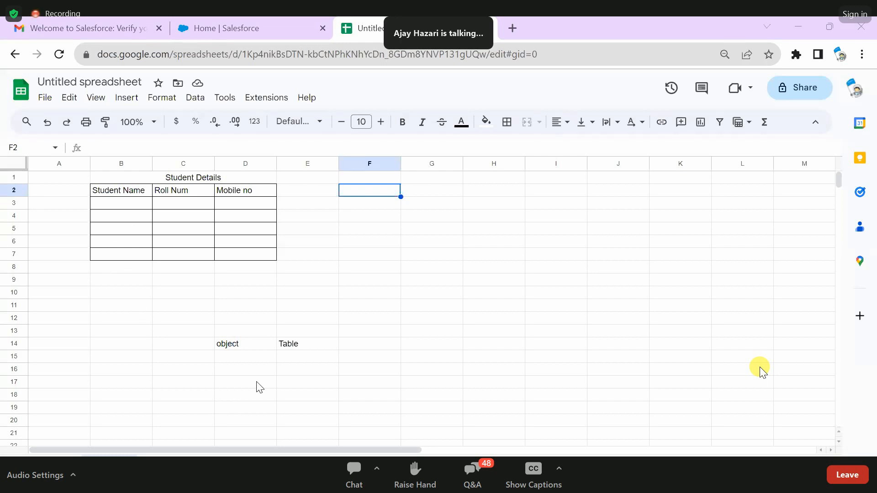
# - Point out the three column headers, and add the pair "Fields" in D15 and "Colums" in E15
pyautogui.click(119, 194)
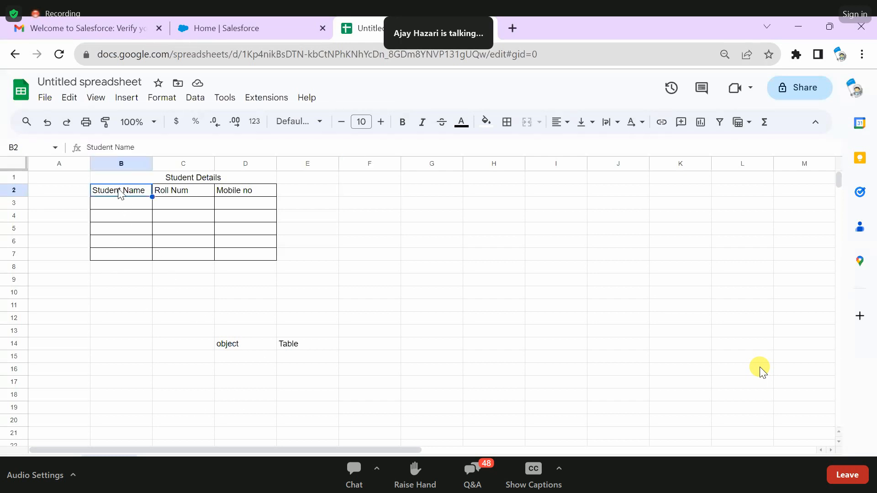
pyautogui.click(177, 196)
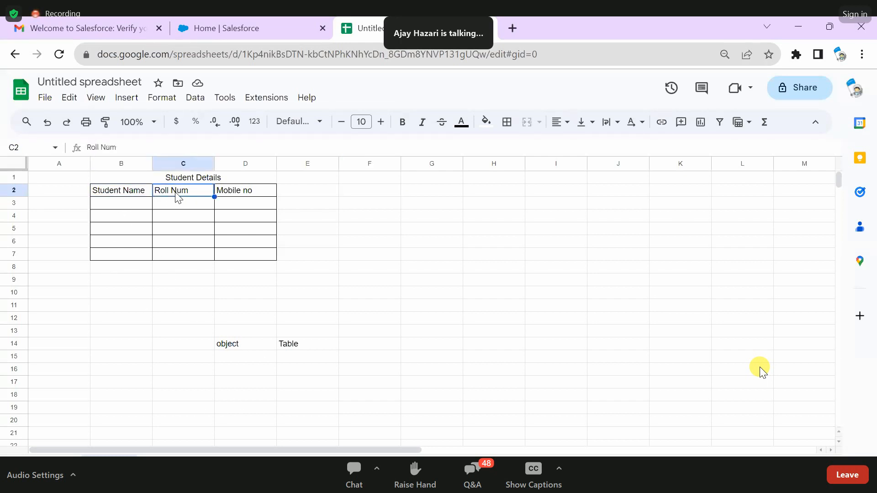
pyautogui.click(249, 197)
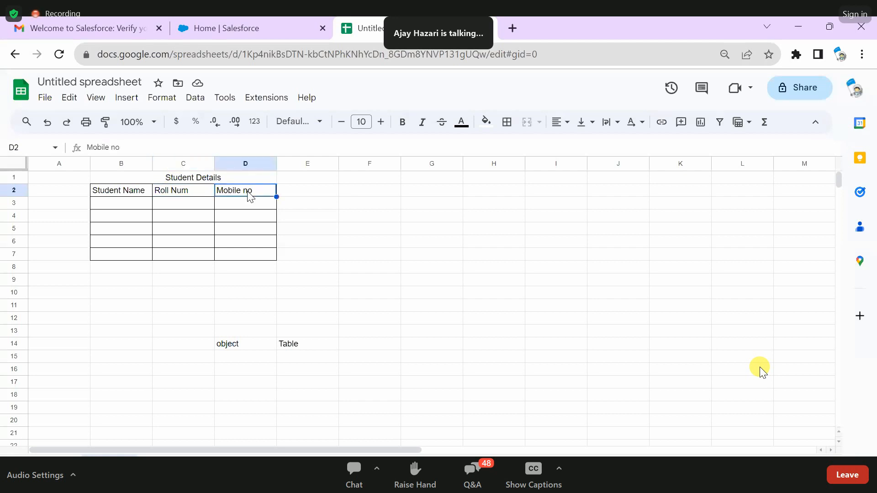
pyautogui.click(231, 360)
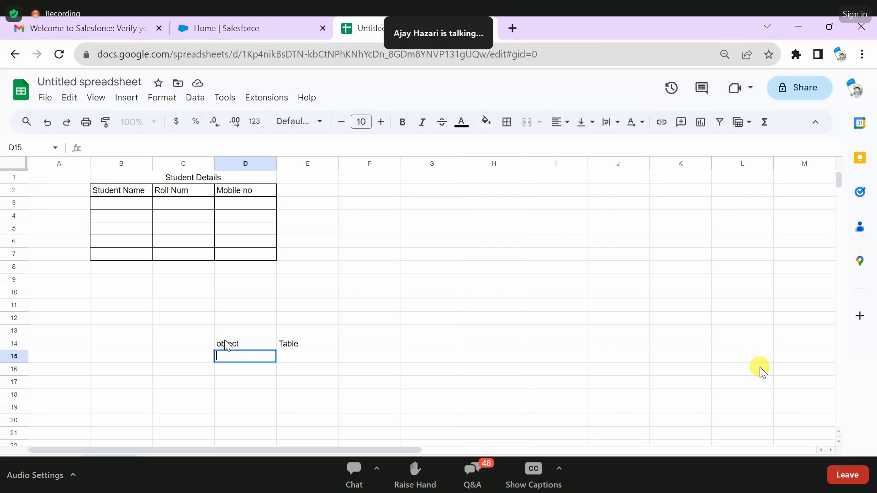
pyautogui.write('Fields')
pyautogui.click(289, 359)
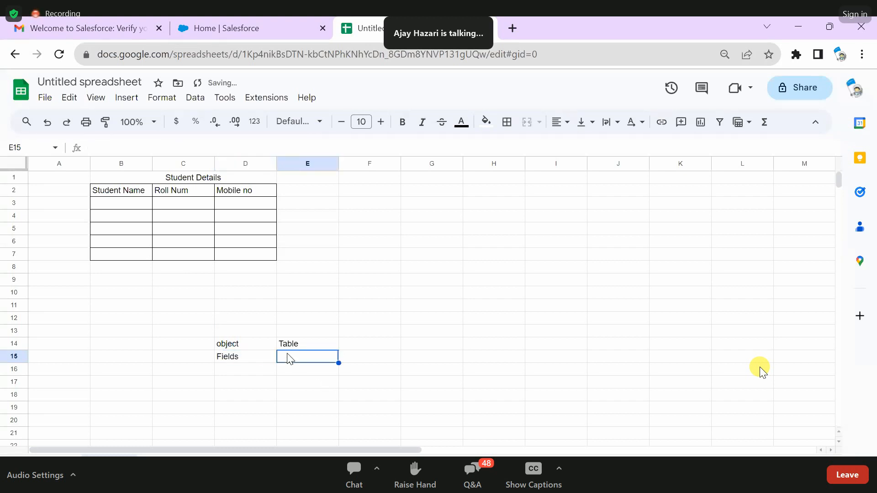
pyautogui.write('Fi')
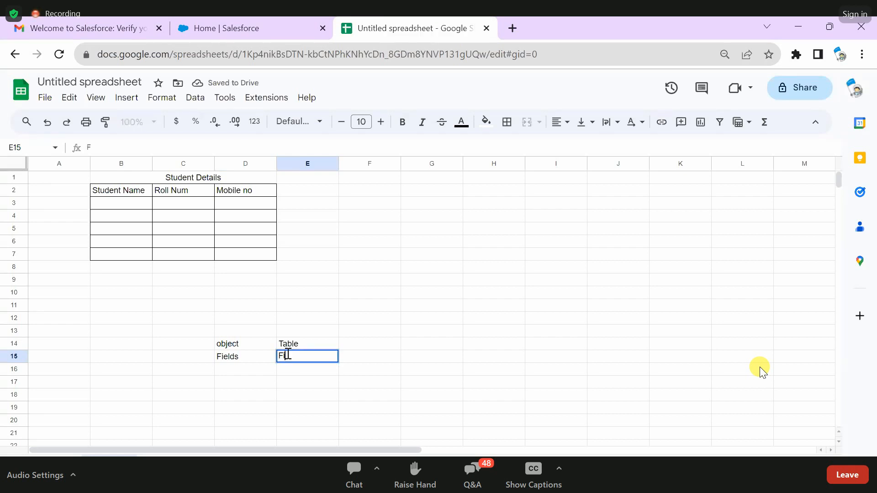
pyautogui.press('BackSpace')
pyautogui.press('BackSpace')
pyautogui.write('Coloums')
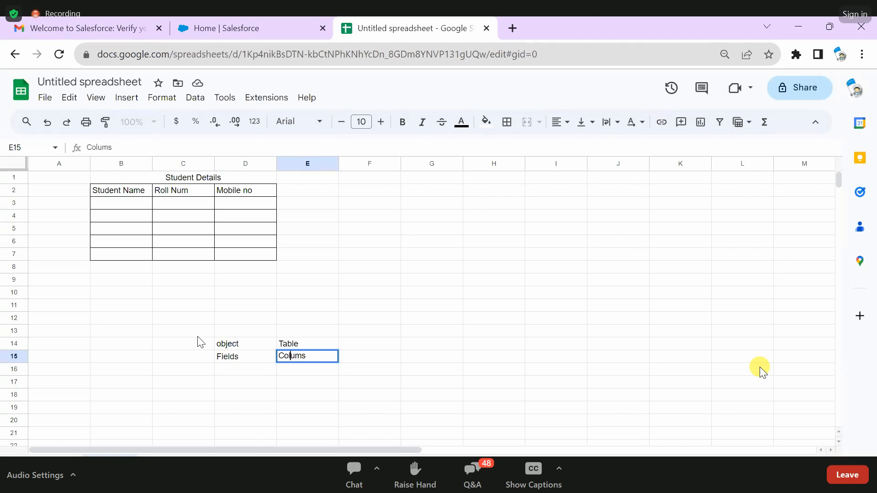
# - Fill the first record in row 3 with a student's name, roll number 1 and a mobile number, and highlight that row
pyautogui.click(131, 211)
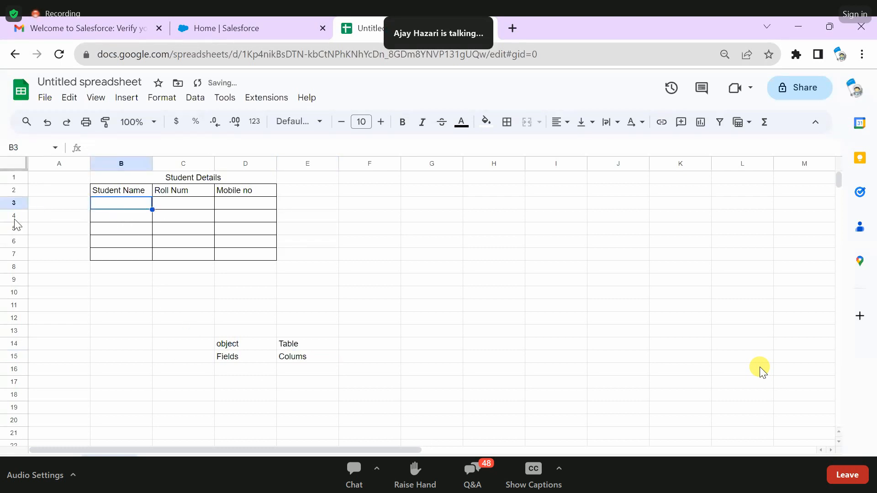
pyautogui.doubleClick(118, 203)
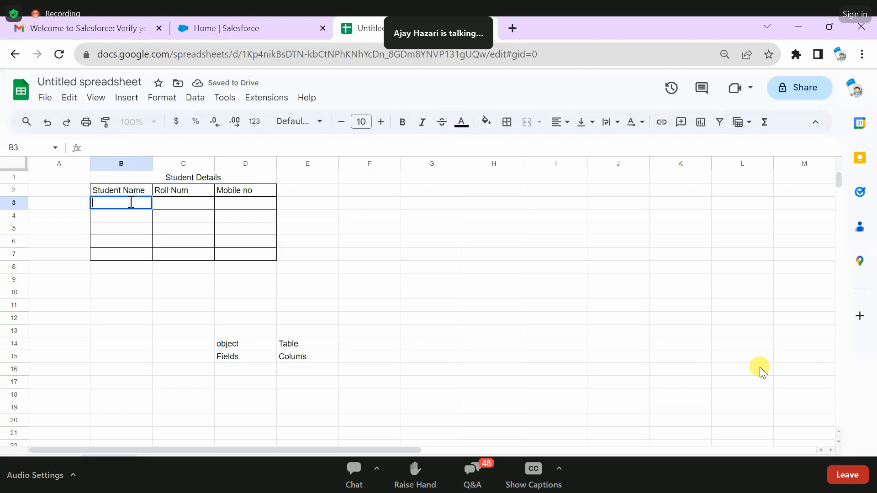
pyautogui.write('Arya')
pyautogui.doubleClick(184, 201)
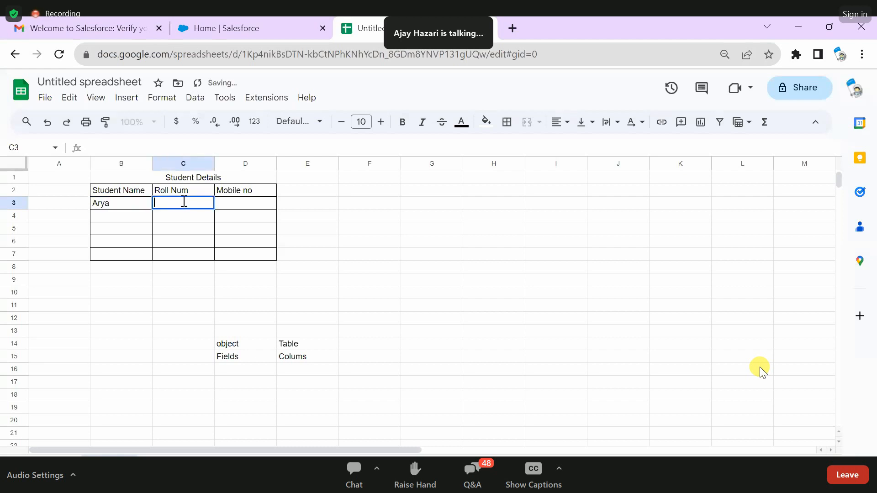
pyautogui.write('1')
pyautogui.doubleClick(243, 207)
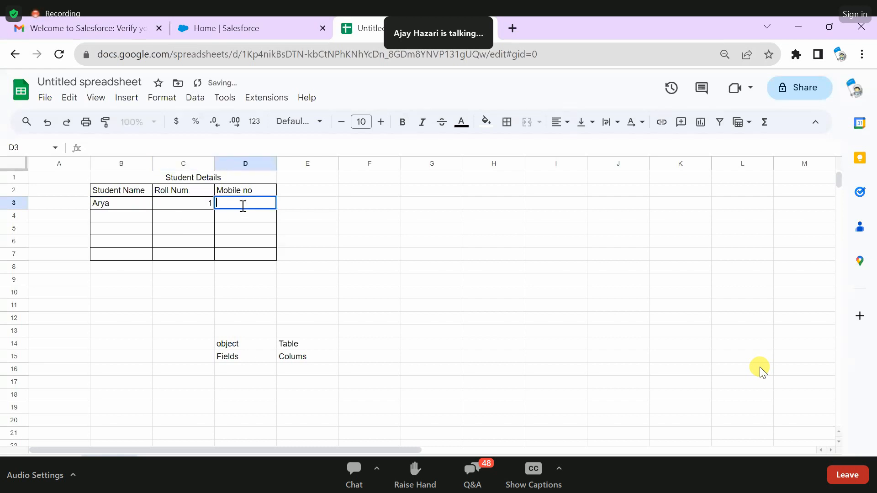
pyautogui.write('98659965')
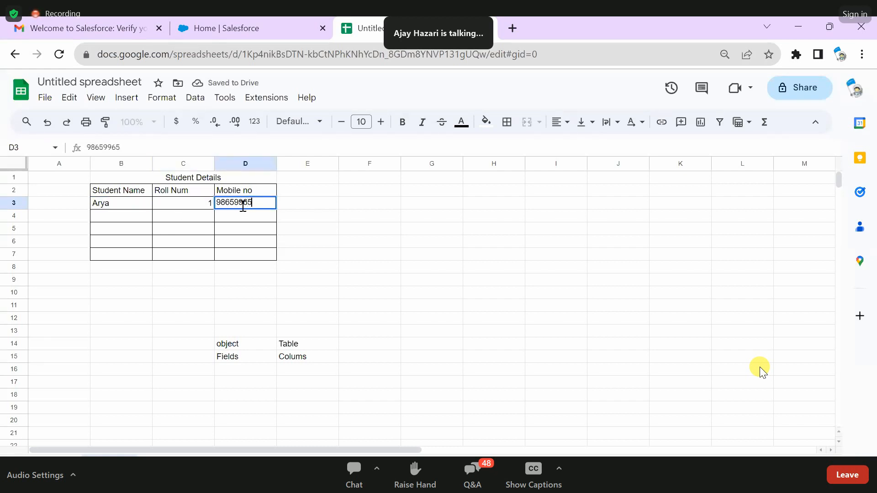
pyautogui.click(367, 217)
pyautogui.click(103, 203)
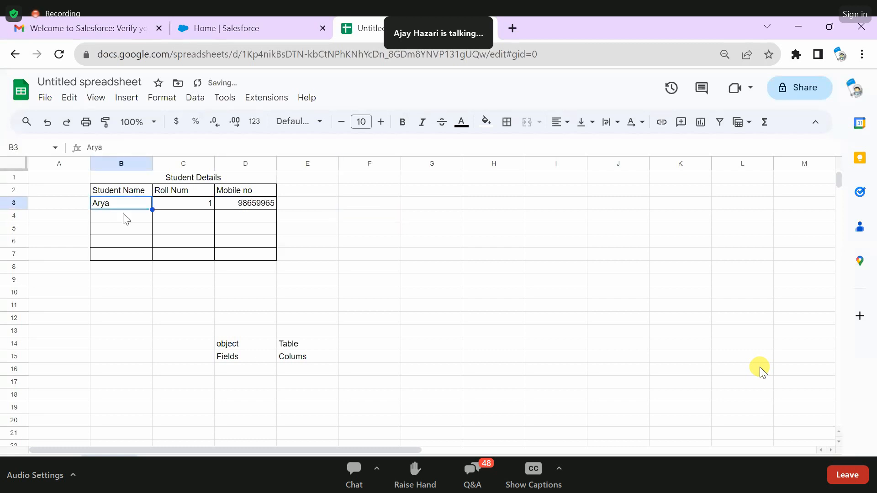
pyautogui.keyDown('shift'); pyautogui.click(227, 205); pyautogui.keyUp('shift')
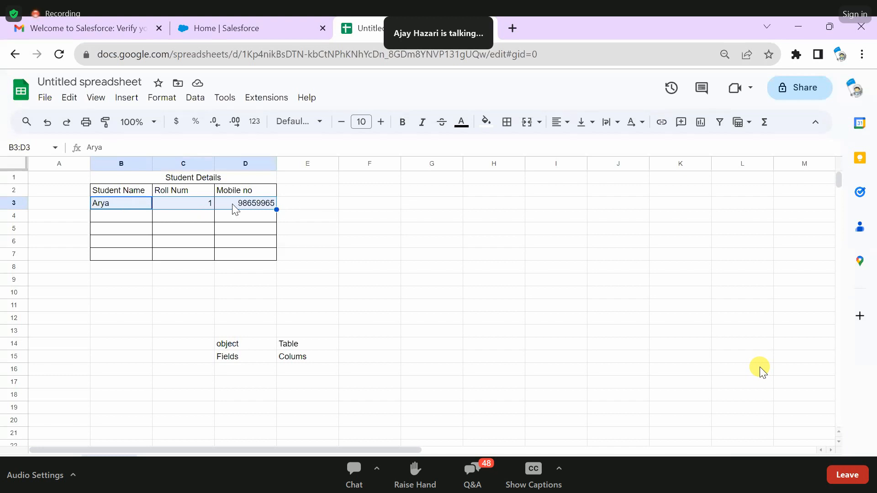
# - Fill the second record in row 4 with another student's name, roll number 2 and a mobile number
pyautogui.doubleClick(132, 219)
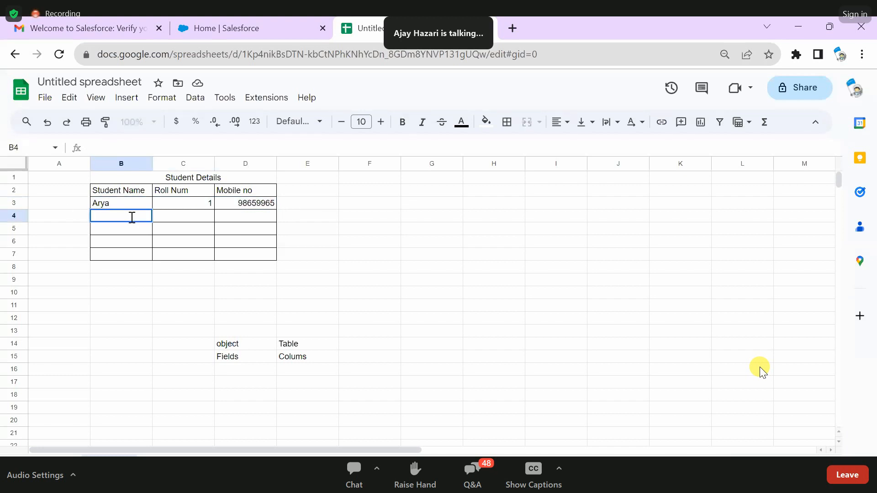
pyautogui.write('Bunty')
pyautogui.click(175, 219)
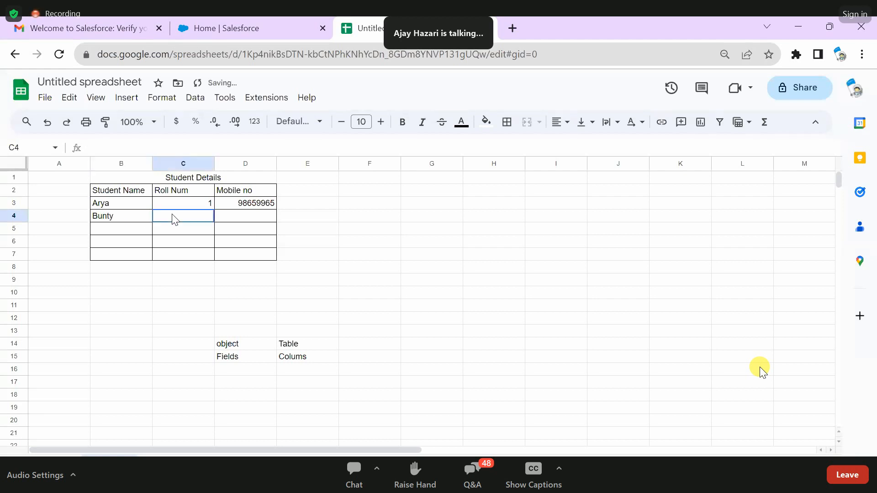
pyautogui.doubleClick(196, 219)
pyautogui.write('2')
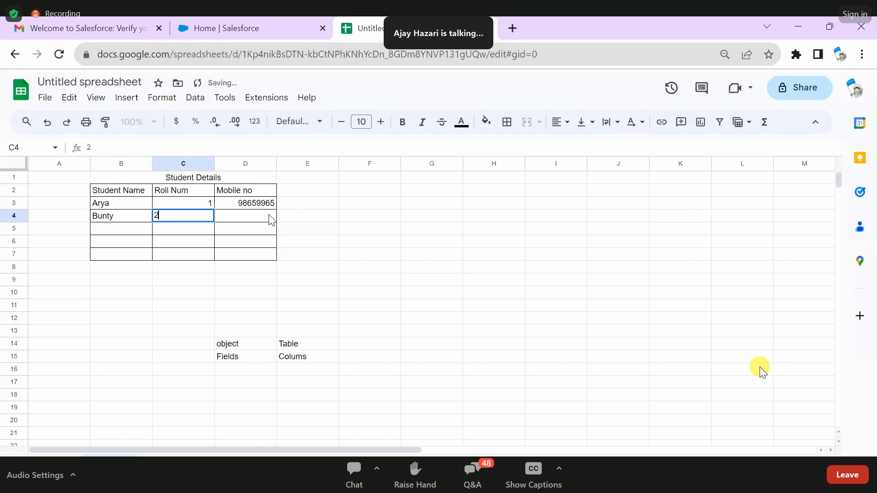
pyautogui.click(269, 220)
pyautogui.doubleClick(269, 220)
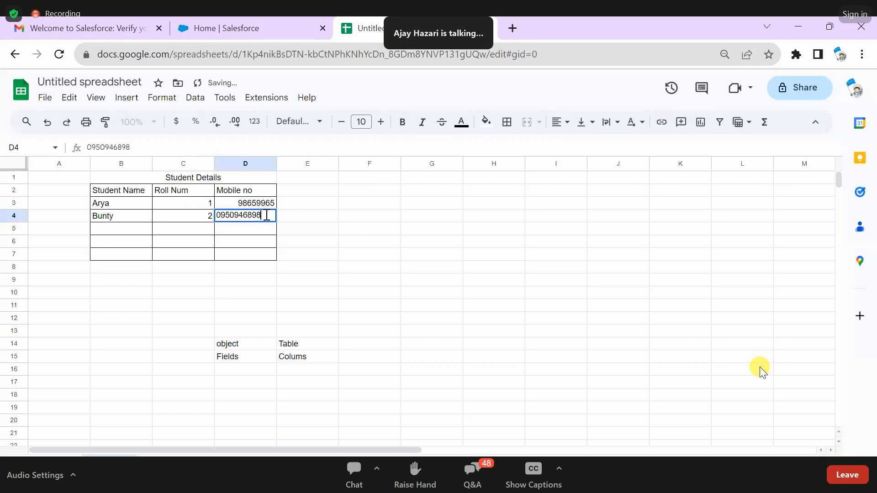
pyautogui.click(298, 224)
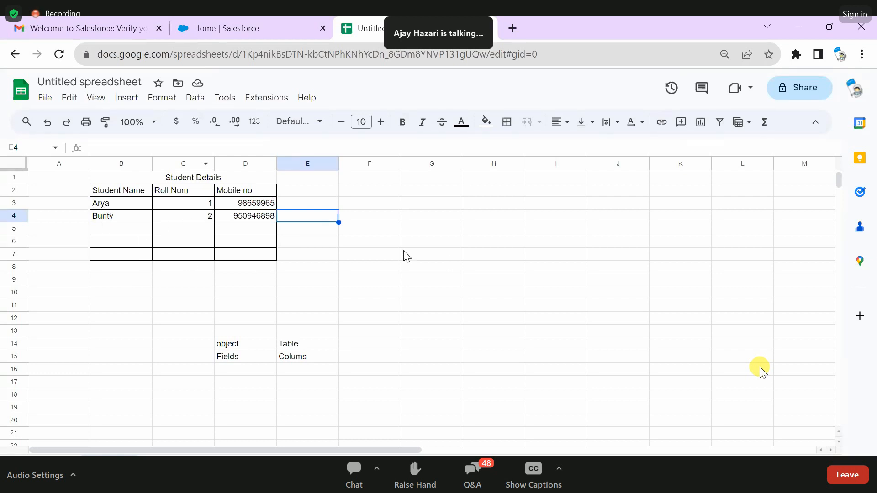
# - Add the pair "Records" in D16 and "Rows" in E16 below the existing object and field equivalents
pyautogui.doubleClick(243, 369)
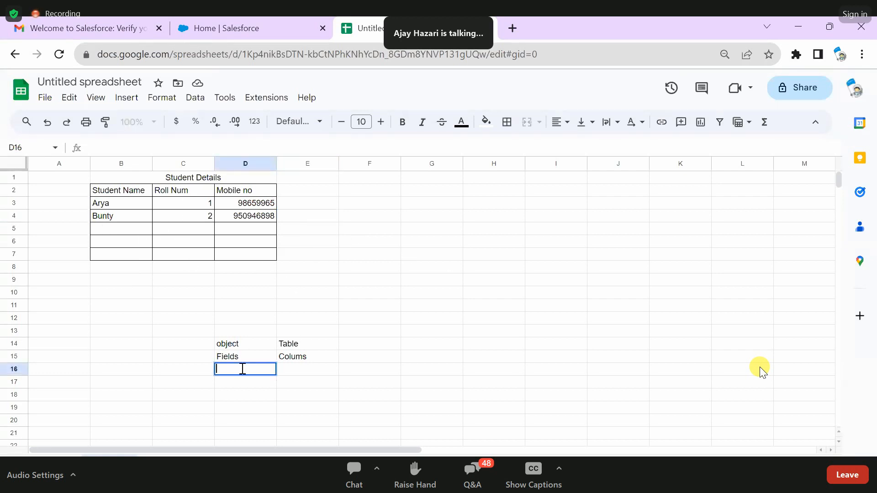
pyautogui.write('reco')
pyautogui.write('rds')
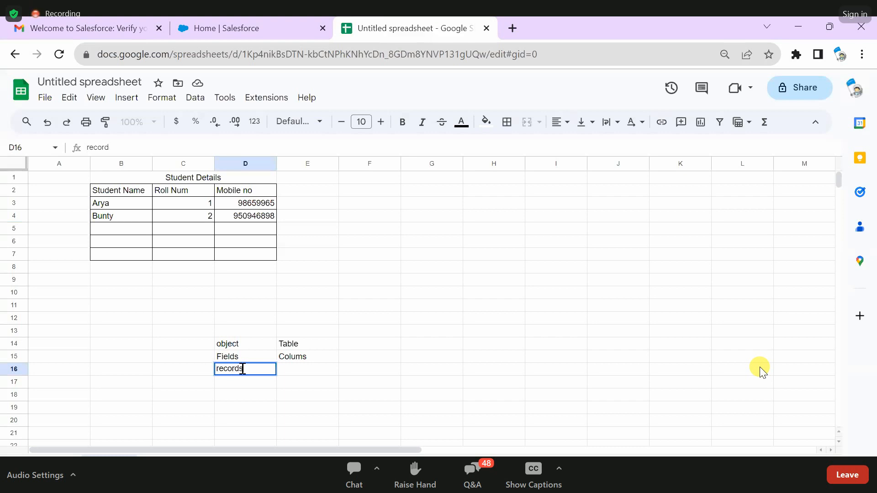
pyautogui.click(320, 379)
pyautogui.doubleClick(317, 375)
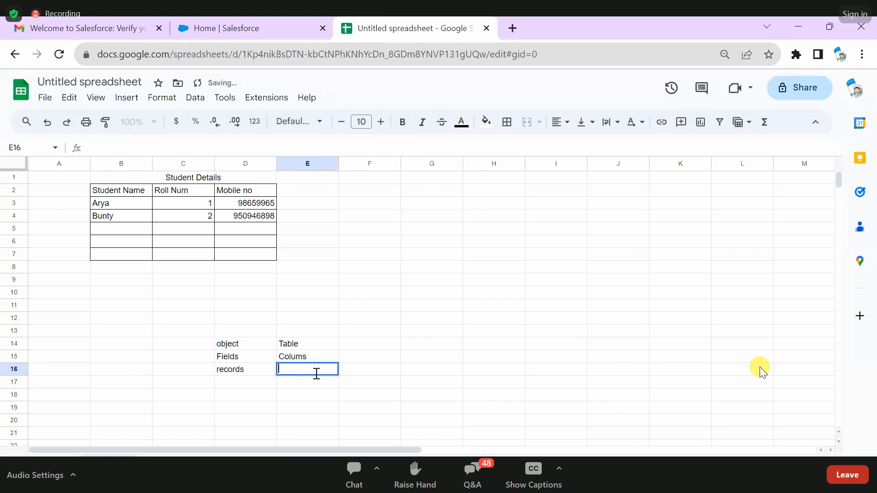
pyautogui.write('Rows')
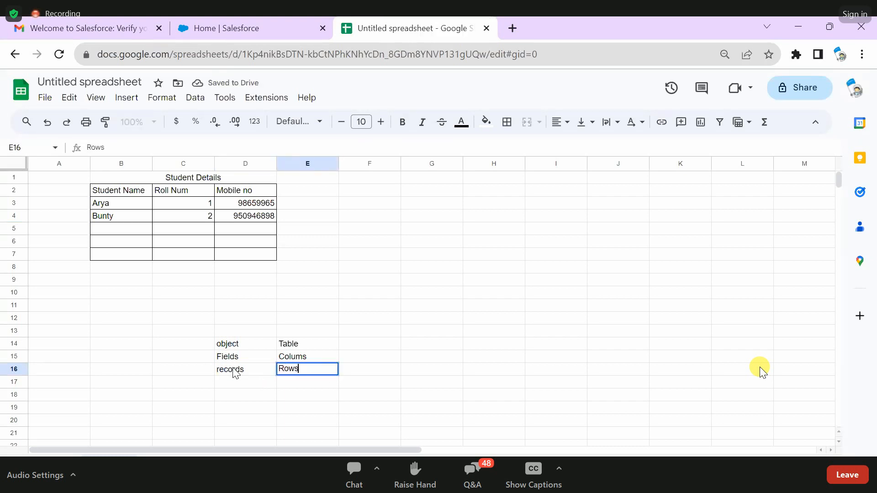
pyautogui.doubleClick(231, 368)
pyautogui.press('Home')
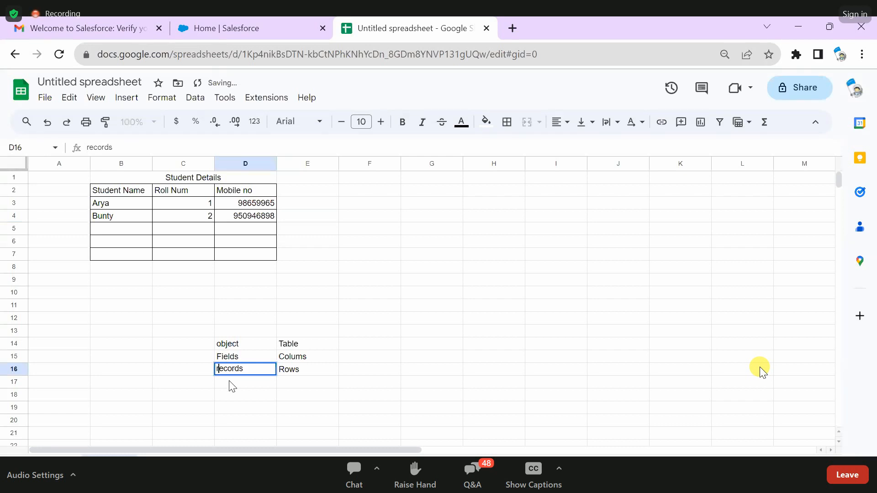
pyautogui.press('Delete')
pyautogui.write('R')
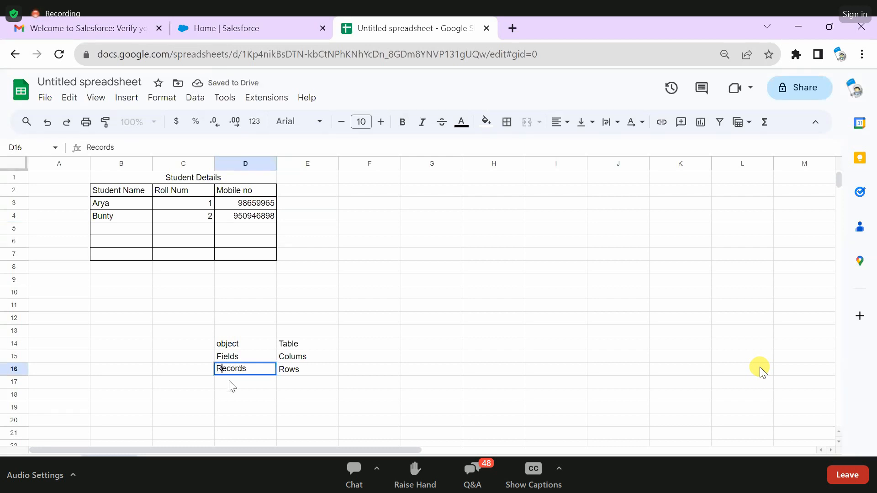
# - Point out the object and Records labels in the comparison list, and switch to the Salesforce page
pyautogui.click(221, 349)
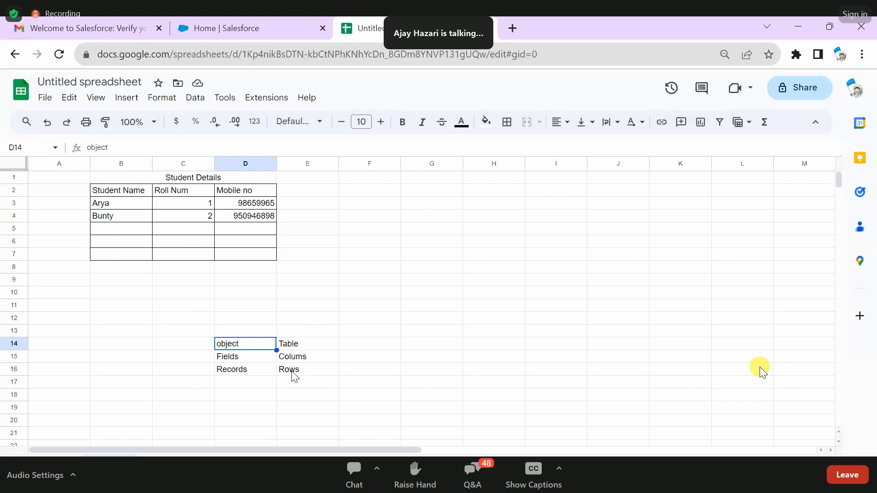
pyautogui.click(243, 370)
pyautogui.click(231, 342)
pyautogui.doubleClick(228, 347)
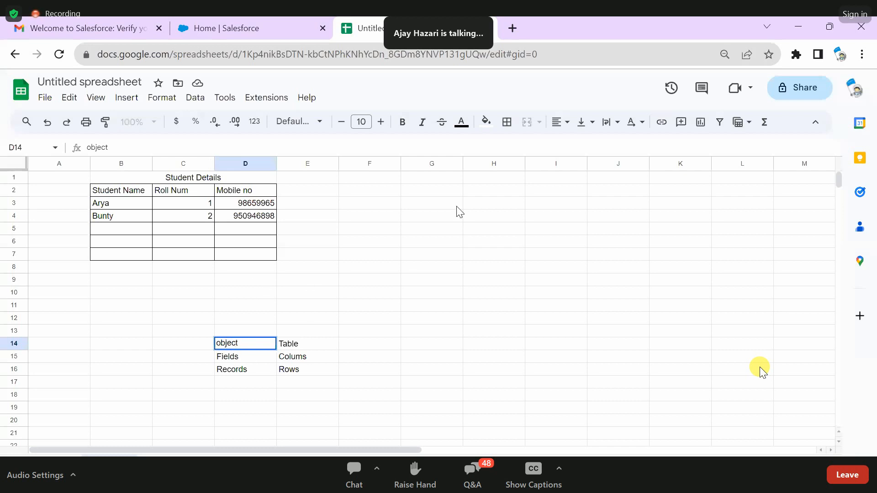
pyautogui.click(247, 35)
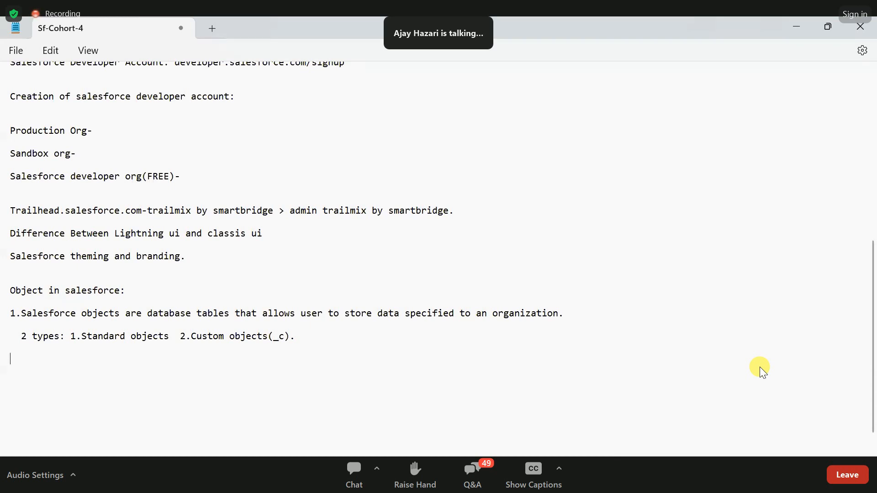
# - In the Sf-Cohort-4 notes, add the line "3 ways: i)object manager" below the object types and begin item "ii)"
pyautogui.write('3 ways: i)object manage ')
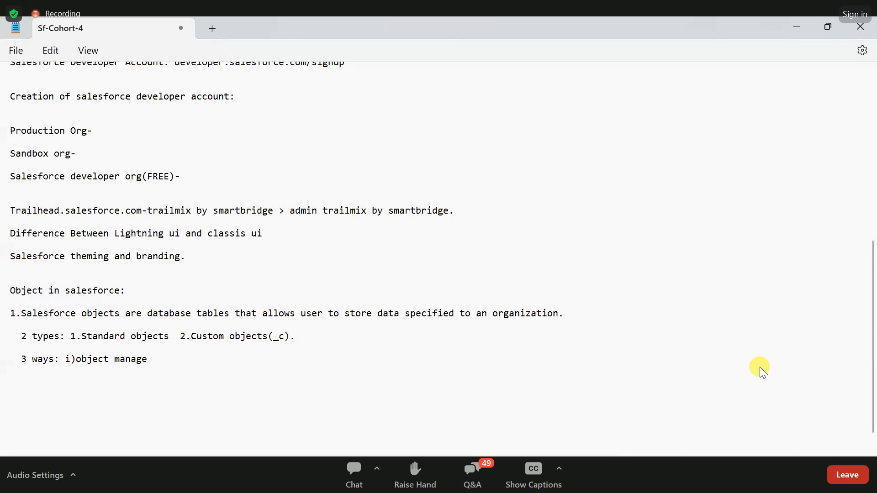
pyautogui.write('ii')
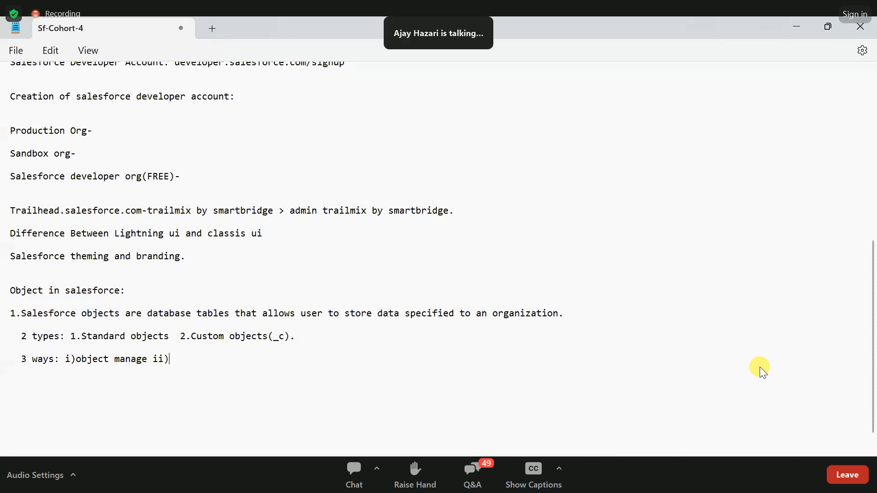
pyautogui.click(154, 359)
pyautogui.press('BackSpace')
pyautogui.press('BackSpace')
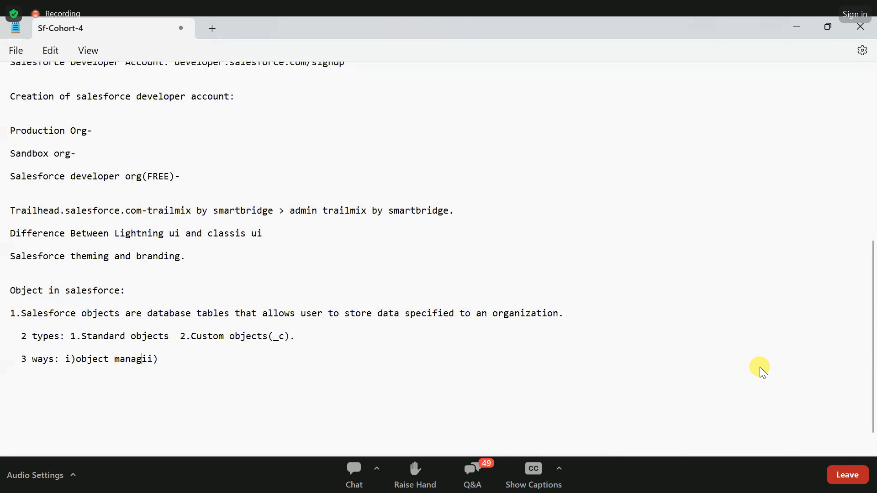
pyautogui.write('r')
pyautogui.press('BackSpace')
pyautogui.press('BackSpace')
pyautogui.write('er ii)')
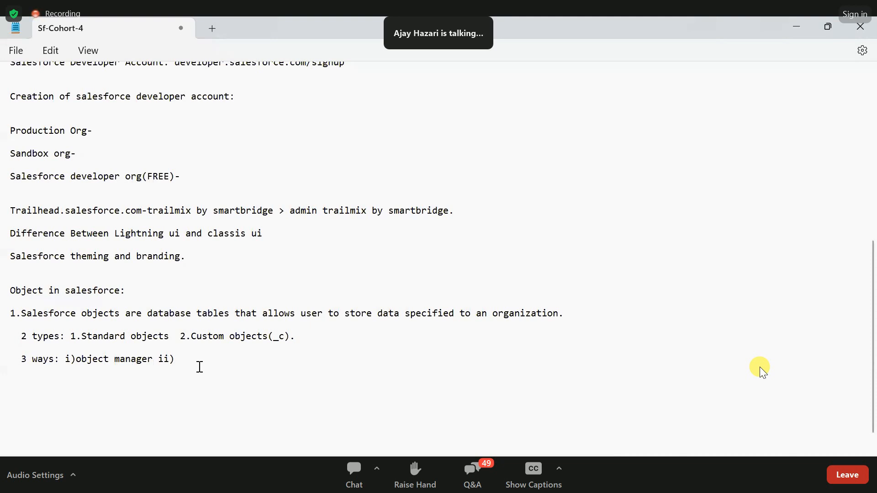
pyautogui.write('Sche')
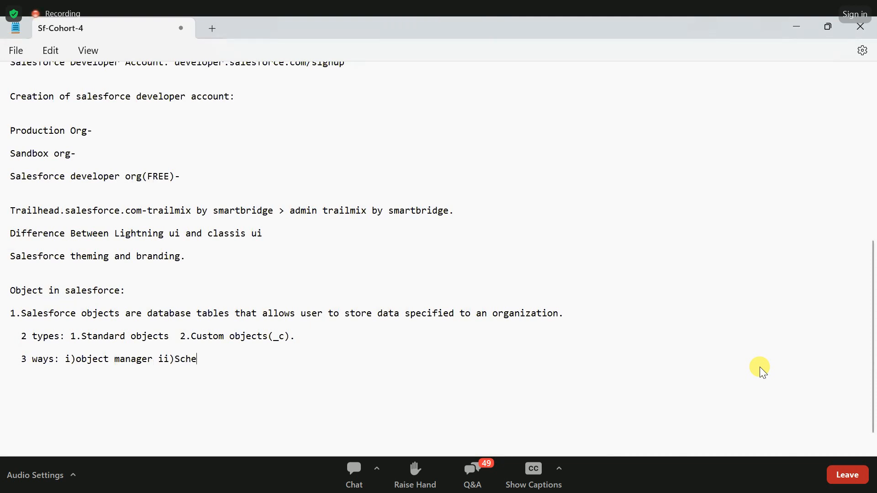
pyautogui.write('ma builder ii')
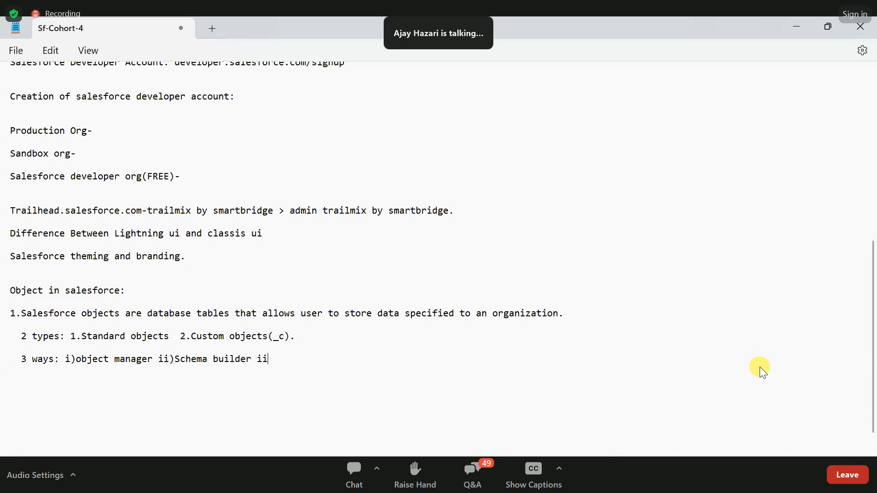
# - Complete the line of ways with "Schema builder" as item ii and "iii)spred sheet." as the last item
pyautogui.press('BackSpace')
pyautogui.write('i)spree')
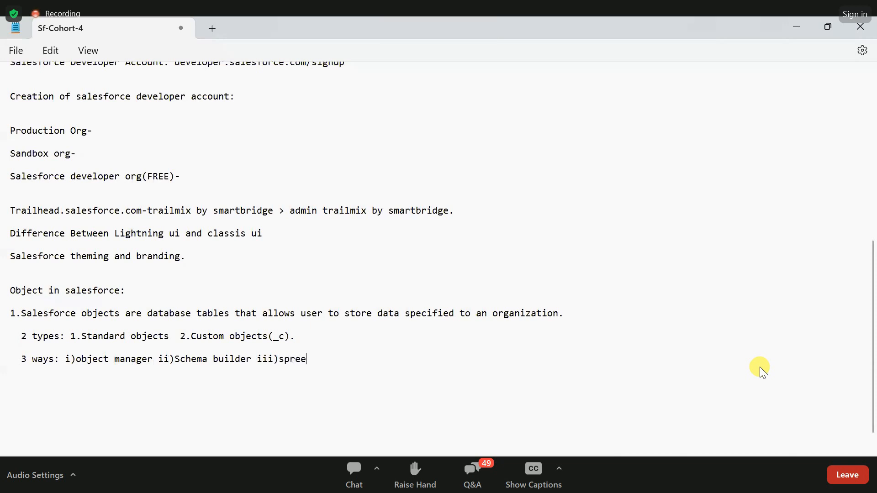
pyautogui.press('BackSpace')
pyautogui.write('d sh')
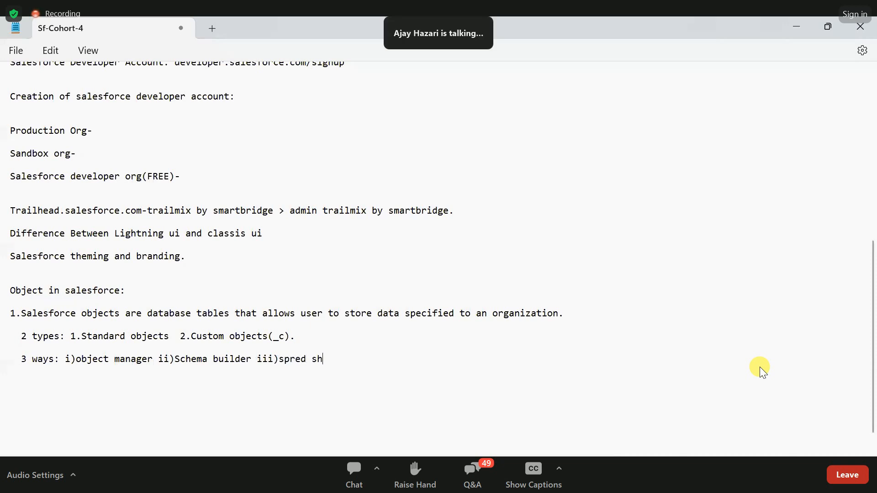
pyautogui.write('eet.')
# - Highlight the notes on Salesforce objects, including the custom objects type, and review the line of three ways
pyautogui.moveTo(364, 358); pyautogui.dragTo(7, 317)
pyautogui.click(48, 316)
pyautogui.moveTo(87, 336); pyautogui.dragTo(273, 346)
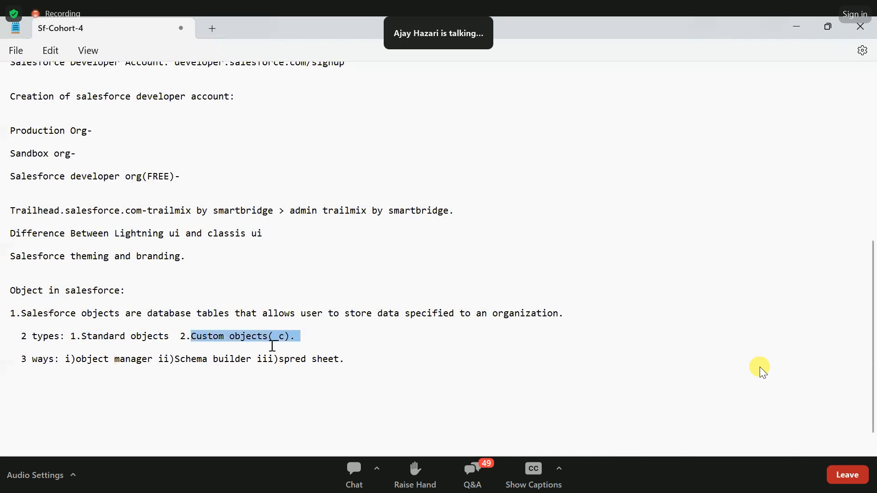
pyautogui.click(37, 366)
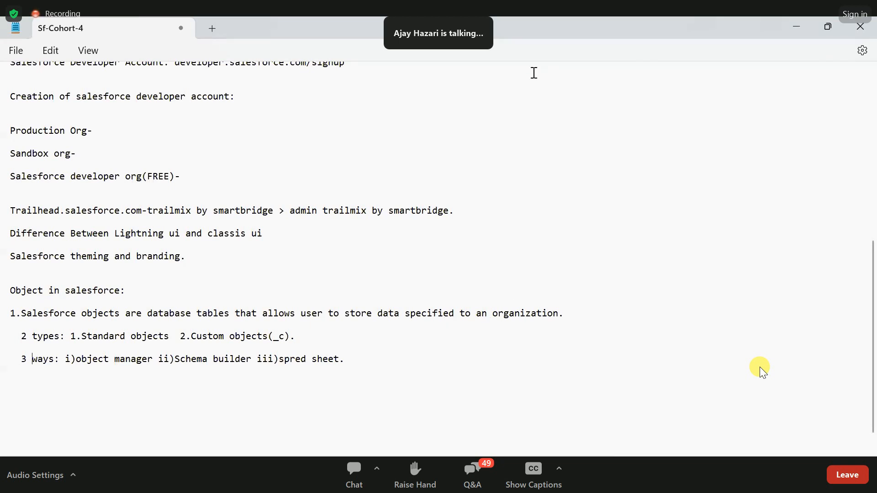
# - Switch to Salesforce Setup, go to the Object Manager and open the form for creating a new custom object
pyautogui.hotkey('alt', 'Tab')
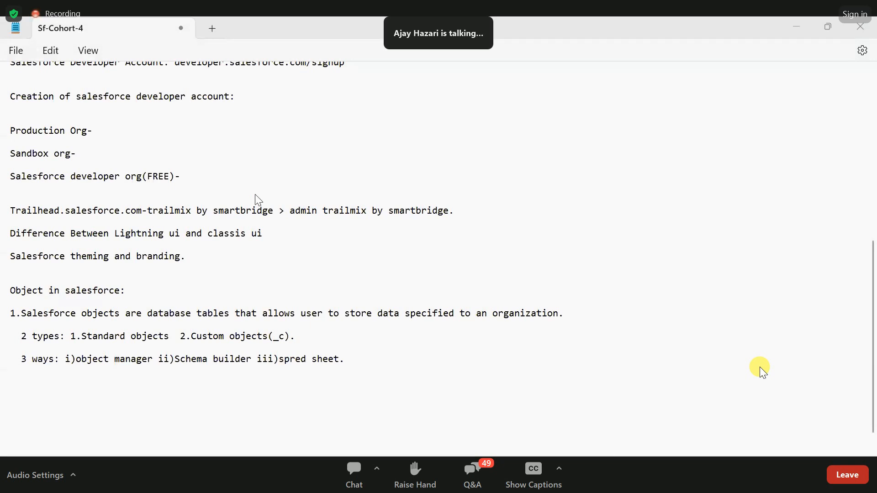
pyautogui.hotkey('alt', 'Tab')
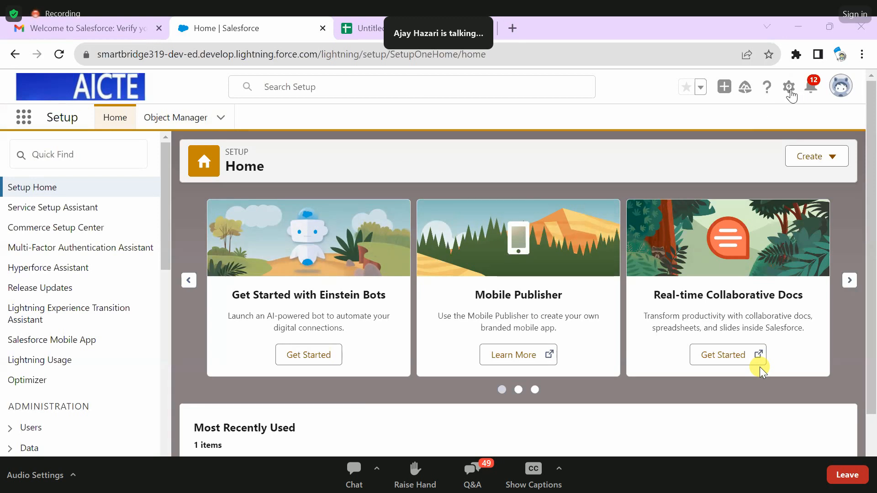
pyautogui.click(170, 120)
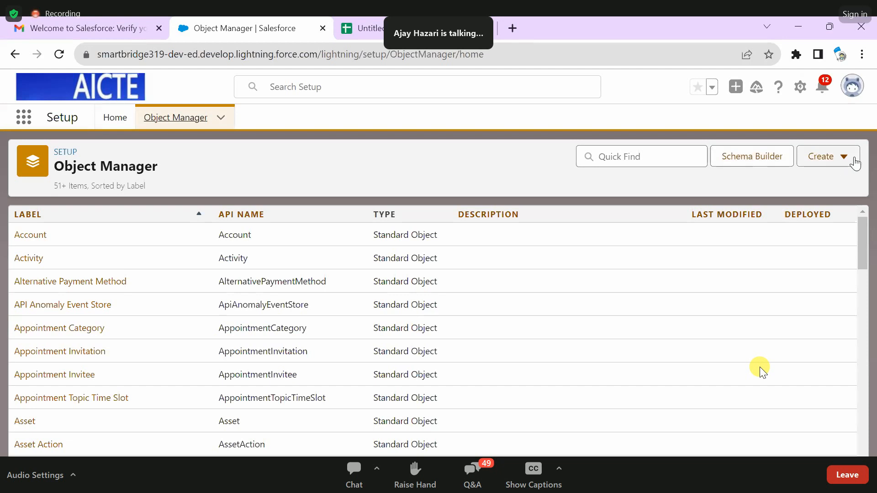
pyautogui.click(830, 167)
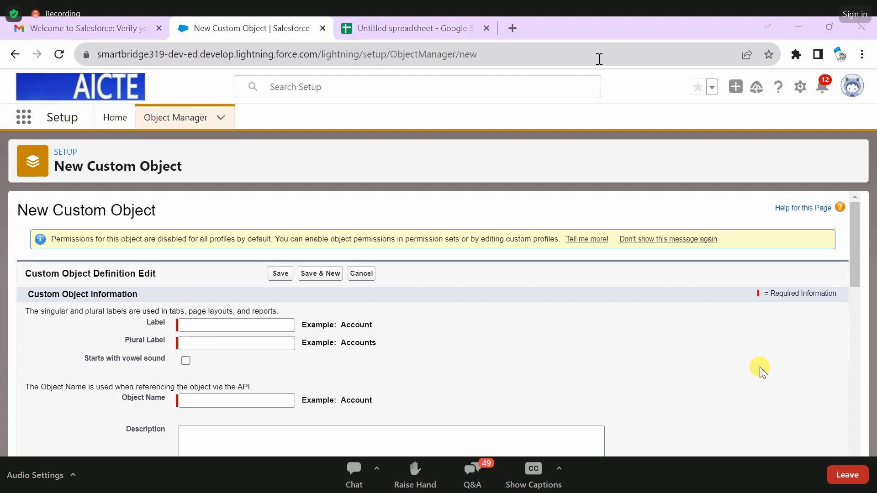
# - Read the note on singular and plural labels, and set the new custom object's Label to "Student"
pyautogui.scroll(-2, 114, 242)
pyautogui.scroll(2, 110, 215)
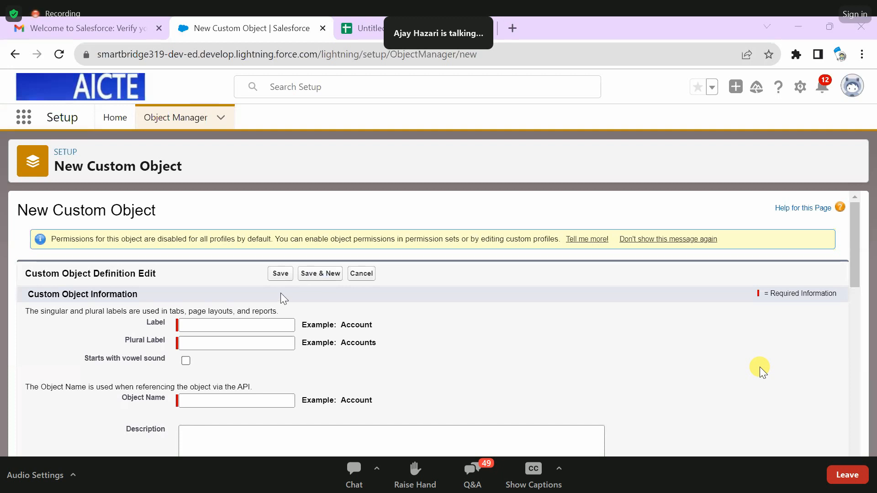
pyautogui.scroll(-2, 320, 292)
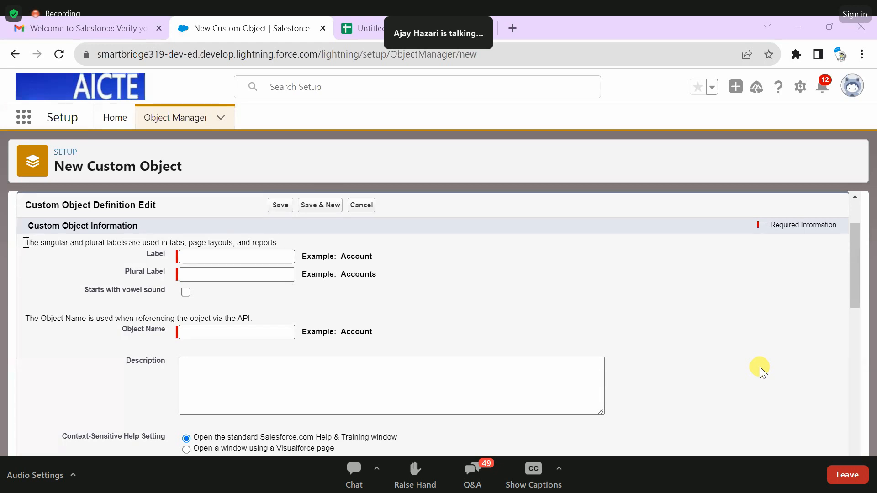
pyautogui.moveTo(26, 242); pyautogui.dragTo(288, 246)
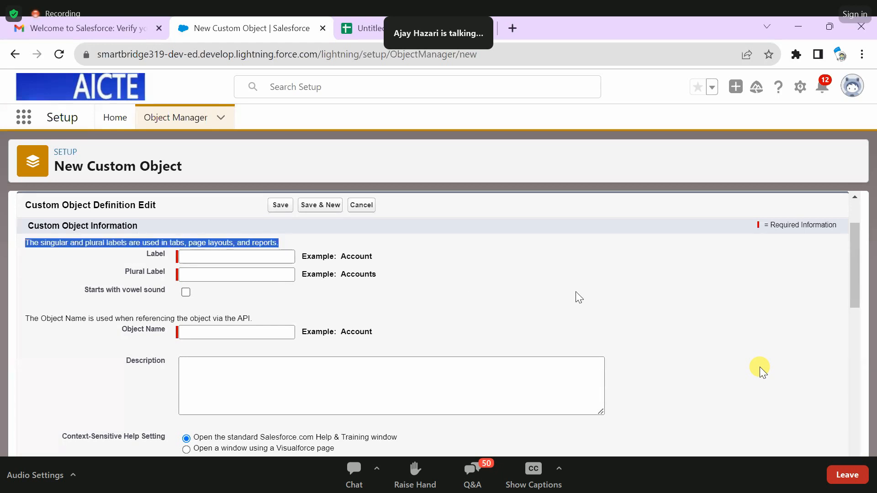
pyautogui.click(514, 281)
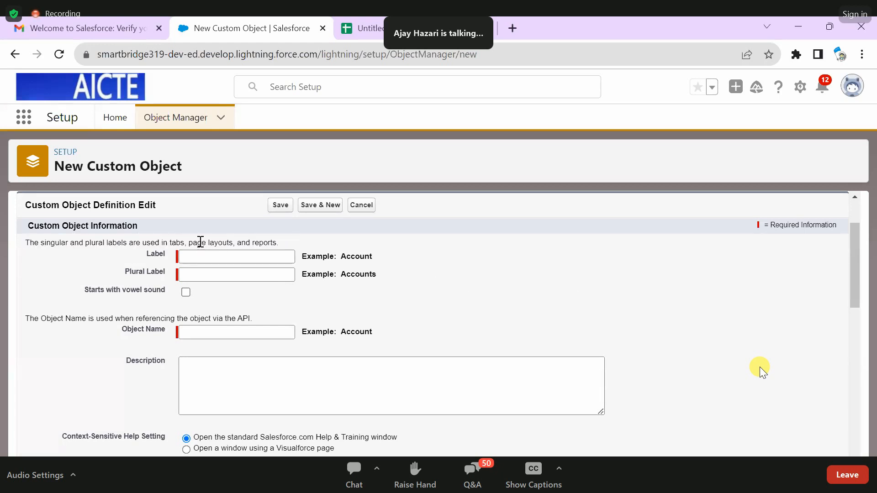
pyautogui.click(224, 256)
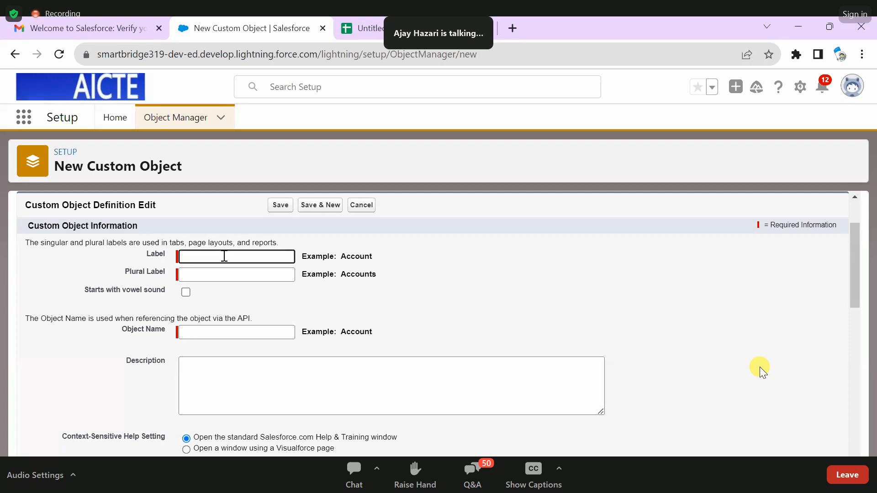
pyautogui.write('Student')
pyautogui.click(411, 256)
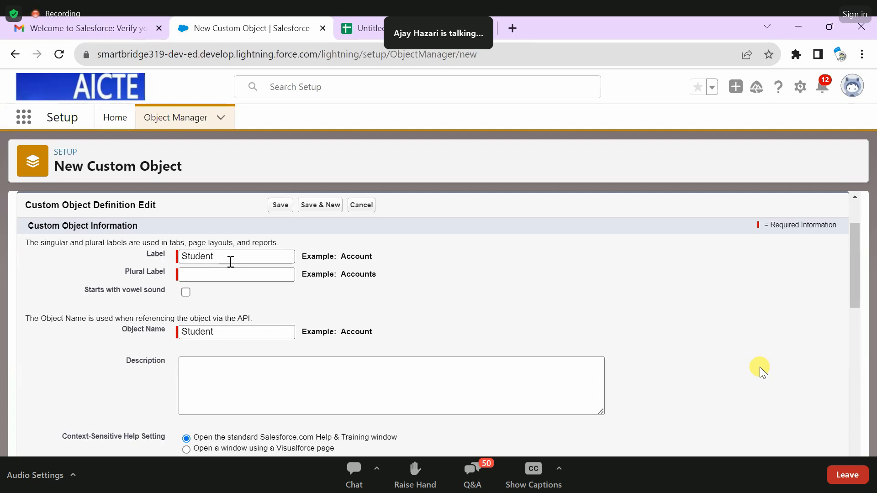
# - Set the Plural Label of the custom object to "Students"
pyautogui.moveTo(219, 256); pyautogui.dragTo(173, 259)
pyautogui.click(586, 308)
pyautogui.click(221, 276)
pyautogui.write('Students')
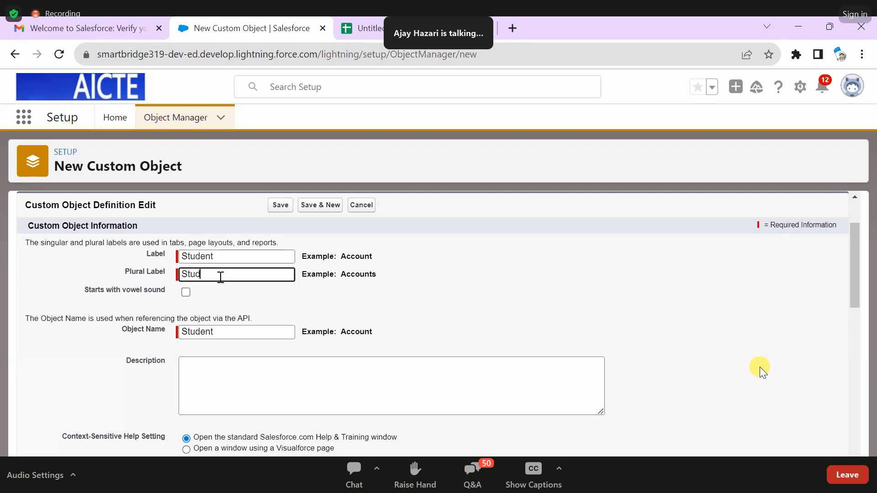
pyautogui.click(486, 241)
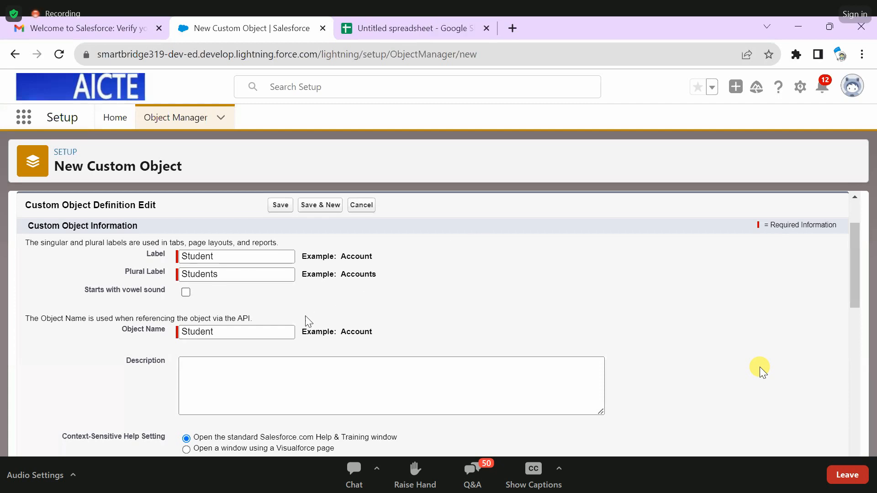
# - Begin the object's Description with "This is Student object where we can"
pyautogui.scroll(-2, 232, 288)
pyautogui.click(227, 301)
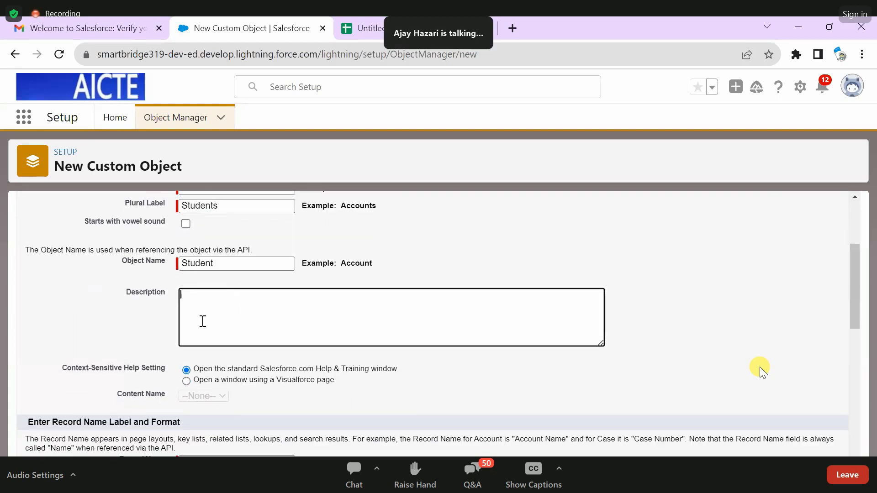
pyautogui.scroll(3, 203, 321)
pyautogui.scroll(-2, 247, 411)
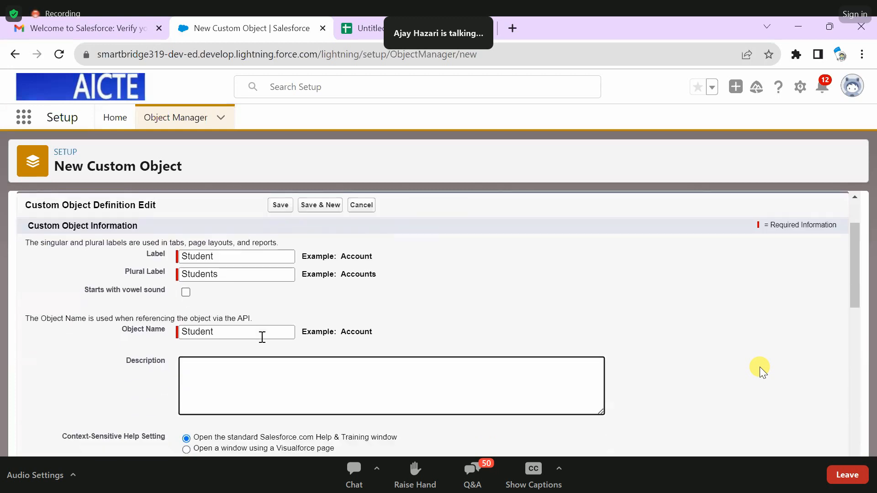
pyautogui.click(235, 274)
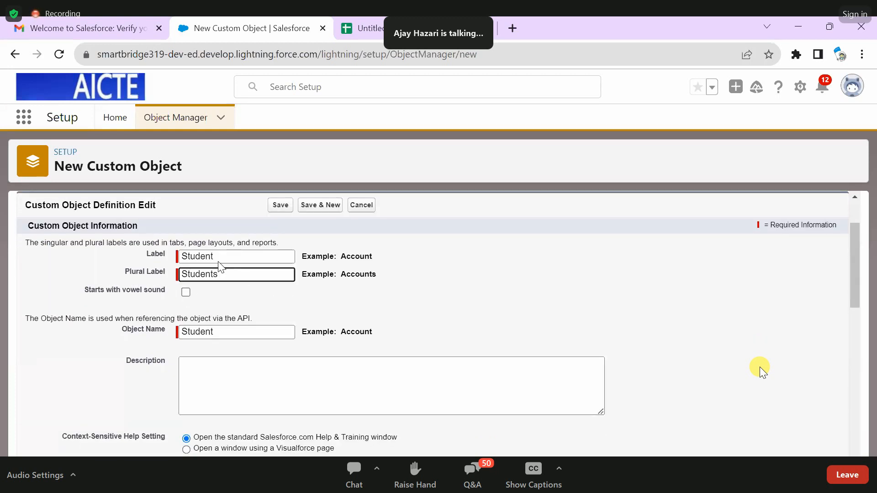
pyautogui.click(241, 381)
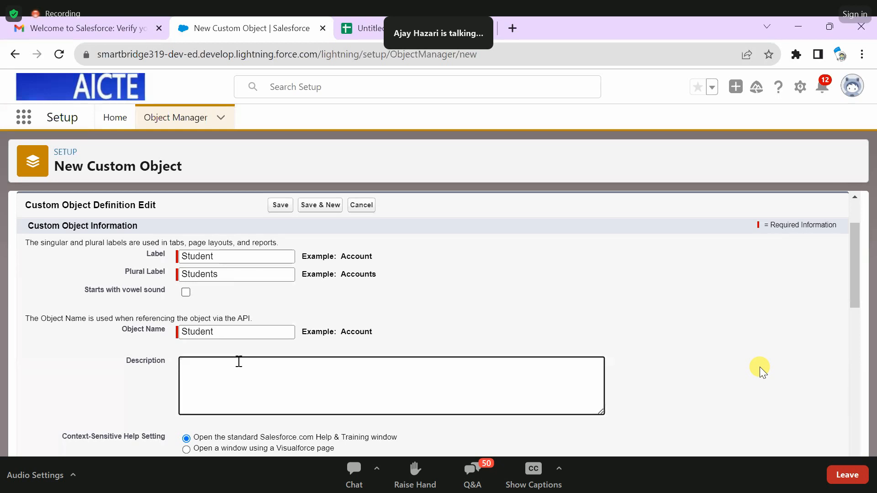
pyautogui.write('This is obj')
pyautogui.press('BackSpace')
pyautogui.write('Student ')
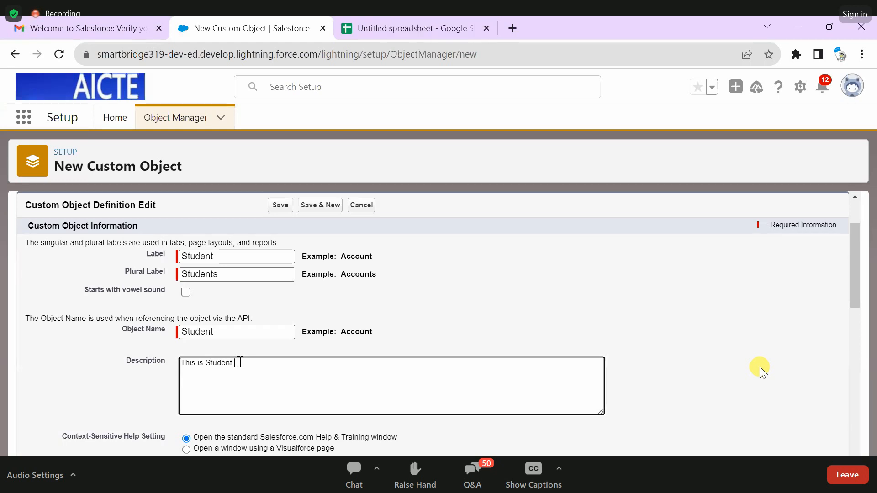
pyautogui.write('objec')
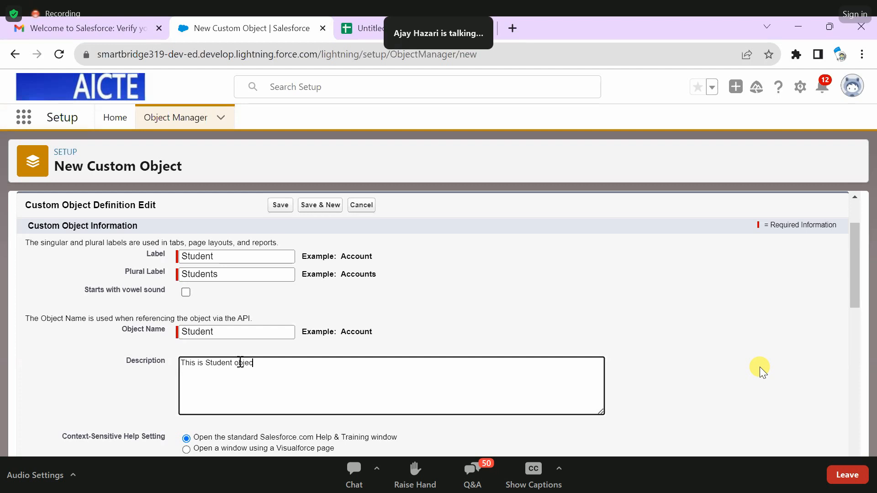
pyautogui.write('t where')
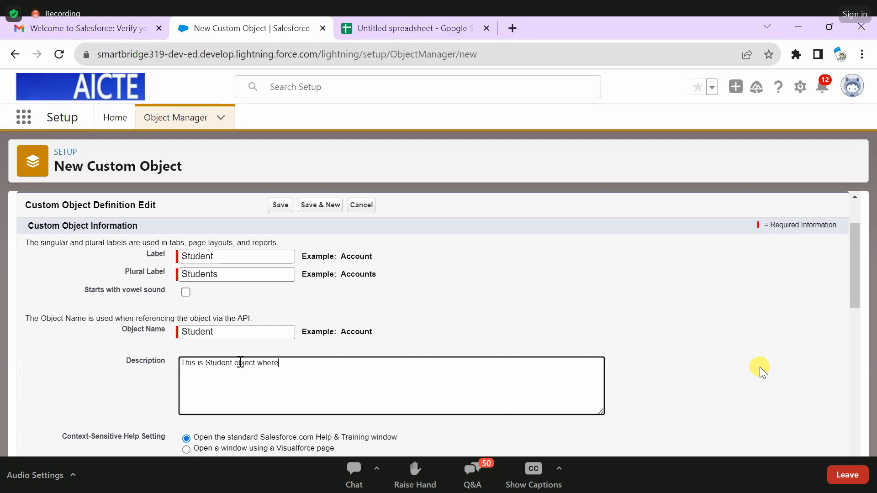
pyautogui.write(' we can ')
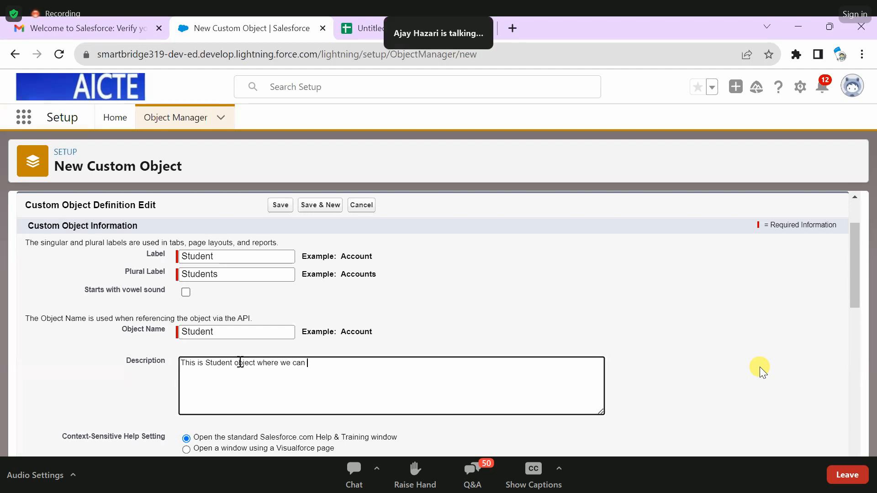
pyautogui.write('st')
# - Complete the Description sentence with "store data of the students."
pyautogui.press('BackSpace')
pyautogui.write('ata ')
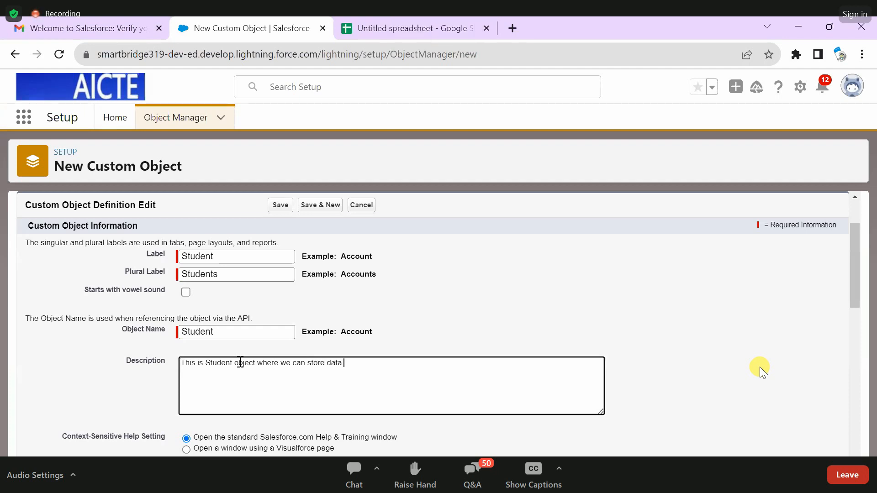
pyautogui.write('of the st')
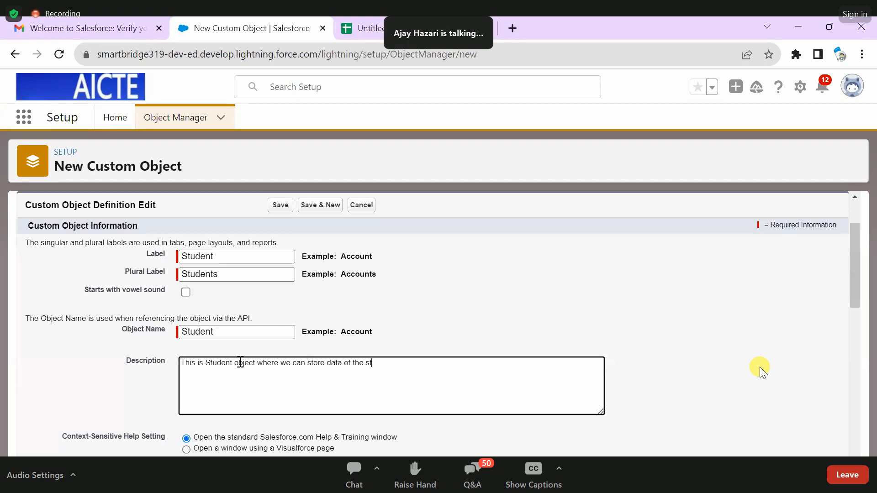
pyautogui.write('udents.')
# - Reword the Description to "This is Student object where we can store student details data."
pyautogui.scroll(-2, 343, 354)
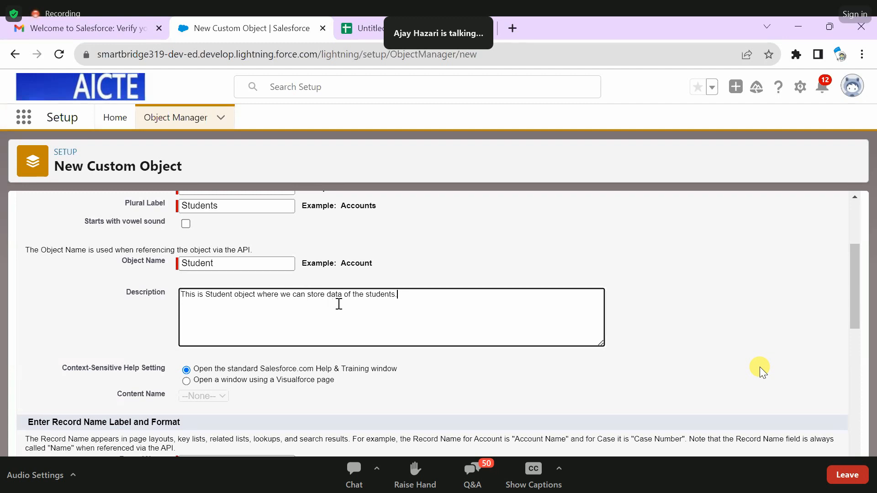
pyautogui.click(324, 295)
pyautogui.write('student d')
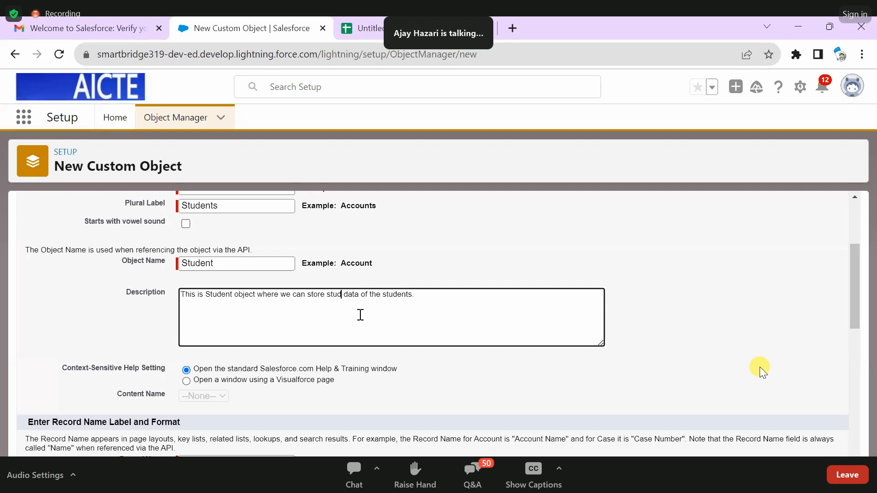
pyautogui.write('etails')
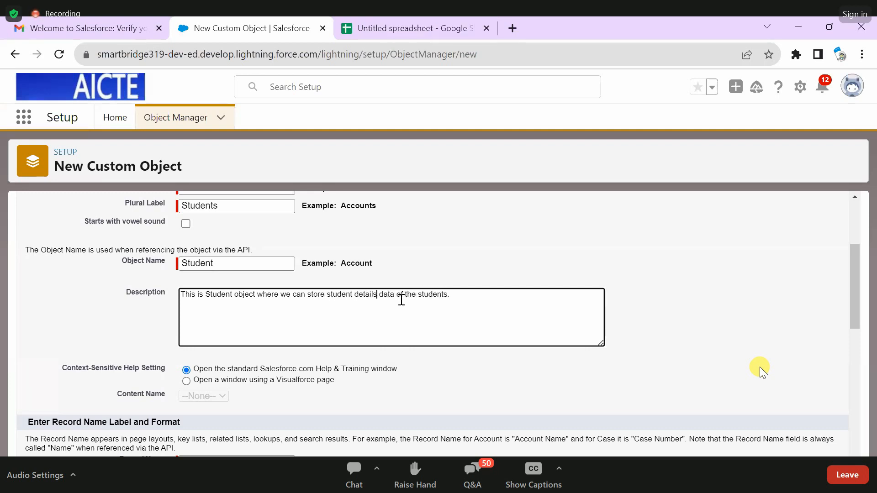
pyautogui.moveTo(394, 295); pyautogui.dragTo(464, 296)
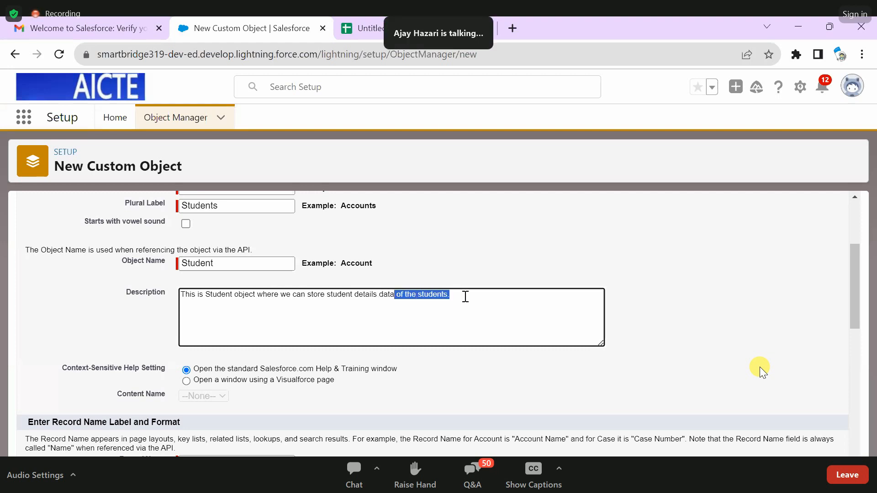
pyautogui.press('BackSpace')
pyautogui.write('.')
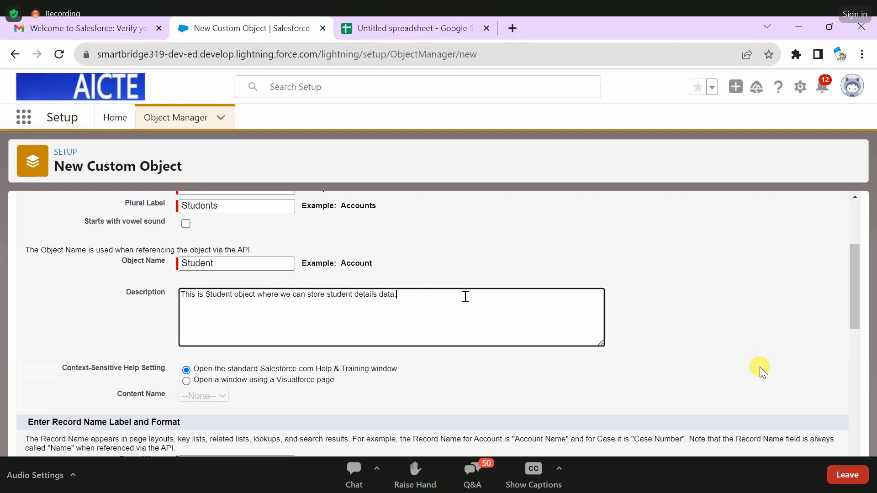
# - Review the Description and examine the Record Name field in the record name label and format section
pyautogui.moveTo(426, 297); pyautogui.dragTo(175, 297)
pyautogui.scroll(-1, 419, 235)
pyautogui.scroll(-4, 419, 235)
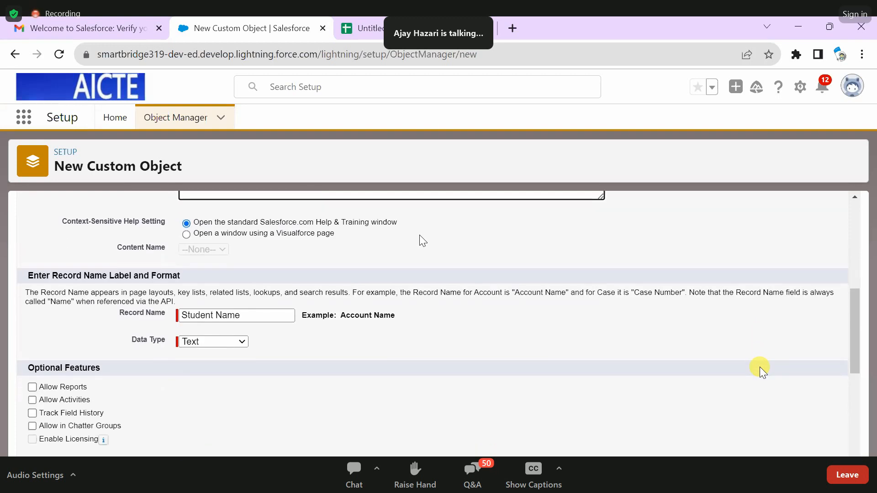
pyautogui.scroll(2, 329, 264)
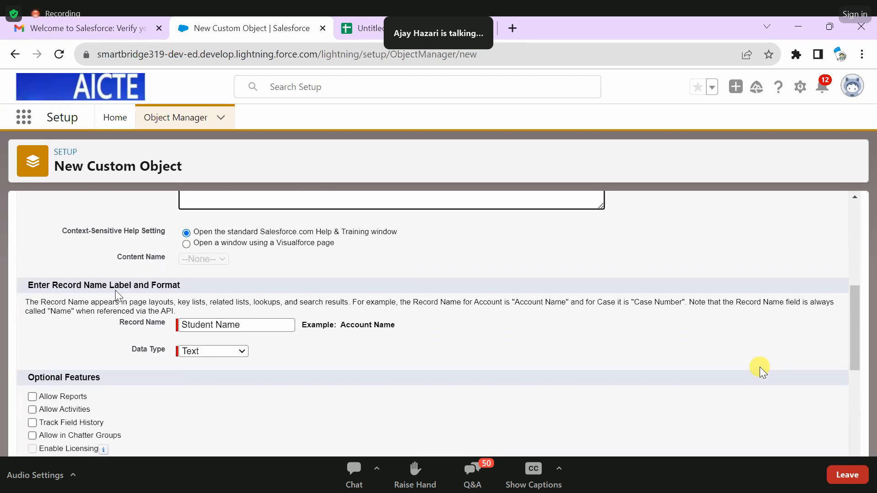
pyautogui.scroll(-2, 201, 292)
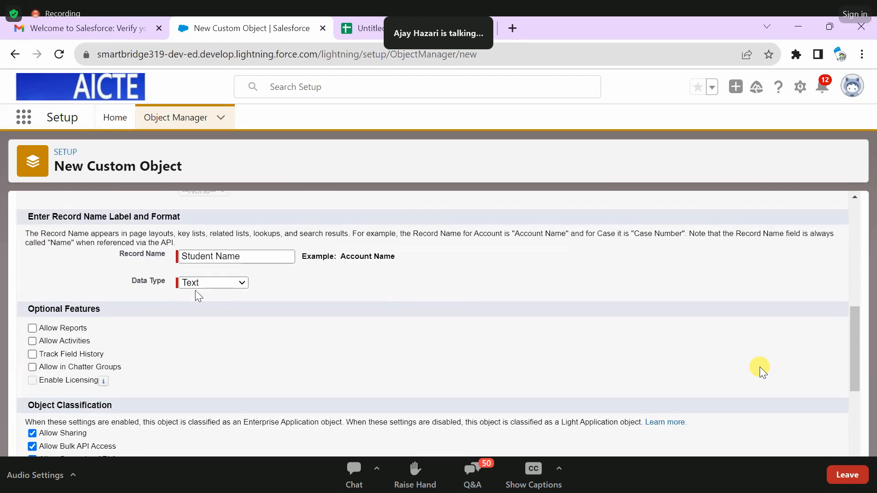
pyautogui.moveTo(120, 253); pyautogui.dragTo(177, 254)
pyautogui.click(394, 292)
pyautogui.click(182, 257)
pyautogui.moveTo(182, 257); pyautogui.dragTo(246, 257)
# - Compare the object's Label with its Record Name and look over the sections below
pyautogui.scroll(10, 231, 249)
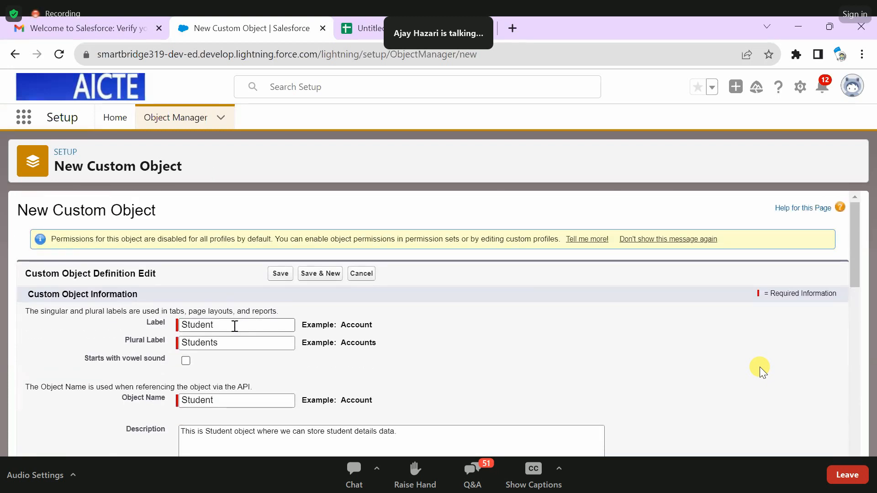
pyautogui.moveTo(232, 325); pyautogui.dragTo(178, 325)
pyautogui.scroll(-3, 464, 326)
pyautogui.scroll(-4, 461, 321)
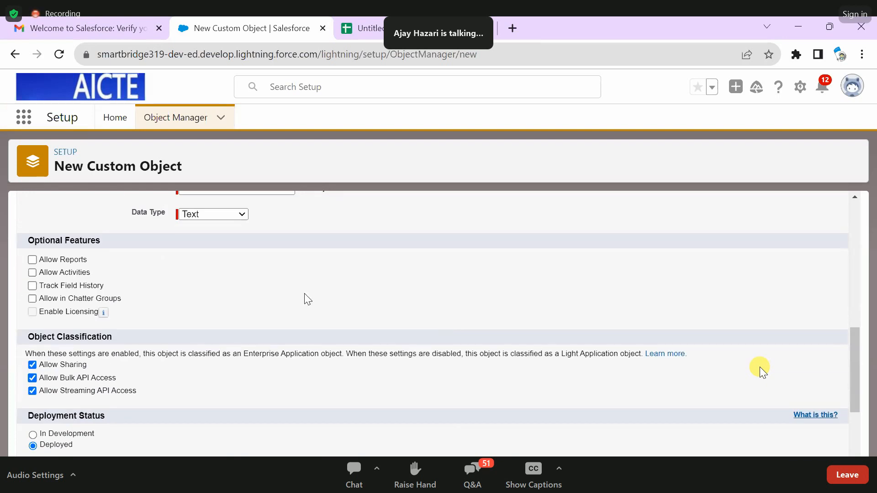
pyautogui.scroll(2, 306, 296)
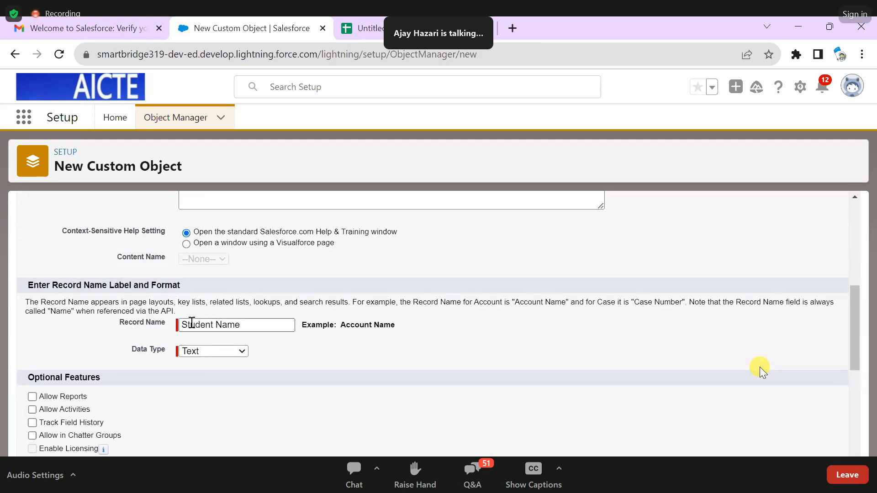
pyautogui.scroll(-1, 256, 320)
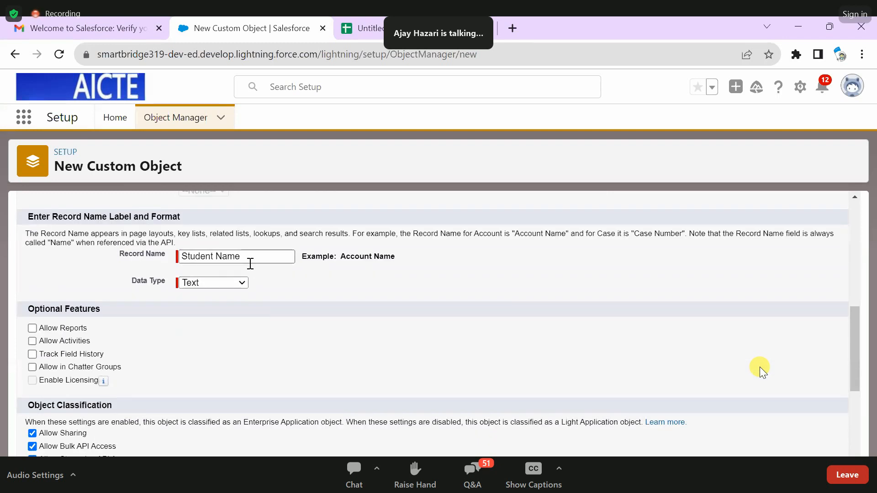
pyautogui.tripleClick(231, 256)
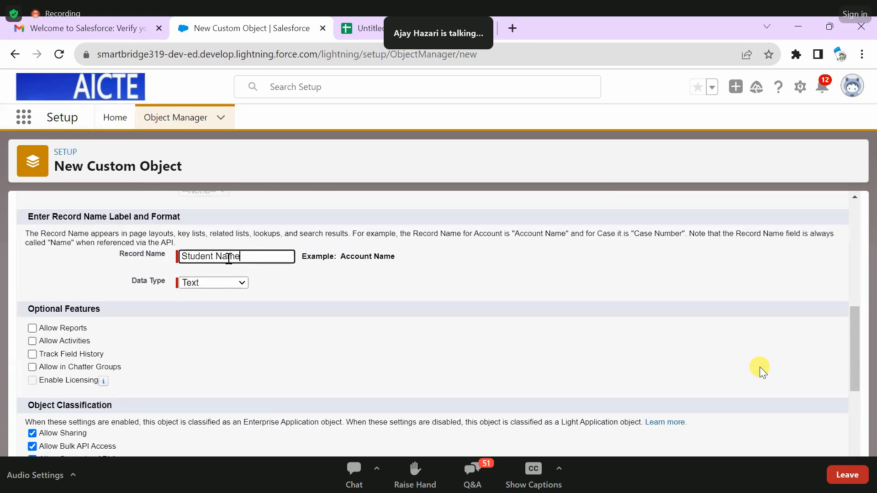
pyautogui.click(374, 295)
# - Enable Allow Reports in the optional features and look over the remaining object settings
pyautogui.scroll(-1, 327, 297)
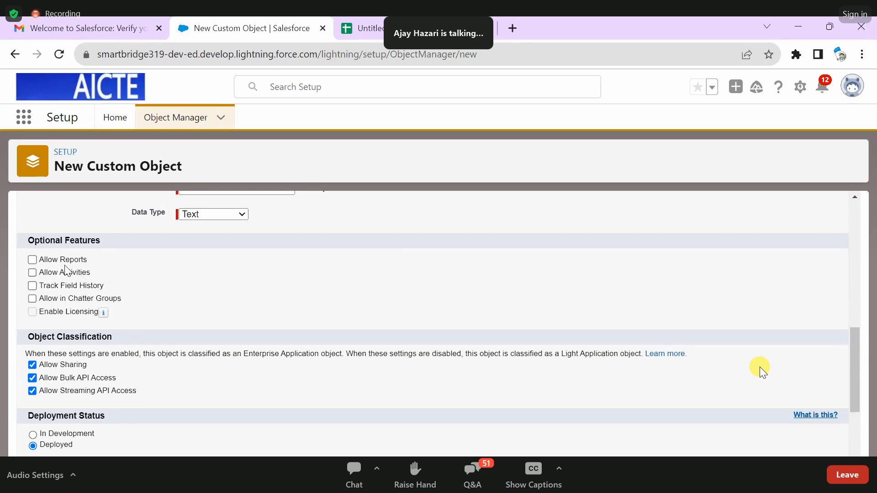
pyautogui.click(55, 262)
pyautogui.scroll(5, 762, 371)
pyautogui.scroll(-4, 762, 371)
pyautogui.scroll(-3, 276, 268)
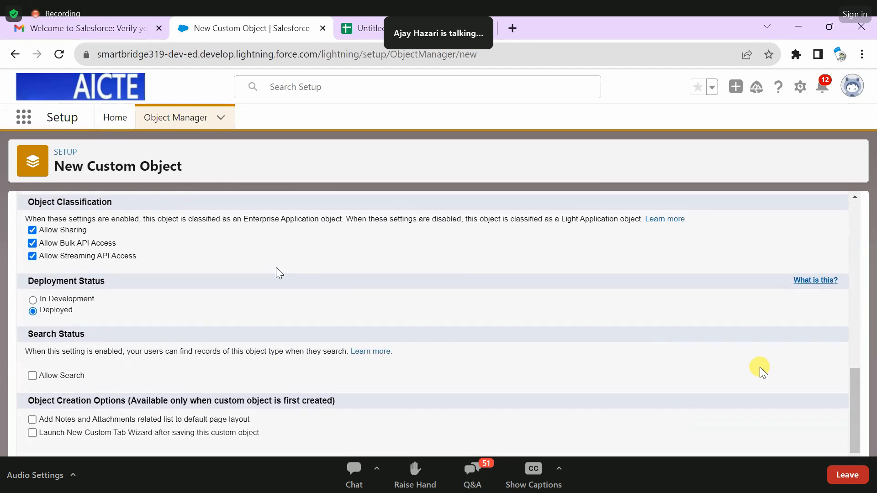
pyautogui.scroll(3, 276, 268)
pyautogui.scroll(-3, 149, 295)
# - Enable Track Field History and Allow in Chatter Groups in the object's optional features
pyautogui.scroll(3, 149, 295)
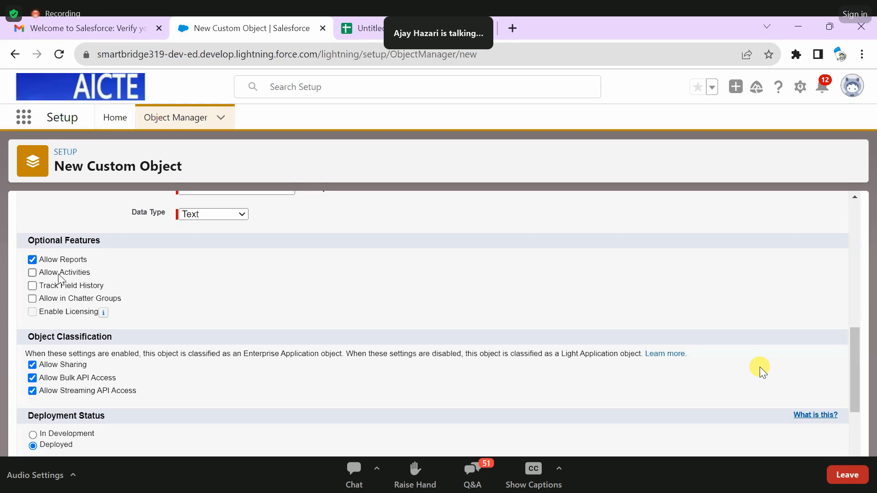
pyautogui.click(85, 286)
pyautogui.click(64, 299)
pyautogui.scroll(-3, 221, 272)
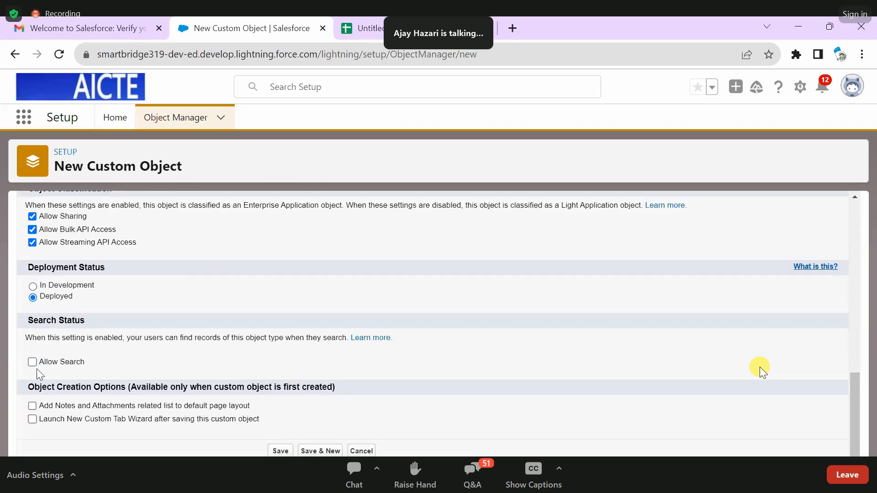
# - Enable Allow Search for the custom object and look back over its labels, description and record name settings
pyautogui.click(33, 363)
pyautogui.scroll(10, 337, 337)
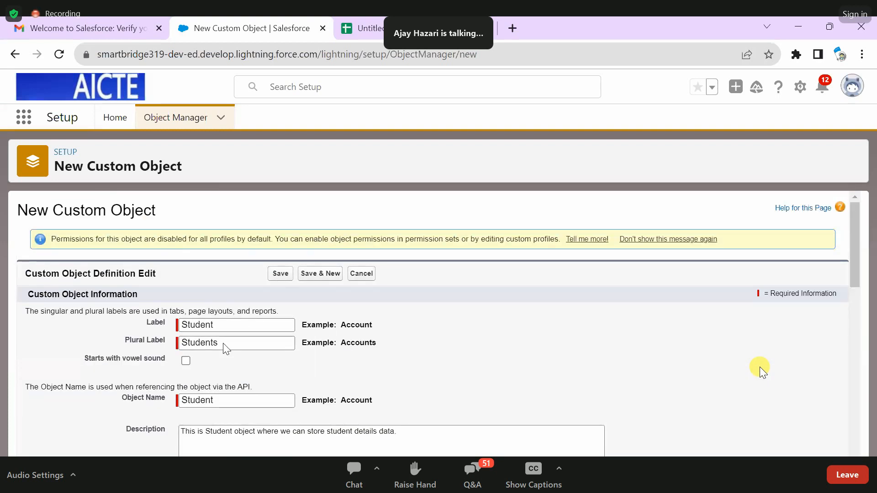
pyautogui.scroll(-5, 233, 337)
pyautogui.scroll(5, 233, 336)
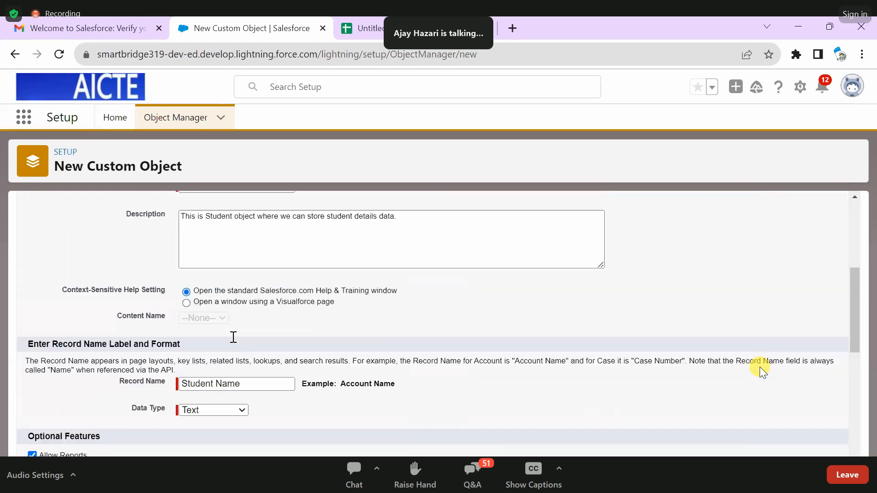
pyautogui.scroll(-10, 244, 328)
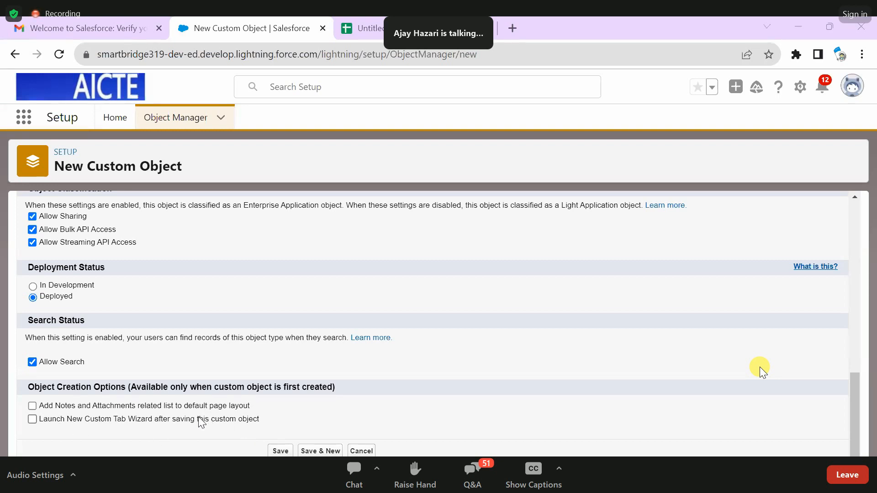
# - Enable launching the New Custom Tab Wizard after saving, and save the Student custom object
pyautogui.click(32, 420)
pyautogui.moveTo(115, 420); pyautogui.dragTo(305, 419)
pyautogui.click(306, 420)
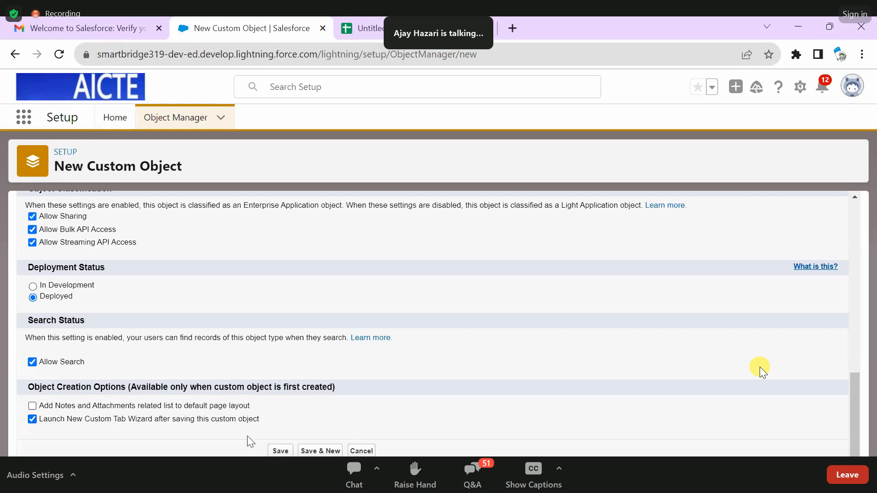
pyautogui.click(271, 454)
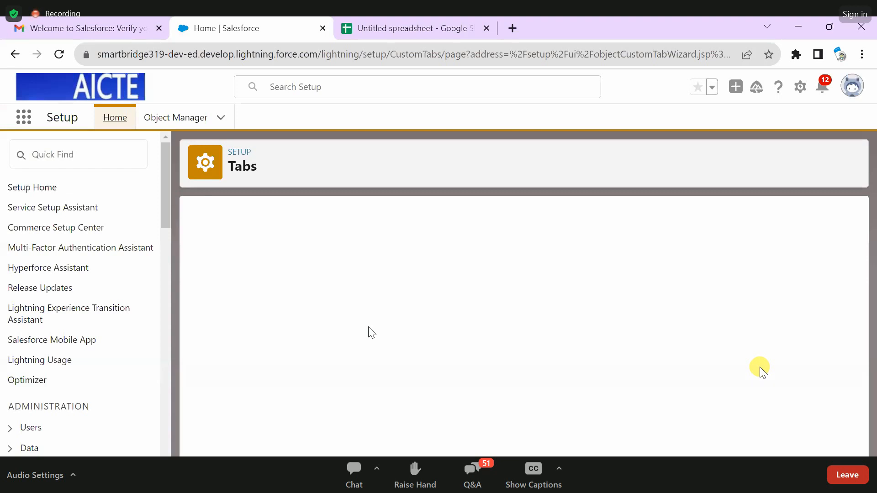
# - Choose Student as the new custom tab's object and set its tab style to Chalkboard
pyautogui.scroll(-1, 542, 246)
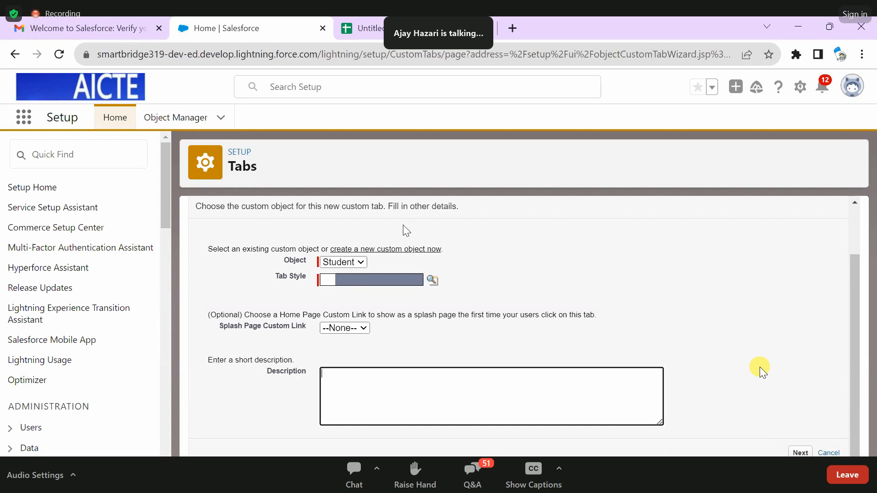
pyautogui.scroll(1, 197, 229)
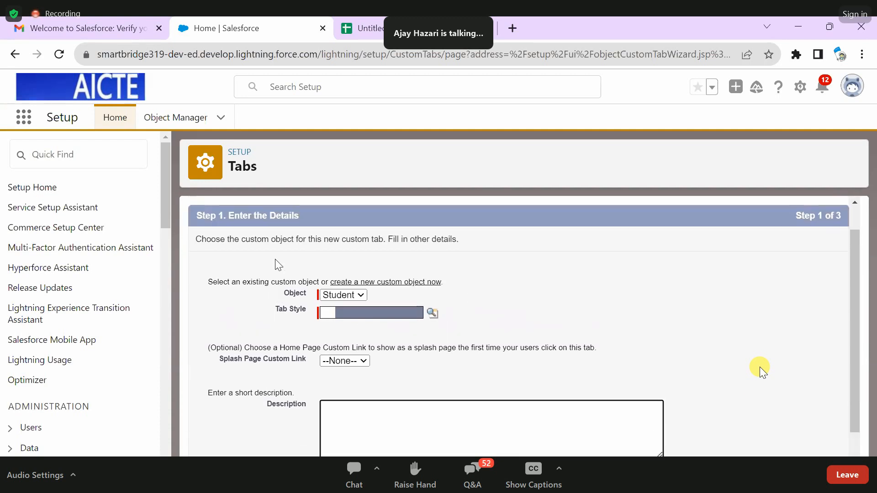
pyautogui.moveTo(196, 268); pyautogui.dragTo(444, 281)
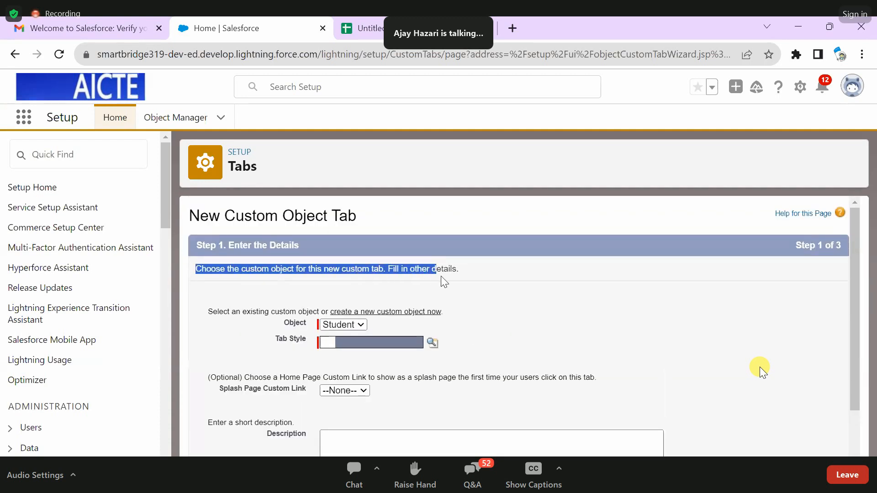
pyautogui.click(339, 325)
pyautogui.click(344, 335)
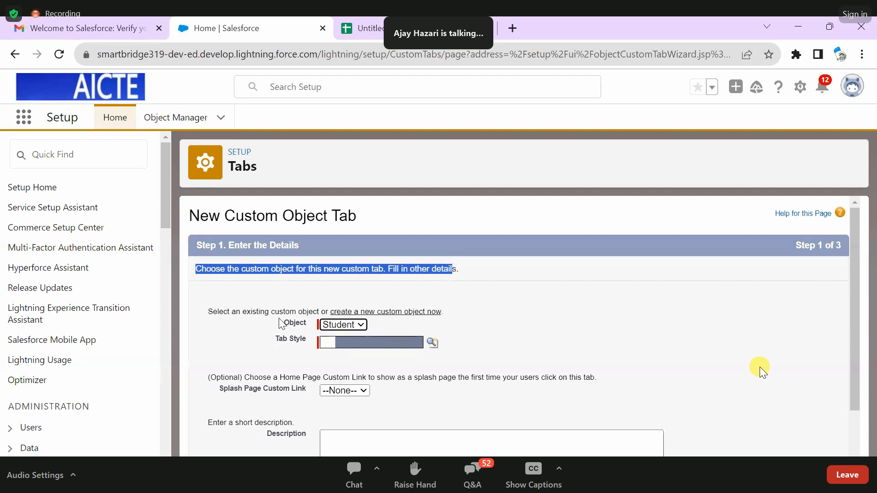
pyautogui.click(432, 347)
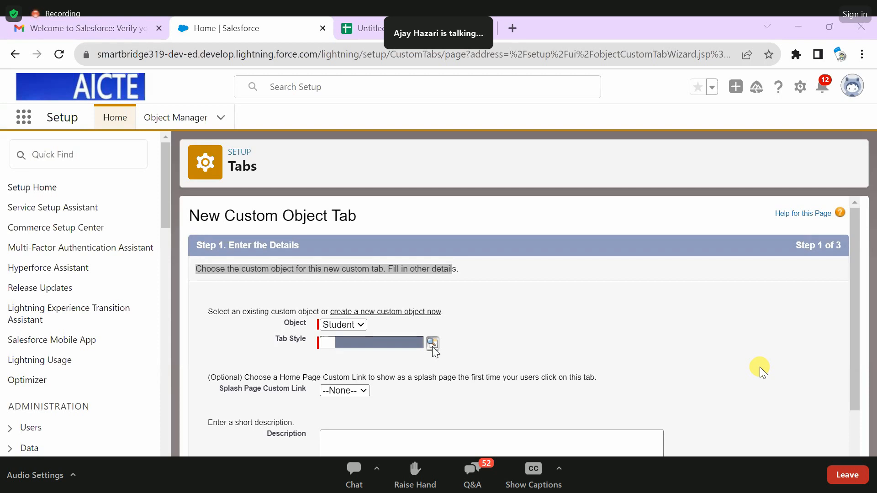
# - Enter the tab description "this tab is for student object." and continue to the profiles step
pyautogui.scroll(-2, 430, 320)
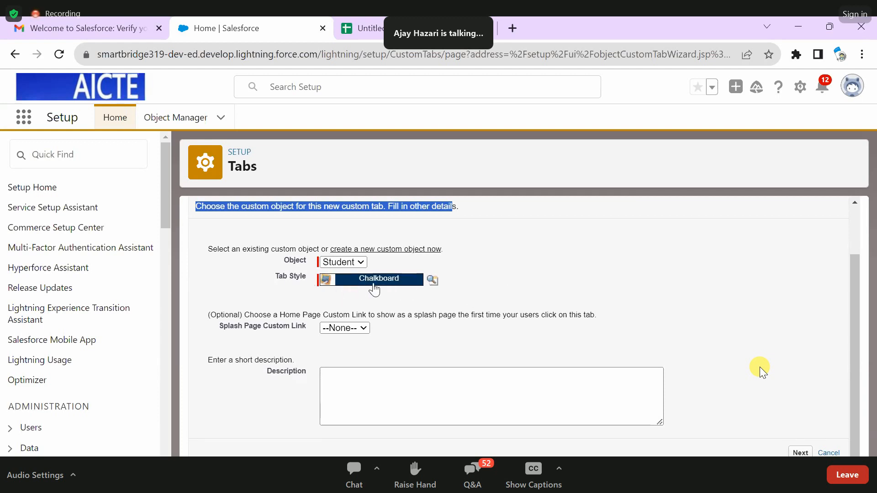
pyautogui.click(349, 378)
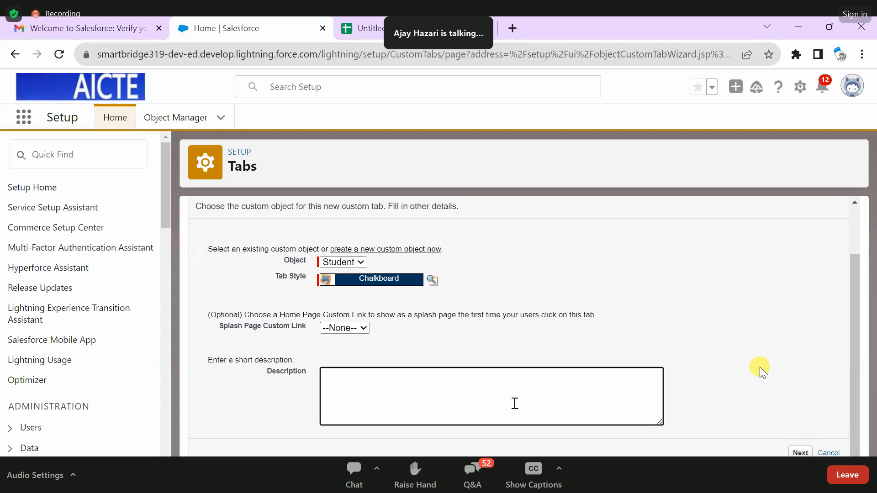
pyautogui.write('this tab i')
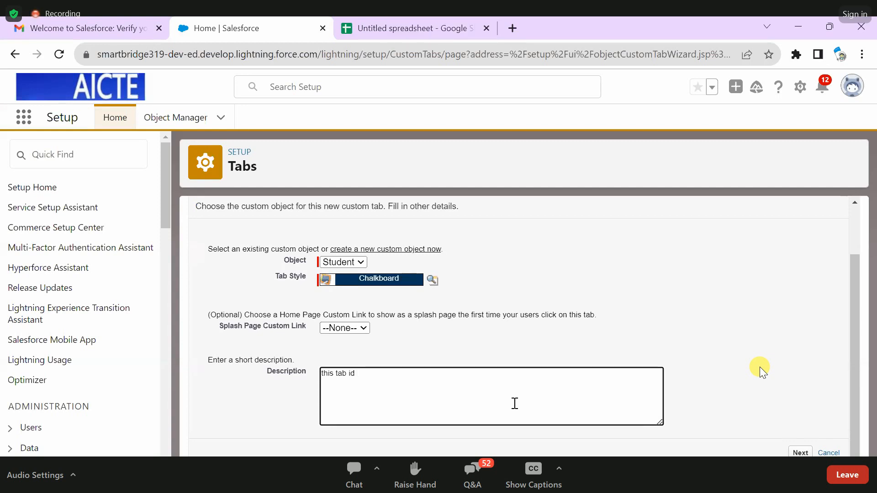
pyautogui.write('s for')
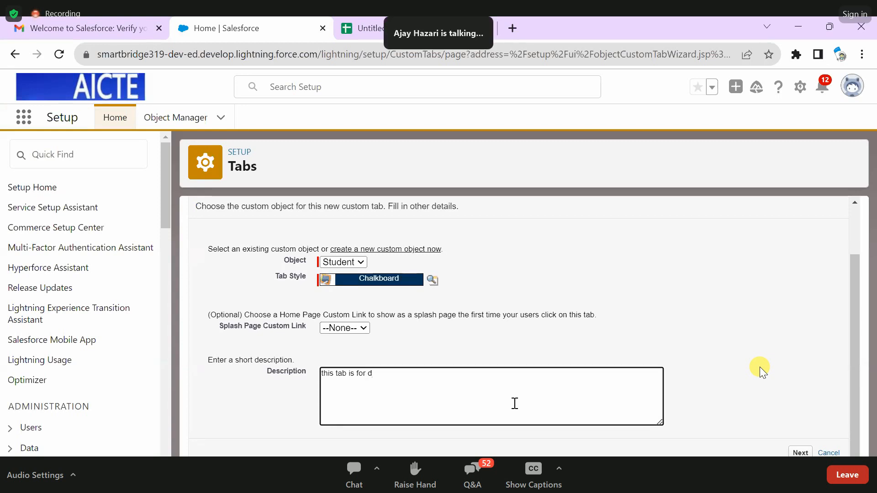
pyautogui.write(' student ')
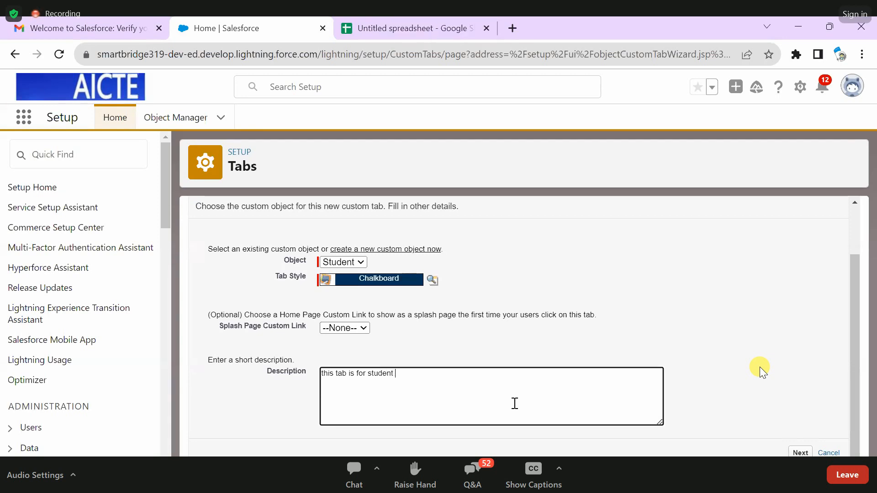
pyautogui.write('object.')
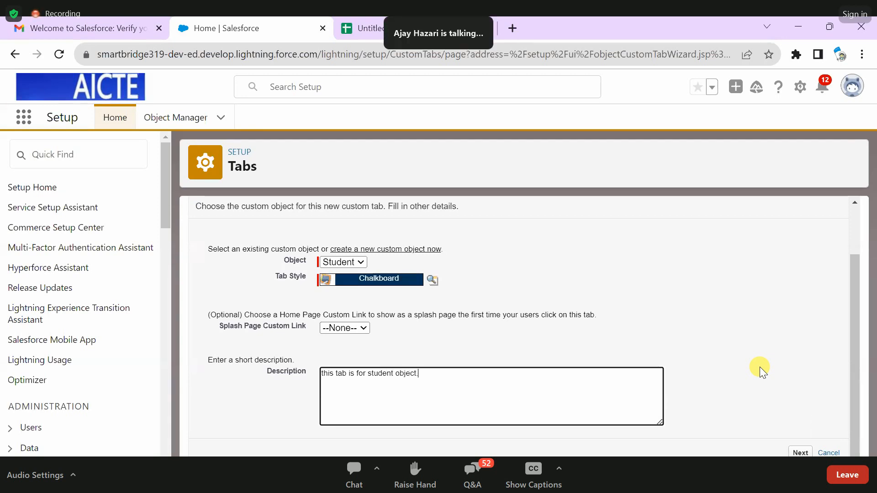
pyautogui.click(796, 452)
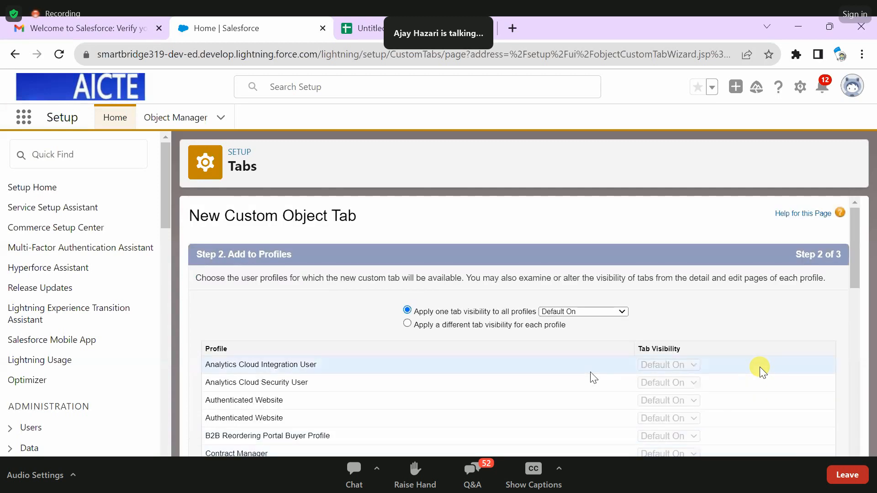
# - Look through the list of user profiles and their tab visibility settings in the Add to Profiles step
pyautogui.scroll(-2, 590, 373)
pyautogui.scroll(2, 489, 339)
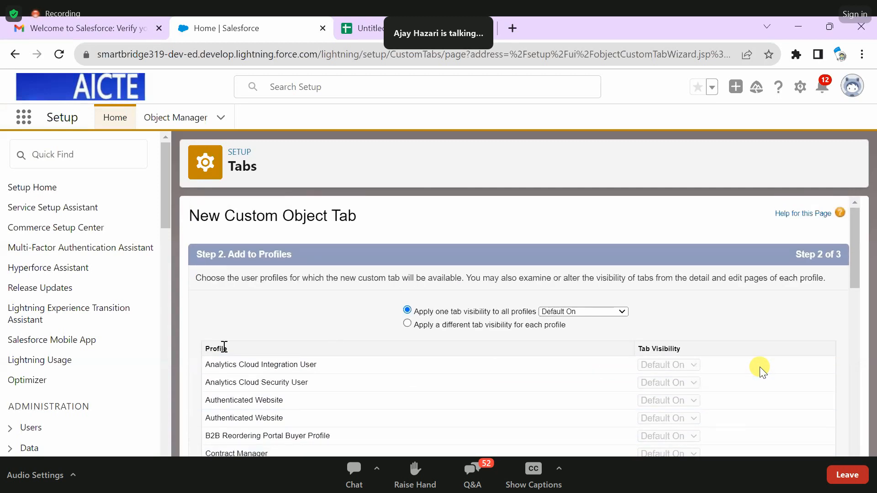
pyautogui.scroll(-3, 292, 359)
pyautogui.scroll(3, 124, 298)
pyautogui.scroll(-6, 271, 331)
pyautogui.scroll(-6, 273, 332)
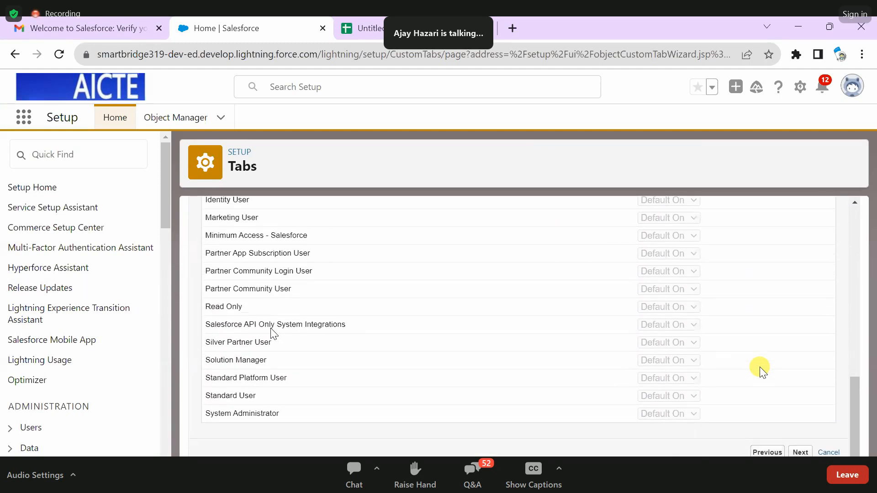
pyautogui.moveTo(299, 418); pyautogui.dragTo(288, 237)
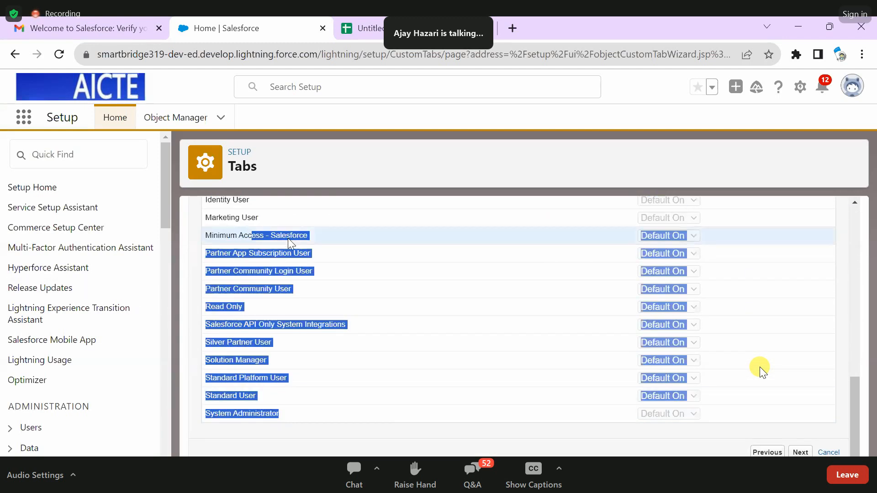
pyautogui.click(292, 252)
pyautogui.scroll(7, 292, 324)
pyautogui.scroll(4, 294, 329)
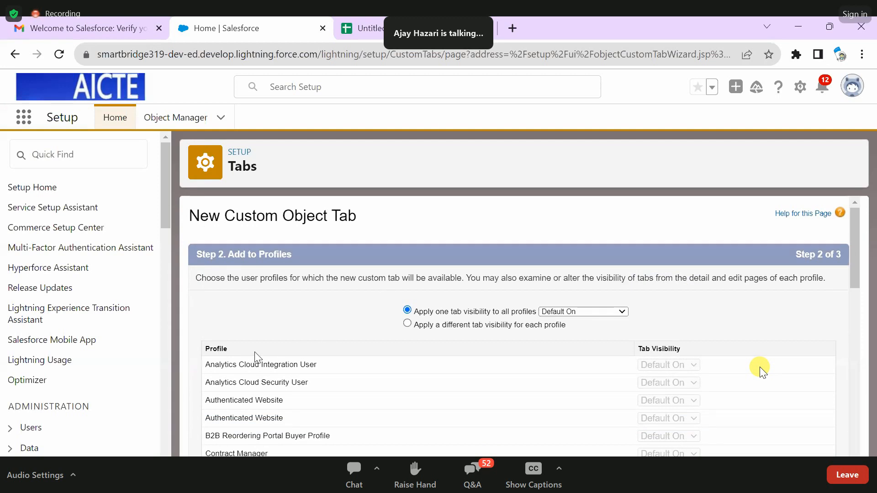
pyautogui.scroll(-1, 580, 388)
pyautogui.scroll(1, 579, 403)
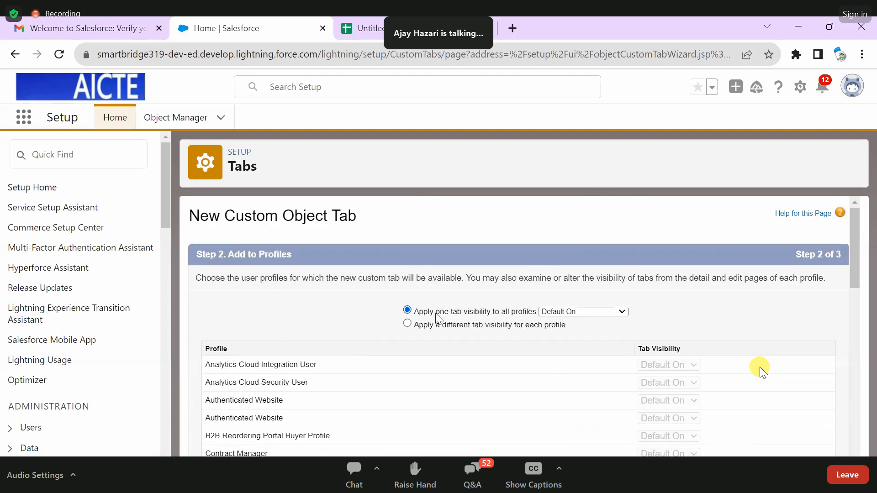
# - Keep one Default On tab visibility applied to all profiles and continue to the custom apps step
pyautogui.moveTo(415, 312); pyautogui.dragTo(540, 315)
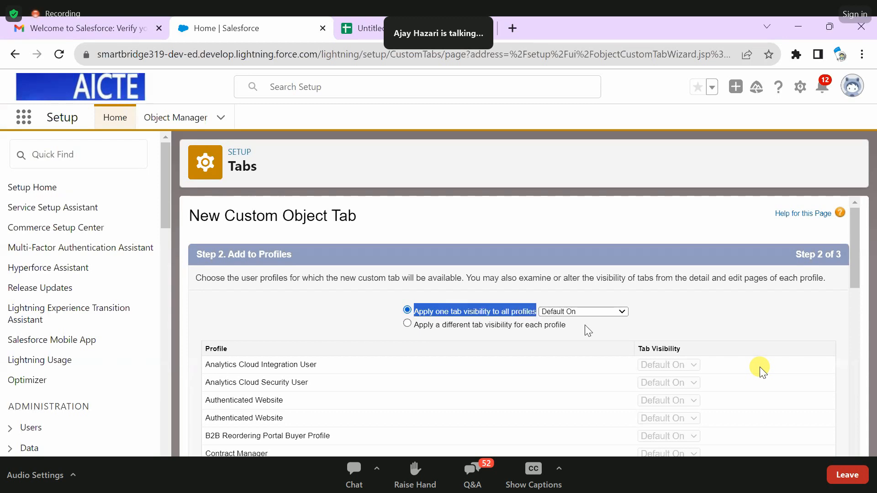
pyautogui.click(392, 289)
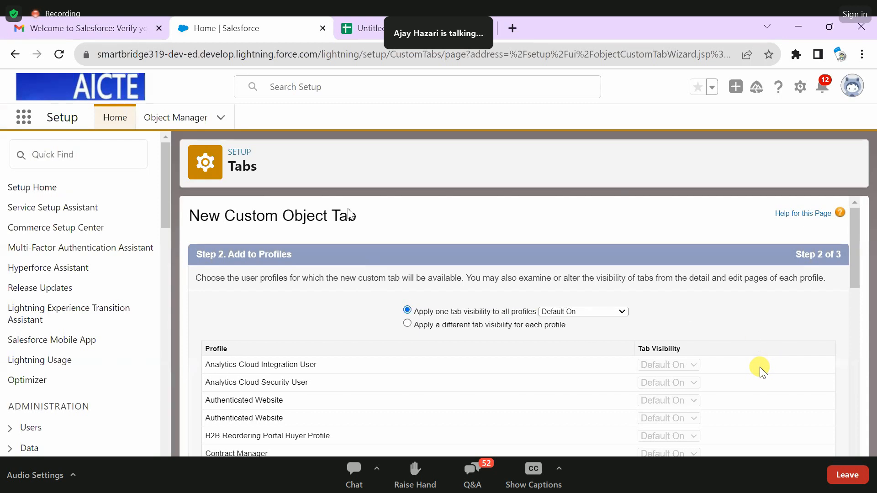
pyautogui.scroll(-8, 590, 374)
pyautogui.scroll(8, 384, 370)
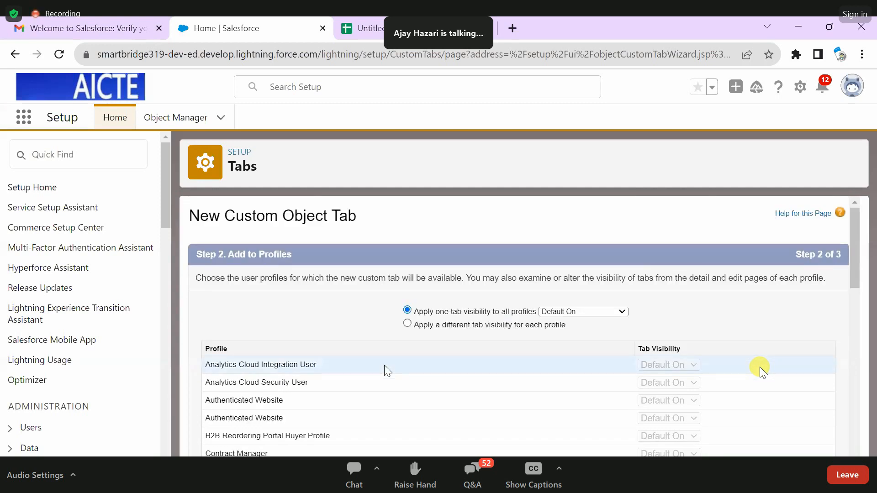
pyautogui.scroll(-10, 708, 319)
pyautogui.click(802, 452)
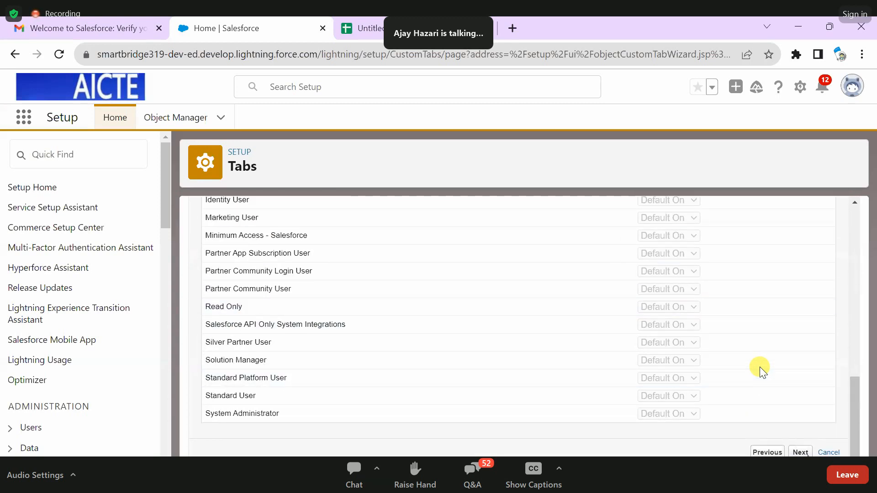
# - Review the custom apps that include the Student tab, keep them all selected and save the tab
pyautogui.scroll(-1, 807, 453)
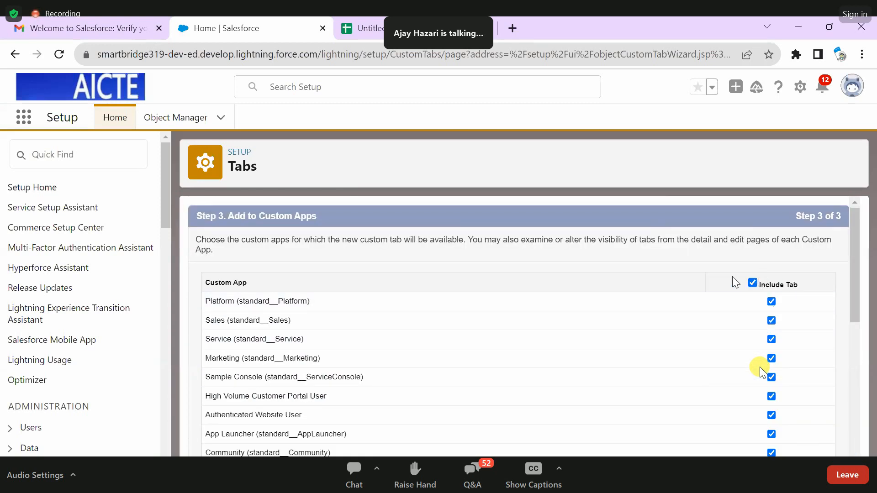
pyautogui.scroll(-2, 384, 322)
pyautogui.scroll(2, 367, 321)
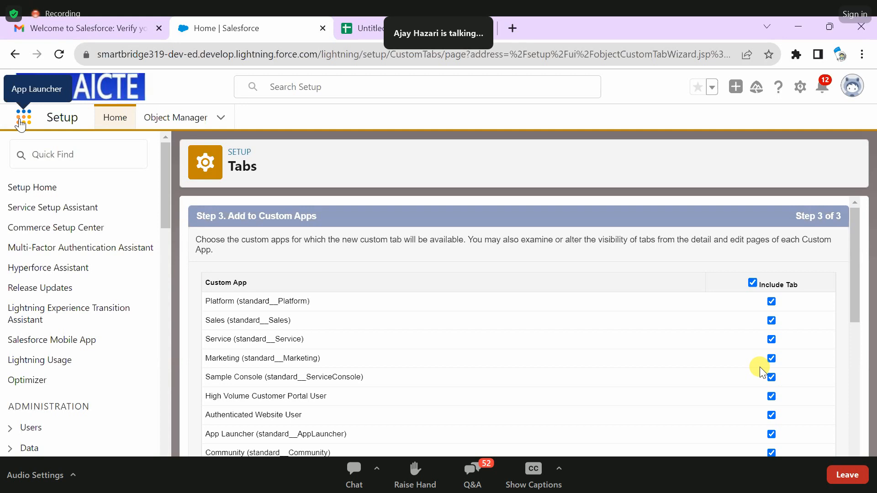
pyautogui.scroll(-2, 514, 323)
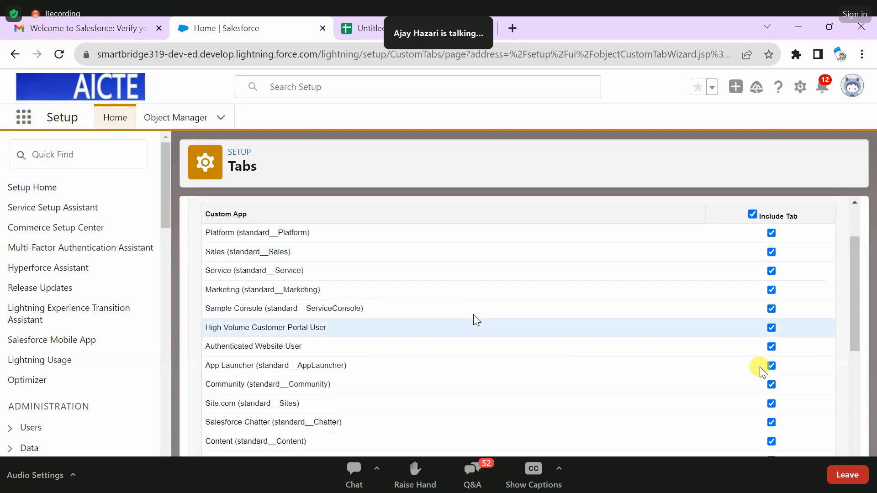
pyautogui.scroll(2, 494, 315)
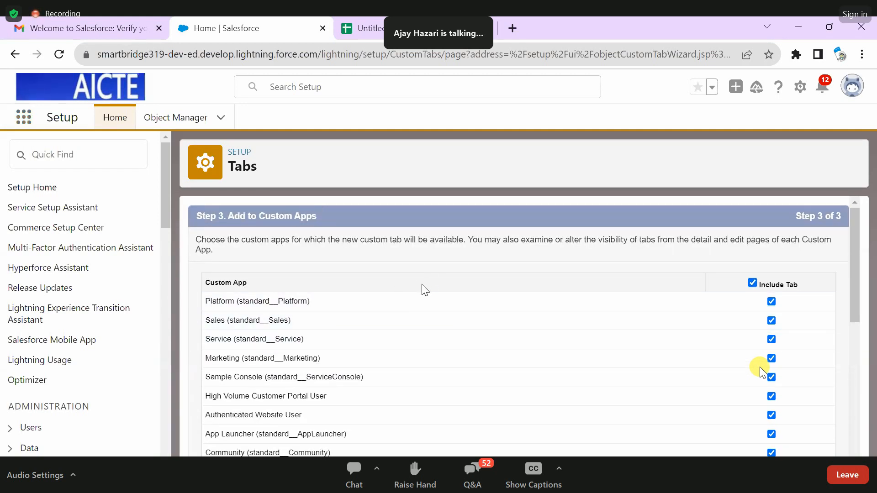
pyautogui.scroll(-5, 535, 311)
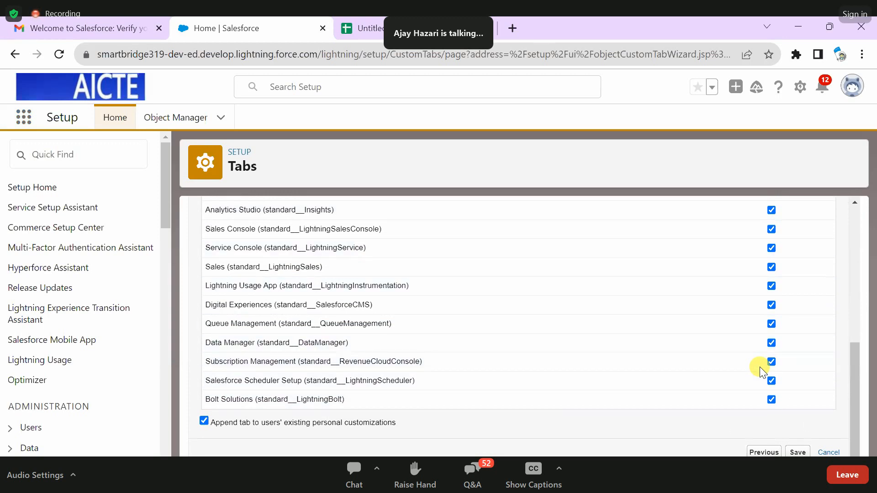
pyautogui.click(804, 454)
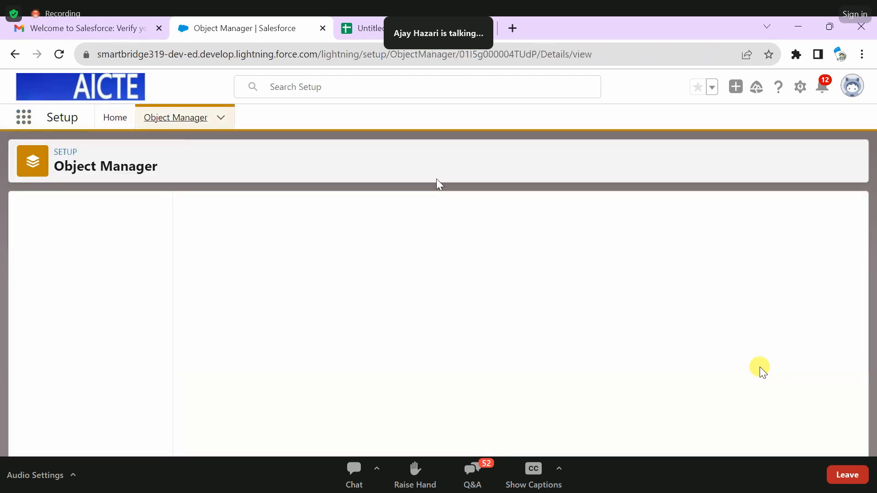
# - Return to the full Object Manager list and search it for "stude"
pyautogui.click(101, 231)
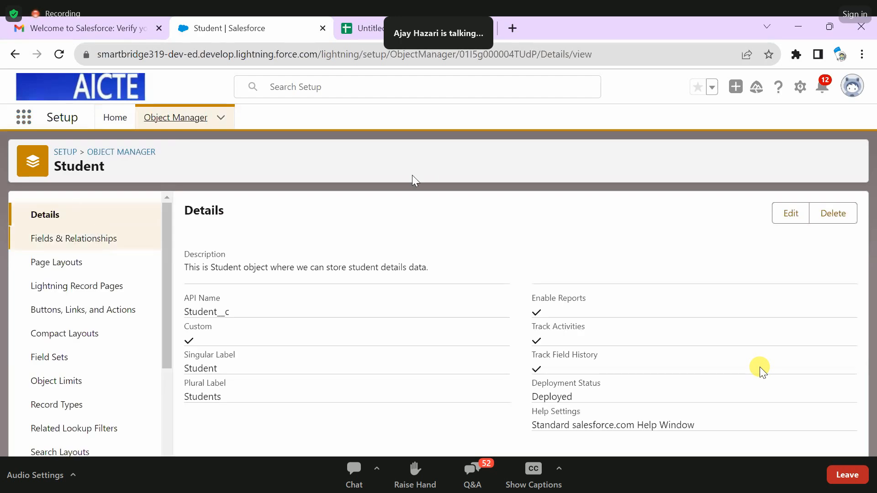
pyautogui.click(175, 118)
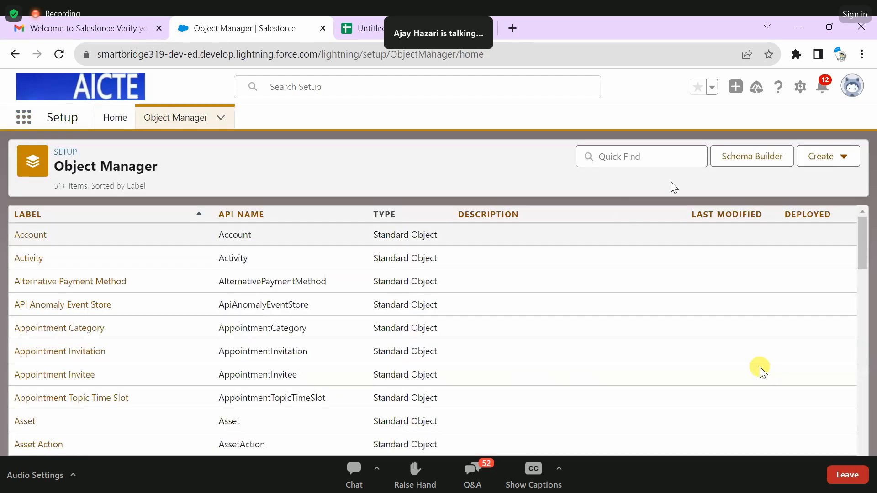
pyautogui.click(678, 155)
pyautogui.write('stude')
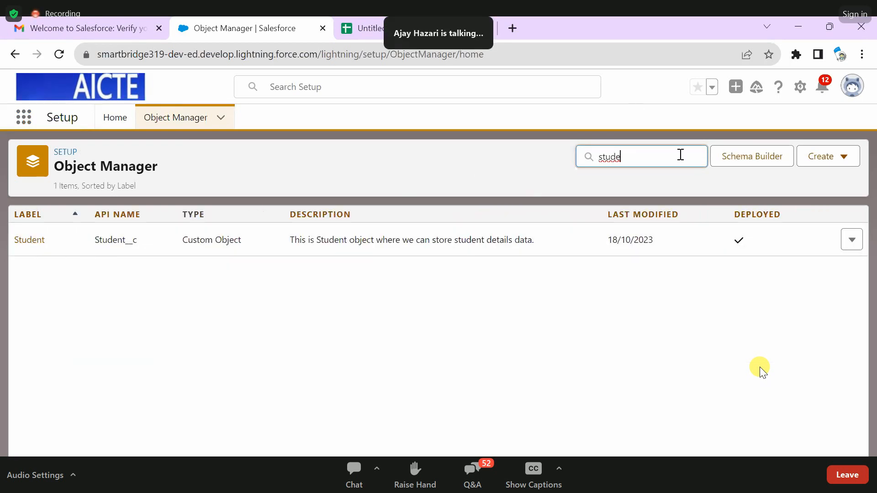
# - Clear the object search, find apps matching "sal" and open the Sales app
pyautogui.moveTo(680, 152); pyautogui.dragTo(519, 152)
pyautogui.press('BackSpace')
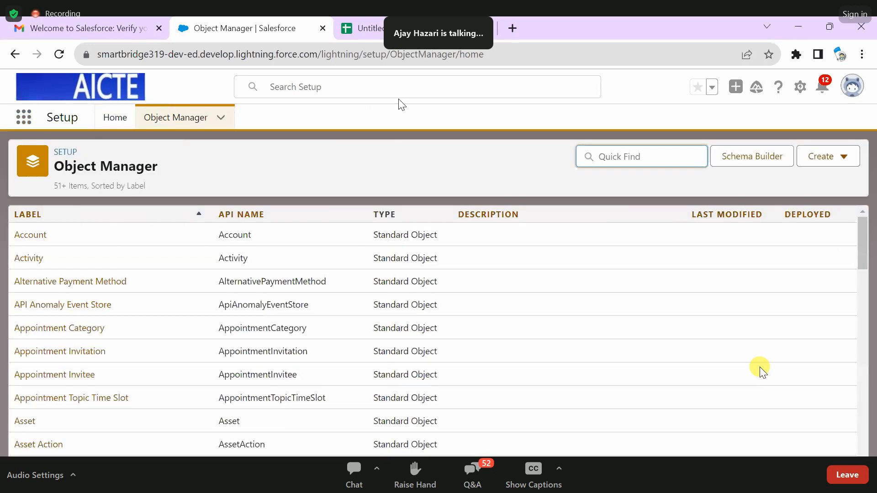
pyautogui.click(42, 119)
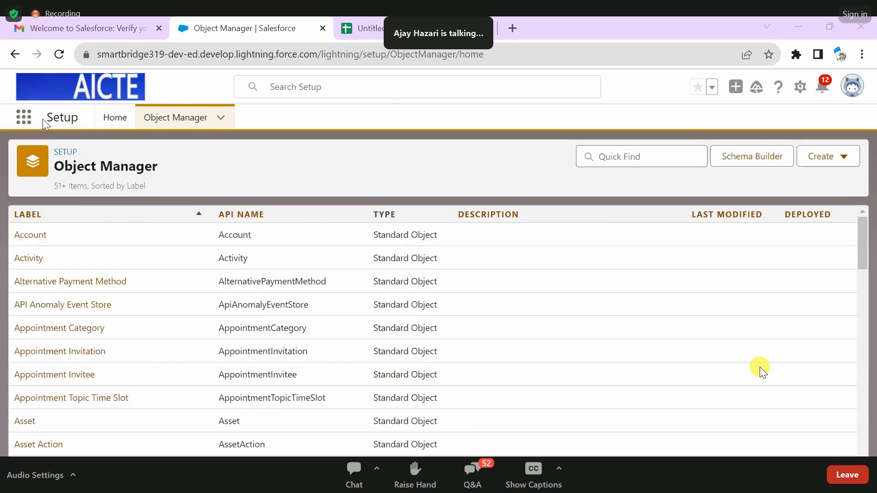
pyautogui.click(34, 124)
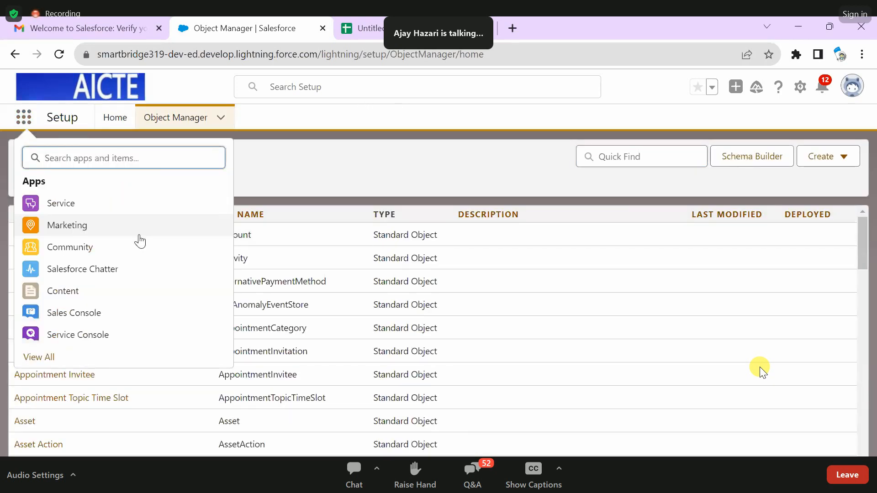
pyautogui.write('sal')
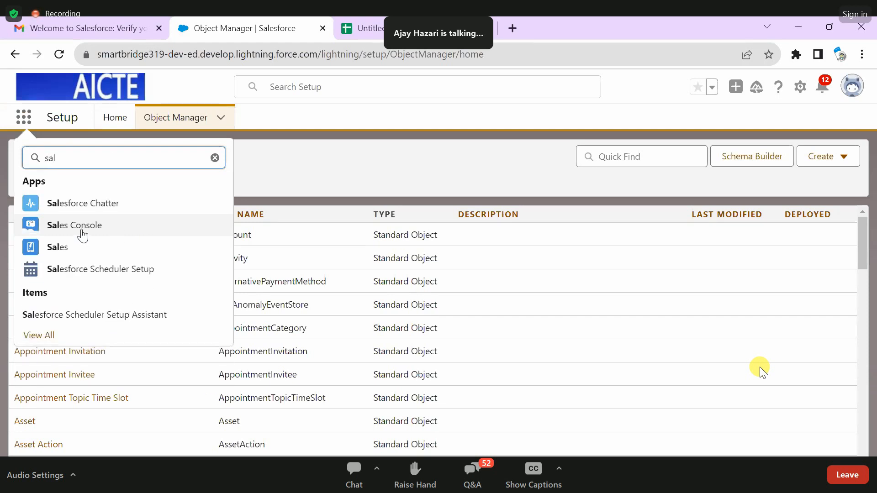
pyautogui.click(61, 247)
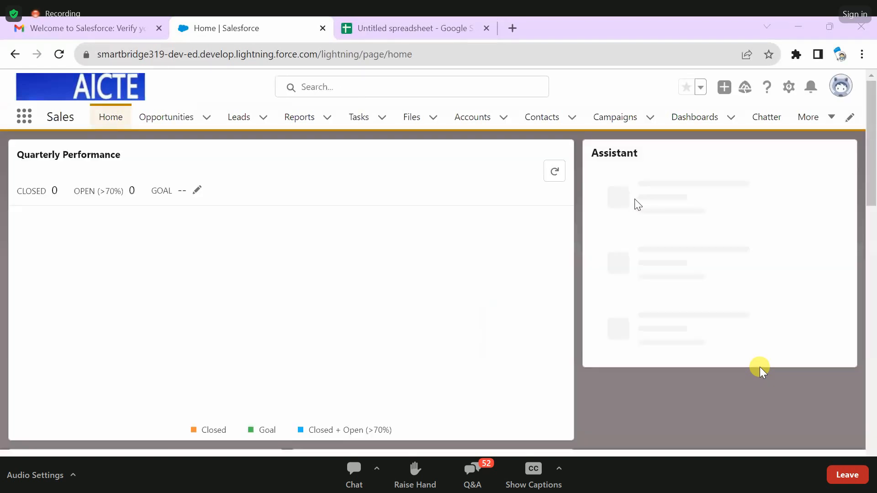
# - Add the hidden Students item to the Sales app's visible navigation and open the Students list
pyautogui.click(808, 117)
pyautogui.click(745, 247)
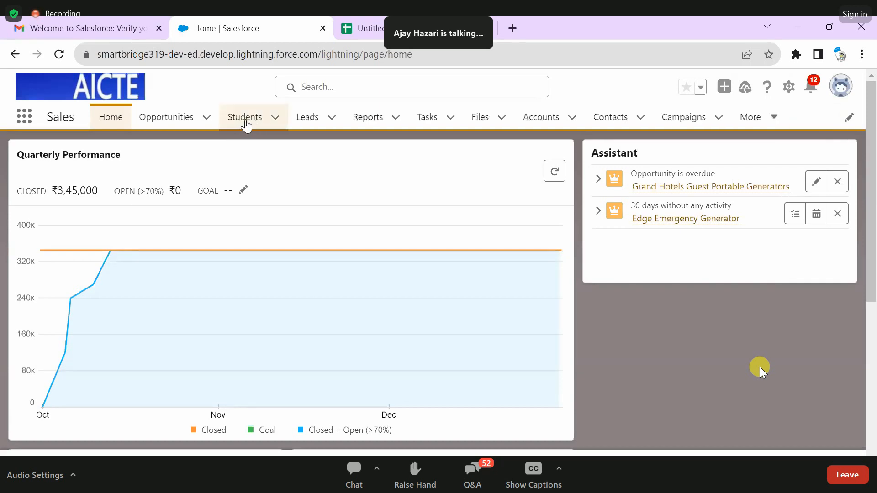
pyautogui.click(245, 123)
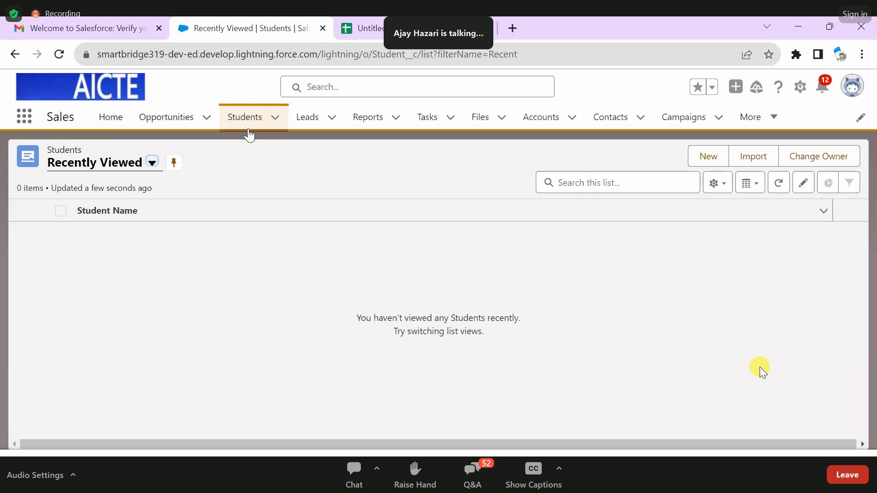
pyautogui.click(699, 160)
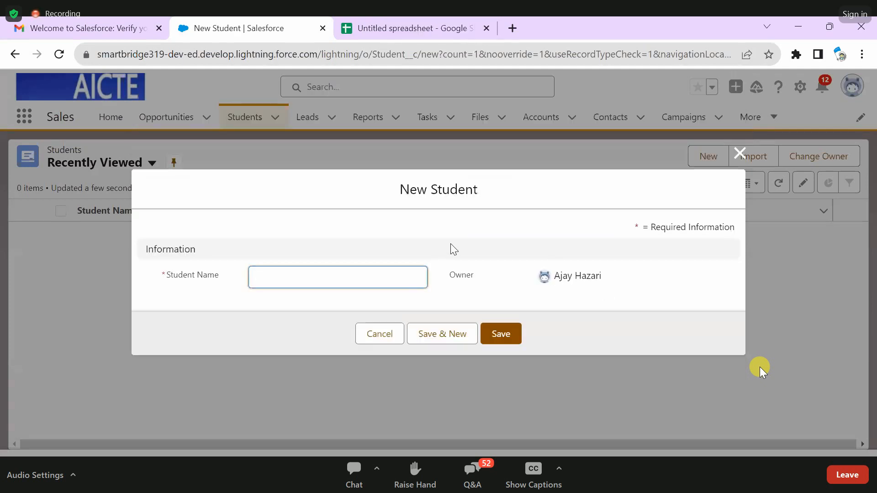
pyautogui.moveTo(220, 275); pyautogui.dragTo(169, 270)
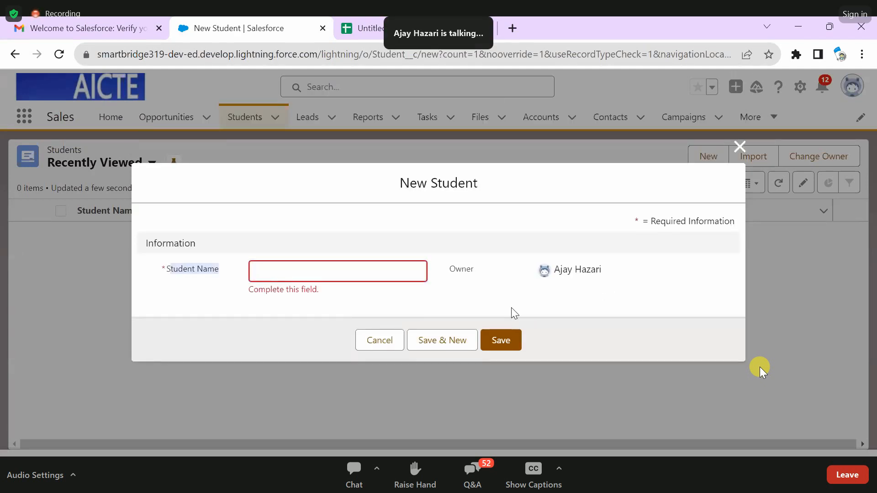
pyautogui.click(740, 146)
# - Create a new Student record, fill in the required student name and save it
pyautogui.click(717, 154)
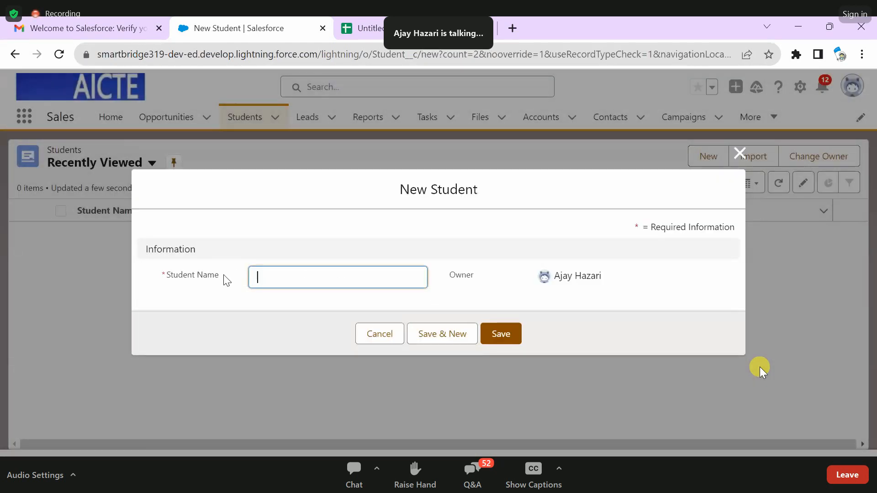
pyautogui.moveTo(226, 280); pyautogui.dragTo(169, 267)
pyautogui.click(240, 211)
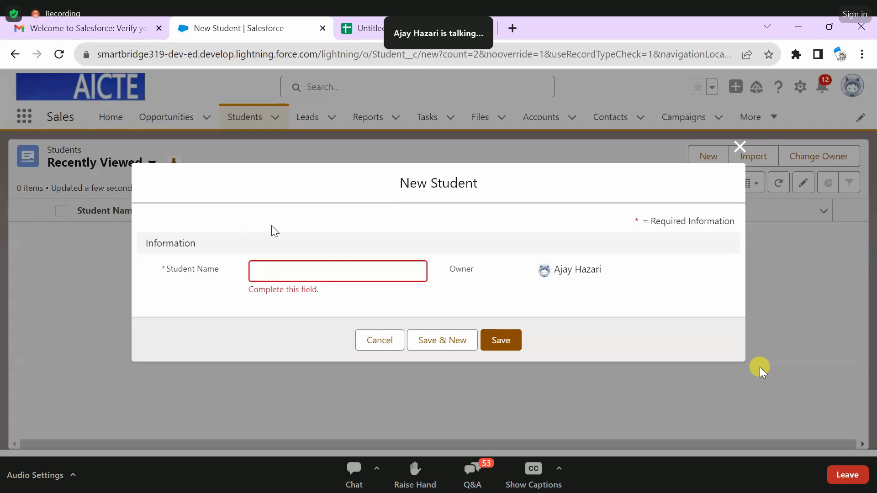
pyautogui.click(341, 277)
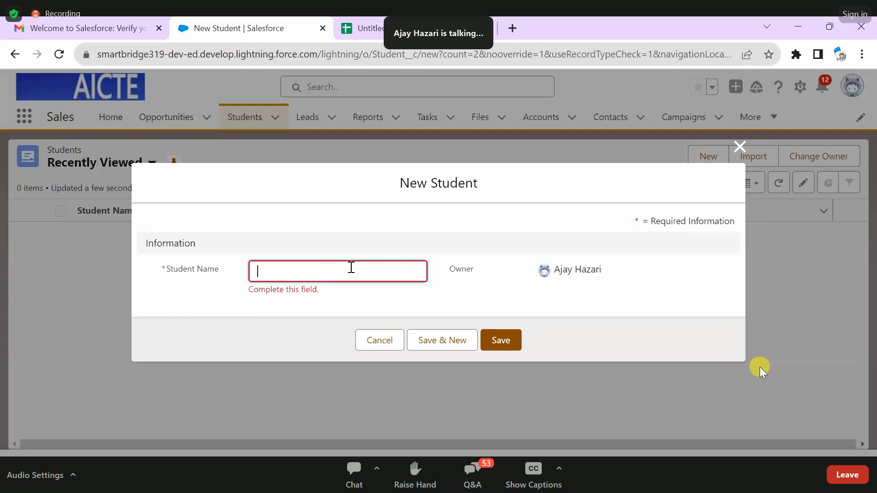
pyautogui.write('Peter')
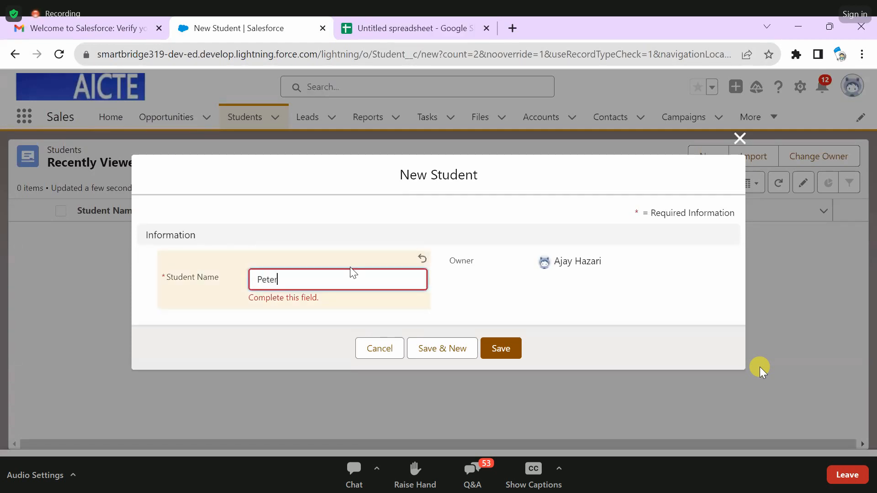
pyautogui.click(489, 349)
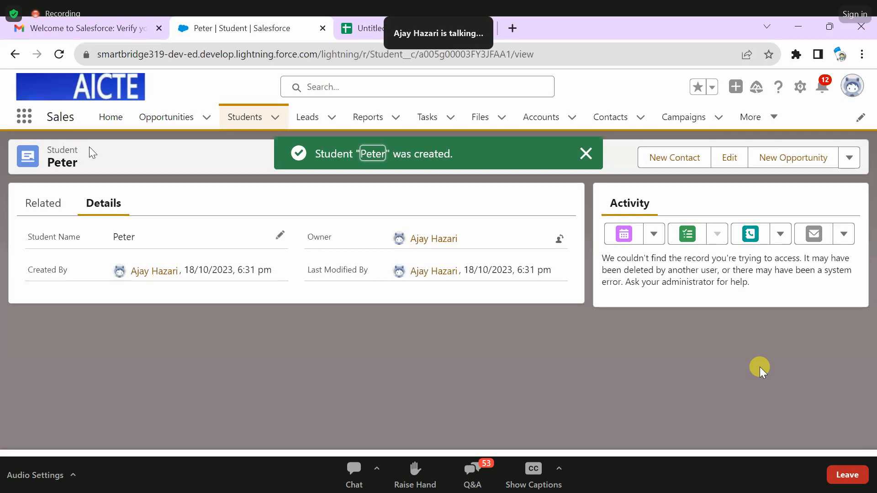
# - Return to the Students list and open the newly created student's record to view its details
pyautogui.click(263, 117)
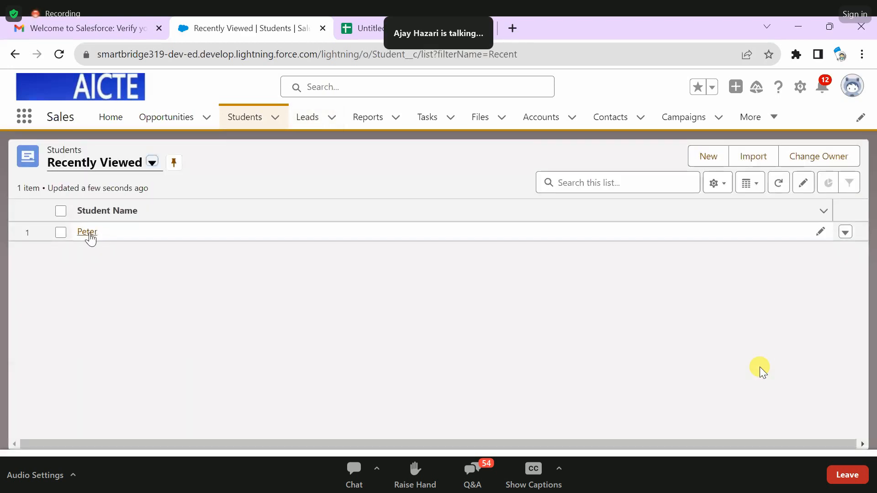
pyautogui.click(89, 235)
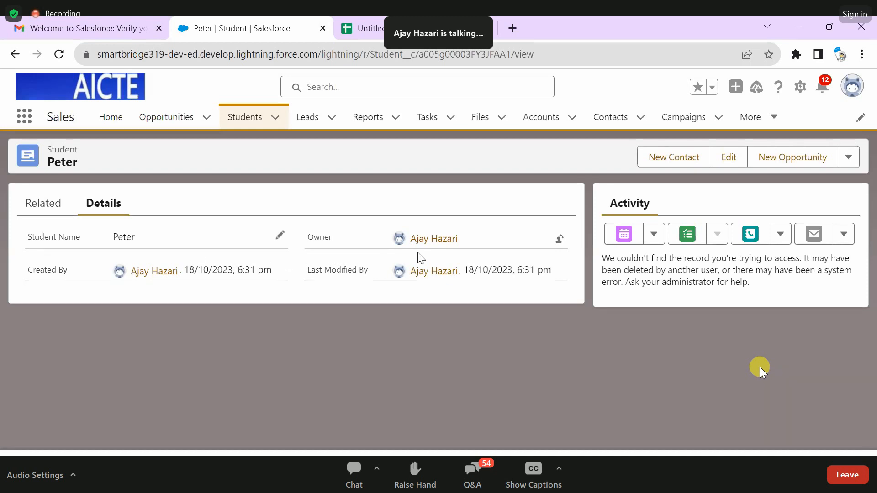
# - Examine the Owner and Created By fields on the student's record
pyautogui.moveTo(332, 238); pyautogui.dragTo(309, 240)
pyautogui.click(310, 240)
pyautogui.moveTo(67, 269); pyautogui.dragTo(26, 270)
pyautogui.click(28, 270)
# - Open Setup in a separate browser tab and go to the Object Manager
pyautogui.click(800, 86)
pyautogui.click(766, 122)
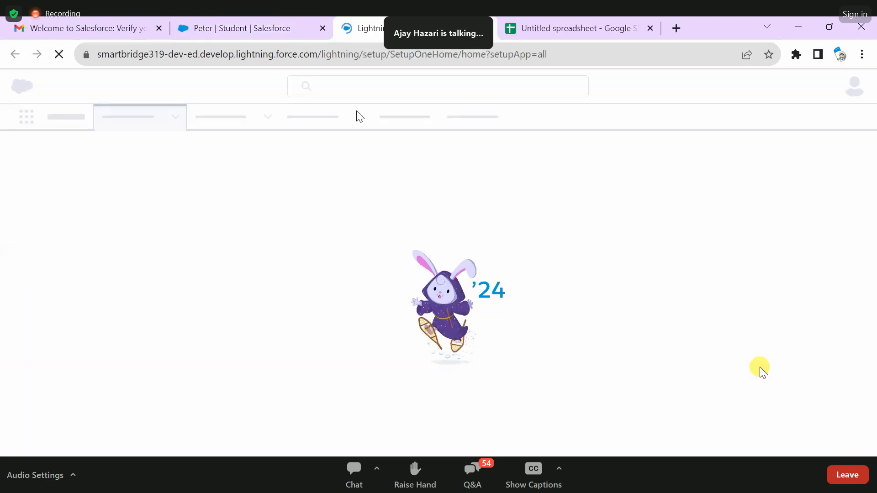
pyautogui.click(253, 19)
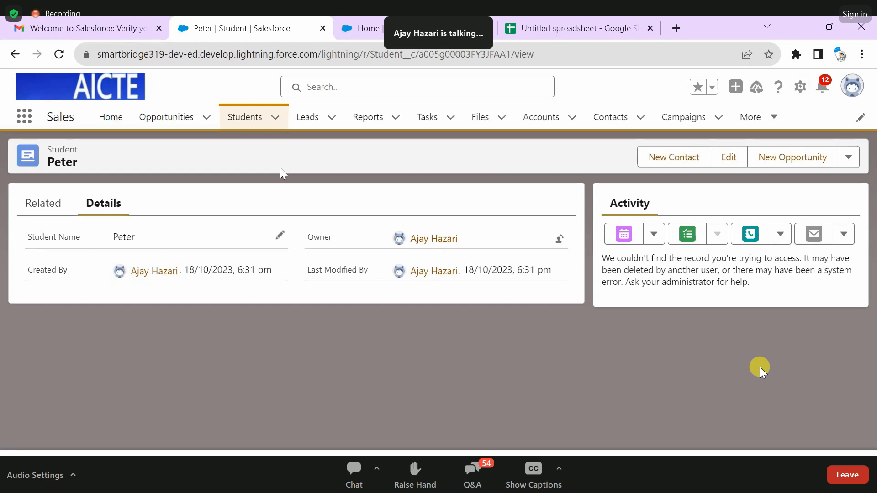
pyautogui.click(378, 26)
pyautogui.click(171, 122)
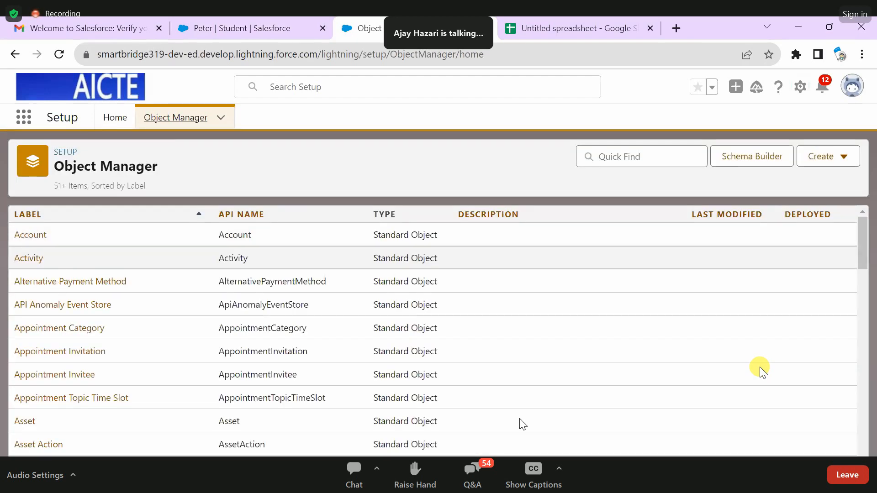
# - Browse the object list down to the Student entry, examining which objects are standard and which are custom
pyautogui.scroll(-5, 59, 289)
pyautogui.scroll(5, 53, 356)
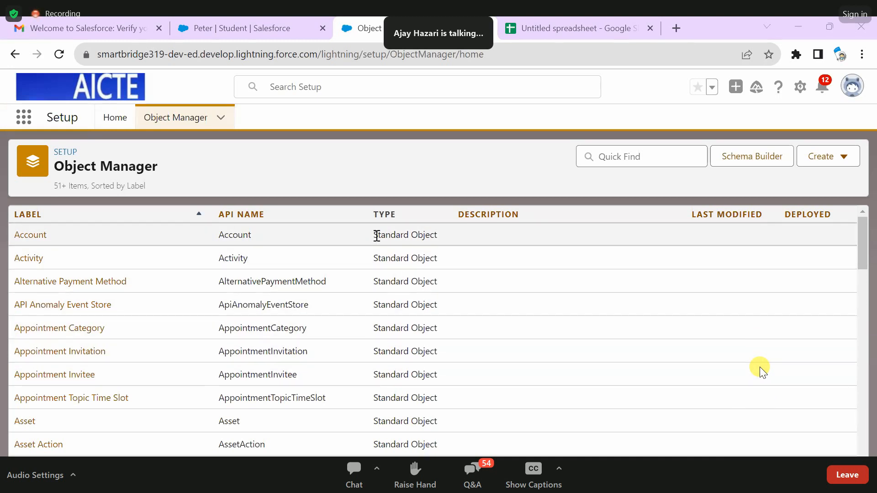
pyautogui.moveTo(377, 236); pyautogui.dragTo(438, 236)
pyautogui.scroll(-15, 441, 276)
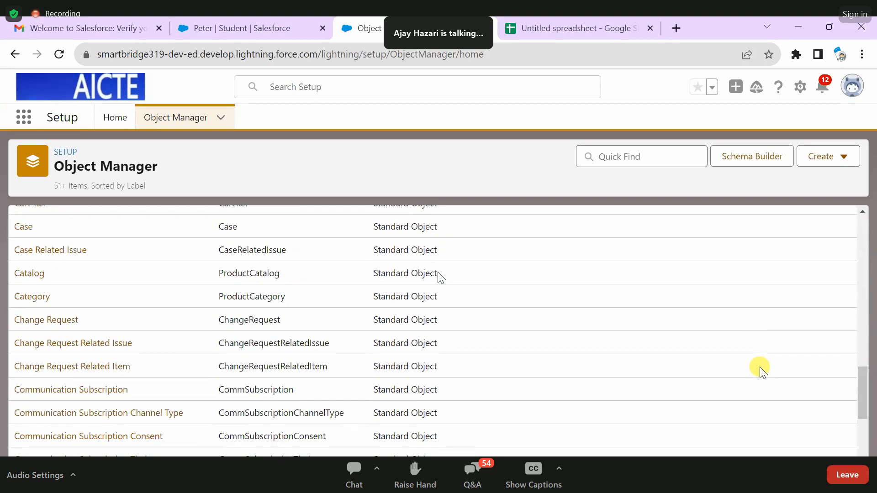
pyautogui.scroll(-20, 439, 276)
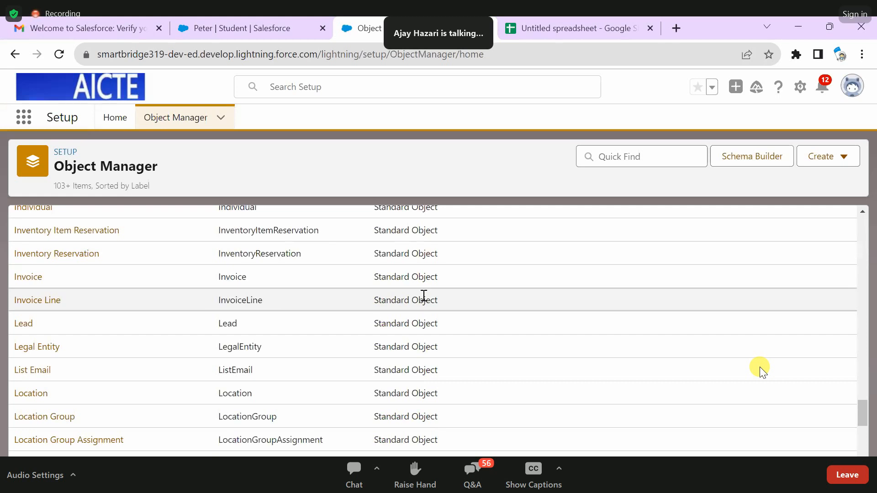
pyautogui.scroll(-20, 424, 296)
pyautogui.scroll(-20, 402, 339)
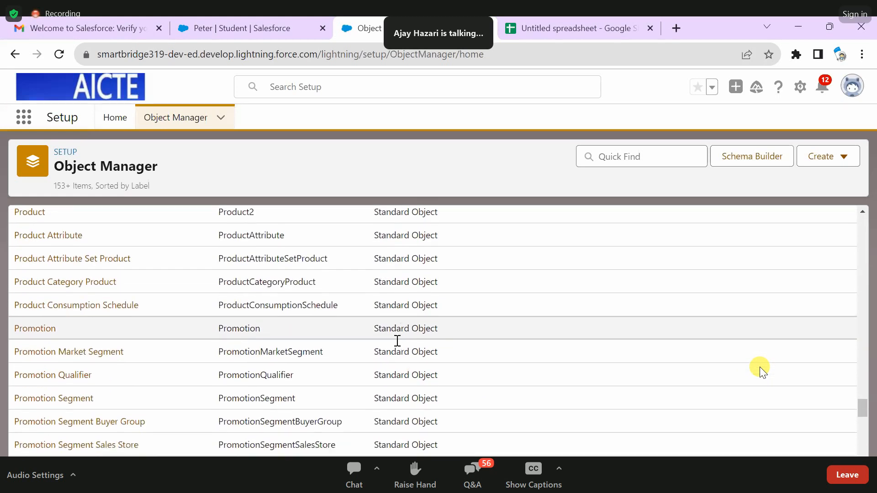
pyautogui.scroll(-8, 398, 350)
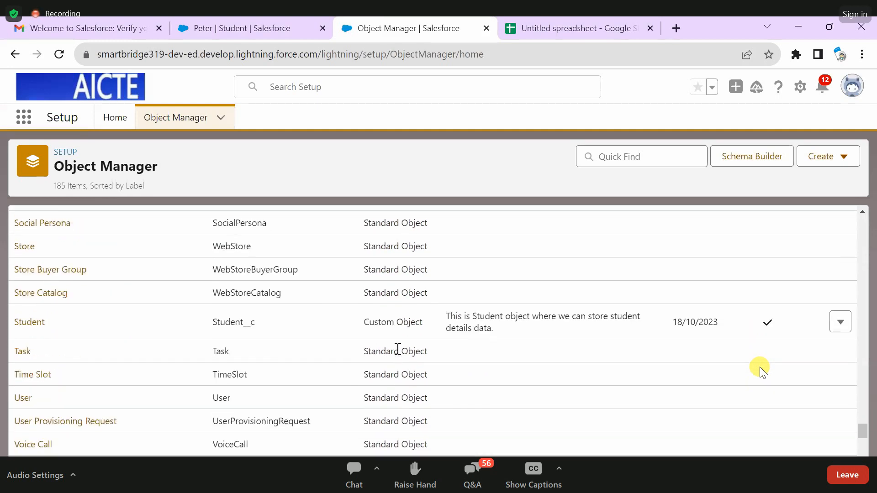
pyautogui.scroll(4, 360, 350)
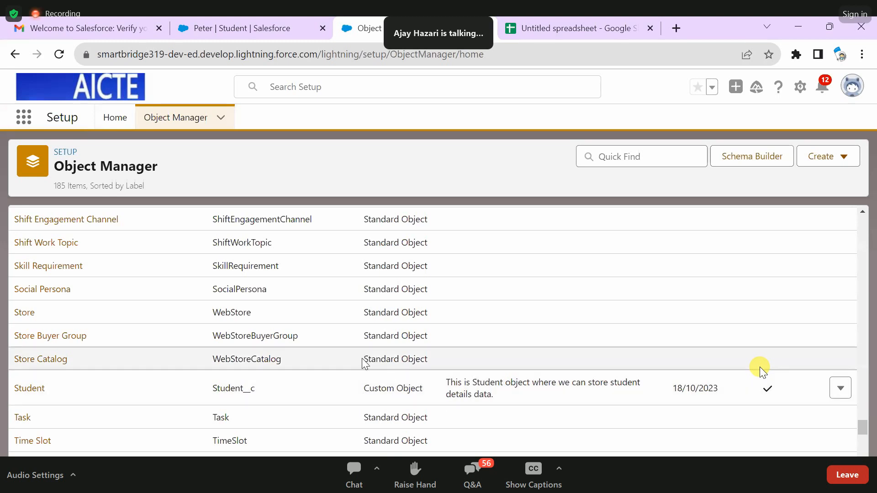
# - Compare the API name and type of the Student object with those of the neighbouring Store Catalog and Store Buyer Group objects
pyautogui.moveTo(364, 359); pyautogui.dragTo(423, 357)
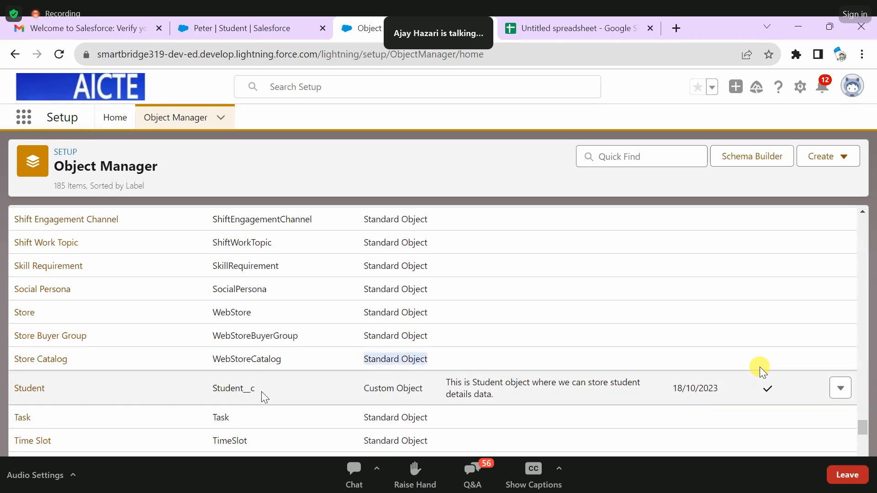
pyautogui.click(261, 390)
pyautogui.moveTo(259, 388); pyautogui.dragTo(212, 390)
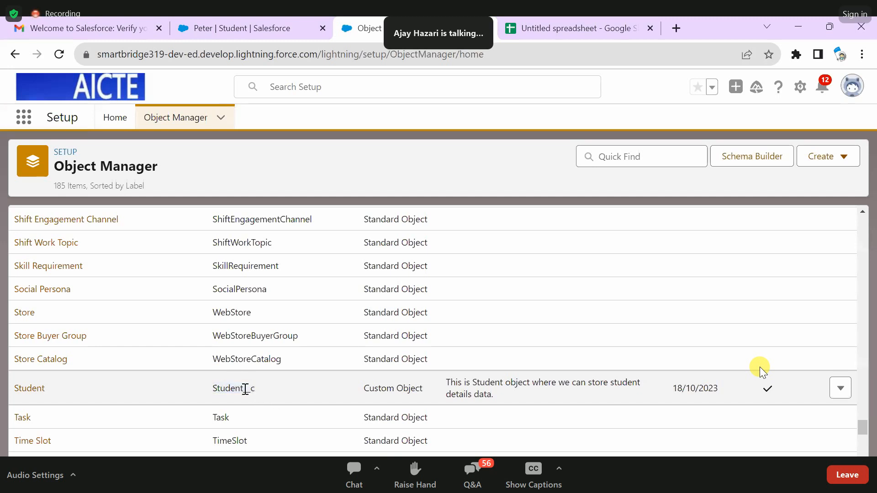
pyautogui.moveTo(256, 388); pyautogui.dragTo(211, 389)
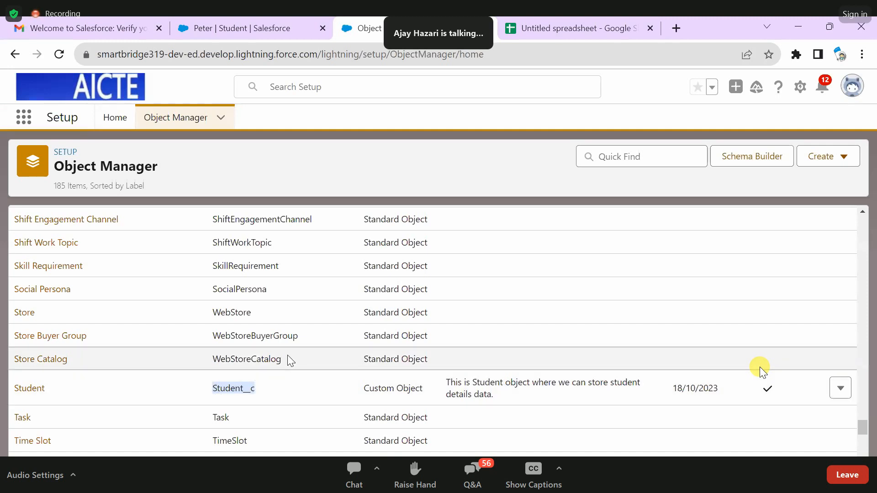
pyautogui.click(284, 357)
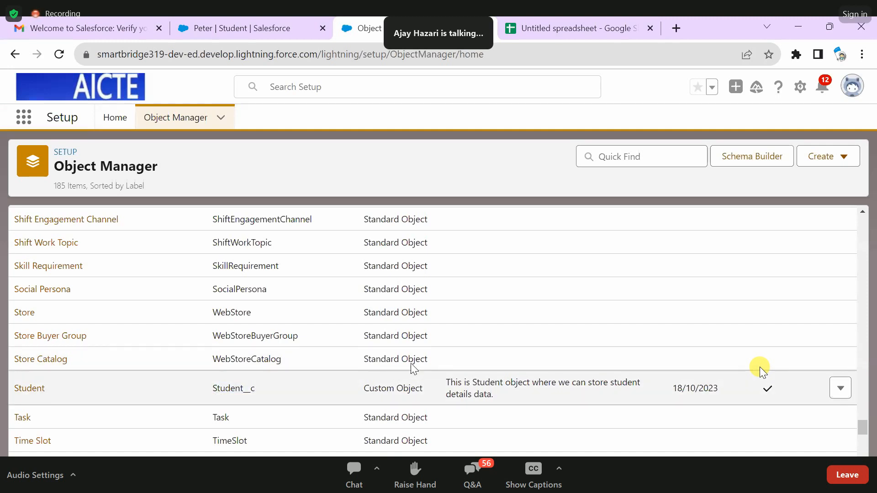
pyautogui.moveTo(428, 359); pyautogui.dragTo(323, 358)
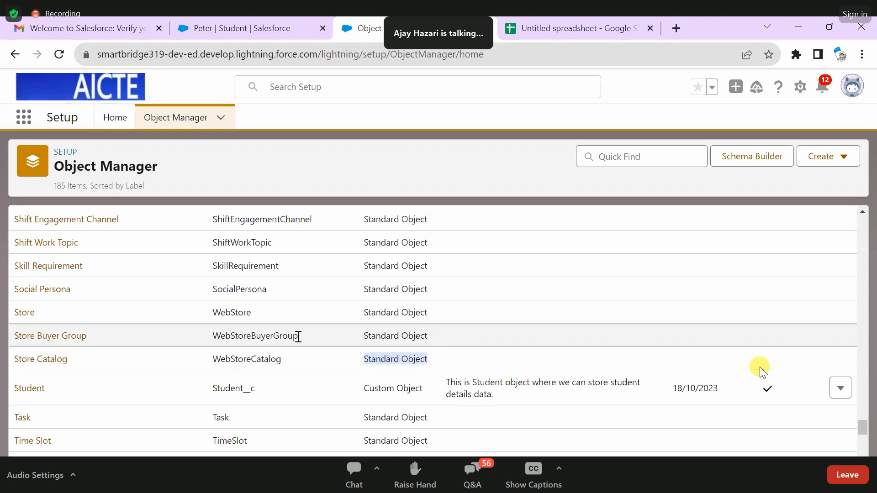
pyautogui.moveTo(300, 338); pyautogui.dragTo(212, 337)
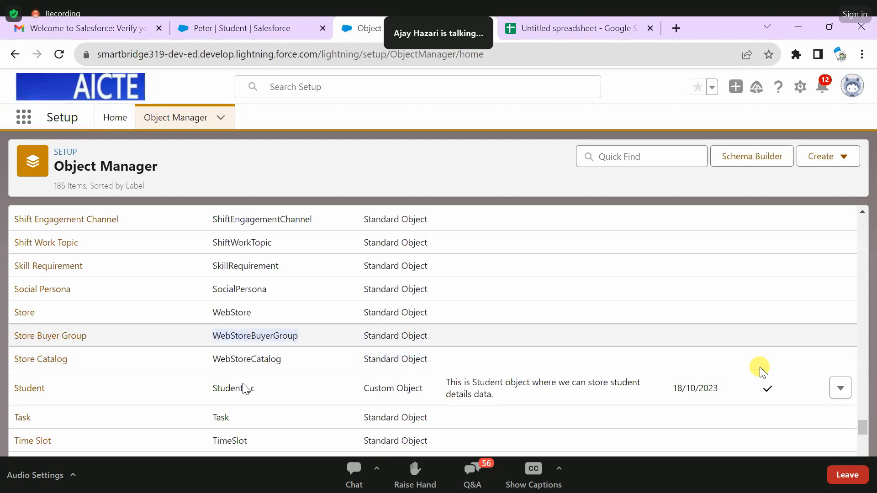
pyautogui.moveTo(261, 389); pyautogui.dragTo(211, 392)
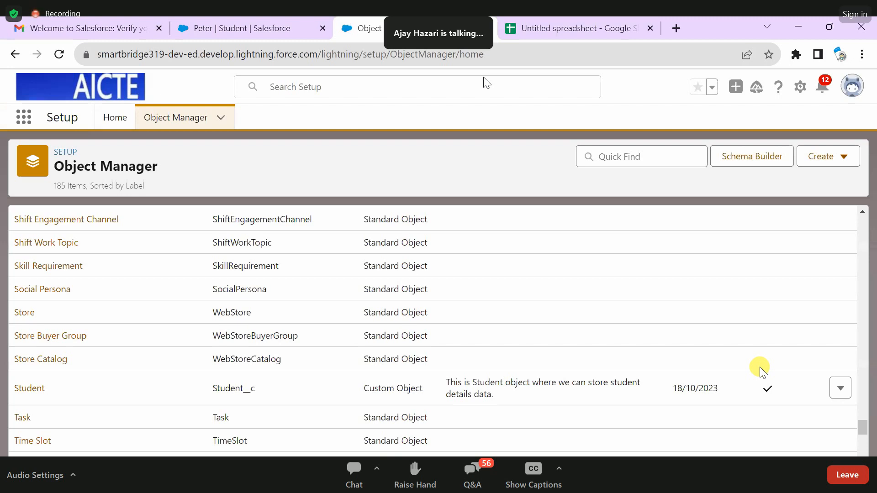
# - Start a new custom object with the label Faculty and the plural label Faculties
pyautogui.click(825, 167)
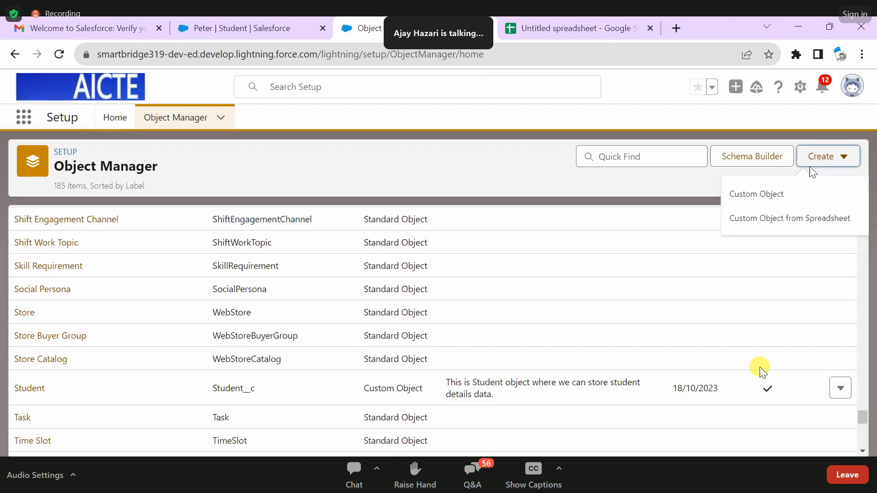
pyautogui.click(781, 196)
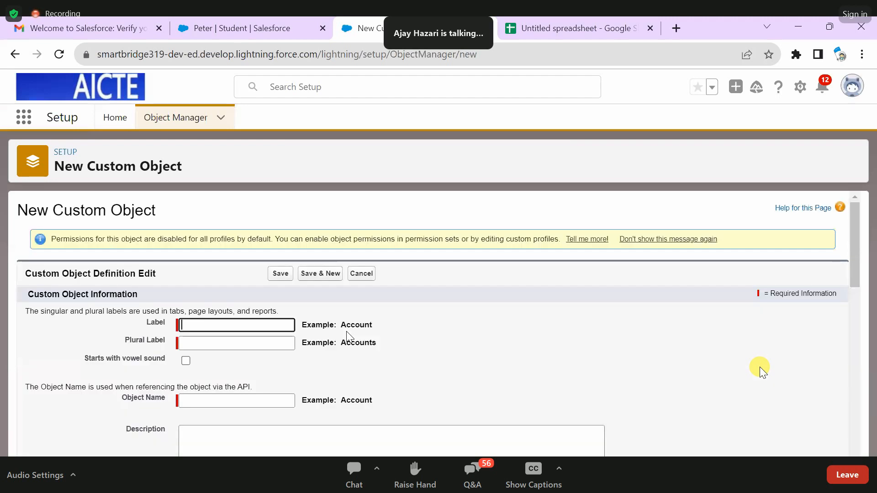
pyautogui.scroll(-2, 188, 270)
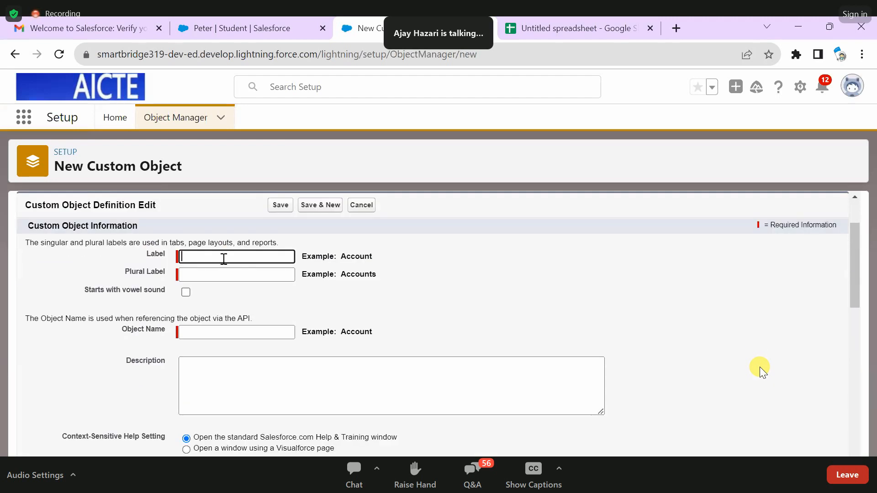
pyautogui.write('Faculty')
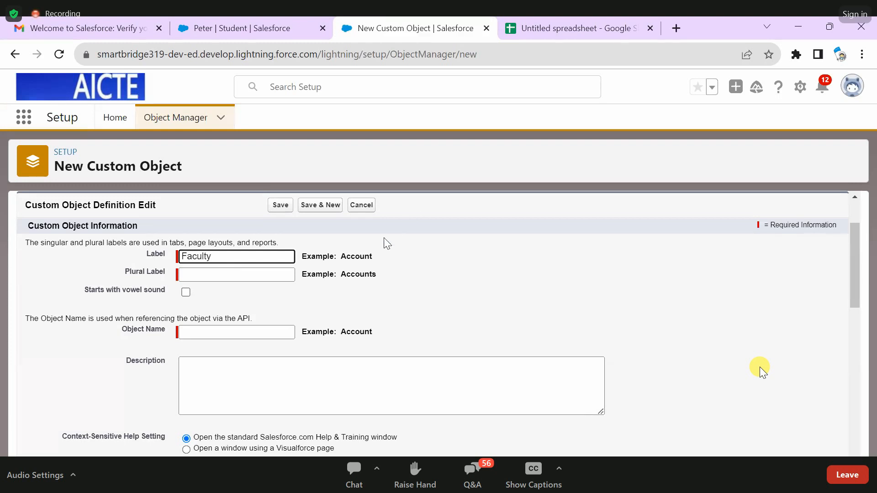
pyautogui.click(368, 263)
pyautogui.click(191, 274)
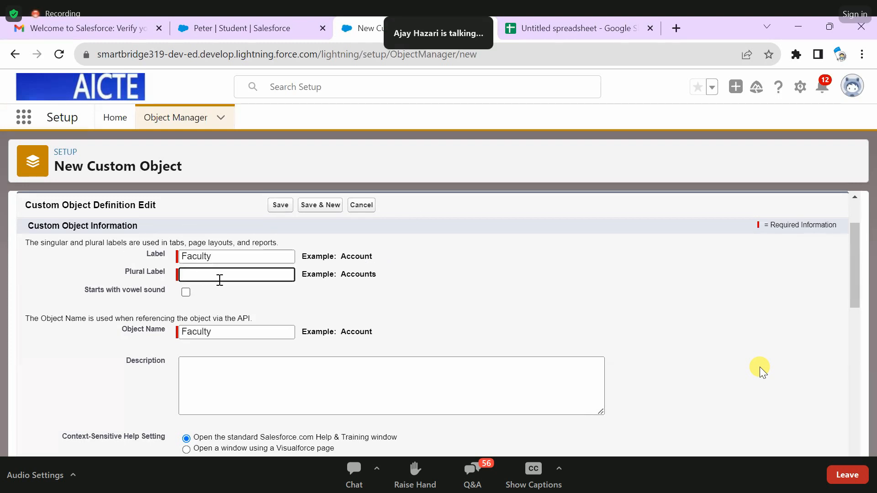
pyautogui.write('Faculties')
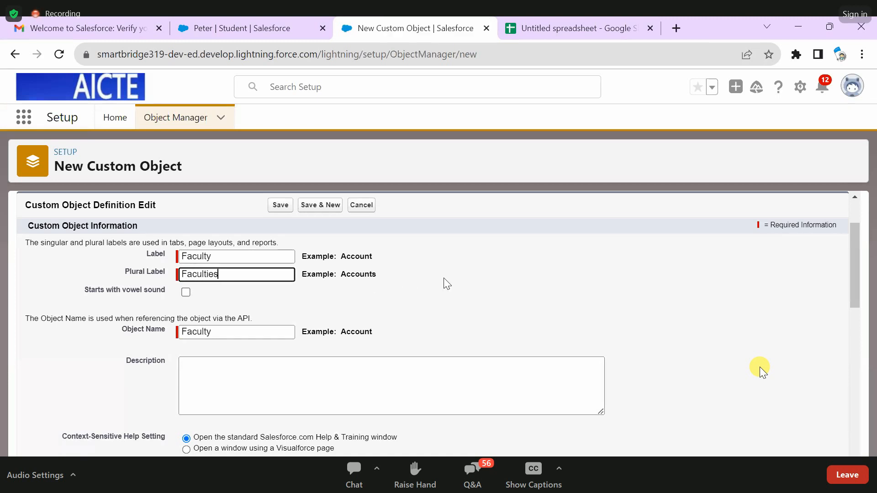
# - Enter "This Will store Faculty Details." as the Faculty object's description, correcting the misspelled word
pyautogui.click(292, 315)
pyautogui.scroll(-3, 292, 315)
pyautogui.click(267, 245)
pyautogui.scroll(3, 267, 245)
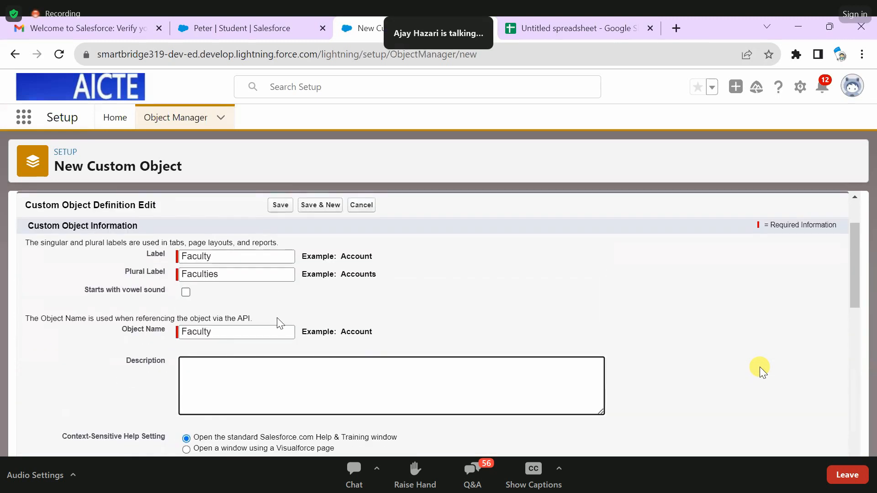
pyautogui.write('This Will store Faculty Details.')
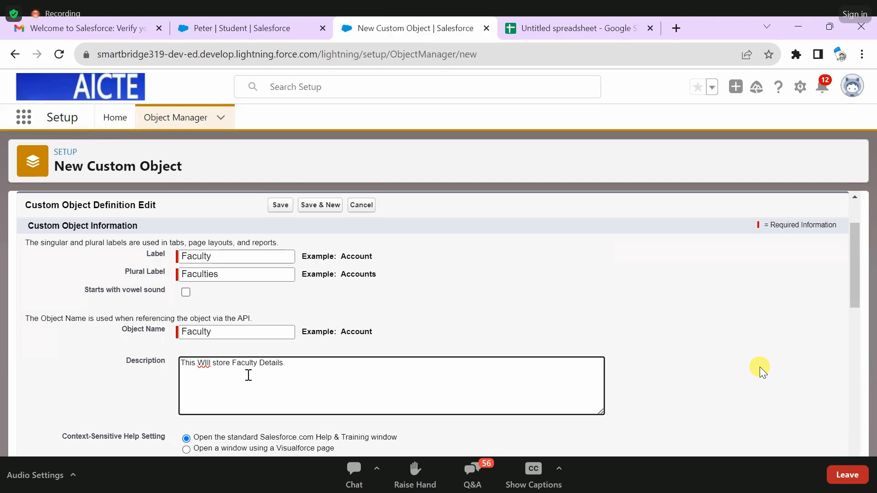
pyautogui.click(207, 364)
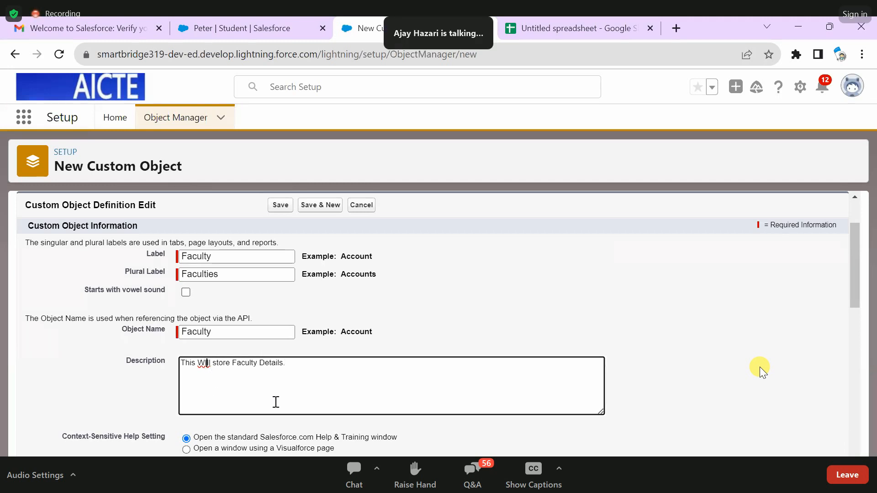
pyautogui.press('BackSpace')
pyautogui.write('i')
pyautogui.scroll(-3, 322, 365)
pyautogui.scroll(1, 233, 298)
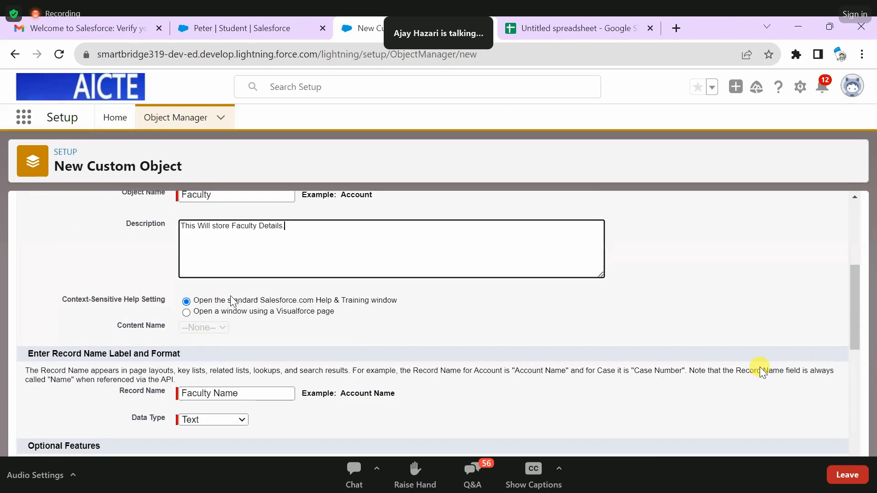
# - Reword the description to read "This object will store Faculty Details."
pyautogui.click(199, 225)
pyautogui.write('object')
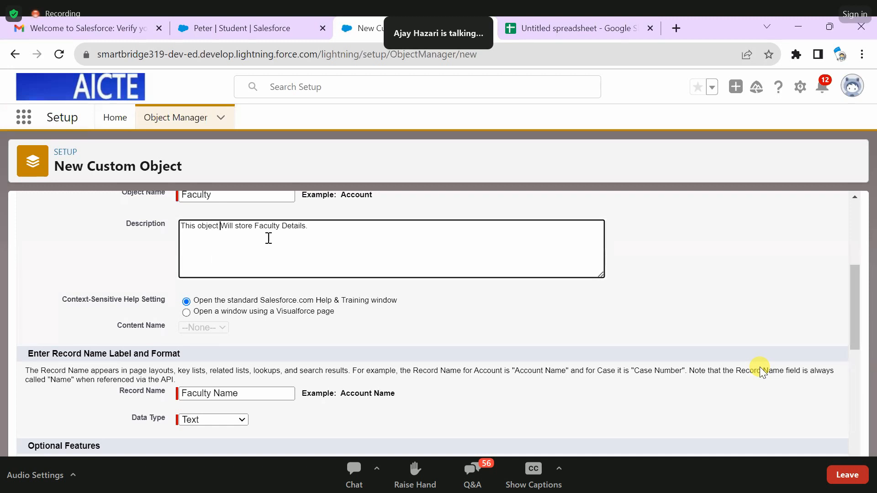
pyautogui.press('Delete')
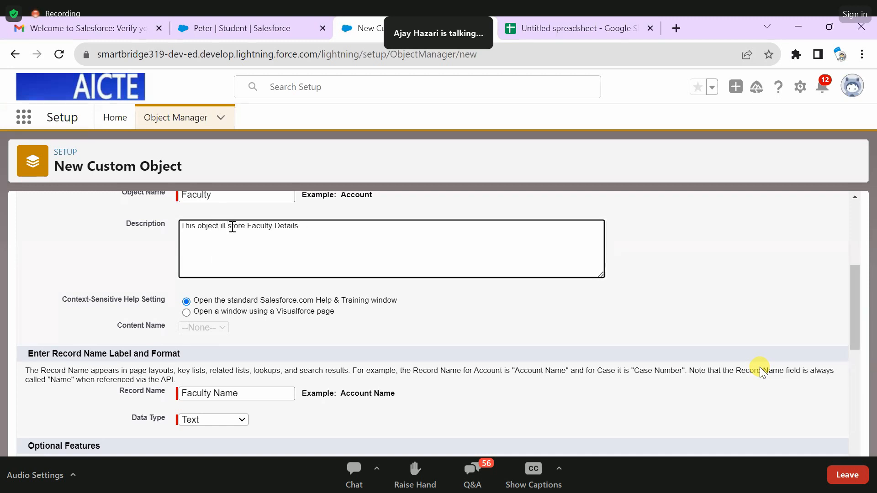
pyautogui.write('w')
# - Enable Allow Reports, Allow Activities, Track Field History, Allow in Chatter Groups and Allow Search for the Faculty object
pyautogui.scroll(-3, 268, 298)
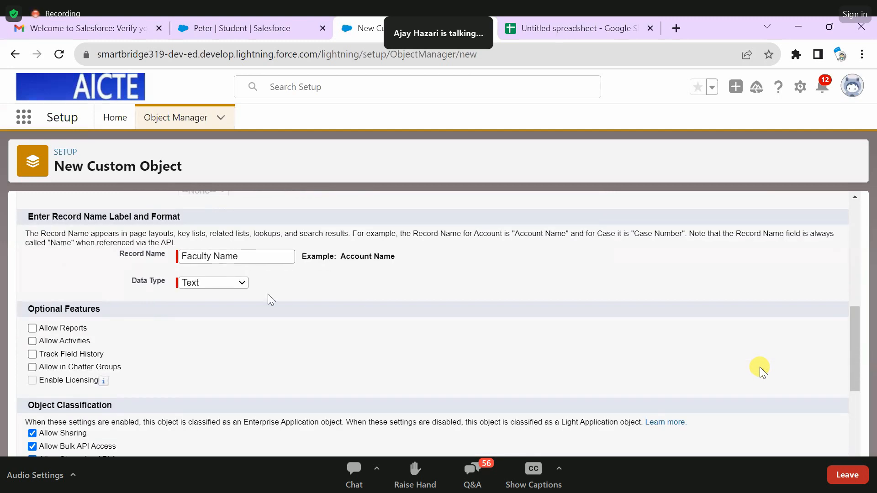
pyautogui.scroll(2, 228, 281)
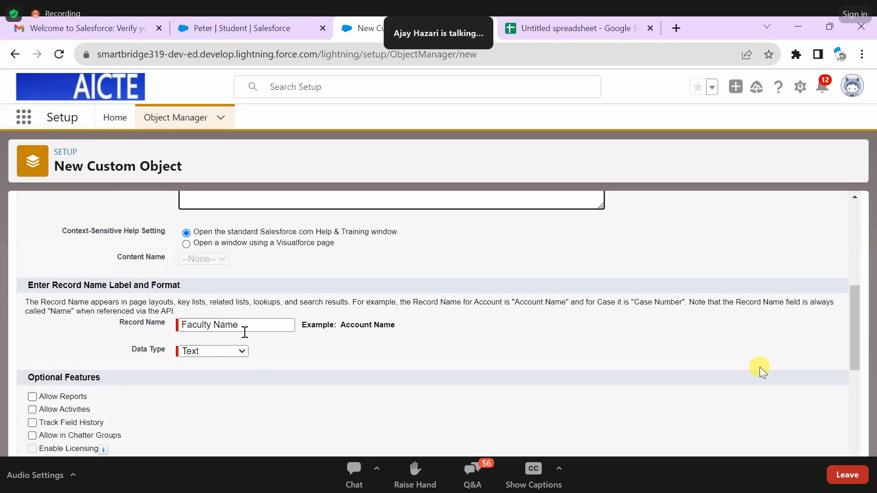
pyautogui.moveTo(239, 325); pyautogui.dragTo(165, 325)
pyautogui.click(294, 347)
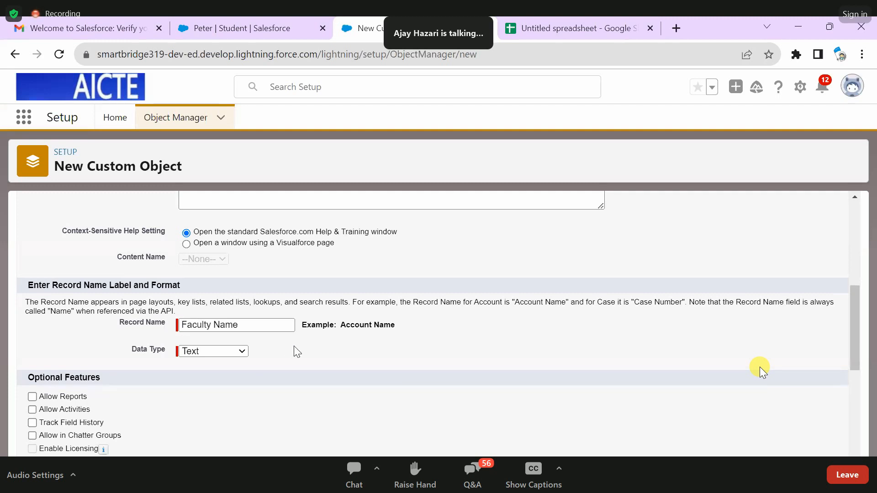
pyautogui.scroll(-3, 217, 383)
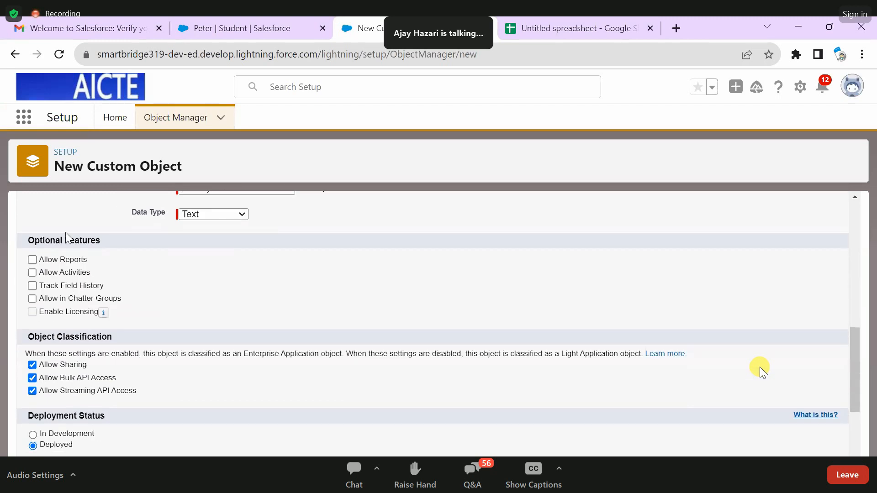
pyautogui.click(50, 262)
pyautogui.moveTo(55, 289); pyautogui.dragTo(51, 287)
pyautogui.click(32, 286)
pyautogui.click(32, 299)
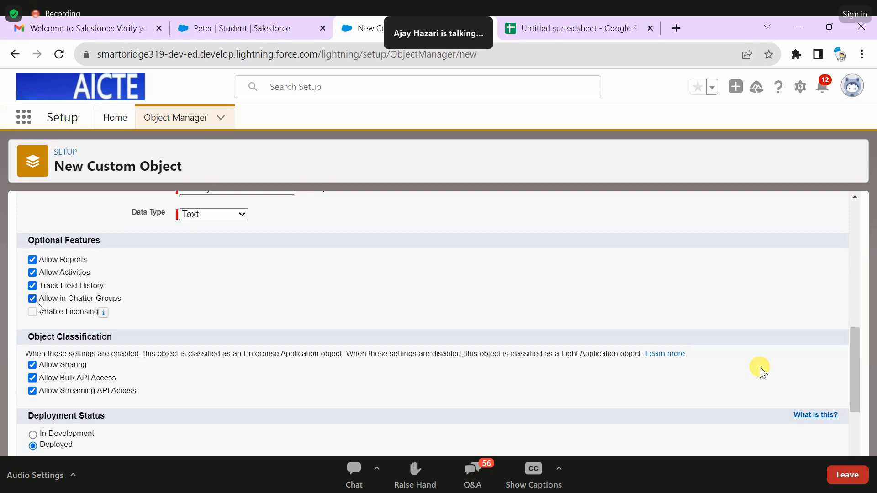
pyautogui.scroll(-3, 57, 315)
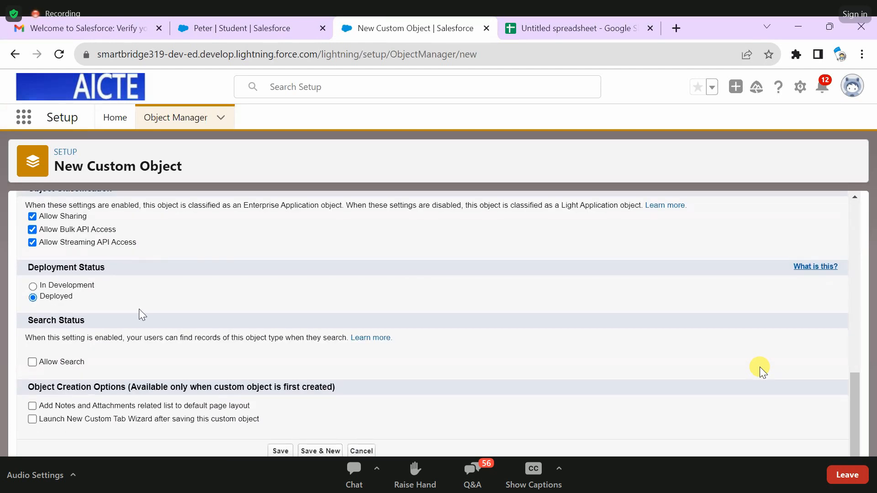
pyautogui.click(32, 362)
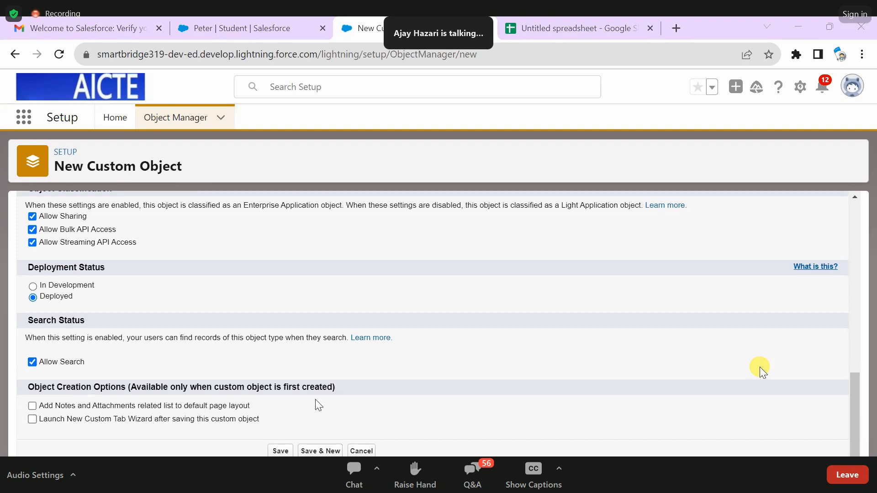
# - Save the Faculty object and locate it in the Object Manager list
pyautogui.click(277, 452)
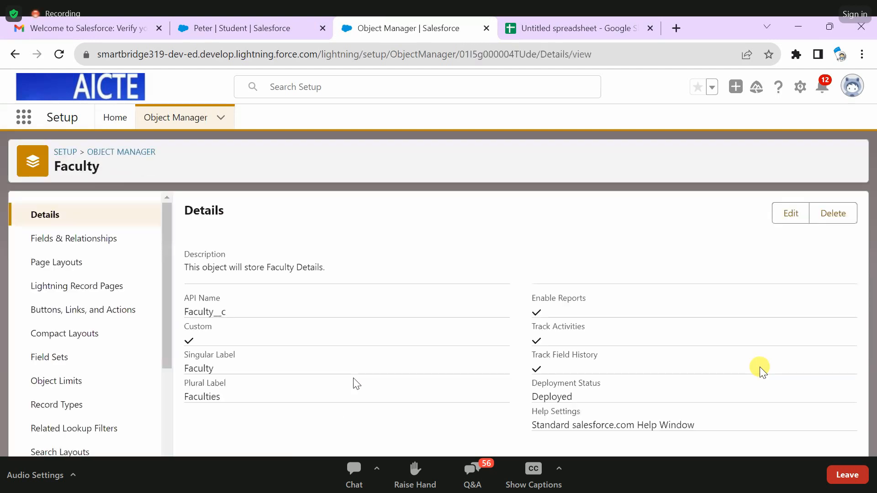
pyautogui.click(158, 119)
pyautogui.scroll(-5, 165, 331)
pyautogui.scroll(-15, 164, 332)
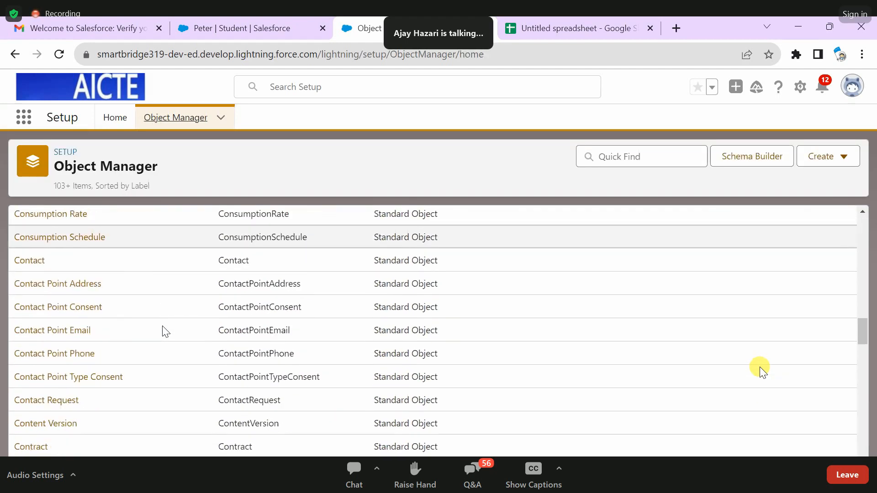
pyautogui.scroll(-20, 165, 331)
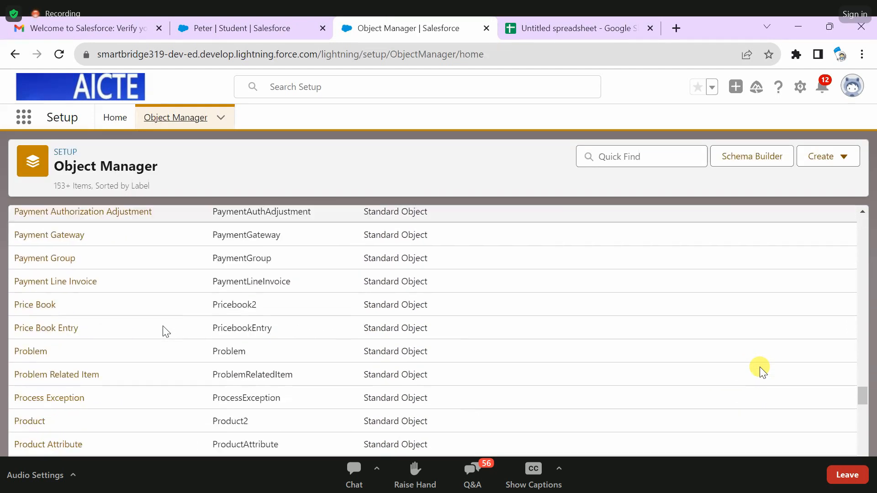
pyautogui.scroll(20, 166, 331)
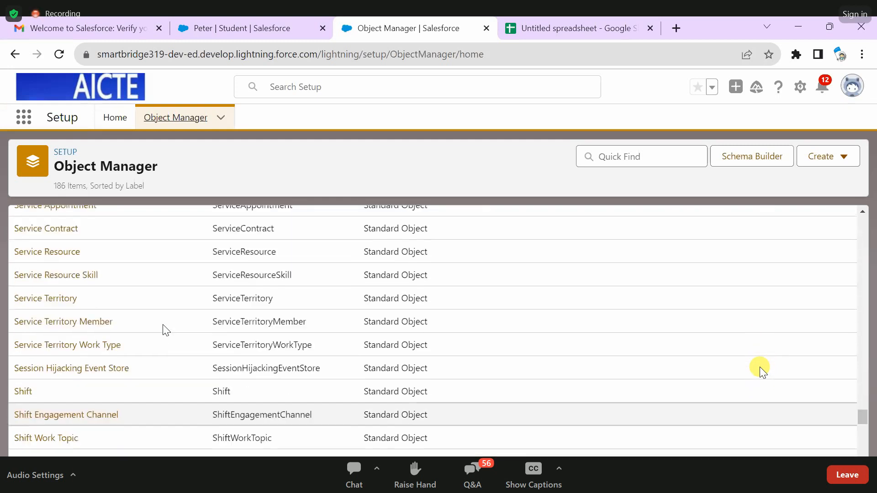
pyautogui.scroll(-10, 165, 330)
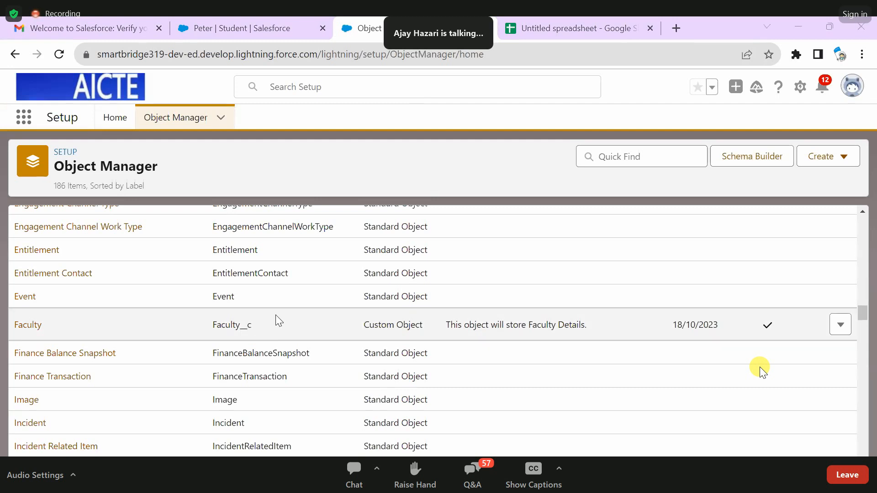
# - Open the Sales app and check its additional navigation items for the Faculty object
pyautogui.click(24, 117)
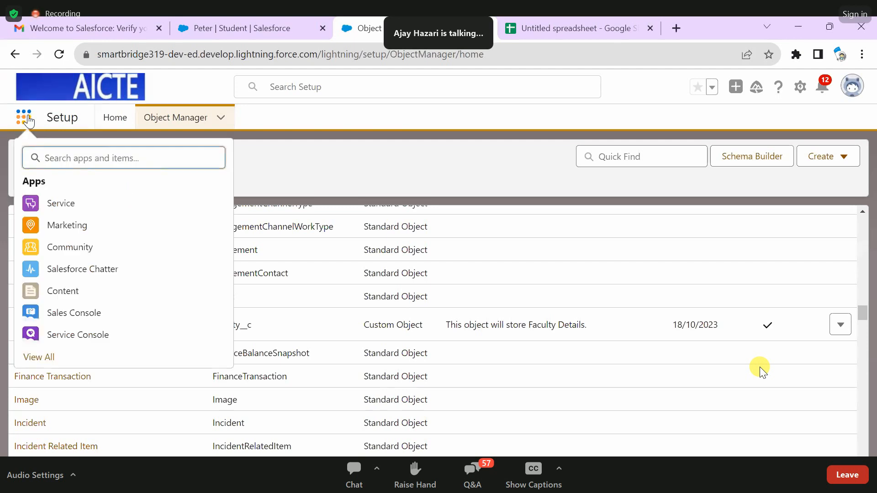
pyautogui.write('sal')
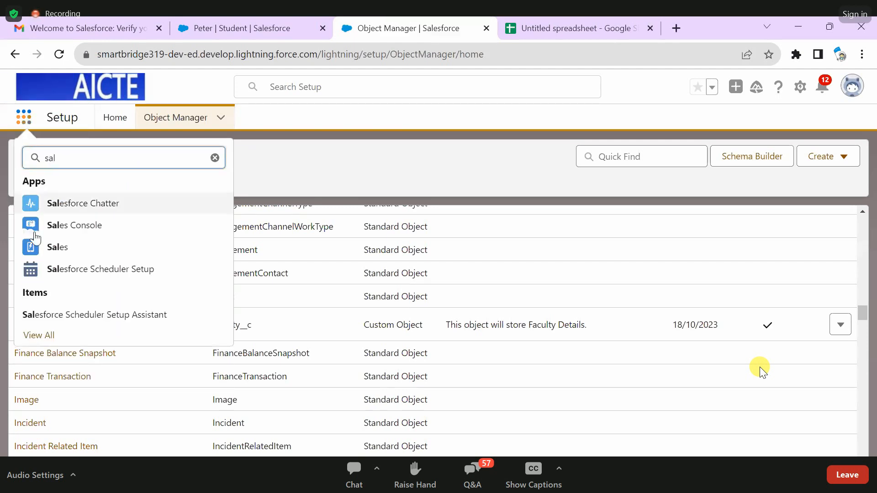
pyautogui.click(61, 251)
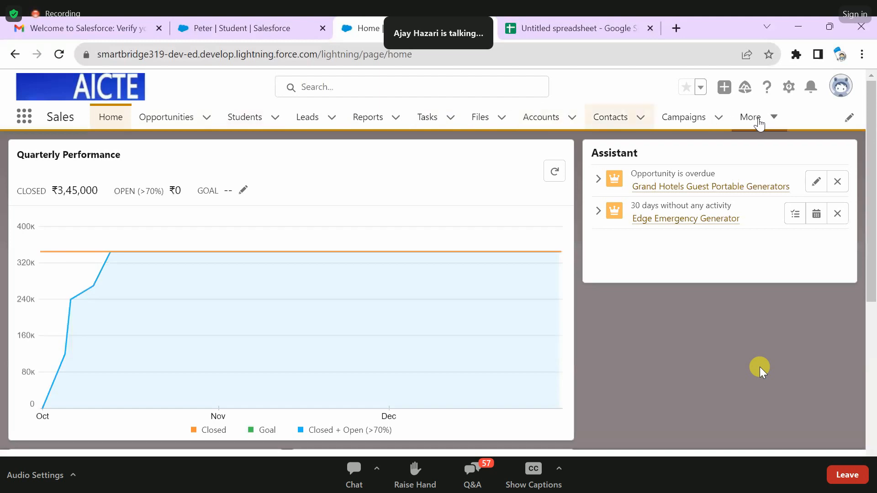
pyautogui.click(759, 120)
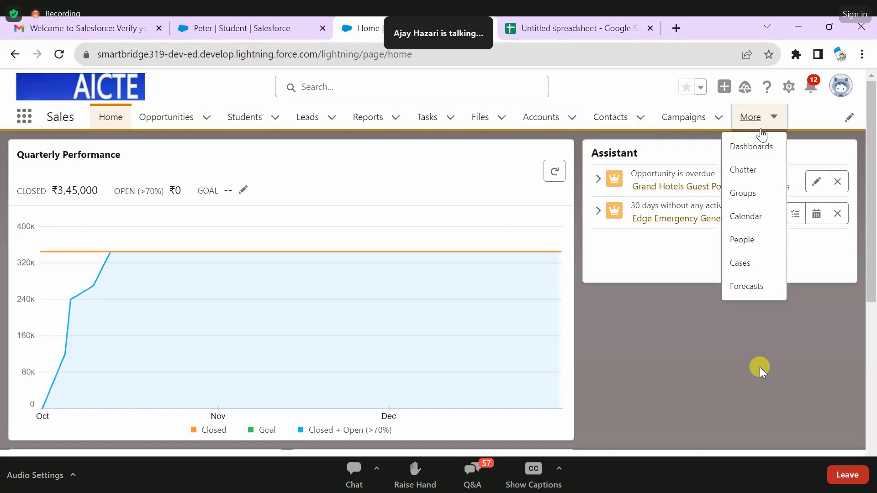
pyautogui.click(630, 340)
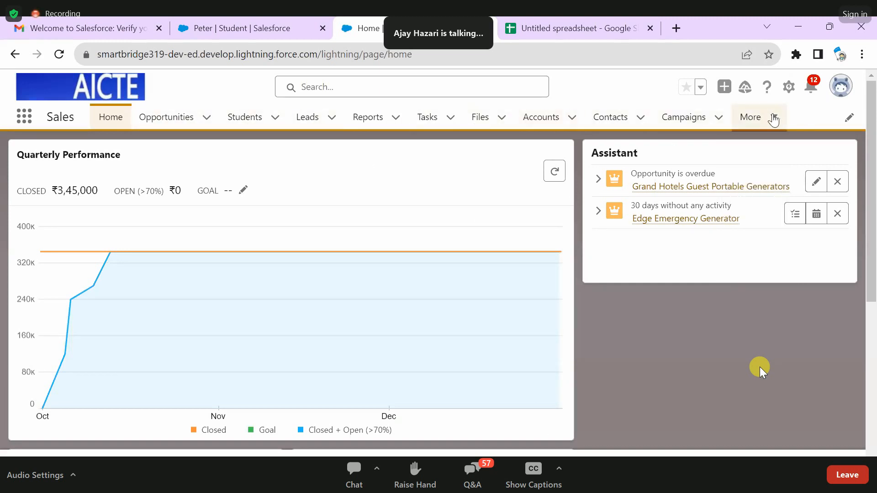
# - Search all items available for the Sales app navigation for "fac", and leave the navigation editor without adding anything
pyautogui.click(849, 119)
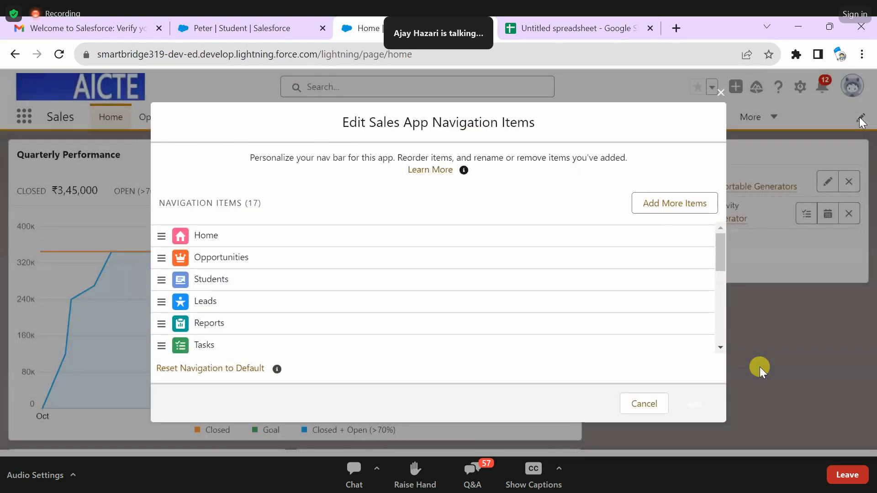
pyautogui.click(721, 93)
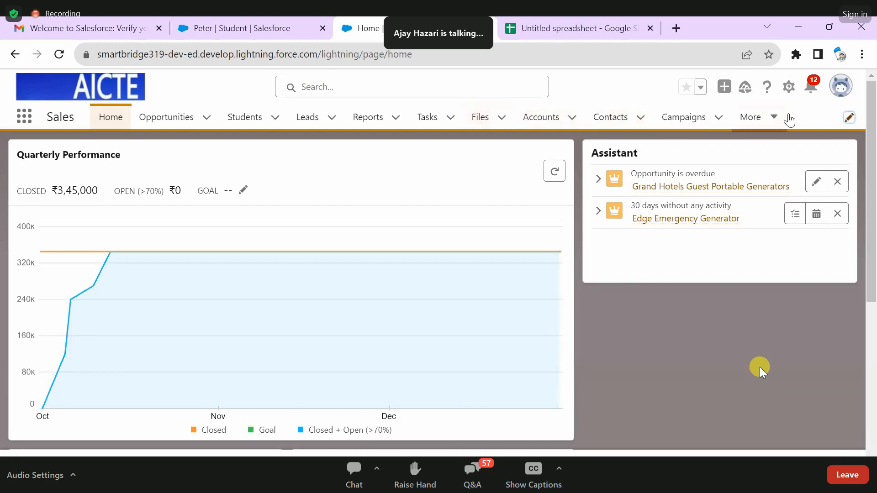
pyautogui.click(849, 118)
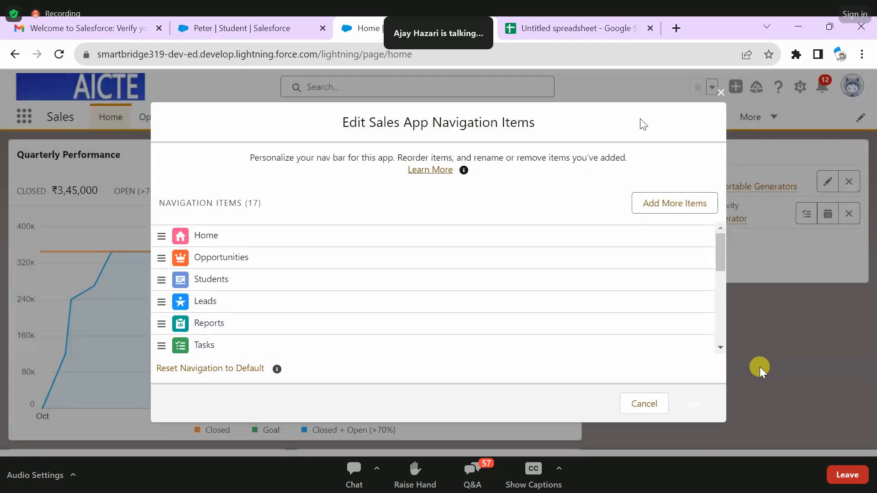
pyautogui.scroll(-5, 251, 254)
pyautogui.scroll(5, 249, 329)
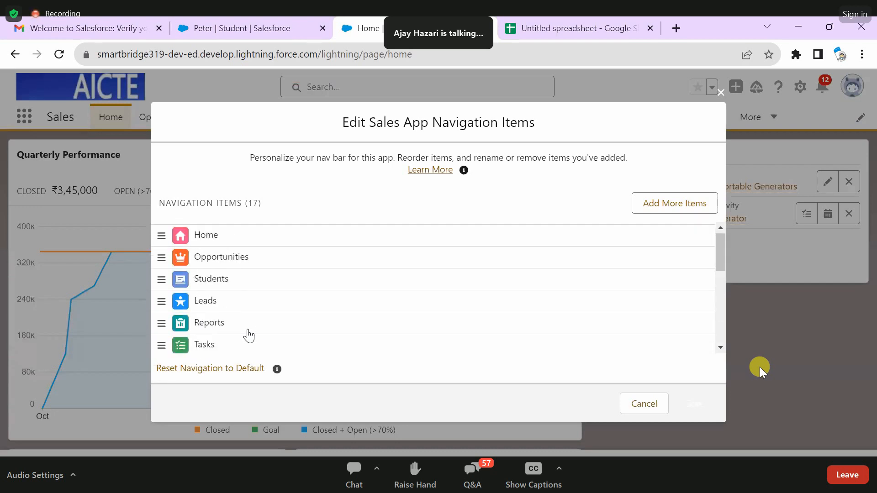
pyautogui.click(646, 210)
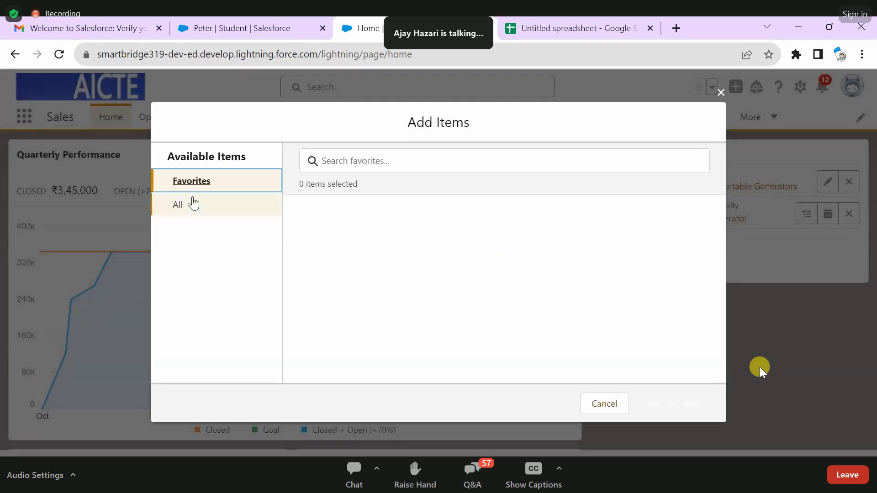
pyautogui.click(193, 205)
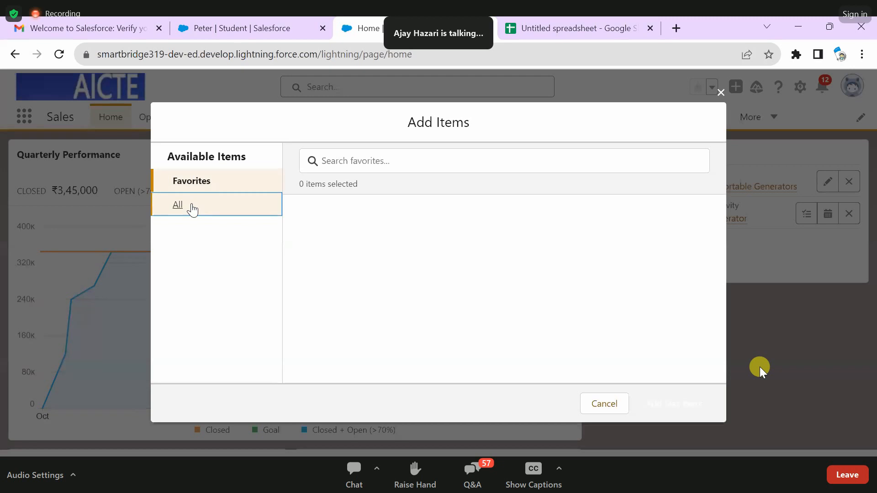
pyautogui.click(370, 162)
pyautogui.write('fac')
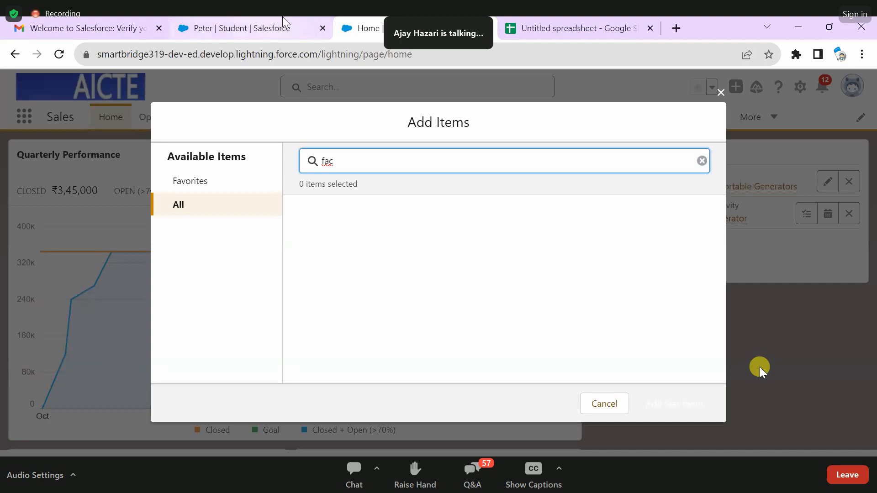
pyautogui.click(721, 92)
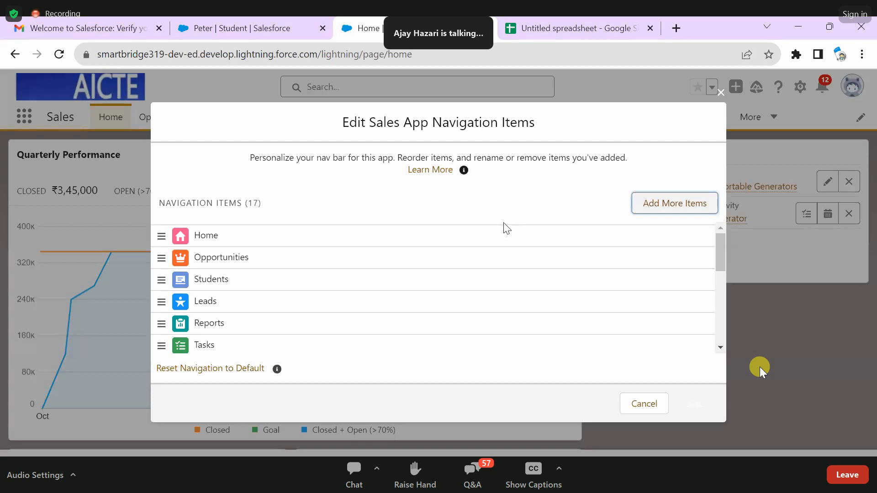
pyautogui.click(721, 93)
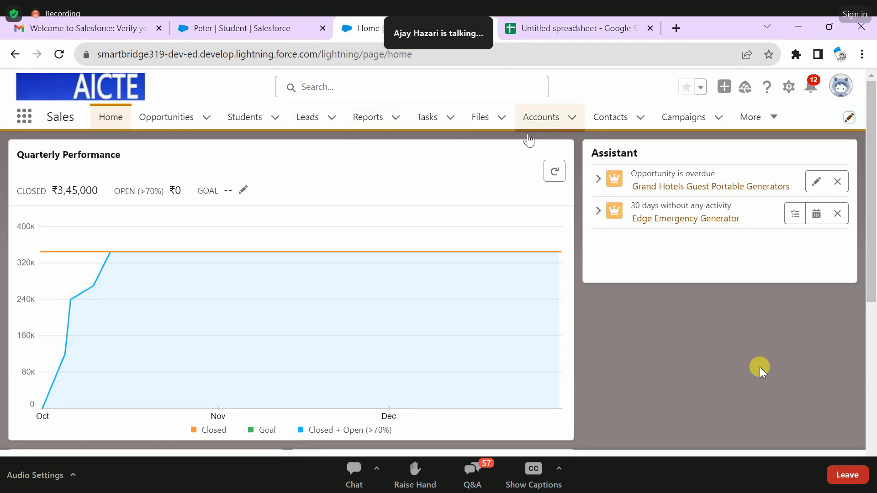
# - Open Setup, search its pages for "tabs" and open the Tabs page
pyautogui.click(789, 87)
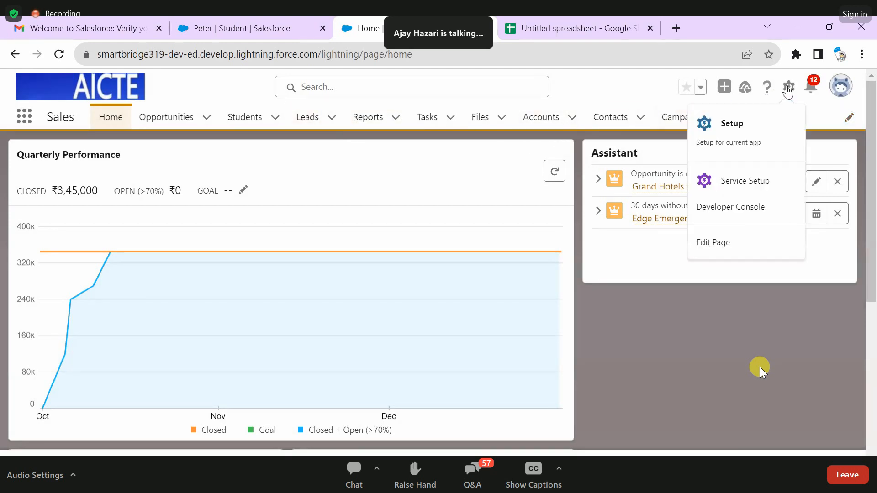
pyautogui.click(741, 139)
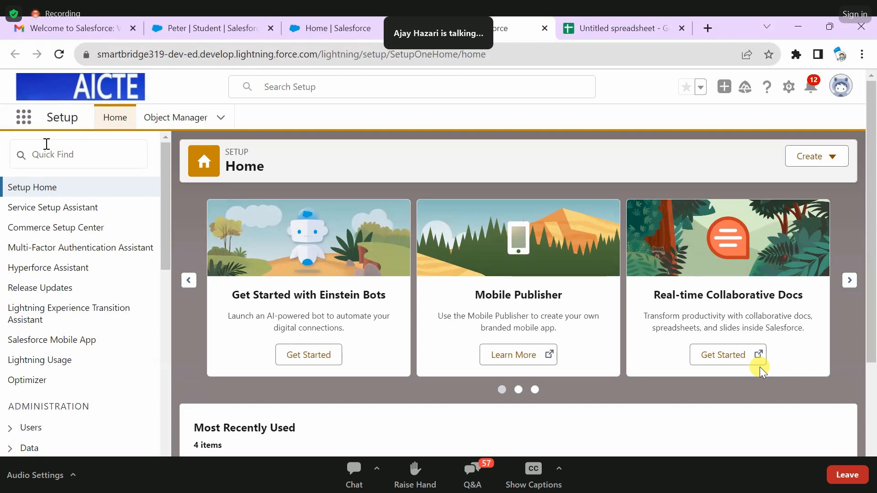
pyautogui.click(75, 157)
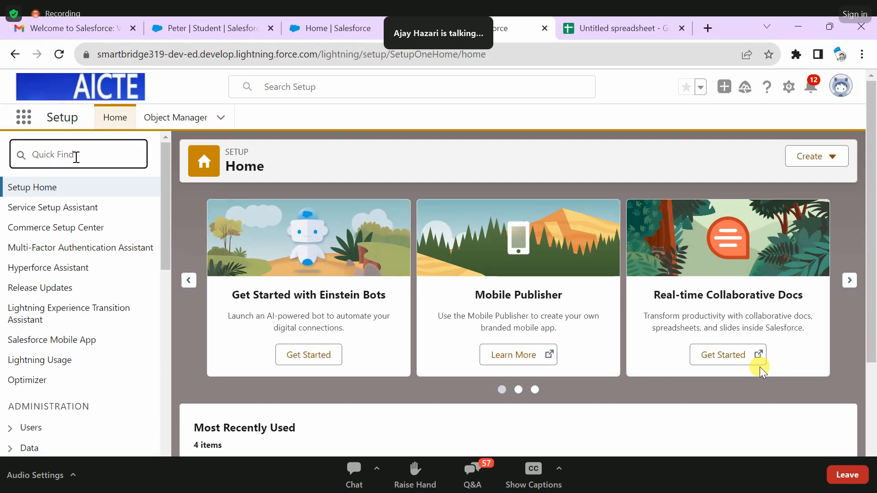
pyautogui.write('t')
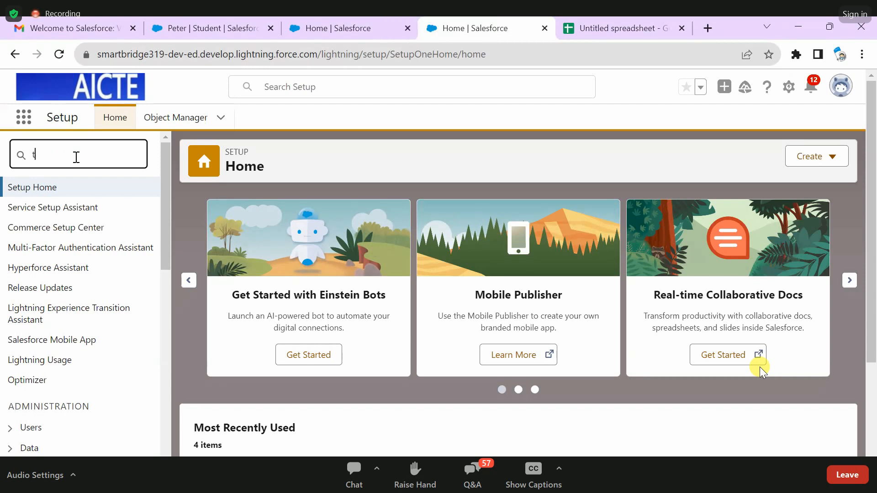
pyautogui.write('abs')
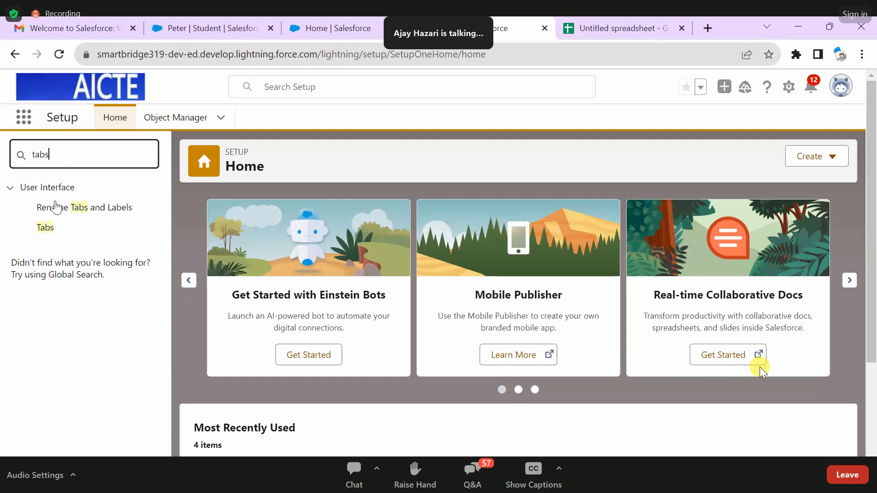
pyautogui.click(45, 228)
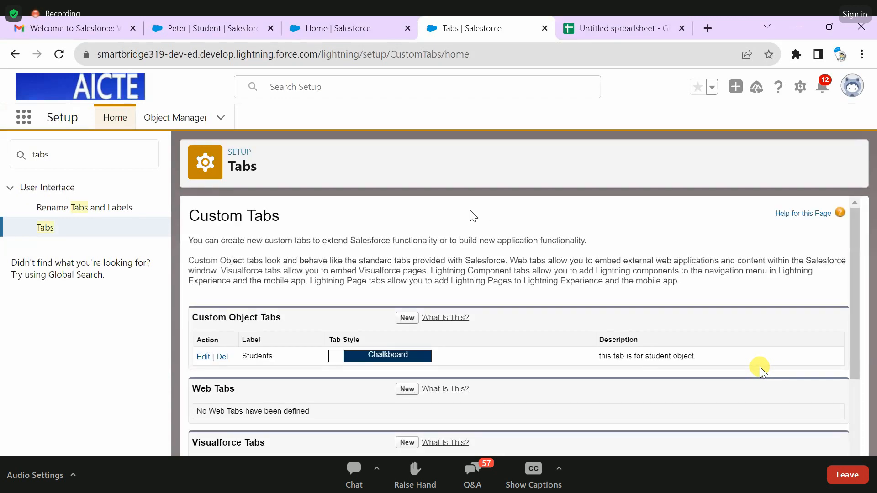
# - Review the Custom Tabs introduction and tab types, and start a new custom object tab
pyautogui.scroll(-1, 470, 213)
pyautogui.scroll(1, 470, 213)
pyautogui.moveTo(188, 240); pyautogui.dragTo(590, 242)
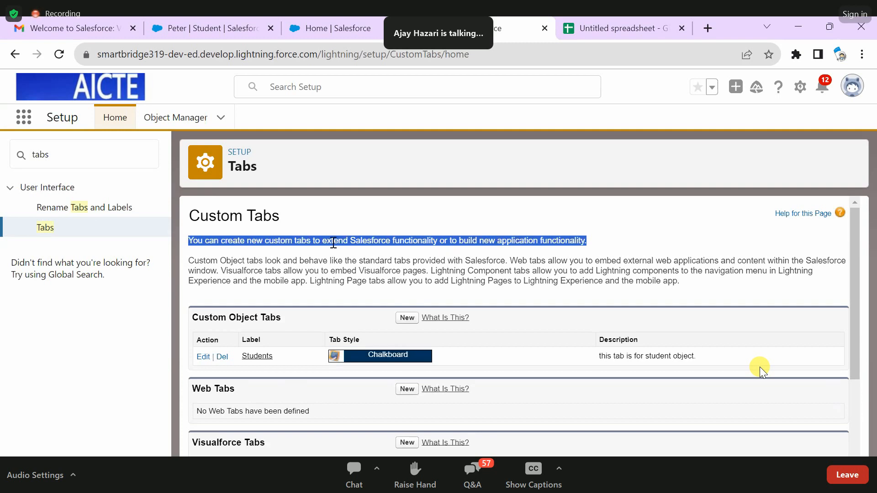
pyautogui.scroll(-1, 377, 239)
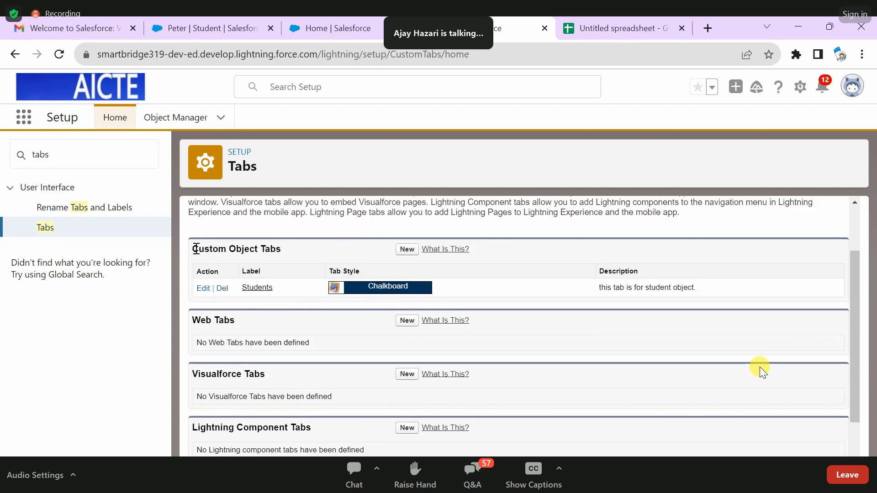
pyautogui.moveTo(194, 249); pyautogui.dragTo(296, 250)
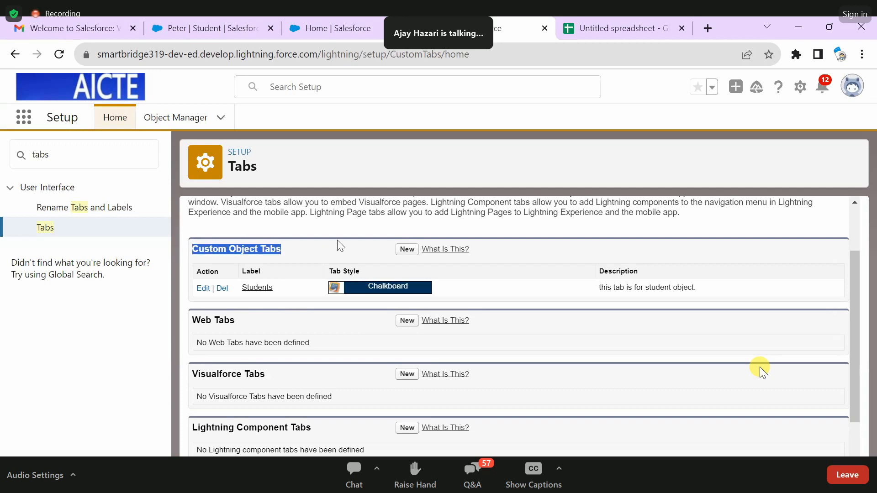
pyautogui.click(316, 240)
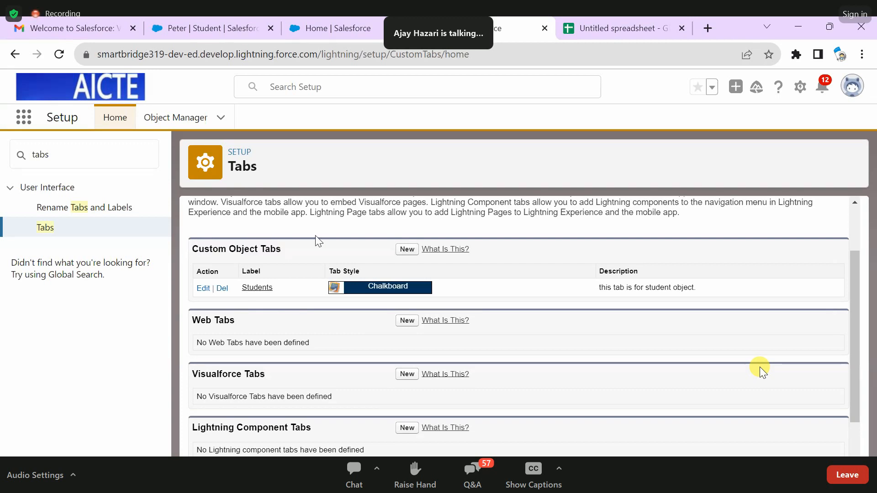
pyautogui.click(406, 250)
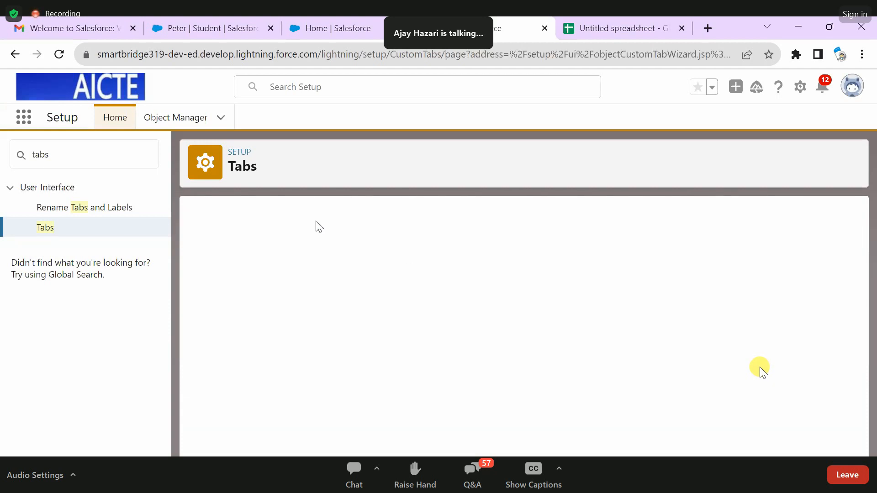
# - Choose Faculty as the object for the new custom object tab
pyautogui.moveTo(196, 271); pyautogui.dragTo(462, 270)
pyautogui.click(508, 272)
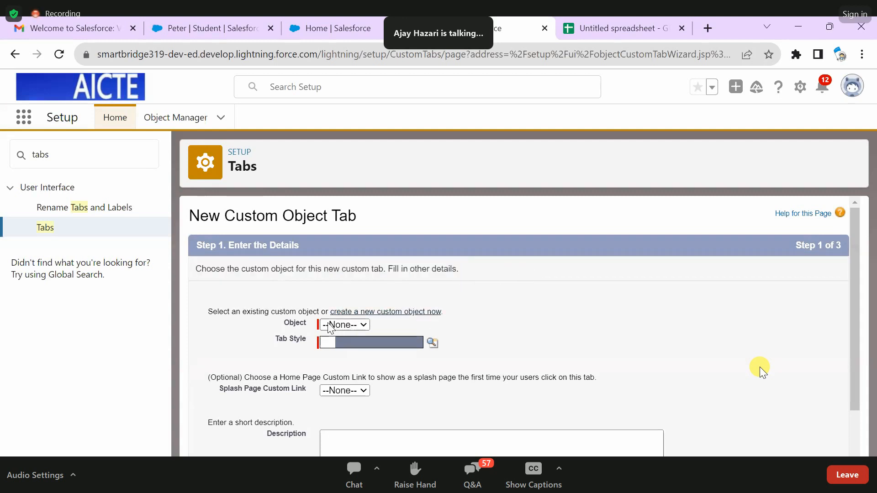
pyautogui.moveTo(289, 324); pyautogui.dragTo(348, 324)
pyautogui.click(350, 325)
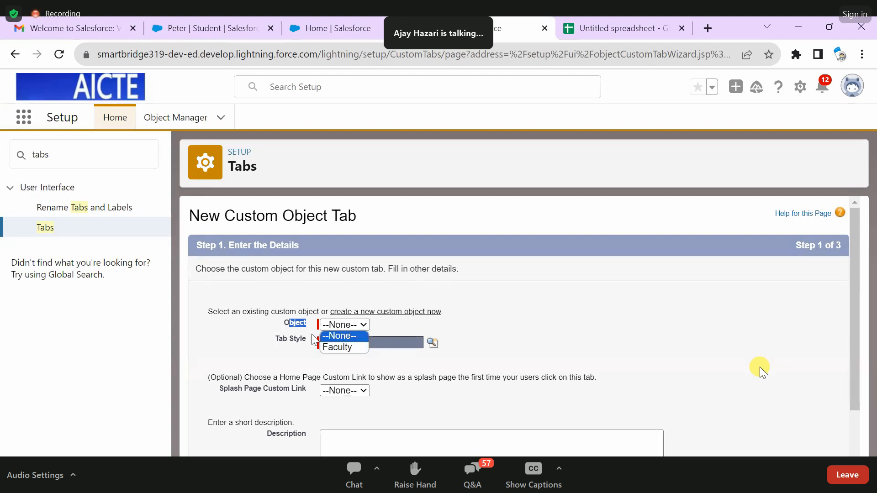
pyautogui.click(341, 348)
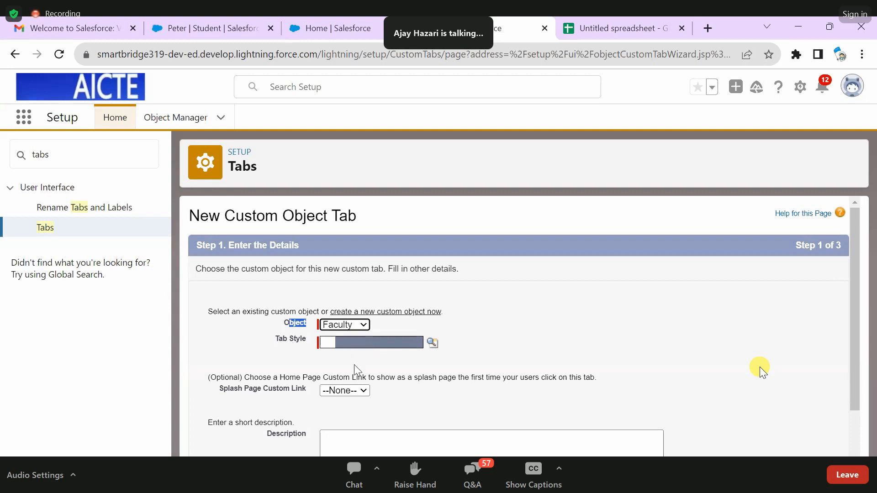
# - Choose the Computer tab style, enter the description "This tab is for faculty object.", and continue to the profile settings
pyautogui.click(385, 344)
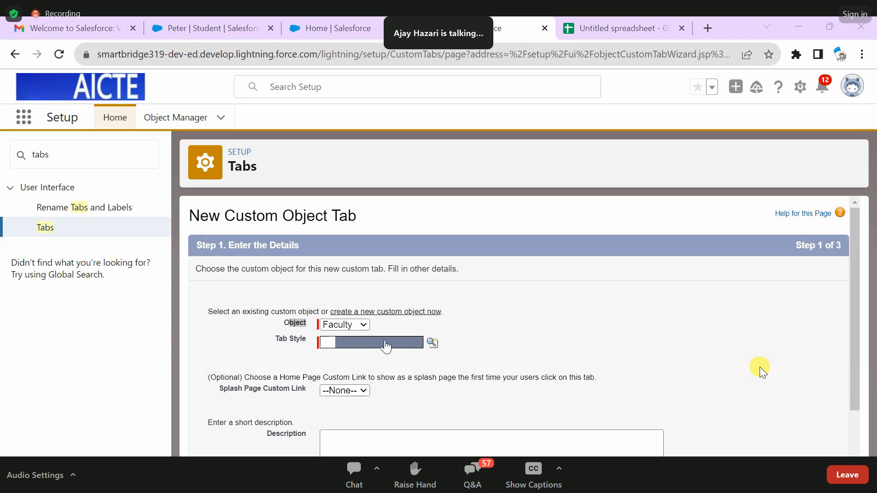
pyautogui.scroll(-2, 468, 341)
pyautogui.click(396, 386)
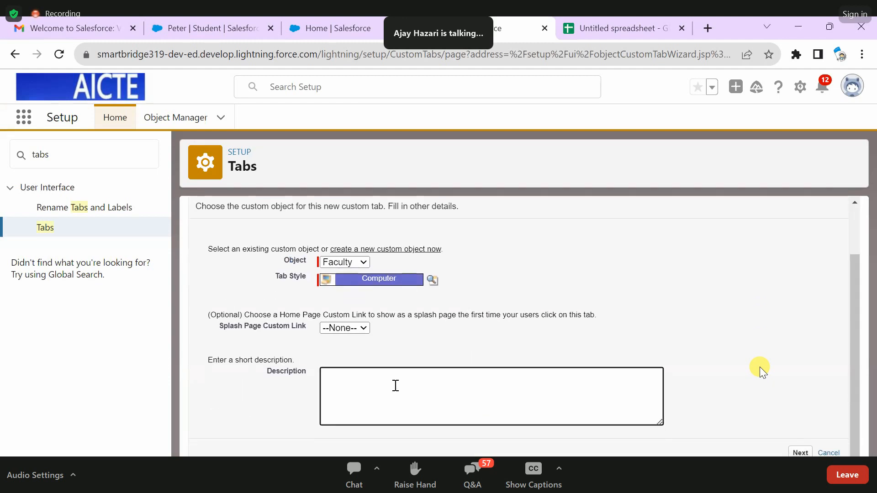
pyautogui.write('This w')
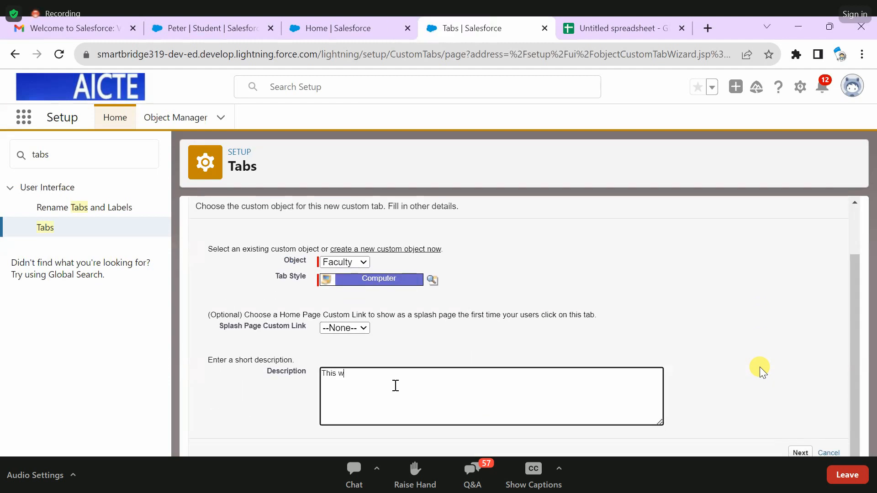
pyautogui.write('ill store t')
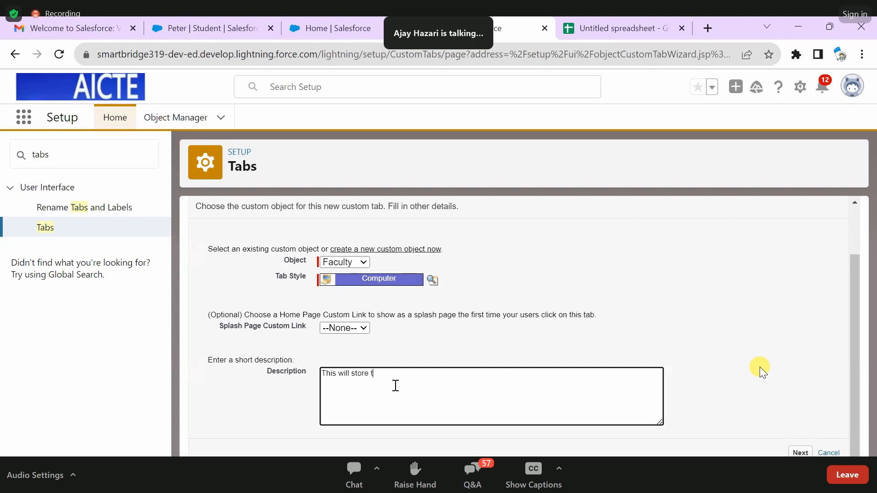
pyautogui.write('he data o')
pyautogui.press('BackSpace')
pyautogui.press('BackSpace')
pyautogui.press('BackSpace')
pyautogui.press('BackSpace')
pyautogui.press('BackSpace')
pyautogui.press('BackSpace')
pyautogui.press('BackSpace')
pyautogui.press('BackSpace')
pyautogui.press('BackSpace')
pyautogui.press('BackSpace')
pyautogui.press('BackSpace')
pyautogui.press('BackSpace')
pyautogui.press('BackSpace')
pyautogui.press('BackSpace')
pyautogui.press('BackSpace')
pyautogui.write('tab wi')
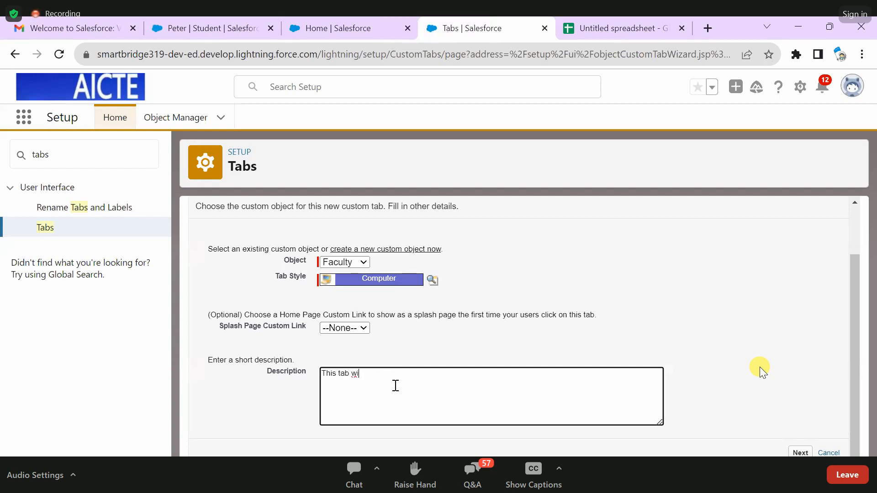
pyautogui.press('BackSpace')
pyautogui.press('BackSpace')
pyautogui.write('ias')
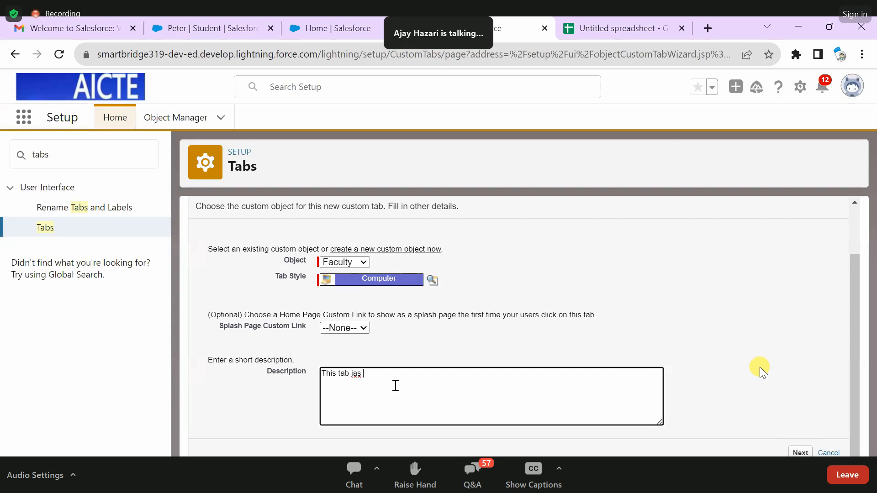
pyautogui.press('BackSpace')
pyautogui.press('BackSpace')
pyautogui.press('BackSpace')
pyautogui.write('s')
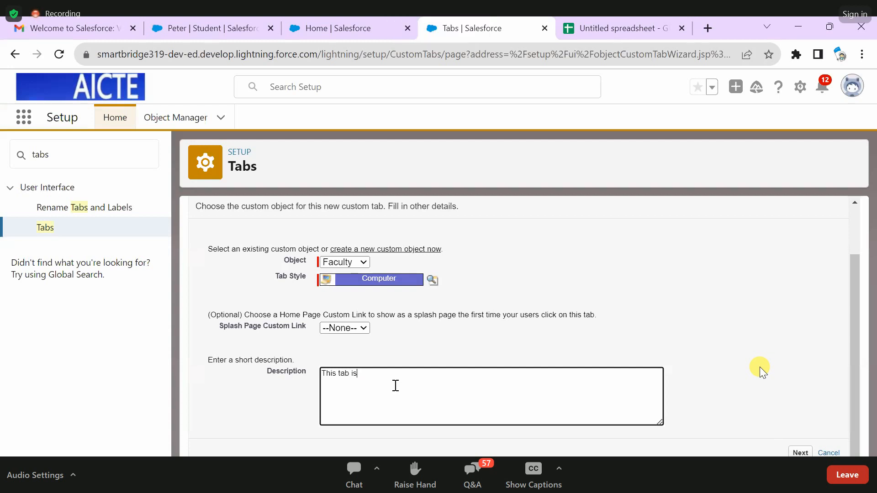
pyautogui.write(' for fac')
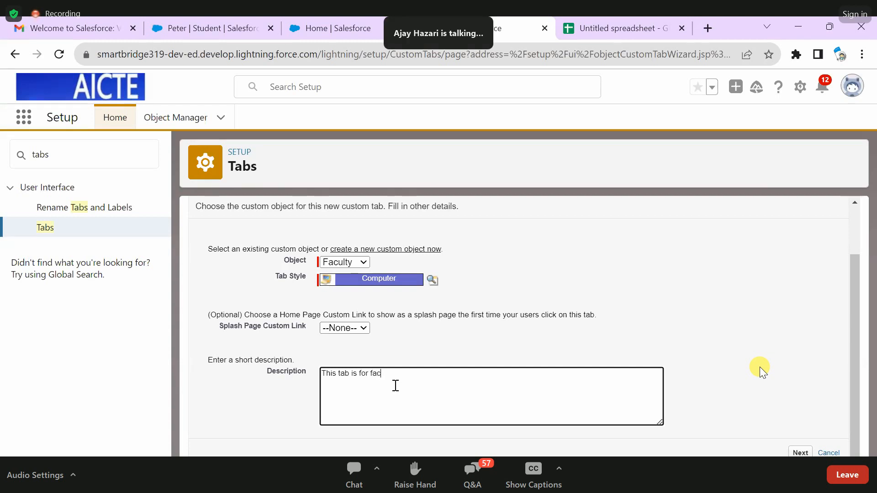
pyautogui.write('ulty object.')
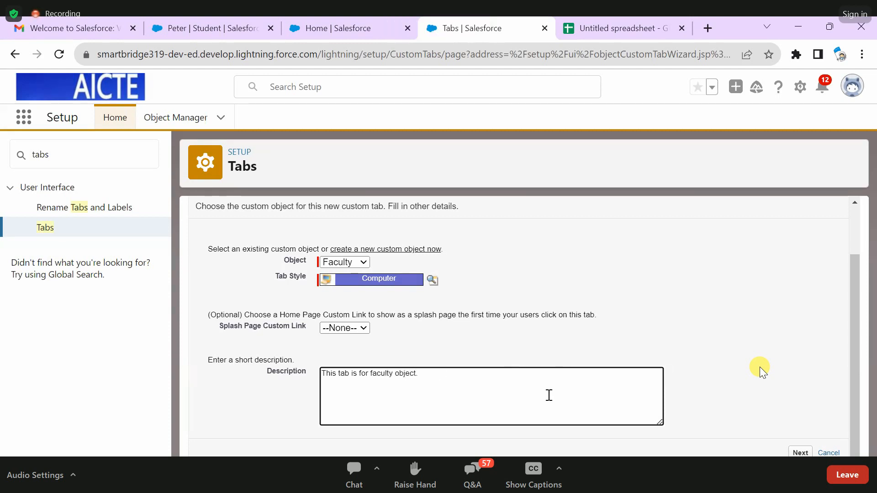
pyautogui.click(801, 450)
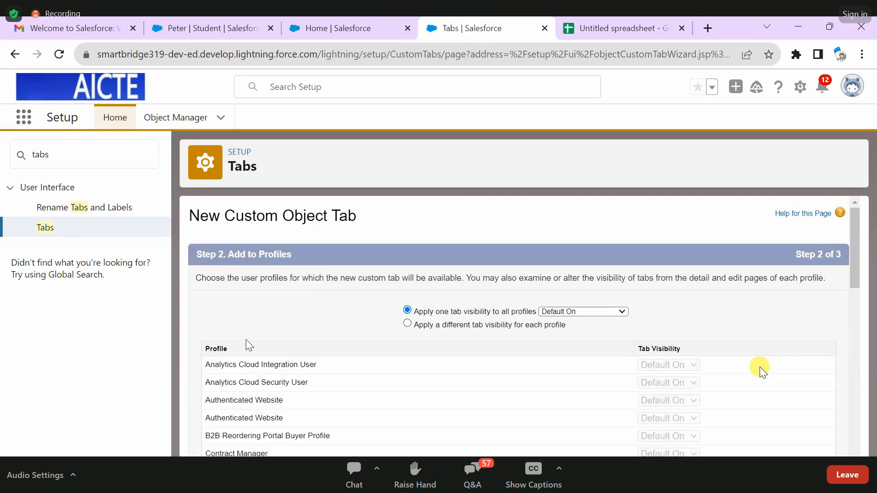
# - Keep the Default On tab visibility for all profiles and continue to the custom app selection
pyautogui.moveTo(413, 312); pyautogui.dragTo(539, 315)
pyautogui.scroll(-10, 689, 316)
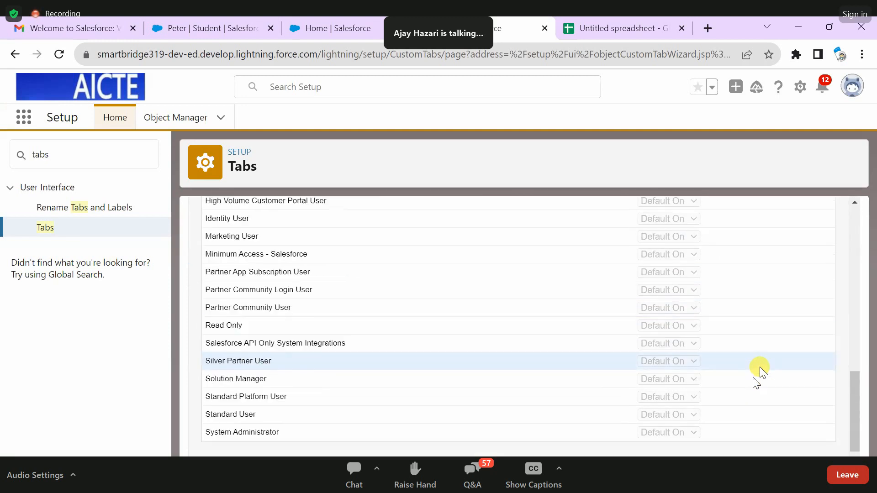
pyautogui.click(801, 452)
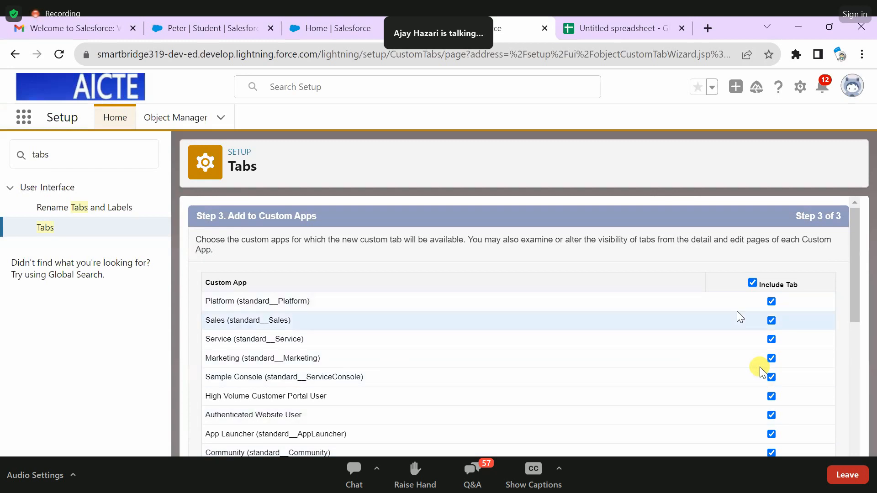
# - Review the custom apps, keep the tab included in all of them, and save the new Faculty tab
pyautogui.scroll(-6, 761, 372)
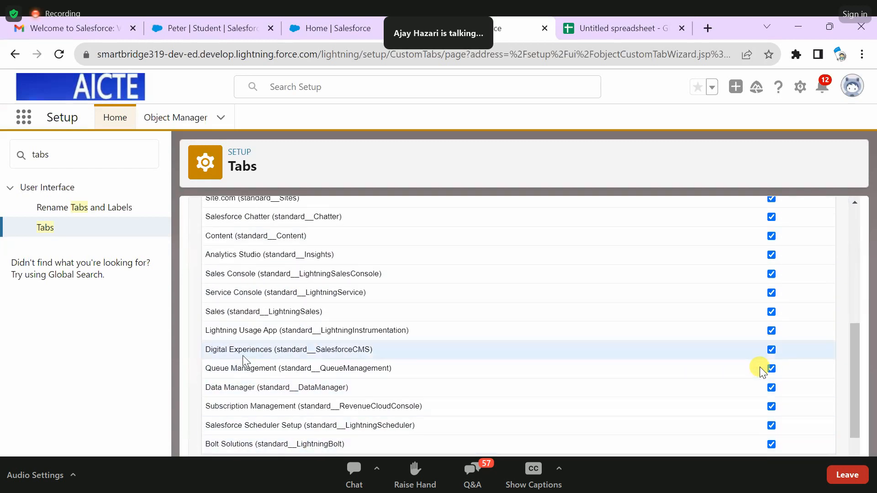
pyautogui.scroll(6, 762, 370)
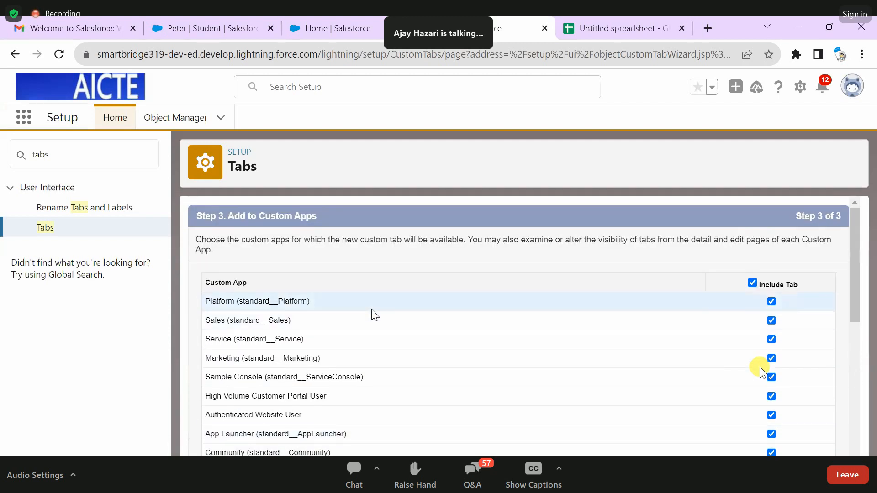
pyautogui.scroll(-1, 384, 308)
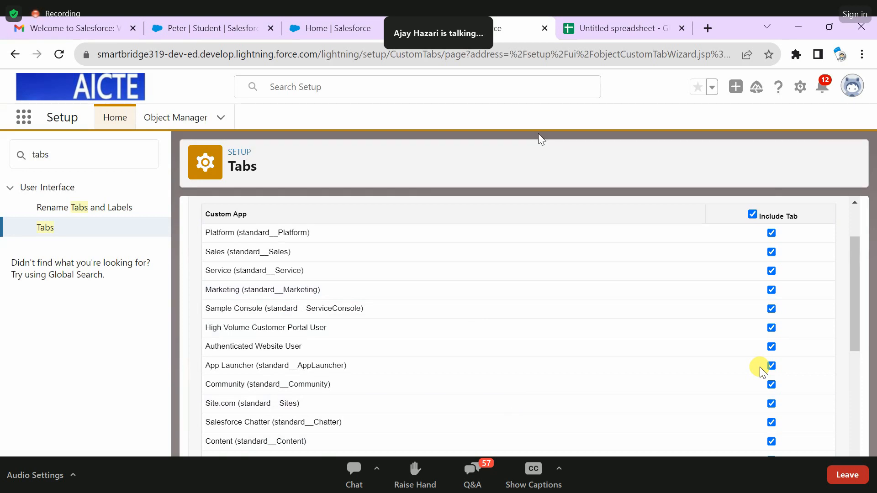
pyautogui.scroll(-3, 519, 439)
pyautogui.scroll(6, 518, 439)
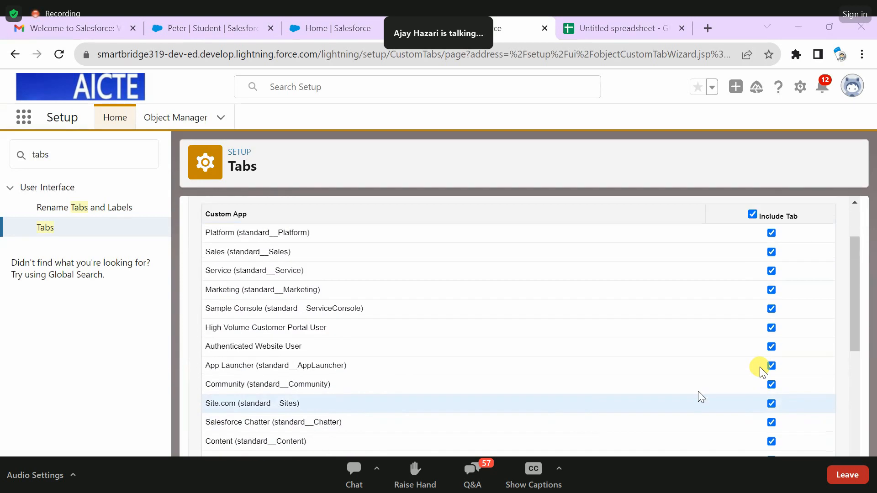
pyautogui.scroll(-10, 601, 431)
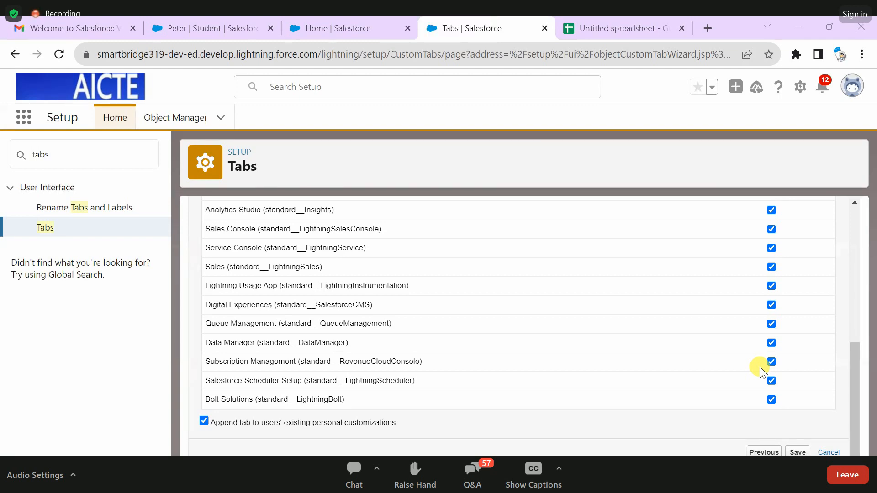
pyautogui.click(803, 456)
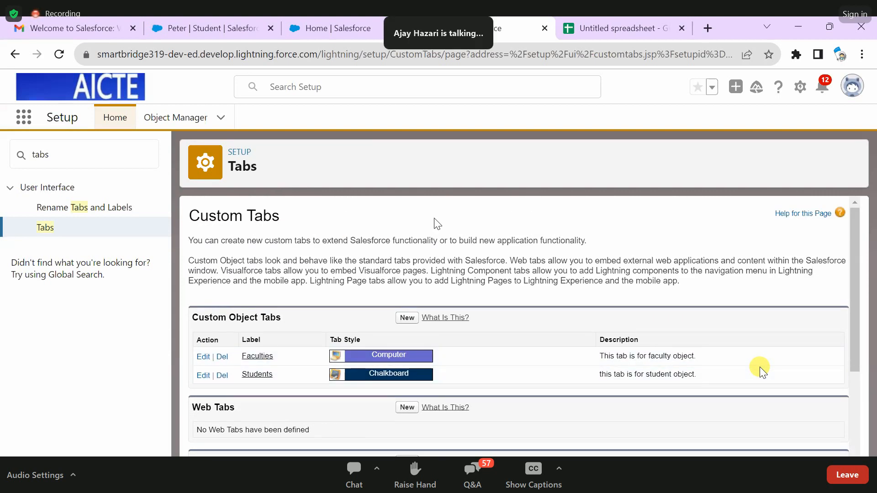
# - Return to the Sales app, reload its home page, and check the overflow navigation items for Faculties
pyautogui.click(336, 26)
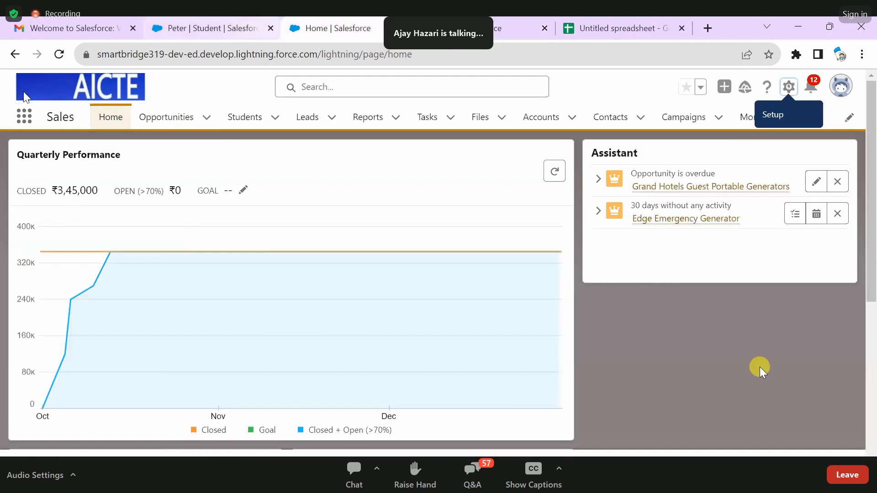
pyautogui.click(58, 55)
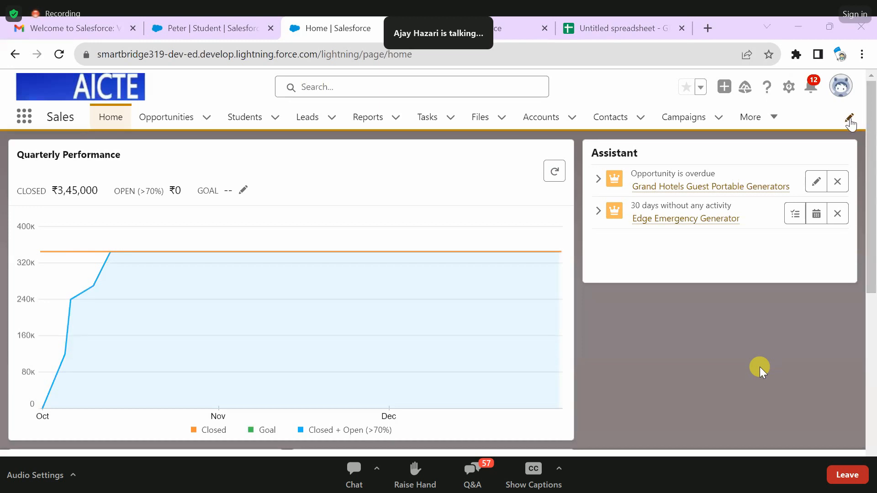
pyautogui.click(775, 120)
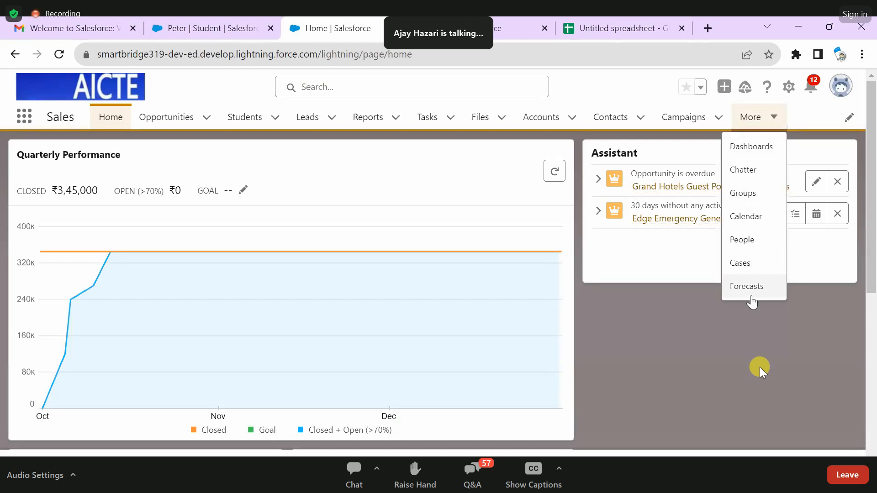
# - Search all available navigation items for "fa", add Faculties to the Sales app navigation, and save the change
pyautogui.click(851, 120)
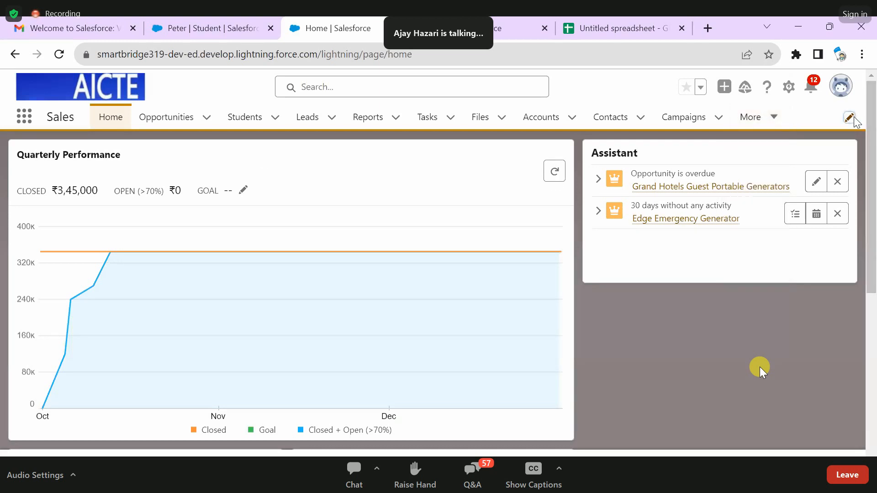
pyautogui.click(682, 206)
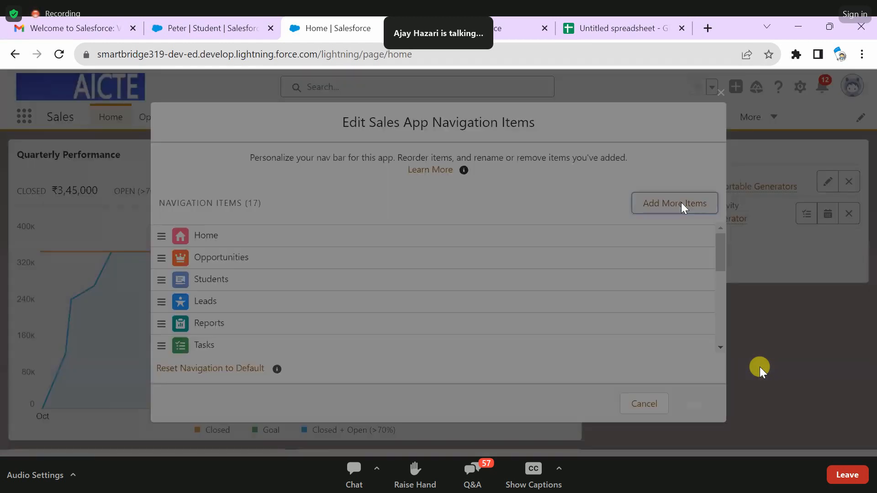
pyautogui.click(229, 212)
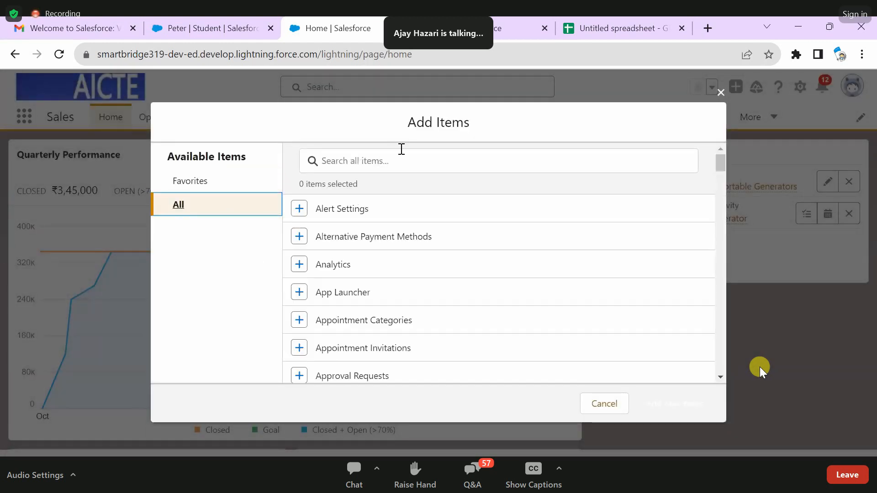
pyautogui.click(383, 153)
pyautogui.write('fa')
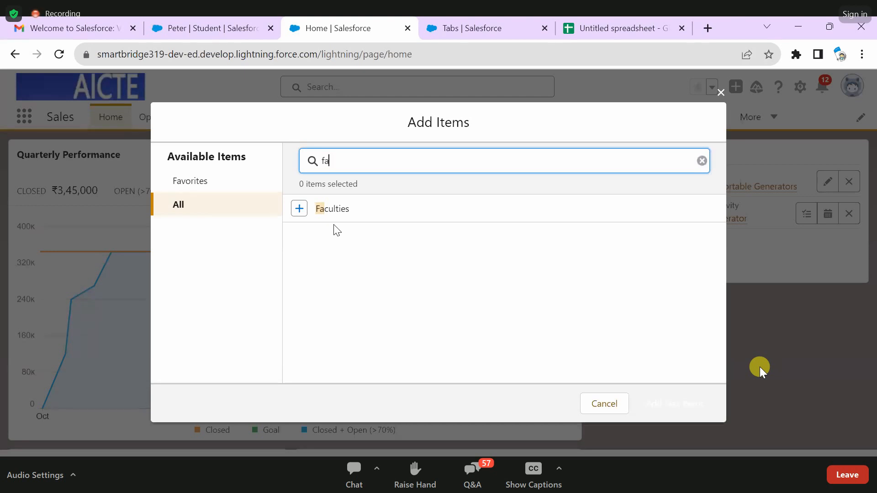
pyautogui.click(302, 213)
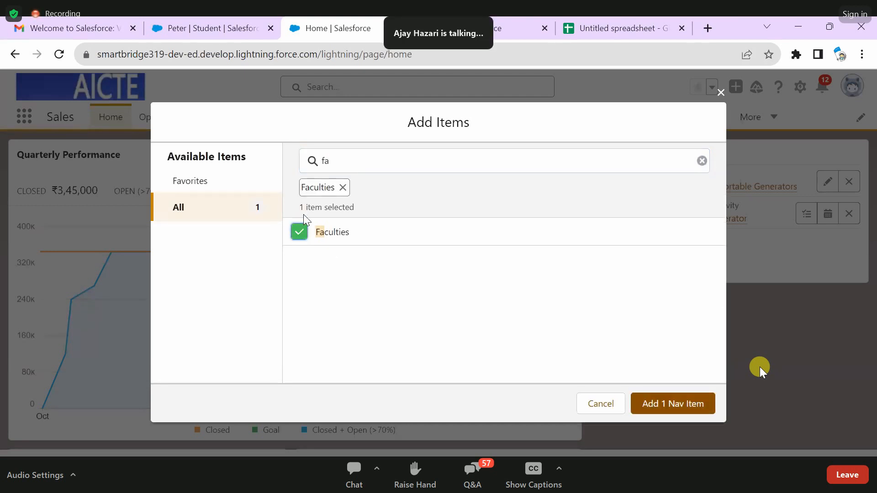
pyautogui.click(666, 407)
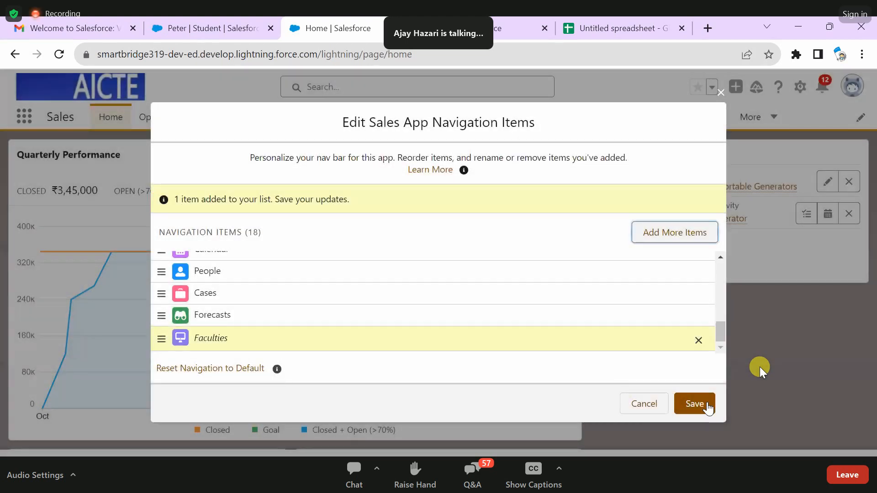
pyautogui.click(691, 404)
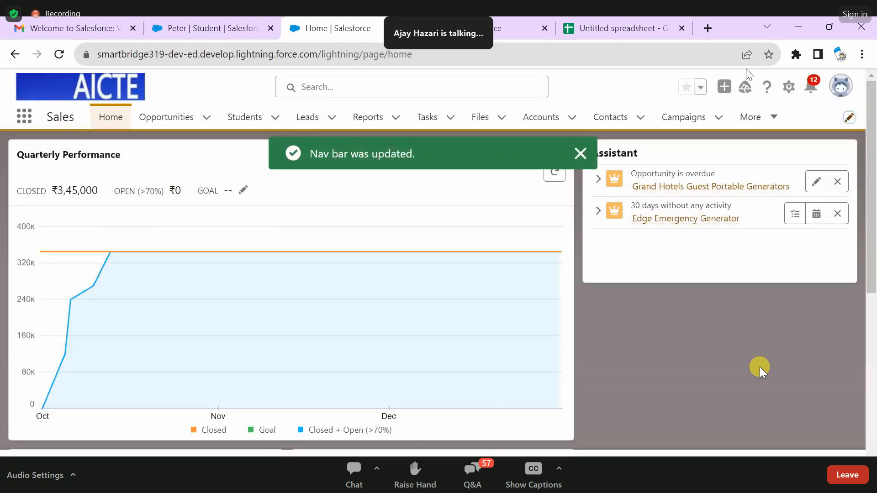
# - Move Faculties out of the overflow items to sit between Students and Leads in the Sales navigation bar
pyautogui.click(752, 117)
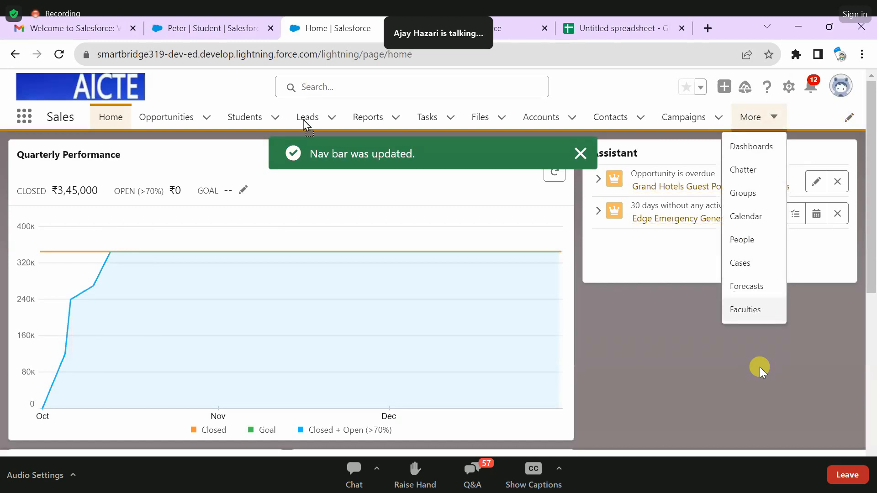
pyautogui.moveTo(315, 135); pyautogui.dragTo(314, 132)
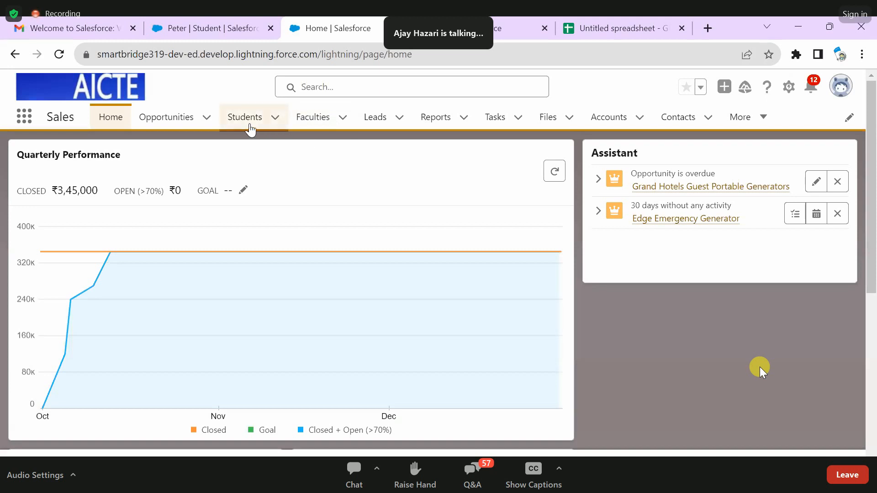
# - Open the Faculties list, examine the Faculty Name field in a new record form, and close the form without saving
pyautogui.click(311, 120)
pyautogui.click(695, 158)
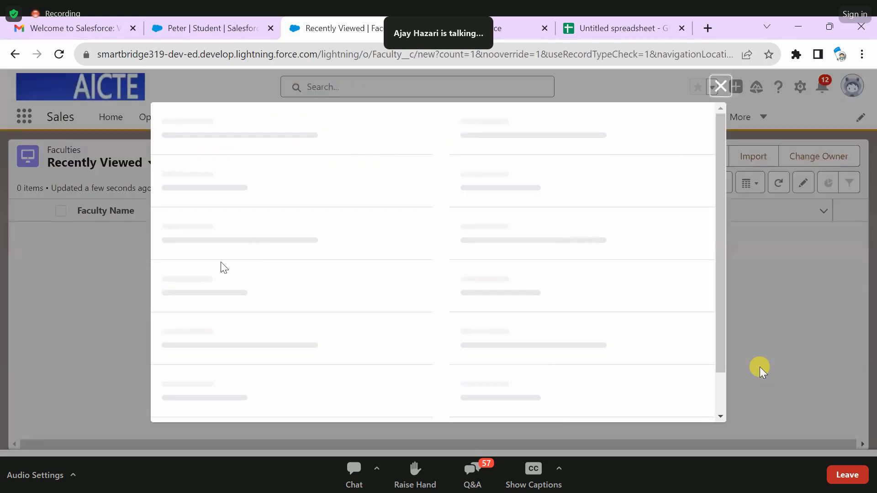
pyautogui.click(227, 282)
pyautogui.moveTo(208, 280); pyautogui.dragTo(188, 272)
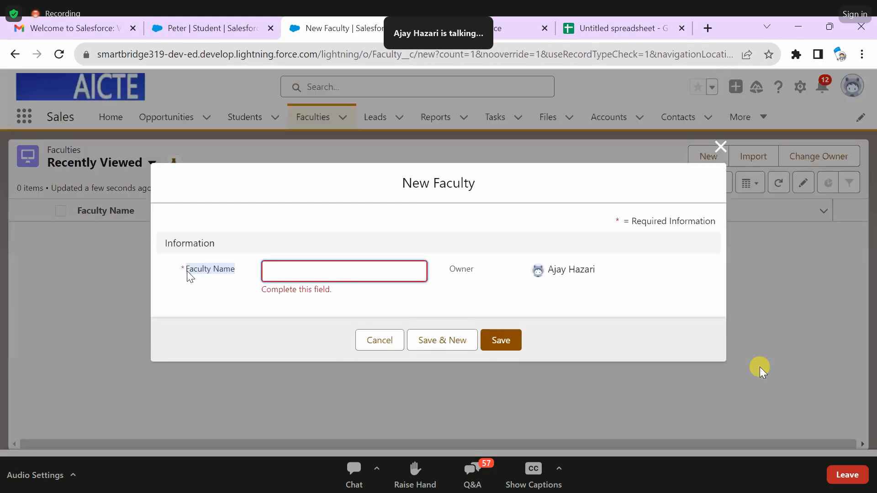
pyautogui.click(229, 230)
pyautogui.click(721, 146)
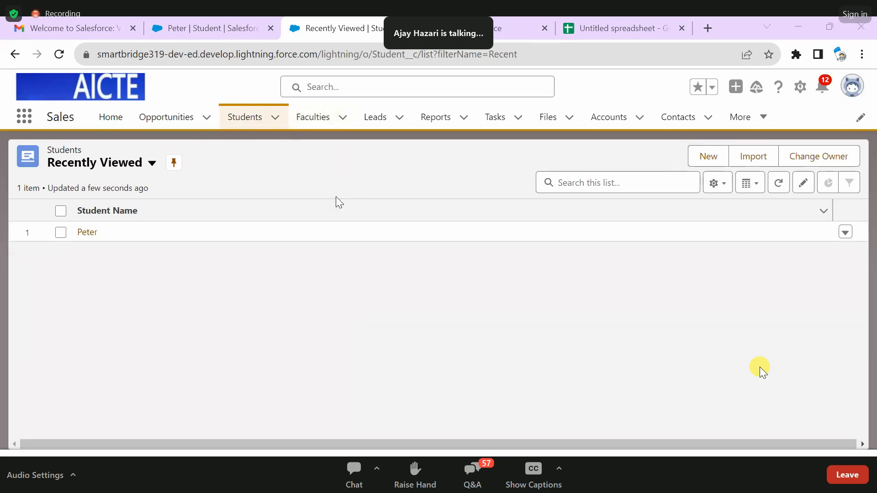
# - Compare the custom object tabs in Setup with the Sales app navigation, and switch to the Sf-Cohort-4 notes in Notepad
pyautogui.click(516, 19)
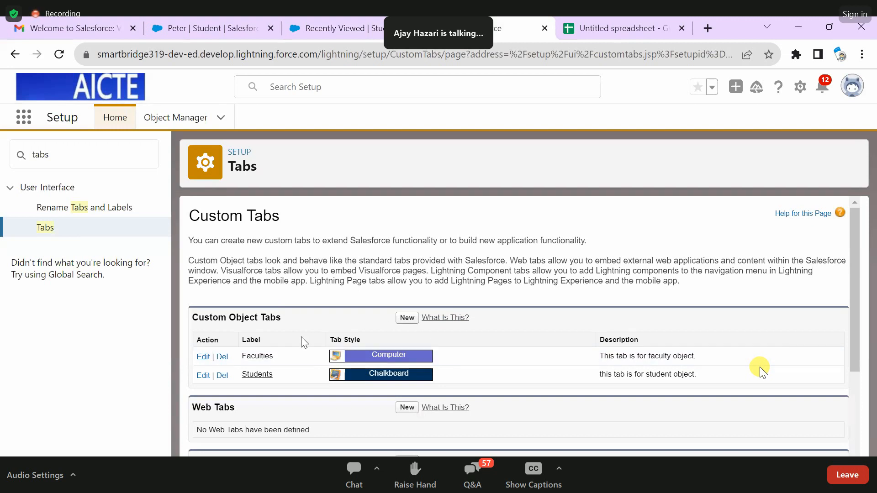
pyautogui.click(368, 22)
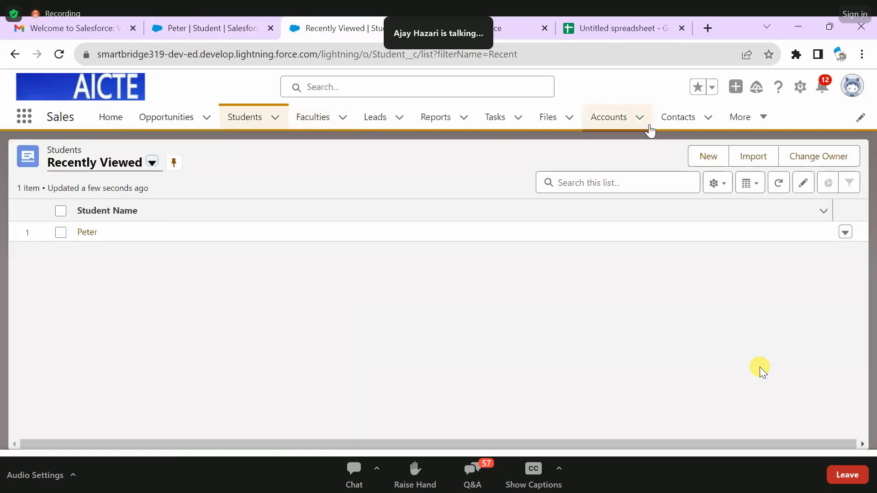
pyautogui.click(516, 29)
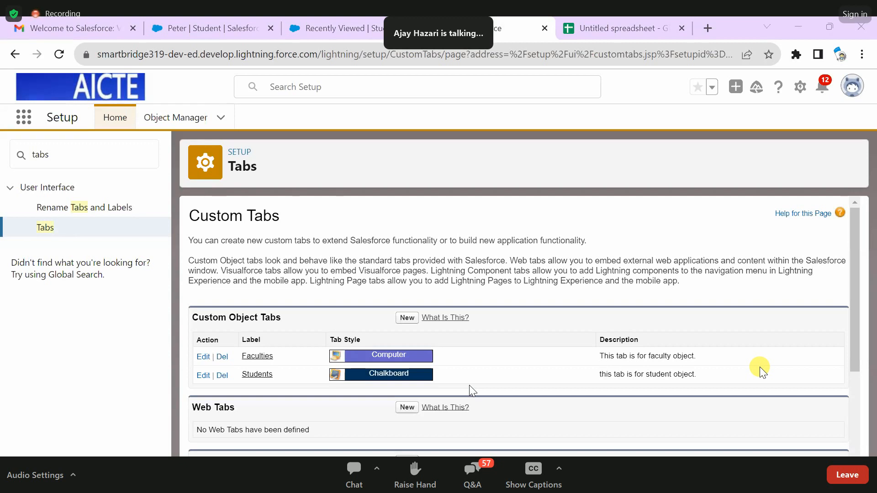
pyautogui.hotkey('alt', 'Tab')
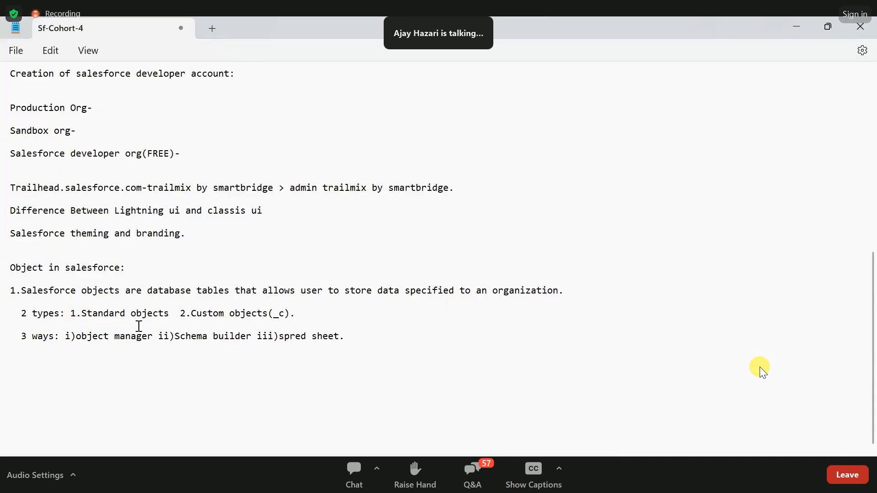
# - Add a "Student-" heading below the "3 ways" line in the Sf-Cohort-4 notes
pyautogui.click(373, 352)
pyautogui.press('Return')
pyautogui.write('Student-')
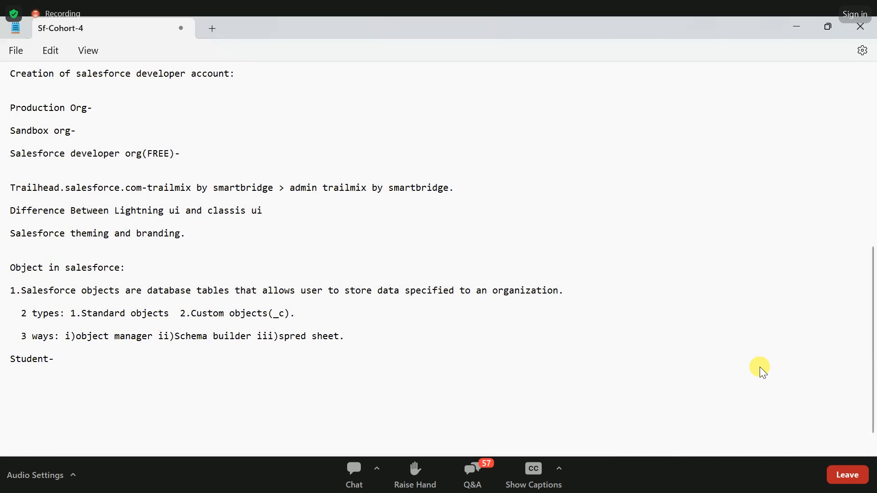
# - Begin a numbered field list under the Student heading with "i)Student Name"
pyautogui.press('BackSpace')
pyautogui.write('i)s')
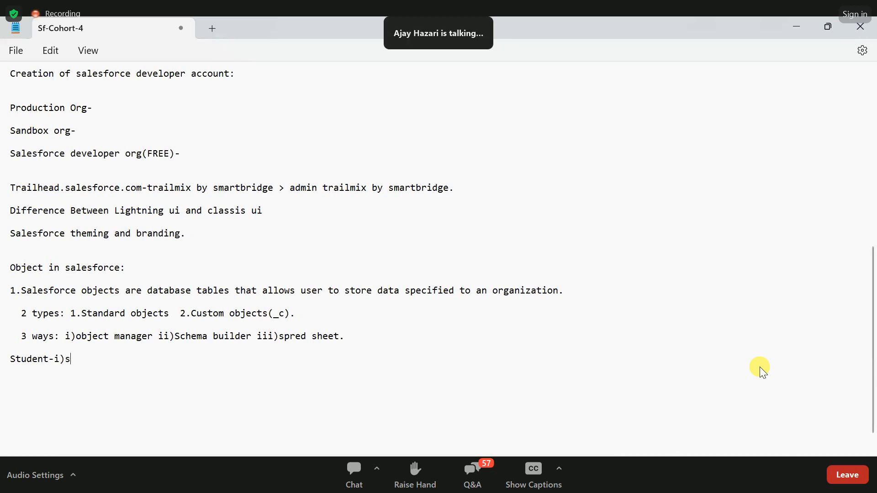
pyautogui.click(55, 359)
pyautogui.press('Return')
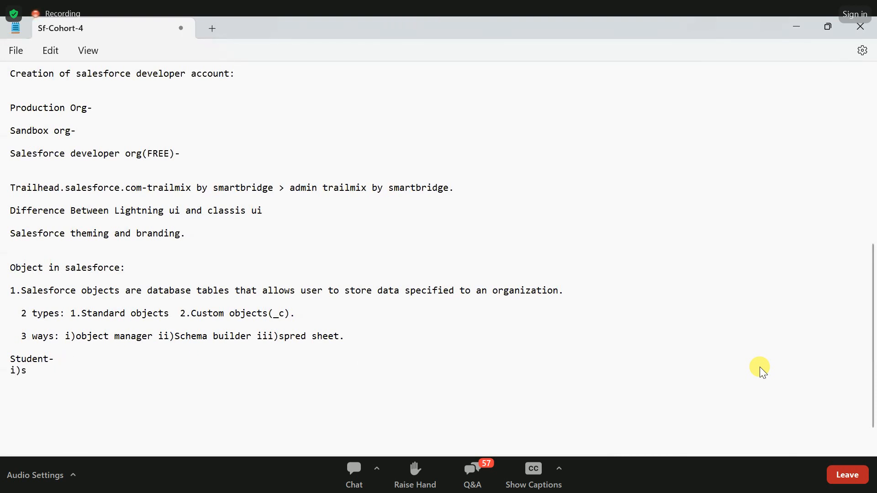
pyautogui.click(69, 378)
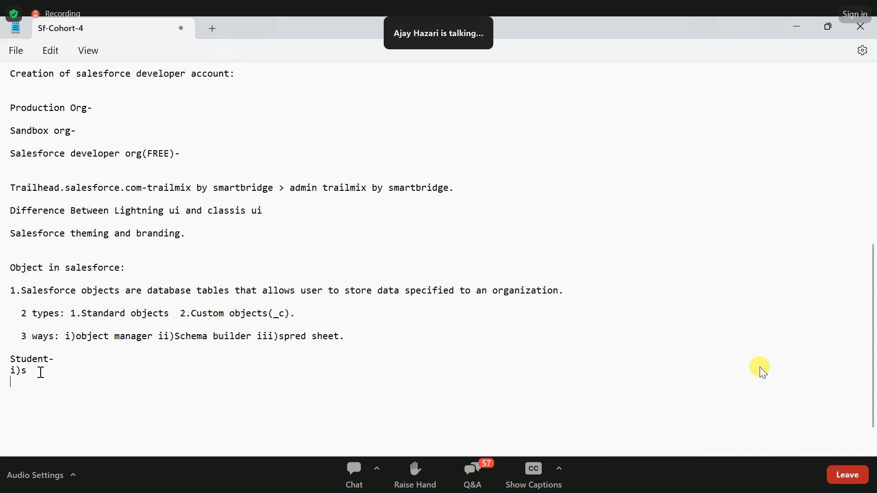
pyautogui.press('BackSpace')
pyautogui.write('Stude')
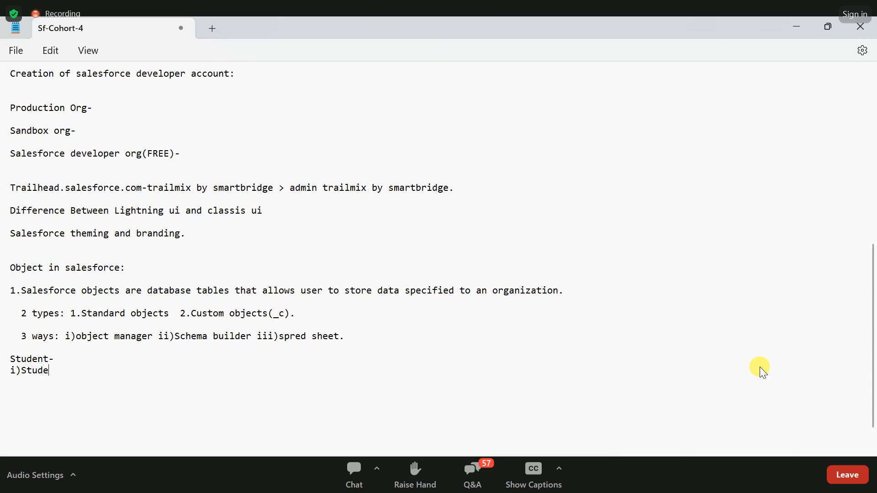
pyautogui.write('nt Name ')
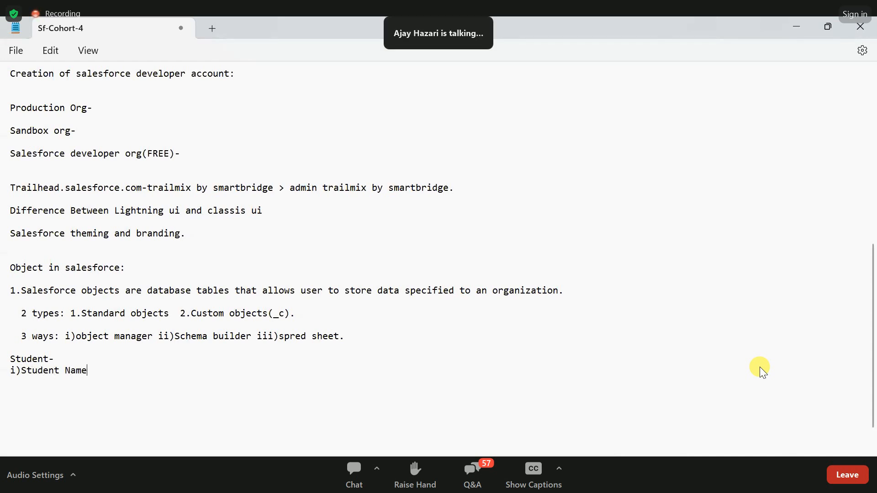
pyautogui.write('ii)')
# - Add "ii)Roll number" and "iii)Branch" on separate lines below the Student Name entry
pyautogui.moveTo(22, 370); pyautogui.dragTo(91, 371)
pyautogui.click(57, 383)
pyautogui.write('Roll number i')
pyautogui.press('BackSpace')
pyautogui.write('Bran')
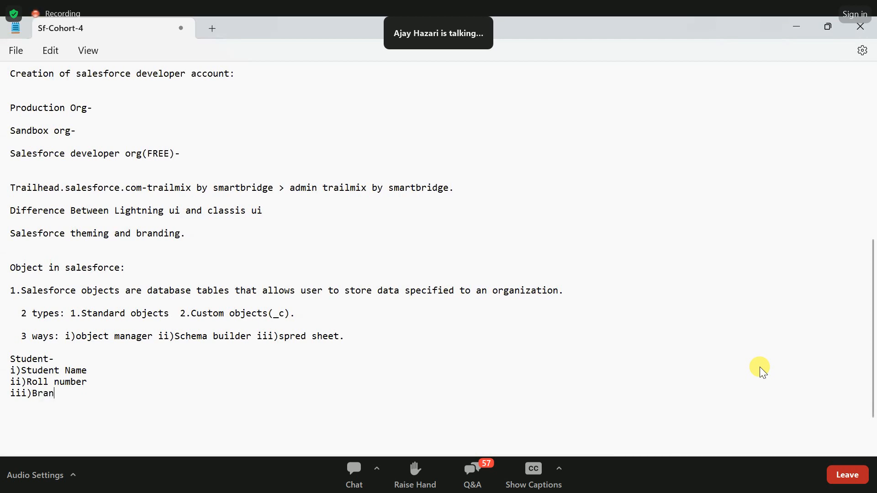
pyautogui.write('ch')
# - Complete the Student field list with "iv)Mobile no" and "v)Email id" on separate lines
pyautogui.press('Return')
pyautogui.write('iv)')
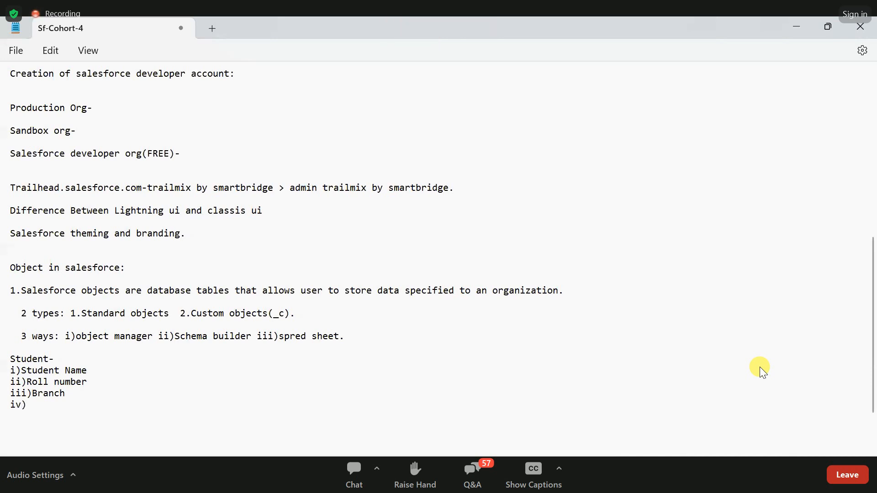
pyautogui.write('Mobil')
pyautogui.write('e no ')
pyautogui.write('v')
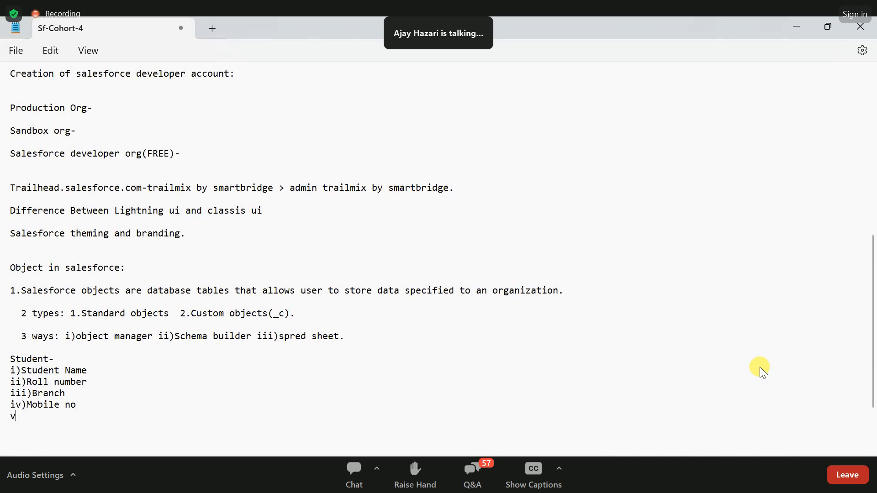
pyautogui.write(')Email id')
# - Review the Student heading and its listed fields in the notes, highlighting the entries from Student Name to Email id
pyautogui.moveTo(68, 417); pyautogui.dragTo(12, 371)
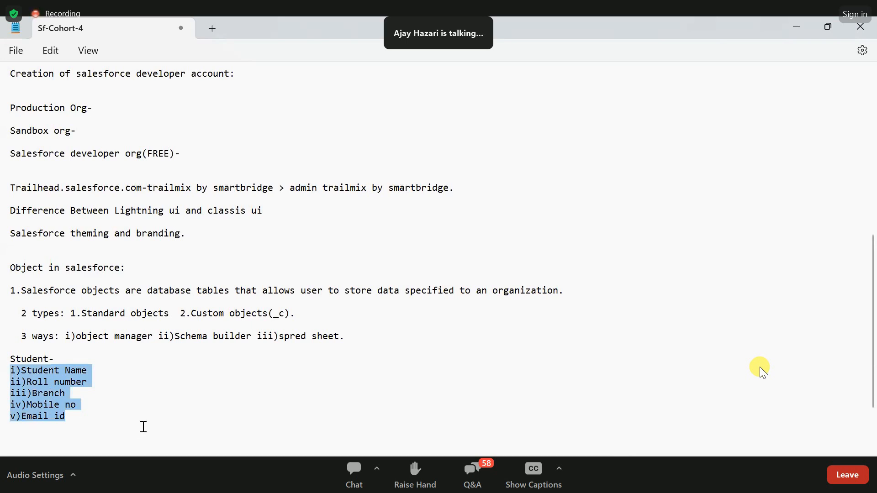
pyautogui.click(96, 419)
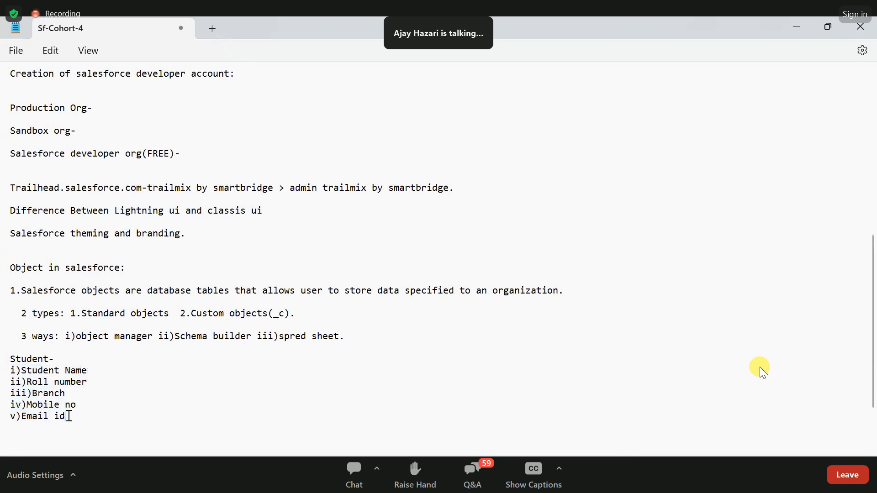
pyautogui.moveTo(66, 417); pyautogui.dragTo(27, 384)
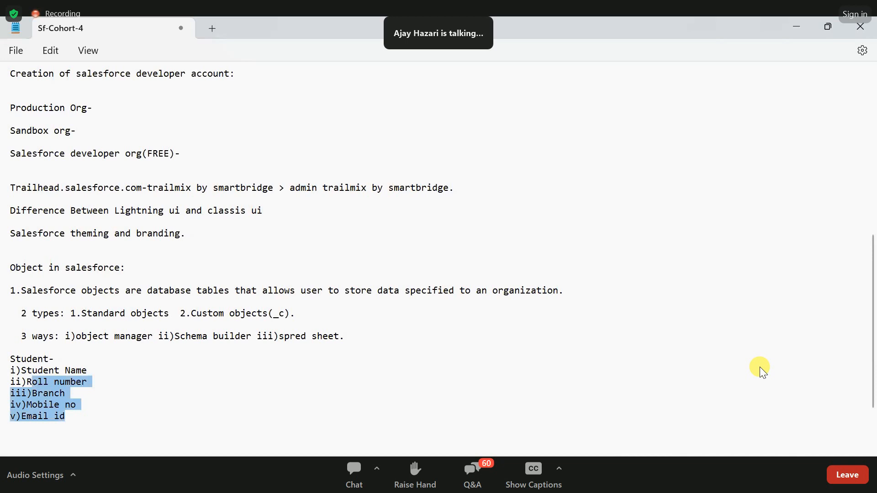
pyautogui.click(22, 371)
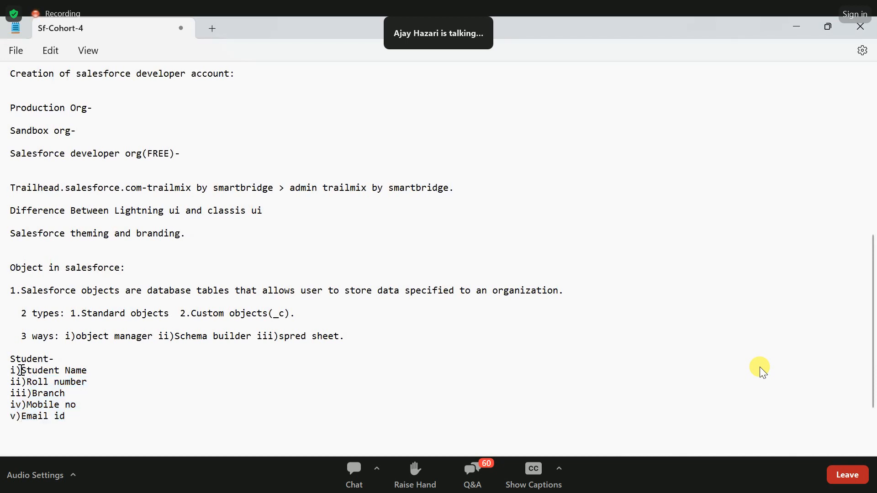
pyautogui.doubleClick(37, 371)
pyautogui.moveTo(90, 370); pyautogui.dragTo(26, 405)
pyautogui.click(88, 383)
pyautogui.click(64, 393)
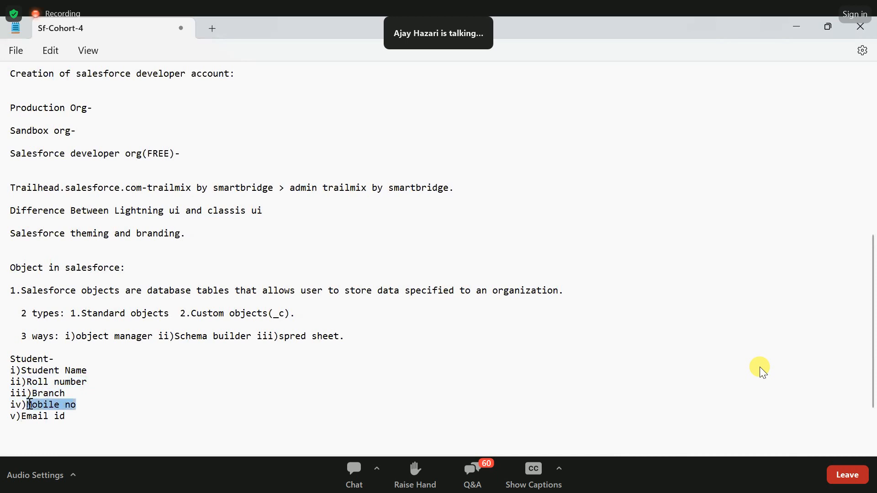
pyautogui.moveTo(75, 416); pyautogui.dragTo(25, 417)
pyautogui.click(83, 412)
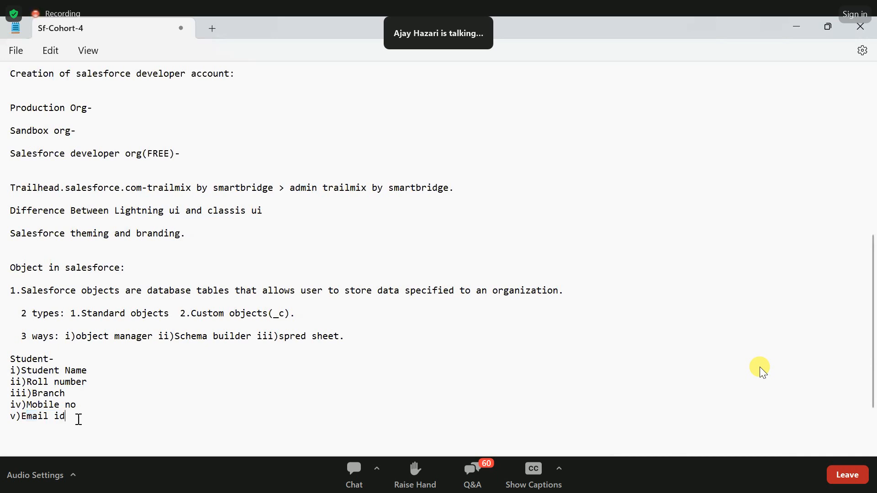
pyautogui.moveTo(78, 417); pyautogui.dragTo(10, 360)
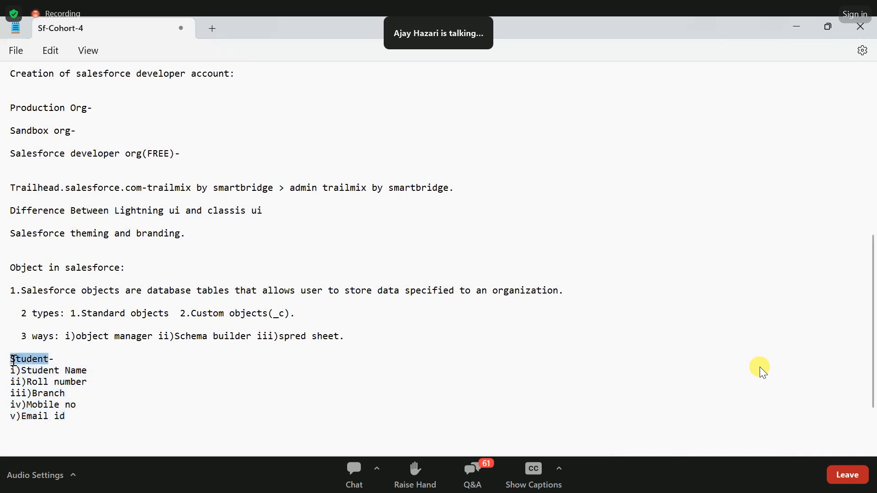
pyautogui.click(82, 420)
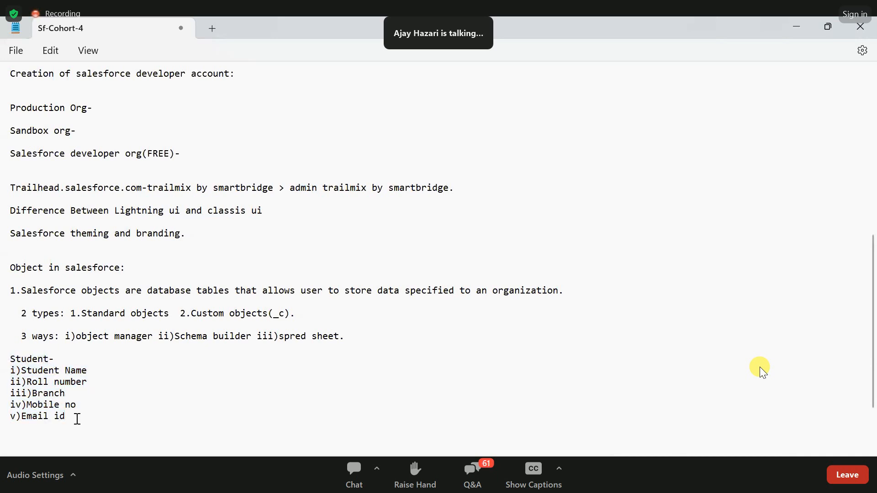
pyautogui.moveTo(76, 417); pyautogui.dragTo(8, 374)
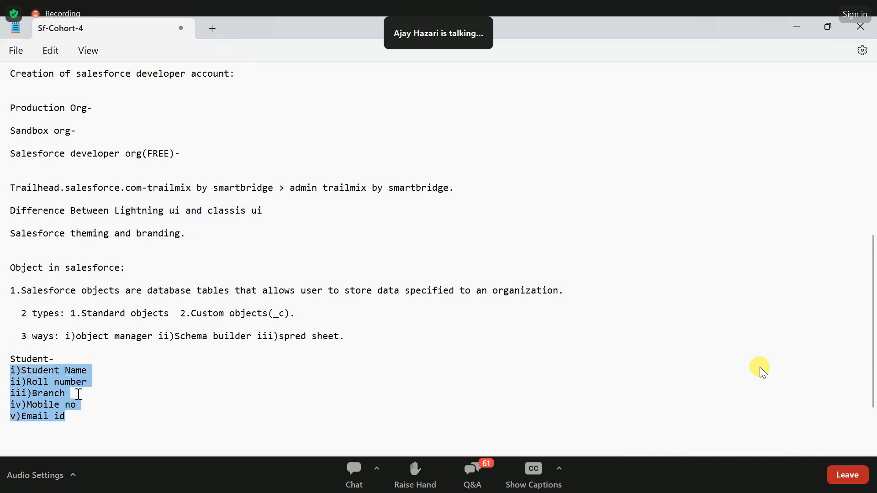
pyautogui.click(80, 419)
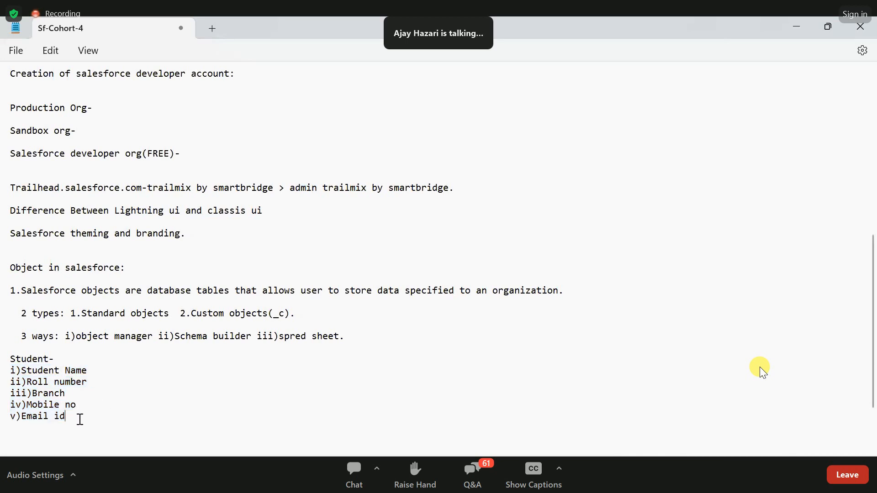
pyautogui.scroll(-3, 111, 413)
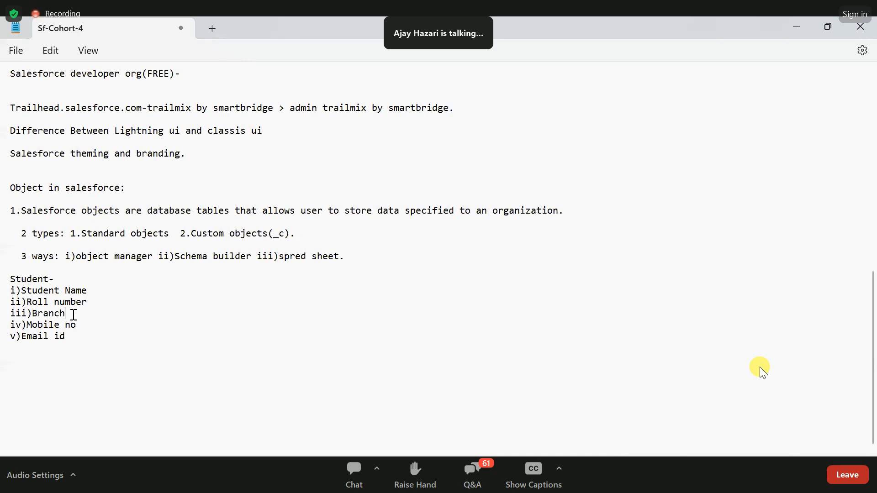
pyautogui.click(92, 329)
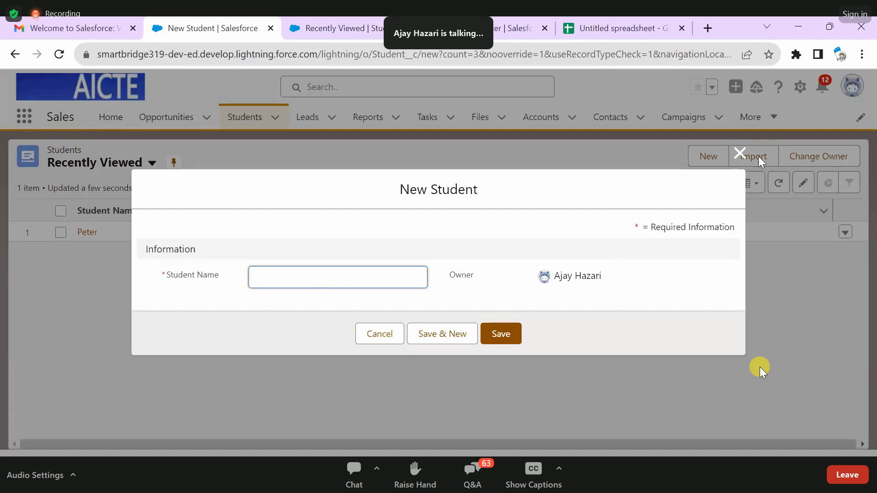
# - Close the New Student form in Salesforce without saving, search Object Manager for "stu", and open the Student object
pyautogui.click(740, 153)
pyautogui.click(510, 29)
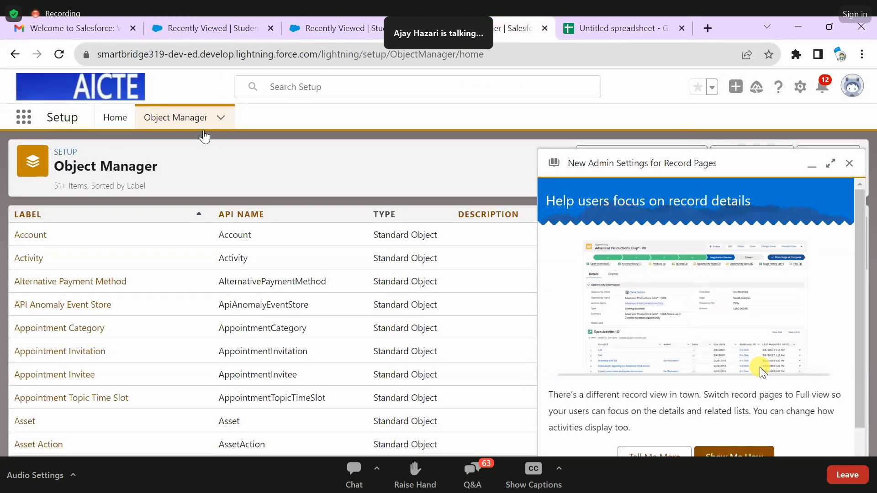
pyautogui.click(850, 163)
pyautogui.write('s')
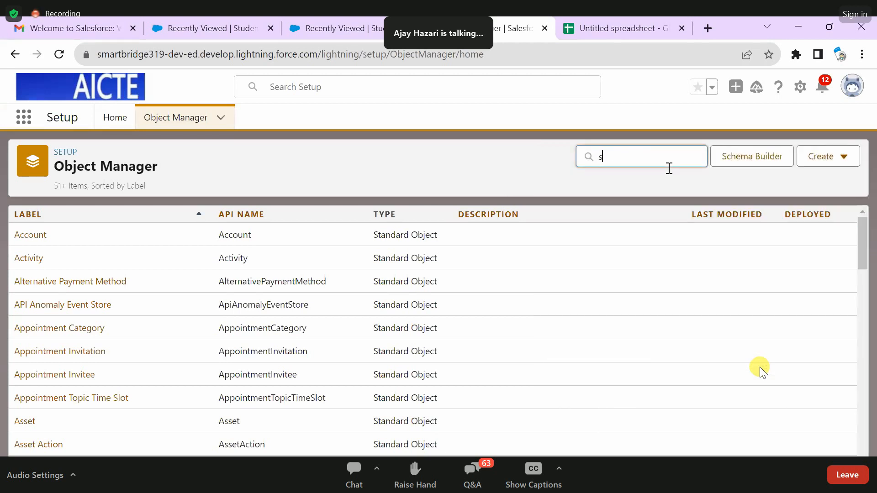
pyautogui.write('tu')
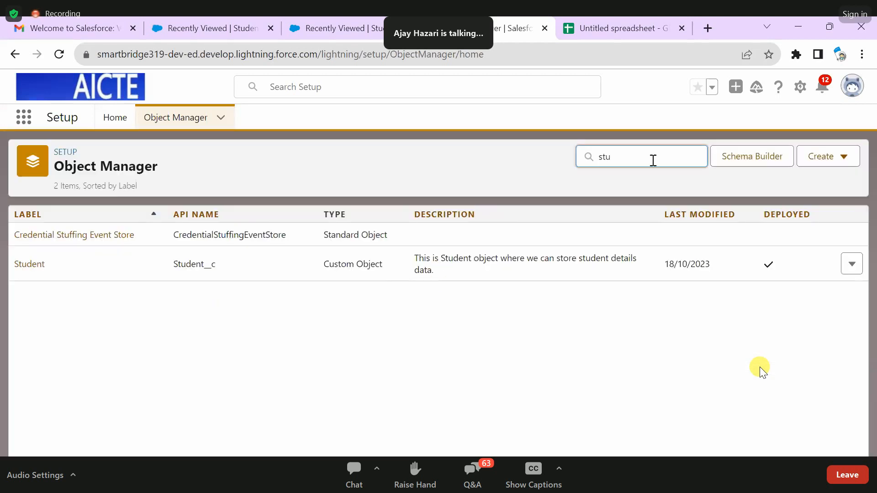
pyautogui.click(33, 266)
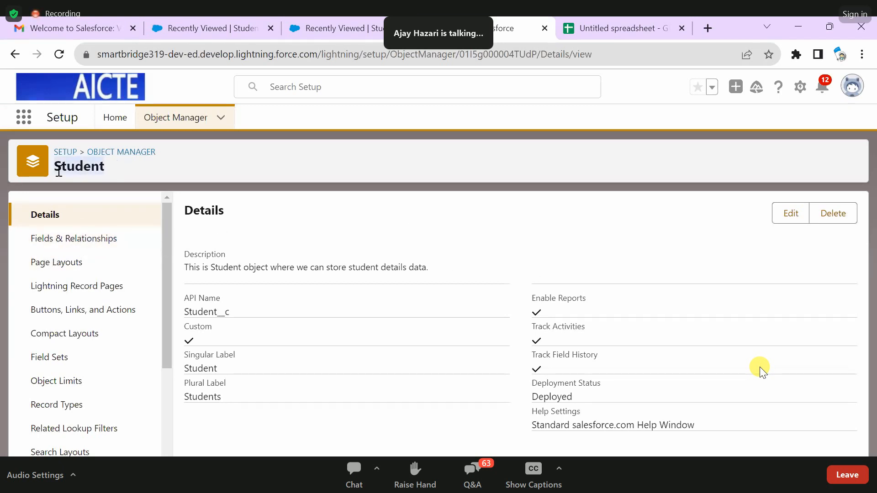
# - Open the Student object's Fields & Relationships and start creating a new custom field
pyautogui.click(104, 237)
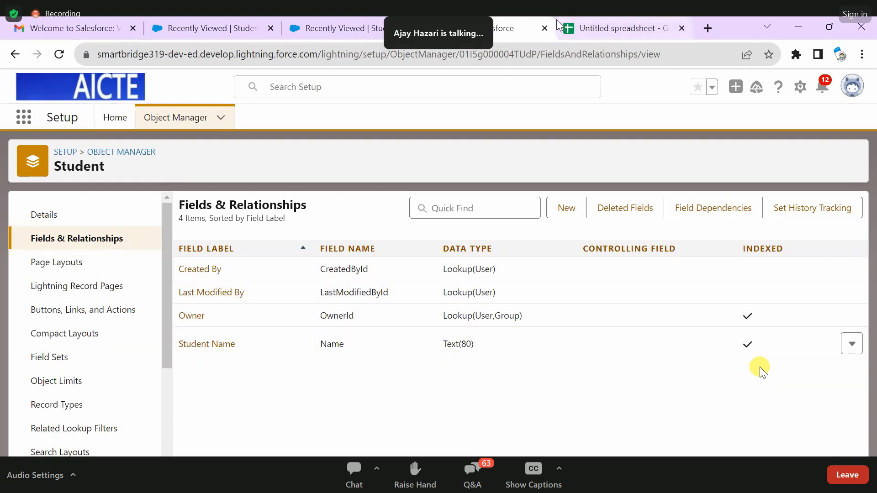
pyautogui.moveTo(558, 25)
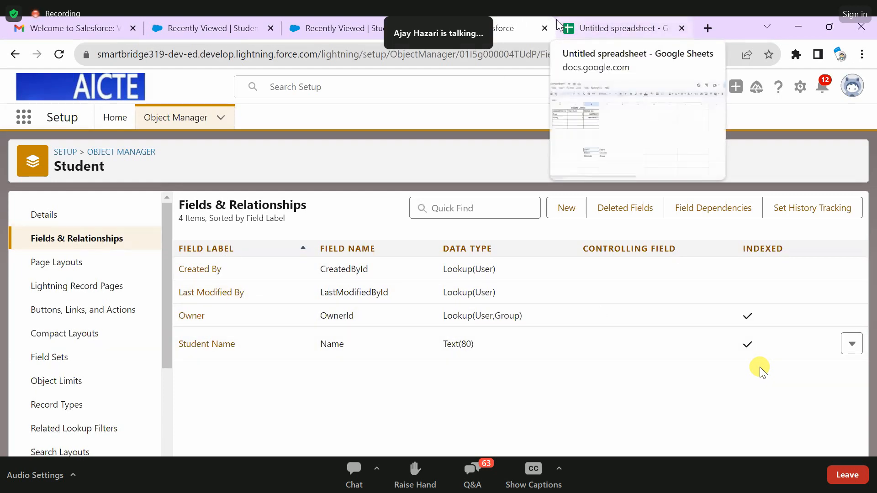
pyautogui.click(567, 214)
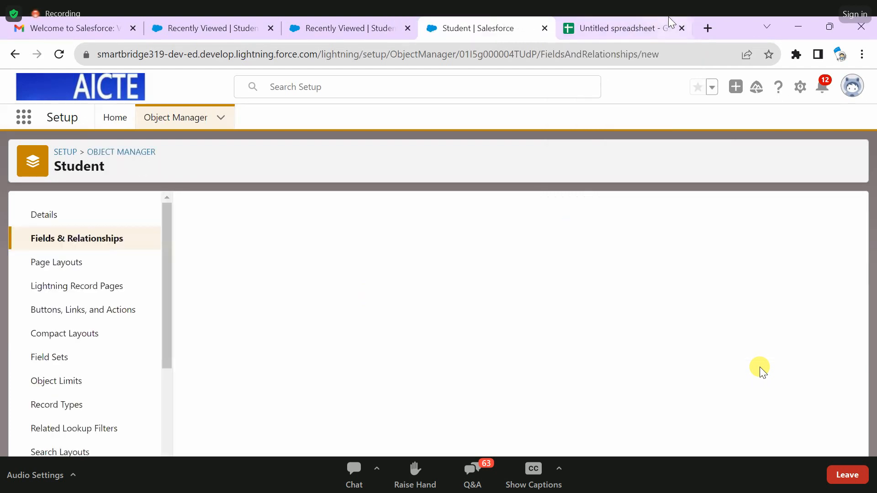
# - Switch to the Google Sheets spreadsheet and examine how fields correspond to columns, using the Roll Num column as the example
pyautogui.click(668, 18)
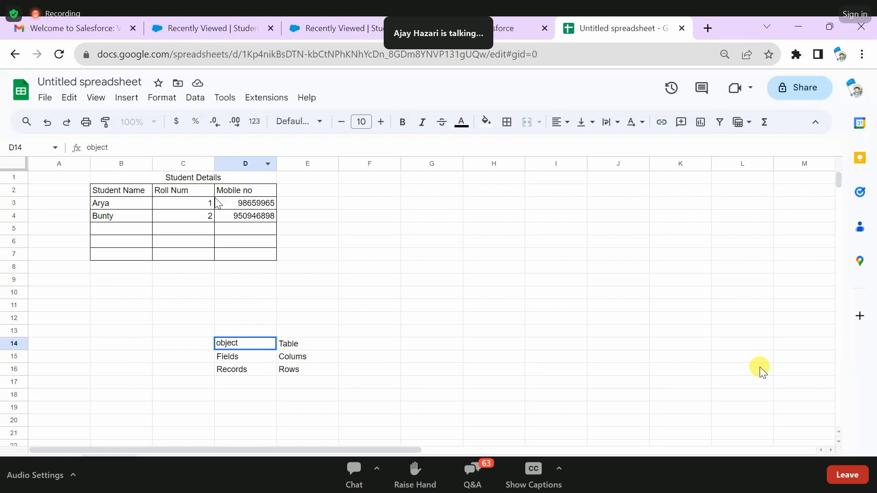
pyautogui.click(281, 358)
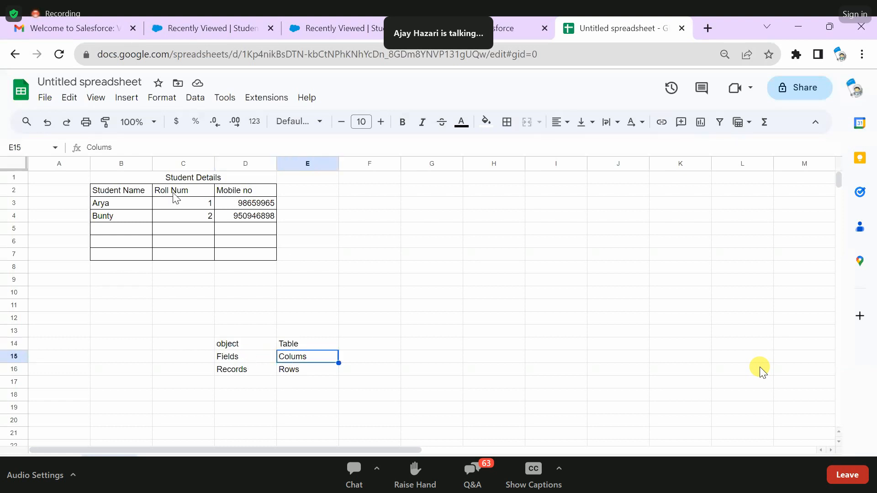
pyautogui.moveTo(201, 201); pyautogui.dragTo(211, 272)
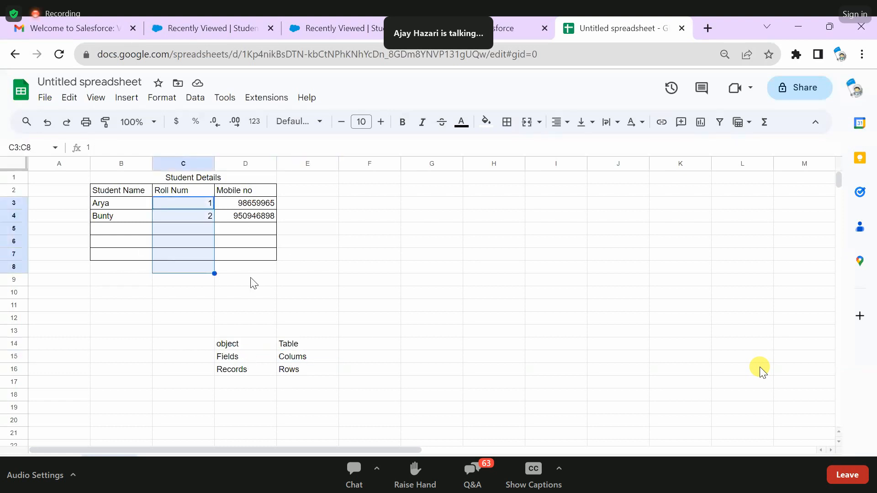
pyautogui.click(323, 271)
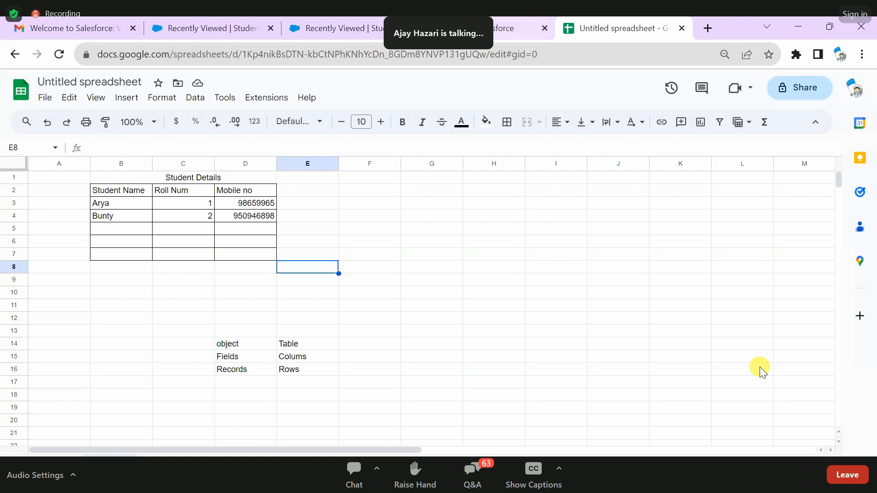
# - Return to the Student object's New Custom Field page in Salesforce and examine the available data types
pyautogui.click(512, 29)
pyautogui.moveTo(105, 174); pyautogui.dragTo(49, 169)
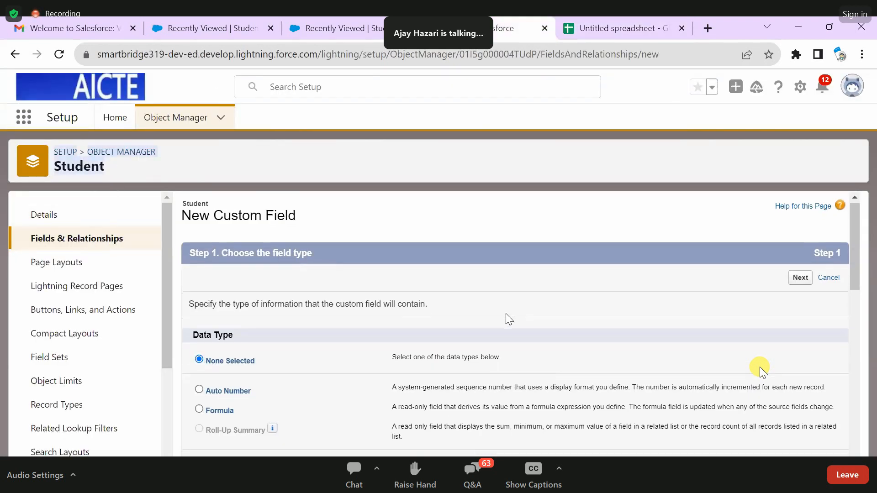
pyautogui.scroll(-5, 506, 314)
pyautogui.scroll(5, 506, 313)
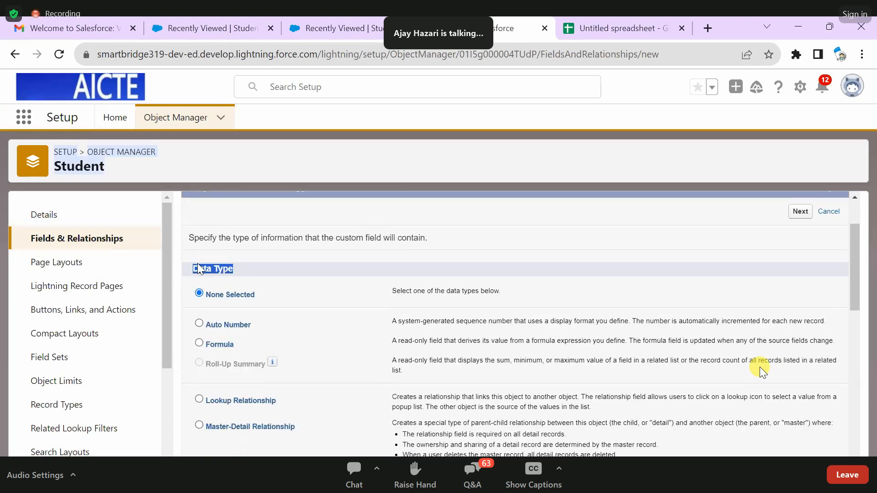
pyautogui.click(354, 266)
pyautogui.scroll(-2, 333, 261)
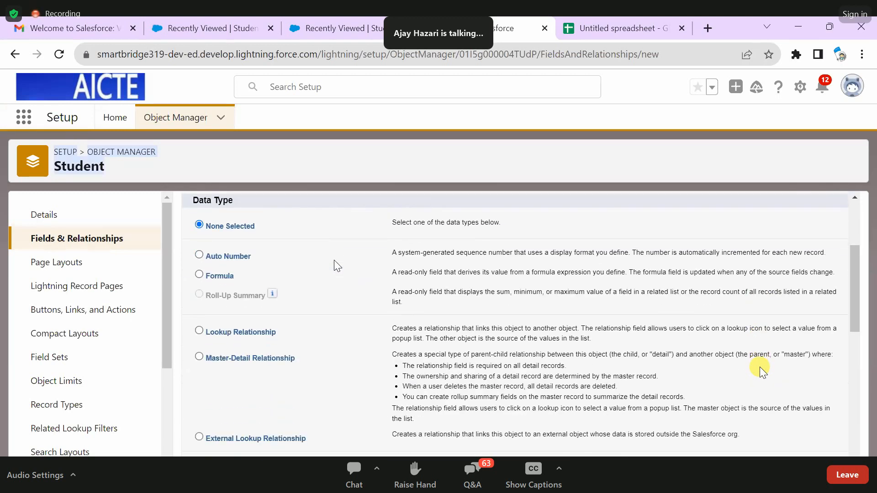
pyautogui.scroll(-2, 334, 261)
pyautogui.scroll(4, 230, 313)
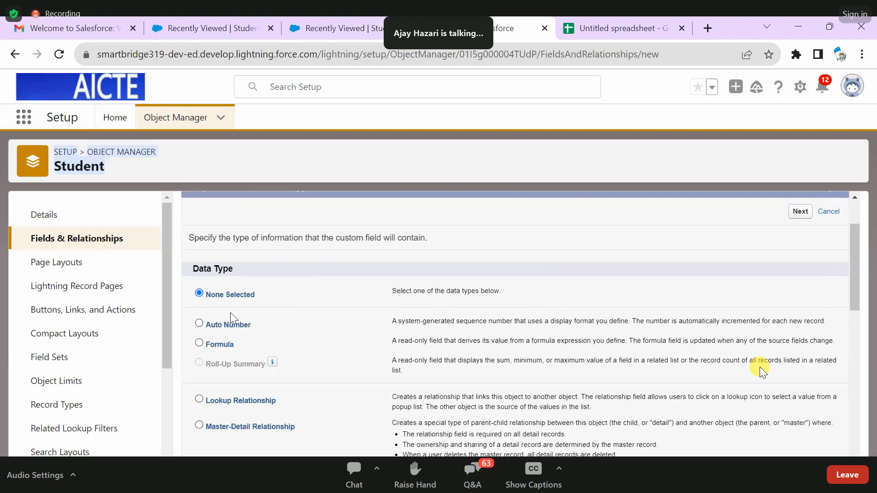
pyautogui.scroll(-6, 312, 347)
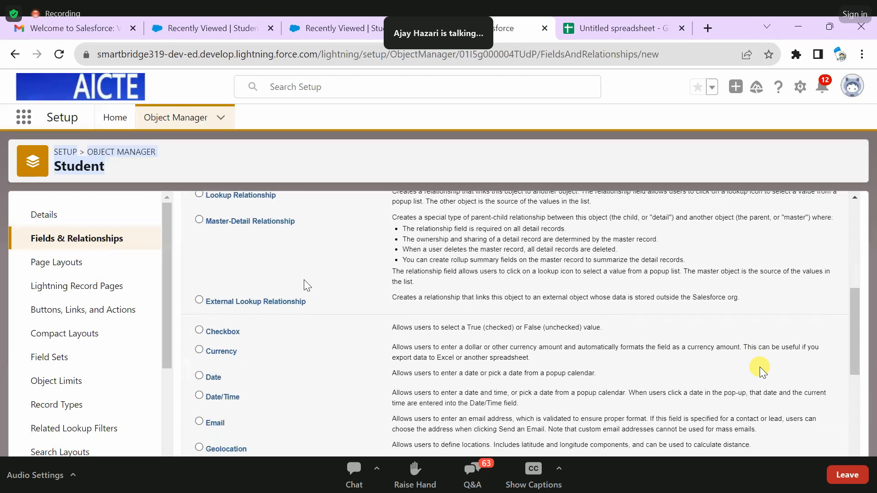
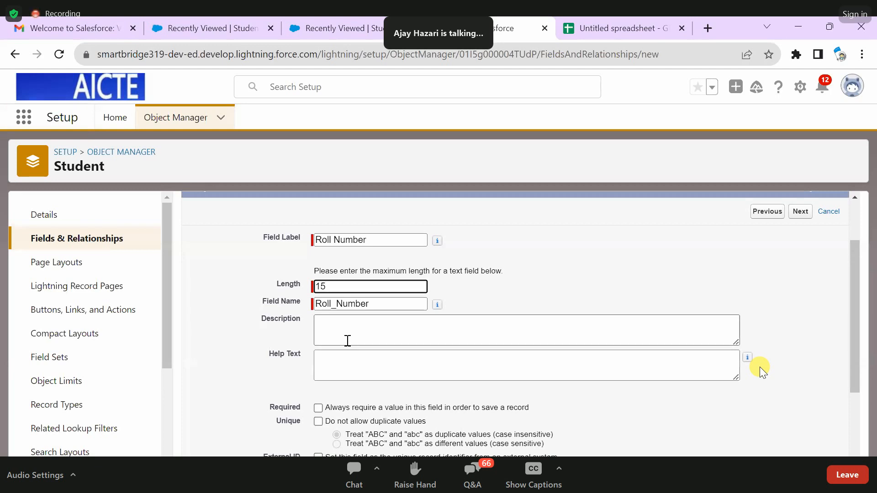
# - Enter "This Field allows user to enter student roll number." as the Roll Number field's description
pyautogui.click(348, 339)
pyautogui.write('This')
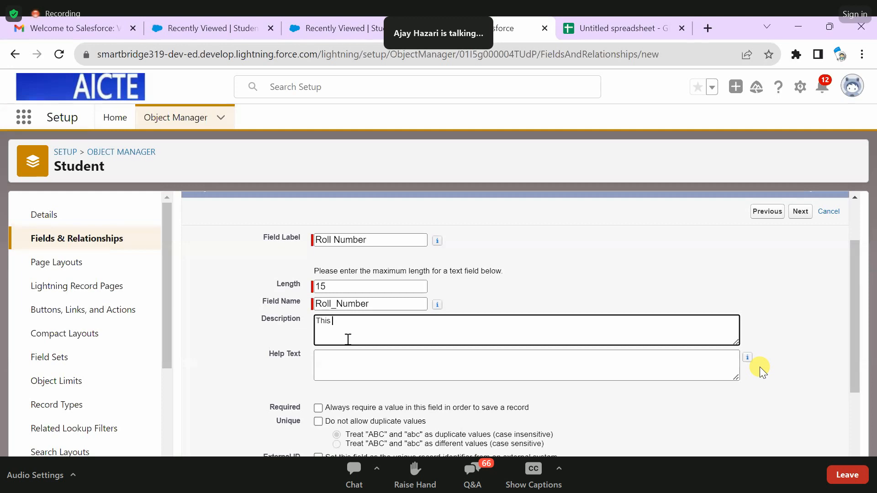
pyautogui.write(' is Field allows user to ')
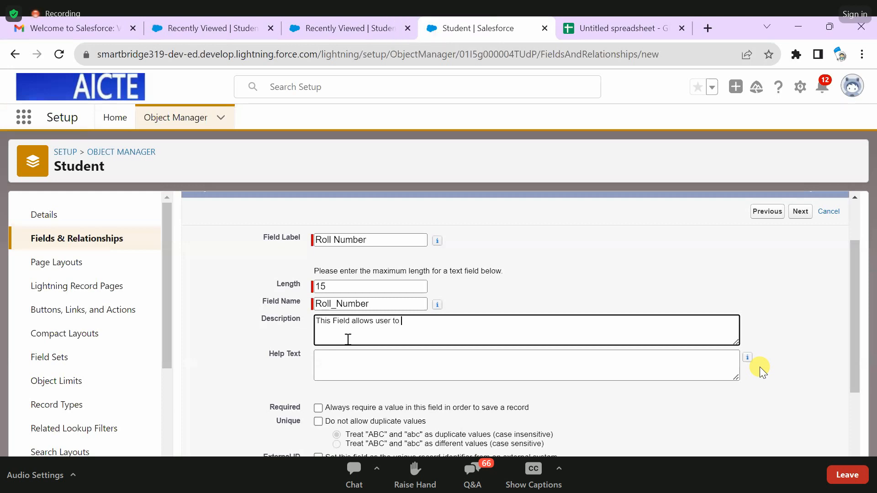
pyautogui.write('enter stu')
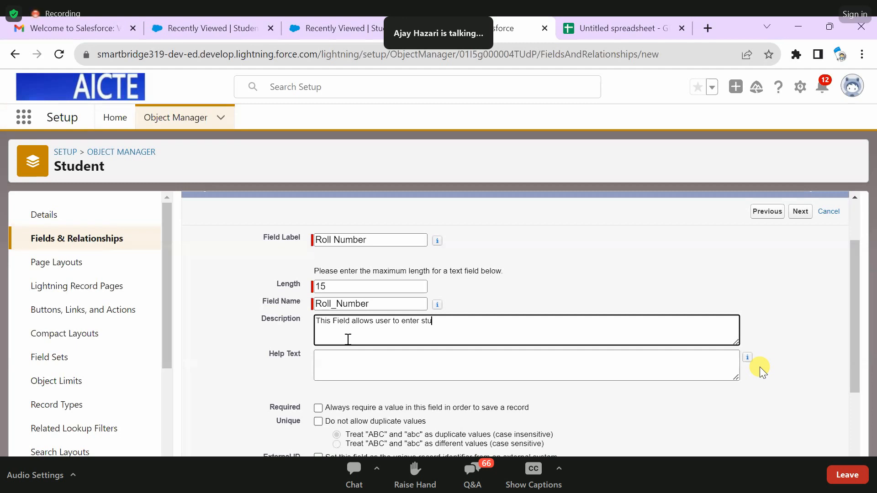
pyautogui.write('dent')
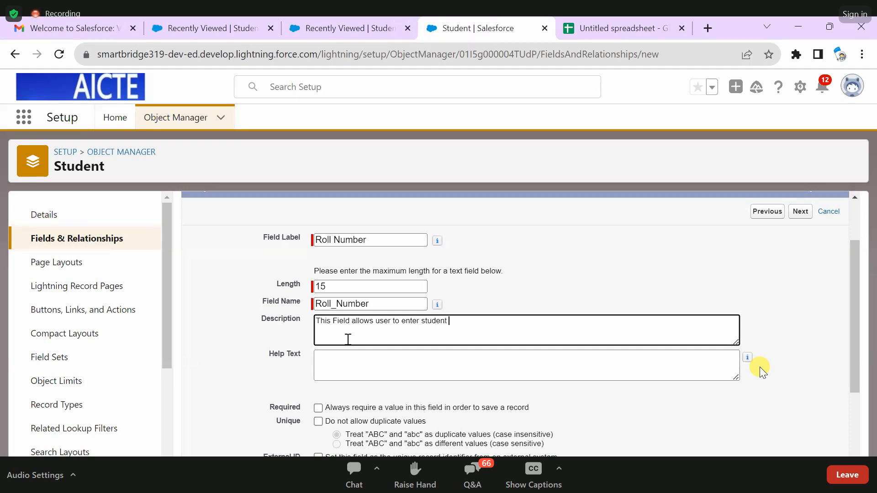
pyautogui.write(' roll numbe')
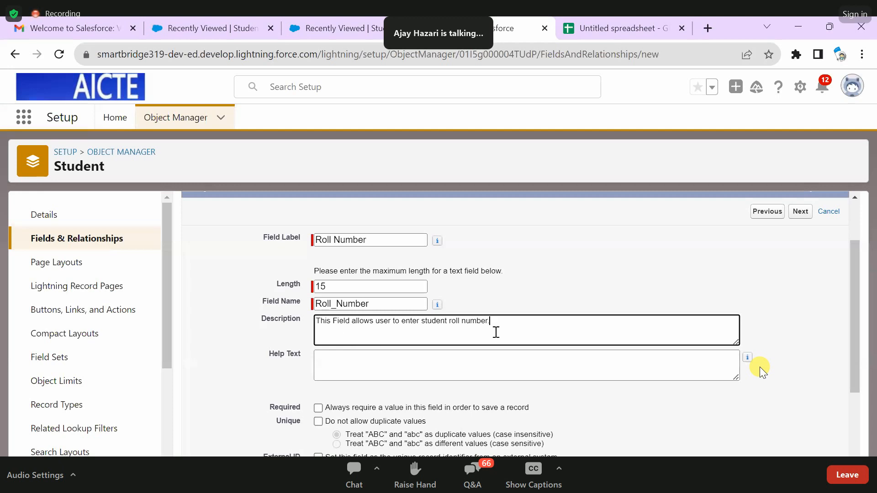
pyautogui.write('r')
# - Make the Roll Number field required so that a record cannot be saved without a value
pyautogui.scroll(-3, 760, 367)
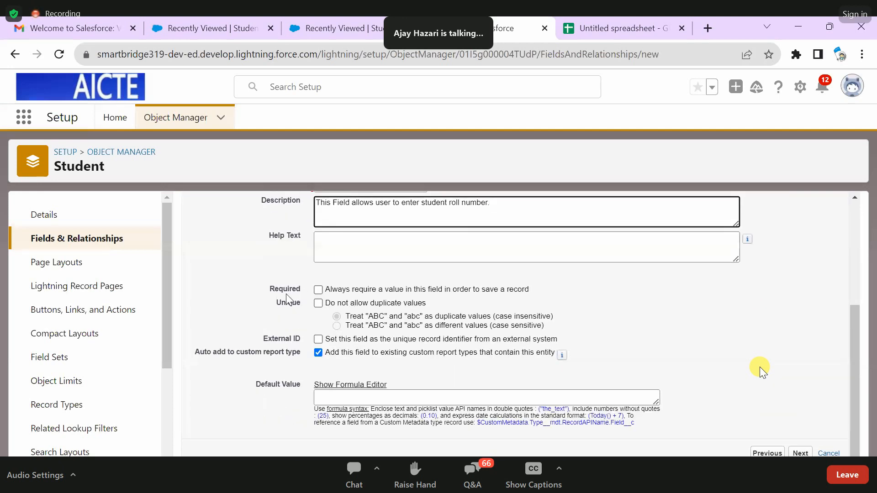
pyautogui.moveTo(269, 284); pyautogui.dragTo(323, 289)
pyautogui.click(324, 273)
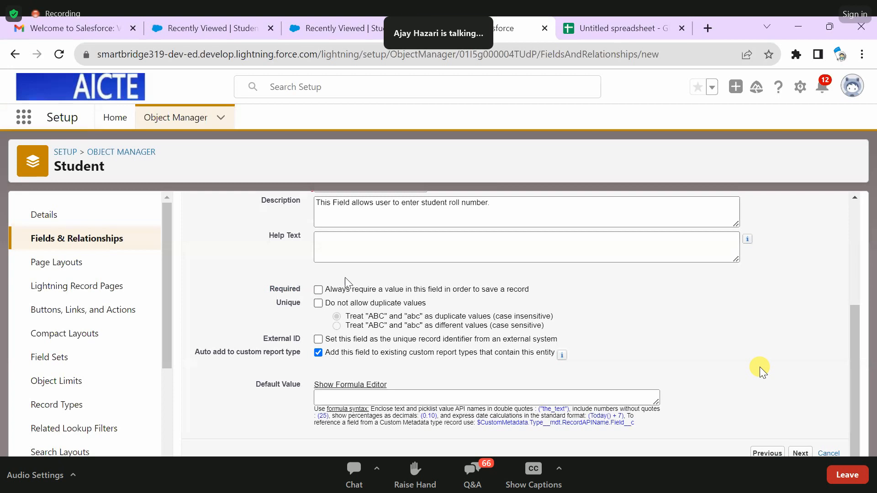
pyautogui.click(319, 290)
# - Examine the Roll Number field's details, including its label, length, name, description and the required and unique options
pyautogui.scroll(4, 452, 312)
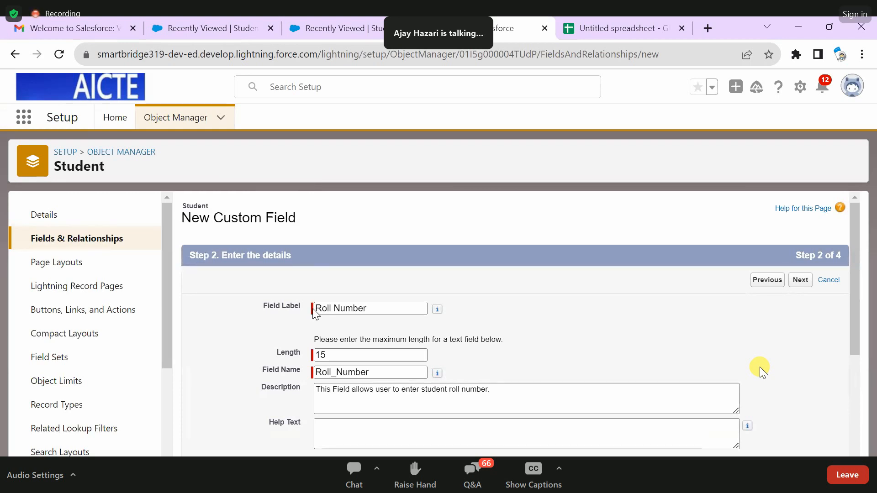
pyautogui.scroll(-2, 315, 311)
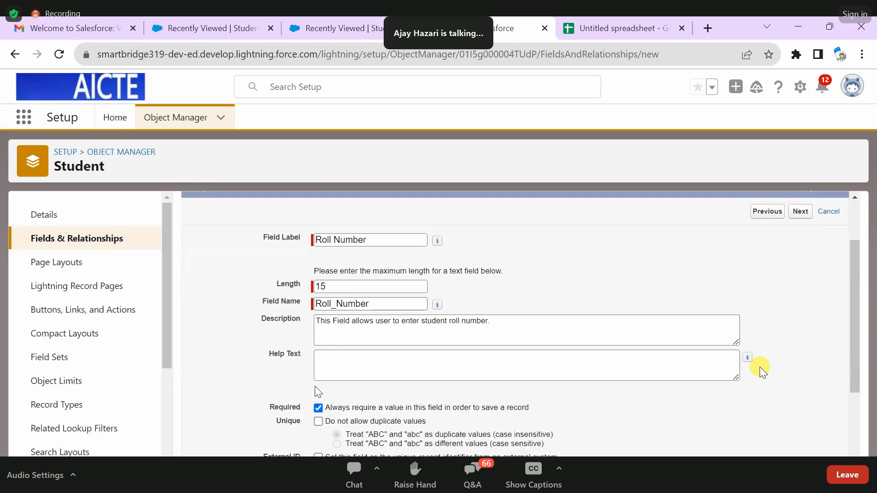
pyautogui.scroll(-2, 317, 388)
pyautogui.scroll(2, 371, 262)
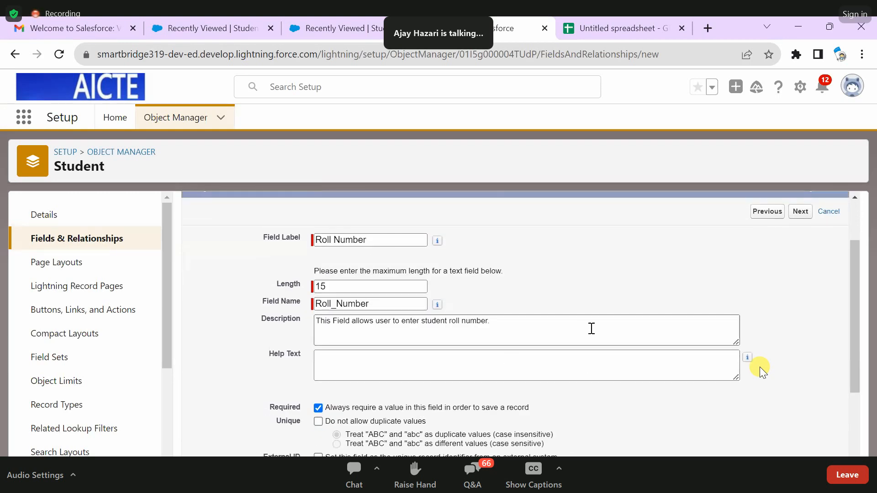
pyautogui.scroll(-2, 582, 331)
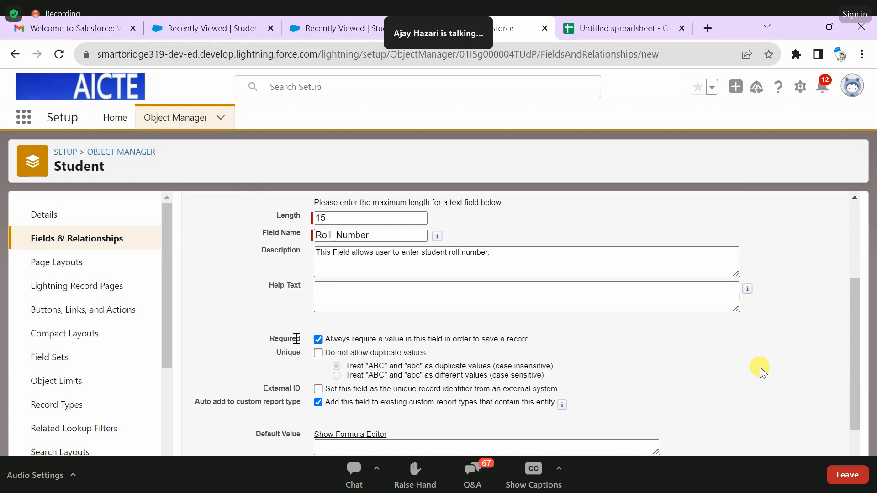
pyautogui.scroll(2, 368, 313)
pyautogui.scroll(-1, 345, 283)
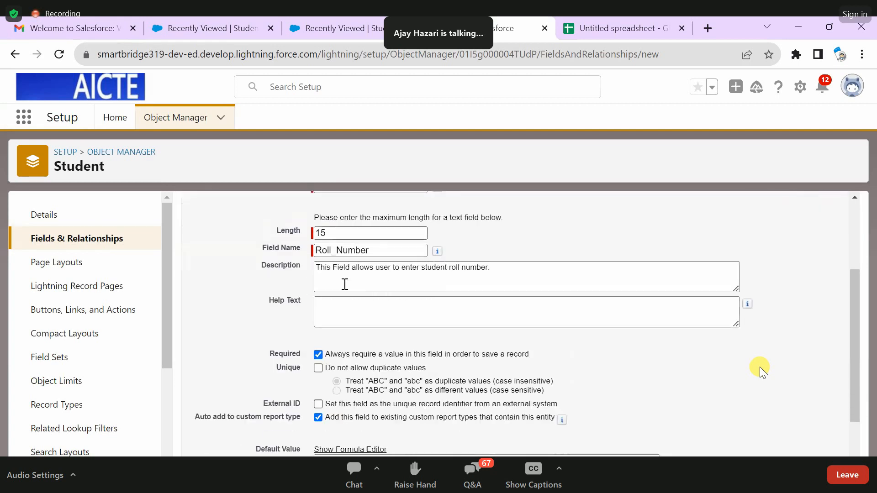
pyautogui.scroll(-2, 345, 284)
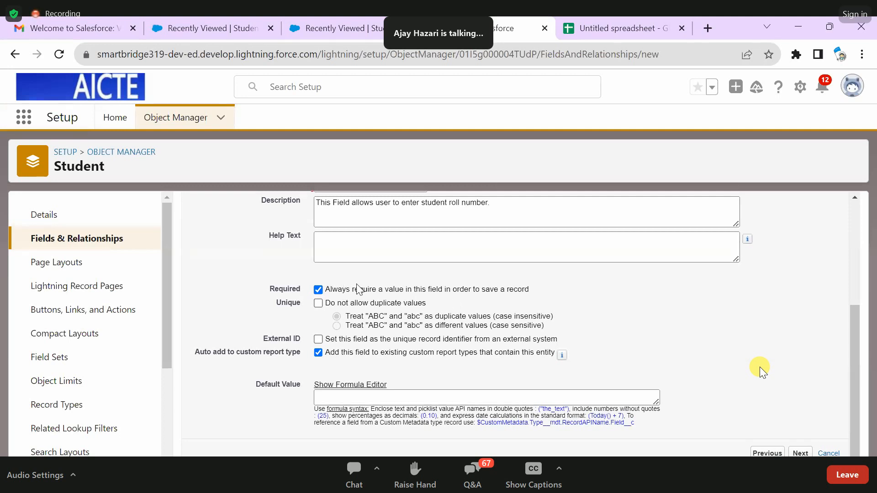
pyautogui.scroll(3, 356, 289)
pyautogui.scroll(-1, 353, 303)
pyautogui.scroll(-3, 353, 303)
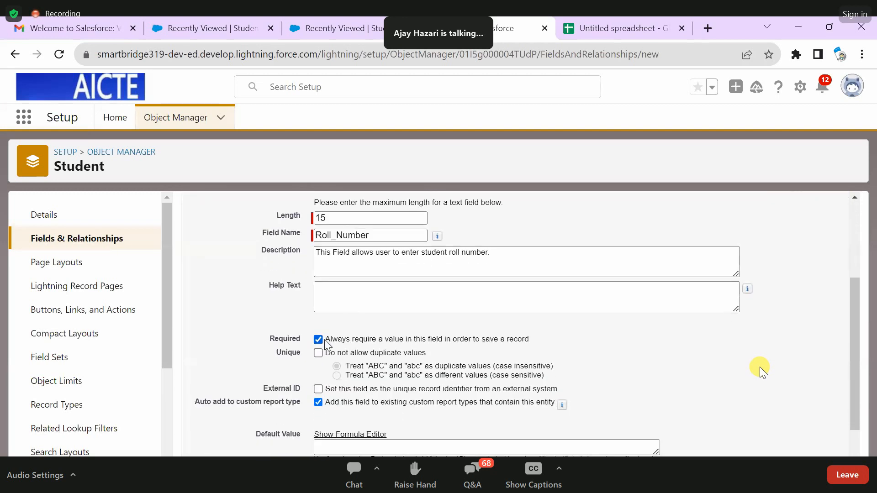
pyautogui.scroll(-2, 403, 335)
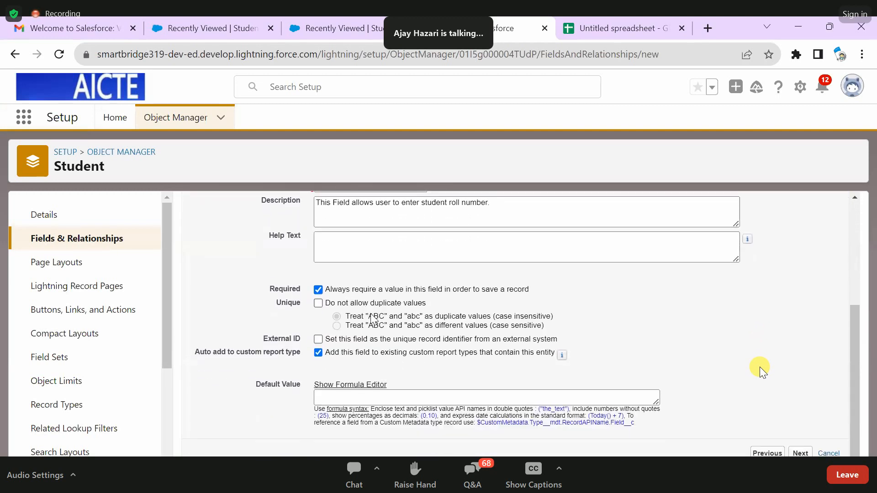
# - Keep the default field-level security for the Roll Number field and save it on the Student Layout
pyautogui.click(807, 452)
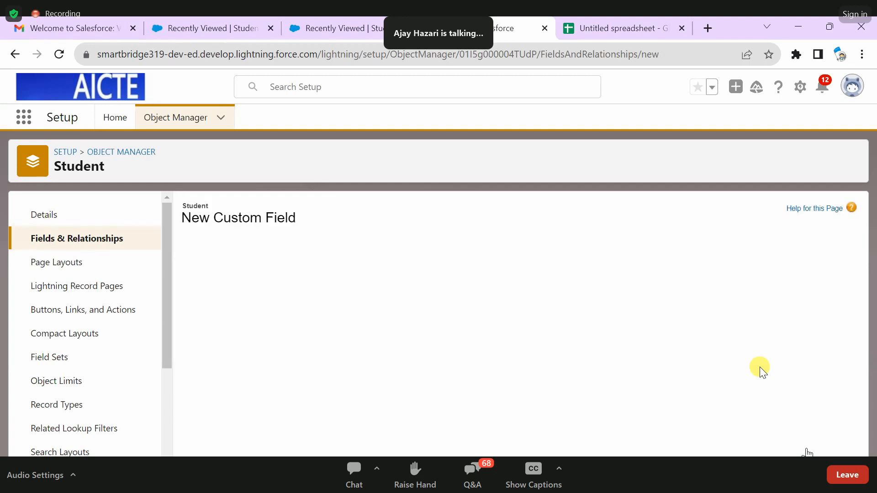
pyautogui.scroll(-1, 598, 313)
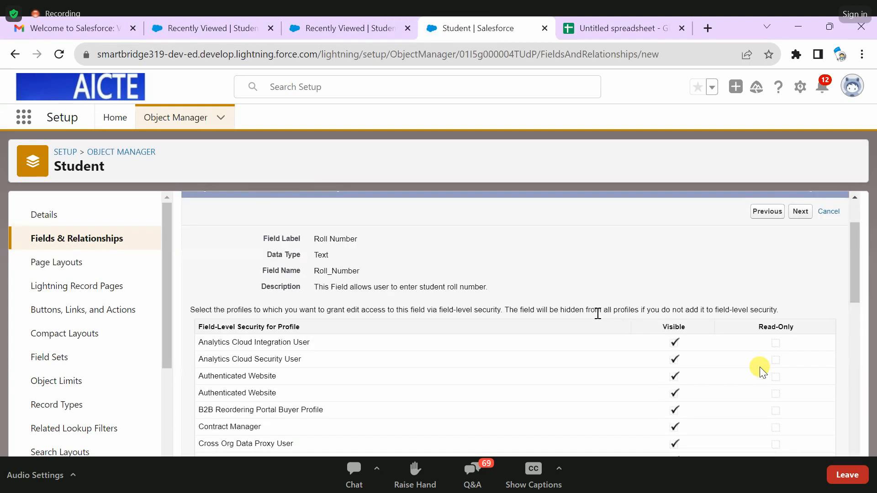
pyautogui.scroll(1, 599, 315)
pyautogui.scroll(-2, 600, 314)
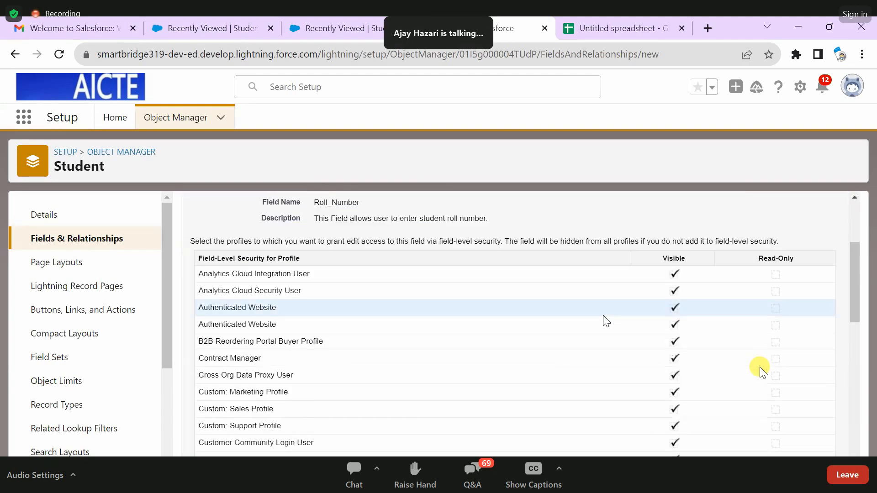
pyautogui.scroll(2, 611, 337)
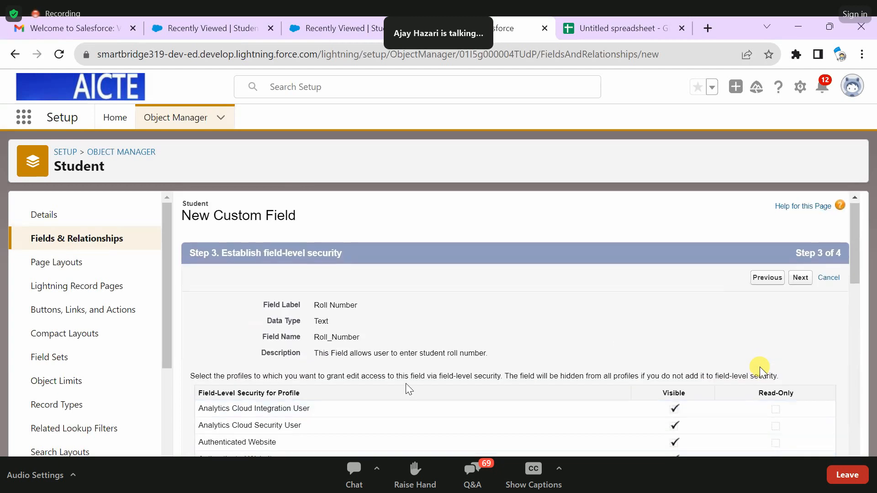
pyautogui.scroll(-4, 314, 323)
pyautogui.scroll(4, 322, 406)
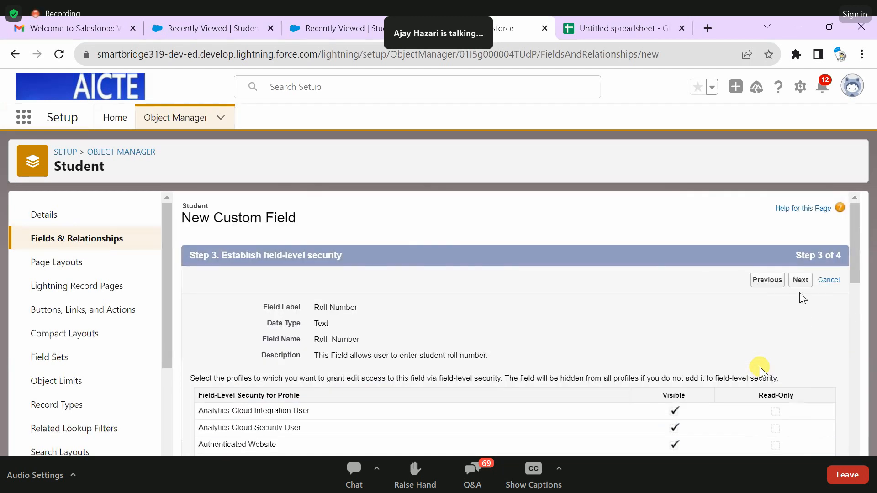
pyautogui.click(800, 280)
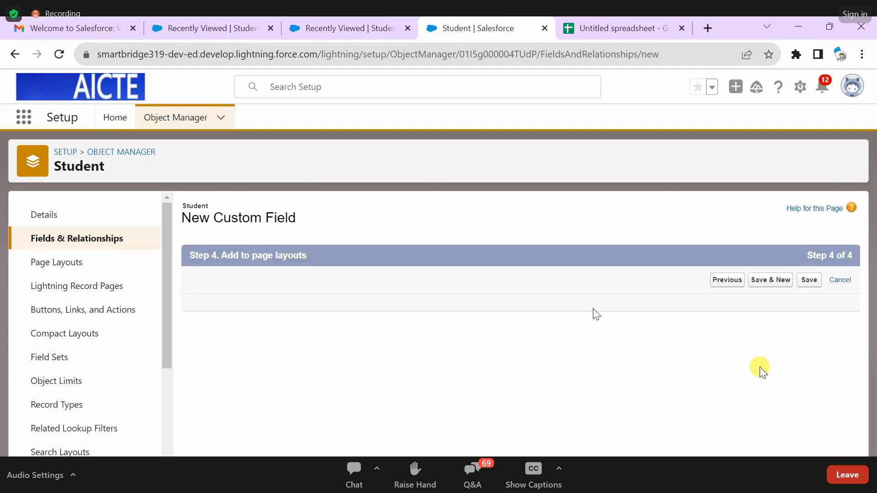
pyautogui.scroll(-1, 528, 309)
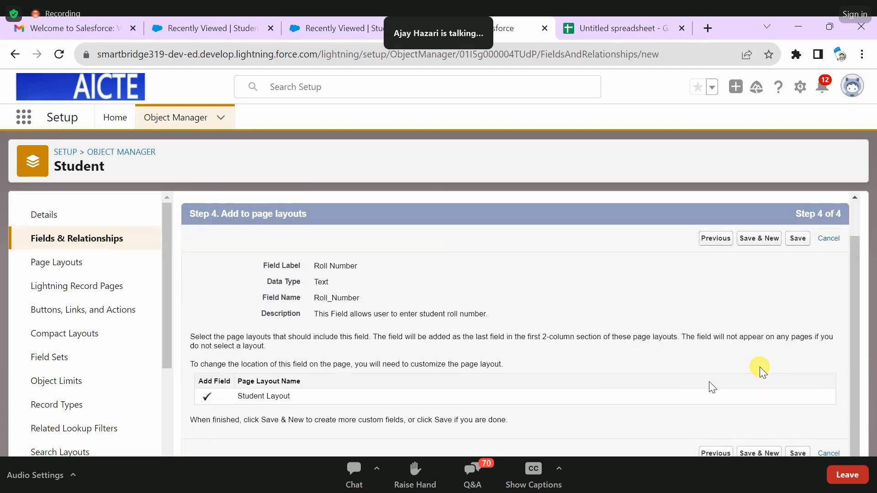
pyautogui.click(798, 454)
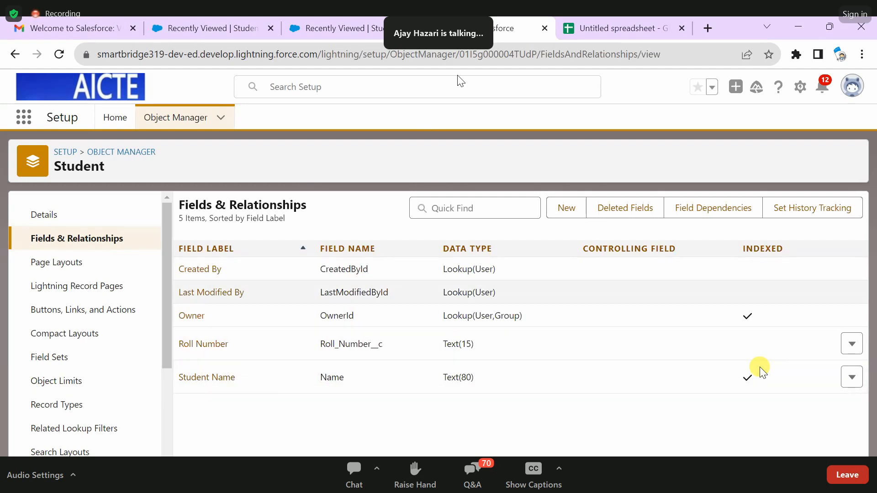
# - Close the duplicate Students list browser tab and switch to the remaining Students list
pyautogui.click(354, 22)
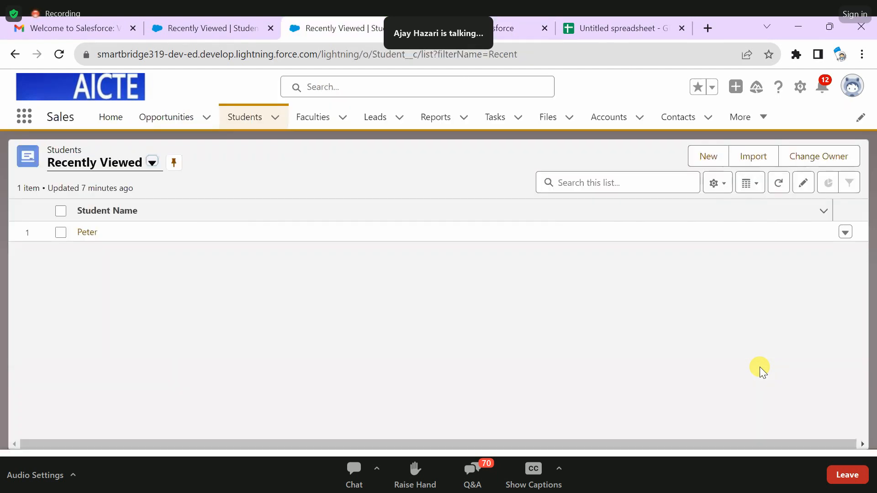
pyautogui.hotkey('ctrl', 'w')
pyautogui.click(242, 22)
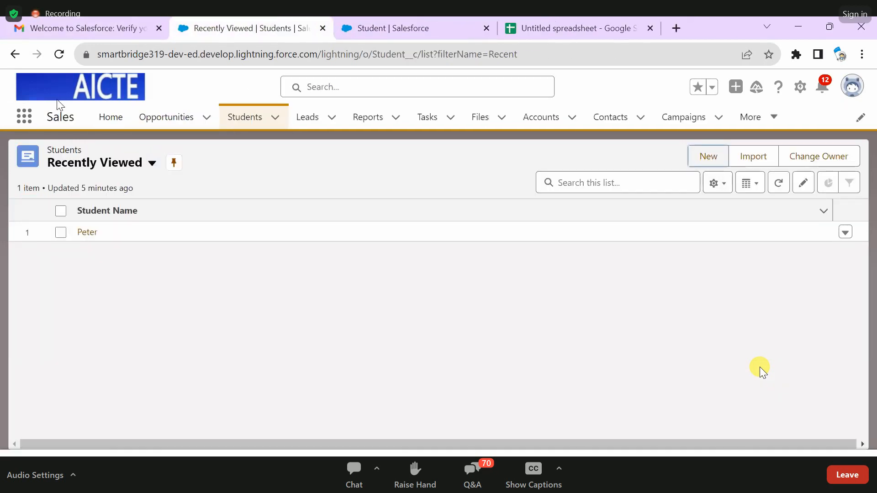
# - Compare the Setup page with the Sales app's Students list, reload the list, and return to Setup
pyautogui.click(372, 28)
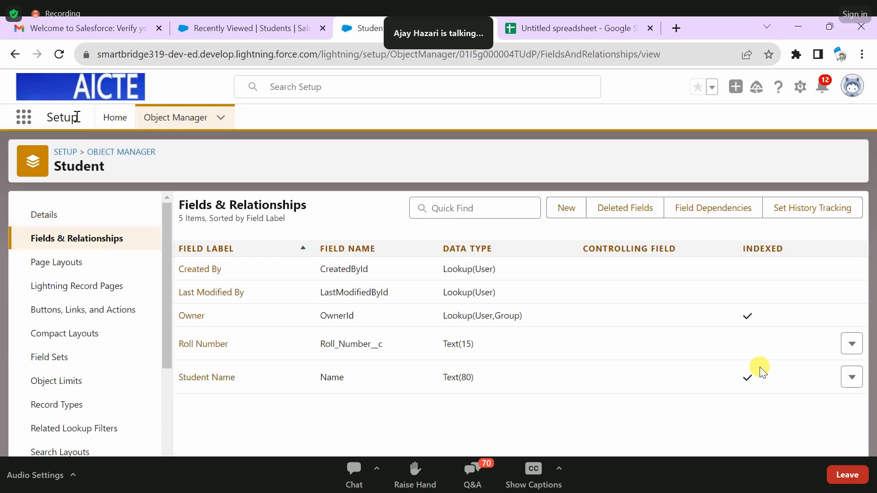
pyautogui.moveTo(79, 117); pyautogui.dragTo(25, 118)
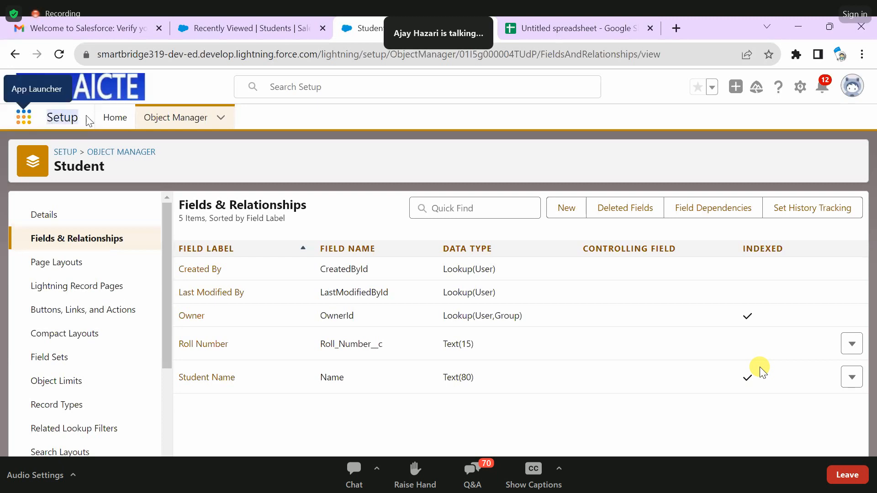
pyautogui.click(279, 23)
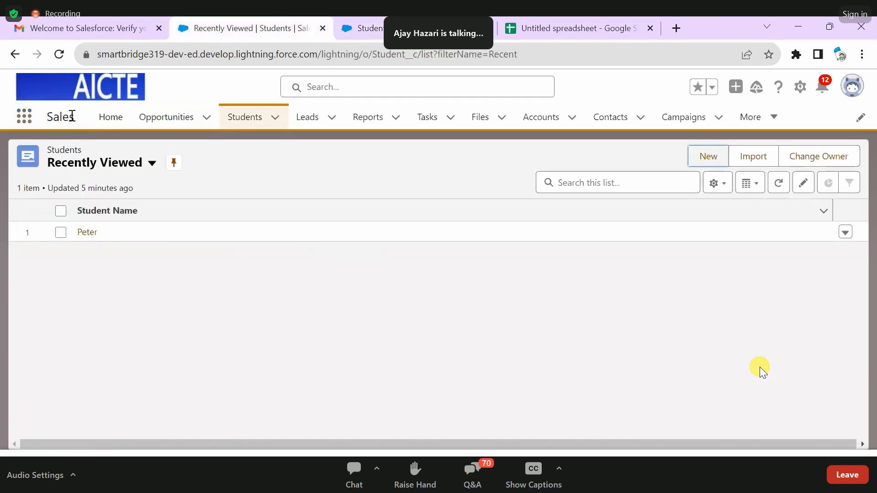
pyautogui.click(188, 79)
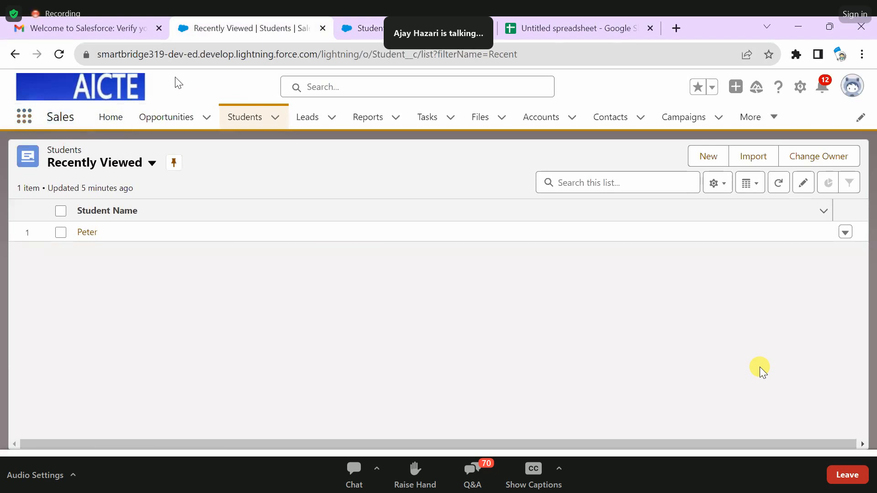
pyautogui.click(59, 55)
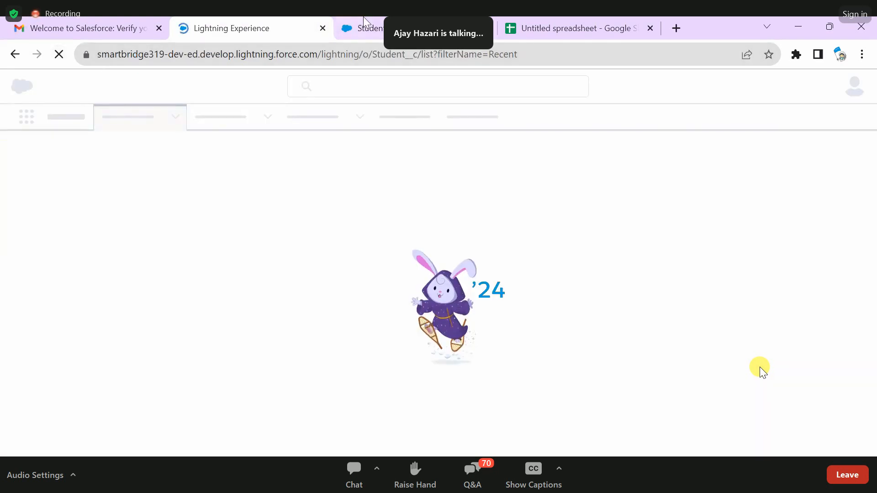
pyautogui.click(397, 28)
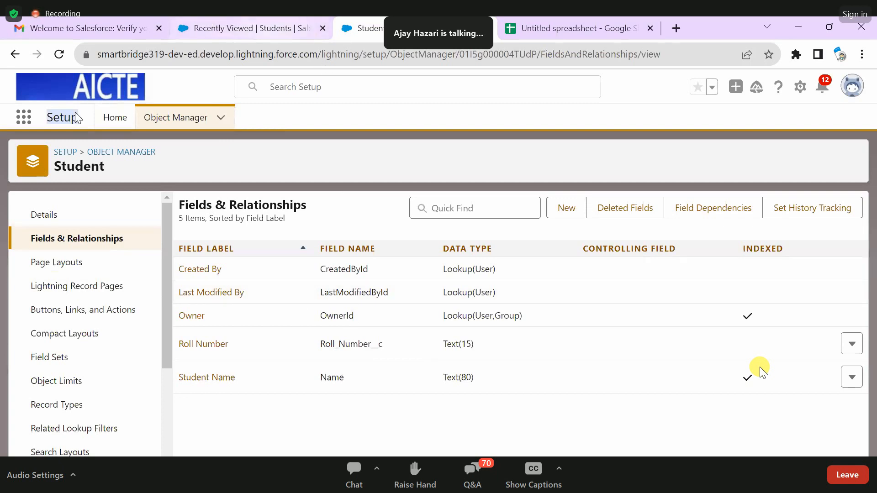
# - Search the available apps for "sales", open the Sales app in place of the spare Students browser tab, and show its Students list
pyautogui.click(24, 119)
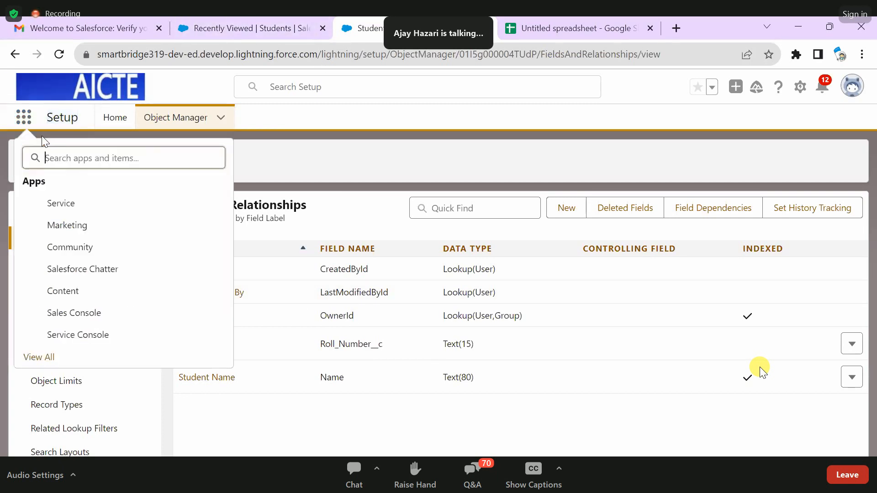
pyautogui.write('sales')
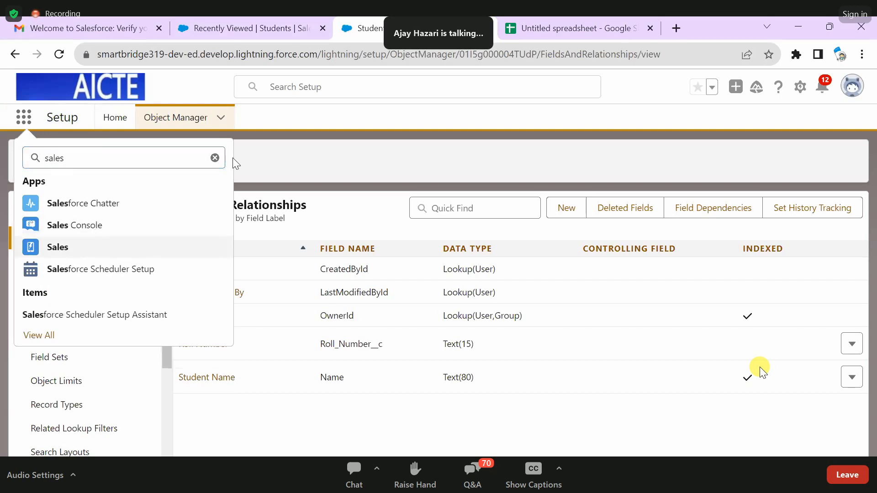
pyautogui.click(73, 249)
pyautogui.click(323, 28)
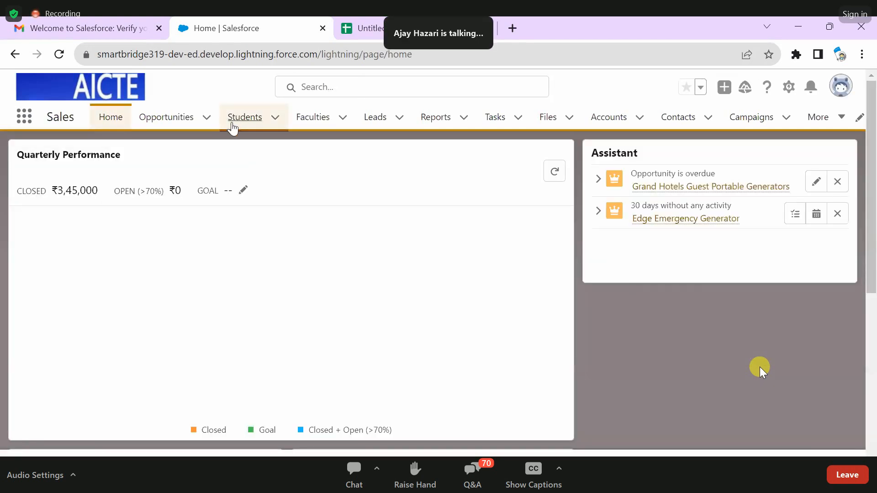
pyautogui.click(231, 124)
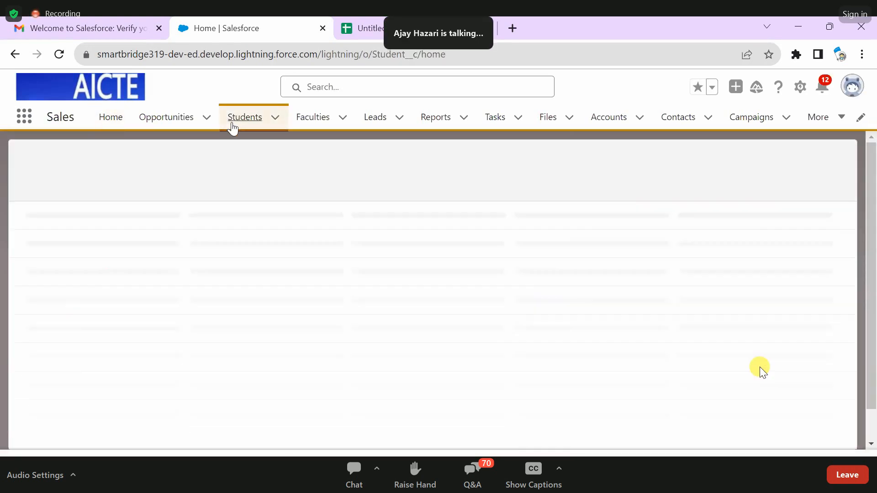
# - Check the fields in a new student record form, close it without saving, and reload the Students list
pyautogui.click(711, 158)
pyautogui.click(720, 153)
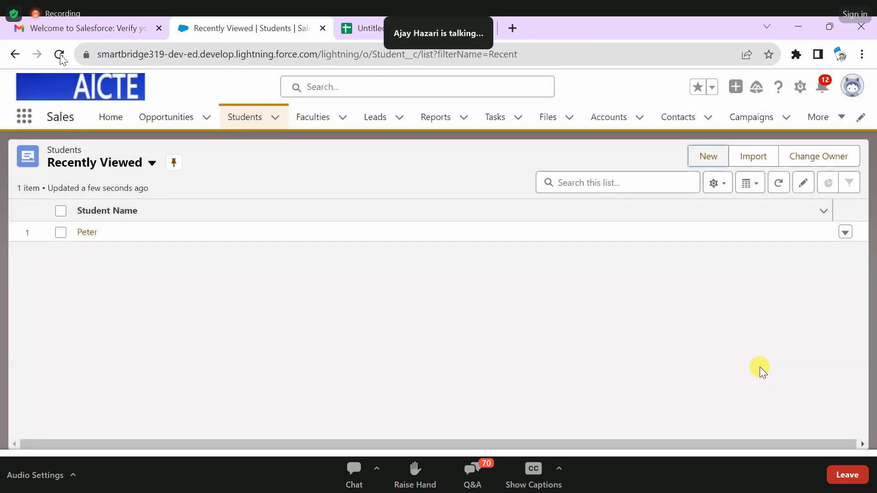
pyautogui.click(60, 54)
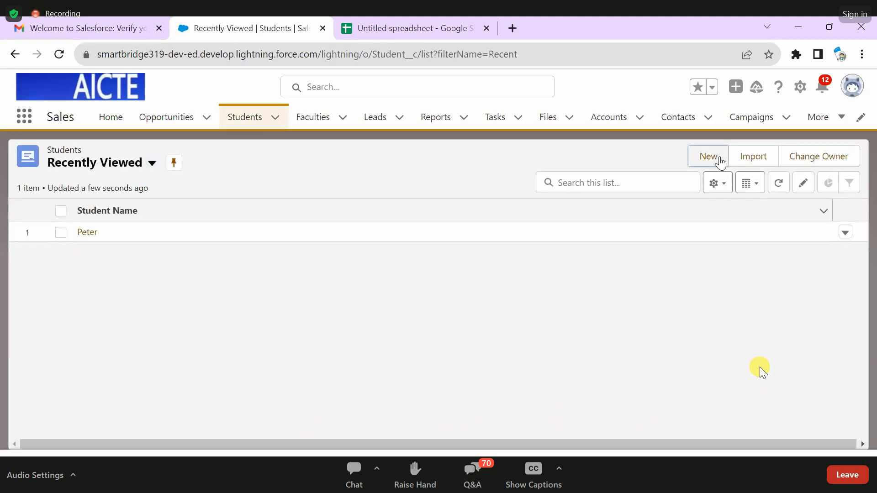
# - Inspect the required Roll Number field in the reloaded New Student form, and close the form without saving
pyautogui.click(718, 158)
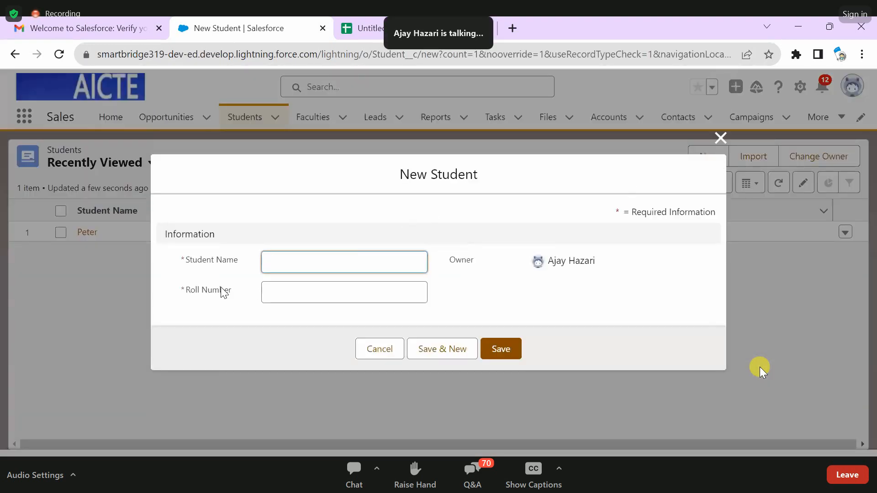
pyautogui.click(228, 291)
pyautogui.click(215, 313)
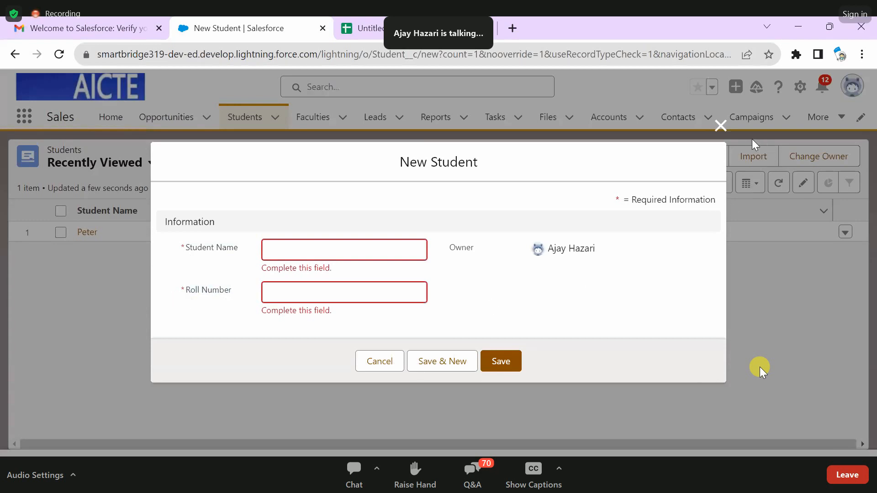
pyautogui.click(722, 130)
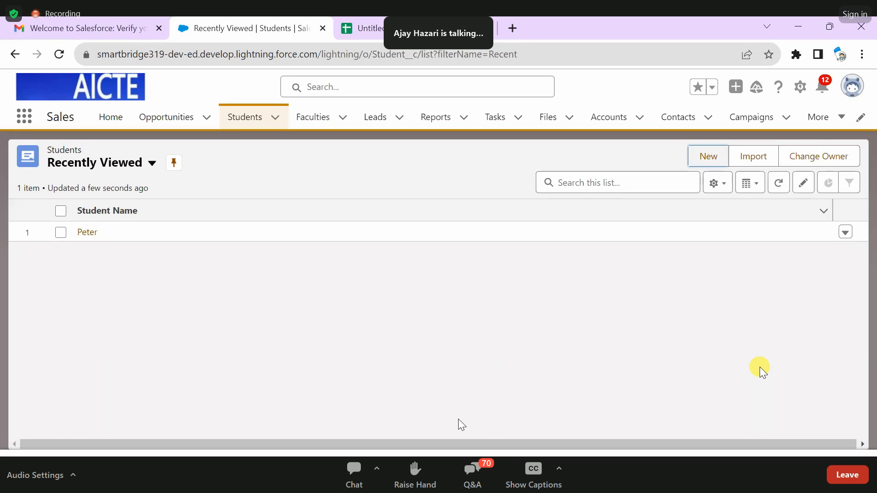
# - Start a ten-minute countdown by searching Google for "10min timer" in a new browser tab
pyautogui.click(519, 27)
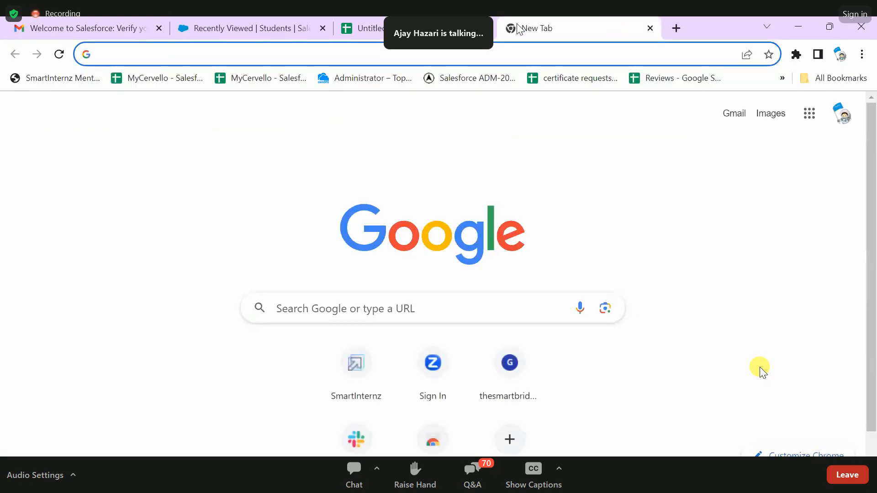
pyautogui.write('10')
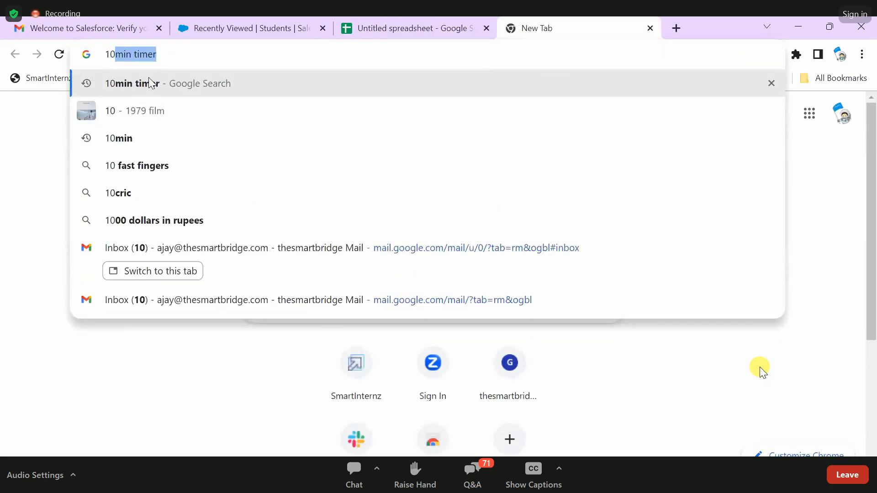
pyautogui.press('Return')
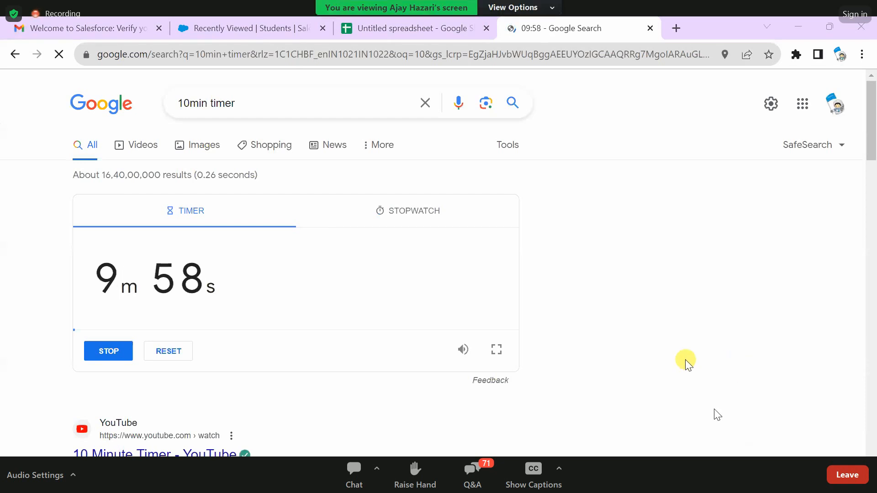
pyautogui.doubleClick(673, 399)
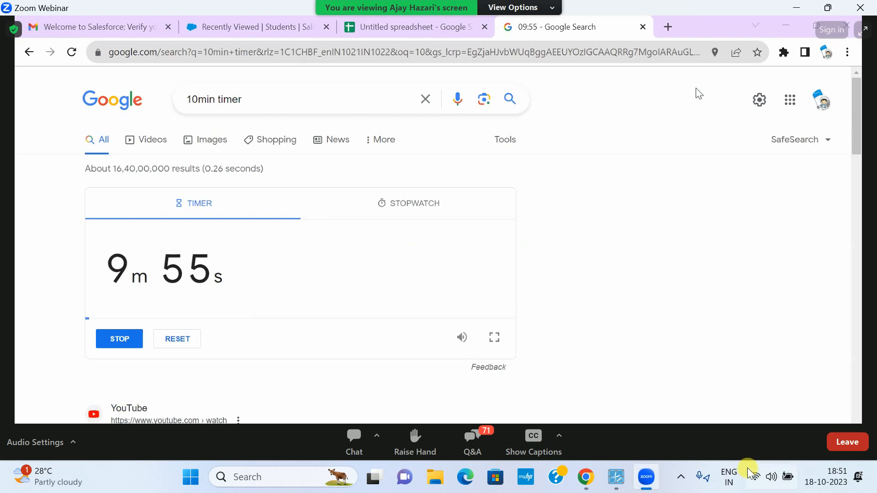
pyautogui.click(628, 486)
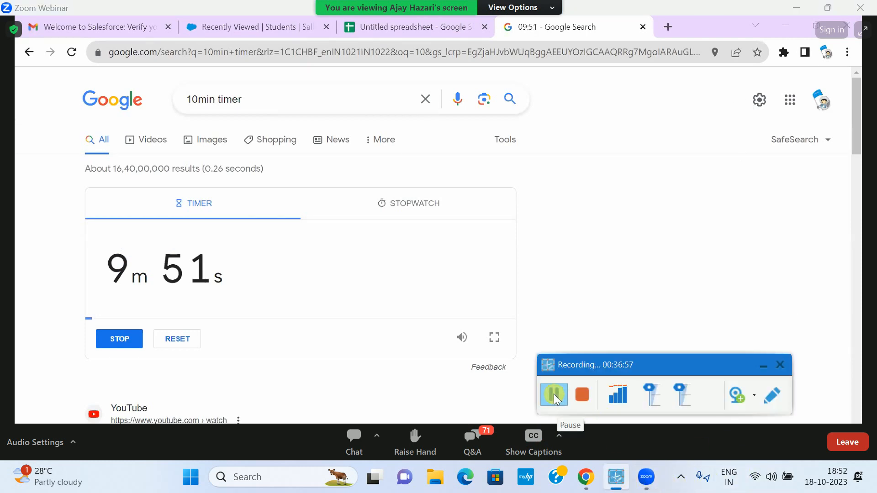
pyautogui.click(554, 394)
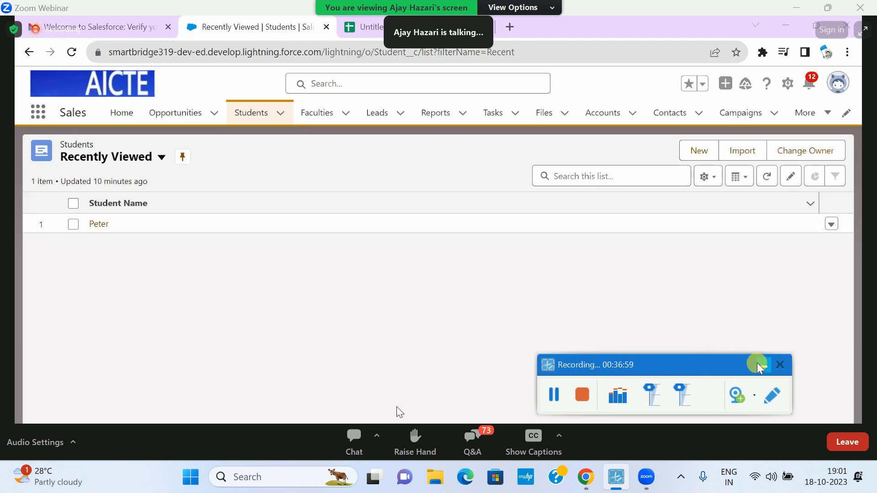
pyautogui.click(762, 364)
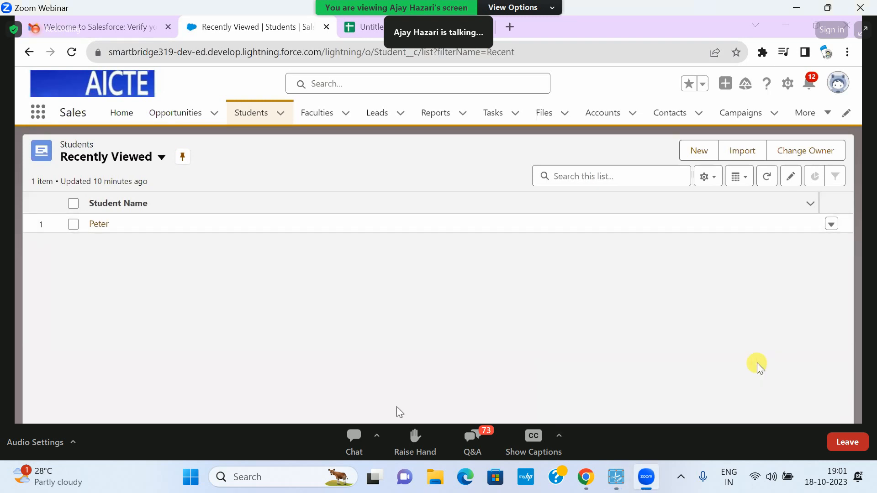
pyautogui.doubleClick(757, 366)
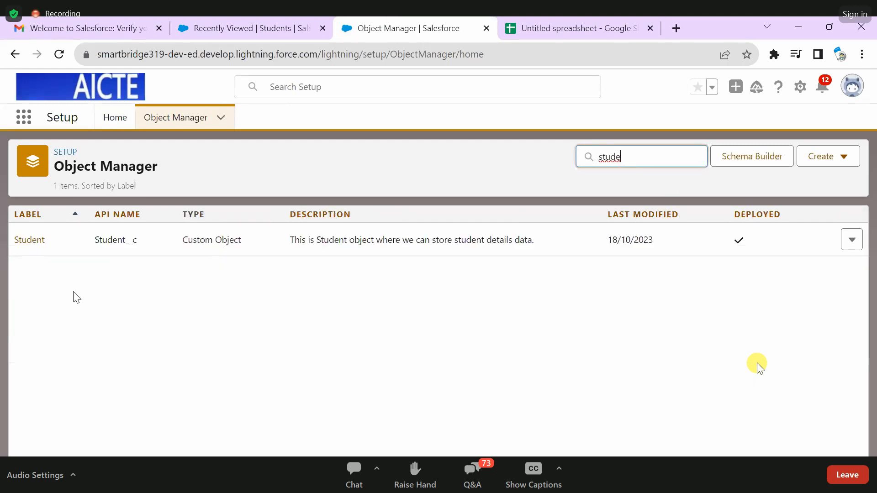
# - Begin a new custom field in the Student object's Fields & Relationships and review the available data types
pyautogui.click(25, 240)
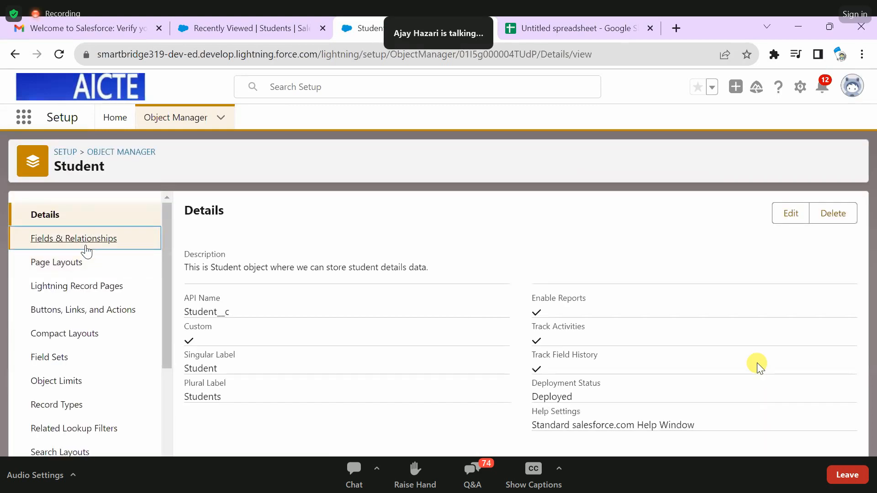
pyautogui.click(86, 250)
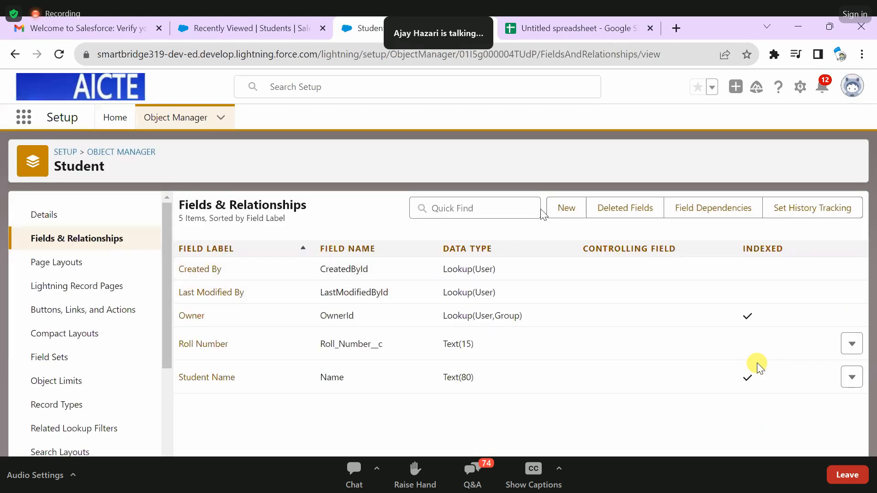
pyautogui.click(564, 210)
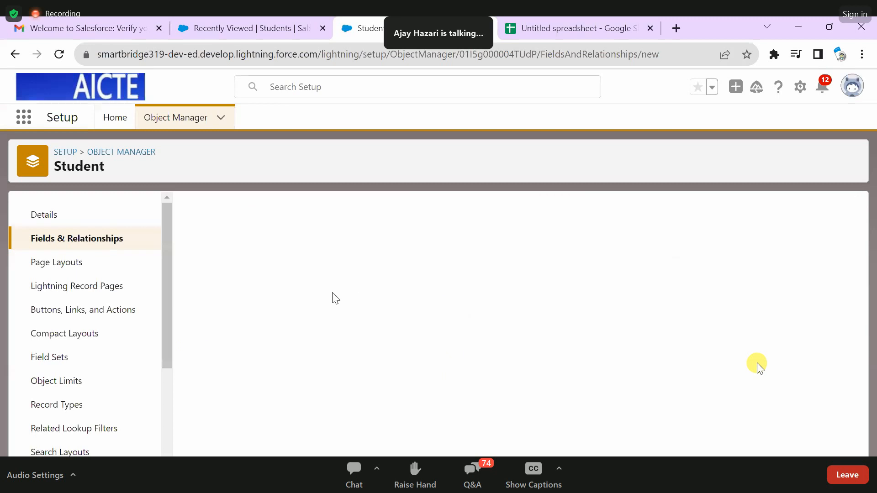
pyautogui.scroll(-3, 361, 335)
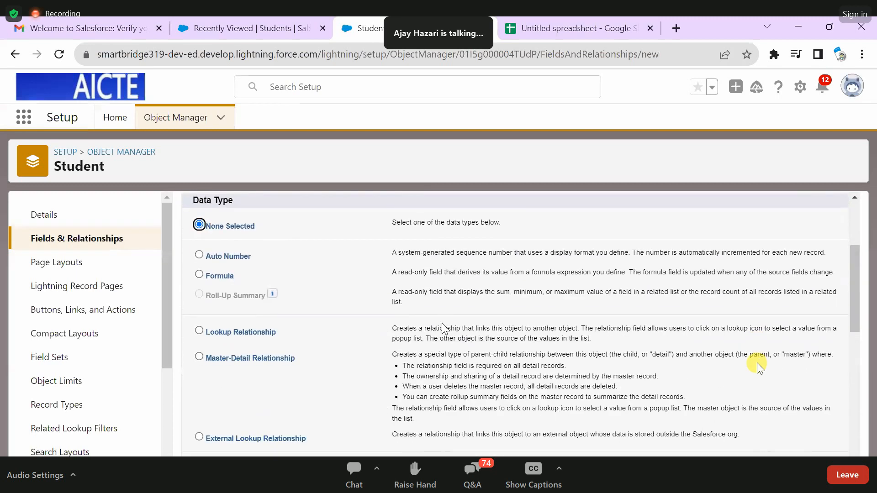
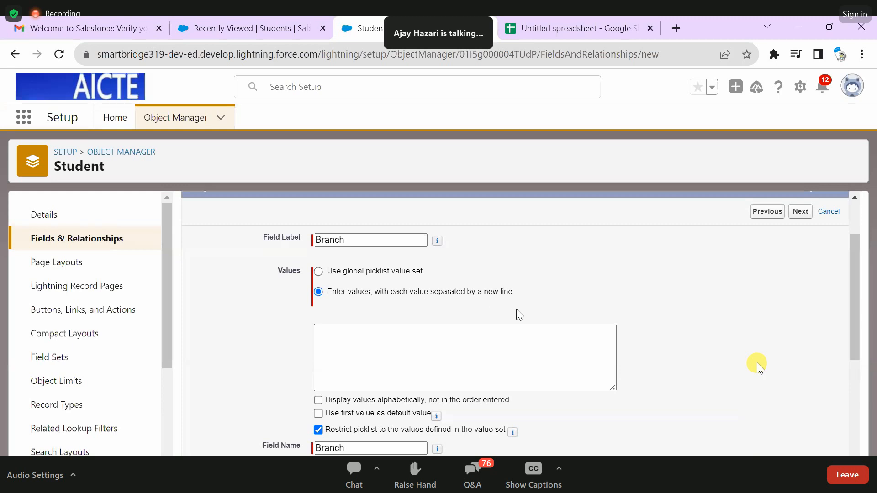
# - Enter CSE, ECE, IT, CIVIL and MECH on separate lines as the Branch field's picklist values
pyautogui.click(435, 346)
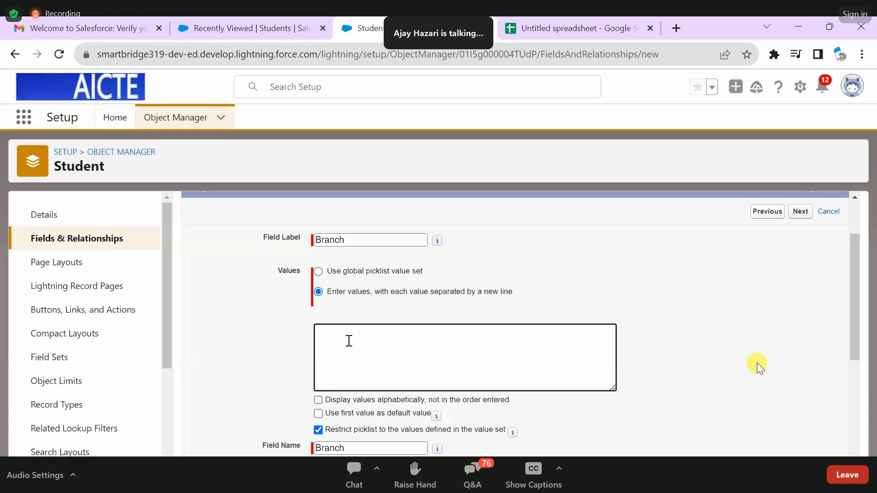
pyautogui.write('CSE')
pyautogui.press('Return')
pyautogui.write('ECE')
pyautogui.press('Return')
pyautogui.write('IT')
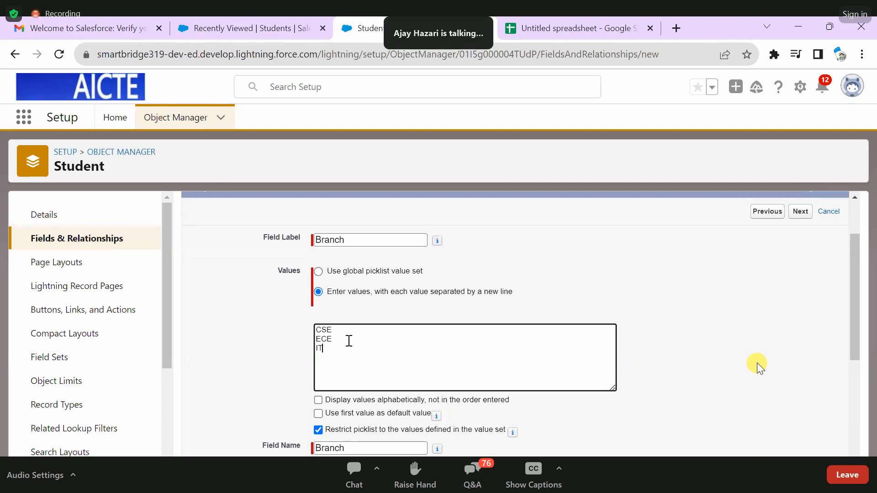
pyautogui.press('Return')
pyautogui.write('CIVIL')
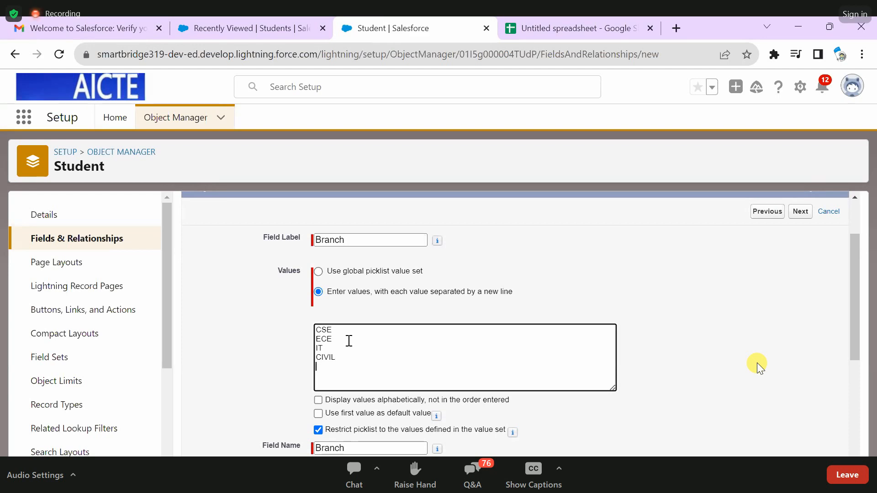
pyautogui.press('Return')
pyautogui.write('MECH')
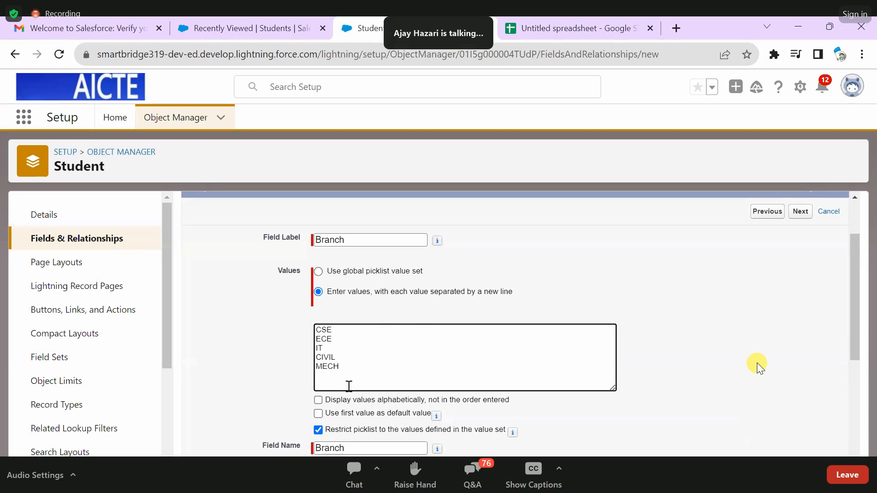
# - Review the Branch field label together with its list of entered picklist values
pyautogui.keyDown('shift'); pyautogui.click(315, 341); pyautogui.keyUp('shift')
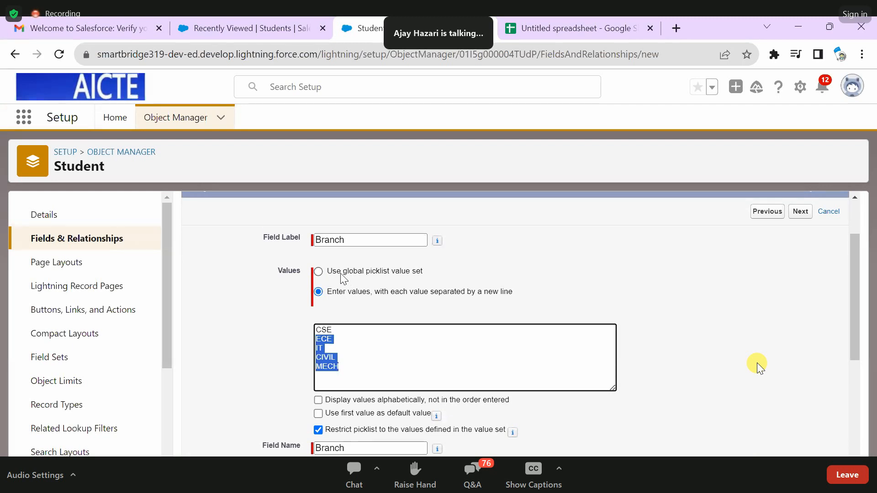
pyautogui.click(359, 366)
pyautogui.moveTo(339, 368); pyautogui.dragTo(319, 333)
pyautogui.click(355, 371)
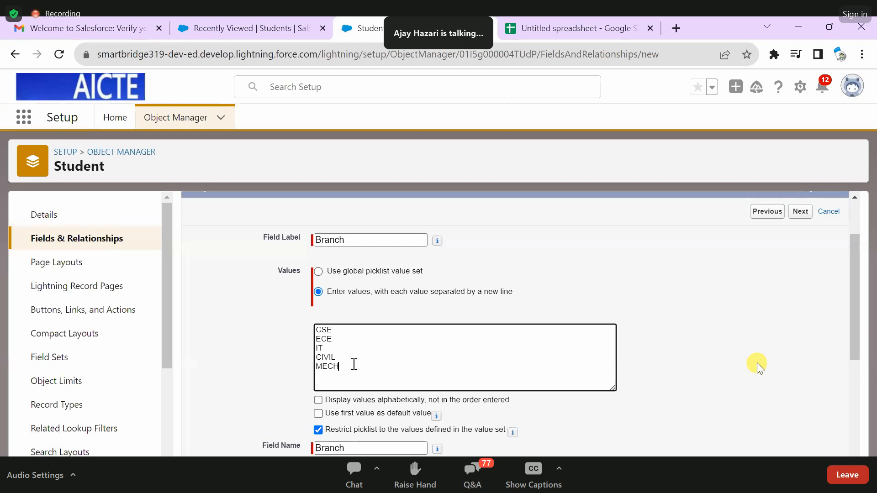
pyautogui.click(357, 239)
pyautogui.moveTo(357, 238); pyautogui.dragTo(314, 240)
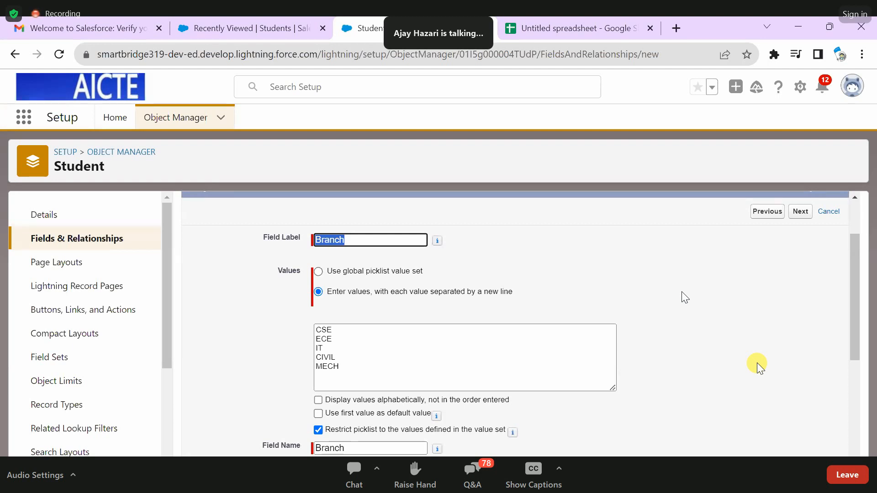
pyautogui.click(583, 359)
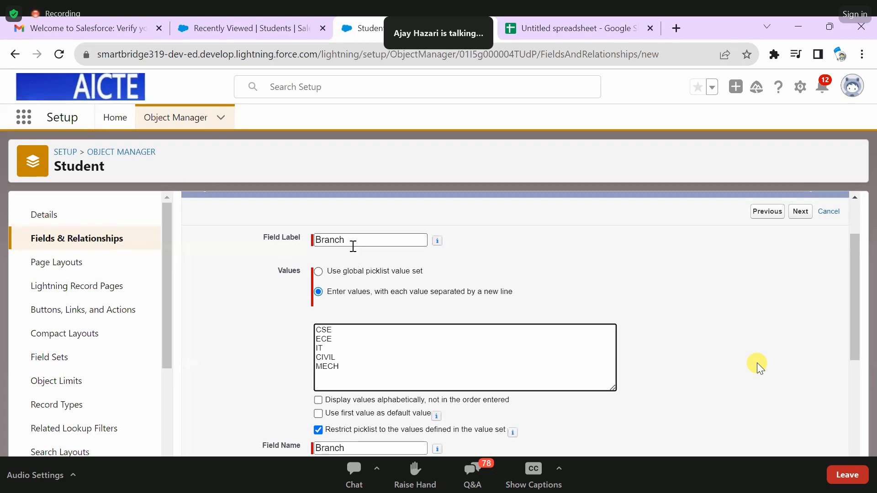
pyautogui.moveTo(349, 364); pyautogui.dragTo(314, 323)
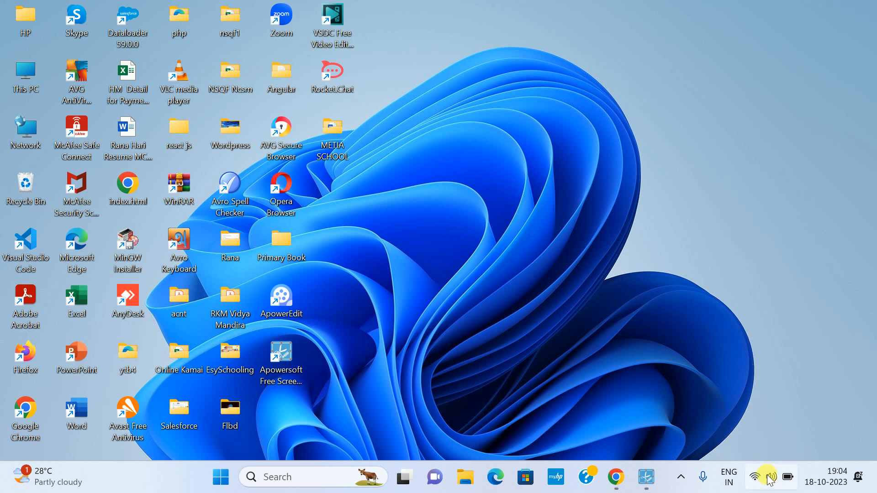
pyautogui.click(636, 485)
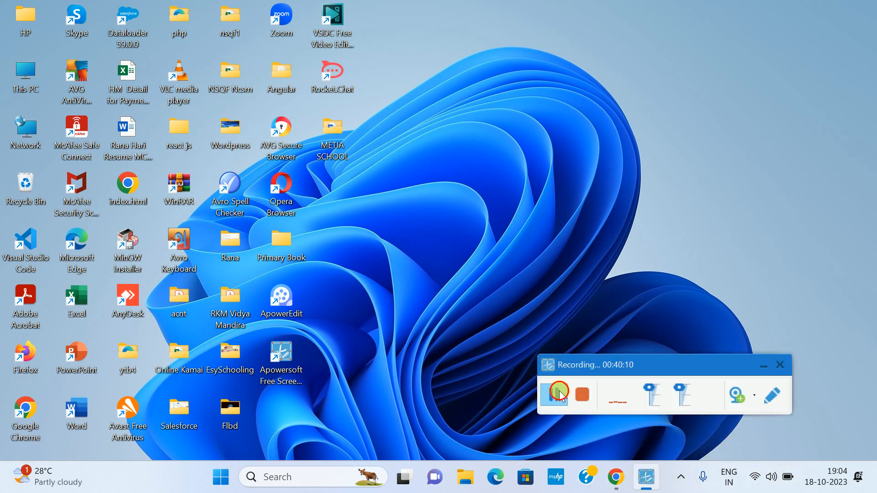
pyautogui.click(559, 392)
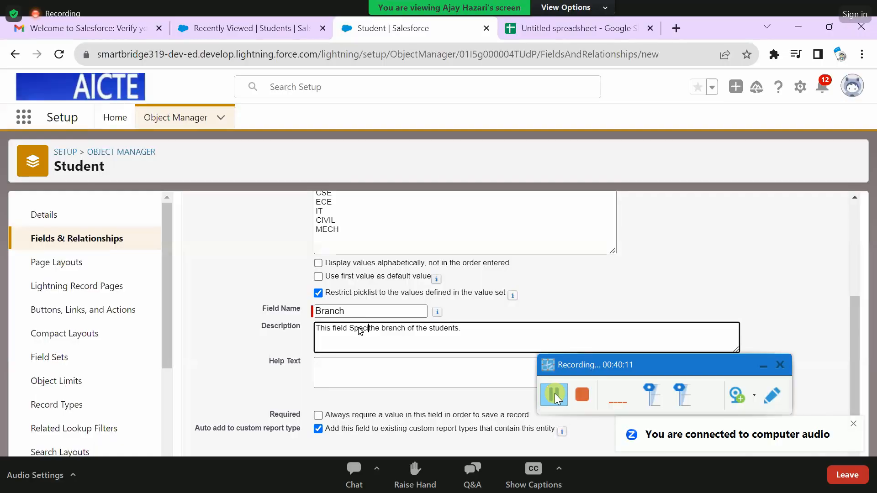
pyautogui.click(762, 367)
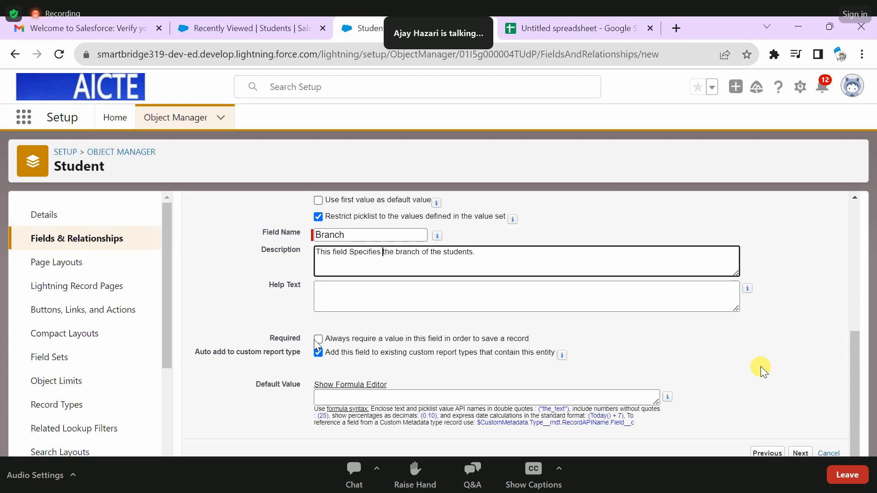
# - Make the Branch field required and save it with its default field-level security to begin another custom field
pyautogui.click(318, 339)
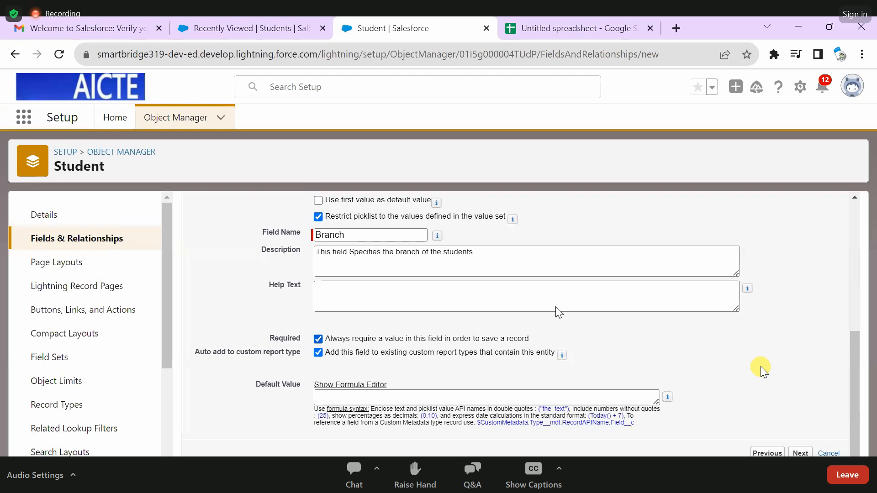
pyautogui.click(800, 452)
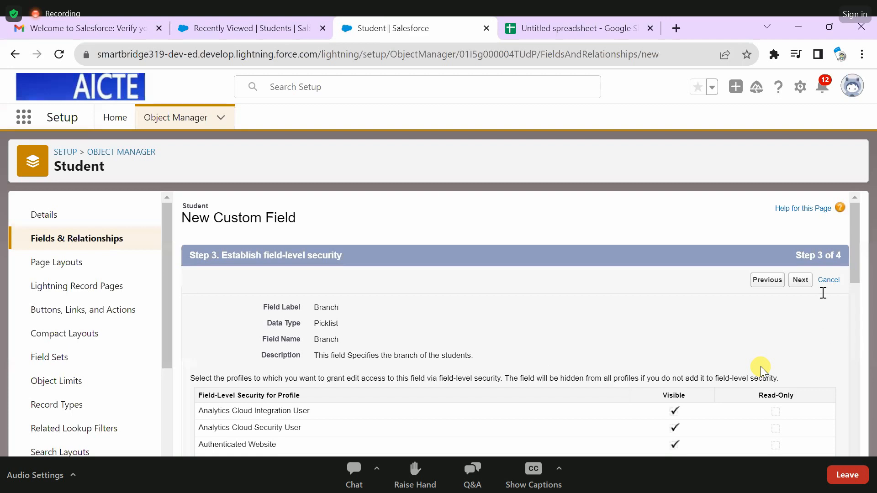
pyautogui.scroll(-5, 765, 310)
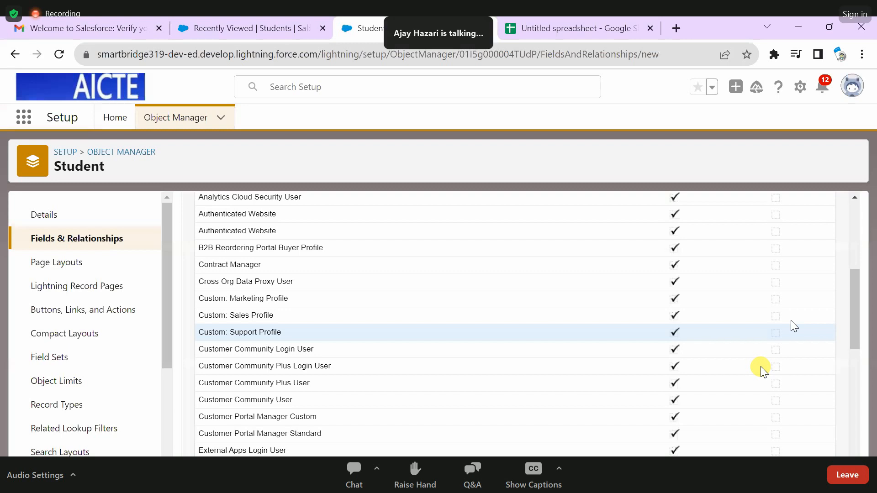
pyautogui.scroll(5, 794, 326)
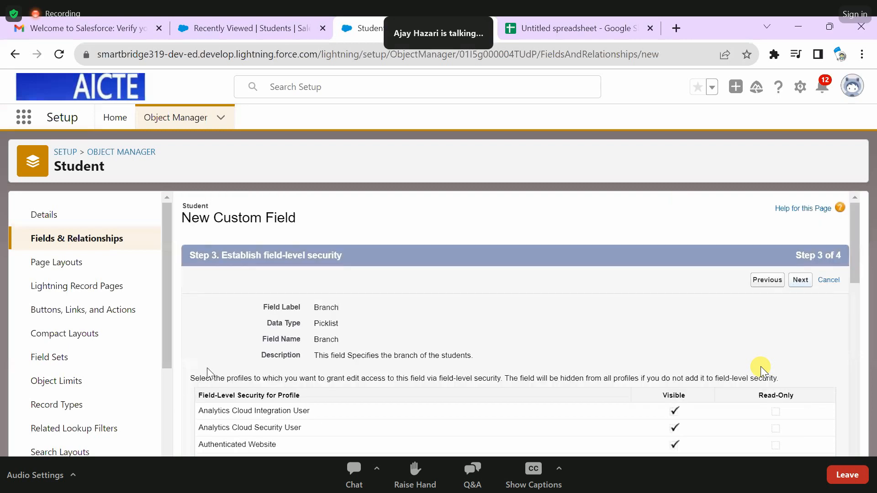
# - Choose the Phone data type for the new Student field and label it Mobile No
pyautogui.scroll(-1, 224, 313)
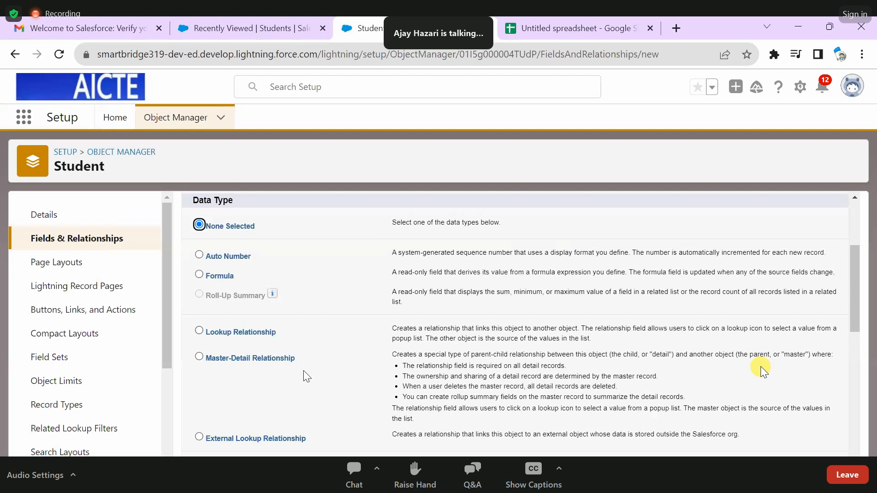
pyautogui.scroll(-5, 304, 371)
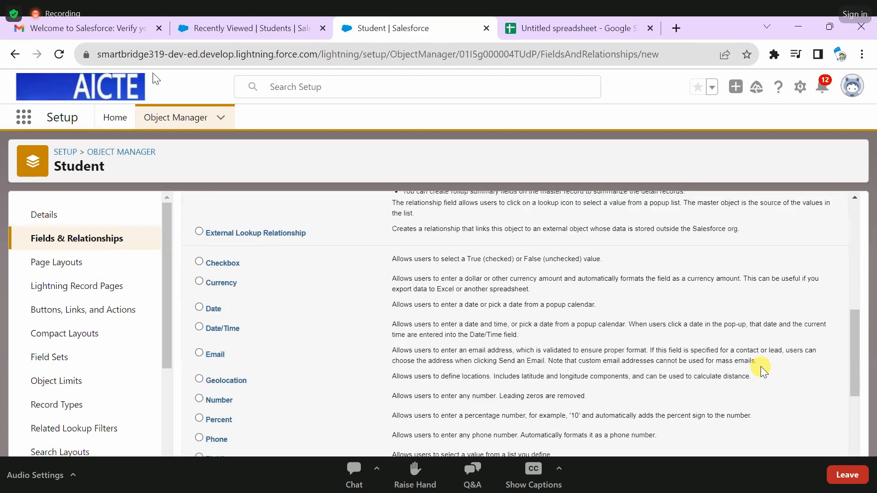
pyautogui.scroll(-2, 762, 370)
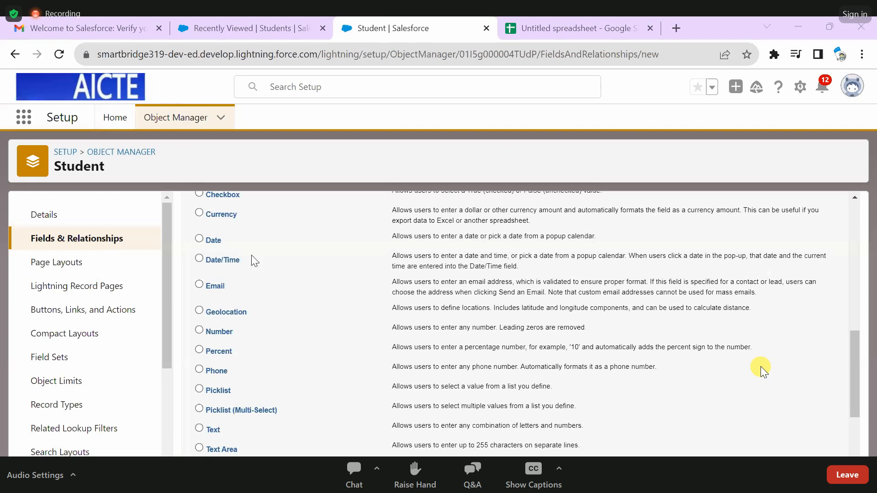
pyautogui.scroll(-1, 762, 370)
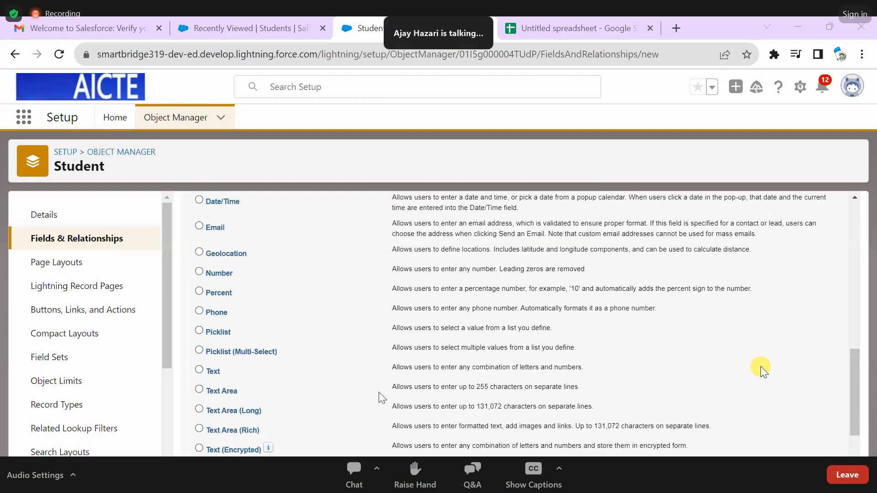
pyautogui.scroll(2, 238, 380)
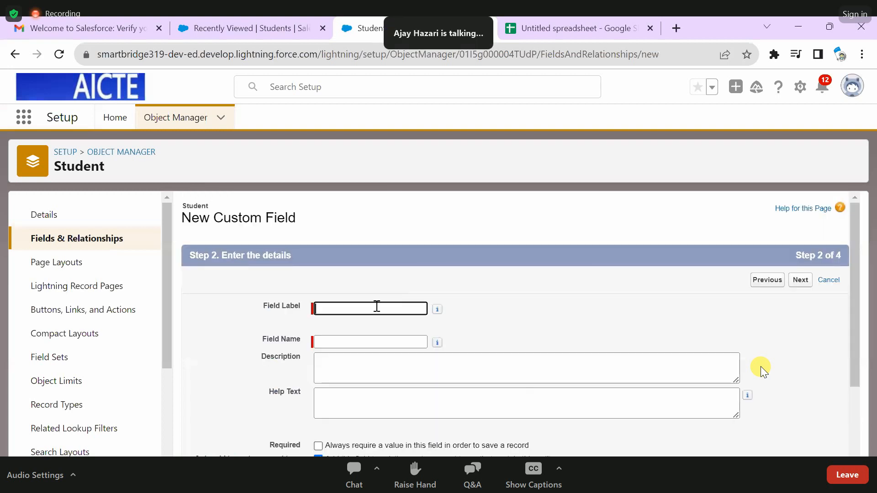
pyautogui.write('Mobile ')
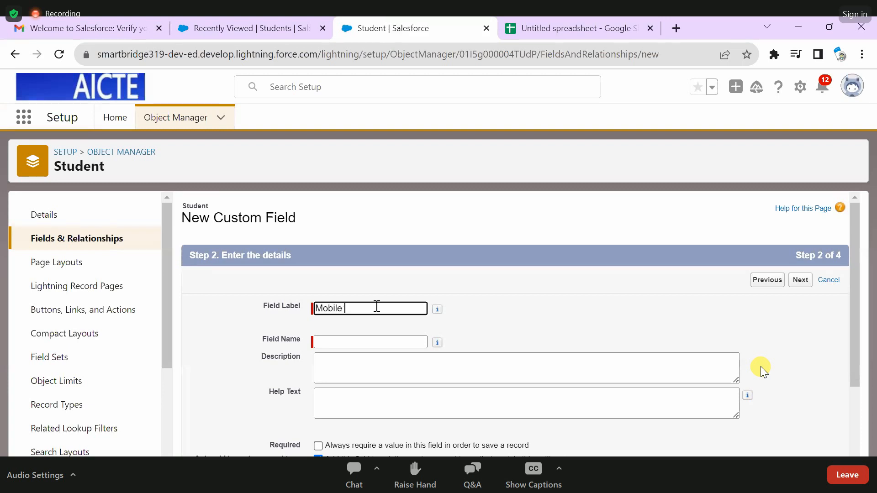
pyautogui.write('No')
pyautogui.click(552, 293)
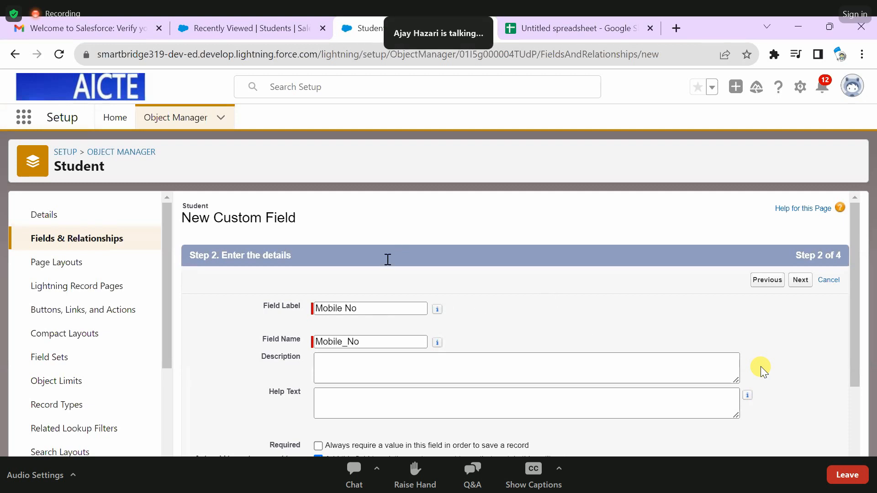
# - Describe the Mobile No field as "this field allows user to enter student mobile no."
pyautogui.scroll(-2, 387, 260)
pyautogui.click(346, 261)
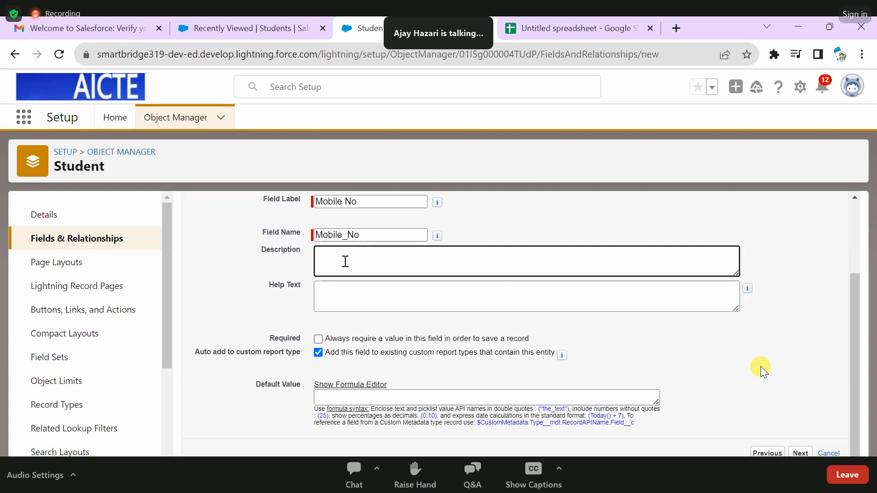
pyautogui.write('this field allows user to enter stude')
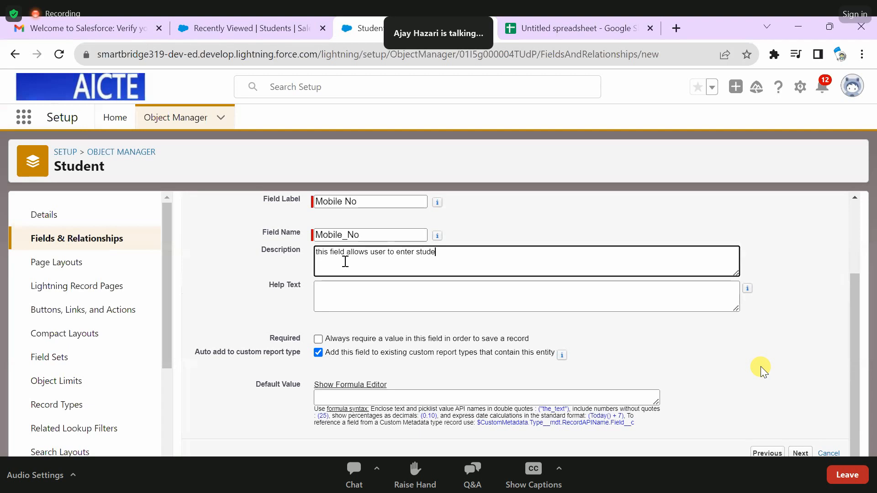
pyautogui.write('nt mobile no.')
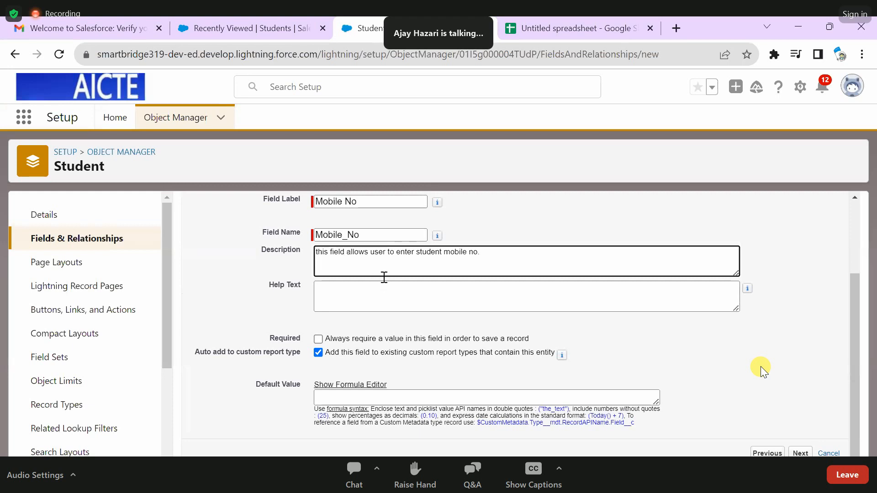
pyautogui.moveTo(536, 249); pyautogui.dragTo(415, 253)
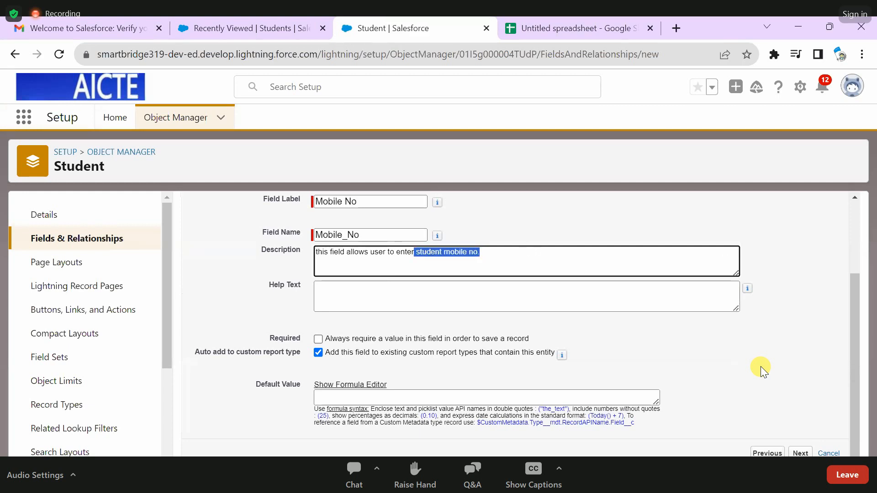
pyautogui.moveTo(414, 252); pyautogui.dragTo(315, 252)
pyautogui.click(801, 453)
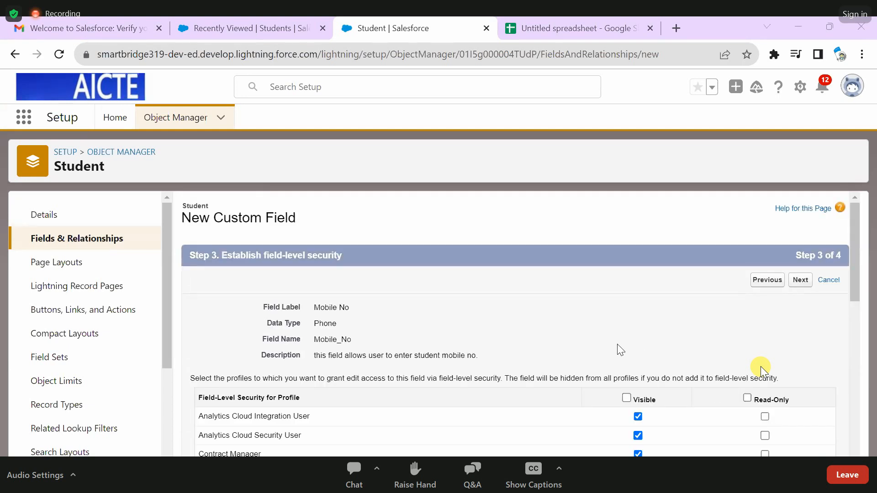
pyautogui.scroll(-1, 761, 368)
pyautogui.scroll(-1, 764, 369)
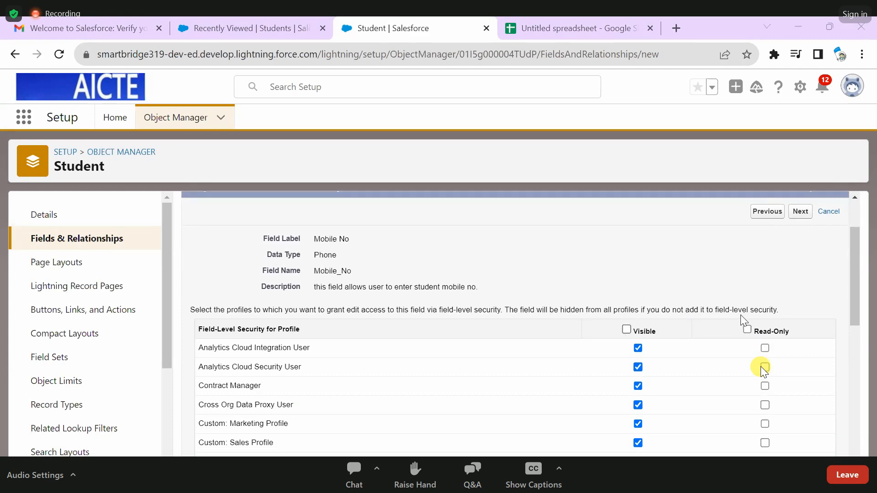
pyautogui.scroll(1, 764, 370)
pyautogui.click(764, 284)
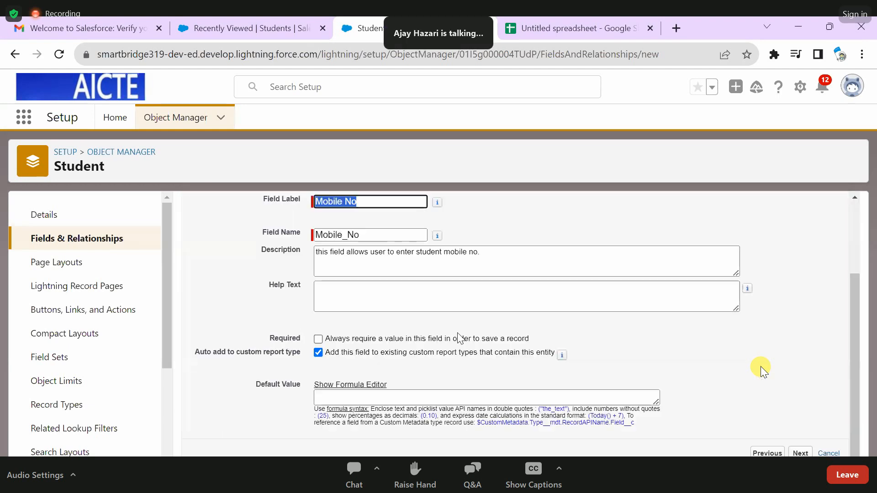
# - Make the Mobile No field required, and save it with the default security and Student Layout to begin another field
pyautogui.click(318, 339)
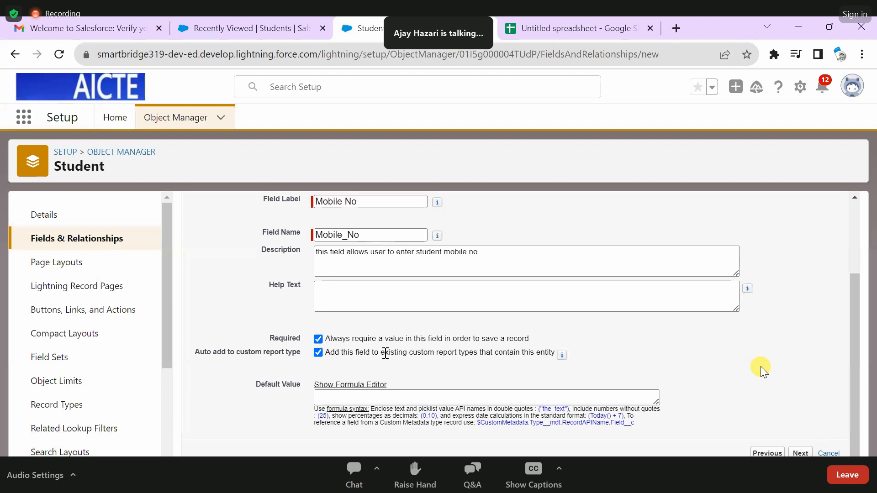
pyautogui.click(808, 450)
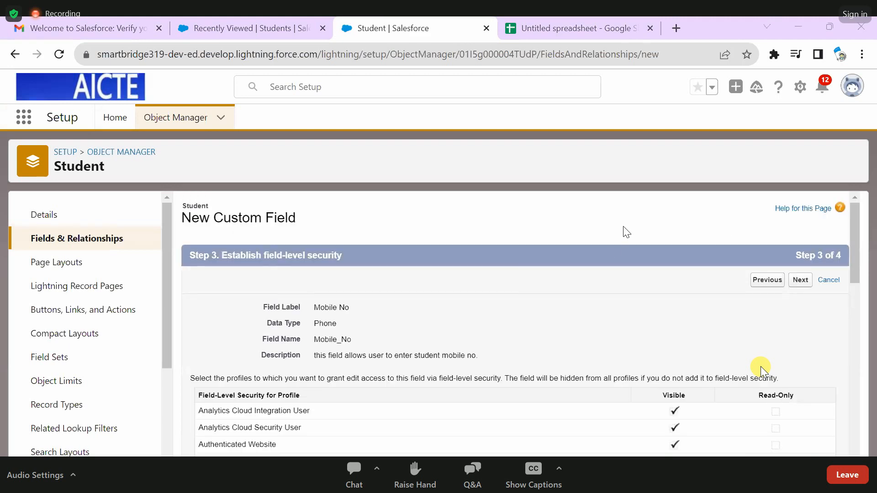
pyautogui.scroll(-3, 633, 245)
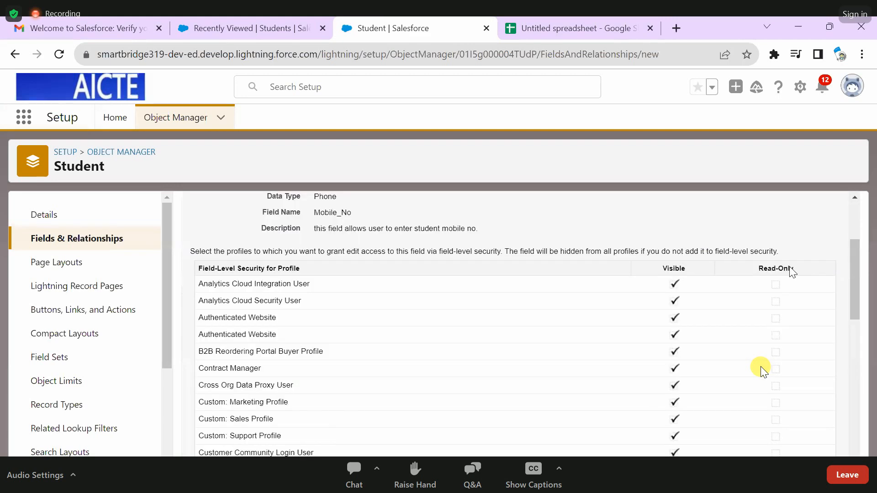
pyautogui.scroll(3, 712, 283)
pyautogui.click(796, 280)
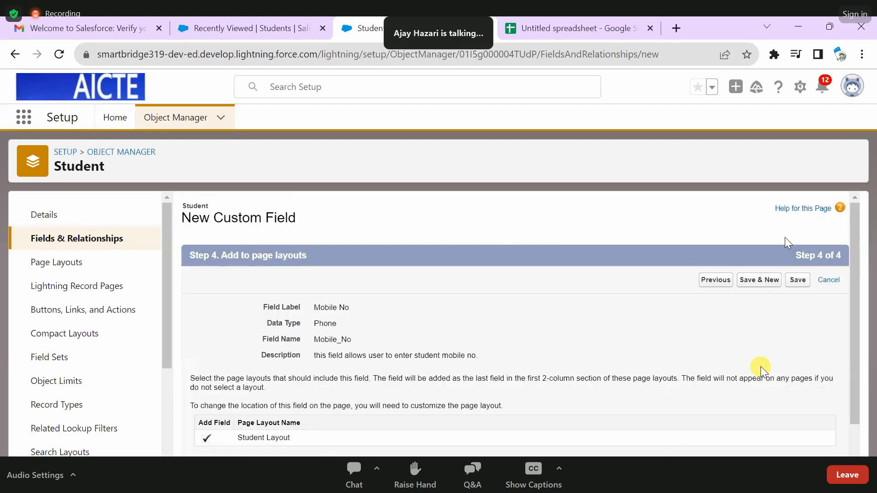
pyautogui.scroll(-1, 792, 235)
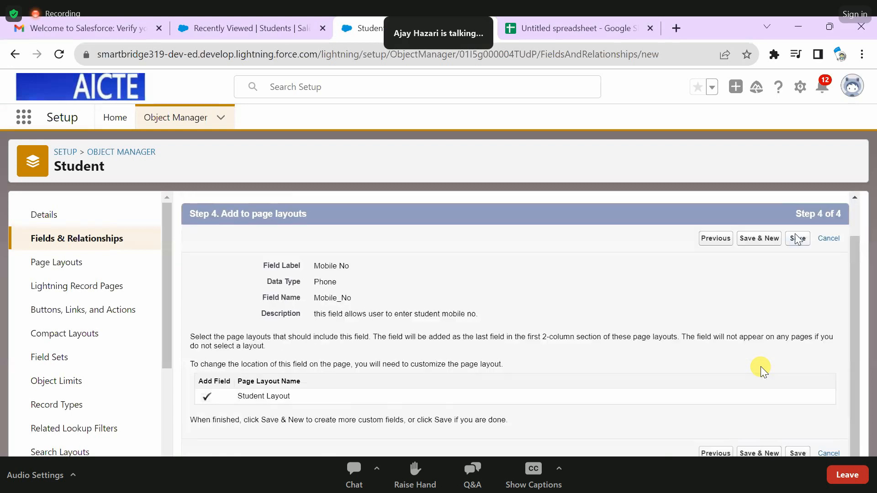
pyautogui.click(772, 242)
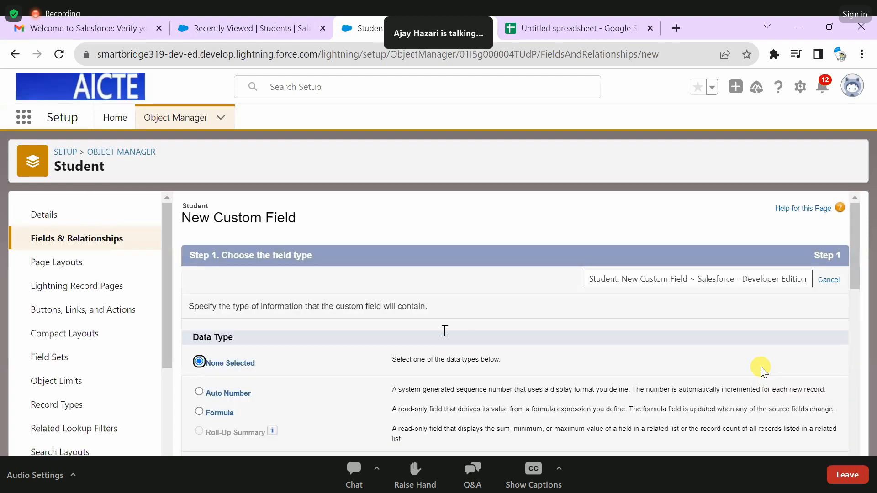
# - Check the Student field list in the notes for Email id, and choose the Email data type for the new custom field
pyautogui.scroll(-3, 366, 343)
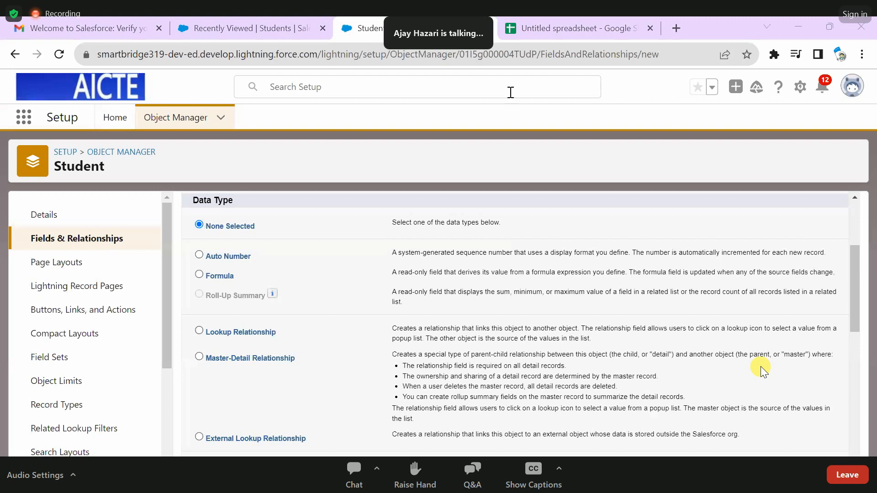
pyautogui.hotkey('alt', 'Tab')
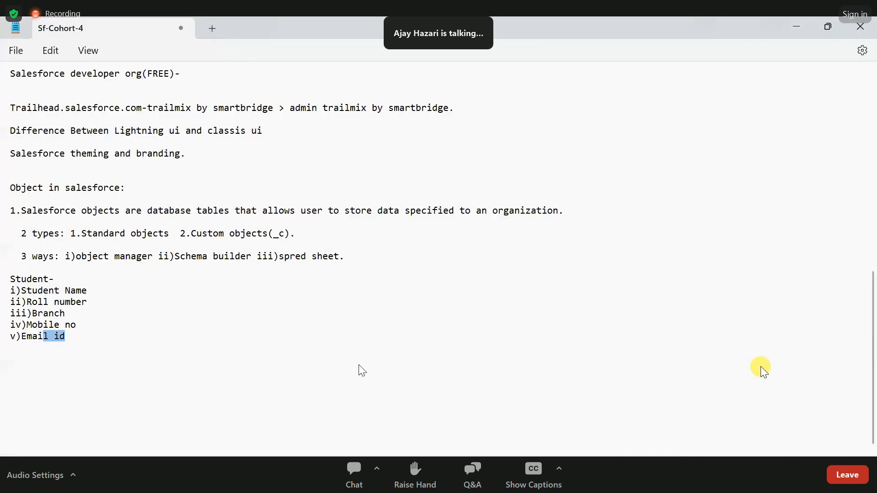
pyautogui.hotkey('shift', 'Left')
pyautogui.hotkey('shift', 'Left')
pyautogui.hotkey('shift', 'Left')
pyautogui.hotkey('shift', 'Left')
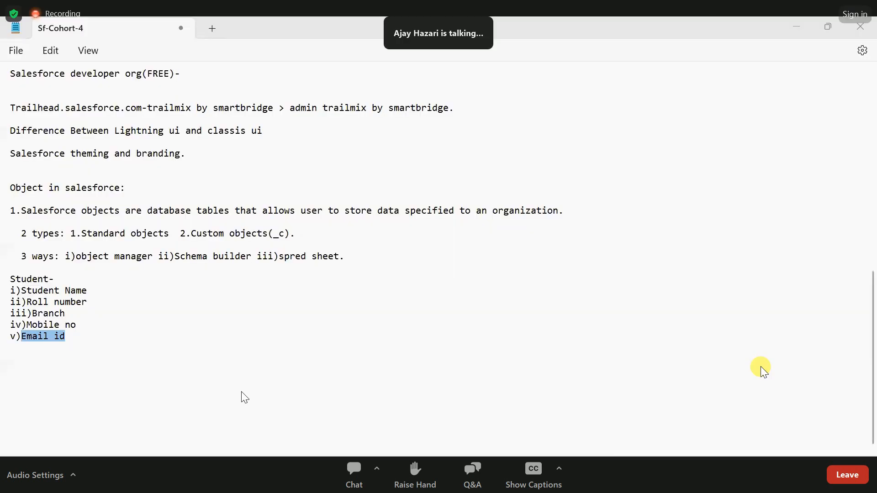
pyautogui.hotkey('alt', 'Tab')
pyautogui.scroll(-1, 199, 295)
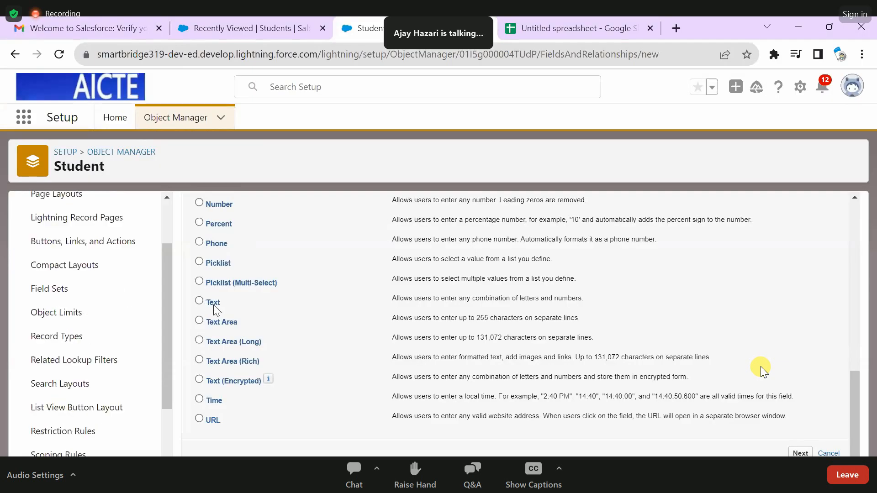
pyautogui.scroll(2, 336, 306)
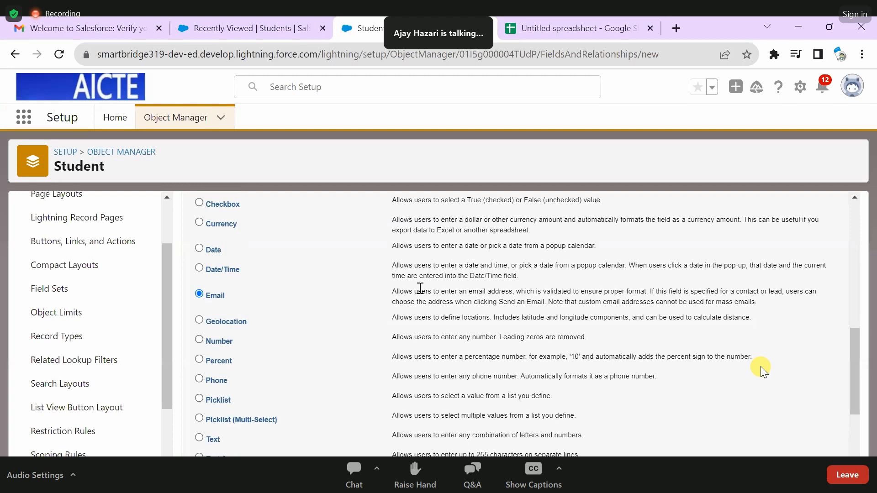
# - Review the Email data type's description, continue to the field details and label the field Email id
pyautogui.moveTo(421, 289); pyautogui.dragTo(681, 291)
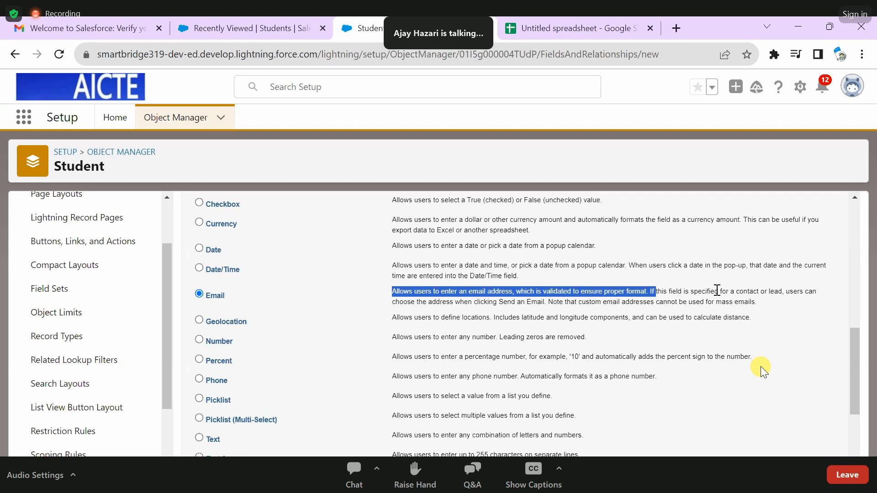
pyautogui.moveTo(737, 292); pyautogui.dragTo(779, 291)
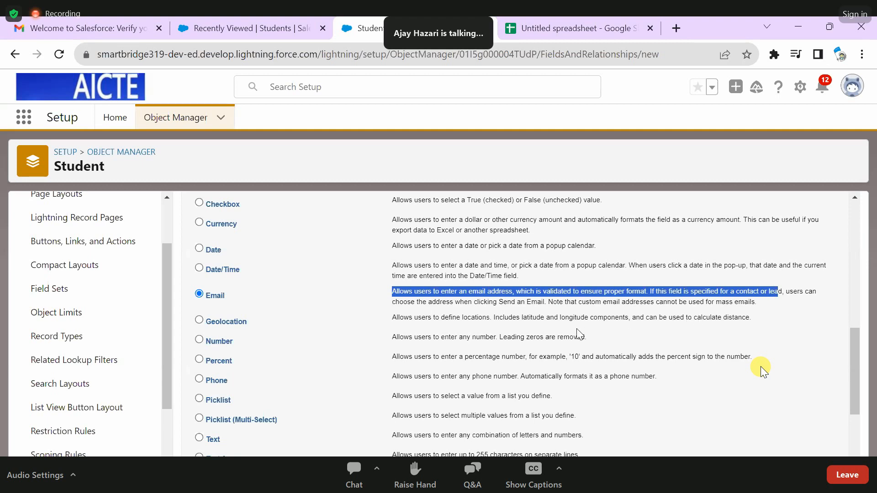
pyautogui.click(554, 300)
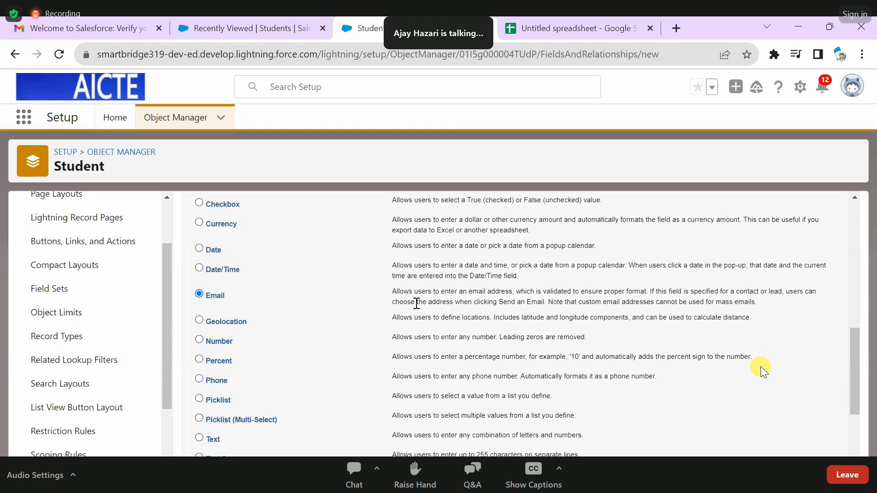
pyautogui.scroll(-3, 422, 307)
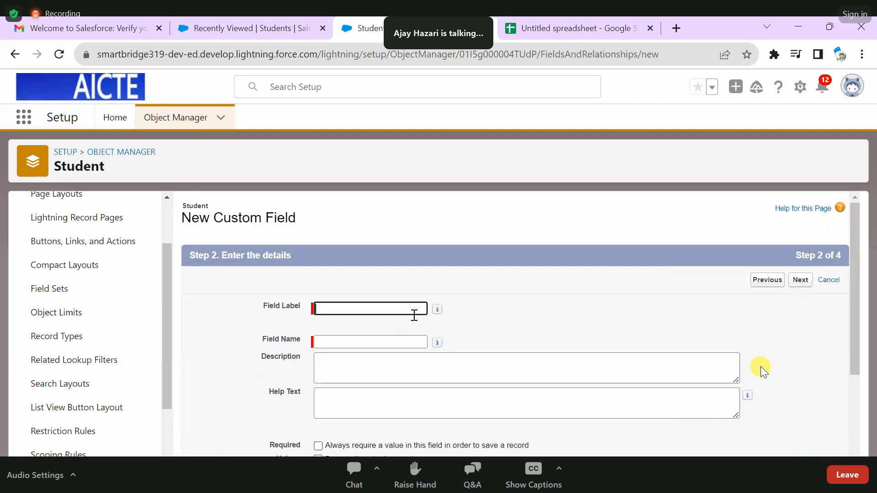
pyautogui.write('Email id')
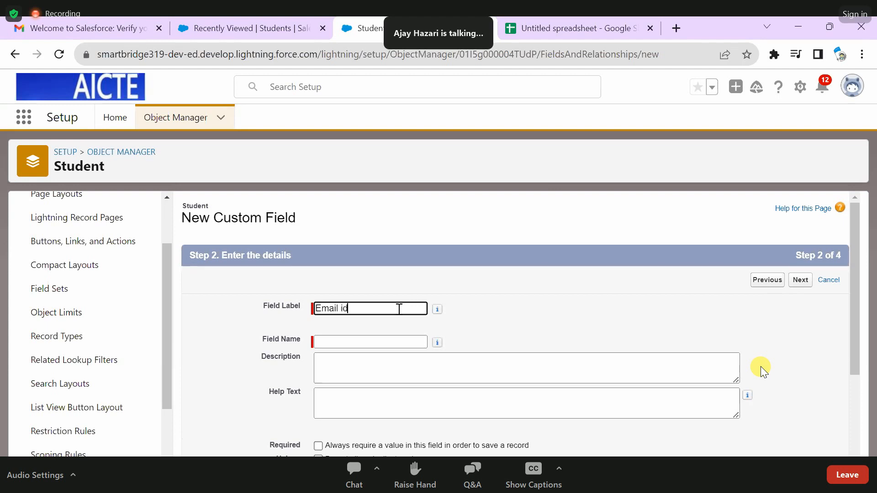
pyautogui.click(571, 285)
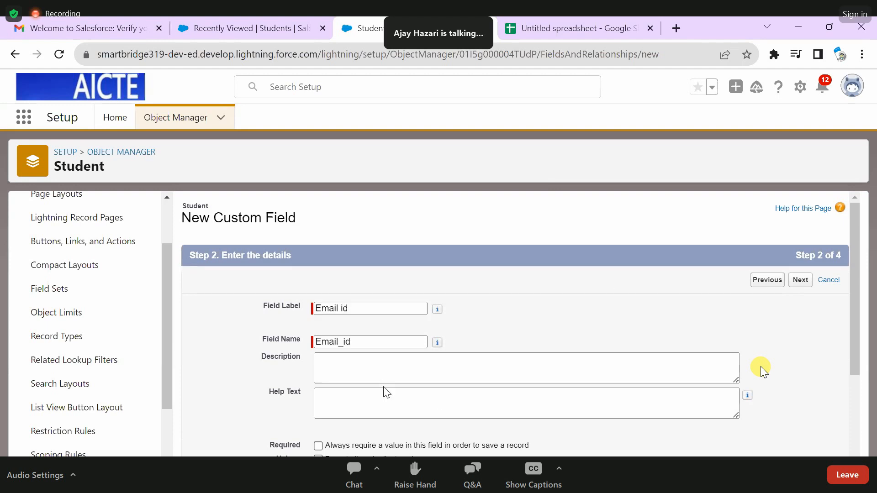
# - Describe the Email id field as "This field will allow user to store student email adress."
pyautogui.click(388, 359)
pyautogui.write('This field ')
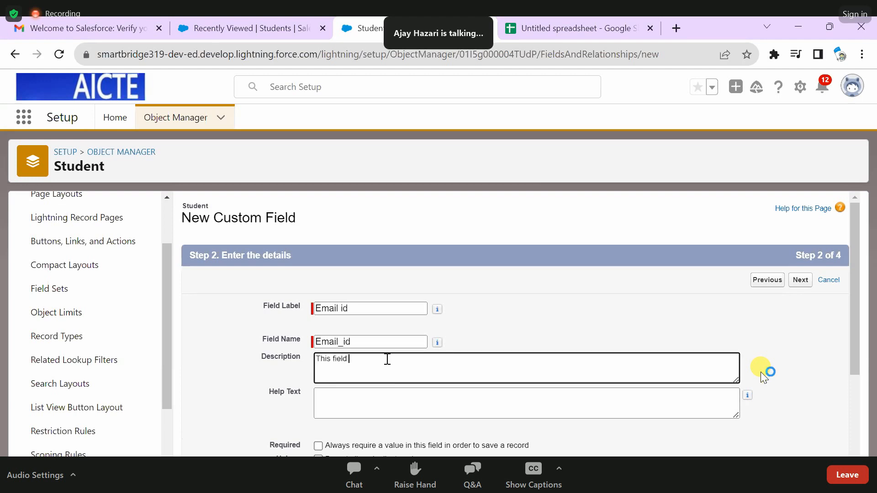
pyautogui.write('will allow user to')
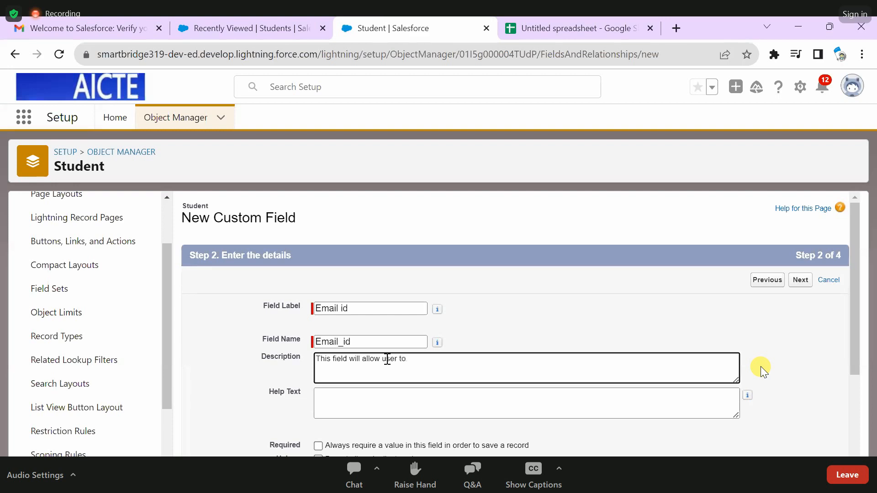
pyautogui.write(' store stuent')
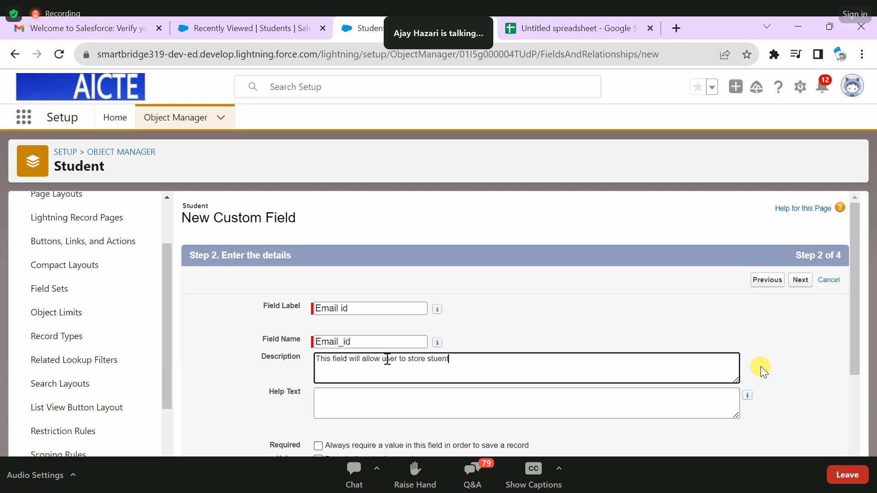
pyautogui.press('BackSpace')
pyautogui.press('BackSpace')
pyautogui.press('BackSpace')
pyautogui.write('dent email adress.')
# - Leave the Email id field optional, make it visible to all profiles and save it on the Student object
pyautogui.scroll(-3, 423, 312)
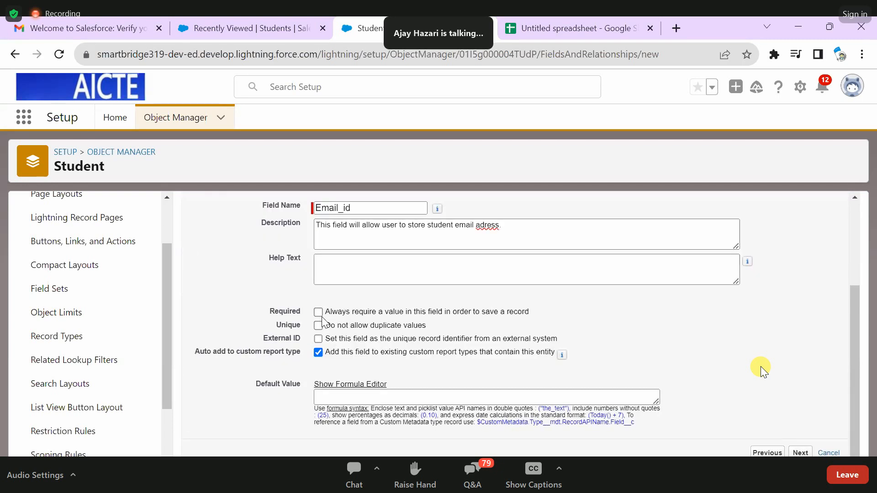
pyautogui.scroll(3, 326, 322)
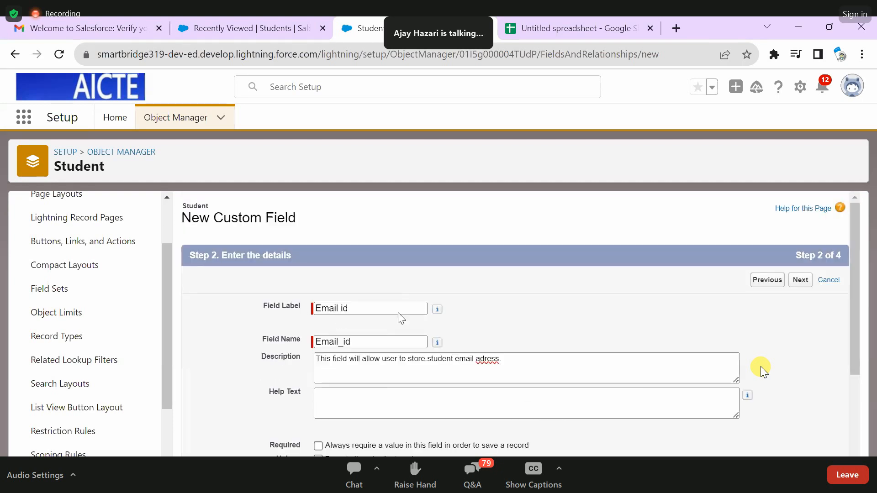
pyautogui.scroll(-3, 432, 310)
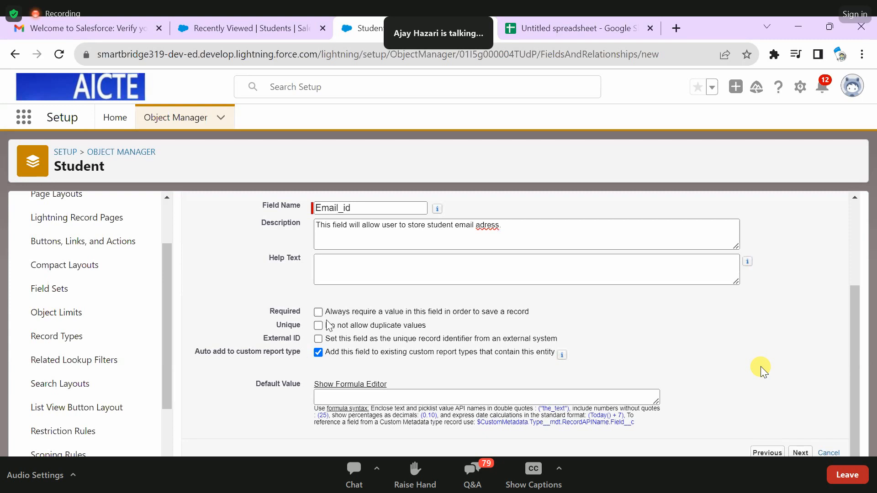
pyautogui.click(801, 453)
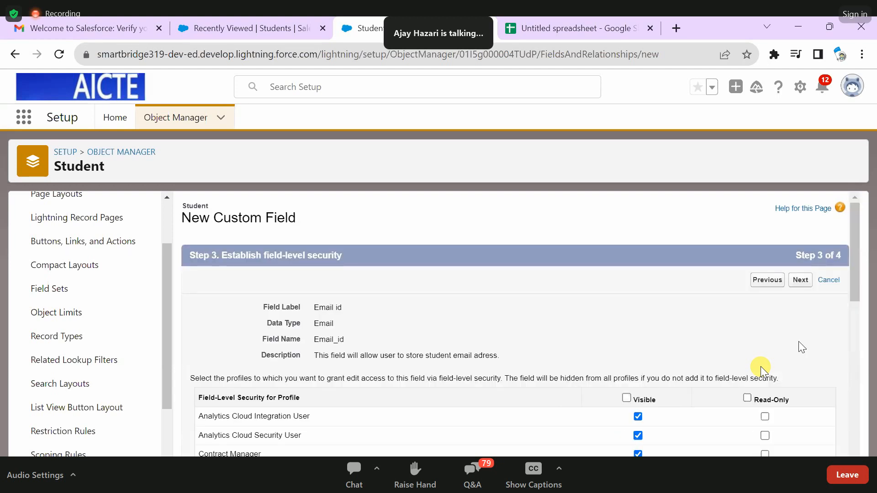
pyautogui.scroll(-1, 762, 369)
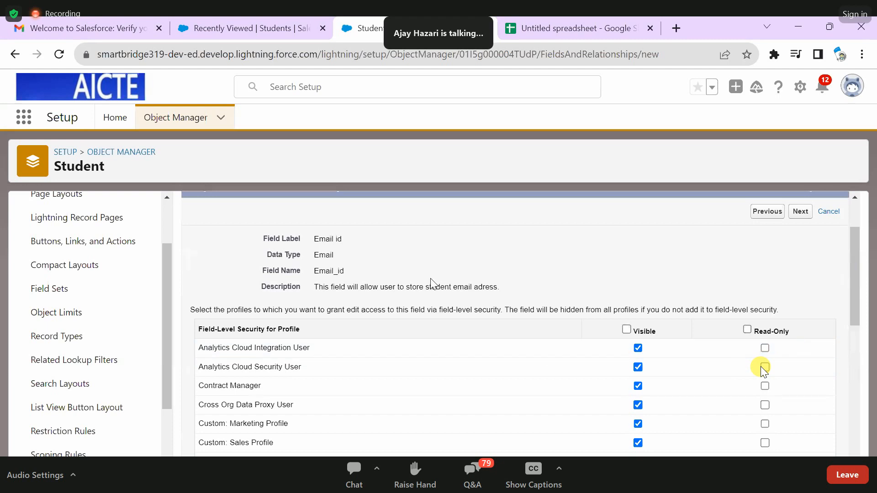
pyautogui.click(627, 329)
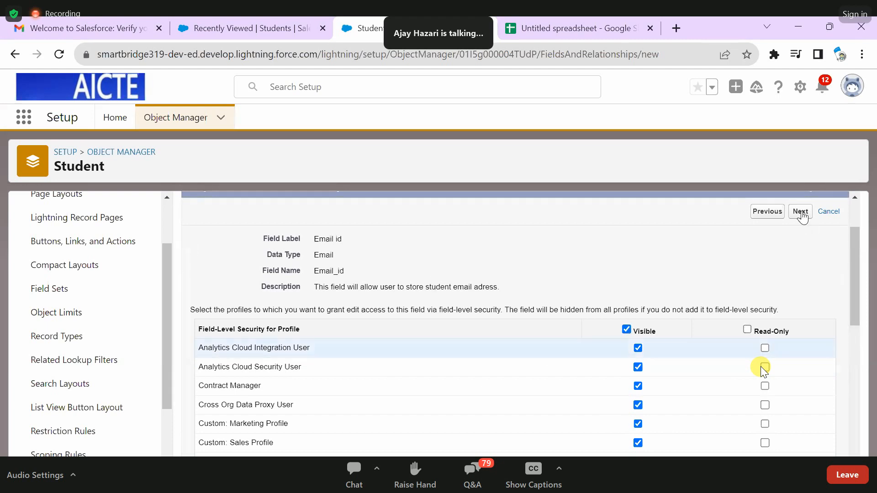
pyautogui.click(747, 330)
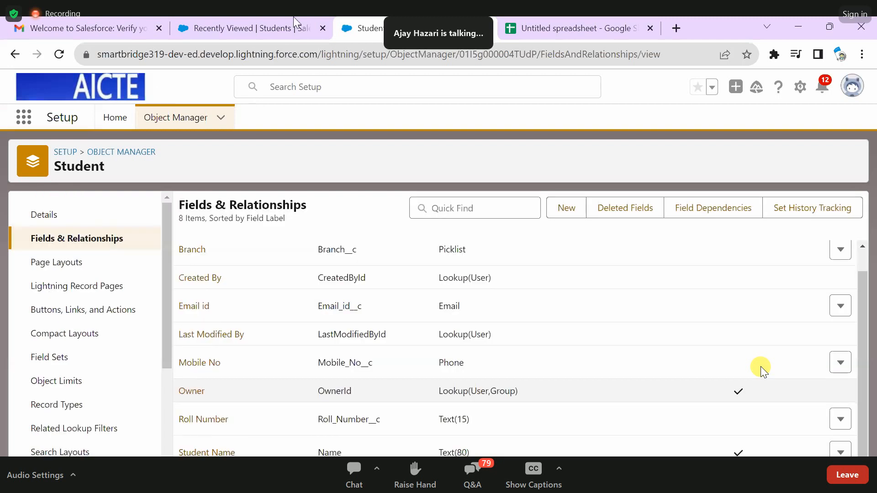
# - Create and save a Student record with the student's name, roll number, branch CSE, mobile number and email address
pyautogui.click(315, 28)
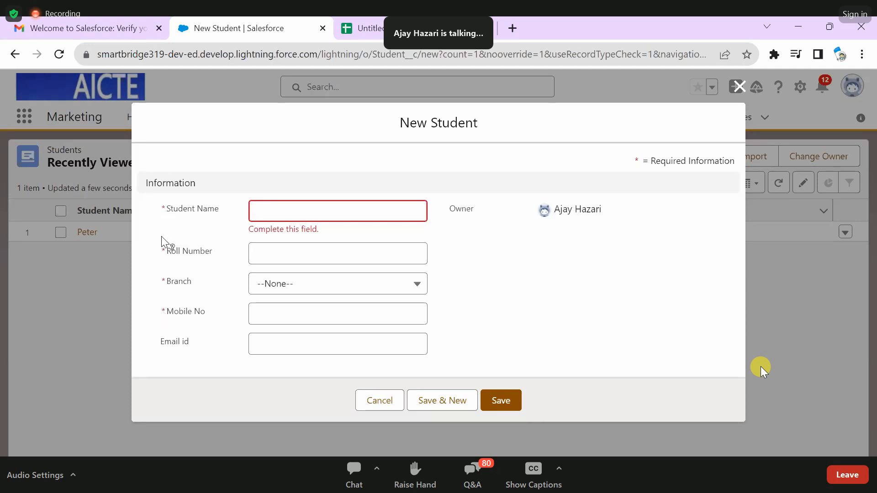
pyautogui.click(251, 219)
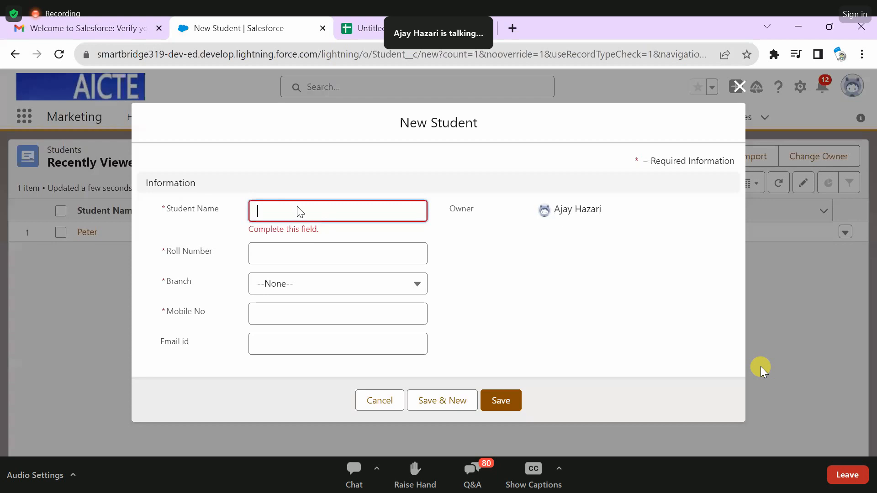
pyautogui.write('Tila')
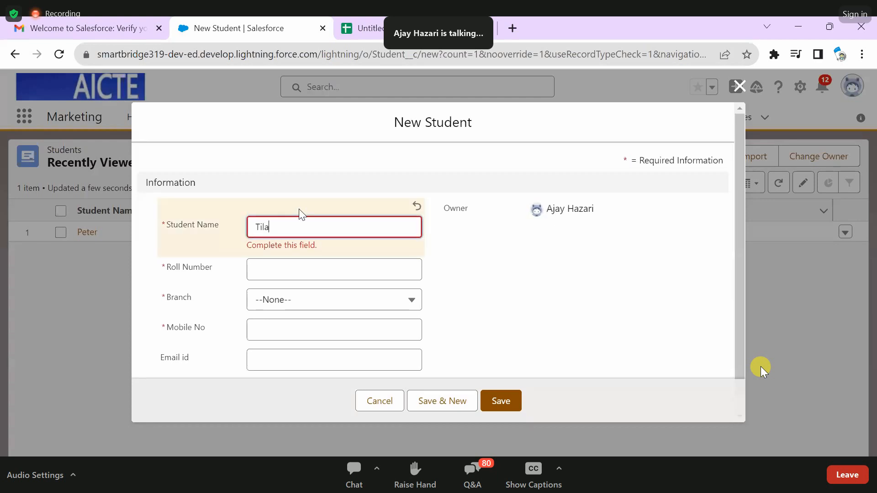
pyautogui.write('k')
pyautogui.click(359, 262)
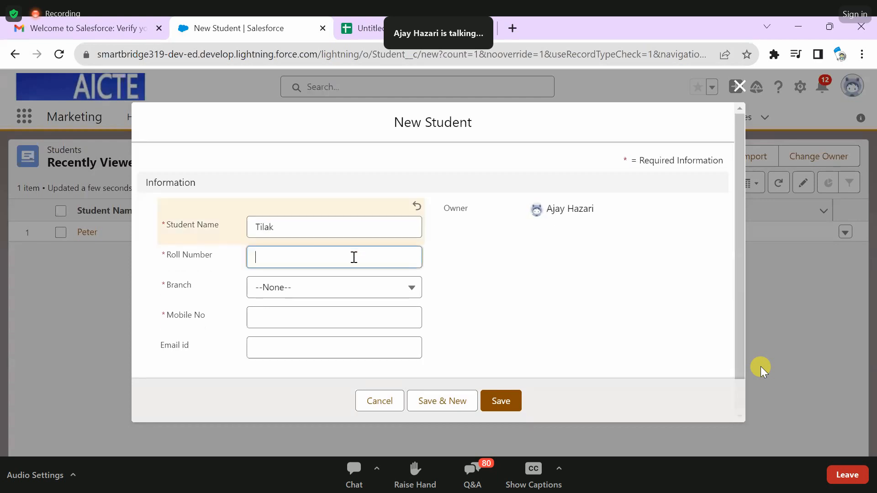
pyautogui.write('16')
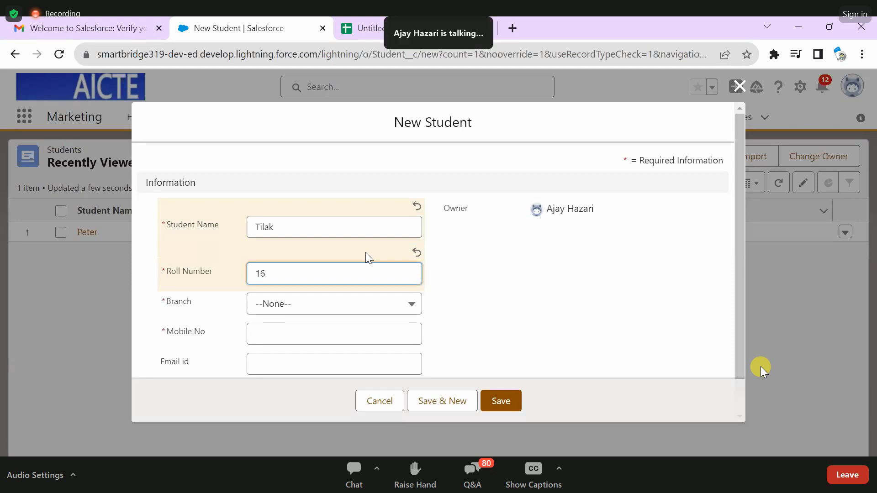
pyautogui.write('A0R5')
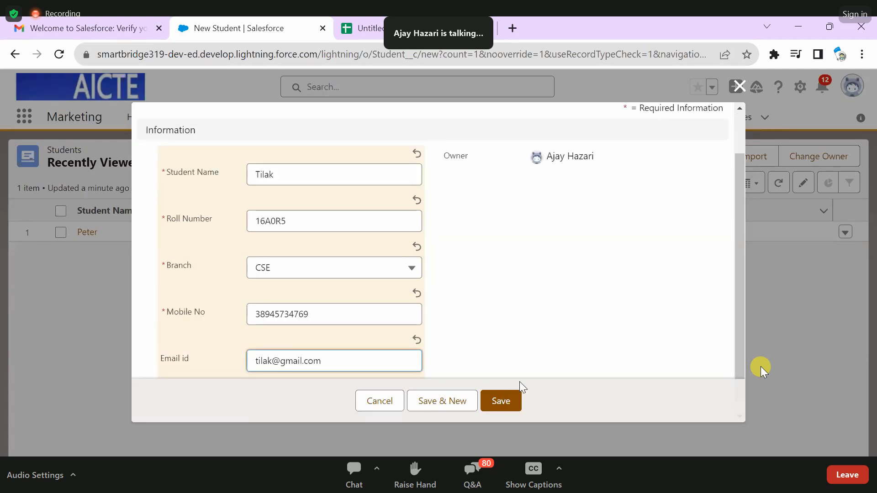
pyautogui.press('Return')
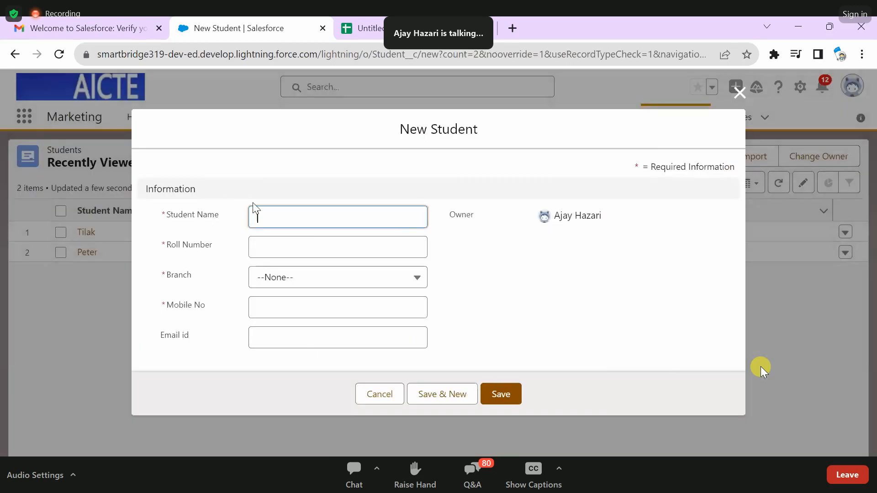
# - Start a second Student record and enter the student's name and roll number
pyautogui.write('D')
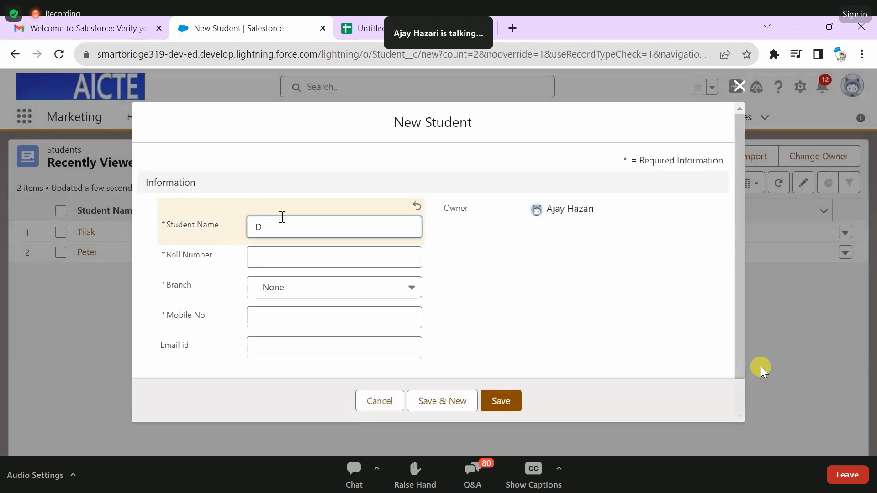
pyautogui.write('eepak')
pyautogui.click(314, 260)
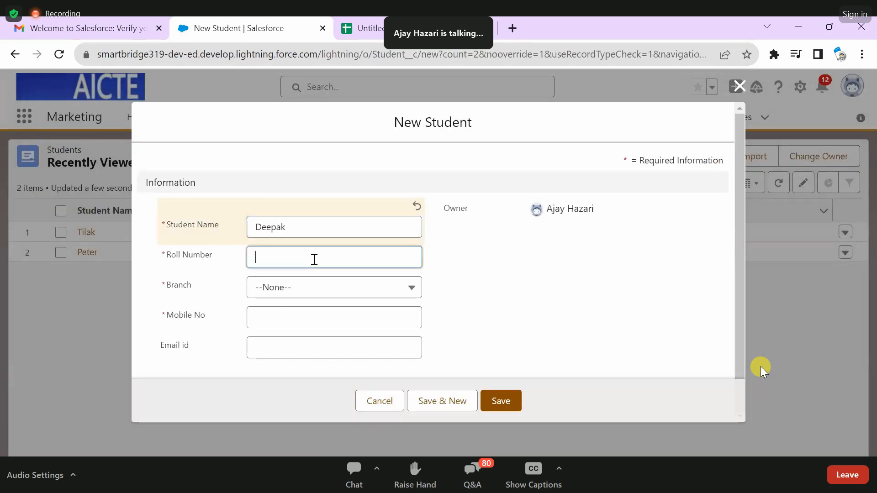
pyautogui.write('16')
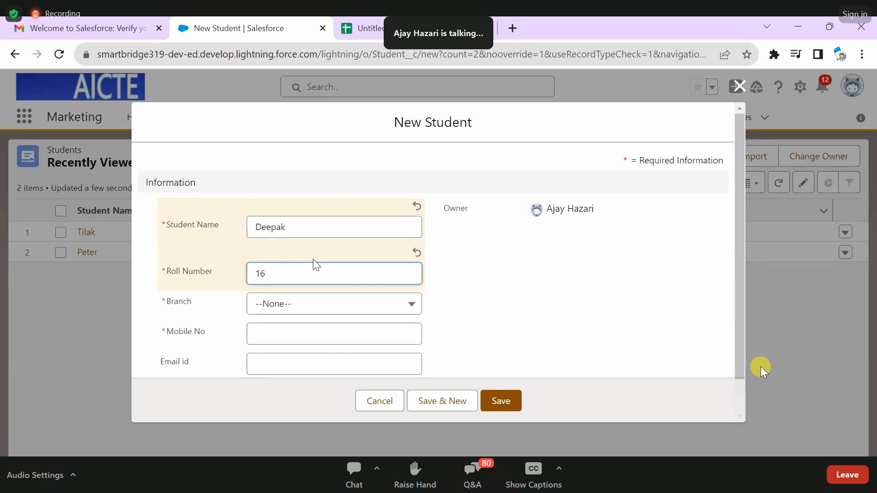
pyautogui.write('A)')
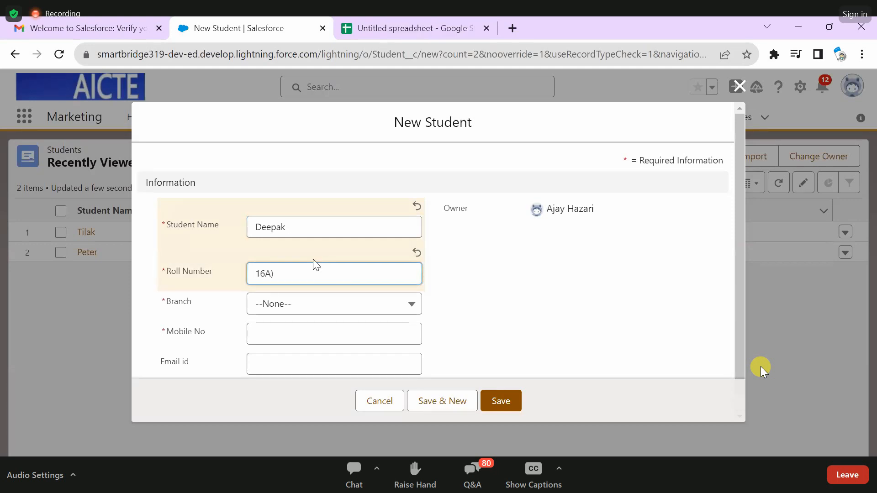
pyautogui.press('BackSpace')
pyautogui.write('0R6')
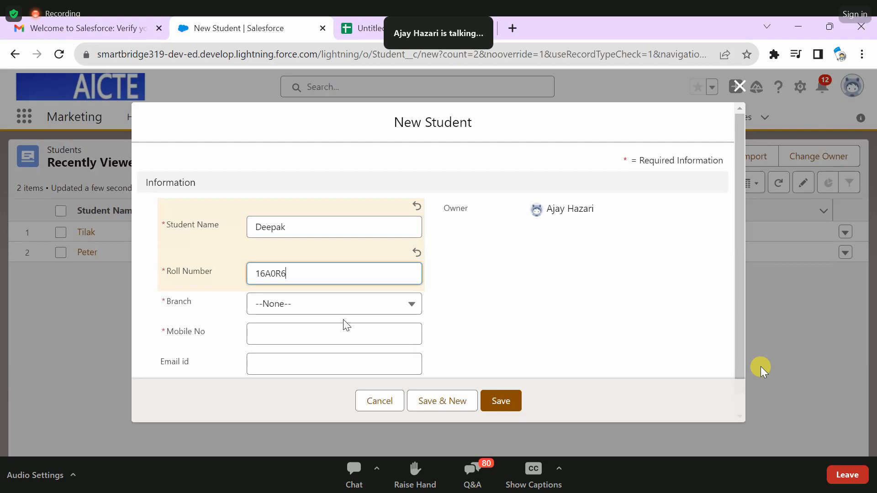
# - Set the second student's branch to ECE, fill in the mobile number, and save the record to start another one
pyautogui.click(341, 305)
pyautogui.click(299, 371)
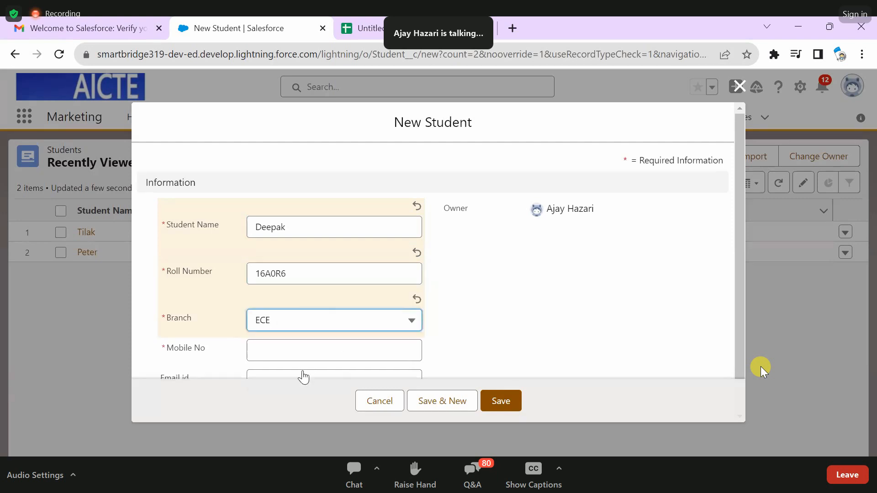
pyautogui.scroll(-1, 298, 350)
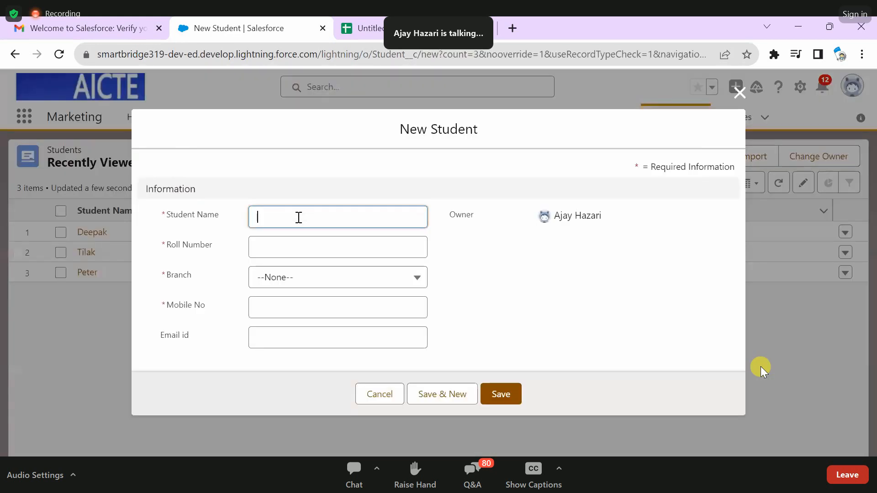
# - Enter the third student's name and roll number in the new Student record
pyautogui.write('Yu')
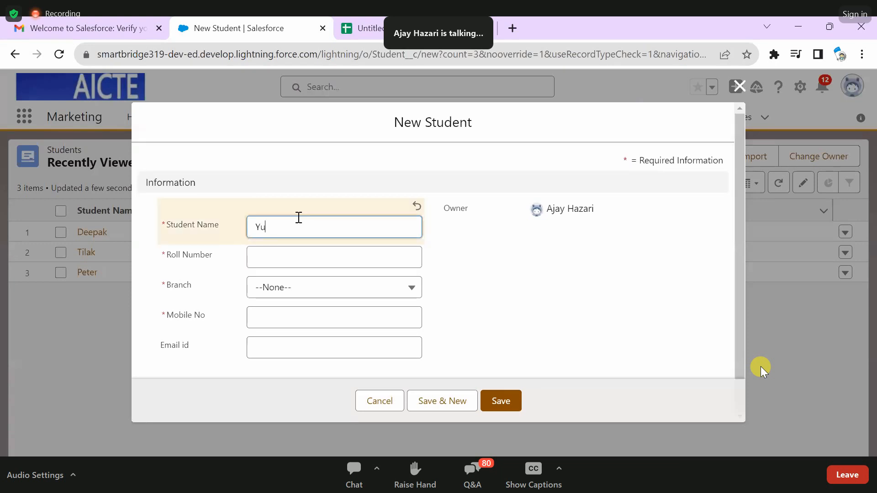
pyautogui.write('varaj')
pyautogui.click(304, 252)
pyautogui.write('16')
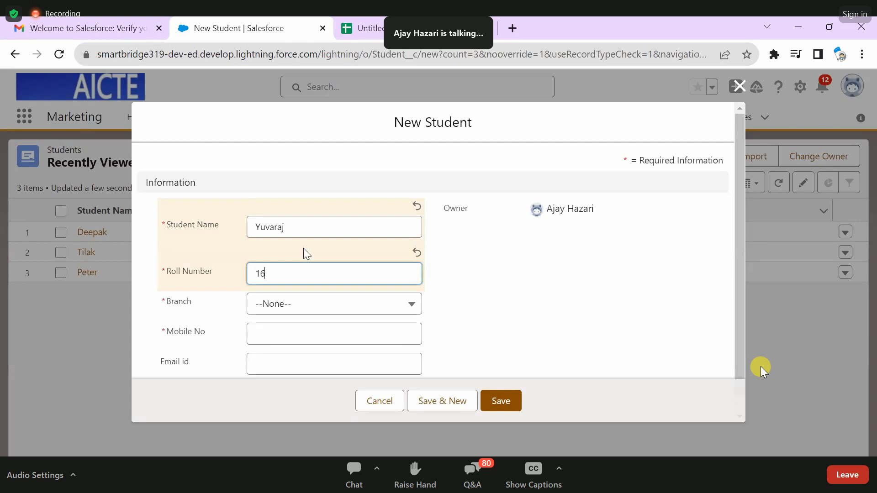
pyautogui.write('K0S3')
# - Set the third student's branch to IT and try to save the record with no mobile number
pyautogui.click(300, 306)
pyautogui.click(301, 401)
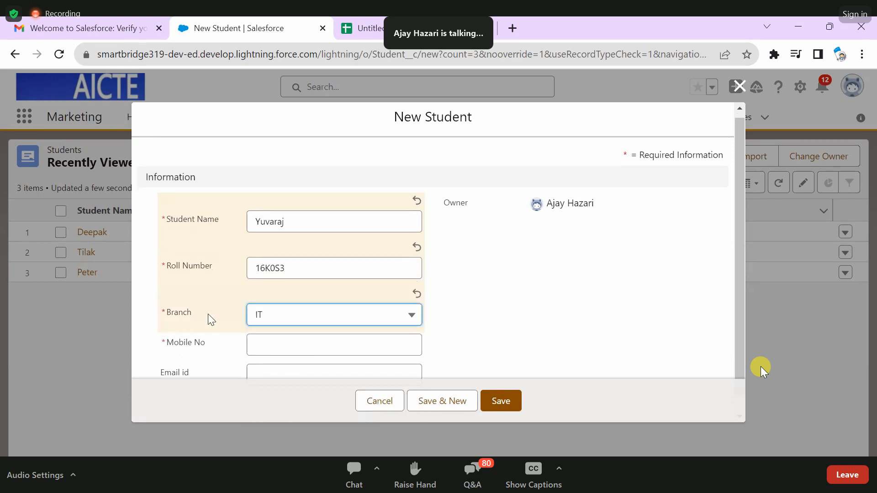
pyautogui.scroll(-1, 207, 314)
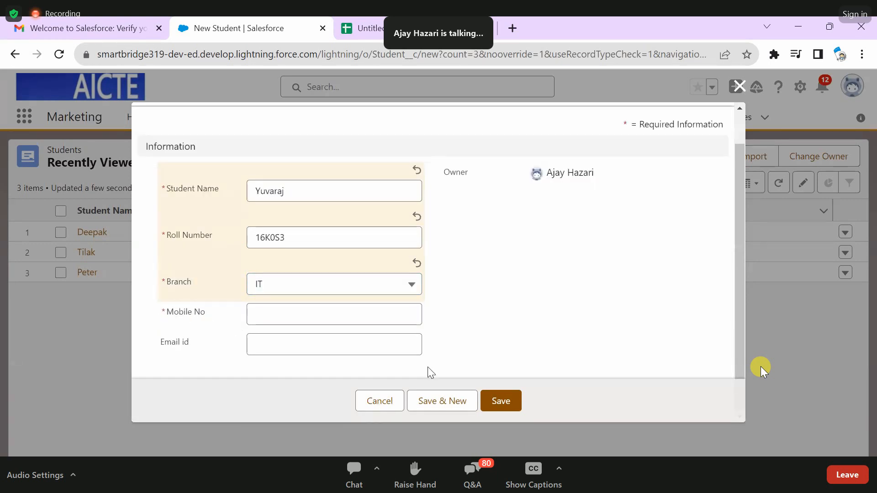
pyautogui.click(501, 402)
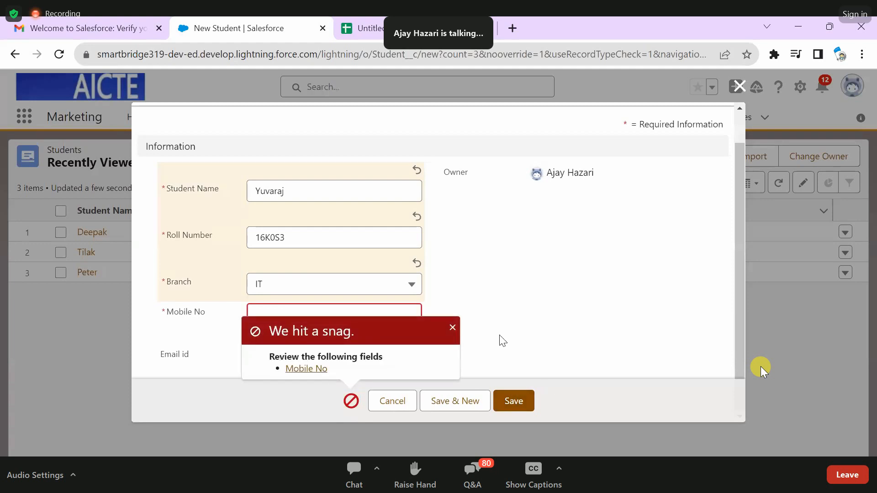
# - Dismiss the error, fill in the student's mobile number, and save the record to start another one
pyautogui.click(452, 328)
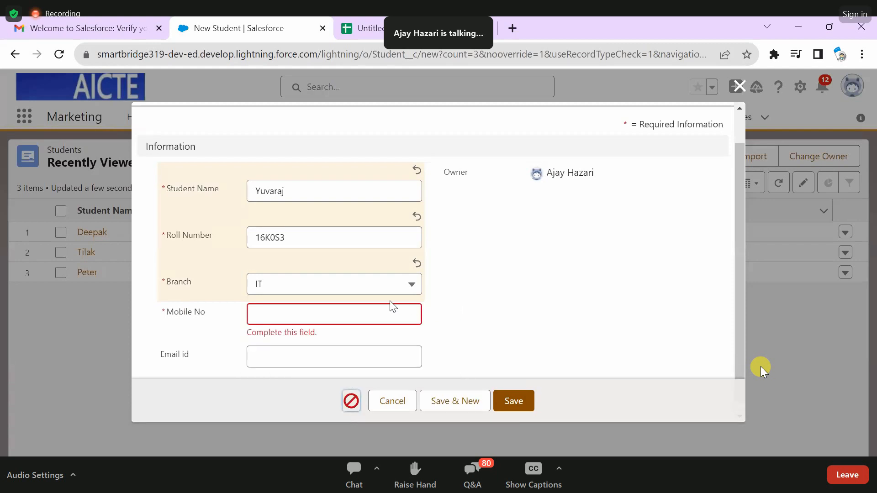
pyautogui.click(382, 315)
pyautogui.write('94893546')
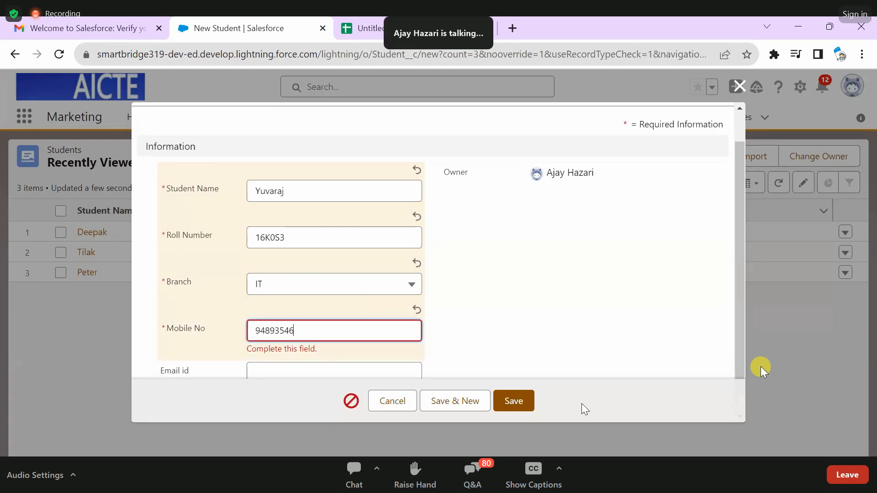
pyautogui.scroll(-1, 582, 404)
pyautogui.click(514, 402)
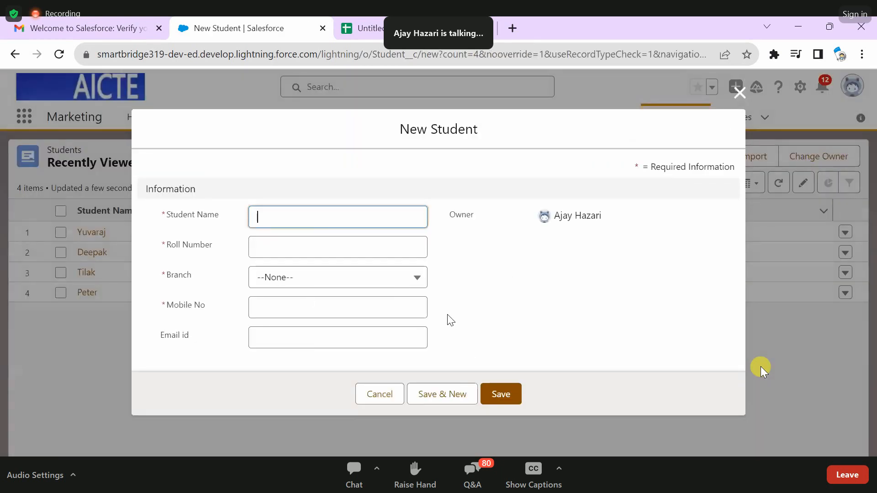
# - Set the blank Student record's branch to CSE, change it to ECE, and reopen the branch choices
pyautogui.click(364, 276)
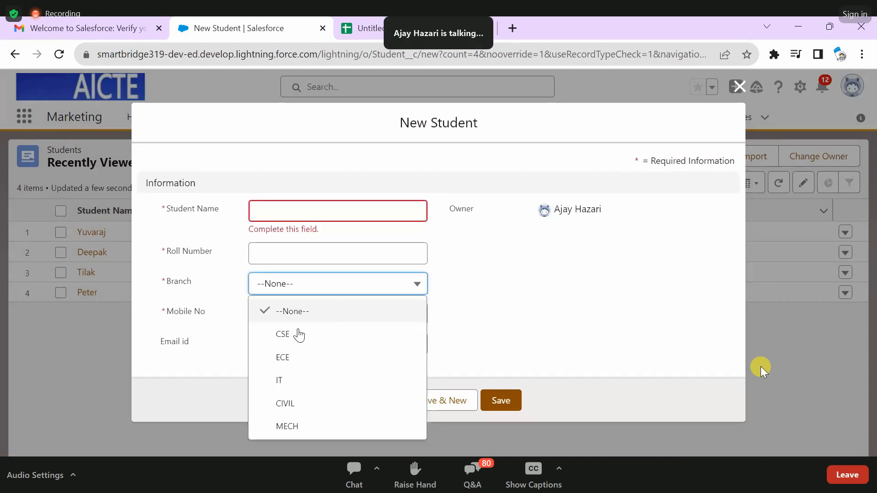
pyautogui.click(253, 253)
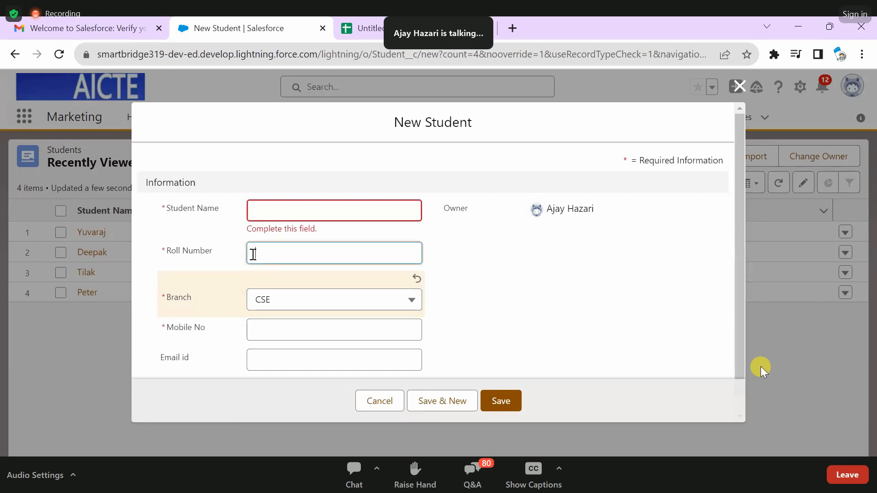
pyautogui.click(169, 249)
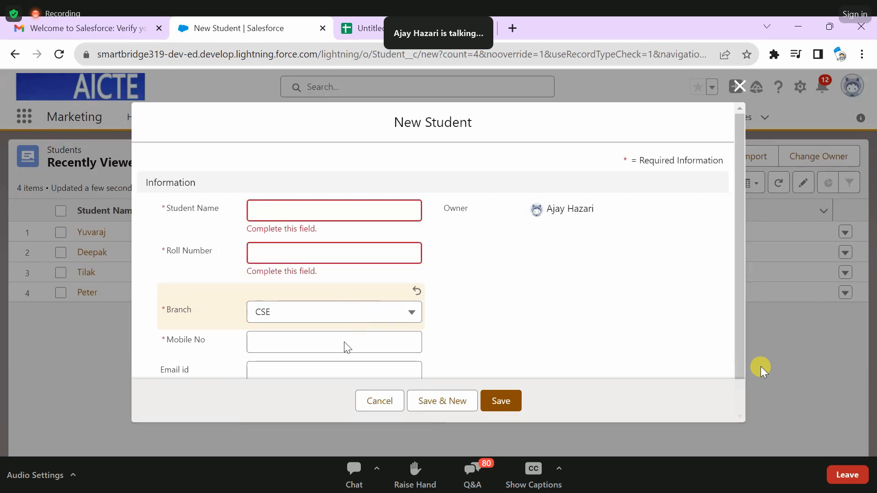
pyautogui.click(339, 312)
pyautogui.click(312, 376)
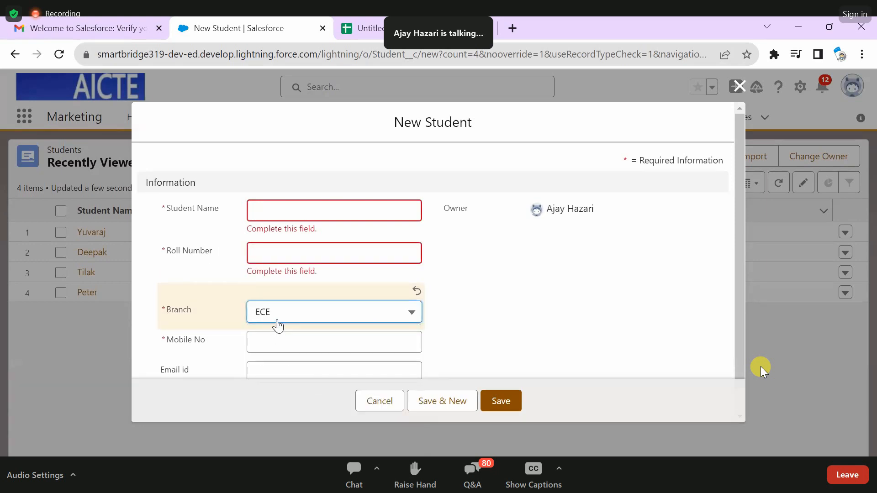
pyautogui.click(286, 253)
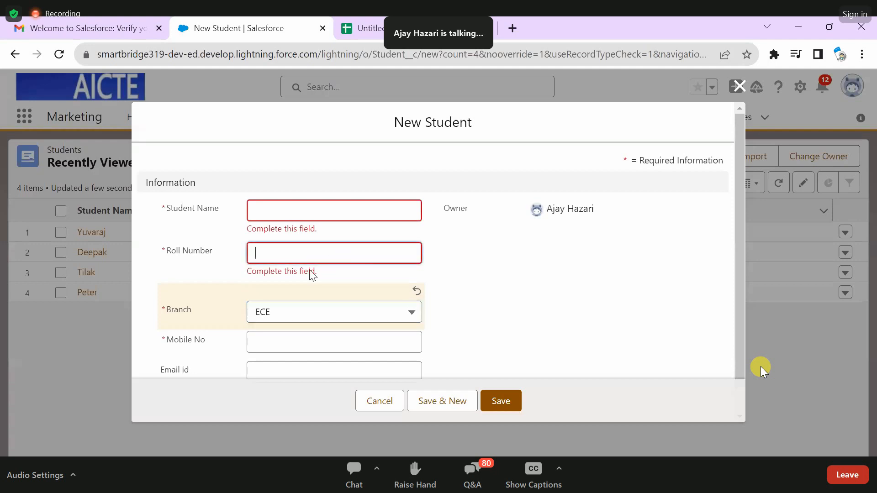
pyautogui.press('Tab')
pyautogui.press('Down')
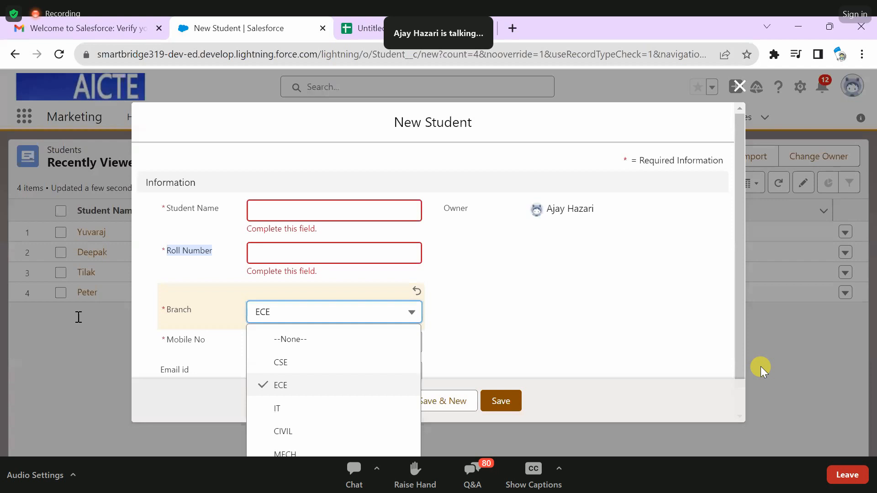
# - Switch to the Sf-Cohort-4 notes in Notepad and duplicate the Roll number and Branch lines below the Student field list
pyautogui.hotkey('alt', 'Tab')
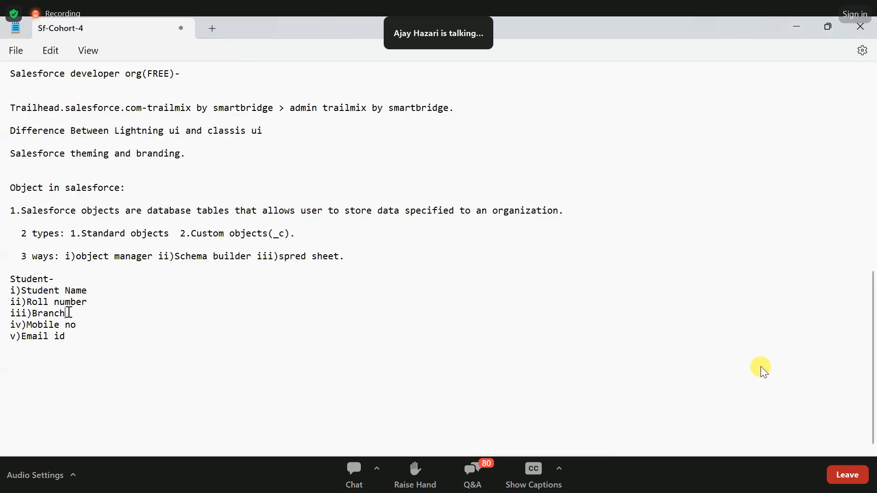
pyautogui.moveTo(69, 313); pyautogui.dragTo(10, 301)
pyautogui.hotkey('ctrl', 'c')
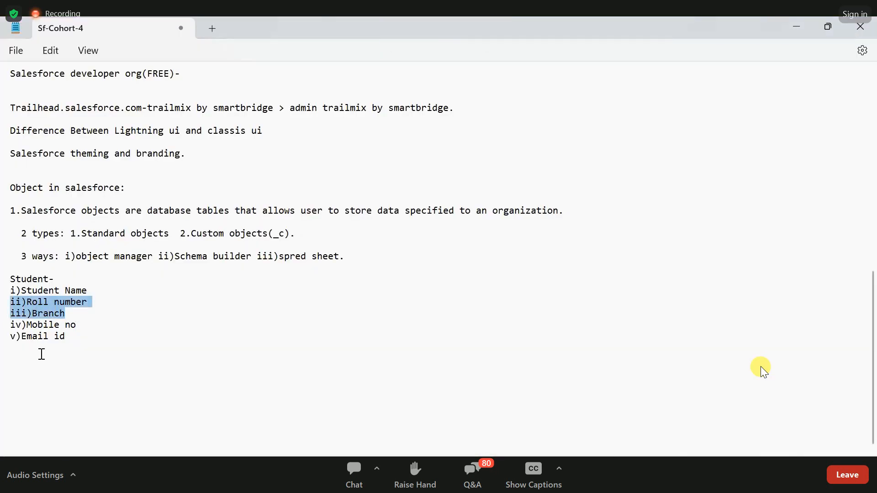
pyautogui.click(82, 343)
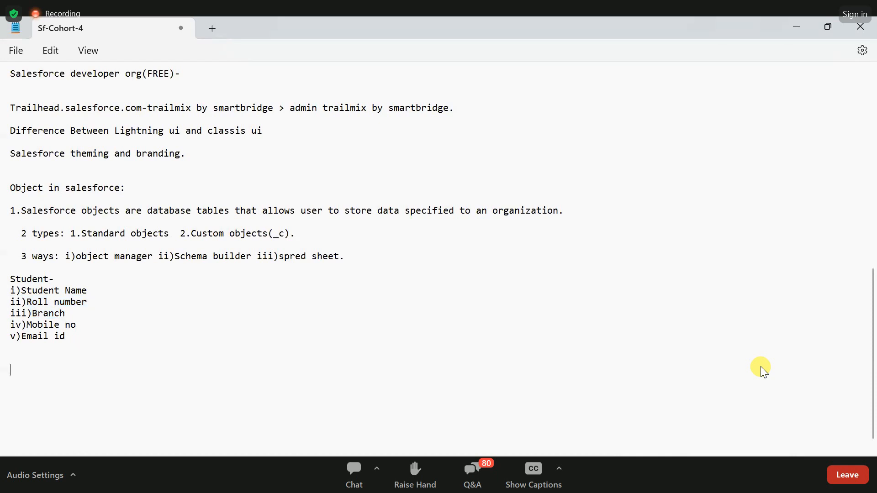
pyautogui.press('Return')
pyautogui.hotkey('ctrl', 'v')
# - Remove the ii) and iii) numbering from the duplicated Roll number and Branch lines
pyautogui.click(27, 371)
pyautogui.press('BackSpace')
pyautogui.press('BackSpace')
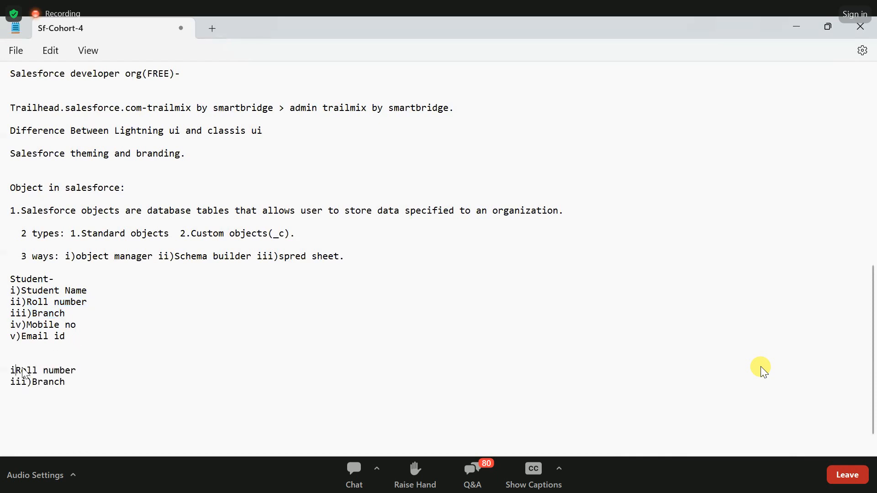
pyautogui.press('BackSpace')
pyautogui.click(30, 383)
pyautogui.press('BackSpace')
pyautogui.press('BackSpace')
pyautogui.press('BackSpace')
pyautogui.press('BackSpace')
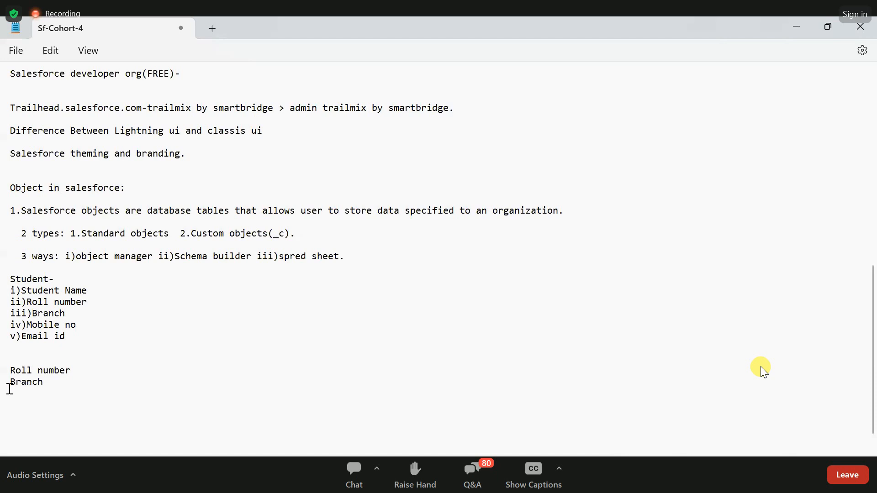
# - Move the duplicated Branch line above the Roll number line, directly below the Student field list
pyautogui.moveTo(9, 389); pyautogui.dragTo(6, 354)
pyautogui.click(3, 359)
pyautogui.write('Branch')
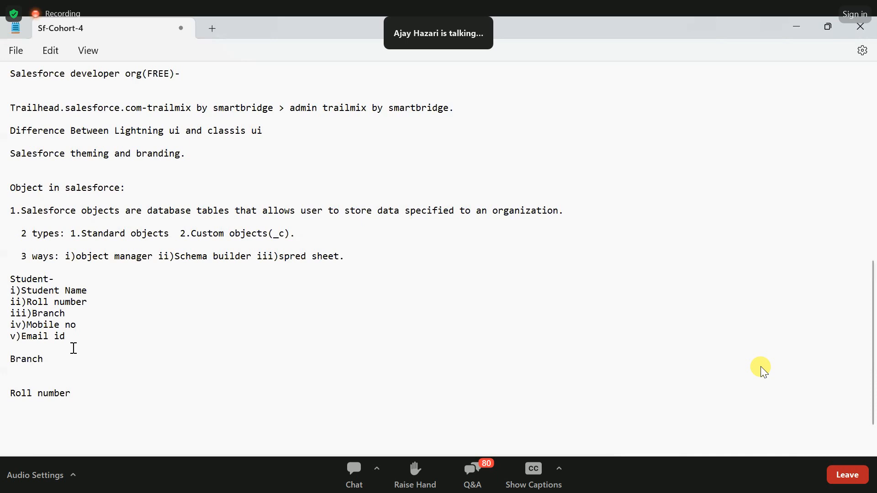
# - List CSE and ECE on separate lines under the Branch heading
pyautogui.press('Return')
pyautogui.write('CSE')
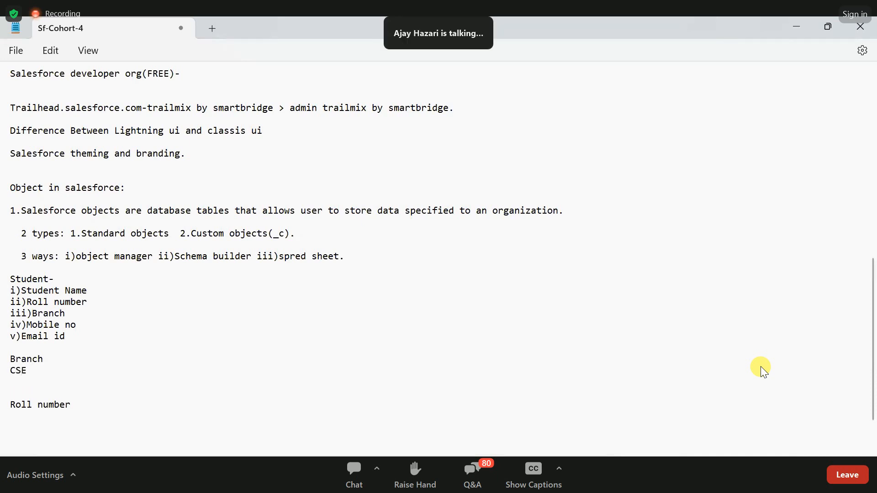
pyautogui.press('Return')
pyautogui.write('EC')
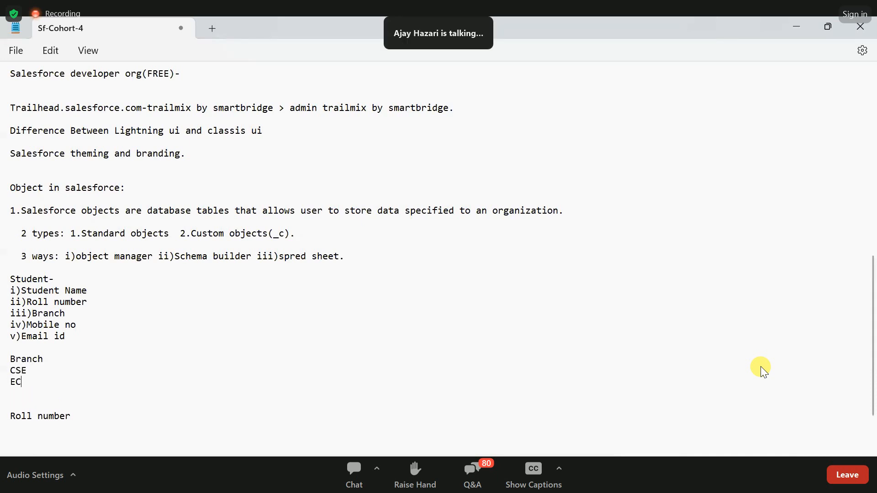
pyautogui.write('E')
pyautogui.press('Return')
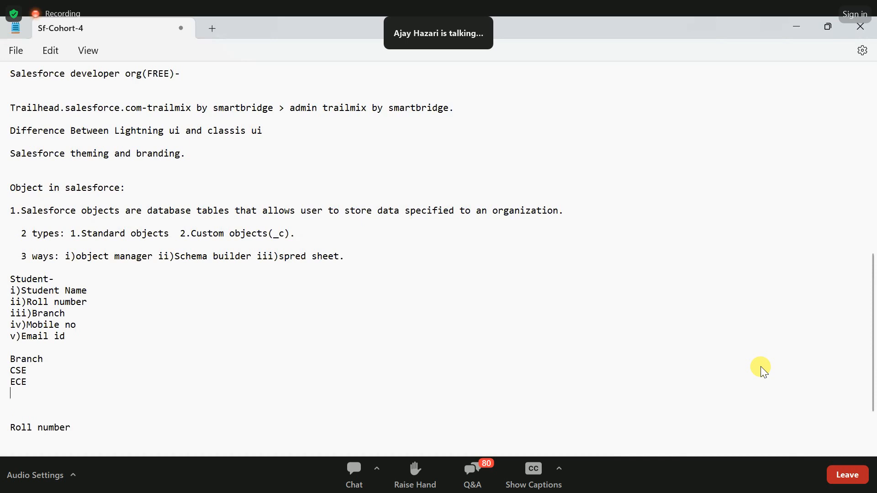
# - Add IT, CIVIL and MECH to the Branch list, each on its own line
pyautogui.write('IT')
pyautogui.press('Return')
pyautogui.write('M')
pyautogui.press('BackSpace')
pyautogui.write('CI')
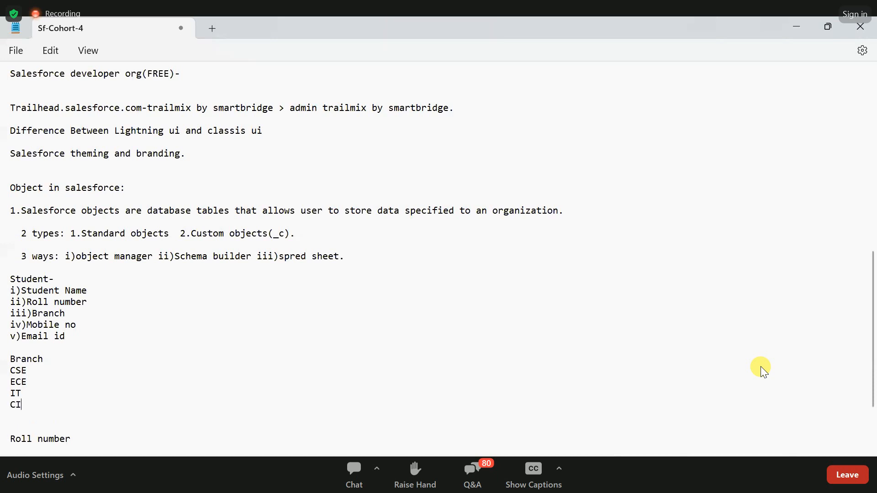
pyautogui.write('VI')
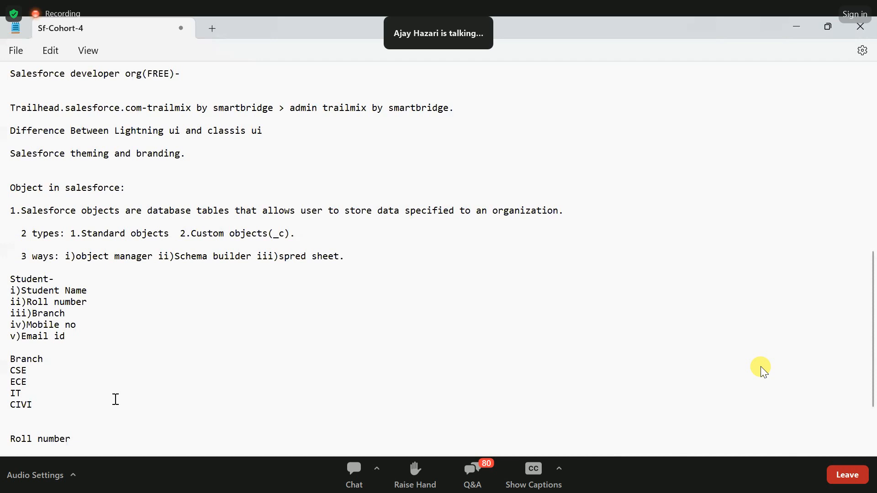
pyautogui.write('L')
pyautogui.press('Return')
pyautogui.write('MECH')
# - Reduce the gap between MECH and the Roll number heading to a single blank line
pyautogui.scroll(-3, 52, 376)
pyautogui.click(16, 337)
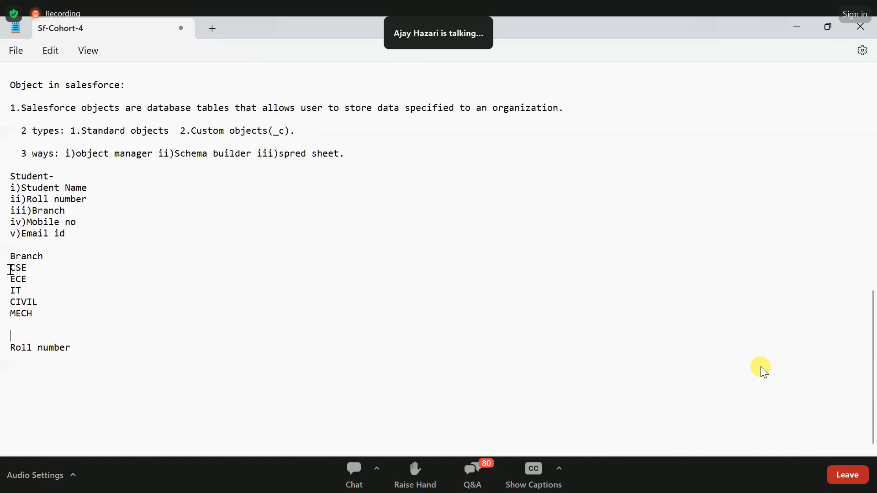
pyautogui.press('BackSpace')
pyautogui.press('BackSpace')
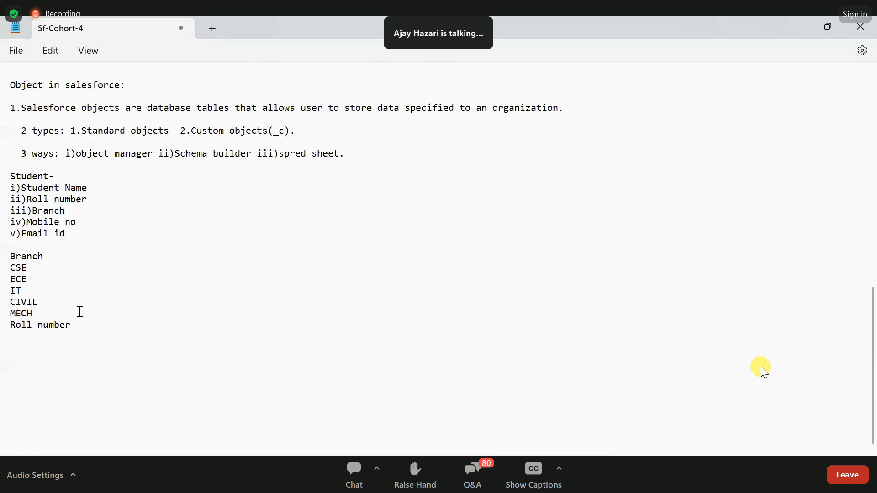
pyautogui.press('Return')
# - Enter the sample value 16K1C1 under the Roll number heading
pyautogui.click(28, 267)
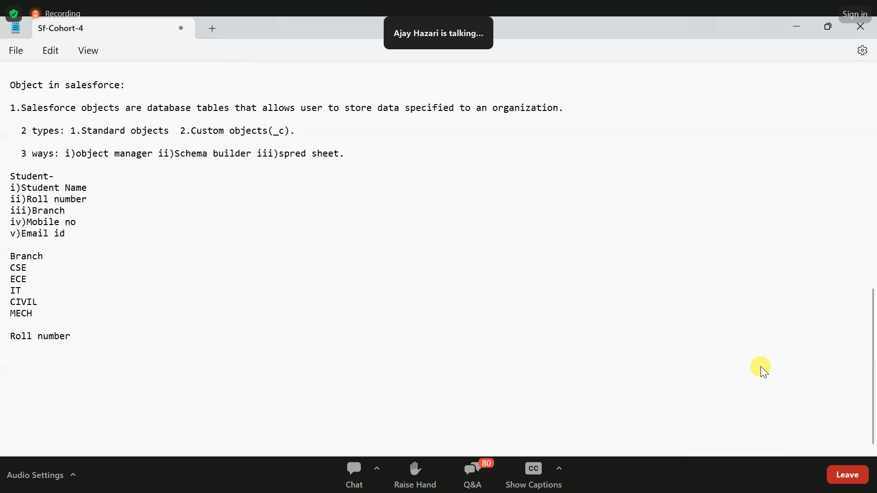
pyautogui.write('16K1')
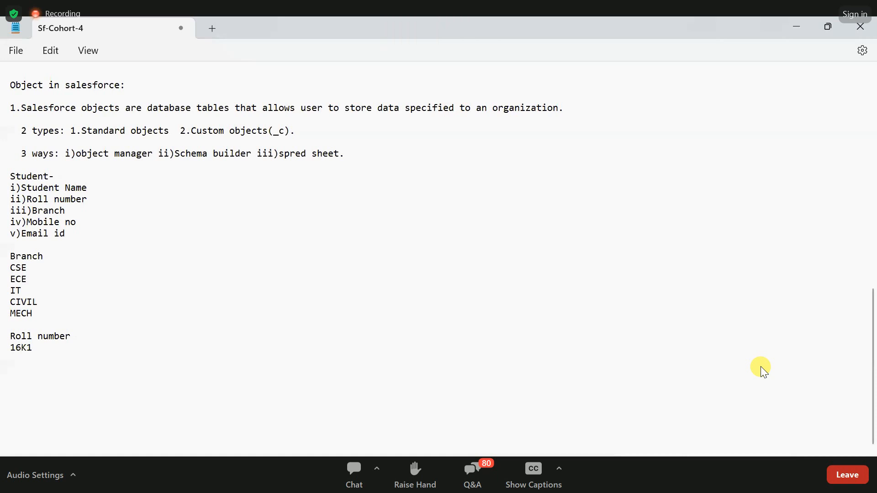
pyautogui.write('C1')
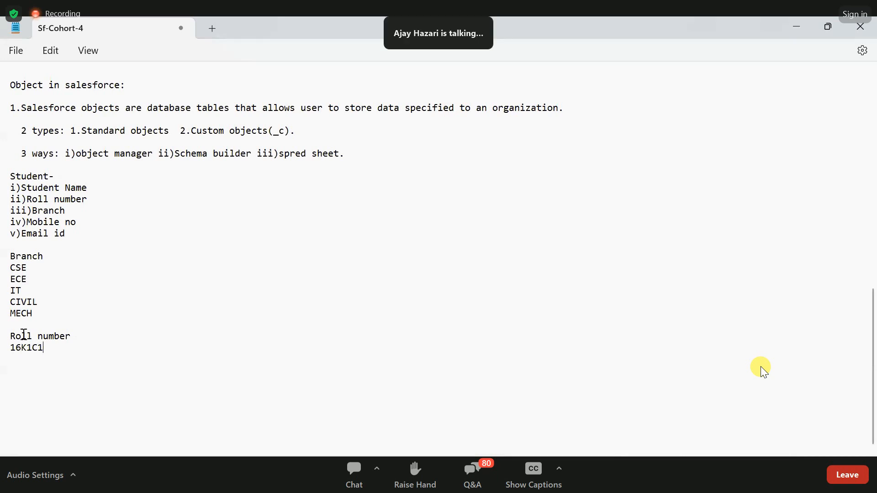
# - Copy the 16K1C1 entry and use it to add 16K1C2 and 16K1C3 on the following lines
pyautogui.doubleClick(58, 354)
pyautogui.hotkey('ctrl', 'c')
pyautogui.press('Right')
pyautogui.press('Return')
pyautogui.hotkey('ctrl', 'v')
pyautogui.press('BackSpace')
pyautogui.write('5')
pyautogui.press('BackSpace')
pyautogui.write('2')
pyautogui.press('Return')
pyautogui.hotkey('ctrl', 'v')
pyautogui.press('BackSpace')
pyautogui.write('3')
# - Extend the roll number list with 16K1C4 and 16K1C5 by reusing the copied entry
pyautogui.press('Return')
pyautogui.hotkey('ctrl', 'v')
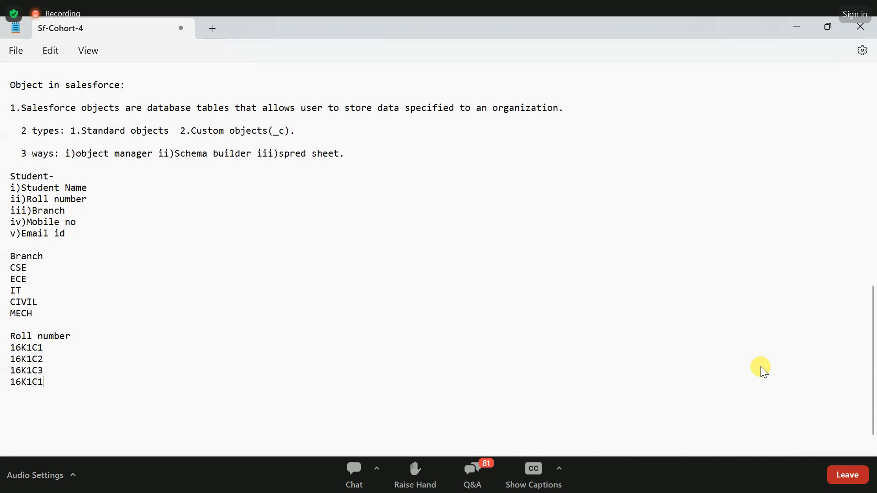
pyautogui.press('BackSpace')
pyautogui.write('4')
pyautogui.press('Return')
pyautogui.hotkey('ctrl', 'v')
pyautogui.press('BackSpace')
pyautogui.write('5')
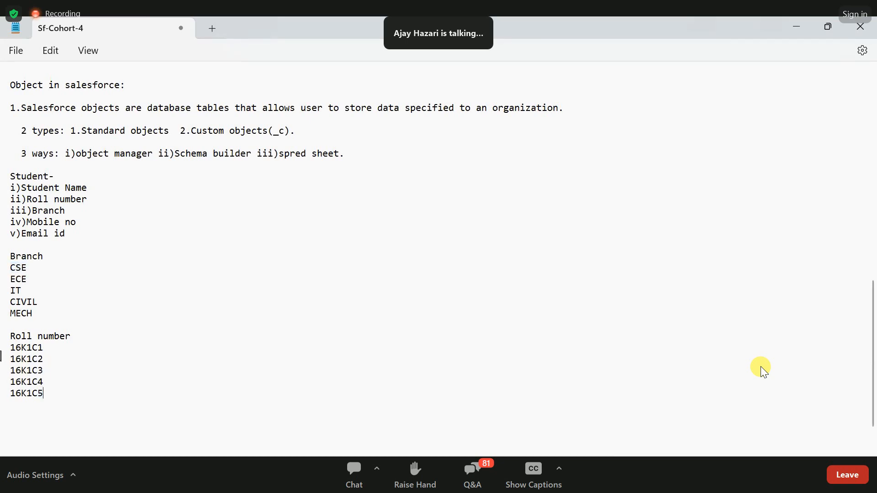
# - Add 16K1E1 below 16K1C5 in the roll number list
pyautogui.press('Return')
pyautogui.hotkey('ctrl', 'v')
pyautogui.press('BackSpace')
pyautogui.write('E')
# - Copy the 16K1E1 entry and use it to add 16K1E2 and 16K1E3 on the following lines
pyautogui.doubleClick(33, 413)
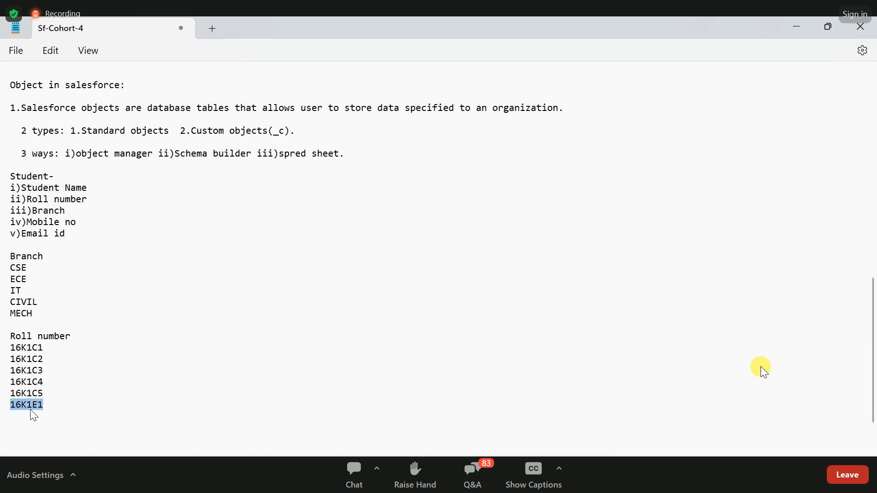
pyautogui.press('Right')
pyautogui.press('Return')
pyautogui.hotkey('ctrl', 'v')
pyautogui.press('BackSpace')
pyautogui.write('2')
pyautogui.press('Return')
pyautogui.hotkey('ctrl', 'v')
pyautogui.press('BackSpace')
pyautogui.write('3')
# - Complete the E series of the roll number list with 16K1E4 and 16K1E5
pyautogui.press('Return')
pyautogui.hotkey('ctrl', 'v')
pyautogui.press('BackSpace')
pyautogui.write('4')
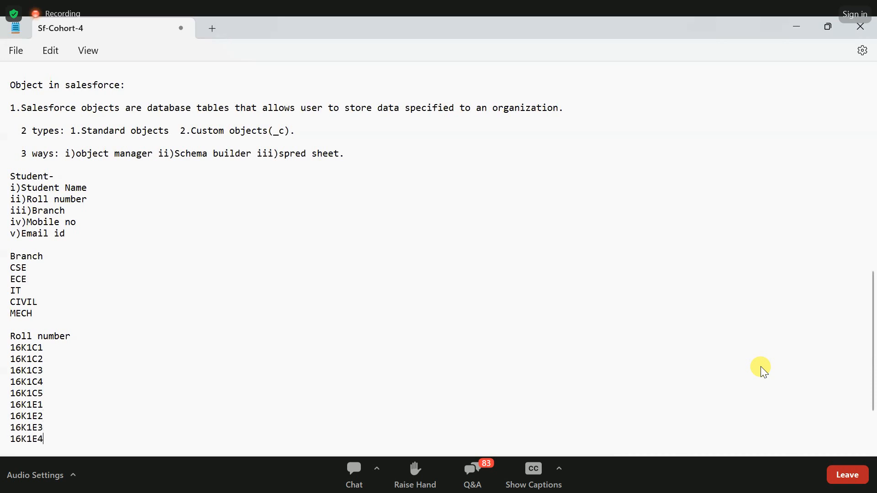
pyautogui.press('Return')
pyautogui.hotkey('ctrl', 'v')
pyautogui.press('BackSpace')
pyautogui.write('5')
pyautogui.scroll(-2, 763, 372)
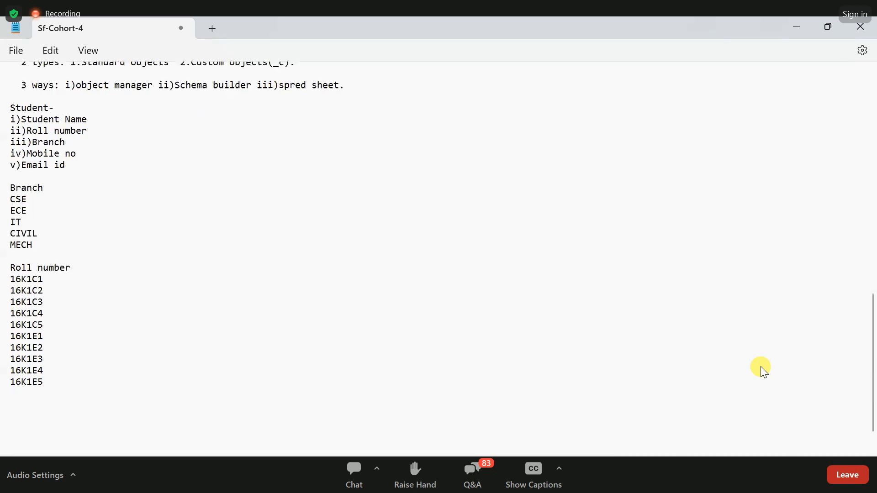
# - Start the T series below 16K1E5 with 16K1T1 and 16K1T2, reusing the copied roll number entry
pyautogui.press('Return')
pyautogui.hotkey('ctrl', 'v')
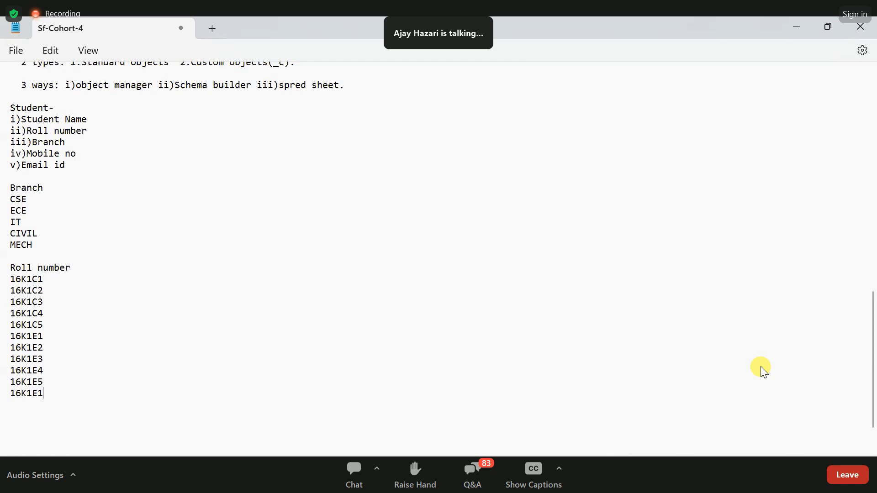
pyautogui.press('BackSpace')
pyautogui.press('BackSpace')
pyautogui.write('T1')
pyautogui.press('Return')
pyautogui.hotkey('ctrl', 'v')
pyautogui.press('BackSpace')
pyautogui.press('BackSpace')
pyautogui.write('T2')
# - Extend the roll number list with 16K1T3 and 16K1T4 by adapting the copied entry
pyautogui.press('Return')
pyautogui.hotkey('ctrl', 'v')
pyautogui.press('BackSpace')
pyautogui.press('BackSpace')
pyautogui.write('T3')
pyautogui.press('Return')
pyautogui.hotkey('ctrl', 'v')
pyautogui.press('BackSpace')
pyautogui.press('BackSpace')
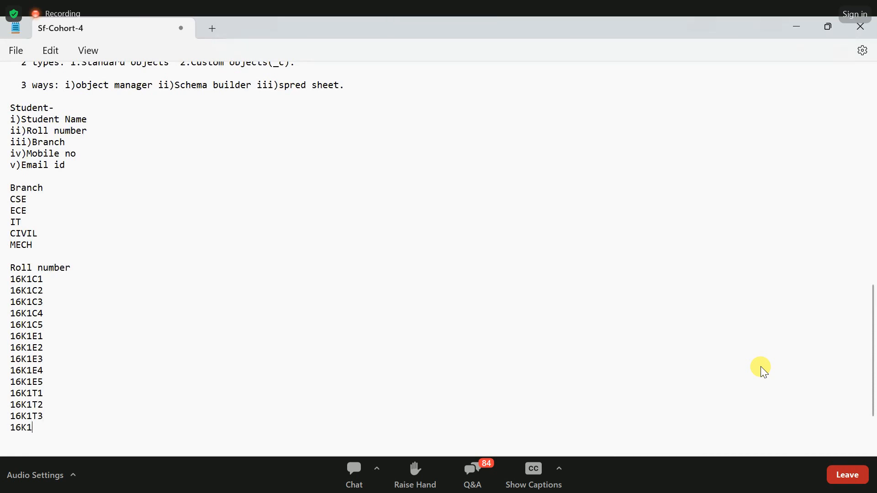
pyautogui.write('T4')
# - Complete the T series with 16K1T5 and highlight the whole list from 16K1C1 to 16K1T5
pyautogui.press('Return')
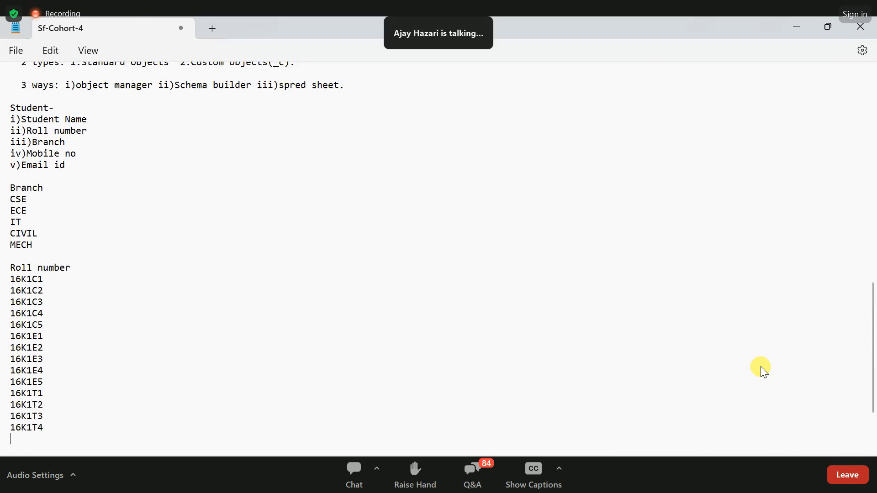
pyautogui.hotkey('ctrl', 'v')
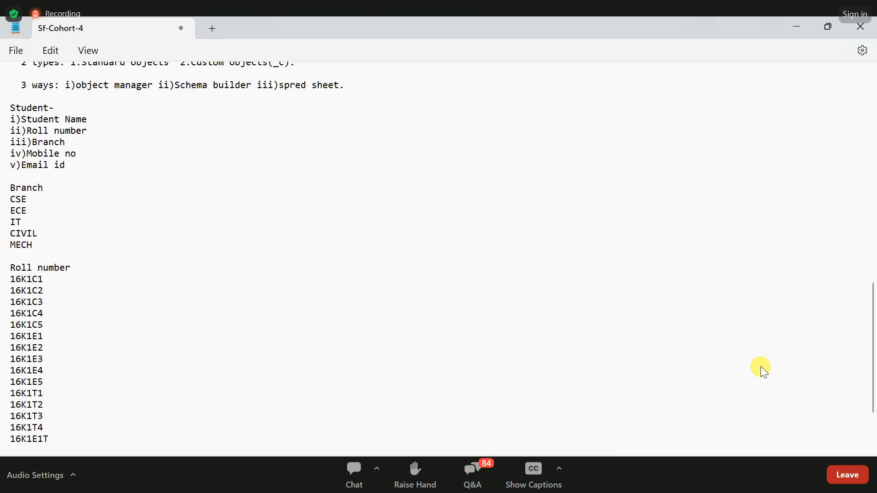
pyautogui.press('BackSpace')
pyautogui.press('BackSpace')
pyautogui.press('BackSpace')
pyautogui.write('T5')
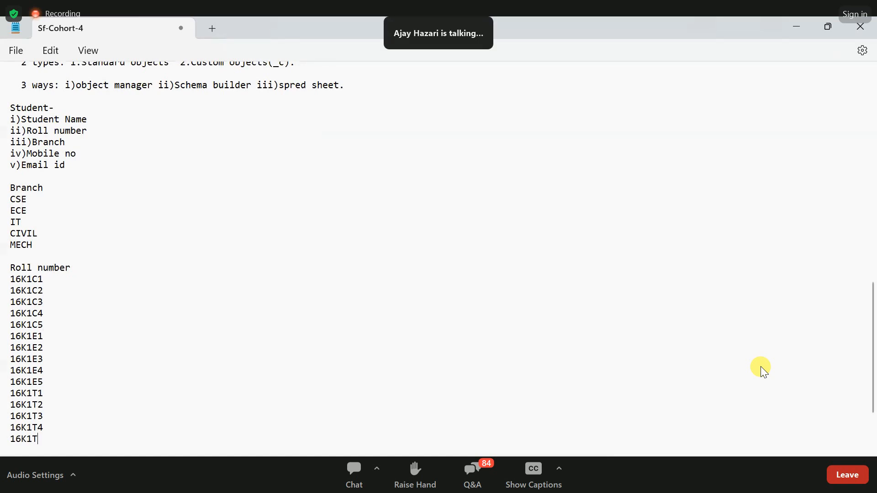
pyautogui.press('Return')
pyautogui.scroll(-3, 764, 373)
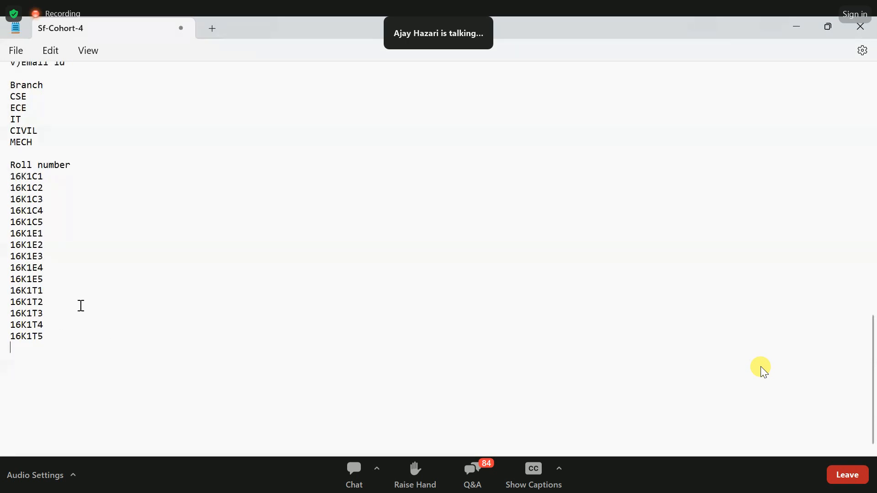
pyautogui.keyDown('shift'); pyautogui.click(3, 178); pyautogui.keyUp('shift')
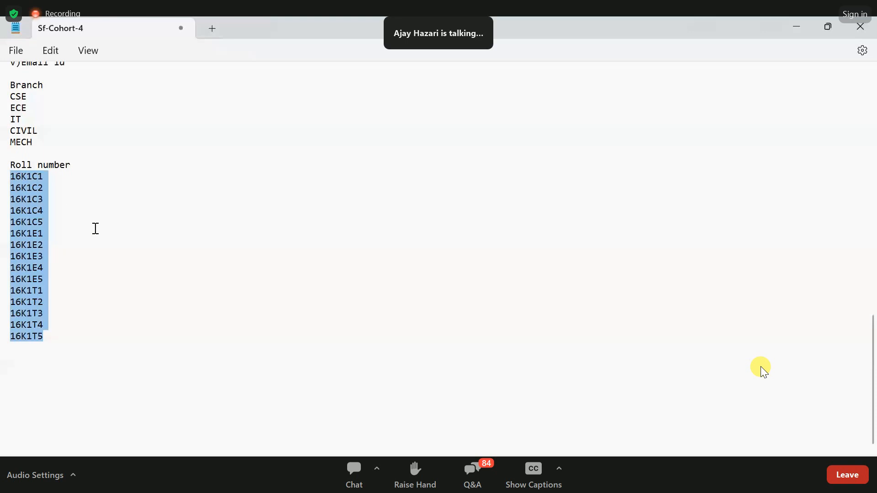
pyautogui.click(94, 269)
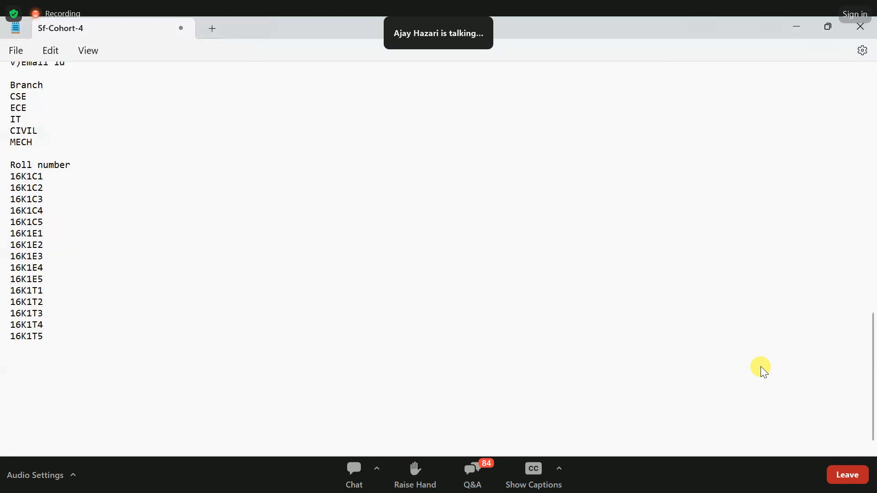
# - Add 16K1V1 below 16K1T5 by changing the series letter of the copied roll number
pyautogui.hotkey('ctrl', 'v')
pyautogui.click(37, 348)
pyautogui.press('BackSpace')
pyautogui.write('V')
# - Copy the 16K1V1 entry and use it to add 16K1V2 and 16K1V3 on the following lines
pyautogui.doubleClick(29, 349)
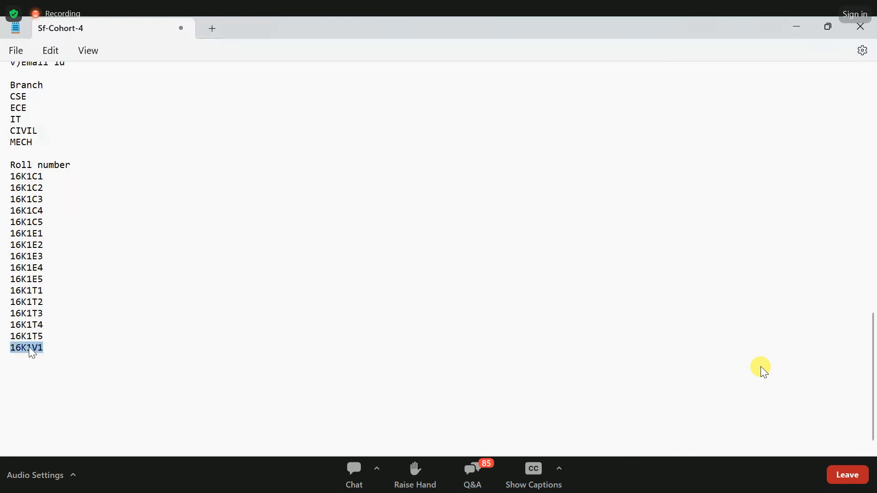
pyautogui.hotkey('ctrl', 'c')
pyautogui.press('End')
pyautogui.press('Return')
pyautogui.hotkey('ctrl', 'v')
pyautogui.press('Return')
pyautogui.hotkey('ctrl', 'v')
pyautogui.press('BackSpace')
pyautogui.write('3')
# - Complete the V series of the roll number list with 16K1V4 and 16K1V5
pyautogui.press('Return')
pyautogui.hotkey('ctrl', 'v')
pyautogui.press('BackSpace')
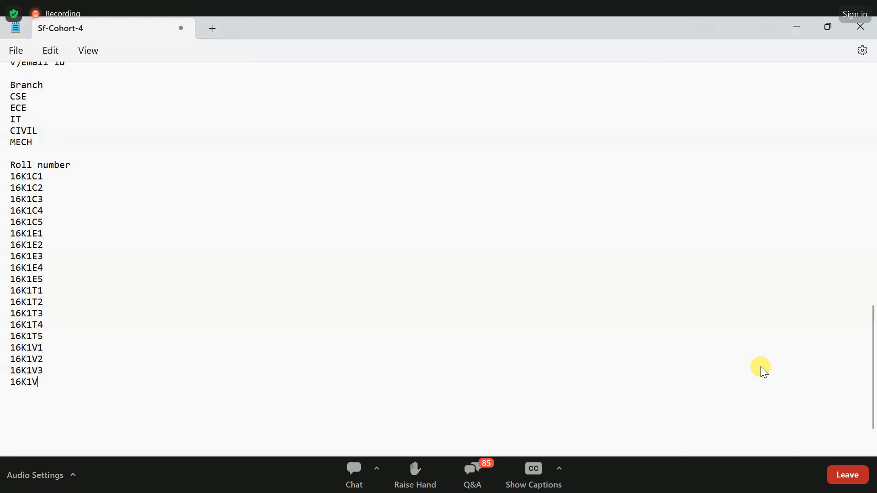
pyautogui.write('4')
pyautogui.press('Return')
pyautogui.hotkey('ctrl', 'v')
pyautogui.press('BackSpace')
pyautogui.write('5')
# - Add 16K1M1 below 16K1V5 by changing the series letter of the copied entry
pyautogui.press('Return')
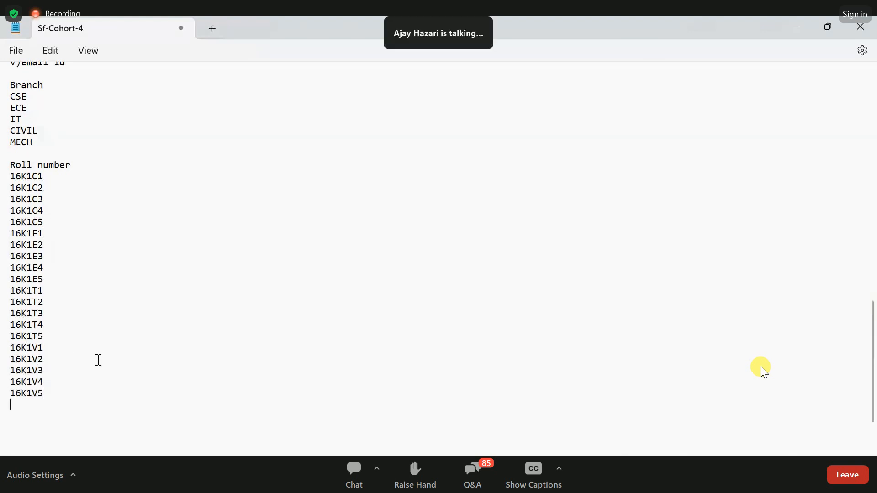
pyautogui.hotkey('ctrl', 'v')
pyautogui.click(37, 407)
pyautogui.press('BackSpace')
pyautogui.write('M')
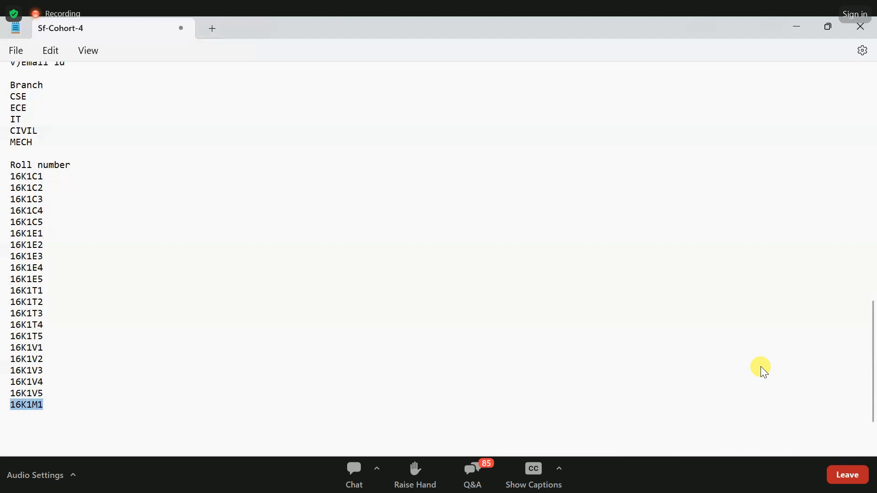
# - Reuse the 16K1M1 entry to add 16K1M2 and 16K1M3 on the following lines
pyautogui.press('Right')
pyautogui.press('Return')
pyautogui.hotkey('ctrl', 'v')
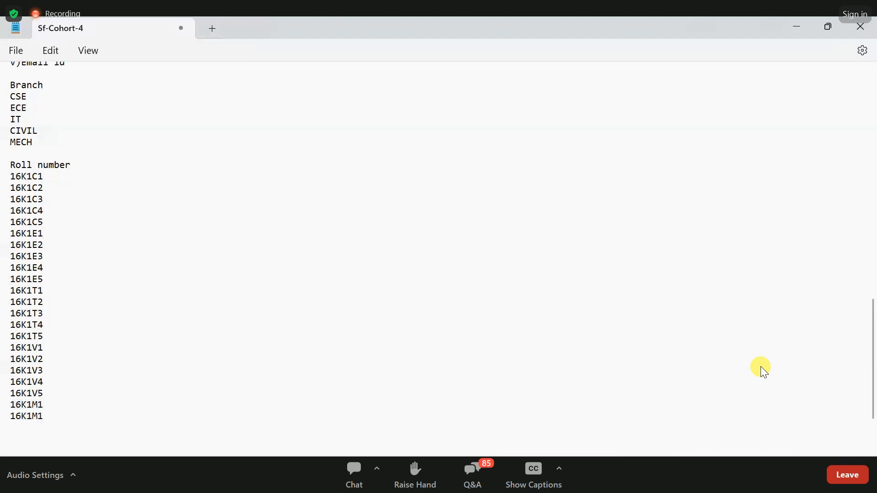
pyautogui.press('BackSpace')
pyautogui.write('2')
pyautogui.press('Return')
pyautogui.hotkey('ctrl', 'v')
pyautogui.press('BackSpace')
pyautogui.write('3')
# - Complete the M series of the roll number list with 16K1M4 and 16K1M5
pyautogui.press('Return')
pyautogui.hotkey('ctrl', 'v')
pyautogui.press('BackSpace')
pyautogui.write('4')
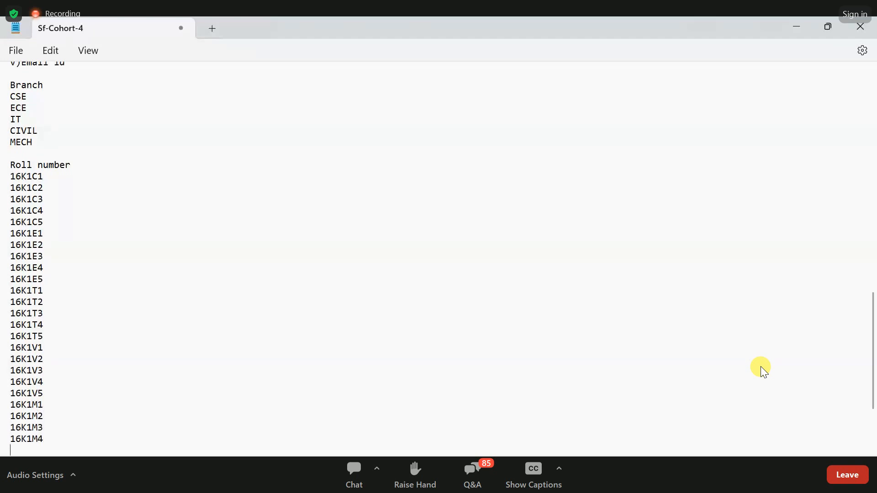
pyautogui.press('Return')
pyautogui.hotkey('ctrl', 'v')
pyautogui.press('BackSpace')
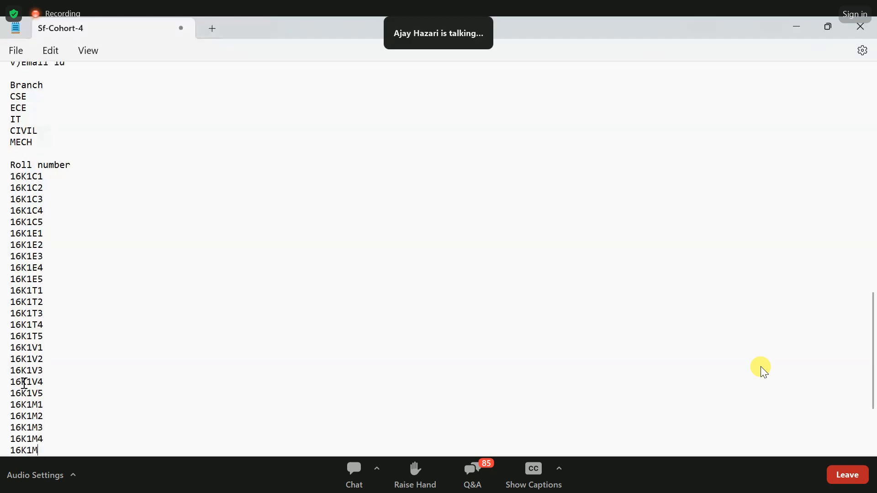
pyautogui.write('5')
# - Highlight the C, E, T, V and M roll number series one by one and compare each with its branch in the Branch list
pyautogui.scroll(-1, 45, 364)
pyautogui.scroll(-2, 44, 364)
pyautogui.scroll(3, 31, 185)
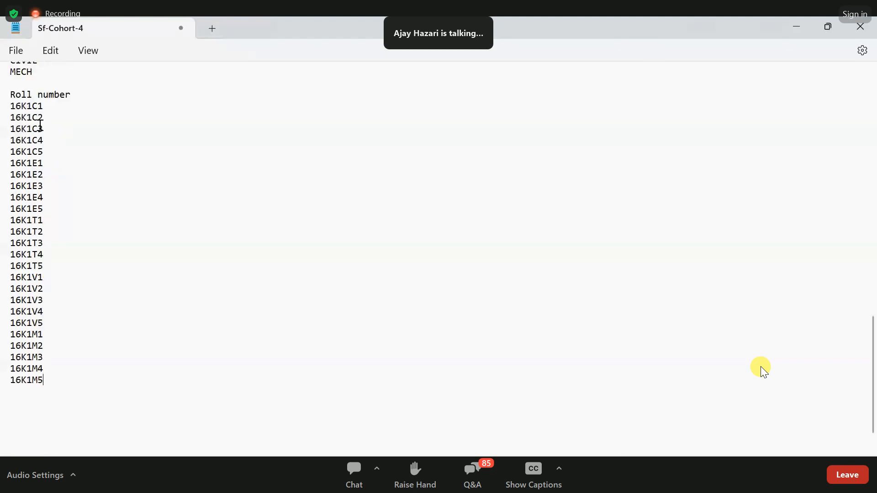
pyautogui.moveTo(4, 179); pyautogui.dragTo(48, 223)
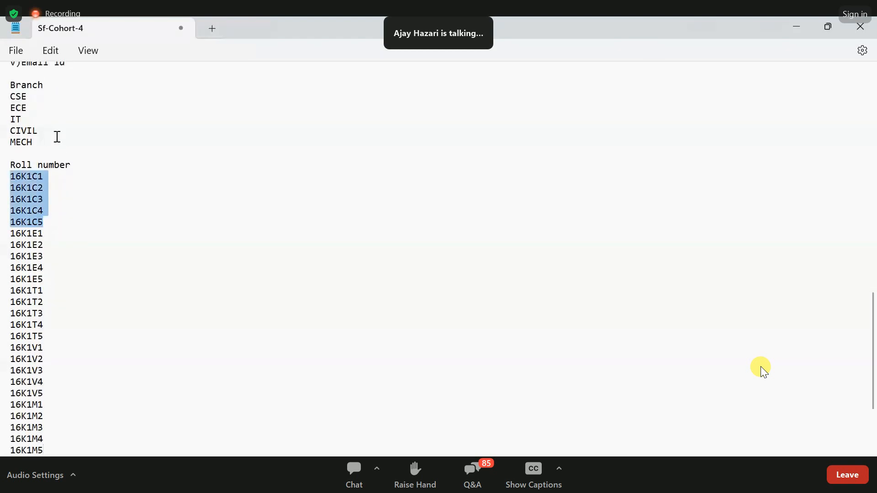
pyautogui.click(52, 181)
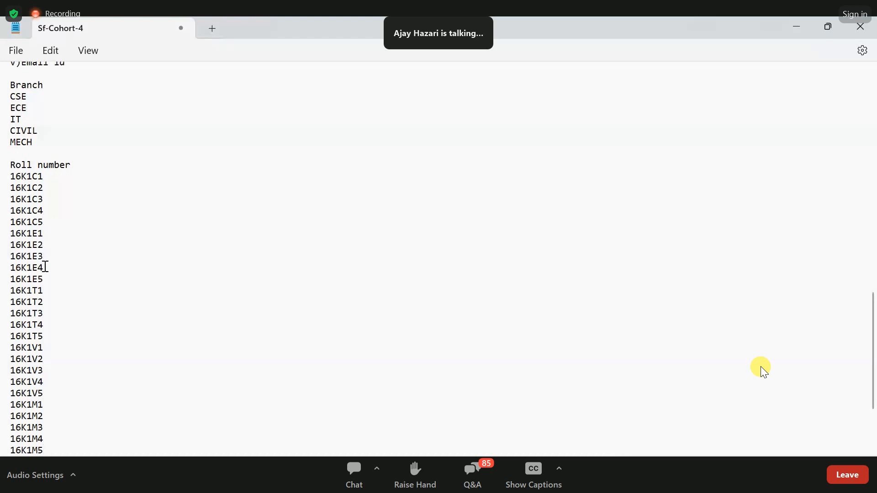
pyautogui.moveTo(45, 280); pyautogui.dragTo(9, 228)
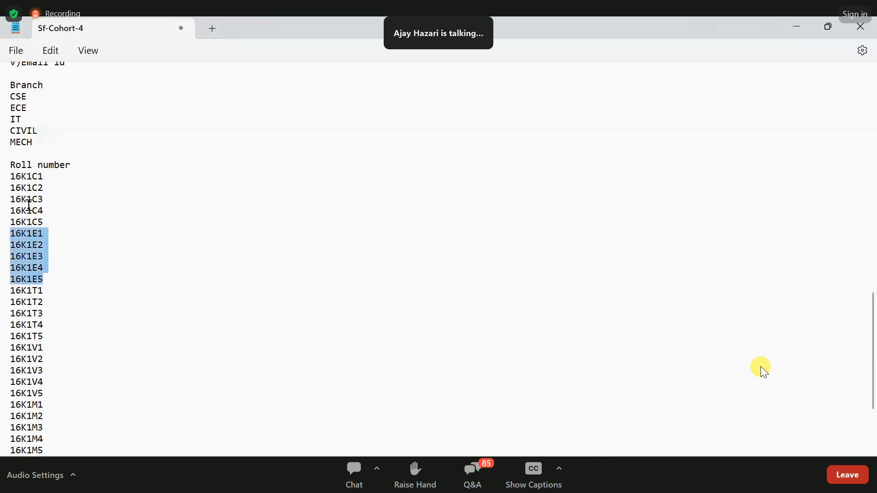
pyautogui.click(61, 302)
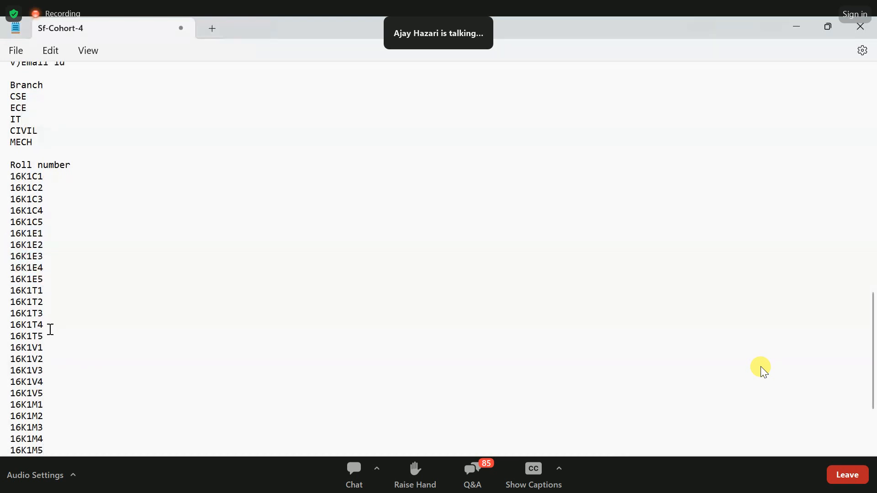
pyautogui.moveTo(50, 331); pyautogui.dragTo(10, 291)
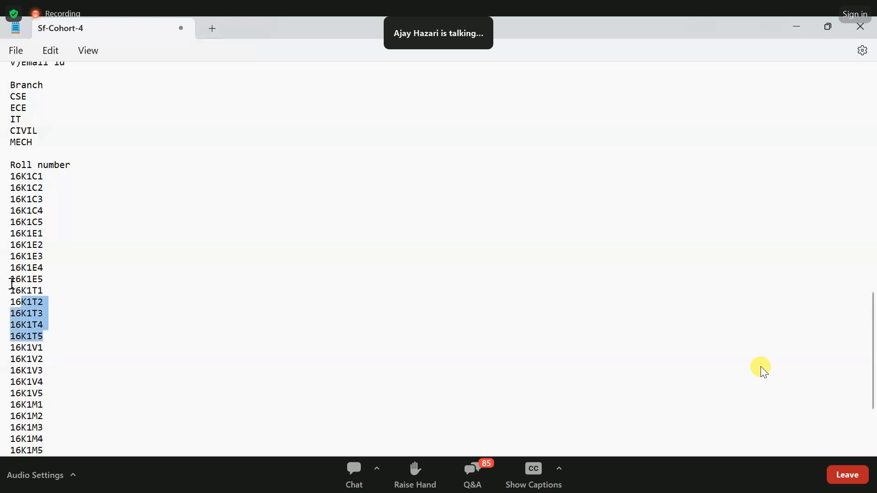
pyautogui.doubleClick(40, 131)
pyautogui.click(53, 390)
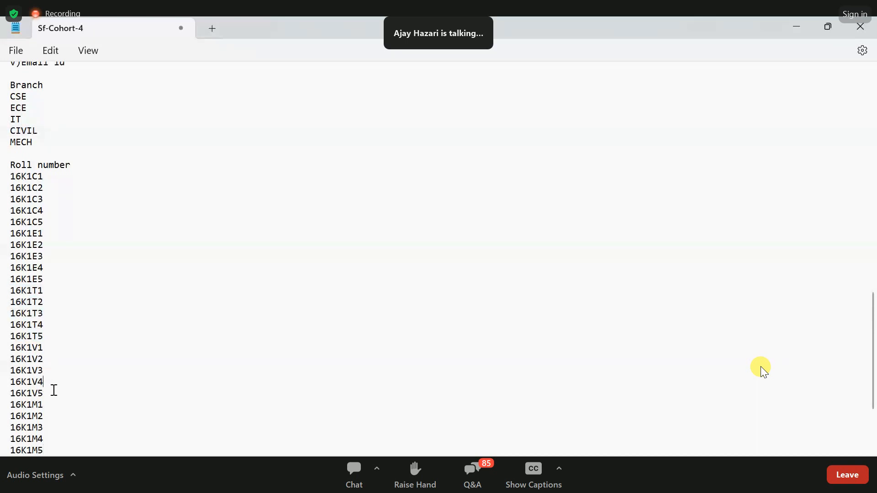
pyautogui.keyDown('shift'); pyautogui.click(10, 358); pyautogui.keyUp('shift')
pyautogui.keyDown('shift'); pyautogui.click(8, 349); pyautogui.keyUp('shift')
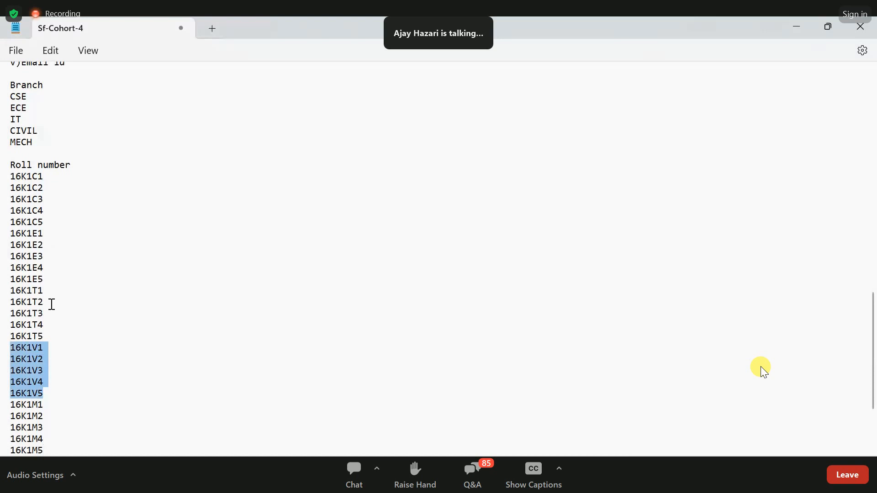
pyautogui.moveTo(38, 146); pyautogui.dragTo(15, 144)
pyautogui.moveTo(45, 451); pyautogui.dragTo(10, 406)
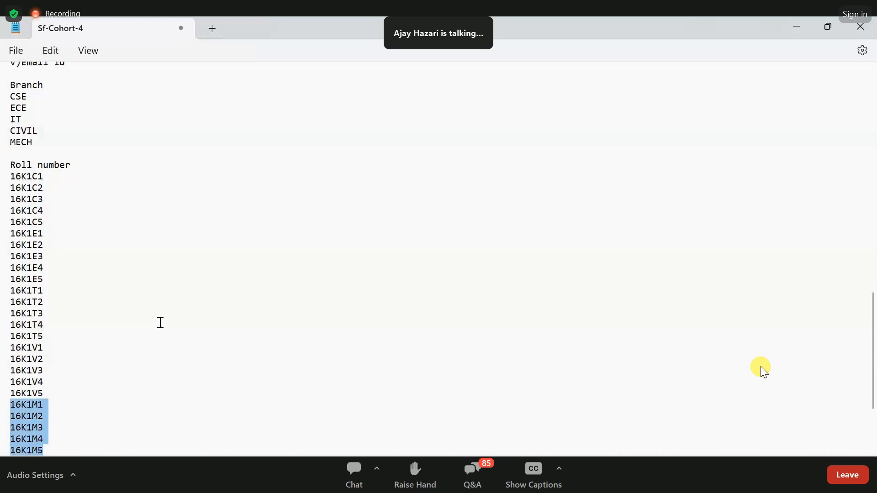
# - Insert the heading "Field Dependencies:" between the Student field list and the Branch list, set off by blank lines
pyautogui.scroll(1, 160, 322)
pyautogui.scroll(1, 161, 323)
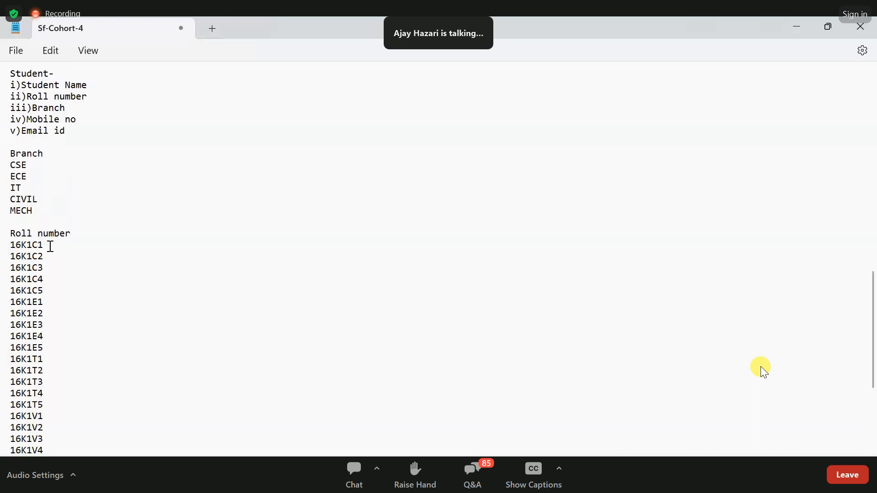
pyautogui.scroll(2, 9, 254)
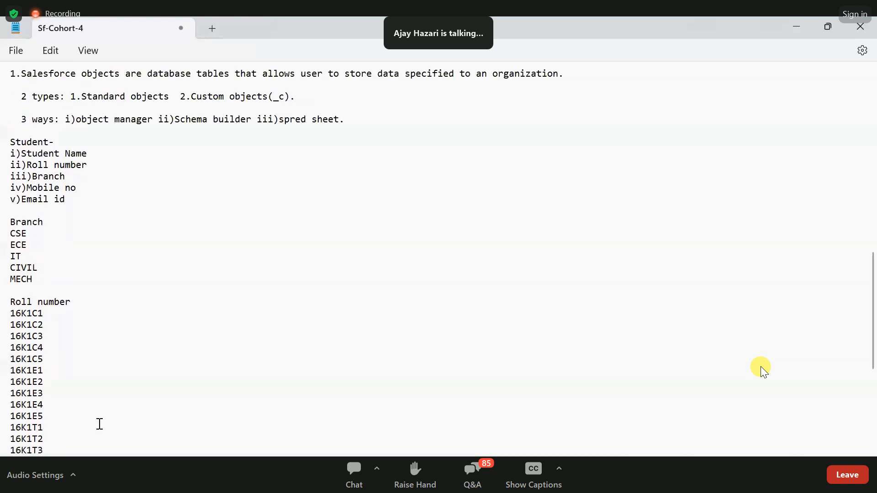
pyautogui.scroll(1, 108, 268)
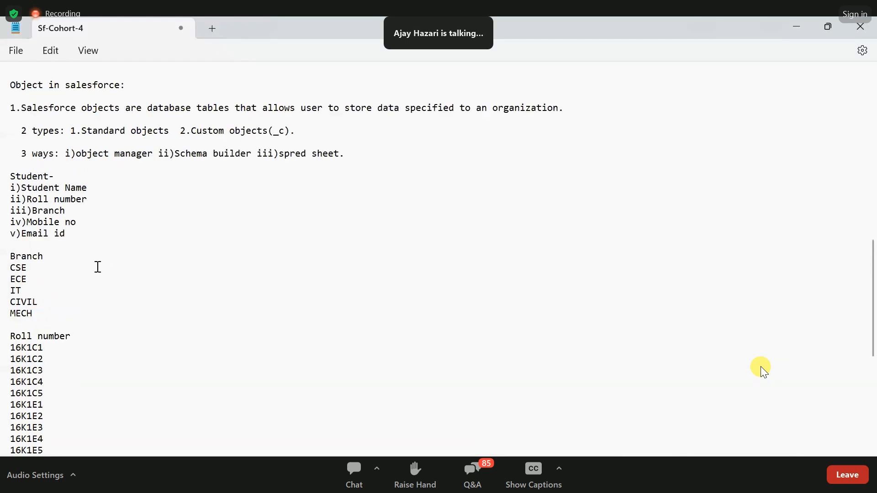
pyautogui.hotkey('shift', 'Down')
pyautogui.hotkey('shift', 'Down')
pyautogui.hotkey('shift', 'Down')
pyautogui.hotkey('shift', 'Down')
pyautogui.hotkey('shift', 'Down')
pyautogui.hotkey('shift', 'Down')
pyautogui.hotkey('shift', 'Down')
pyautogui.hotkey('shift', 'Down')
pyautogui.hotkey('shift', 'Down')
pyautogui.hotkey('shift', 'Down')
pyautogui.hotkey('shift', 'Down')
pyautogui.hotkey('shift', 'Down')
pyautogui.hotkey('shift', 'Down')
pyautogui.hotkey('shift', 'Down')
pyautogui.hotkey('shift', 'Down')
pyautogui.hotkey('shift', 'Down')
pyautogui.hotkey('shift', 'Down')
pyautogui.hotkey('shift', 'Down')
pyautogui.hotkey('shift', 'Down')
pyautogui.hotkey('shift', 'Down')
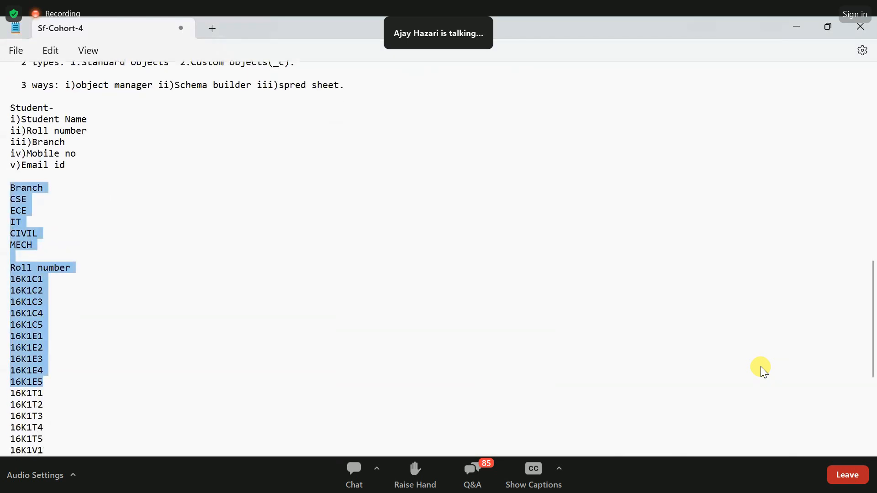
pyautogui.scroll(3, 763, 371)
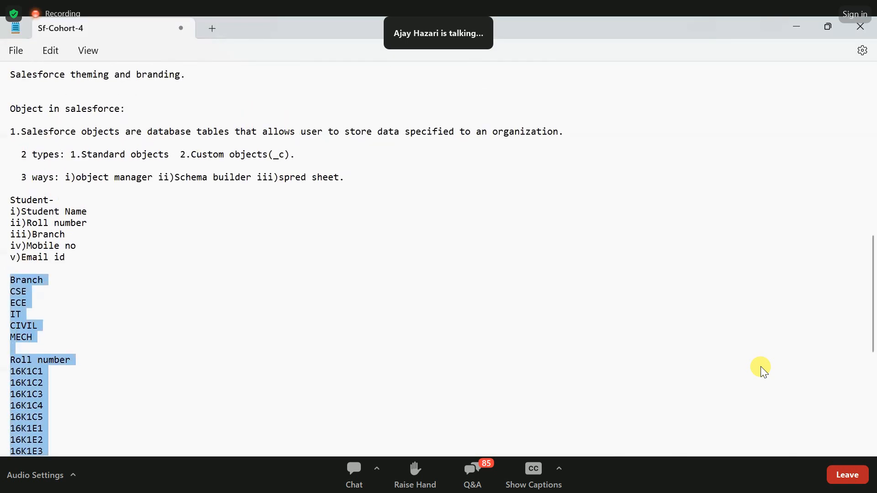
pyautogui.scroll(1, 763, 371)
pyautogui.click(65, 268)
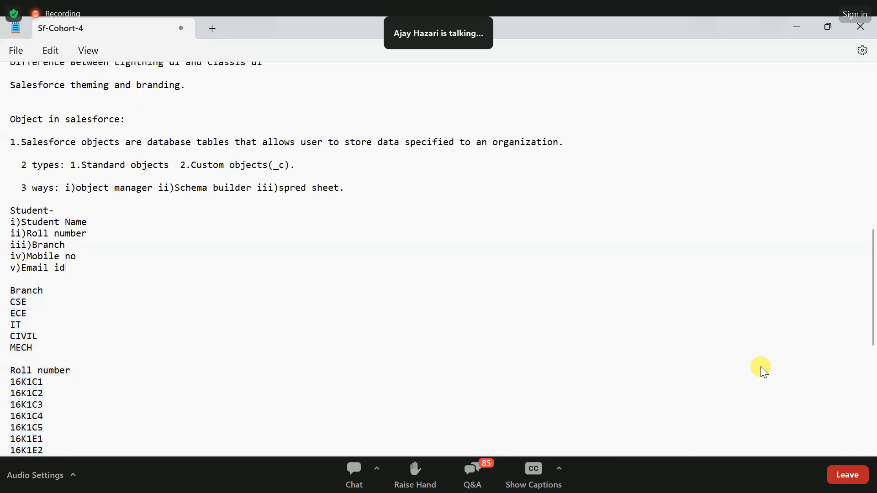
pyautogui.press('Return')
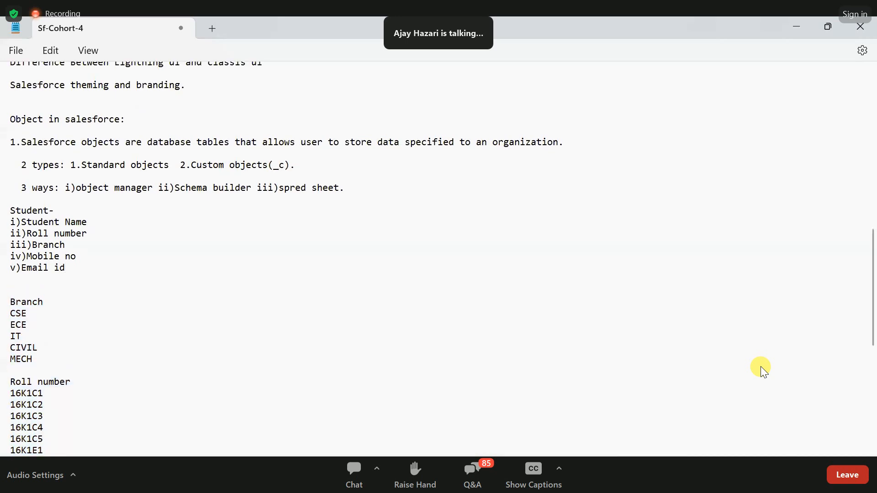
pyautogui.press('Return')
pyautogui.write('Field Dependencies:')
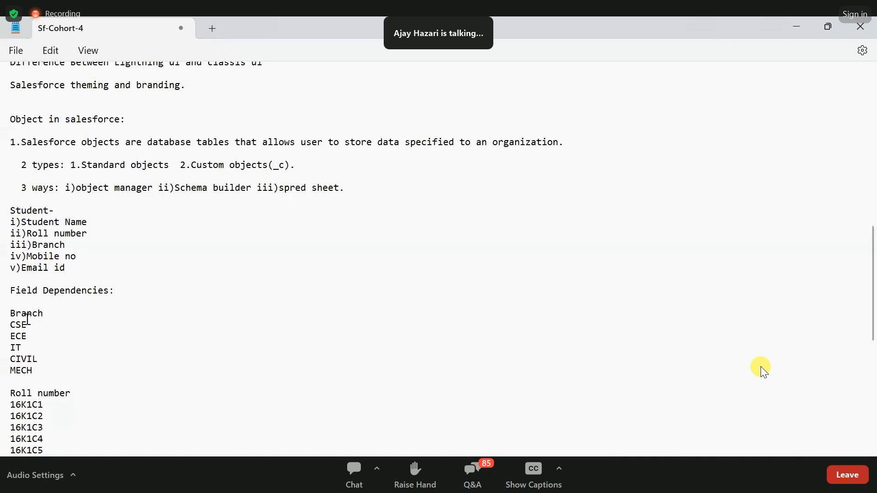
# - Examine the CSE branch entry together with the C-series roll numbers that belong to it
pyautogui.scroll(-1, 66, 314)
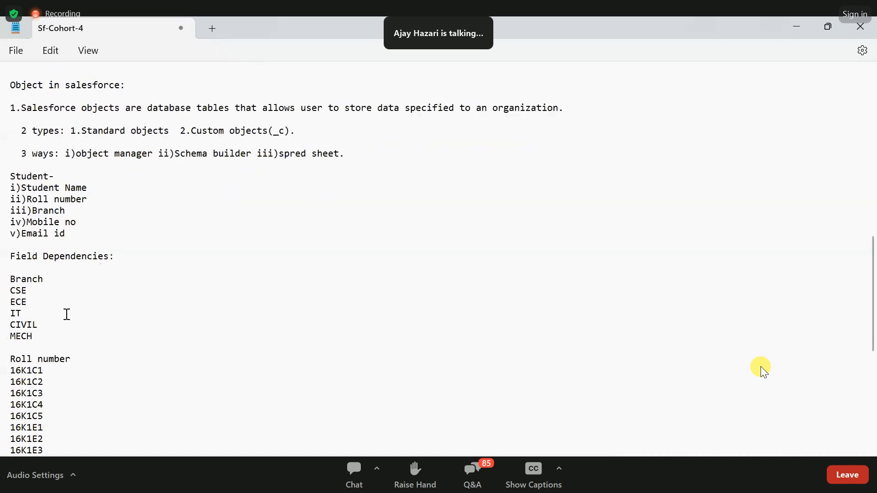
pyautogui.doubleClick(23, 287)
pyautogui.click(119, 315)
pyautogui.click(32, 292)
pyautogui.moveTo(29, 291)
pyautogui.mouseDown()
pyautogui.moveTo(7, 292)
pyautogui.moveTo(17, 290)
pyautogui.mouseUp()
pyautogui.click(43, 271)
pyautogui.moveTo(10, 382); pyautogui.dragTo(49, 413)
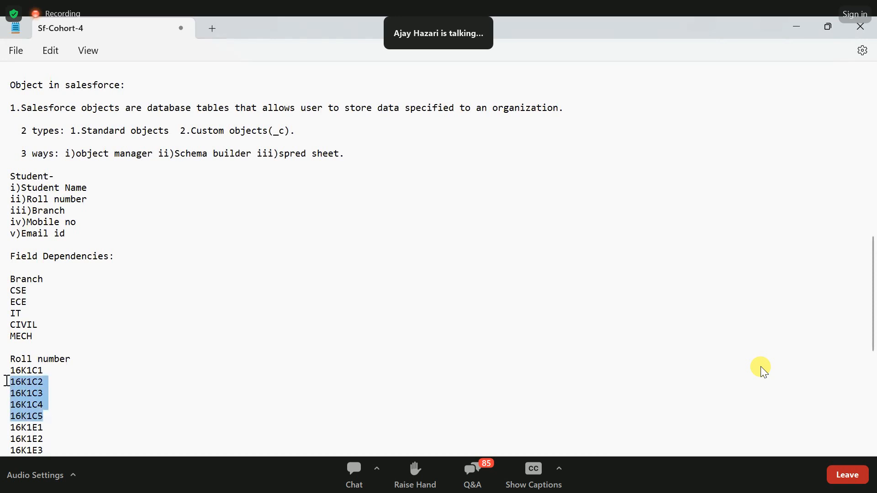
# - Append "-Controlling field" to the Branch heading under Field Dependencies
pyautogui.click(44, 279)
pyautogui.write('-Controlling field')
# - Append "-dependent field" to the Roll number heading above the roll number list
pyautogui.click(92, 361)
pyautogui.write('-')
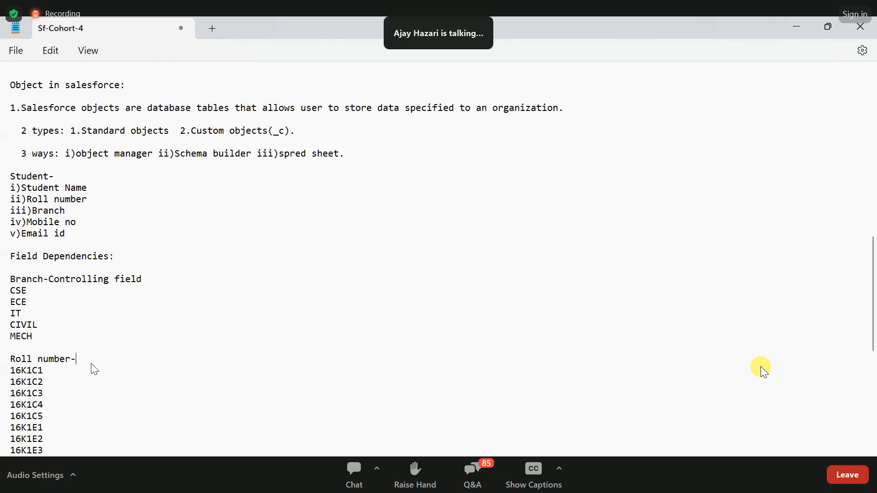
pyautogui.write('dependent')
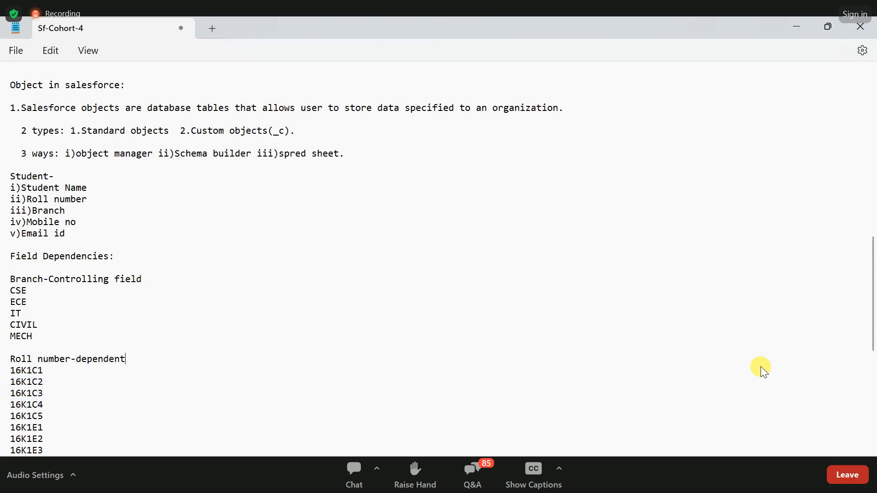
pyautogui.write(' field')
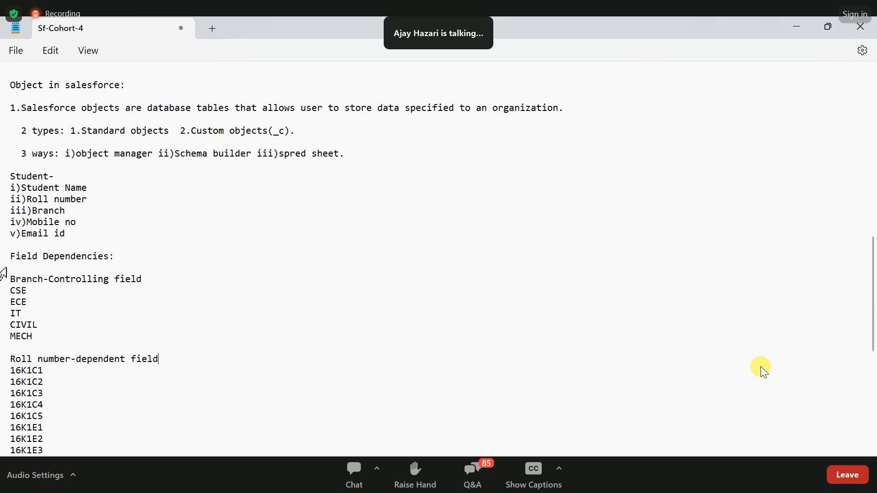
# - Highlight the Branch controlling-field heading and the Roll number dependent-field heading in turn to compare them
pyautogui.moveTo(16, 276); pyautogui.dragTo(149, 280)
pyautogui.click(181, 355)
pyautogui.moveTo(160, 360); pyautogui.dragTo(7, 364)
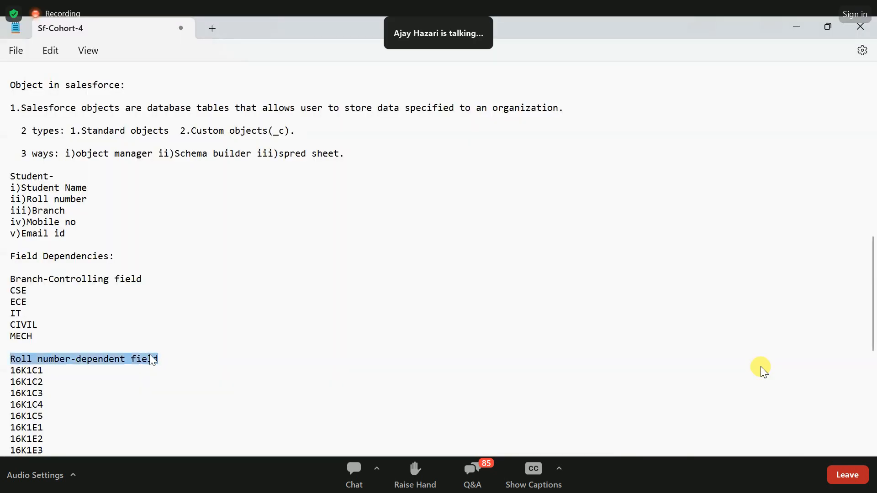
pyautogui.click(7, 261)
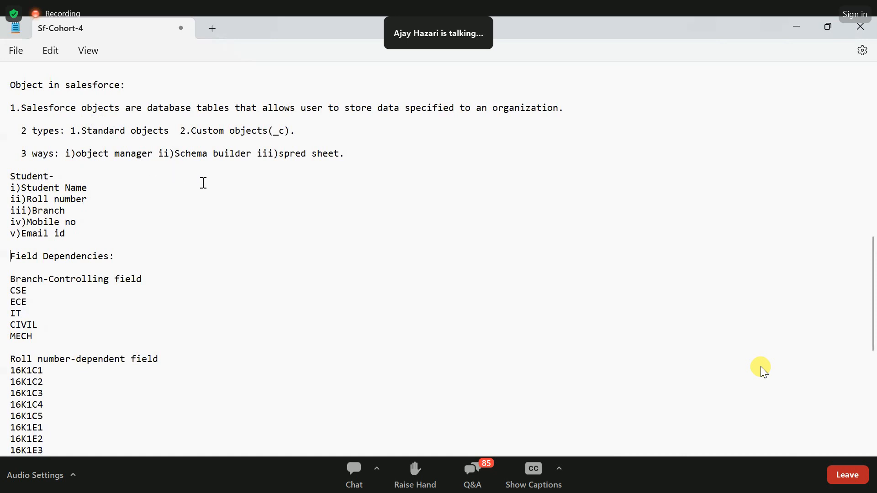
# - Insert the line "creation tabs in salesforce" below the three ways of creating objects, with a blank line above it
pyautogui.click(135, 170)
pyautogui.write('tabs in salesforce')
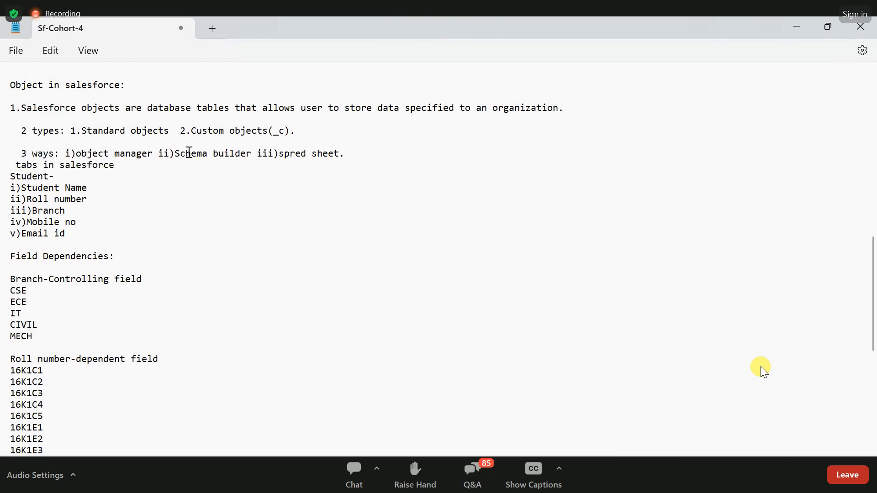
pyautogui.click(377, 164)
pyautogui.press('Return')
pyautogui.click(17, 176)
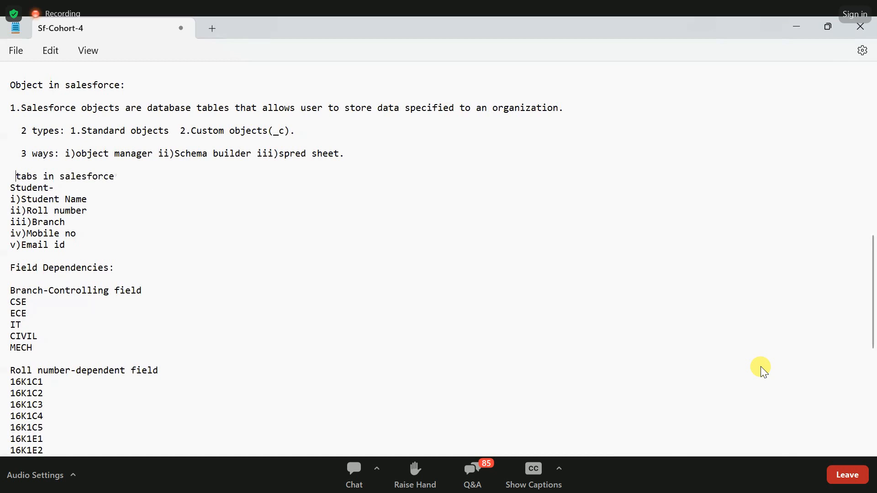
pyautogui.write('reation')
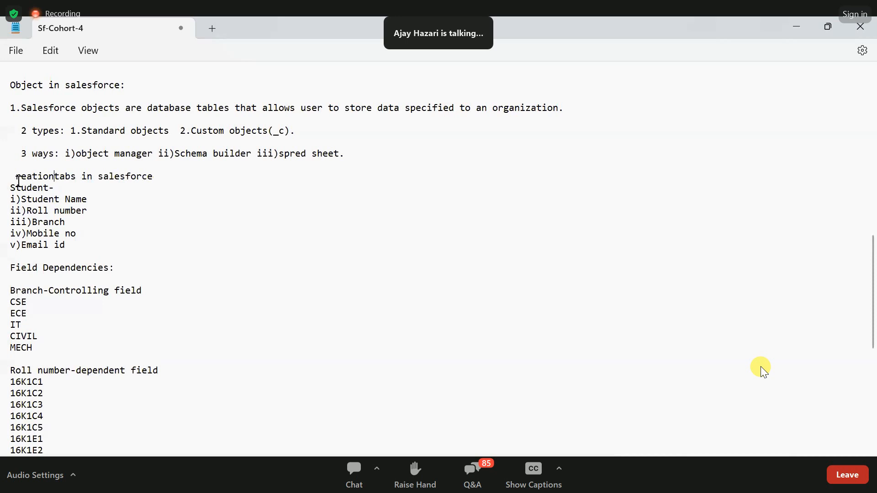
pyautogui.click(17, 179)
pyautogui.write('c')
# - Add the heading "Fields:" above the Student field list, set off by blank lines
pyautogui.click(178, 176)
pyautogui.press('Return')
pyautogui.press('Return')
pyautogui.write('Fields')
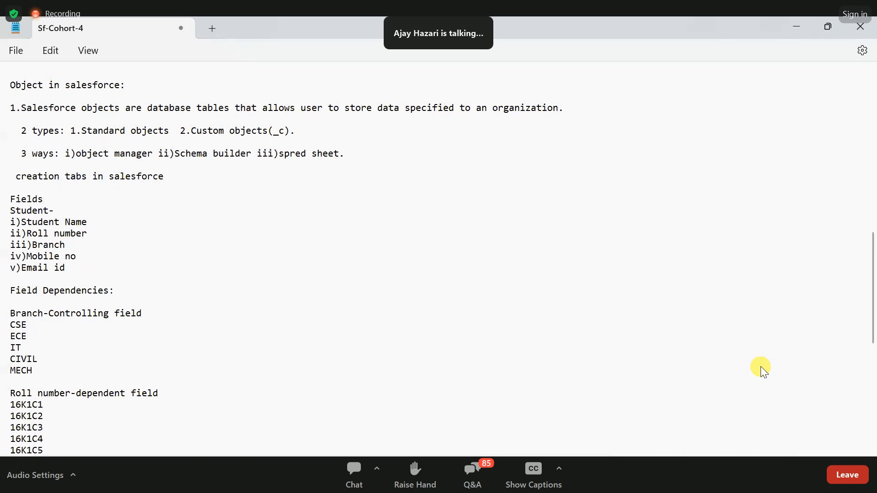
pyautogui.write(':')
pyautogui.press('Return')
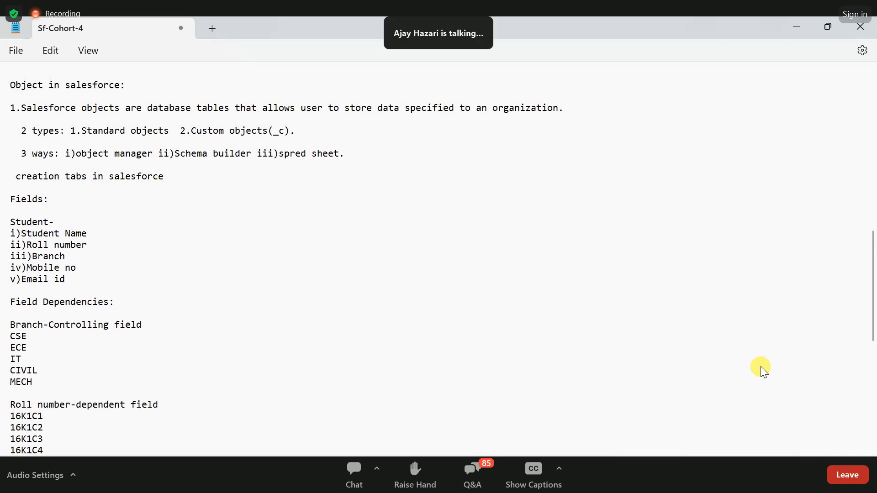
# - Highlight the Field Dependencies heading and review the Branch and Roll number notes beneath it
pyautogui.scroll(-1, 27, 293)
pyautogui.moveTo(14, 269); pyautogui.dragTo(125, 274)
pyautogui.scroll(-1, 175, 286)
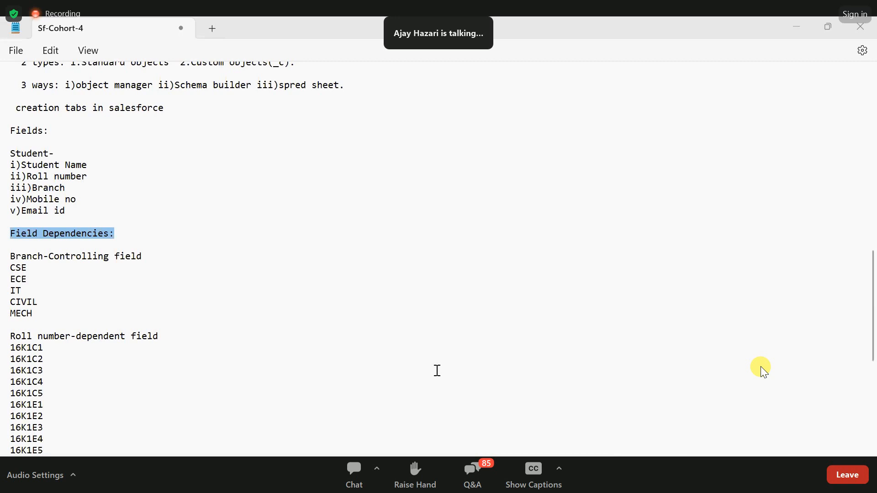
pyautogui.hotkey('shift', 'Down')
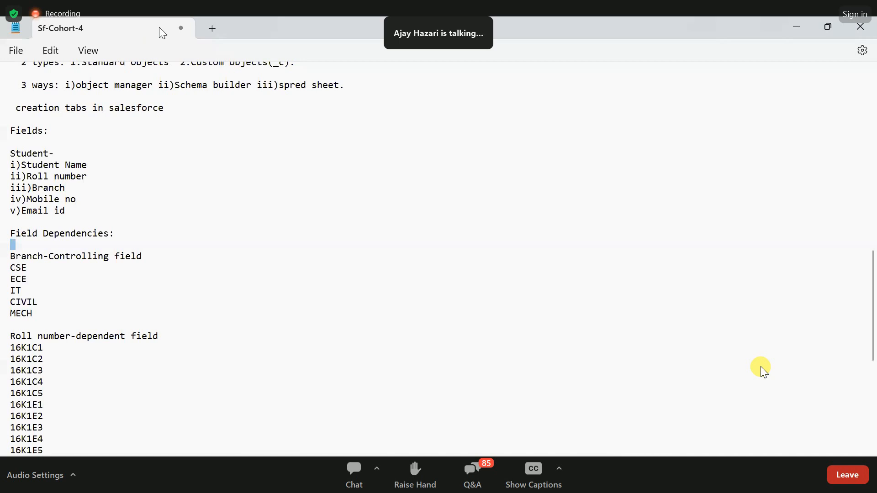
# - Switch to Salesforce Setup in the browser, search the Object Manager for "stude" and open the Student object
pyautogui.hotkey('alt', 'Tab')
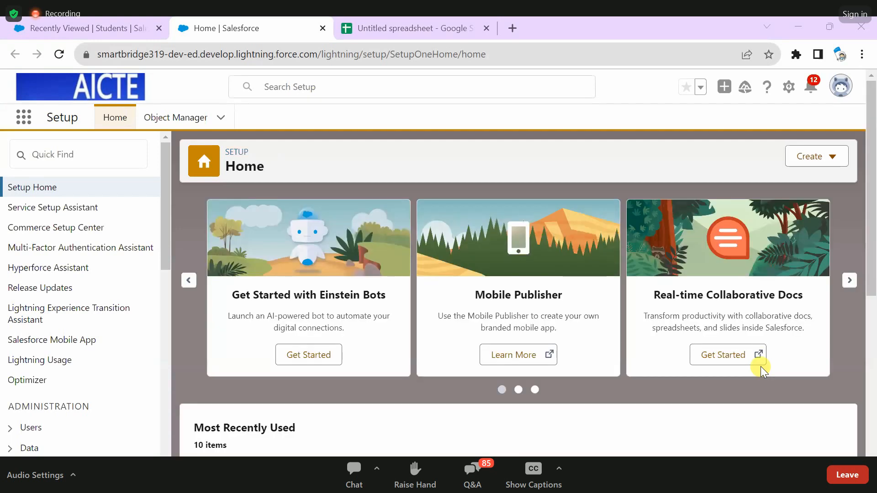
pyautogui.click(195, 123)
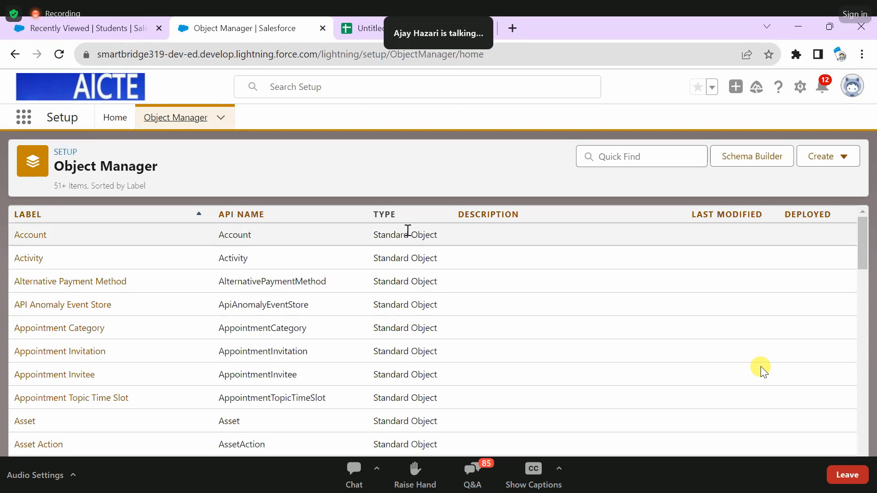
pyautogui.click(637, 156)
pyautogui.write('st')
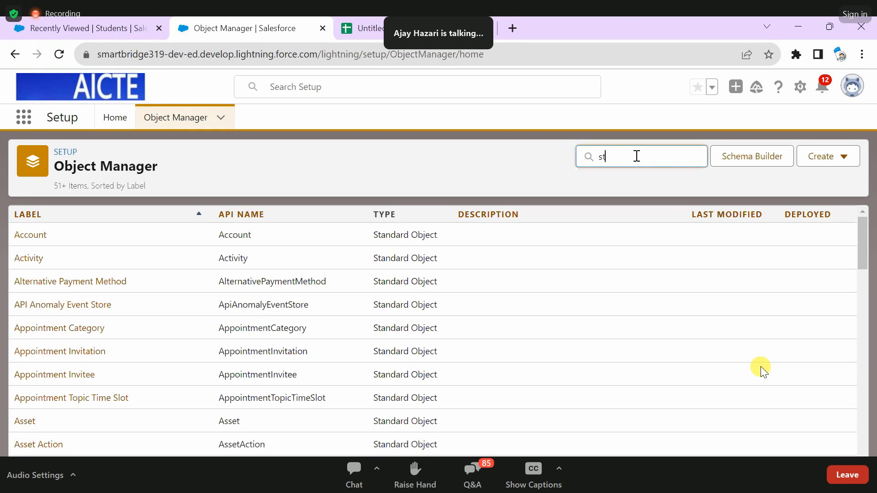
pyautogui.write('ude')
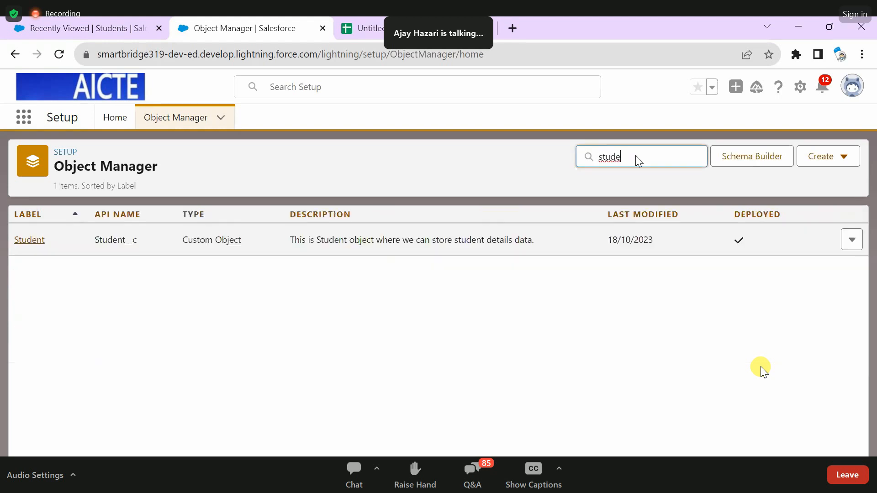
pyautogui.click(38, 240)
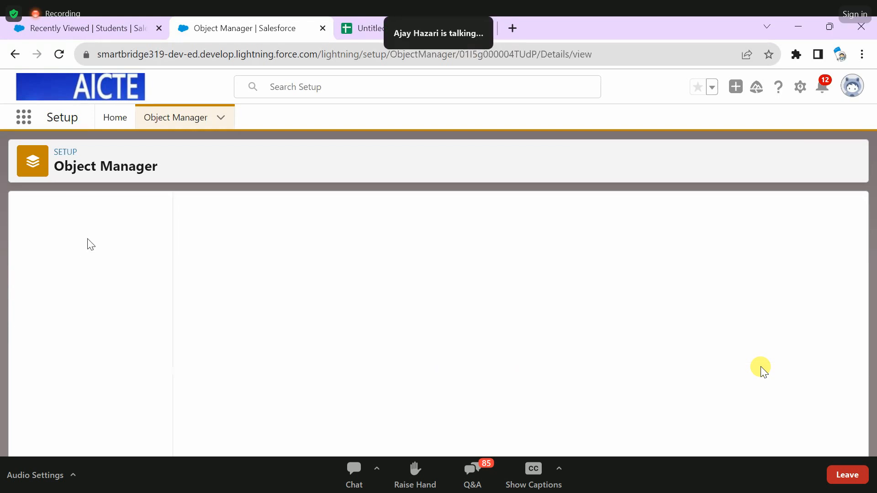
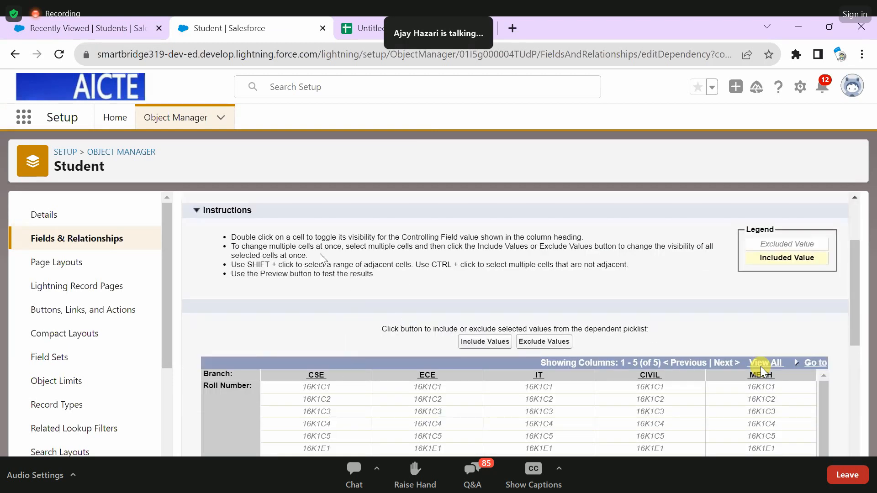
# - Include roll numbers 16K1C1 through 16K1C5 for the CSE branch in the field dependency matrix
pyautogui.scroll(-2, 762, 371)
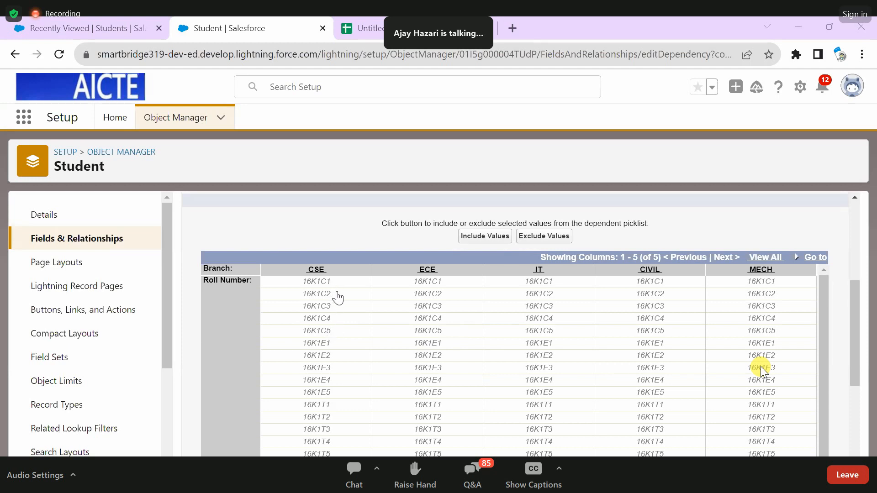
pyautogui.click(335, 335)
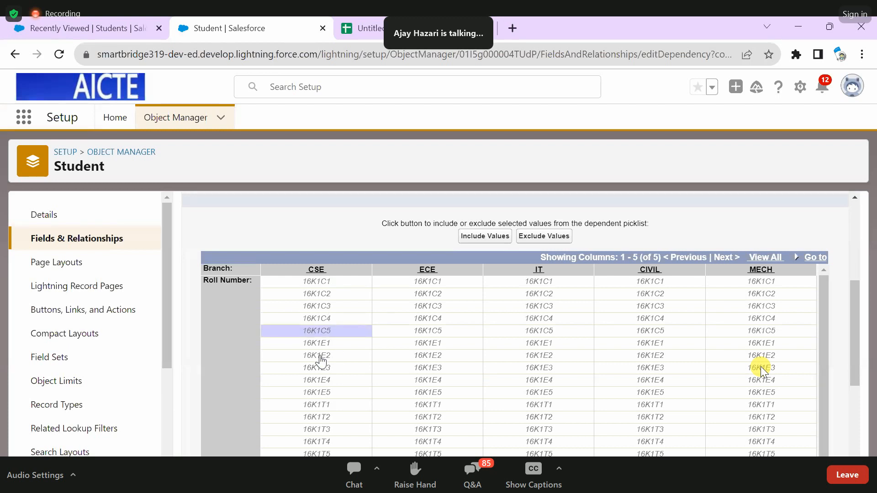
pyautogui.click(321, 282)
pyautogui.keyDown('shift'); pyautogui.click(336, 332); pyautogui.keyUp('shift')
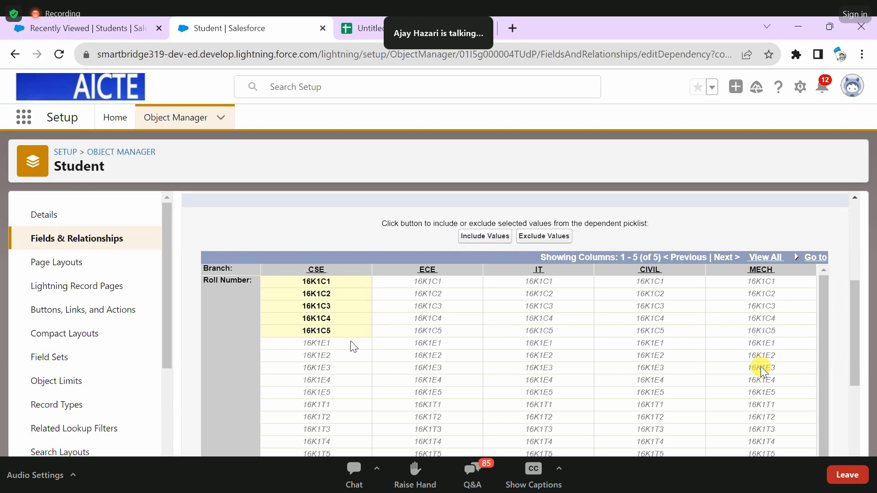
# - Include roll numbers 16K1E1 through 16K1E5 for the ECE branch
pyautogui.scroll(-1, 436, 349)
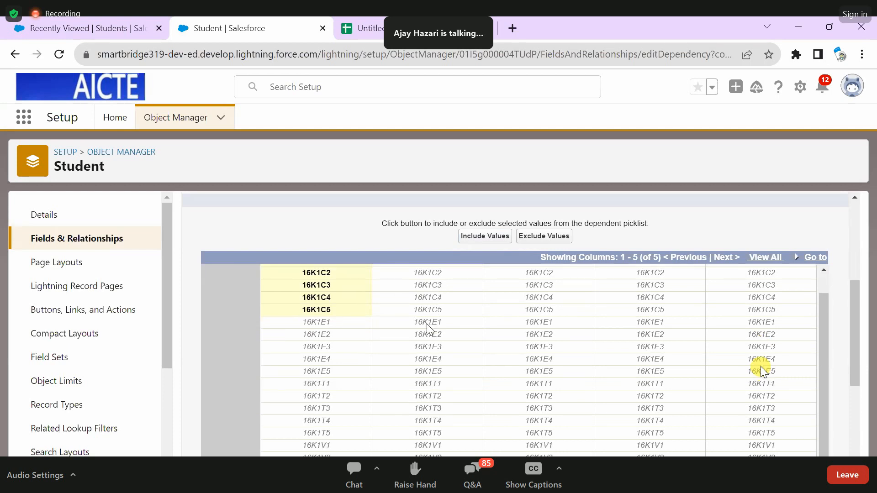
pyautogui.click(428, 325)
pyautogui.scroll(-1, 431, 329)
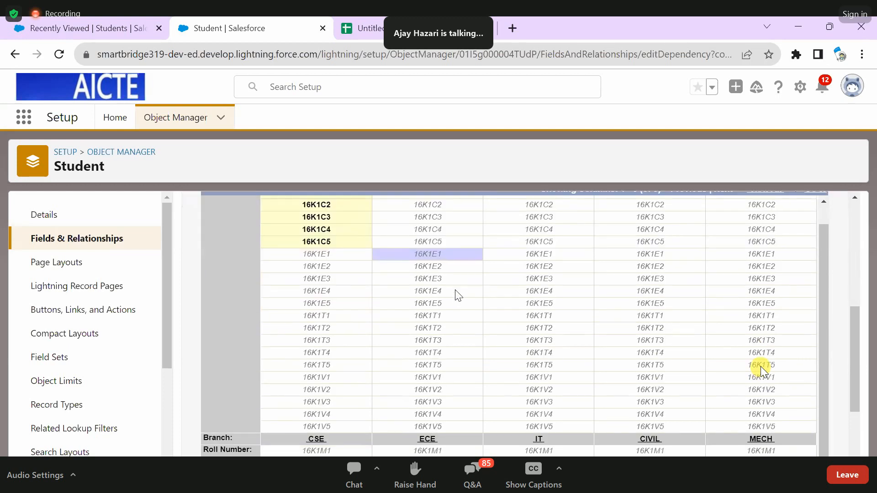
pyautogui.keyDown('shift'); pyautogui.click(428, 304); pyautogui.keyUp('shift')
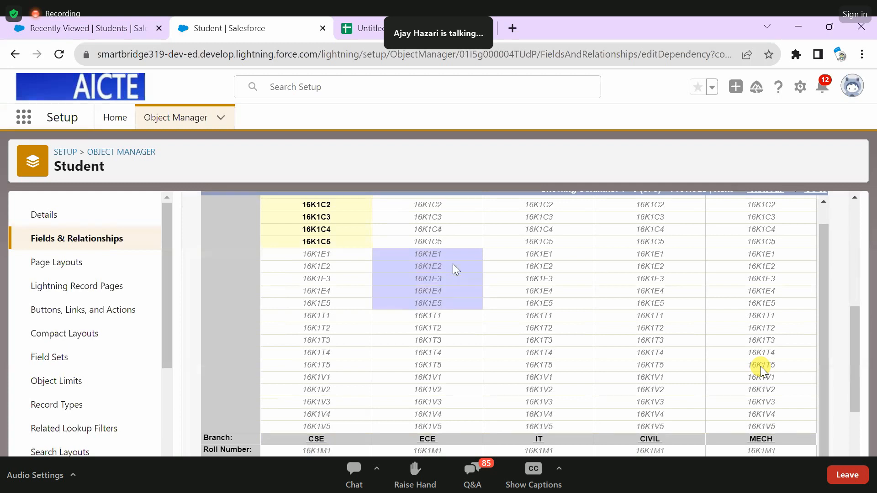
pyautogui.scroll(1, 445, 209)
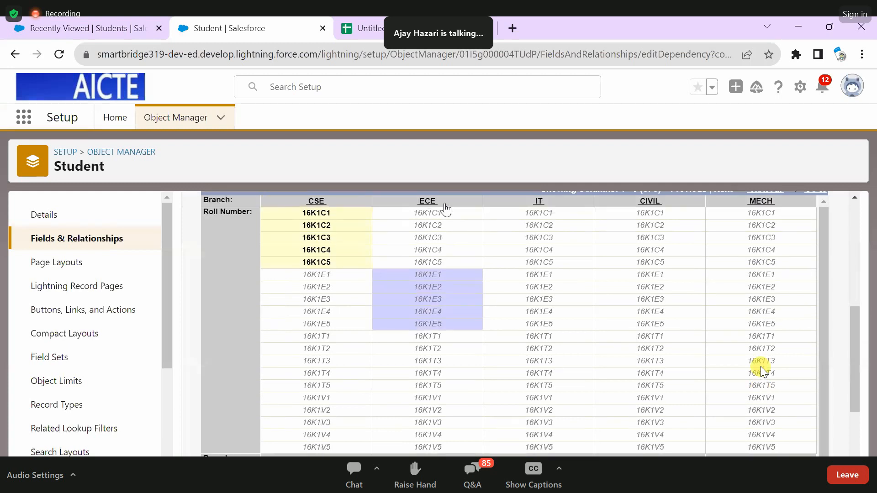
pyautogui.scroll(2, 476, 310)
pyautogui.click(477, 309)
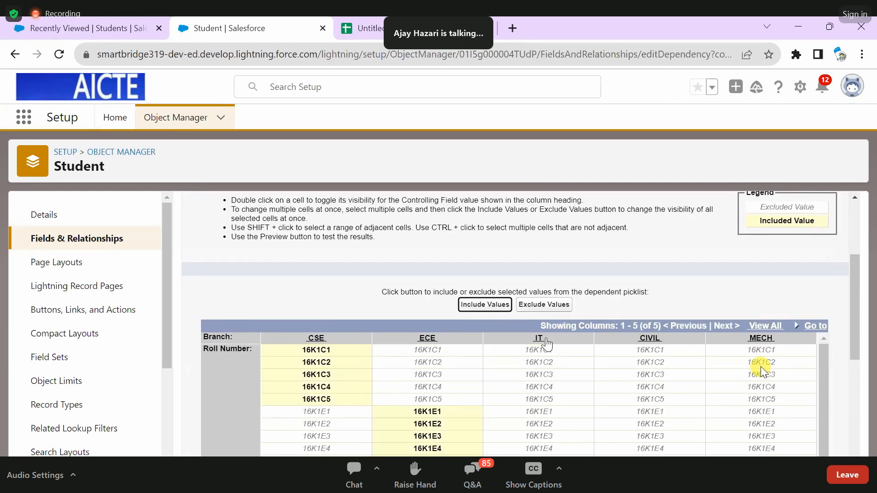
# - Include roll numbers 16K1T1 through 16K1T5 for the IT branch
pyautogui.scroll(-1, 545, 341)
pyautogui.scroll(1, 761, 371)
pyautogui.scroll(-4, 502, 283)
pyautogui.click(544, 270)
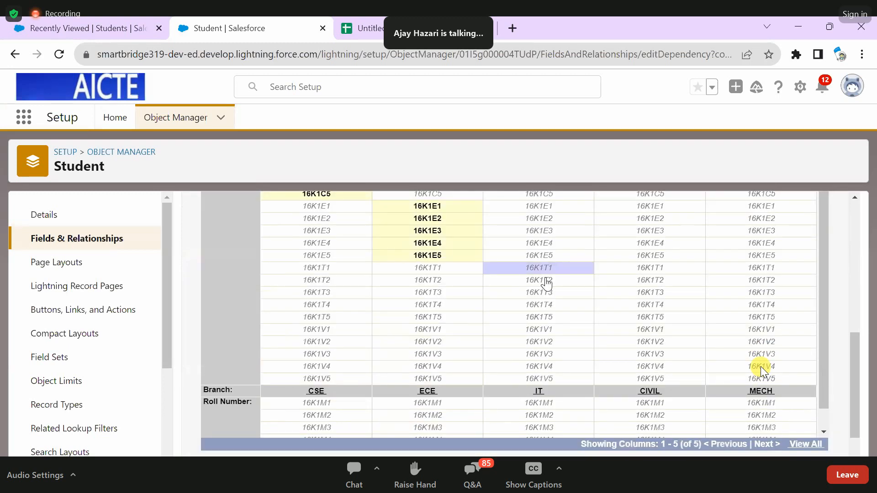
pyautogui.keyDown('ctrl'); pyautogui.click(546, 279); pyautogui.keyUp('ctrl')
pyautogui.keyDown('ctrl'); pyautogui.click(555, 297); pyautogui.keyUp('ctrl')
pyautogui.keyDown('ctrl'); pyautogui.click(555, 306); pyautogui.keyUp('ctrl')
pyautogui.keyDown('ctrl'); pyautogui.click(554, 314); pyautogui.keyUp('ctrl')
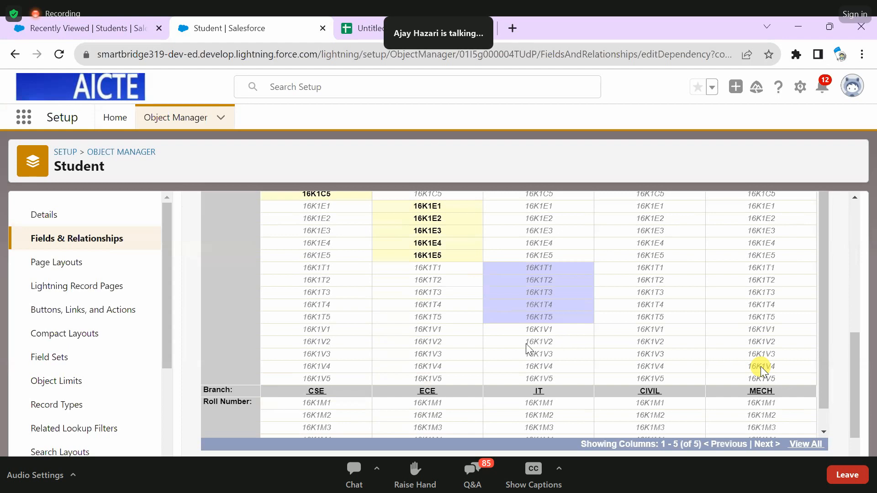
pyautogui.scroll(5, 528, 349)
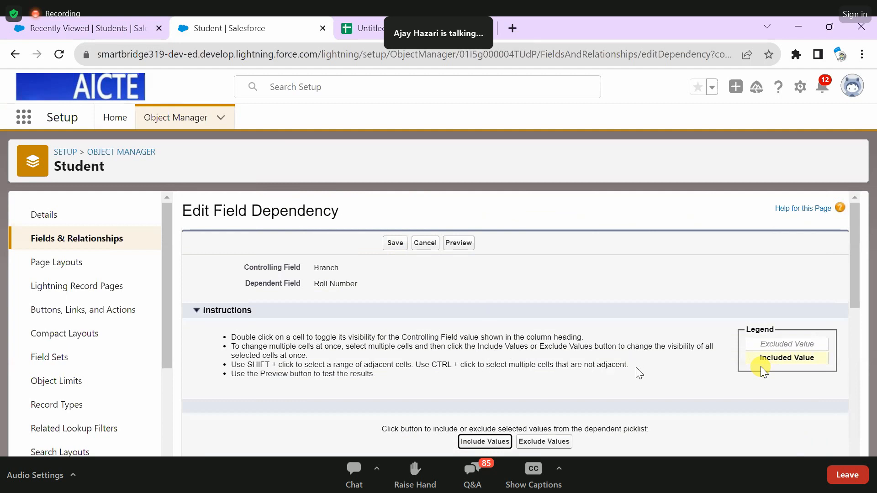
# - Include roll numbers 16K1V1 through 16K1V5 for the CIVIL branch
pyautogui.scroll(-5, 762, 371)
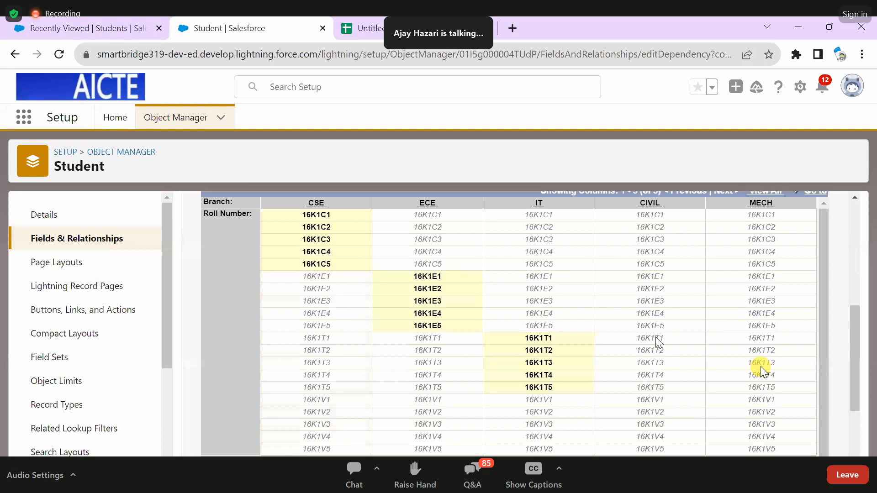
pyautogui.scroll(-2, 661, 311)
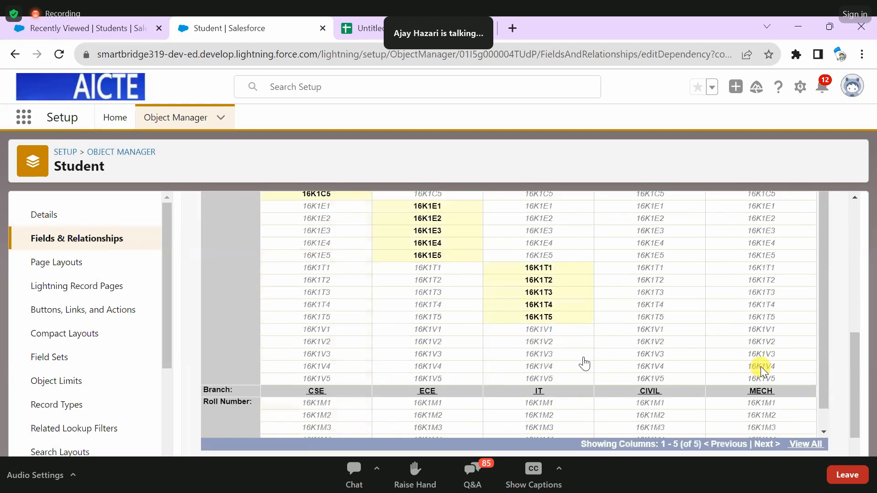
pyautogui.click(474, 428)
pyautogui.scroll(5, 474, 428)
# - Include roll numbers 16K1M1 through 16K1M5 for the MECH branch
pyautogui.scroll(-7, 778, 357)
pyautogui.click(765, 333)
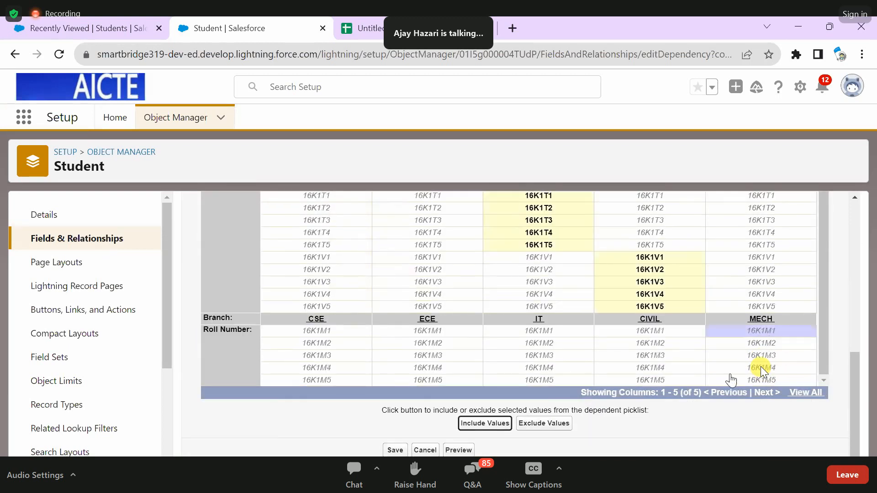
pyautogui.keyDown('shift'); pyautogui.click(711, 379); pyautogui.keyUp('shift')
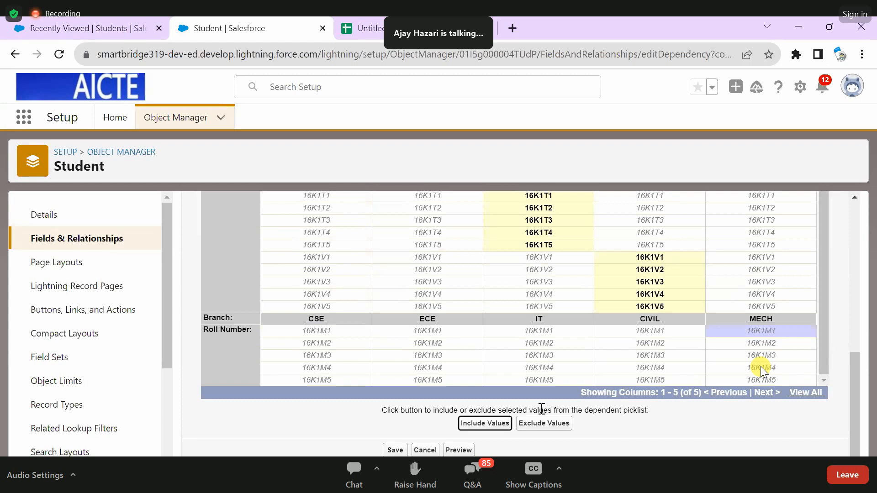
pyautogui.click(486, 424)
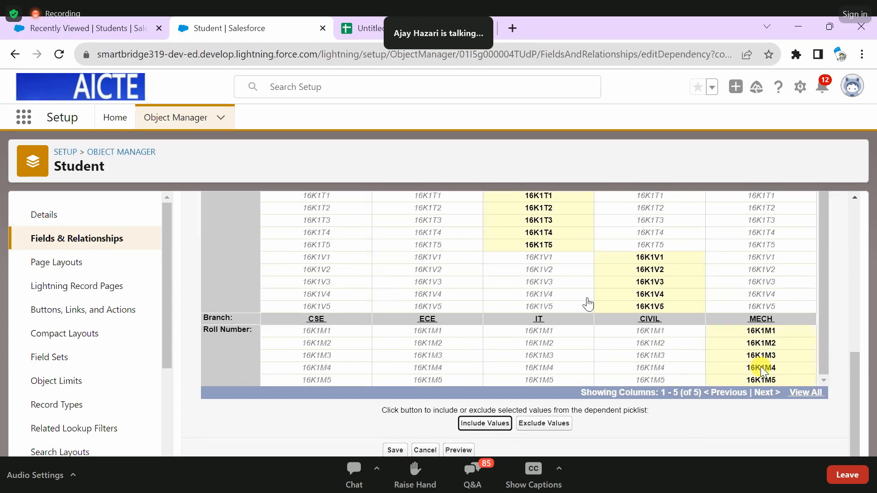
# - Review which roll numbers are included under each branch across the whole dependency matrix
pyautogui.scroll(-3, 548, 320)
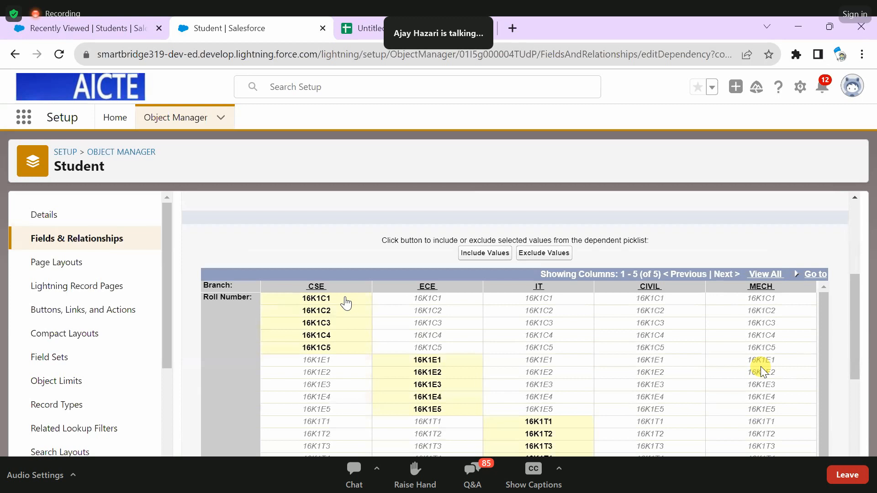
pyautogui.scroll(-1, 346, 302)
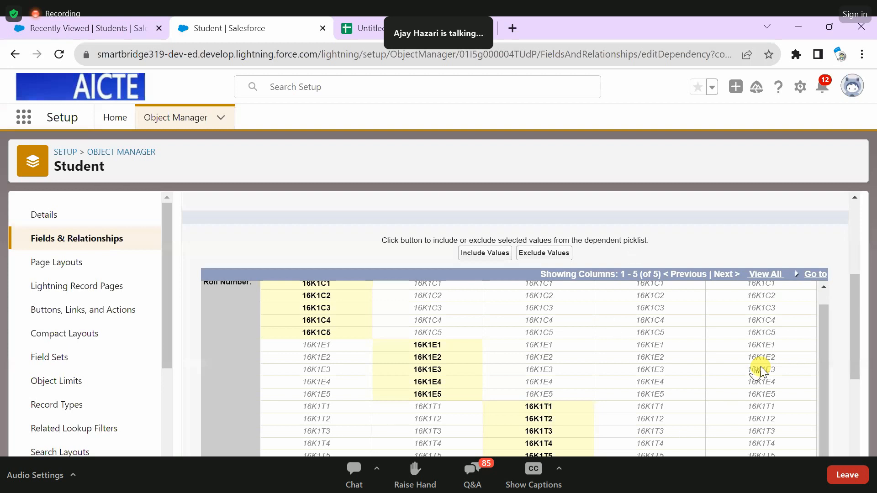
pyautogui.scroll(1, 765, 365)
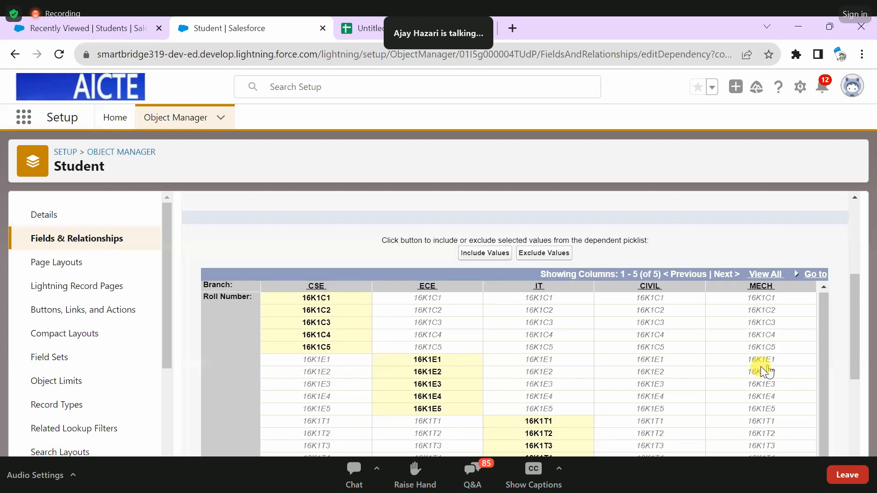
pyautogui.scroll(-4, 572, 434)
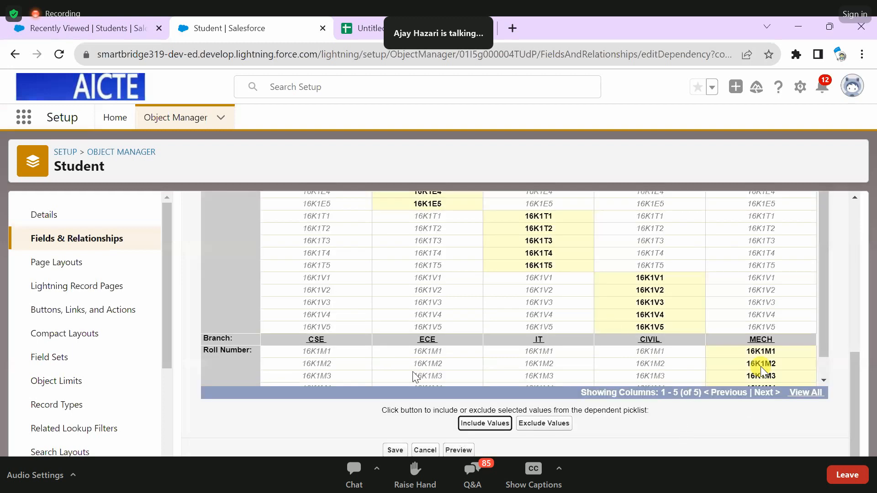
pyautogui.scroll(-1, 413, 378)
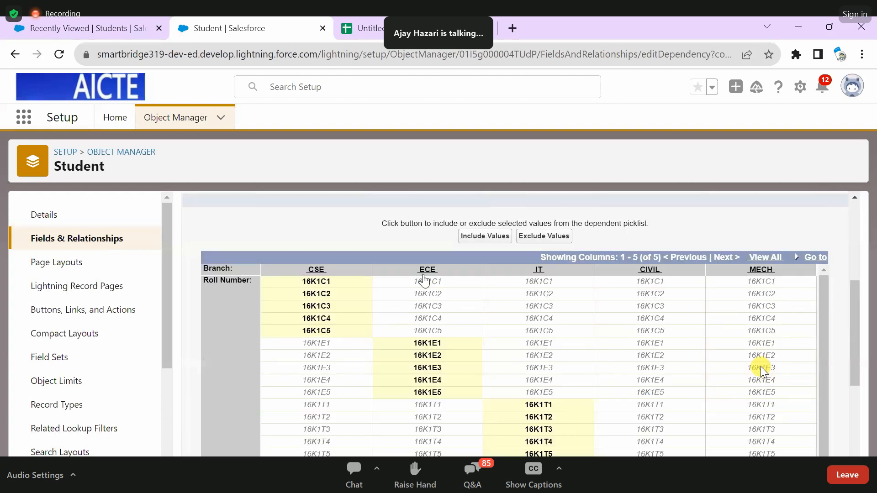
pyautogui.scroll(8, 428, 280)
pyautogui.scroll(-1, 599, 307)
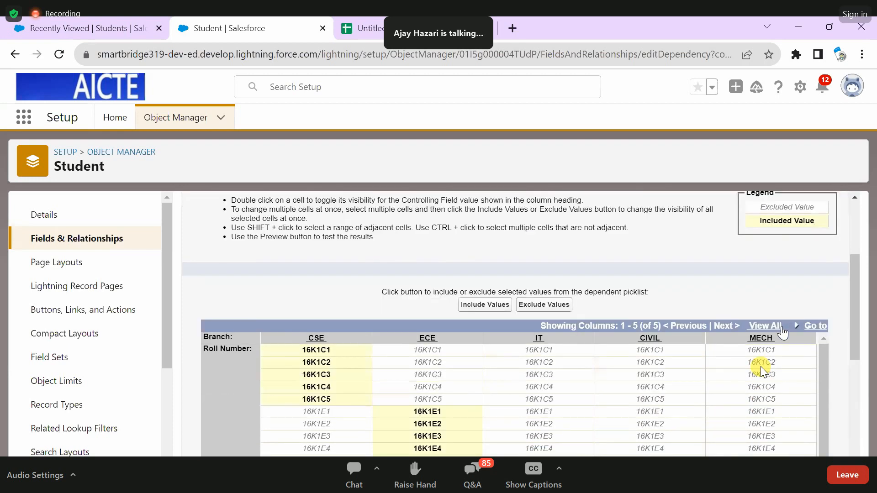
pyautogui.scroll(-5, 763, 372)
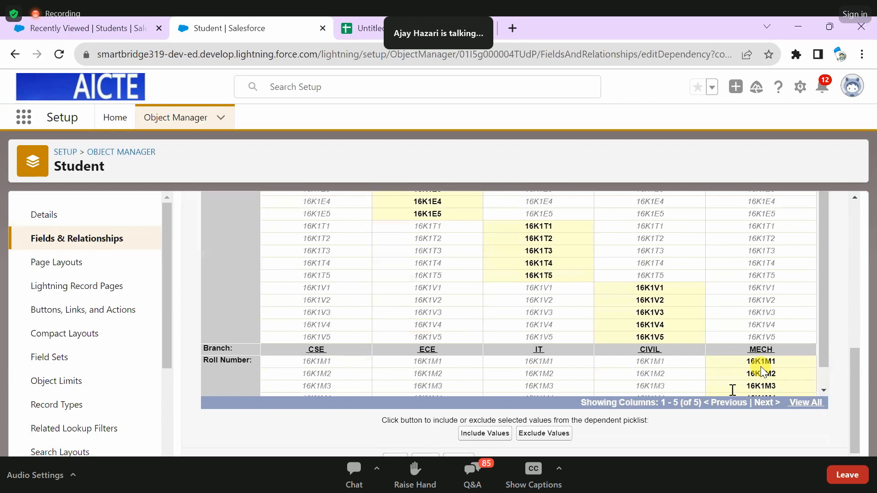
pyautogui.scroll(3, 762, 373)
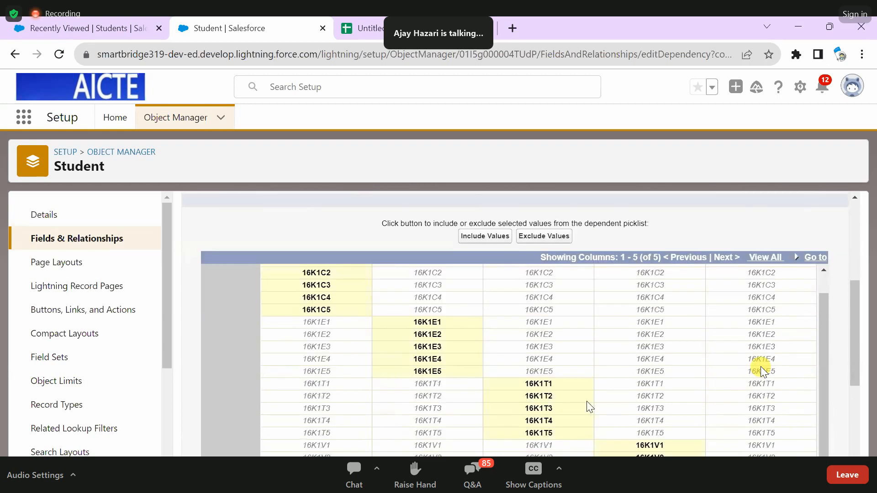
# - Include the range 16K1T4 through 16K1V1 for the IT branch and reselect its 16K1V1 cell
pyautogui.scroll(-3, 486, 206)
pyautogui.click(488, 253)
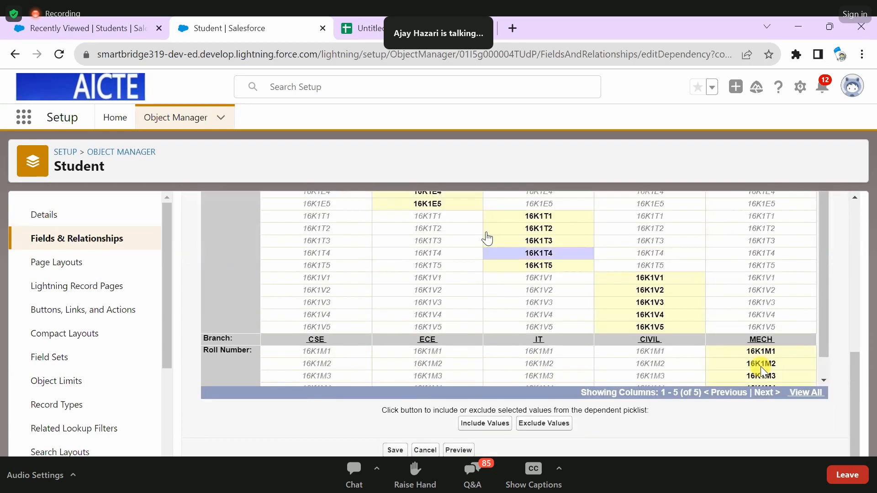
pyautogui.keyDown('shift'); pyautogui.click(573, 280); pyautogui.keyUp('shift')
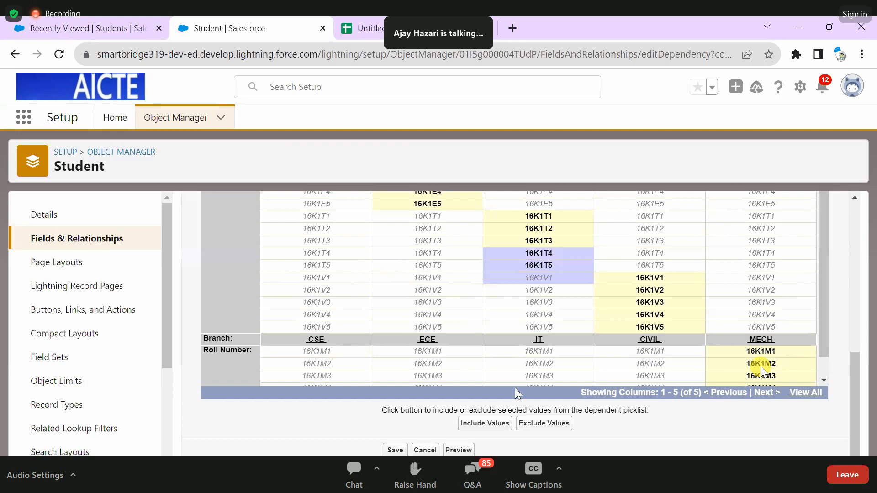
pyautogui.click(494, 424)
pyautogui.click(557, 277)
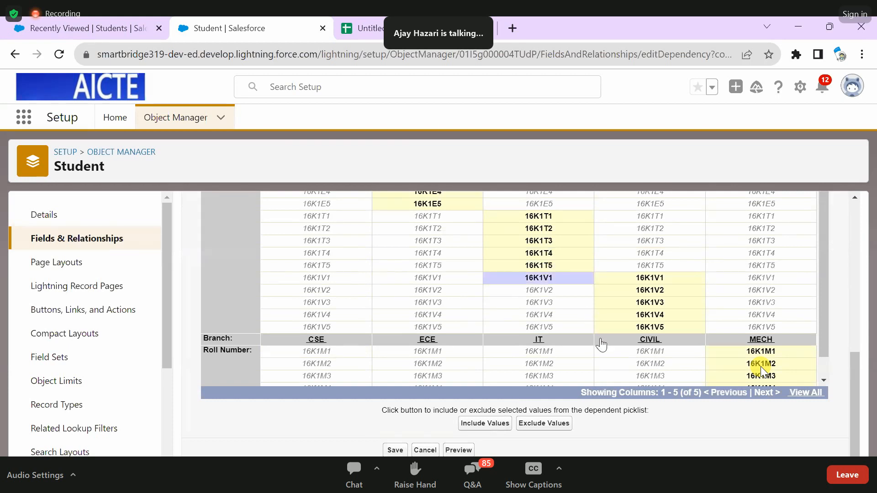
# - Check the matrix against the include and exclude options and save the Branch to Roll Number dependency
pyautogui.scroll(4, 548, 290)
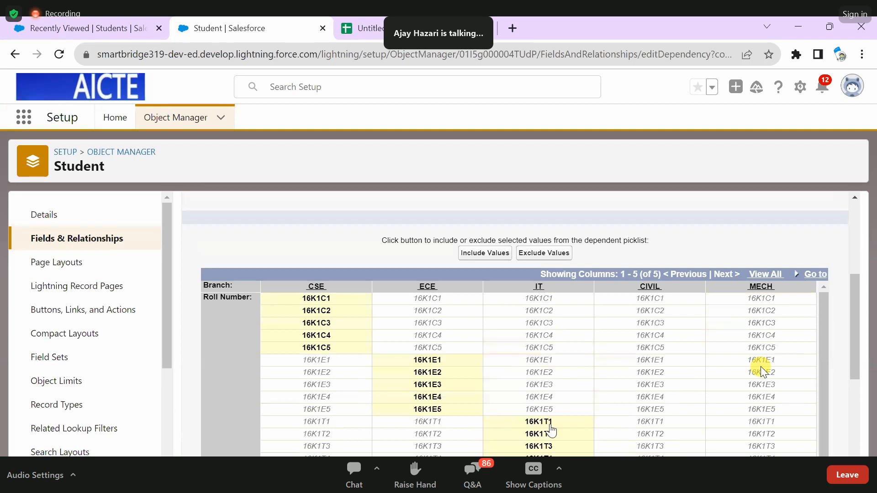
pyautogui.scroll(2, 552, 431)
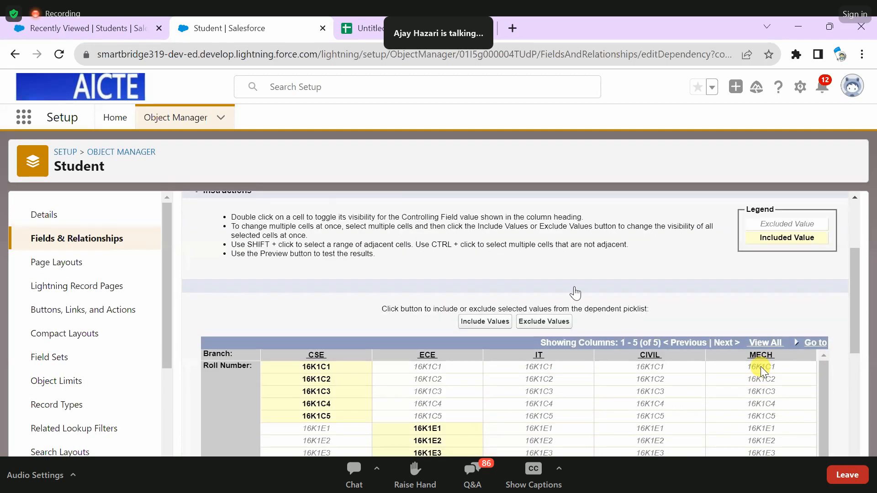
pyautogui.scroll(-5, 576, 294)
pyautogui.scroll(5, 574, 291)
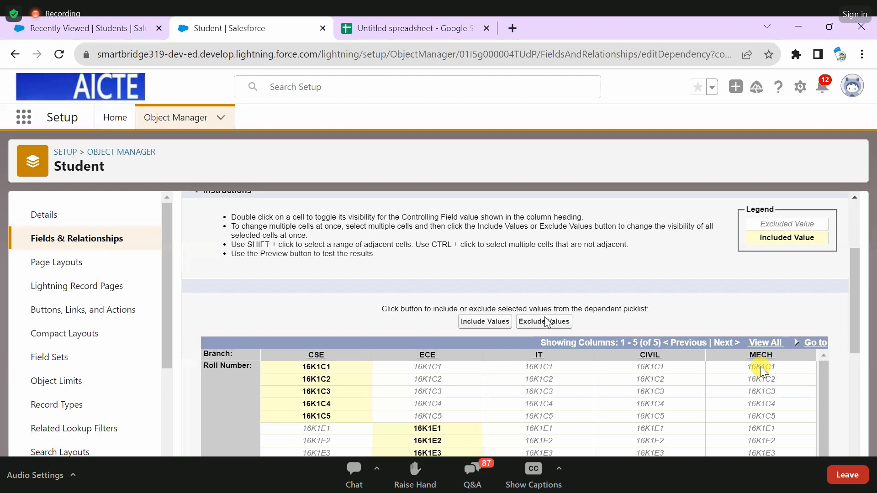
pyautogui.scroll(-1, 762, 371)
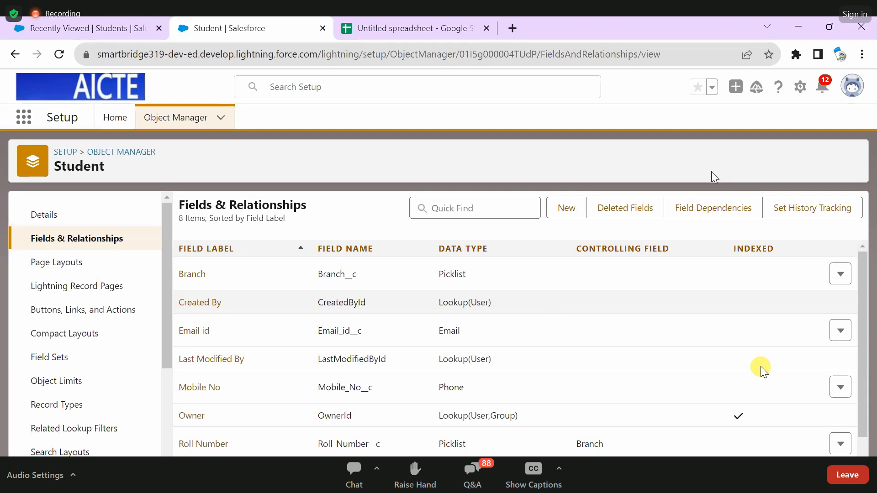
# - Open the Student object's field dependencies list and highlight the Field Dependencies and Dependent Field headings
pyautogui.click(707, 207)
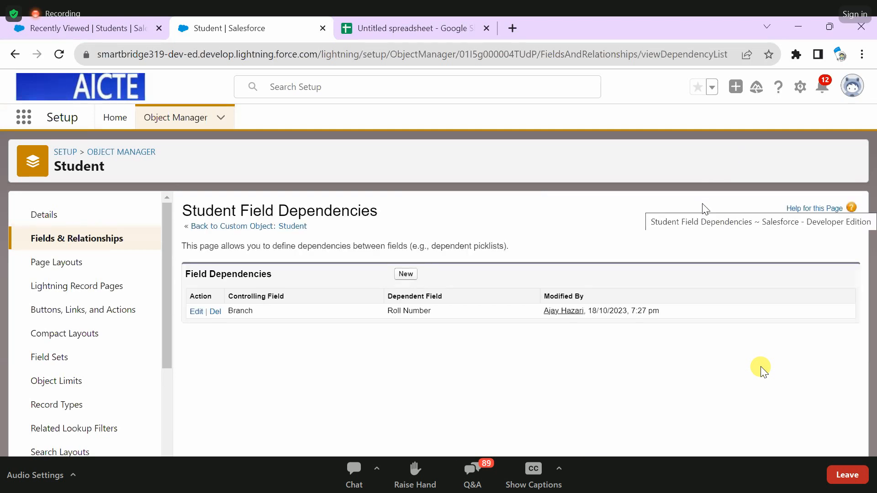
pyautogui.tripleClick(187, 277)
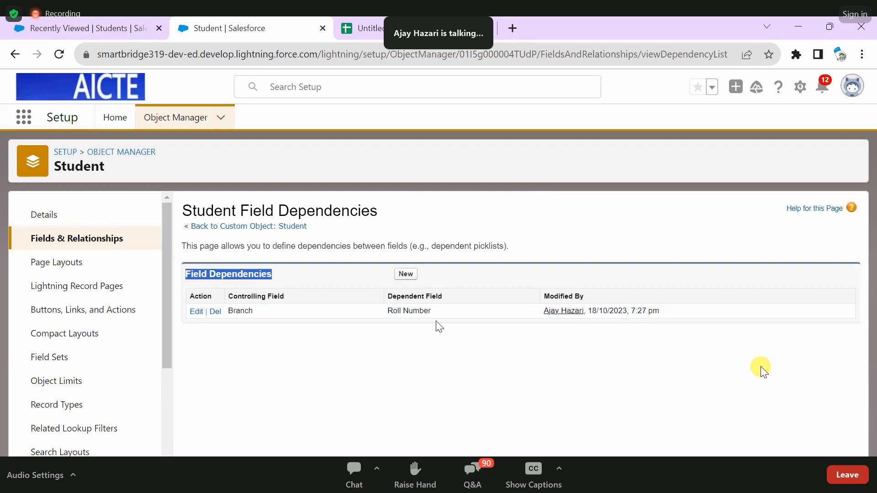
pyautogui.tripleClick(396, 297)
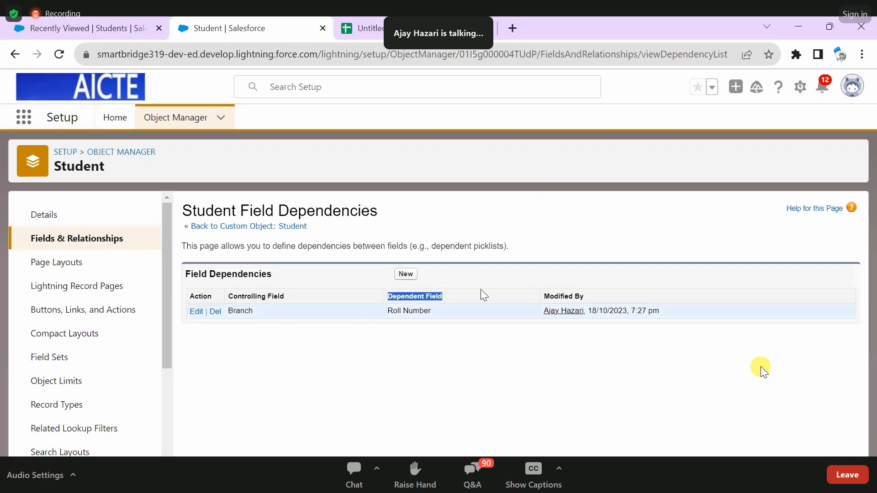
pyautogui.click(100, 18)
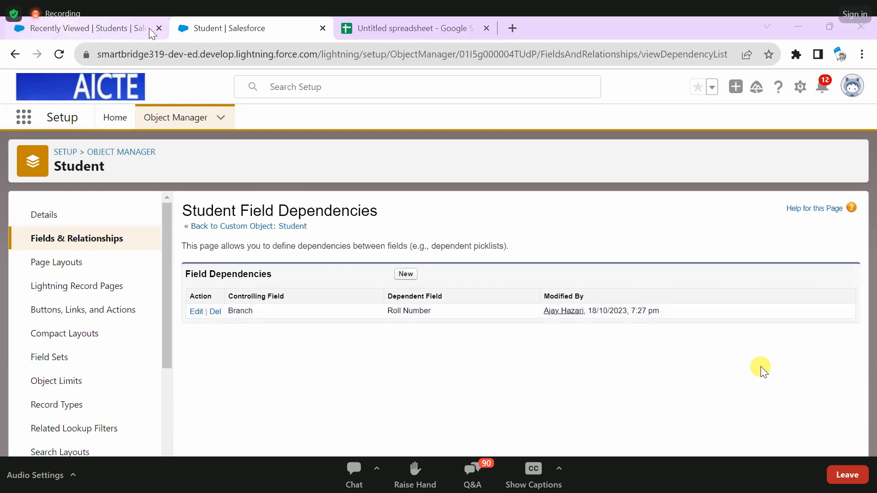
# - Close the old Students list, switch to the Sales app, open a new Student record form from Students and reload it
pyautogui.click(111, 33)
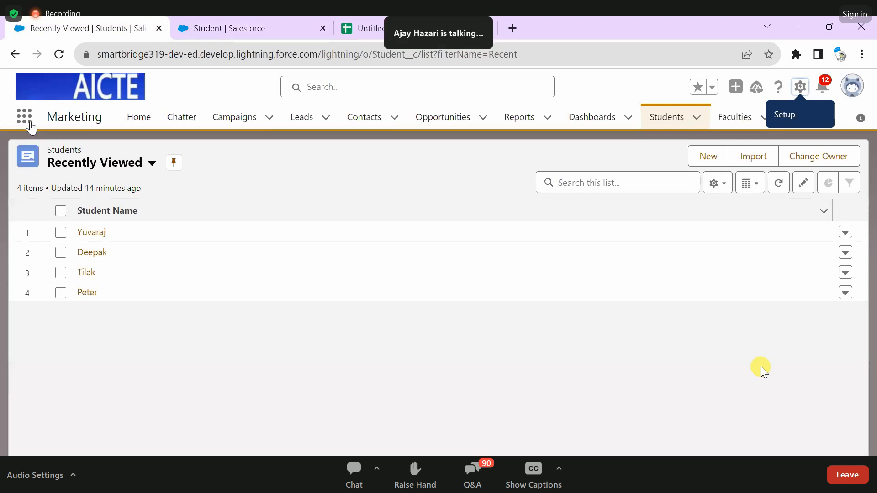
pyautogui.hotkey('ctrl', 'w')
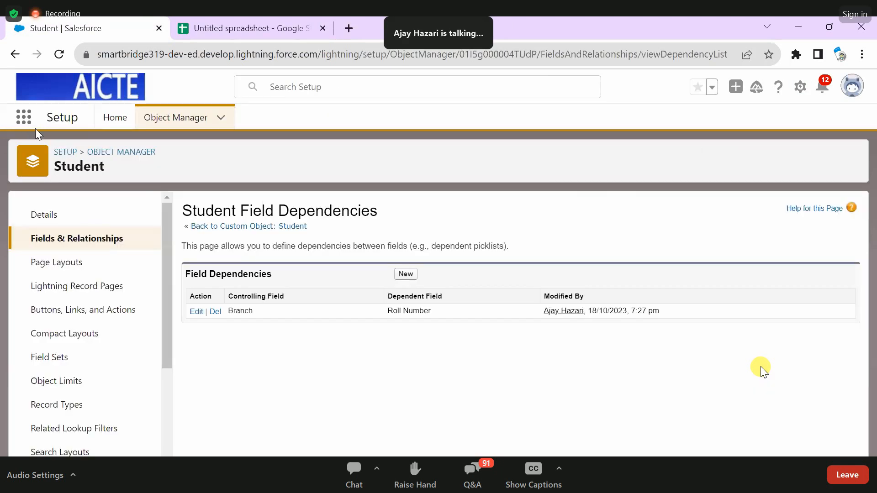
pyautogui.write('sa')
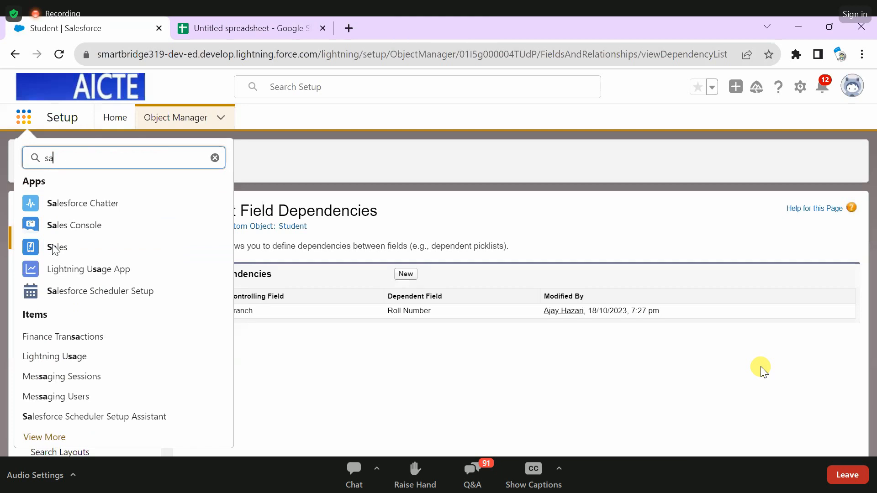
pyautogui.write('l')
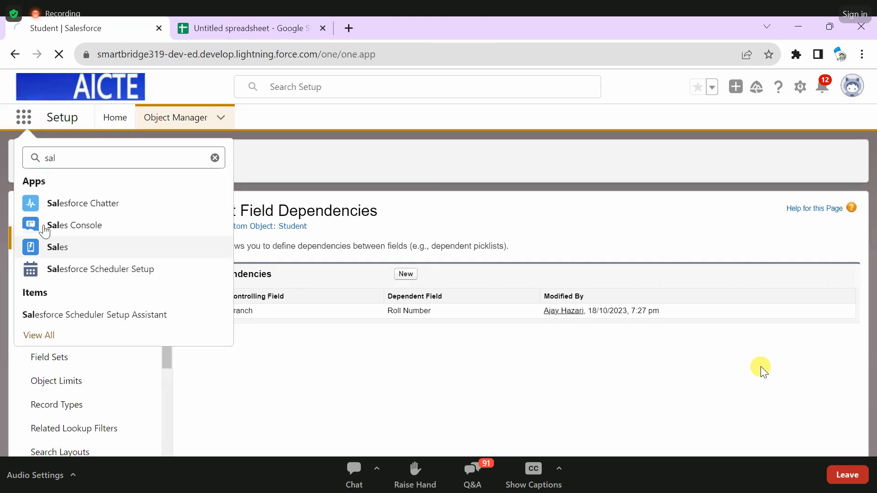
pyautogui.click(50, 247)
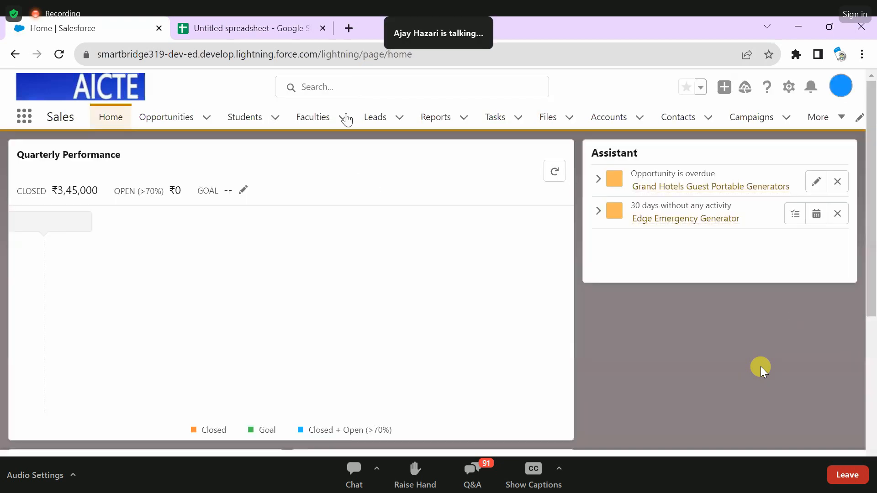
pyautogui.click(739, 374)
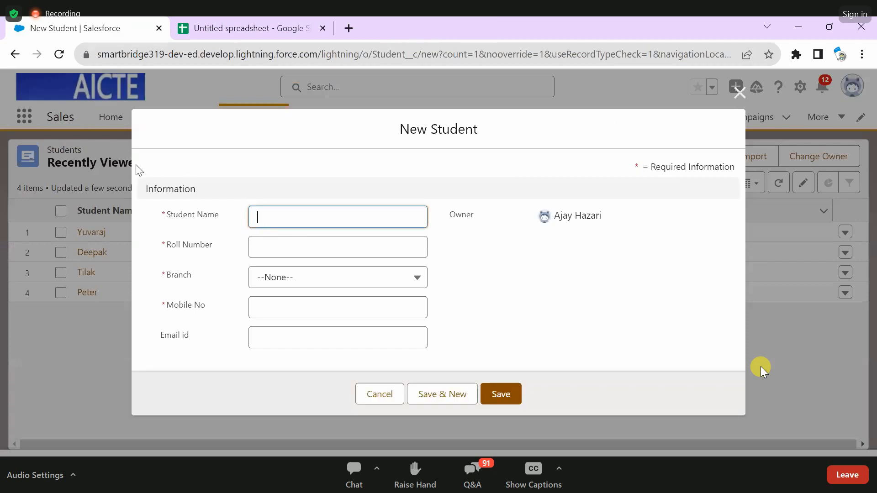
pyautogui.click(59, 54)
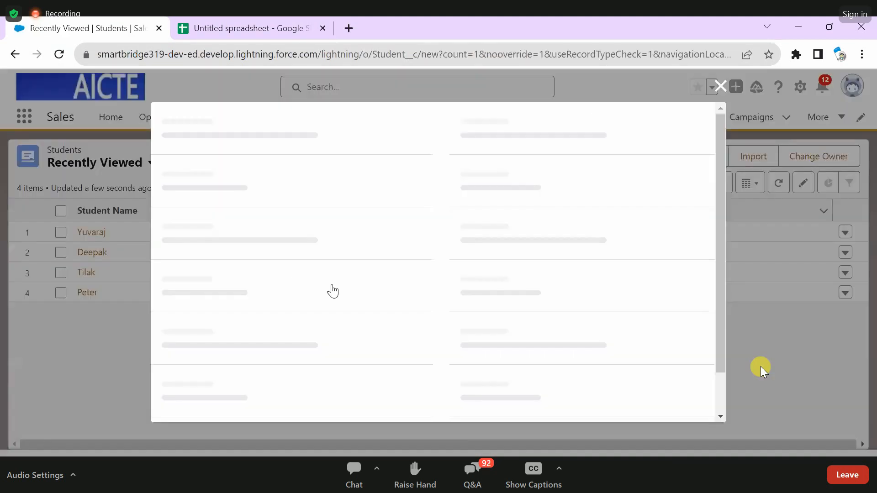
# - Set the new student's Branch to CSE to enable Roll Number, then reset Branch to --None--
pyautogui.click(309, 292)
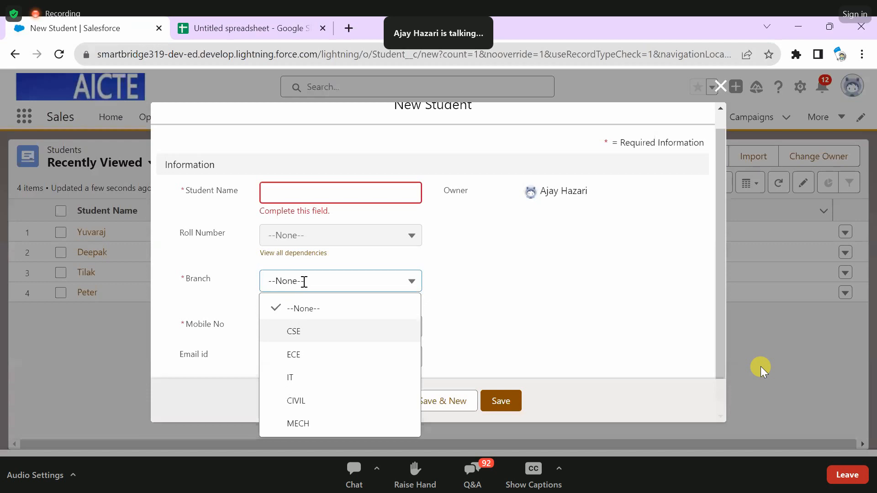
pyautogui.click(295, 331)
pyautogui.click(320, 236)
pyautogui.click(201, 294)
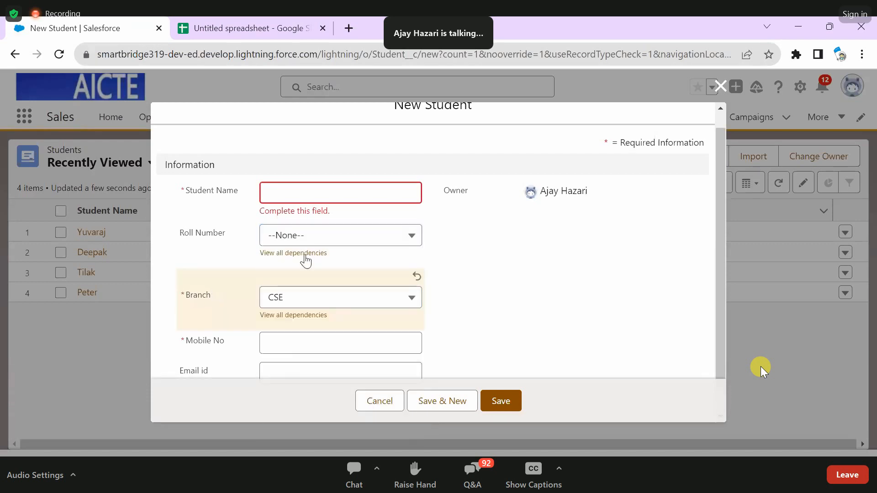
pyautogui.moveTo(227, 233); pyautogui.dragTo(181, 235)
pyautogui.click(387, 304)
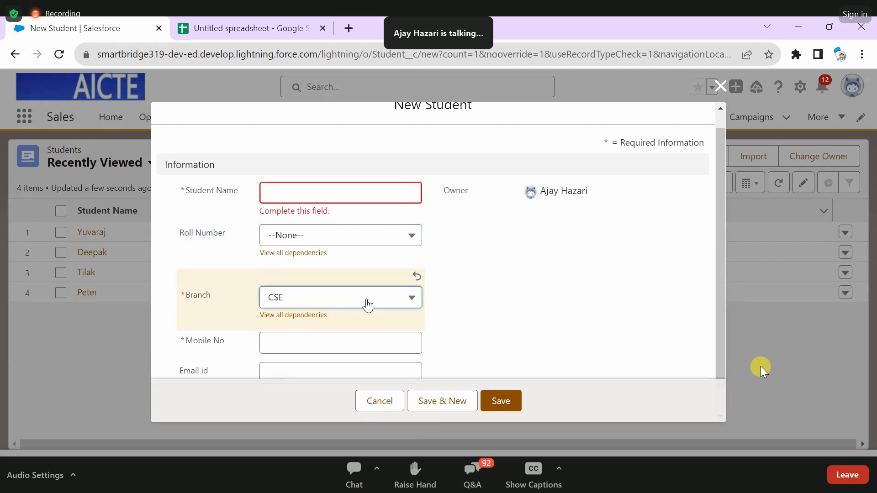
pyautogui.click(367, 302)
pyautogui.click(234, 295)
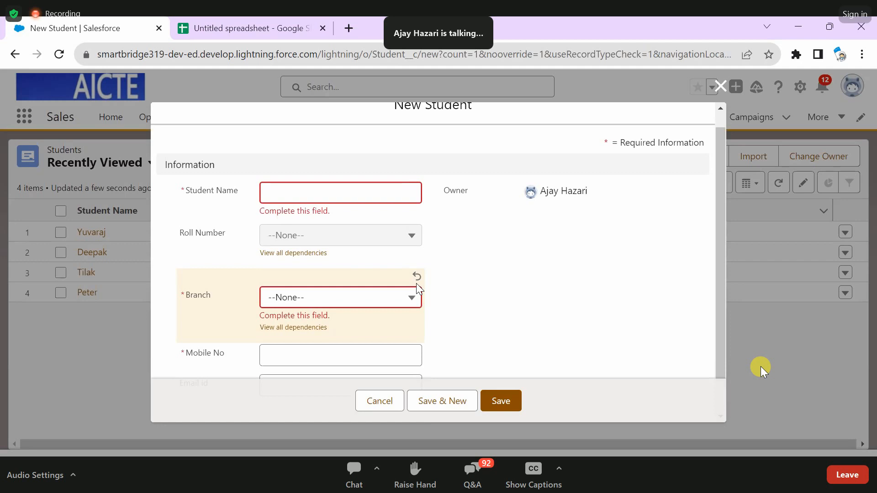
# - Try Branch CSE with Roll Number 16K1C3 in the new Student form, then discard the record
pyautogui.tripleClick(227, 226)
pyautogui.click(286, 307)
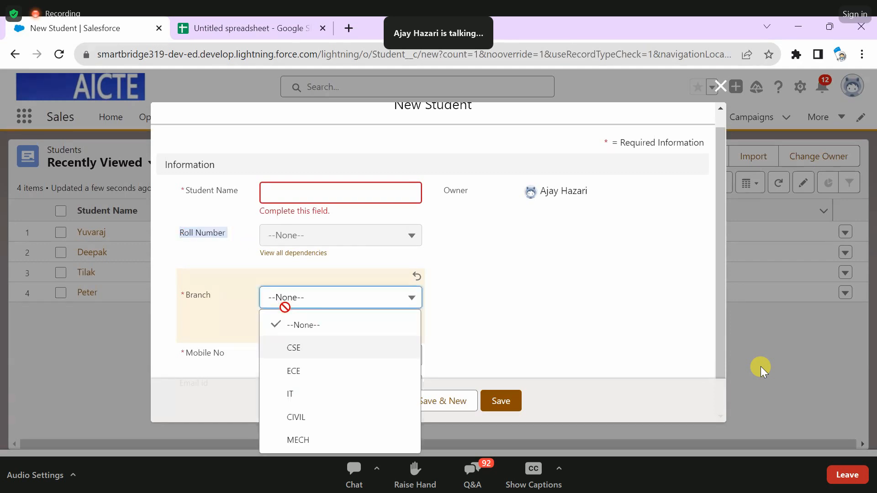
pyautogui.click(293, 349)
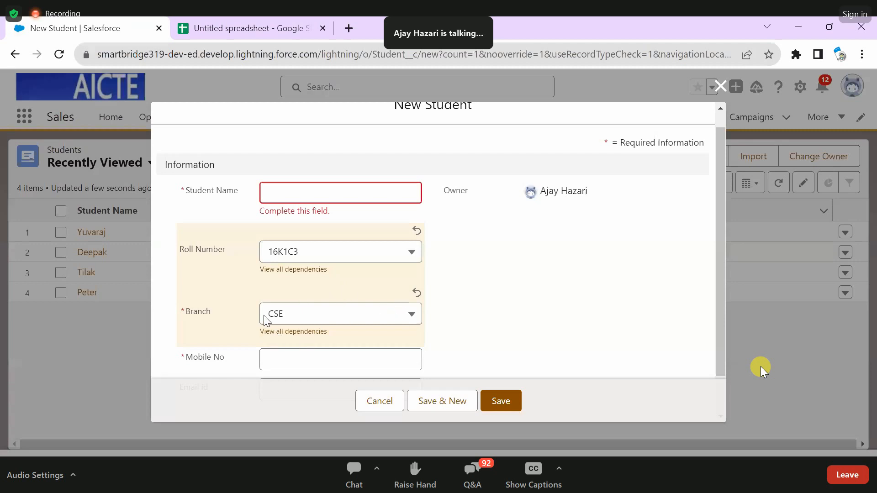
pyautogui.scroll(1, 264, 318)
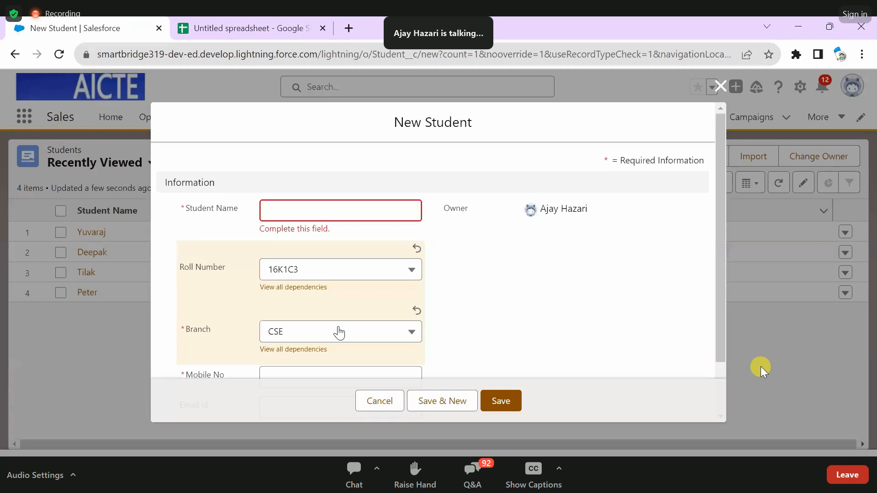
pyautogui.click(369, 398)
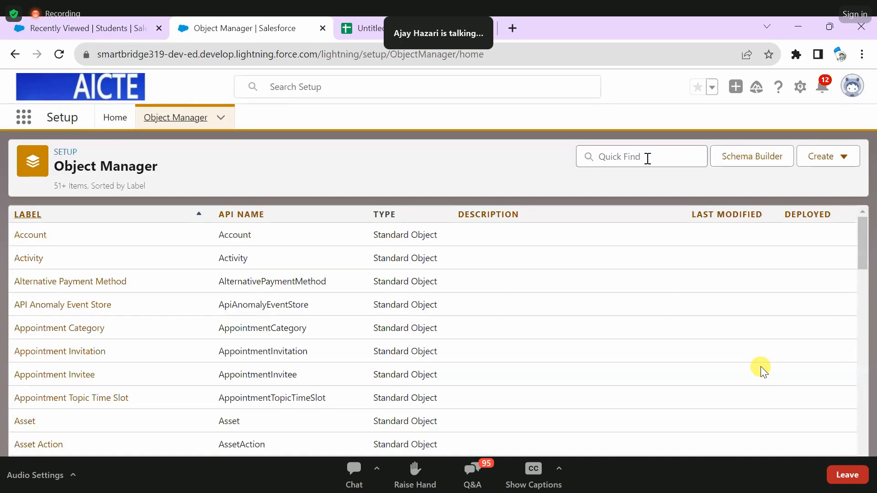
# - Search the Object Manager for "stude" and open the Student custom object
pyautogui.click(648, 159)
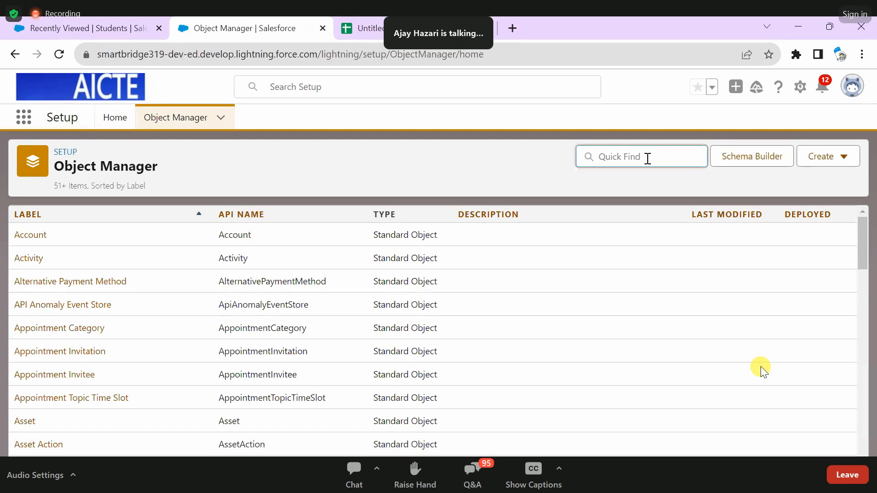
pyautogui.write('stude')
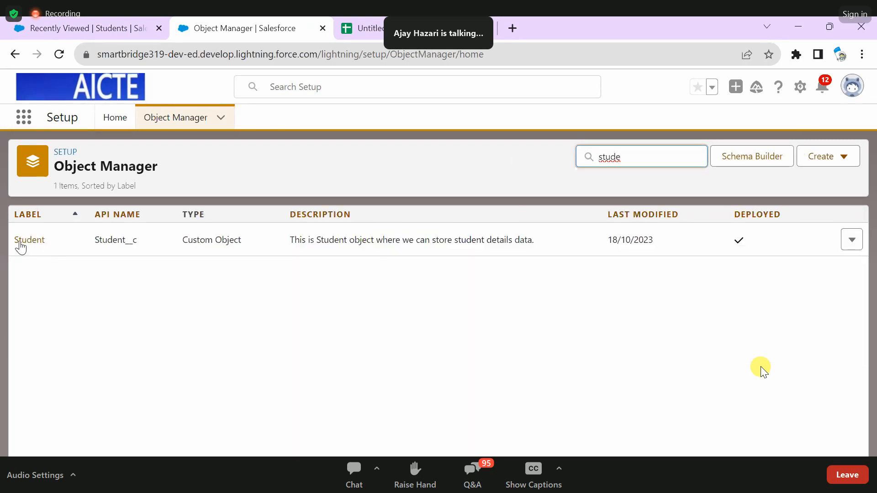
pyautogui.click(21, 245)
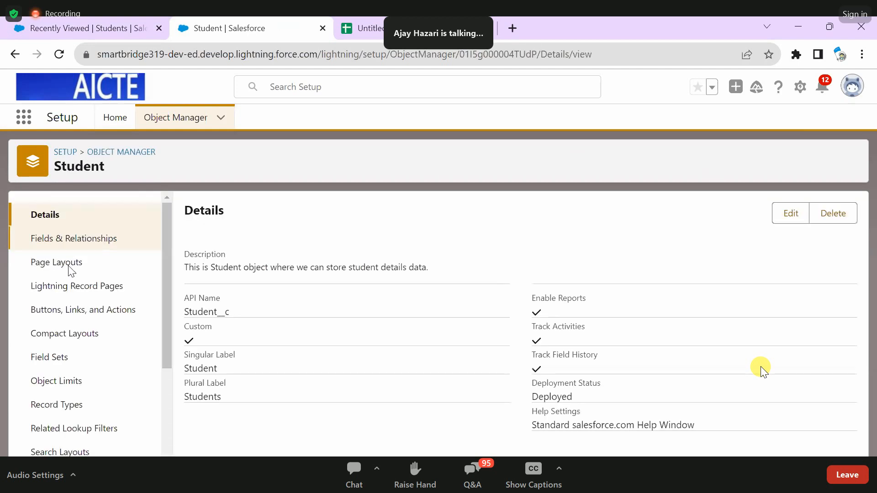
# - In the Student page layout's Information section, place Branch above Roll Number and save the layout
pyautogui.click(71, 270)
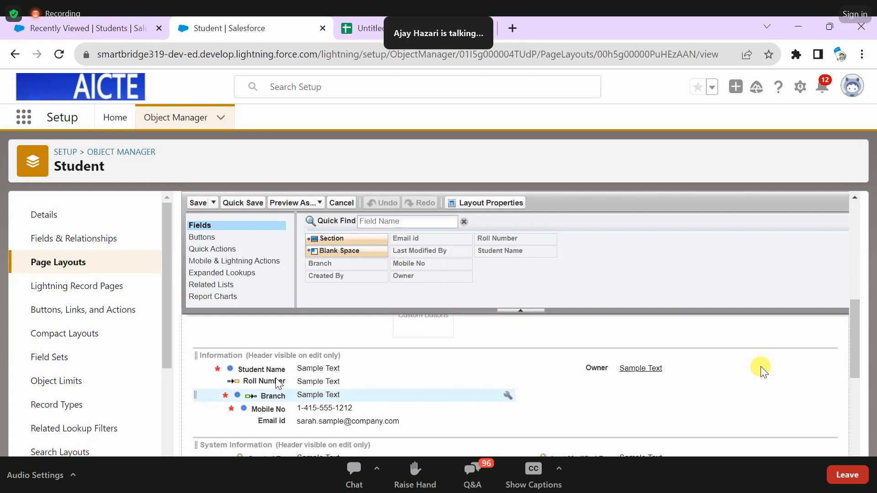
pyautogui.moveTo(278, 384); pyautogui.dragTo(279, 382)
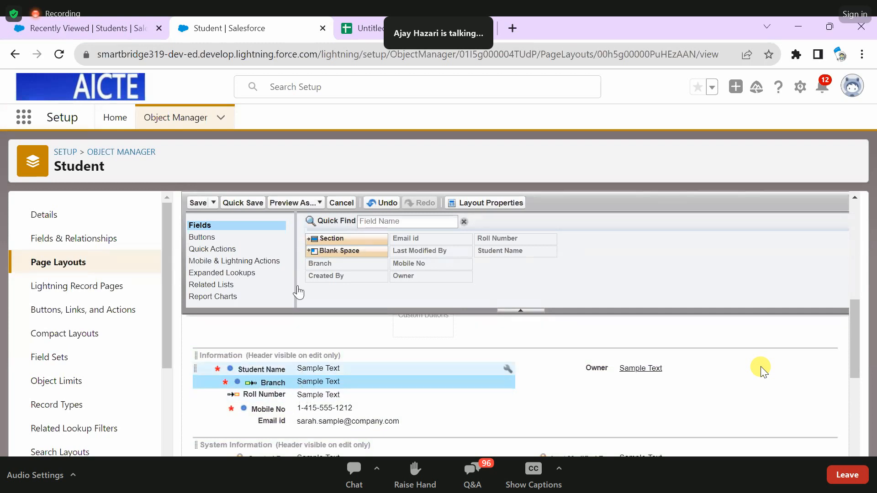
pyautogui.click(197, 203)
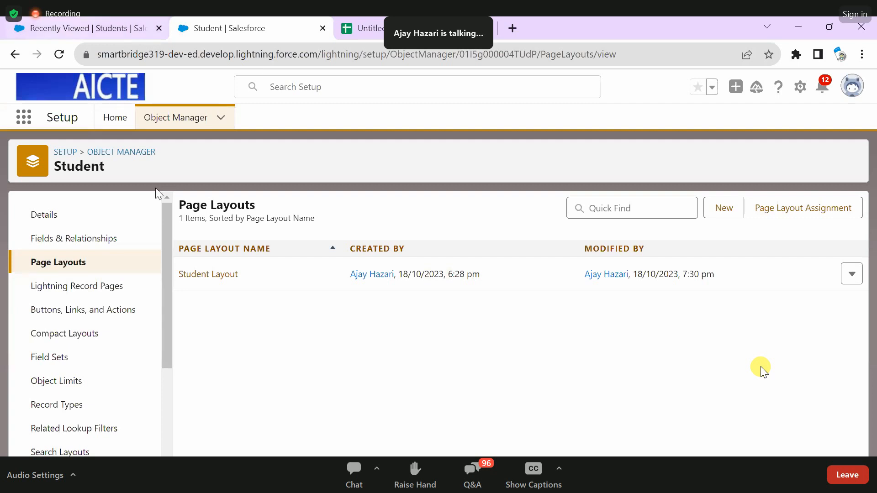
# - Reload the Students list, reopen it from the Sales app and check the field order in a new Student form
pyautogui.click(64, 30)
pyautogui.click(59, 55)
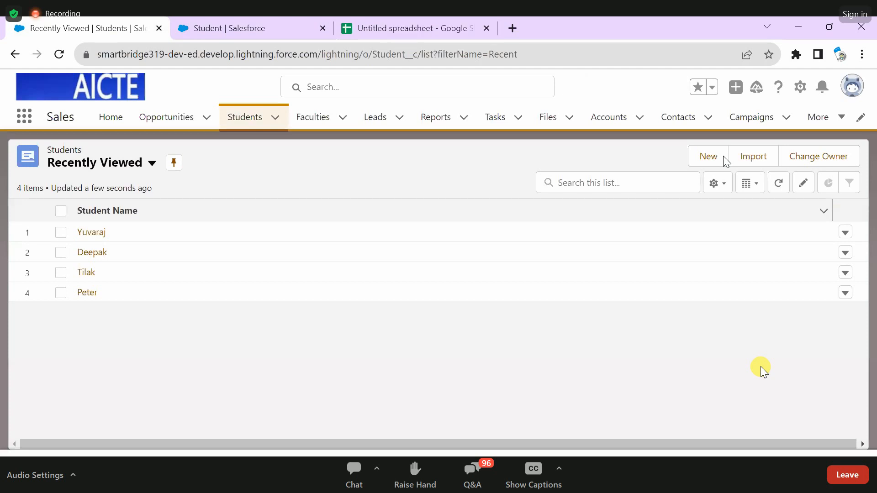
pyautogui.click(709, 157)
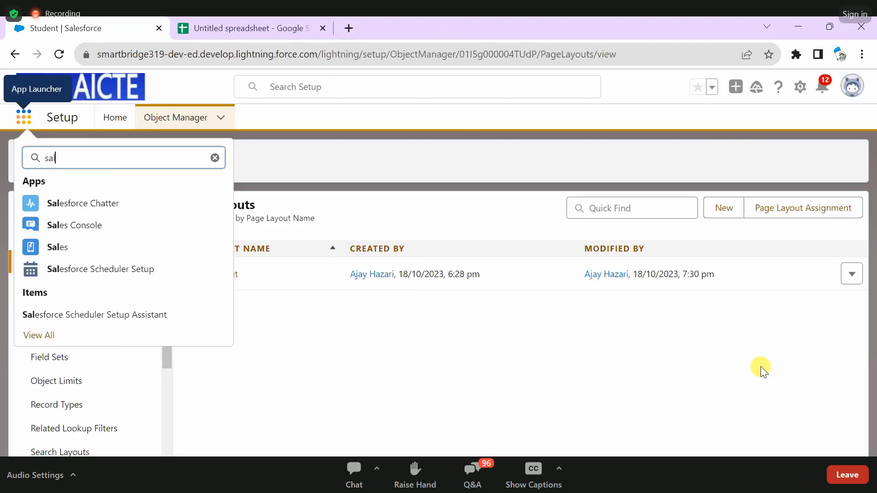
pyautogui.click(58, 247)
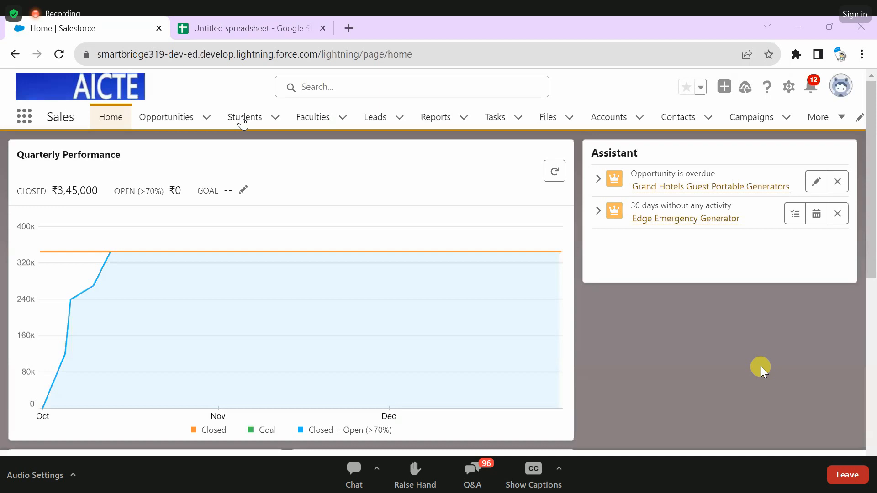
pyautogui.click(244, 120)
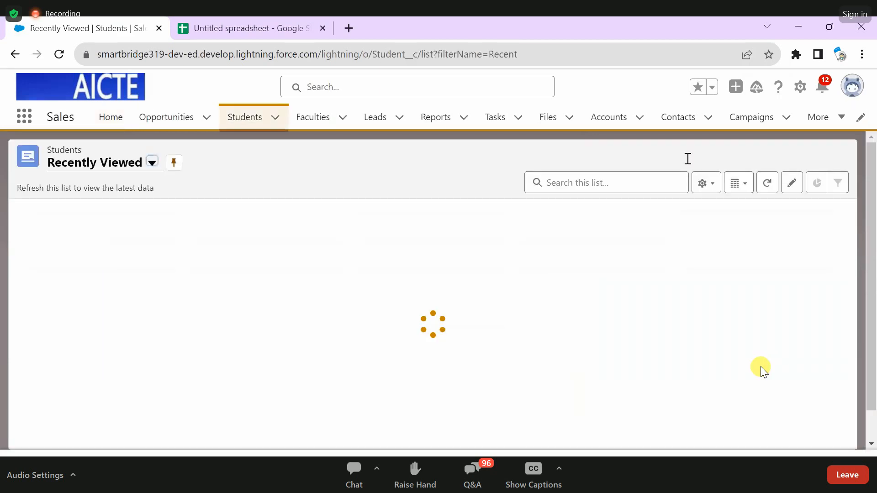
pyautogui.click(711, 156)
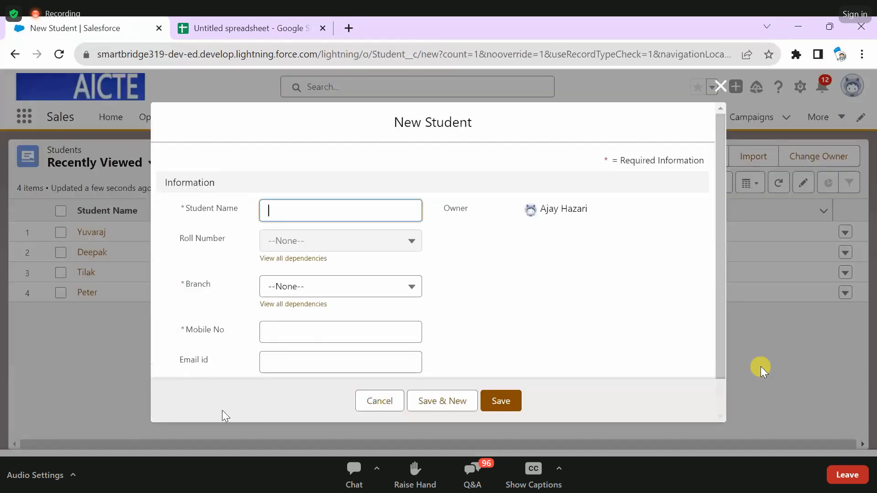
pyautogui.click(15, 54)
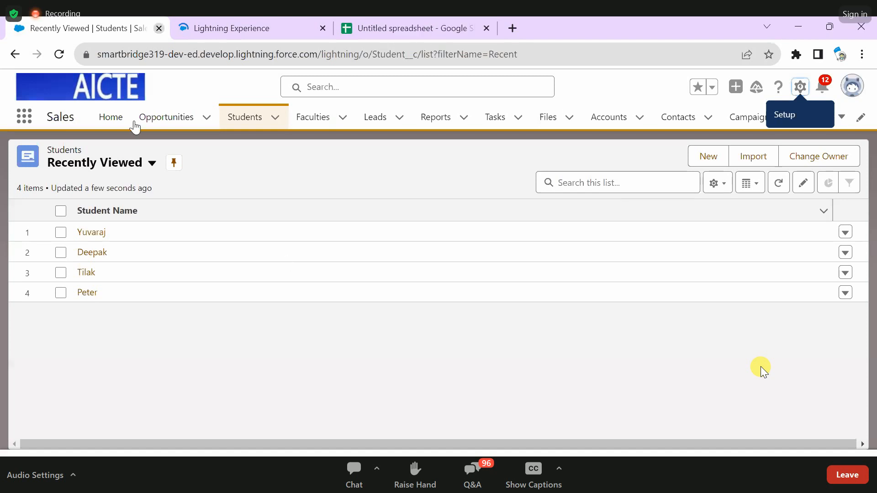
# - Relaunch the Sales app from Setup, recheck the Branch and Roll Number order in a new Student form and close it
pyautogui.click(159, 28)
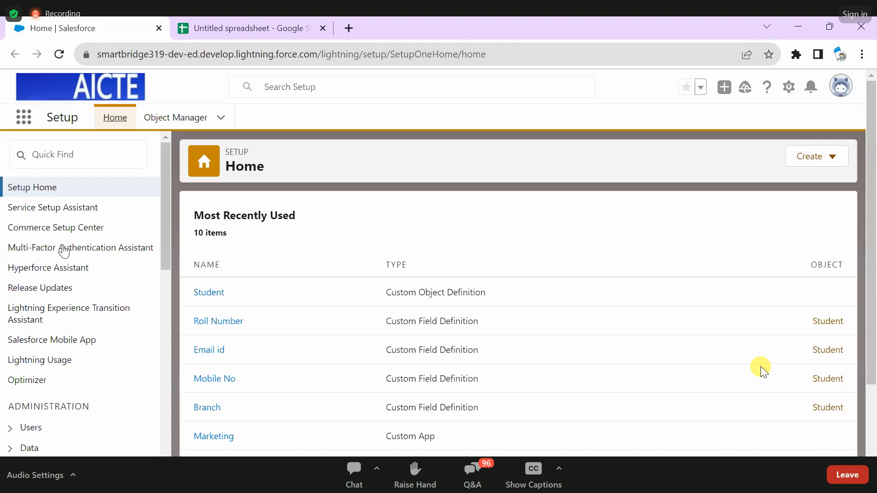
pyautogui.click(64, 251)
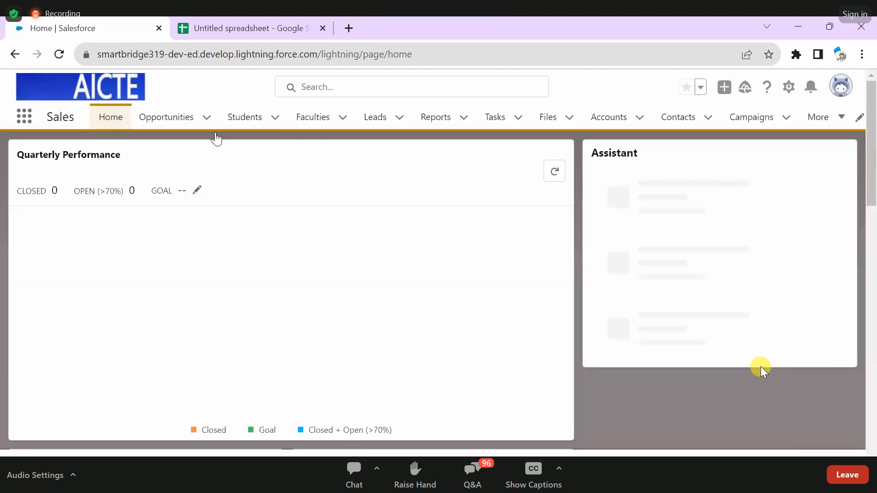
pyautogui.click(245, 118)
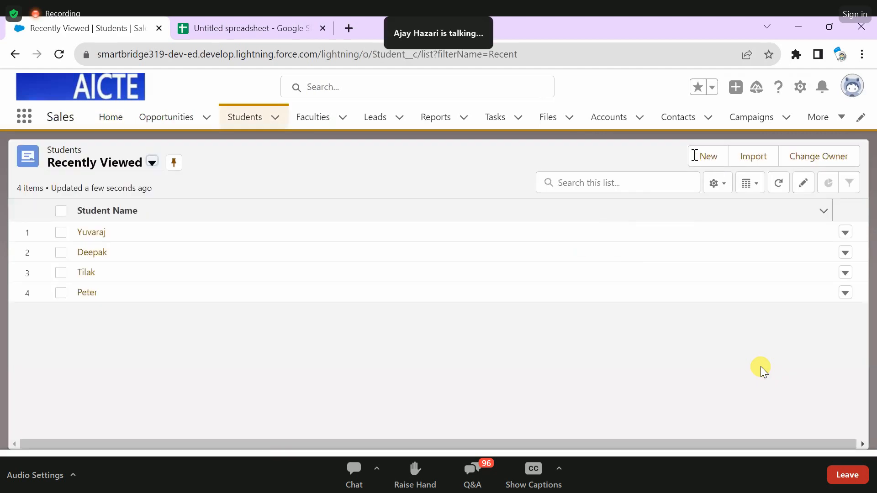
pyautogui.click(695, 156)
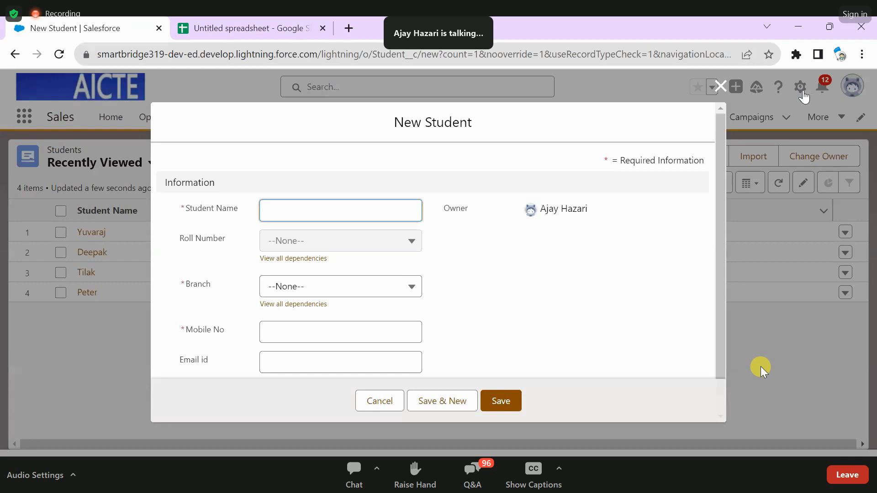
pyautogui.click(720, 85)
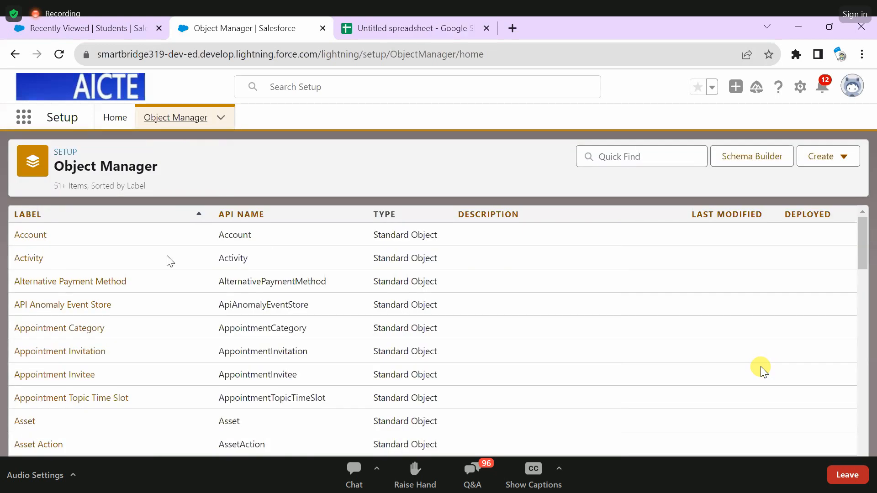
# - Search the Object Manager for "stud" and open the Student object again
pyautogui.write('stud')
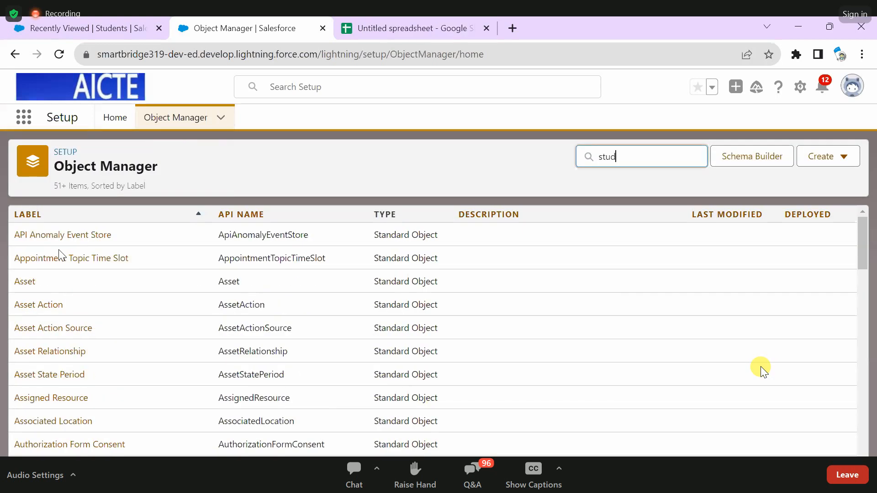
pyautogui.click(28, 235)
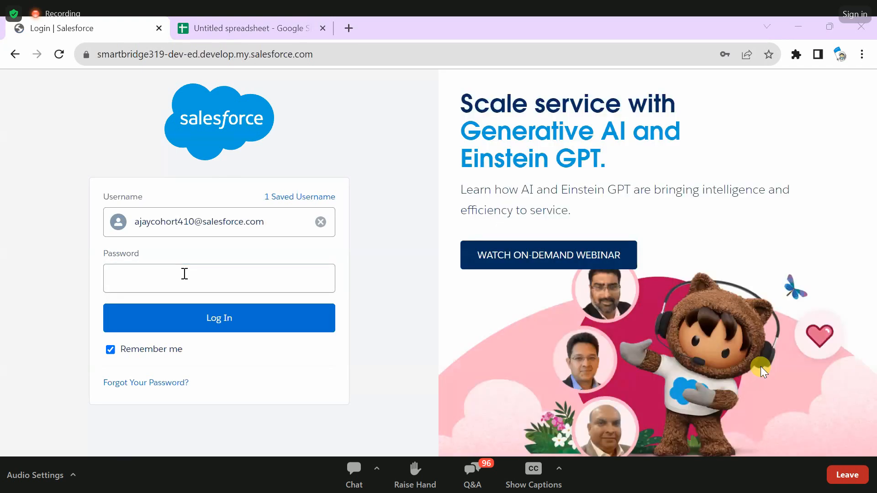
# - Log in to Salesforce with the account password and save the credentials in the browser
pyautogui.click(185, 274)
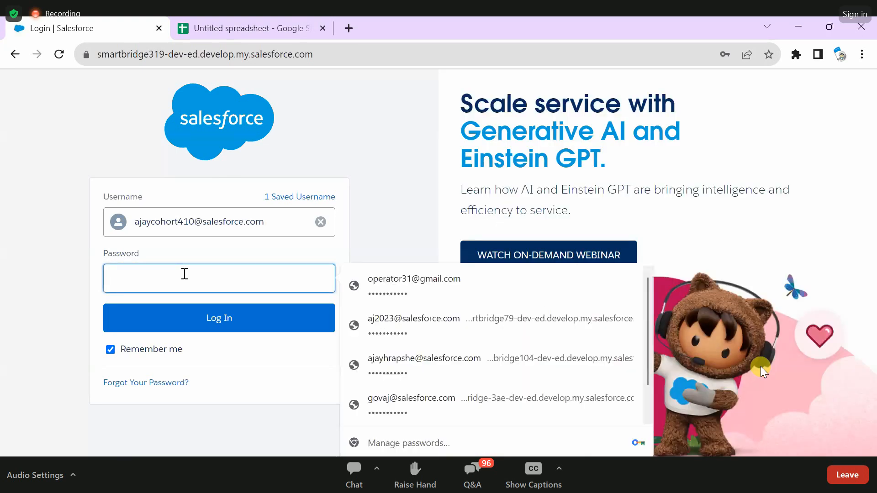
pyautogui.write('******')
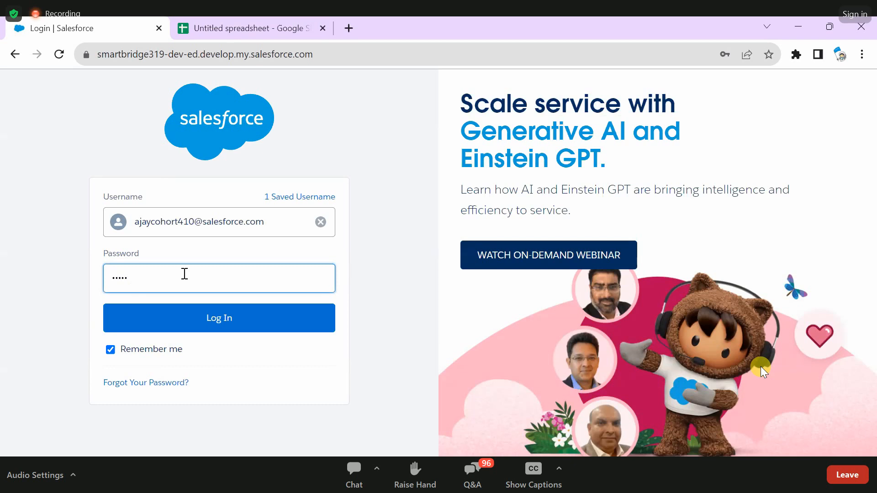
pyautogui.write('******')
pyautogui.click(198, 330)
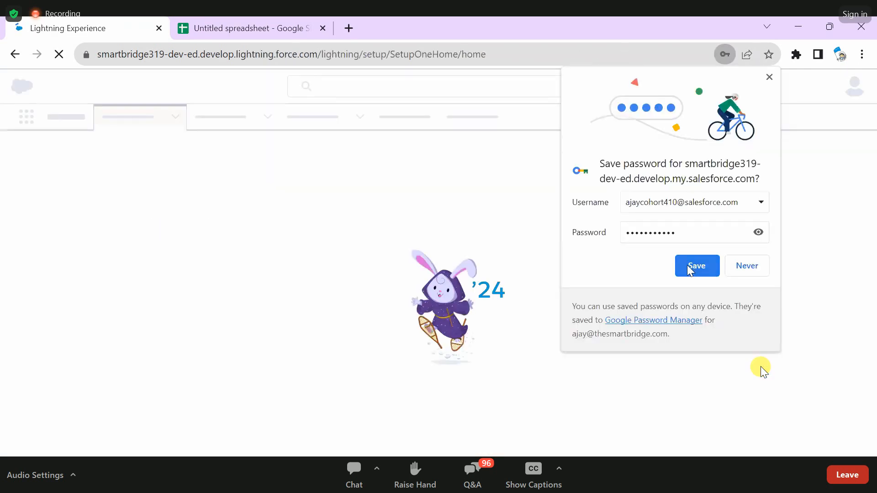
pyautogui.click(688, 266)
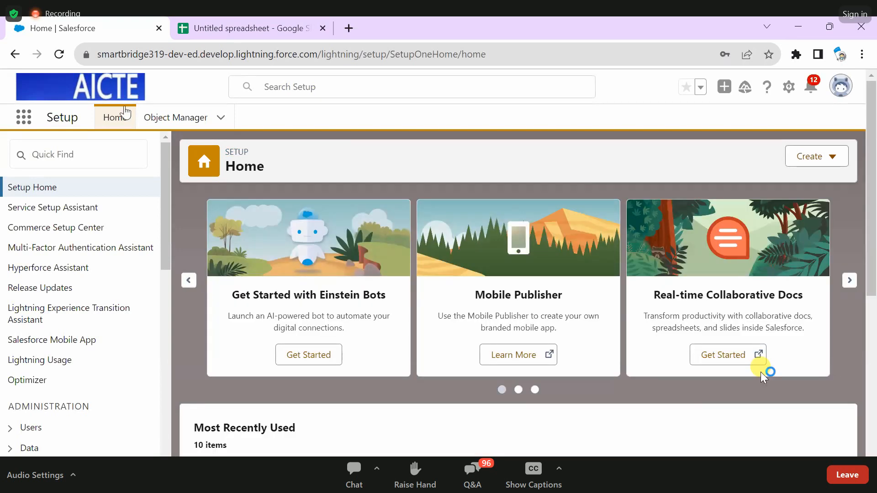
# - Find the Sales app with the search term "sales", open it and start a new Student record
pyautogui.click(24, 119)
pyautogui.write('sale')
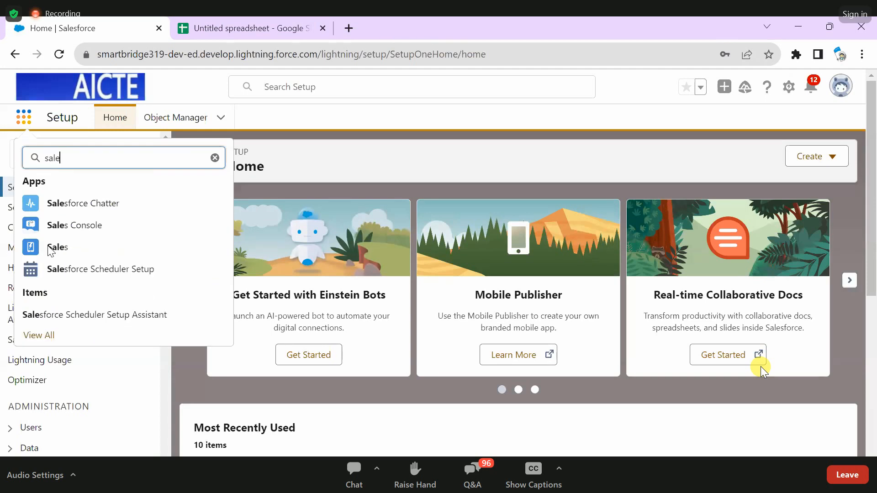
pyautogui.write('s')
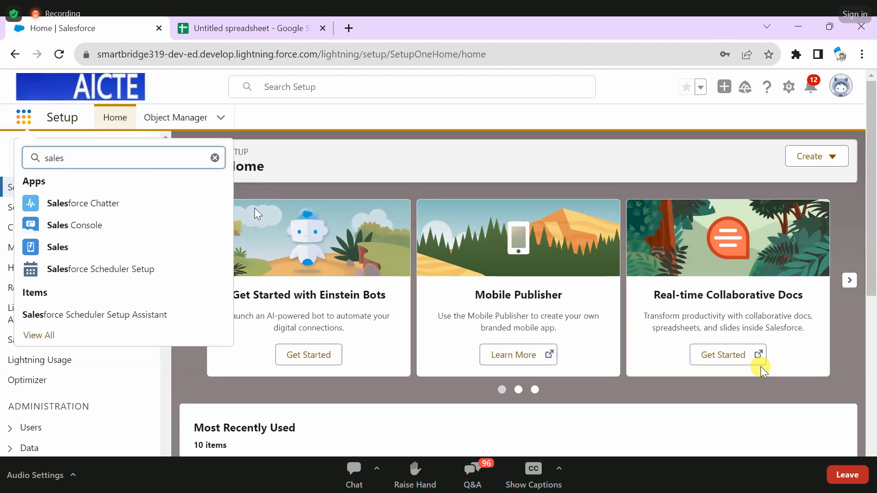
pyautogui.click(137, 247)
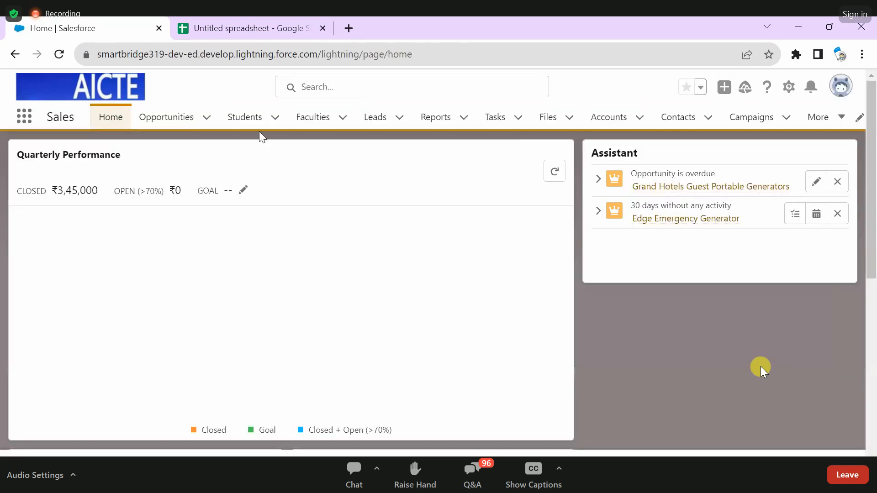
pyautogui.click(260, 121)
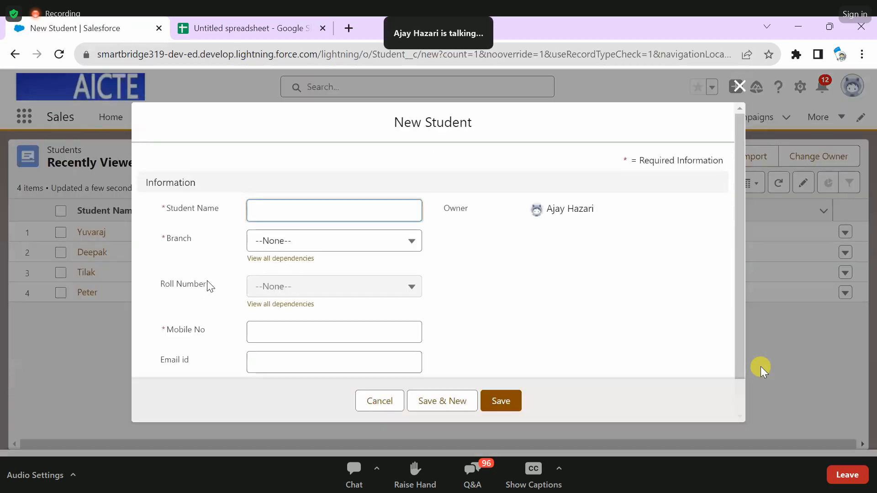
pyautogui.click(205, 305)
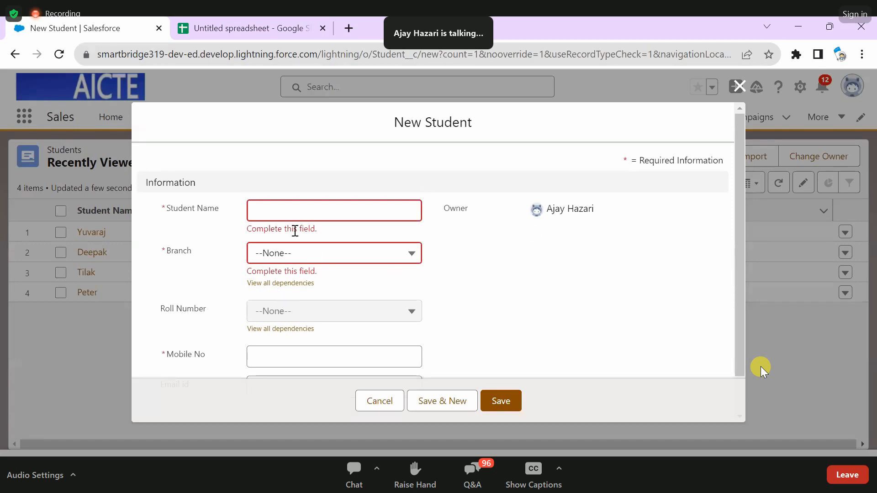
# - Enter the student's name in the new Student record and set Branch to ECE
pyautogui.click(268, 203)
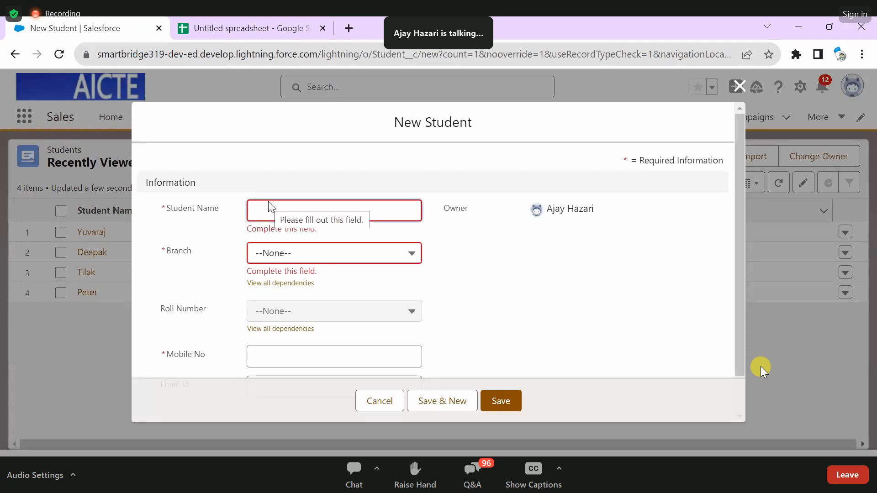
pyautogui.write('John')
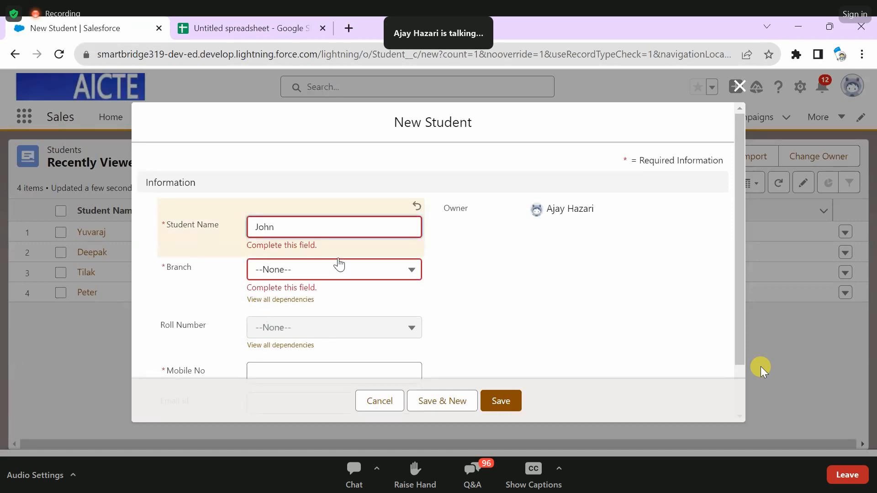
pyautogui.click(326, 270)
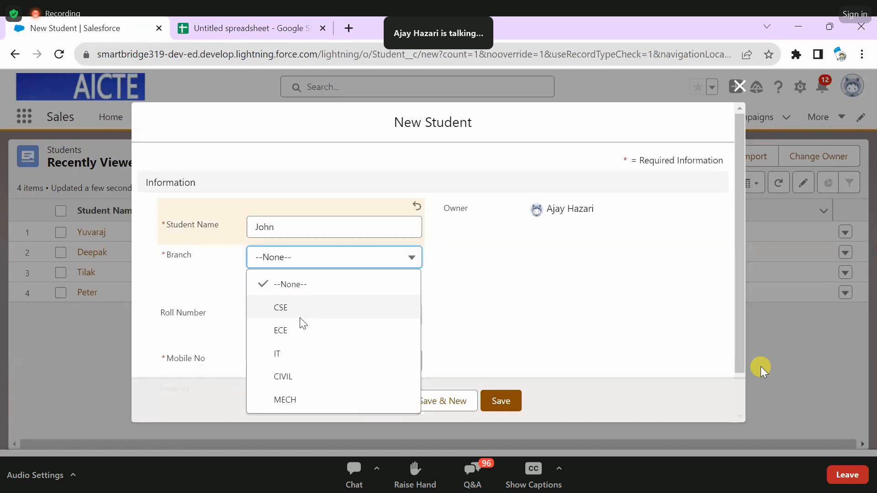
pyautogui.click(302, 322)
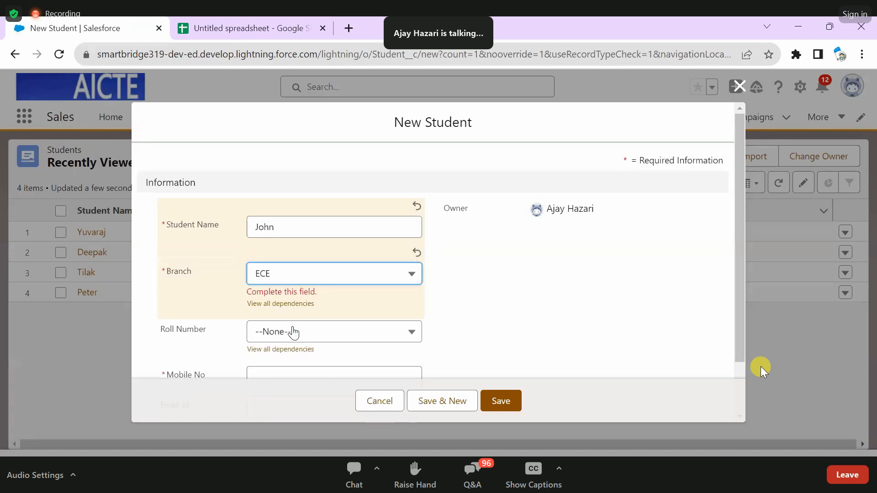
# - Check which Roll Number options the new Student form offers for the ECE and MECH branches
pyautogui.click(294, 332)
pyautogui.click(379, 277)
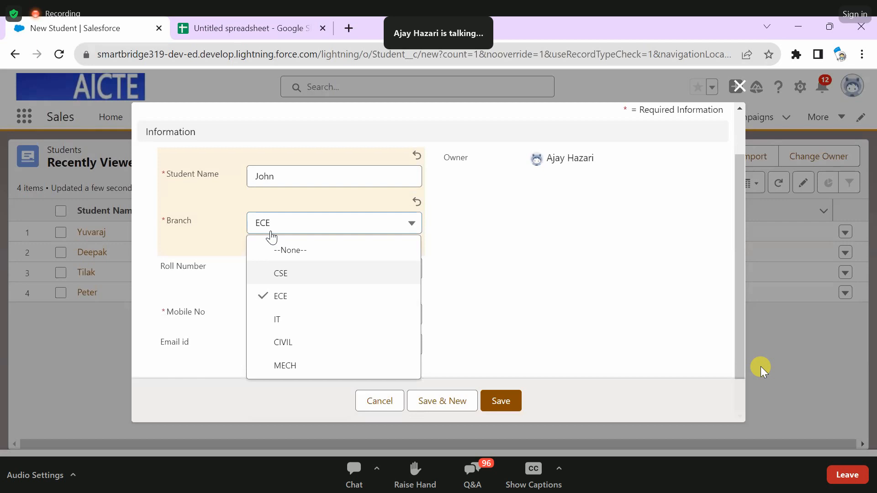
pyautogui.click(276, 274)
pyautogui.click(323, 270)
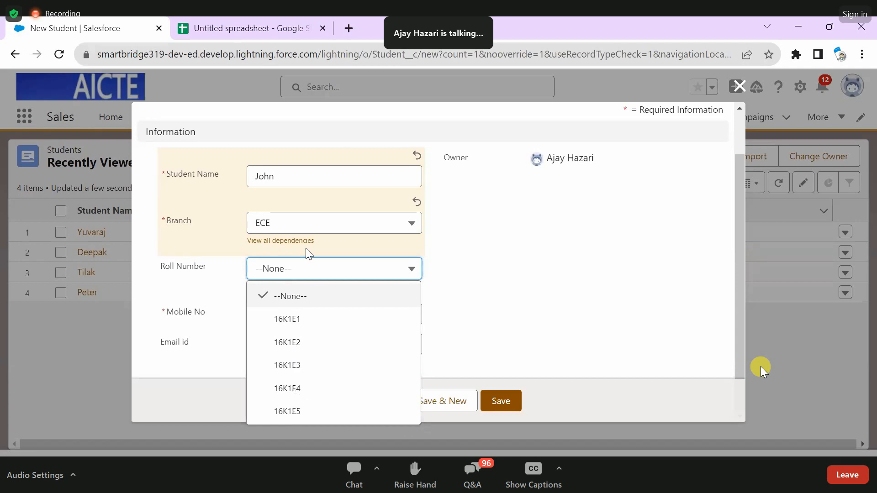
pyautogui.click(303, 225)
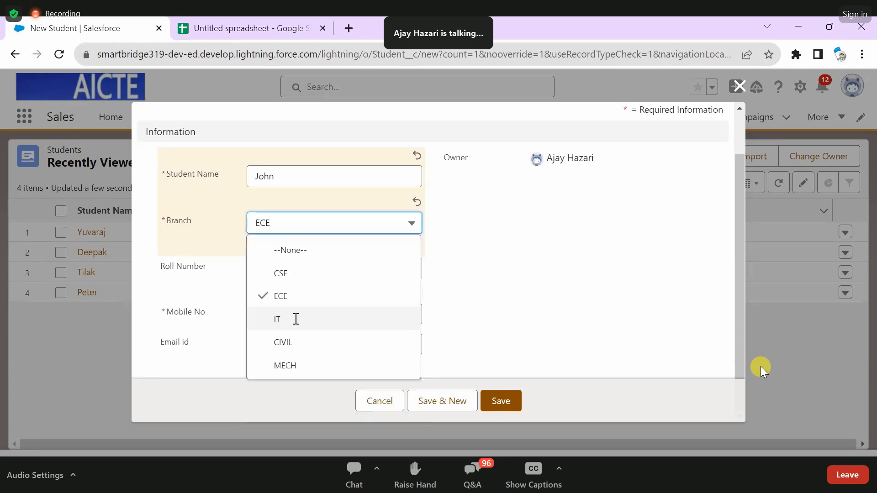
pyautogui.click(296, 319)
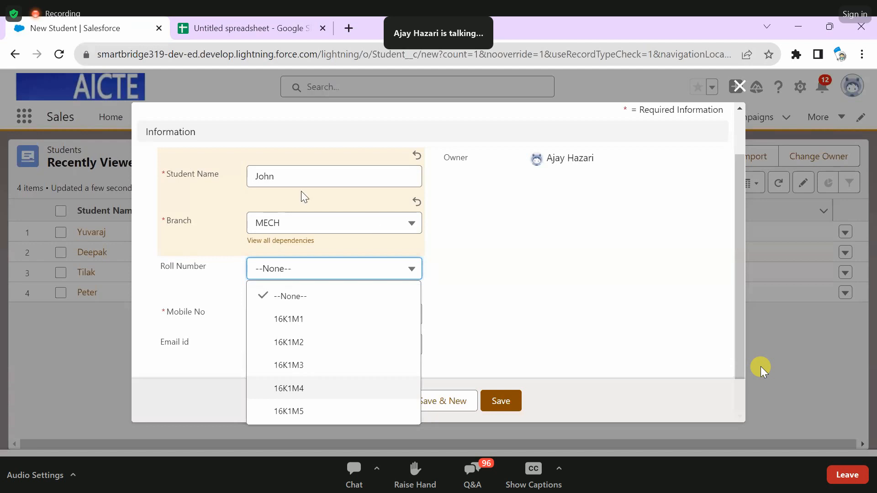
# - Set the student's Branch to IT and Roll Number to 16K1T2
pyautogui.click(293, 223)
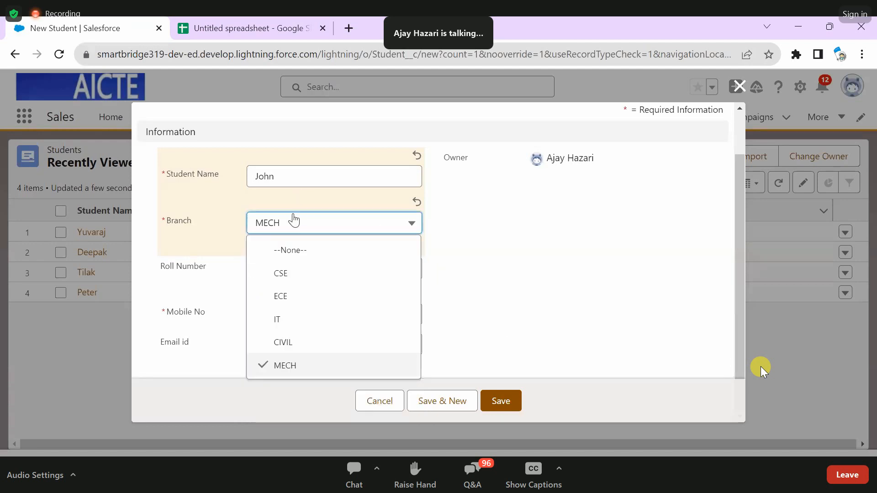
pyautogui.click(282, 319)
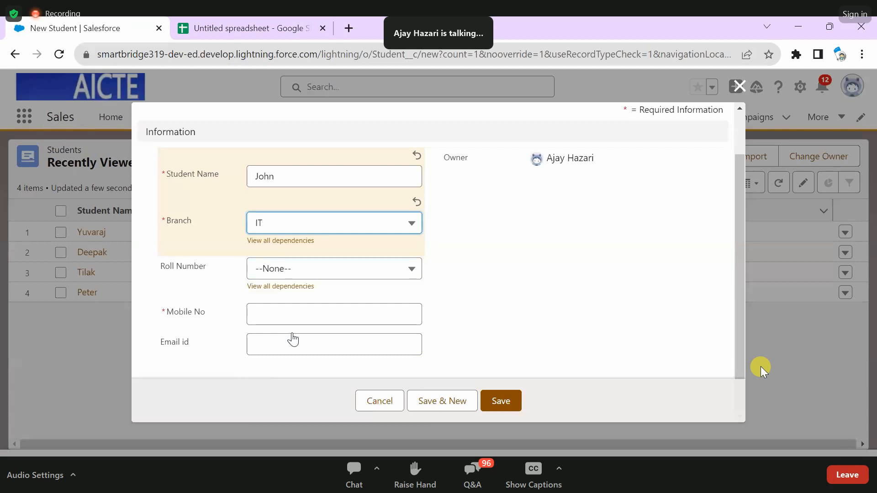
pyautogui.click(298, 269)
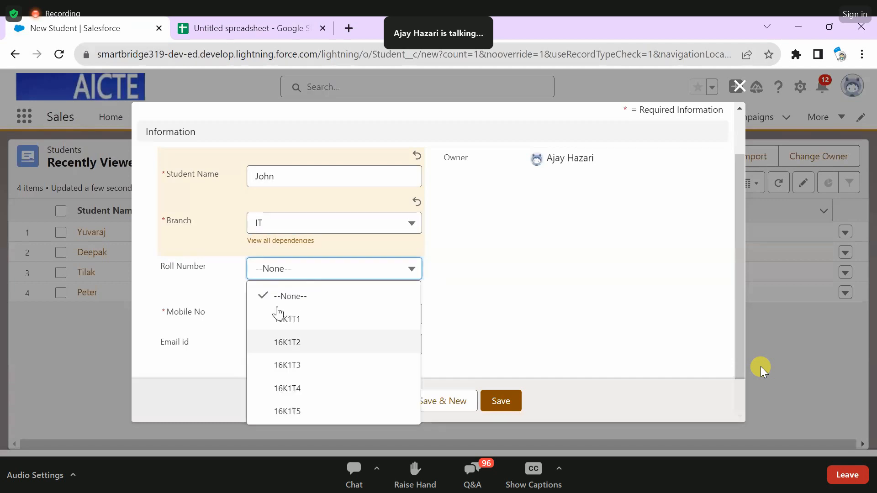
pyautogui.click(313, 350)
# - Fill in the student's mobile number and email, then save the Student record
pyautogui.click(315, 353)
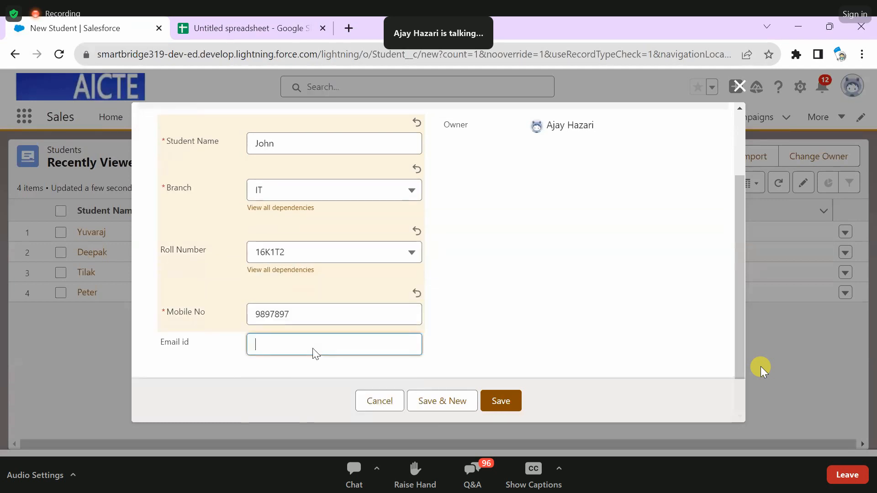
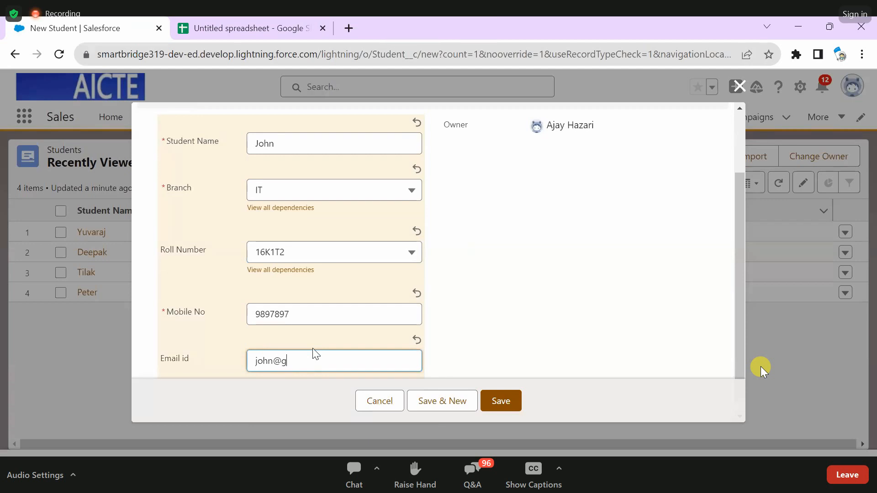
pyautogui.click(517, 409)
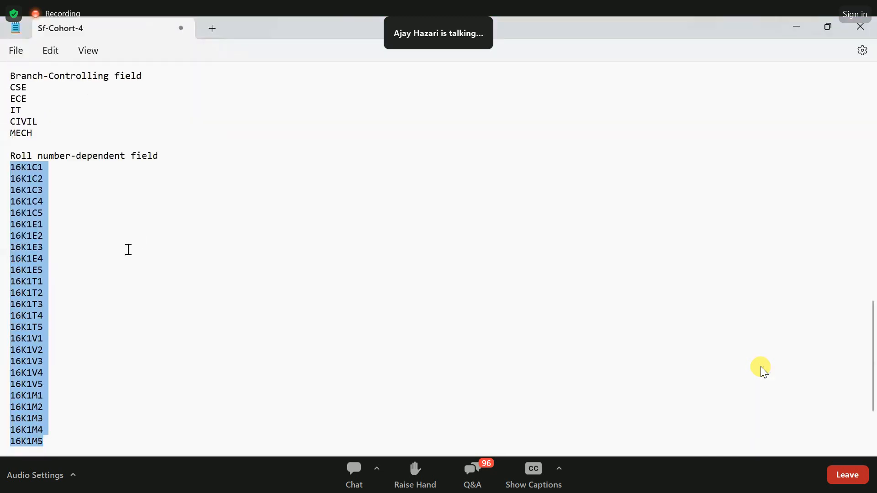
# - Switch to the Sf-Cohort-4 notes in Notepad and review the Student fields, Branch controlling values and Roll Number dependent values
pyautogui.scroll(-3, 99, 333)
pyautogui.press('Down')
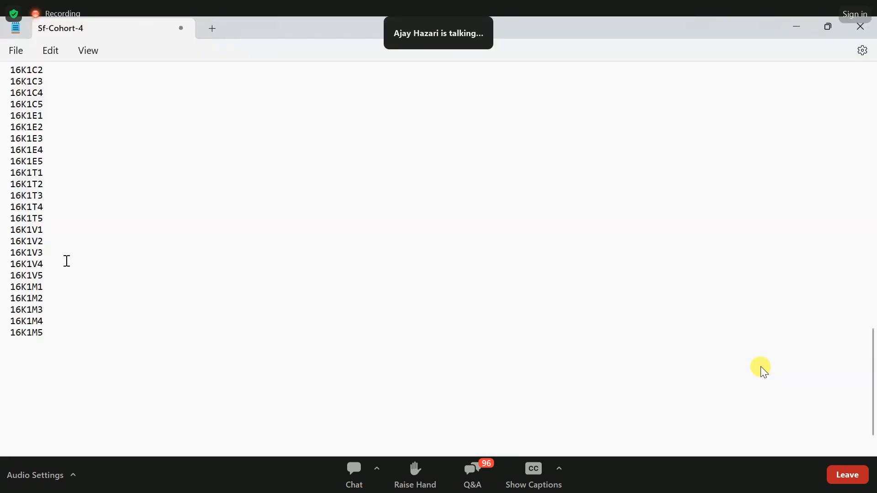
pyautogui.scroll(-1, 202, 248)
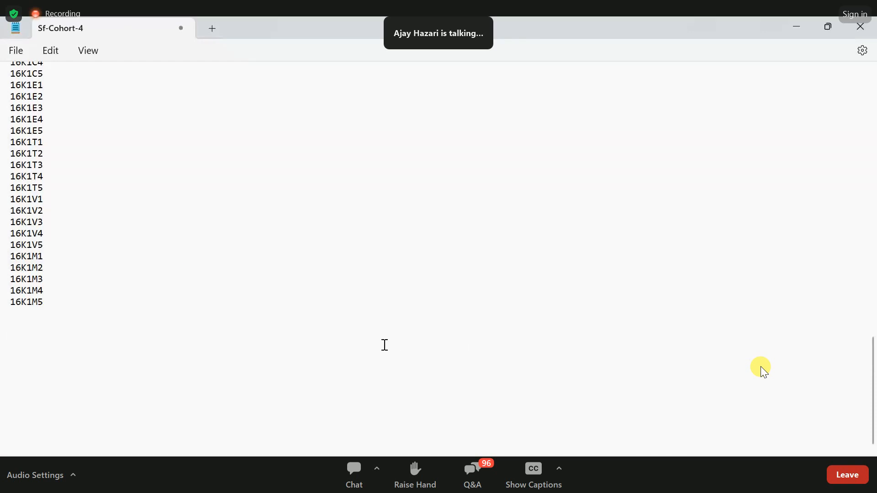
pyautogui.click(352, 347)
pyautogui.scroll(3, 28, 249)
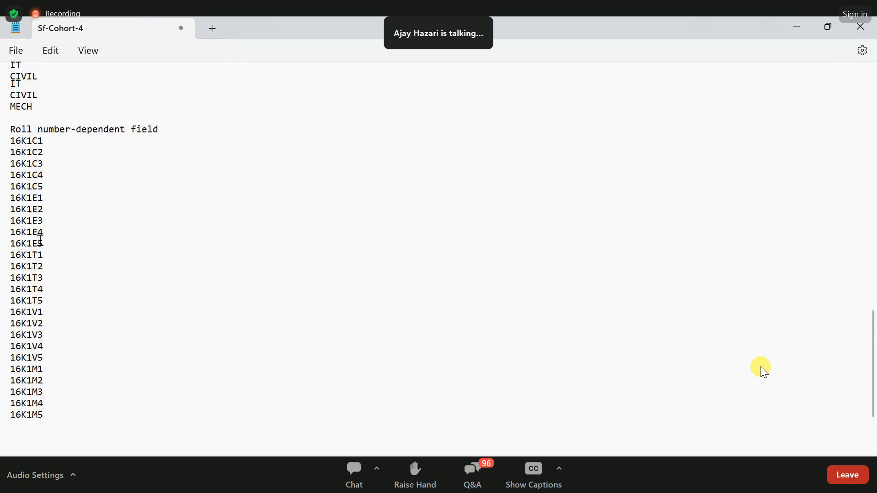
pyautogui.scroll(6, 40, 240)
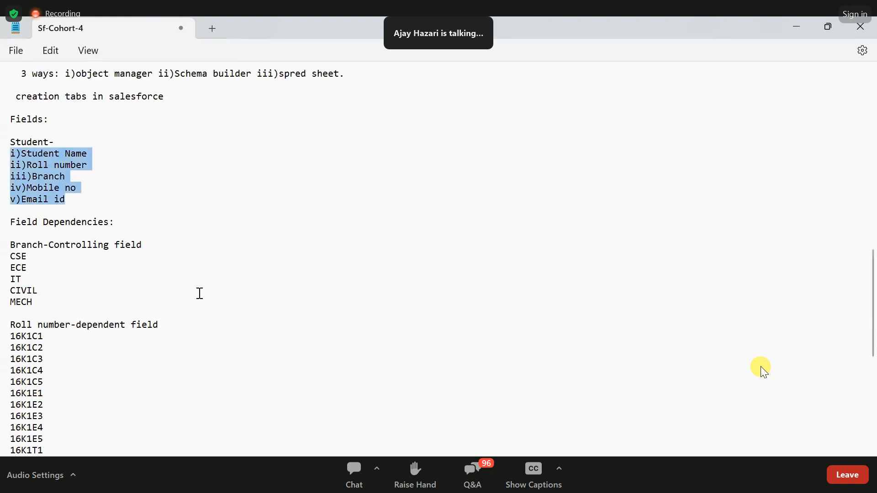
pyautogui.scroll(-4, 159, 317)
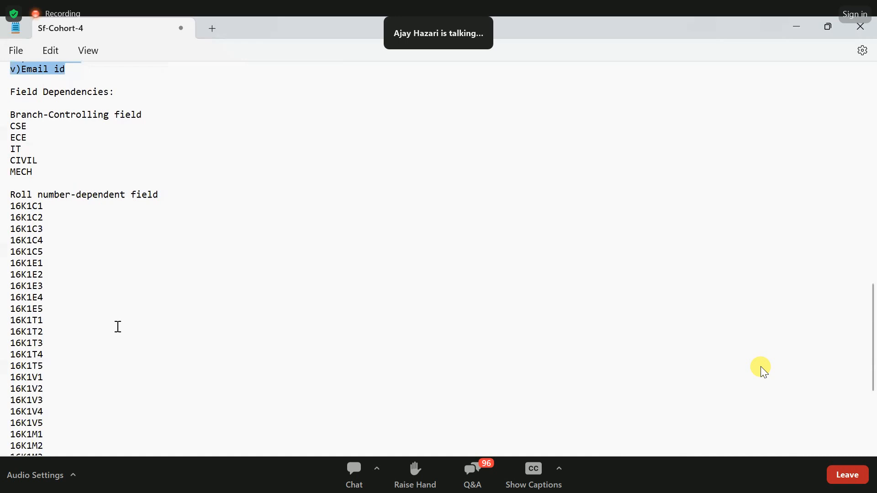
pyautogui.hotkey('ctrl', 'End')
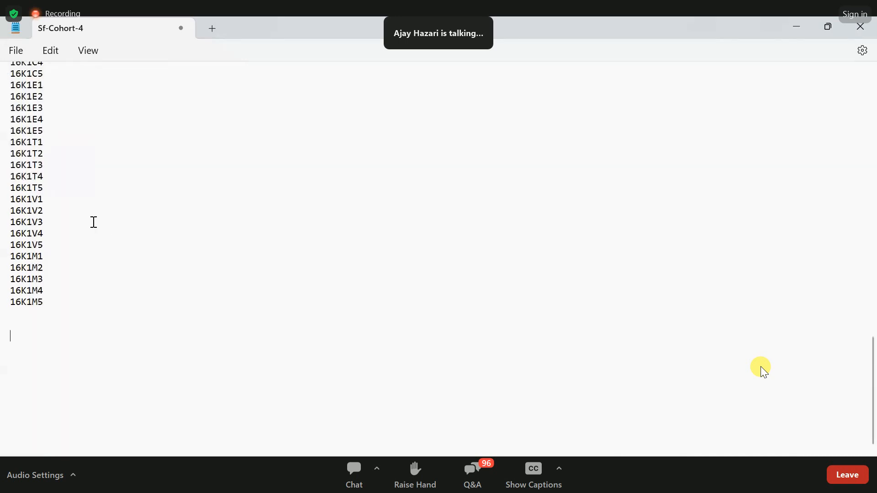
pyautogui.scroll(5, 94, 222)
pyautogui.scroll(6, 58, 219)
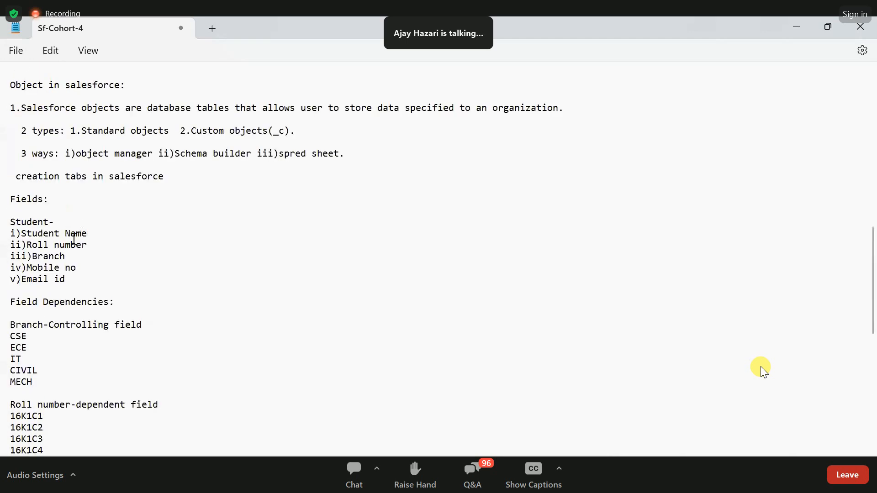
pyautogui.scroll(-11, 165, 333)
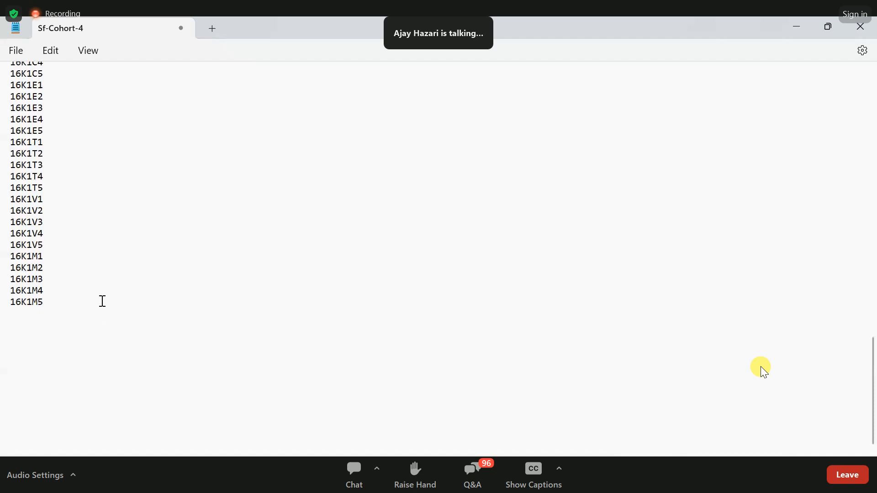
pyautogui.scroll(3, 104, 319)
pyautogui.scroll(1, 106, 326)
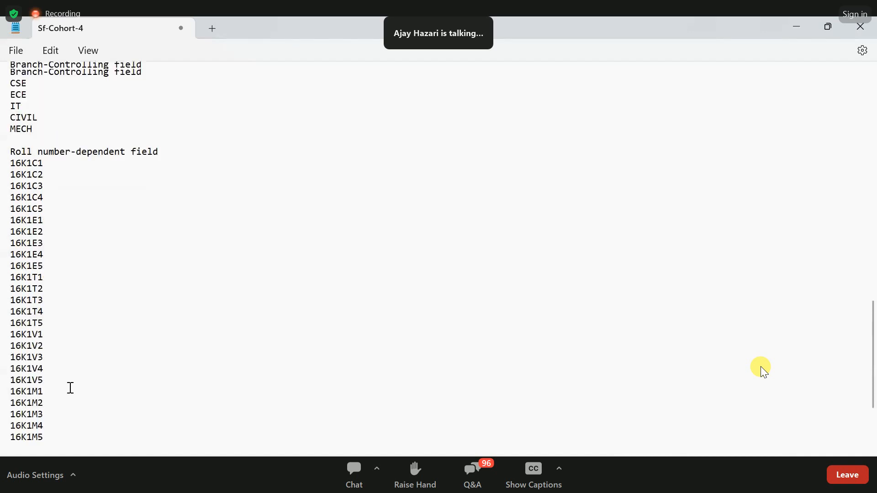
# - Add the heading "App Creation in salesforce platform:" below the roll number list in the notes
pyautogui.scroll(-3, 55, 409)
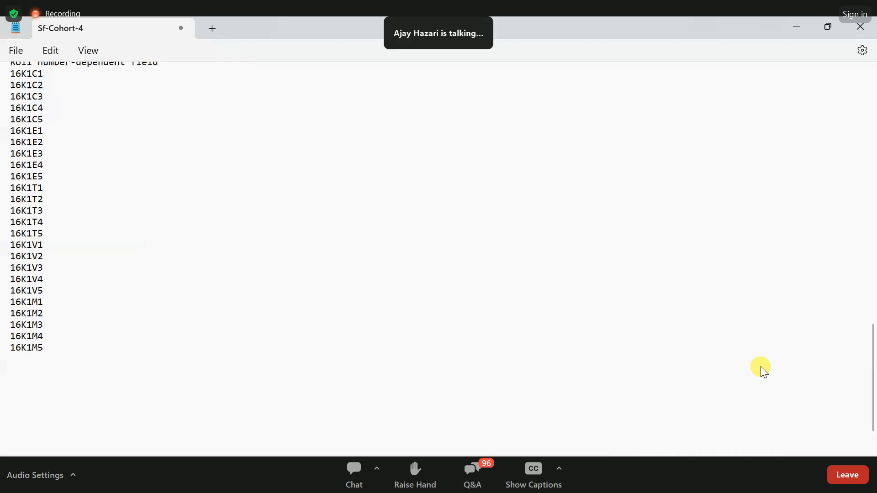
pyautogui.write('Applica')
pyautogui.press('BackSpace')
pyautogui.press('BackSpace')
pyautogui.press('BackSpace')
pyautogui.press('BackSpace')
pyautogui.write('Creation in sales')
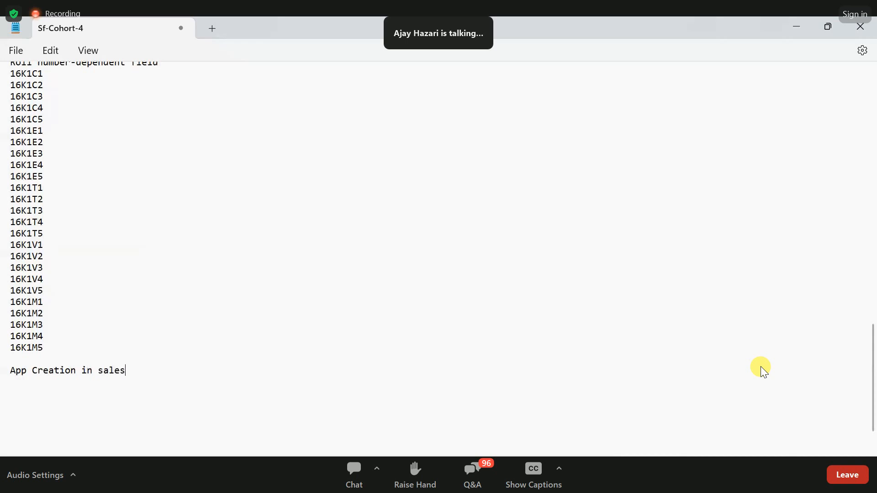
pyautogui.write('force platform:')
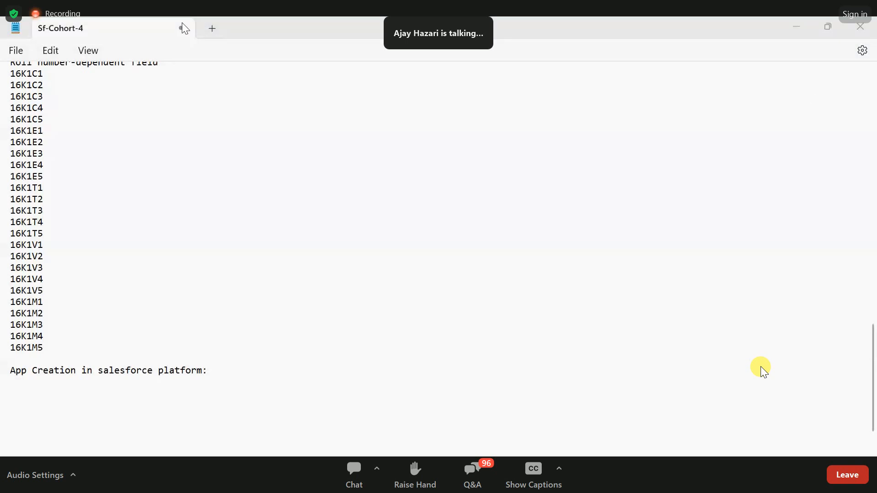
# - Switch to Salesforce Setup, search the setup menu for "app" and open App Manager
pyautogui.hotkey('alt', 'Tab')
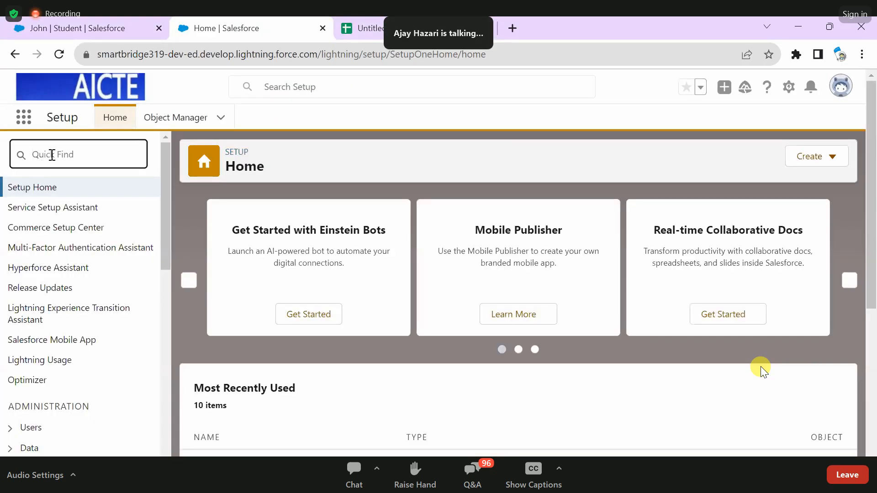
pyautogui.write('a')
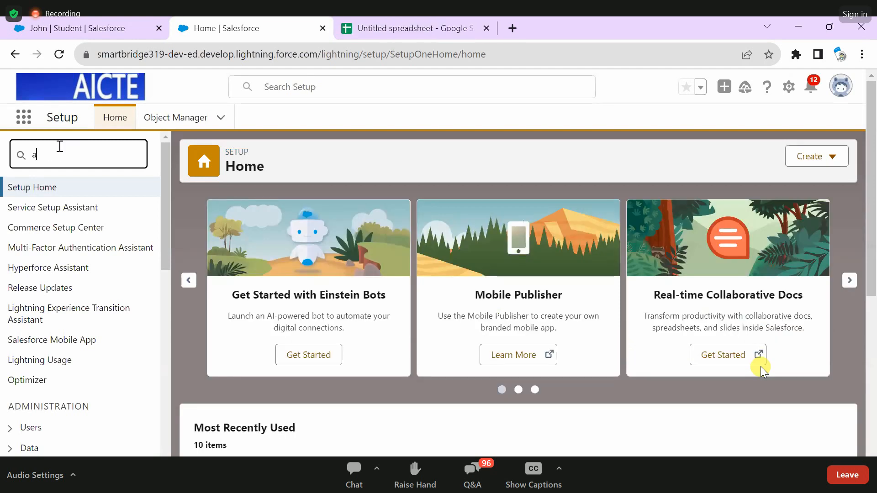
pyautogui.write('pp')
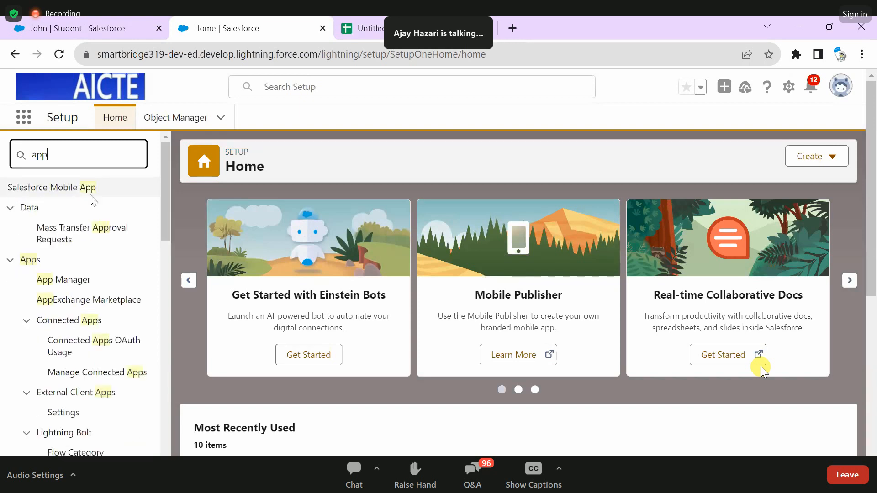
pyautogui.scroll(-5, 56, 281)
pyautogui.scroll(5, 56, 281)
pyautogui.click(56, 280)
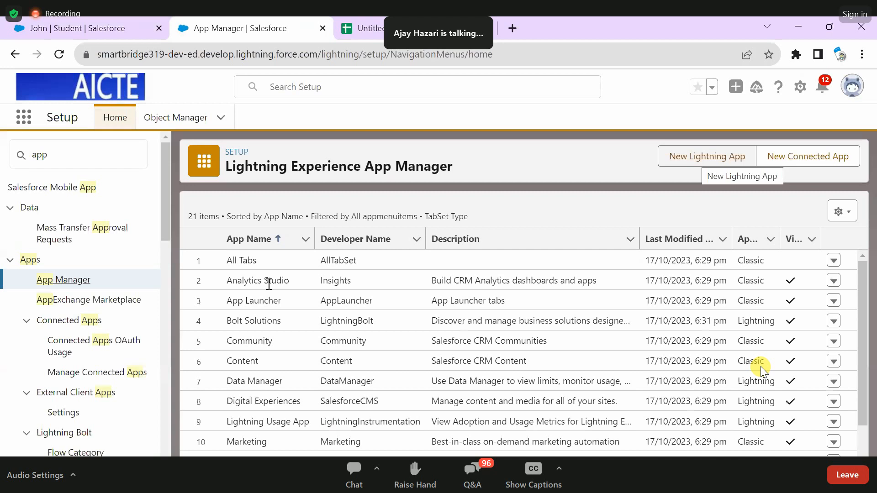
# - Start a new Lightning app and enter Cohort4 as its app name and developer name
pyautogui.scroll(-3, 251, 239)
pyautogui.scroll(2, 259, 215)
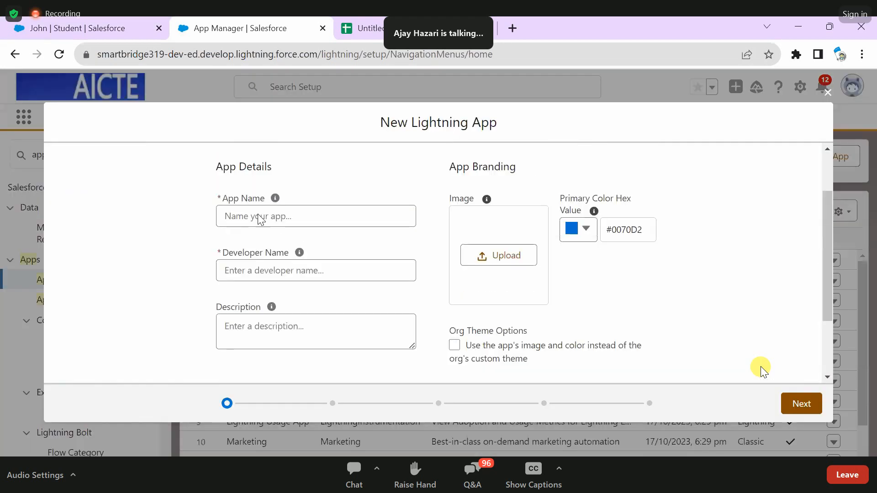
pyautogui.click(259, 218)
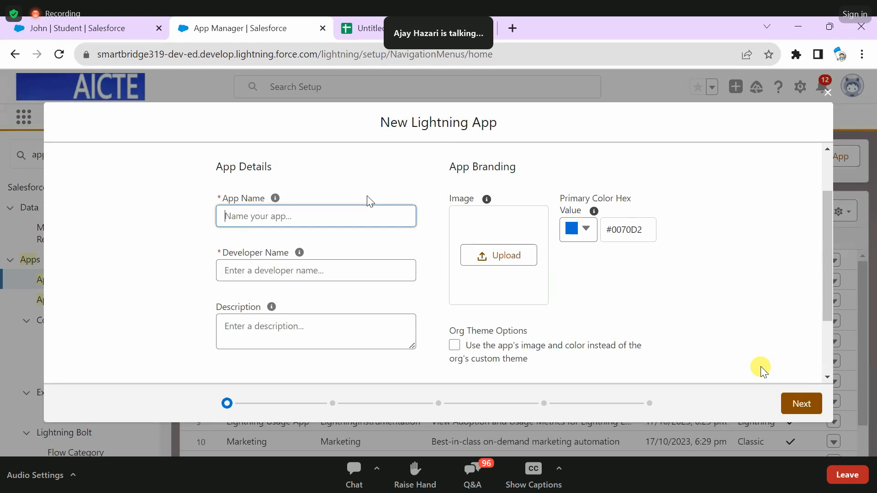
pyautogui.scroll(2, 370, 201)
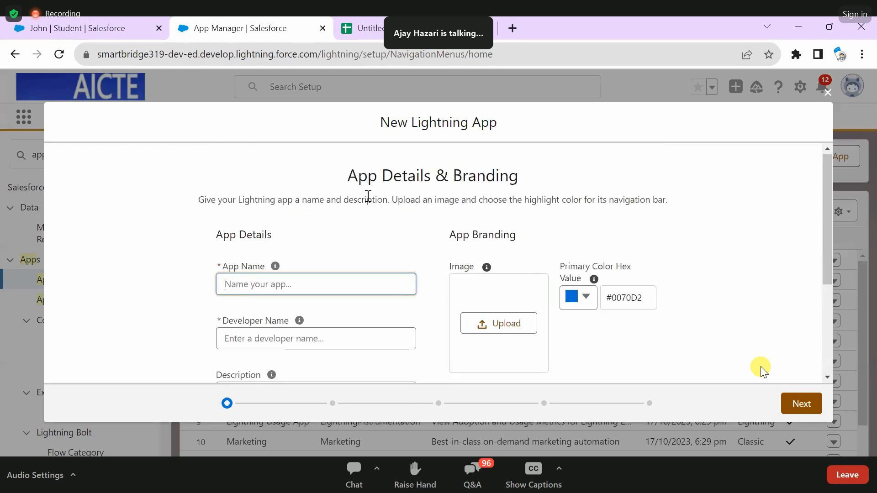
pyautogui.write('Co')
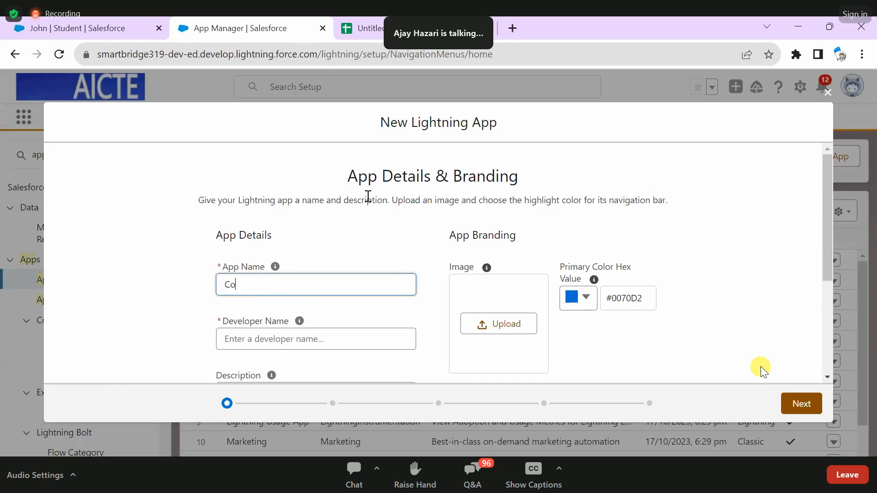
pyautogui.write('hort4')
pyautogui.click(271, 272)
pyautogui.moveTo(274, 268)
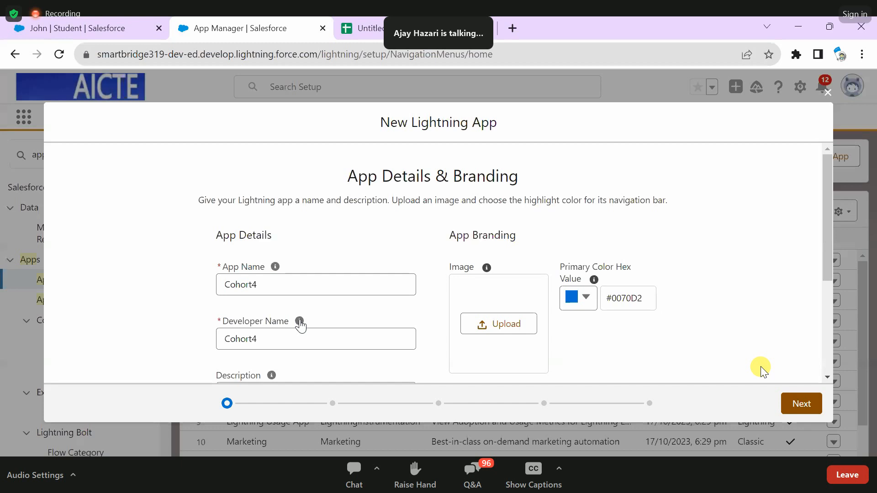
# - Read the developer name help, then enter the app description "This app is used for organization."
pyautogui.moveTo(300, 322)
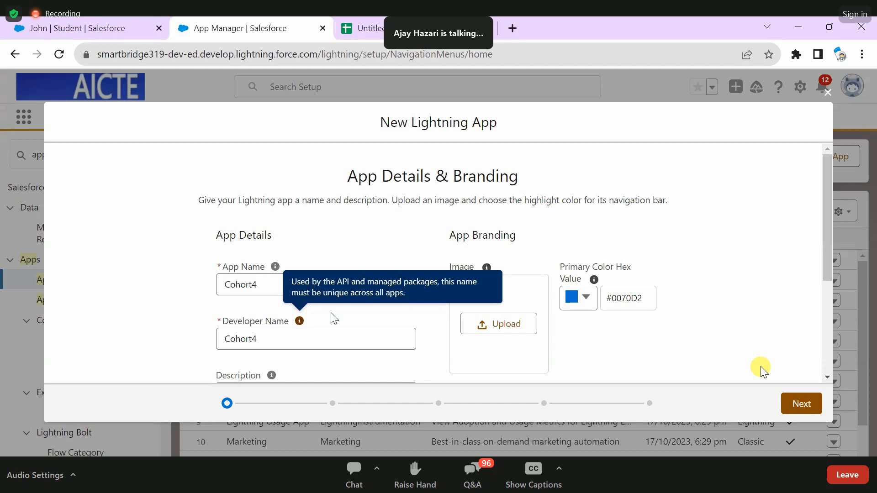
pyautogui.scroll(-4, 293, 294)
pyautogui.scroll(2, 290, 293)
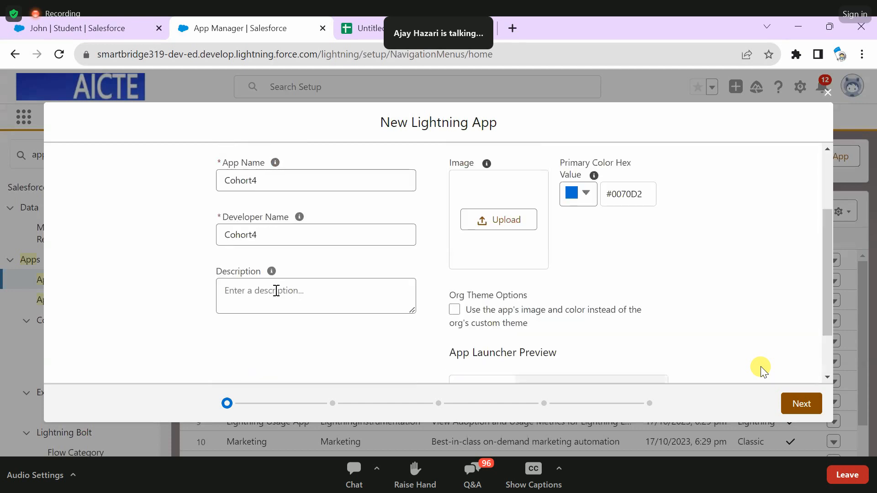
pyautogui.click(277, 291)
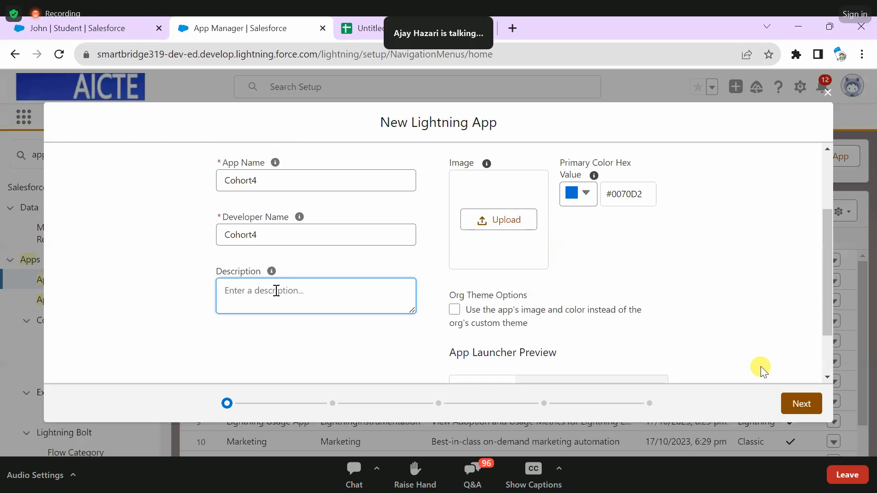
pyautogui.write('This app is used for')
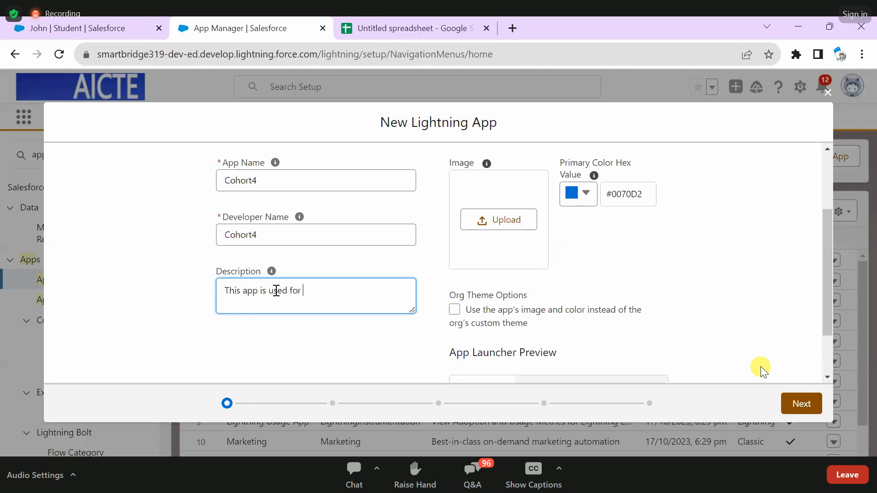
pyautogui.write(' organization.')
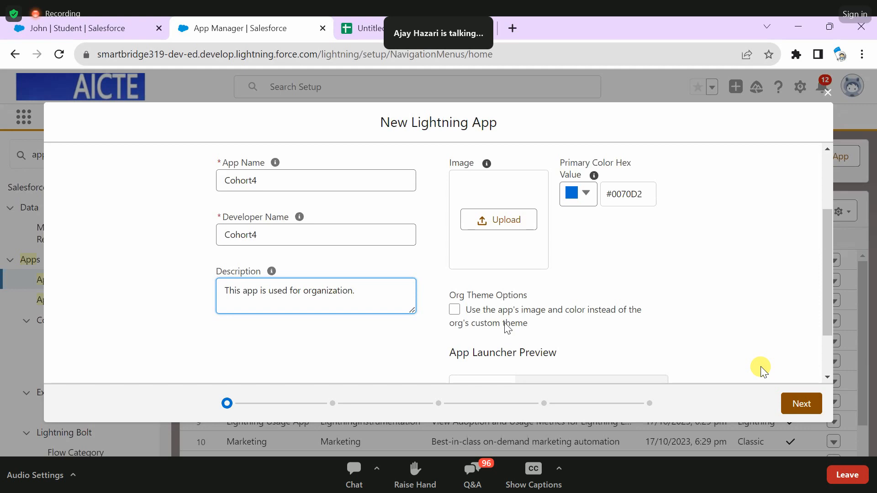
# - Read the help on app image requirements and glance at the open Student record before returning to the new app form
pyautogui.scroll(3, 507, 327)
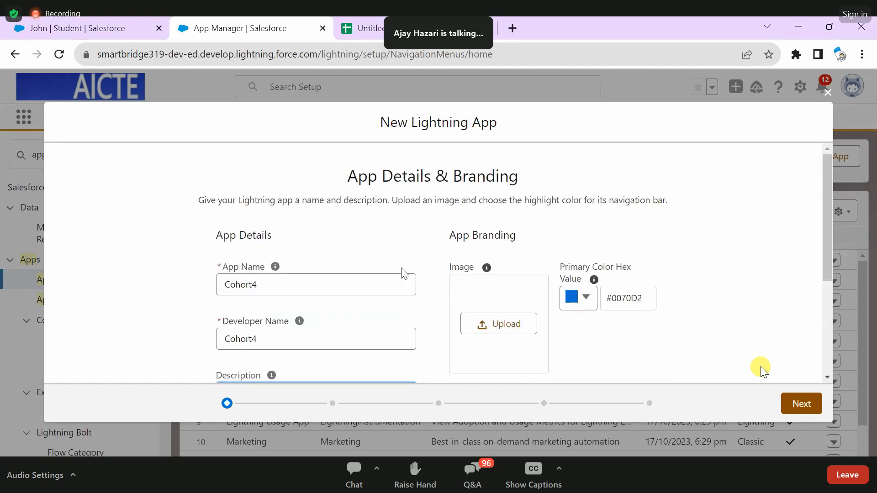
pyautogui.moveTo(488, 270)
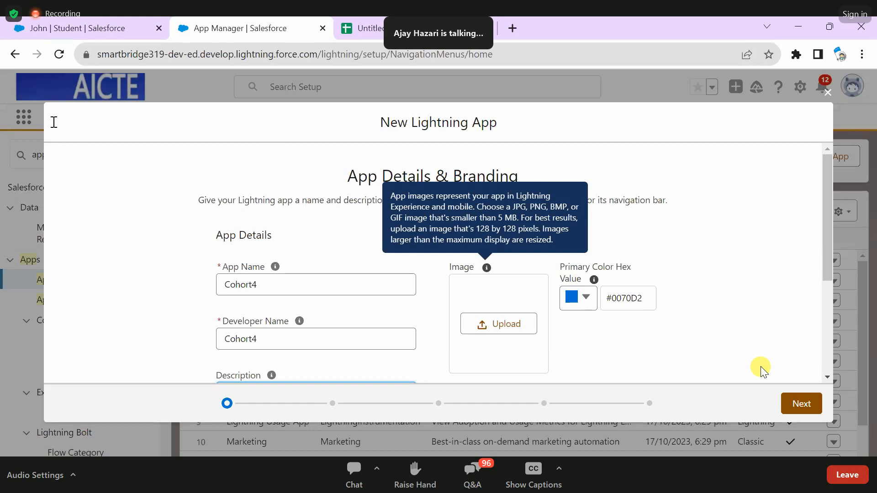
pyautogui.click(78, 29)
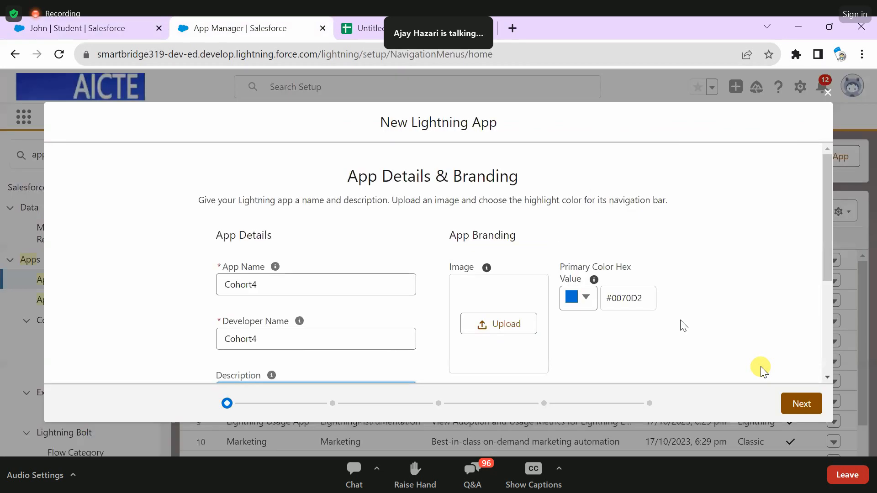
pyautogui.click(222, 18)
# - Set the app's primary color to red #EA0606 and continue to the App Options page
pyautogui.scroll(-3, 534, 307)
pyautogui.scroll(3, 583, 309)
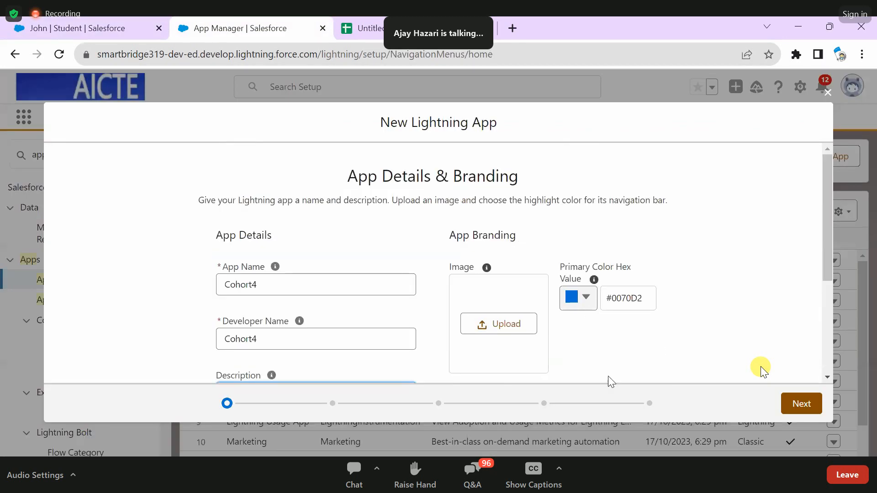
pyautogui.moveTo(598, 385)
pyautogui.mouseDown()
pyautogui.moveTo(574, 388)
pyautogui.moveTo(596, 382)
pyautogui.mouseUp()
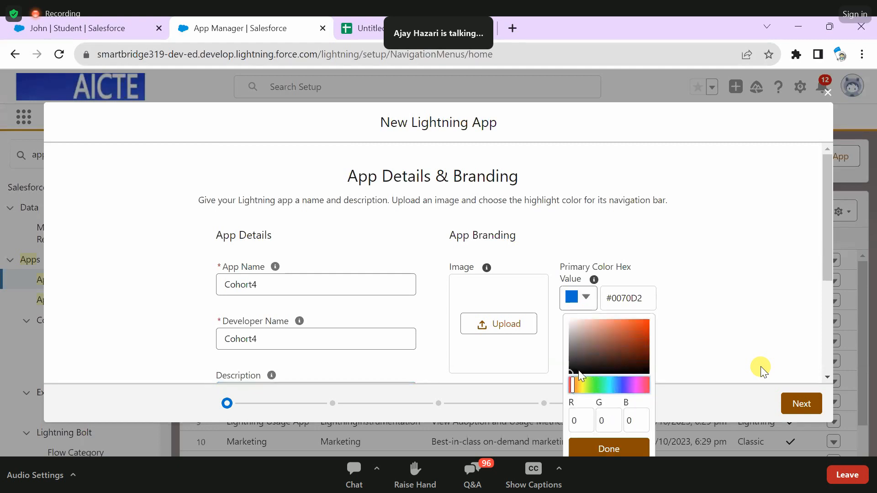
pyautogui.click(578, 370)
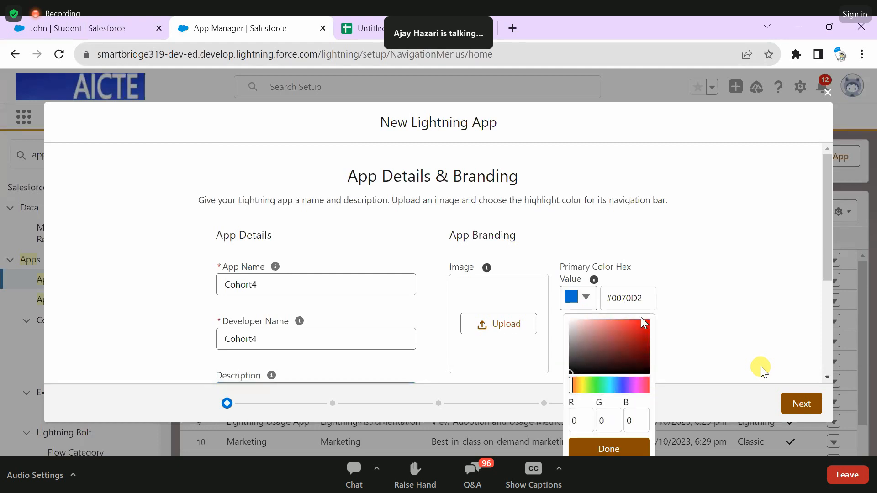
pyautogui.click(596, 350)
pyautogui.click(638, 341)
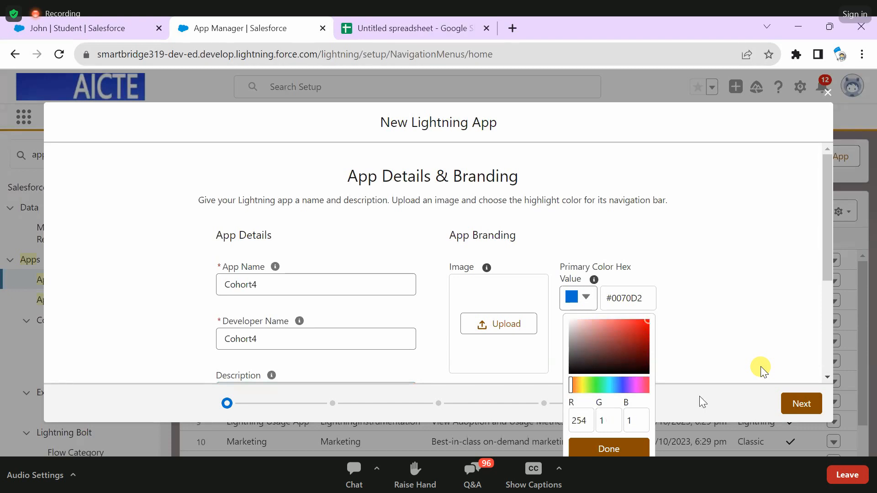
pyautogui.click(595, 189)
pyautogui.scroll(-3, 590, 187)
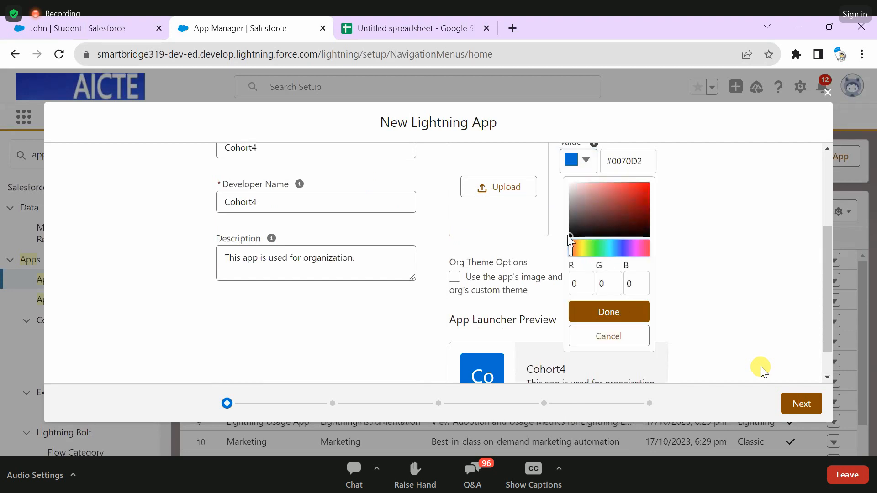
pyautogui.click(640, 188)
pyautogui.click(617, 314)
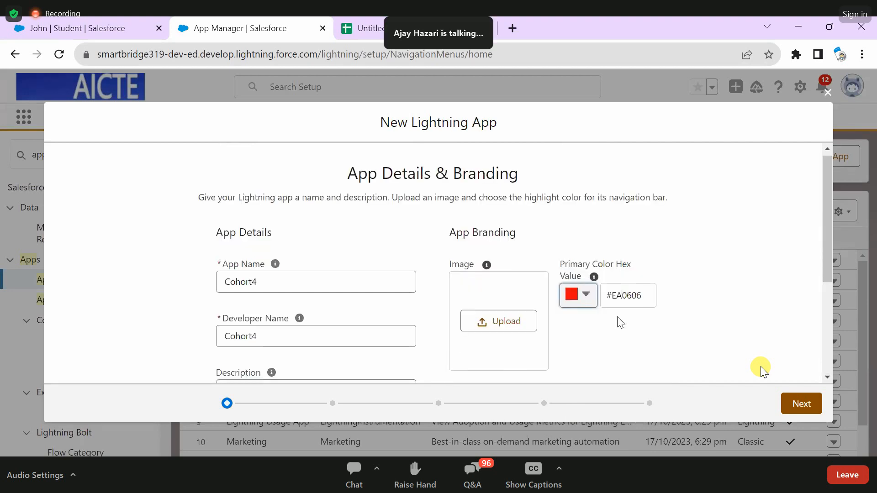
pyautogui.scroll(-4, 614, 330)
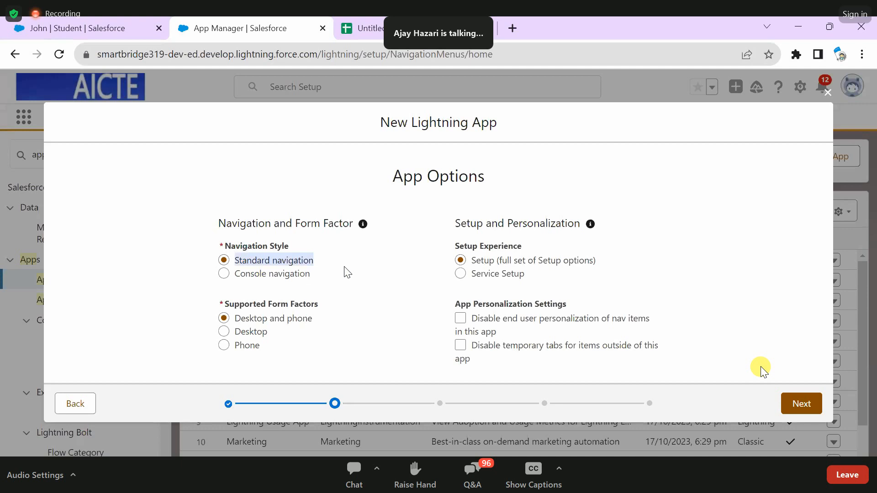
# - Open the Service app and the Service Console app to compare their navigation, then return to the new app's options
pyautogui.click(102, 19)
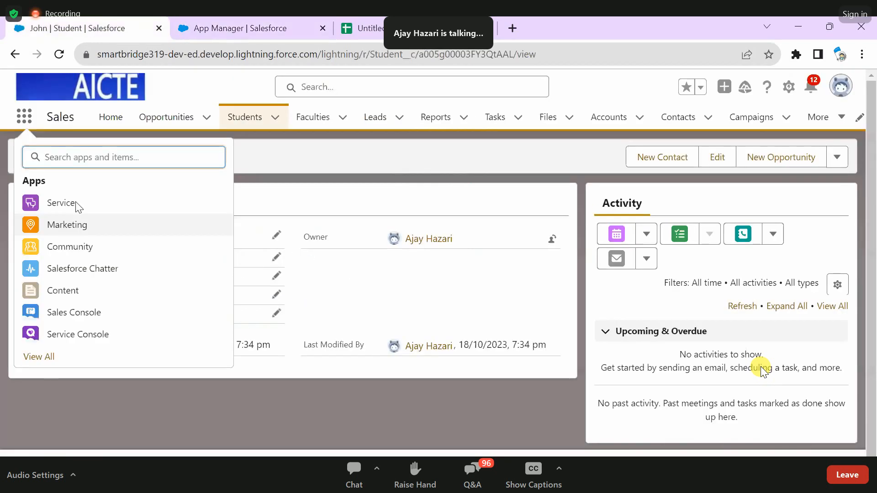
pyautogui.click(69, 202)
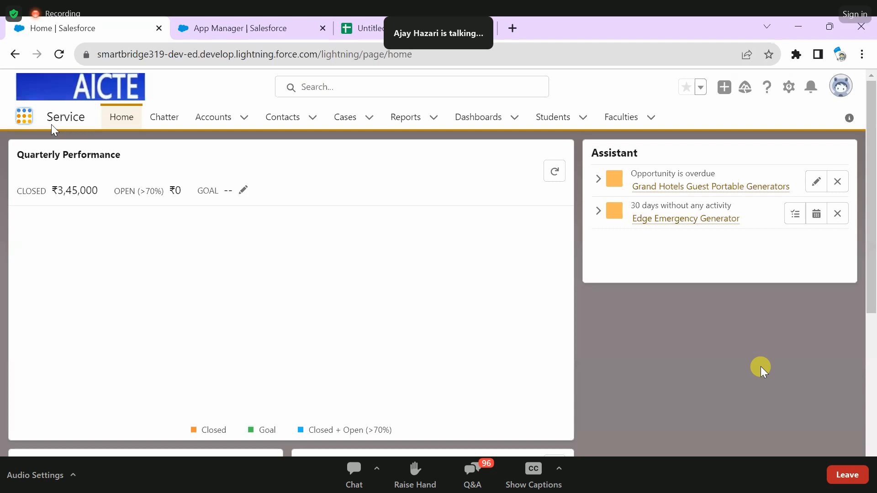
pyautogui.click(24, 116)
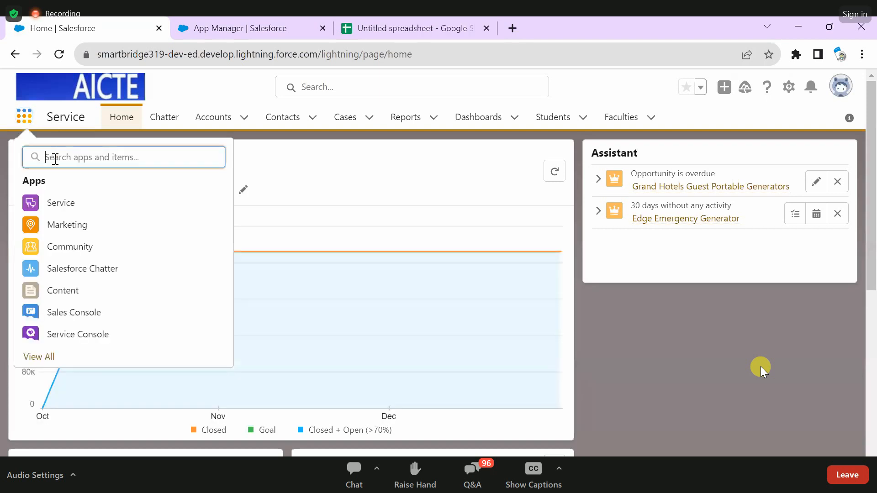
pyautogui.click(77, 334)
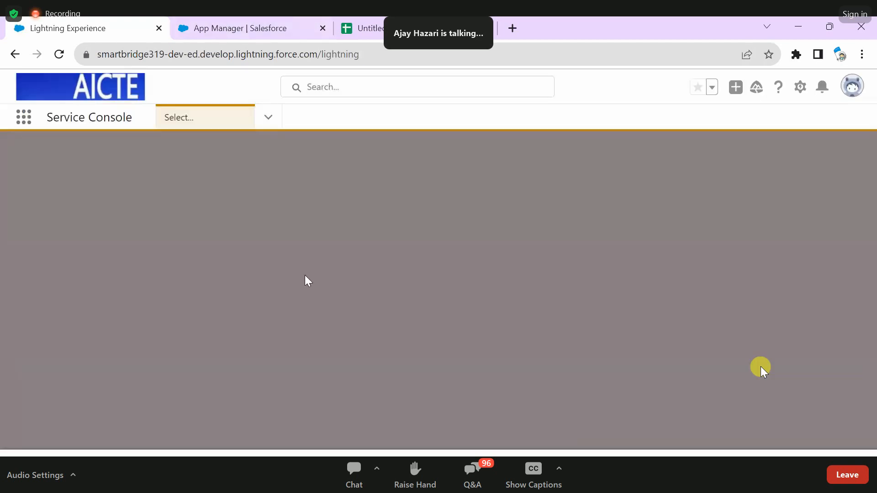
pyautogui.hotkey('ctrl', 'Tab')
# - Try Console navigation as the navigation style, then restore Standard navigation
pyautogui.moveTo(308, 275); pyautogui.dragTo(281, 259)
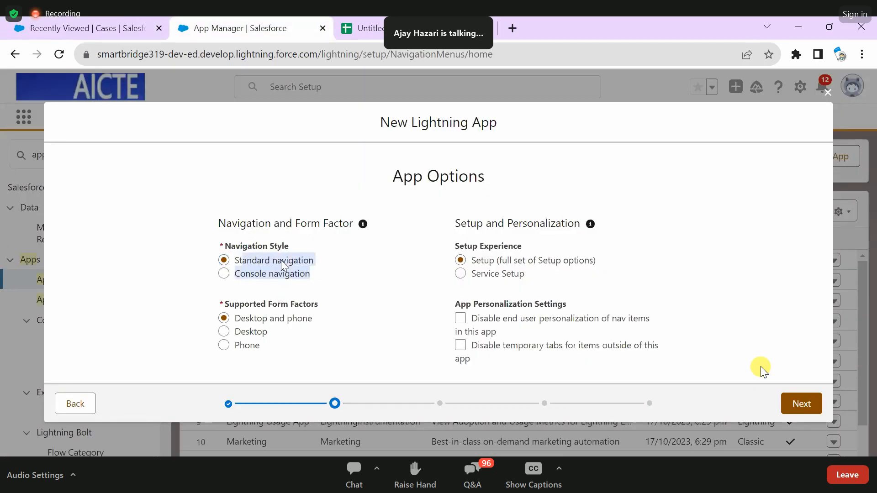
pyautogui.click(260, 276)
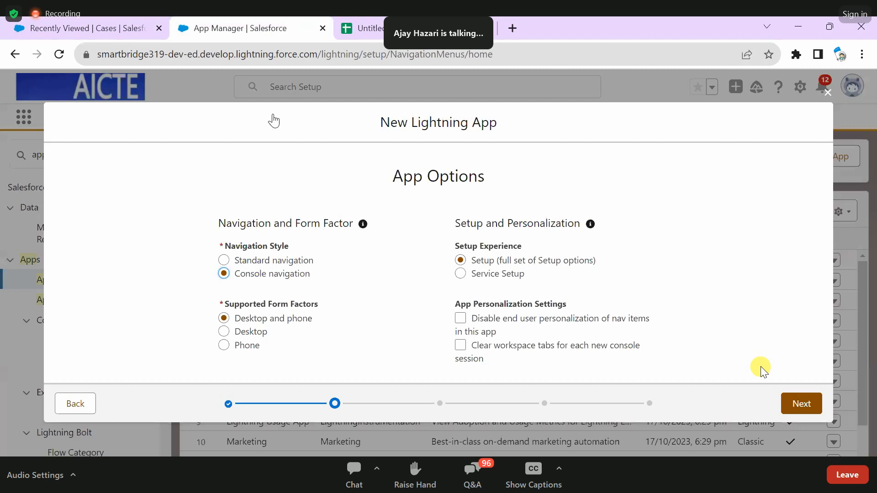
pyautogui.click(225, 260)
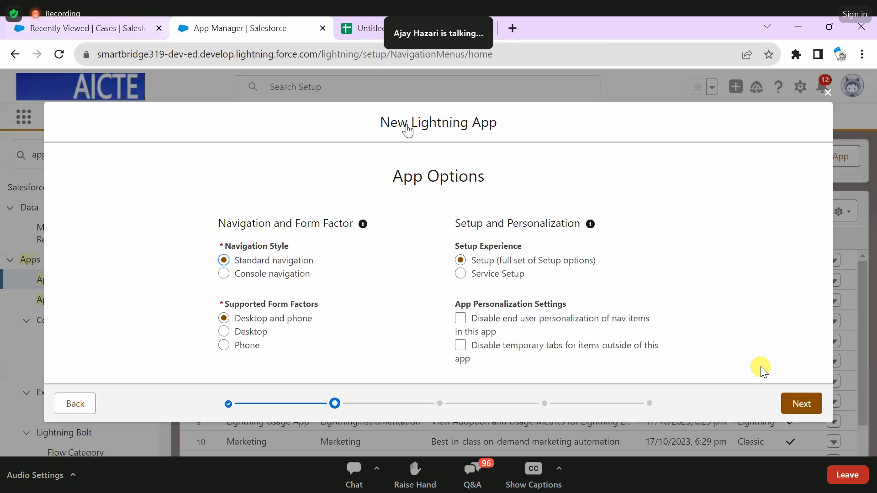
# - View the Service Console's list of navigation items, then return to the new app's options
pyautogui.click(88, 28)
pyautogui.click(268, 117)
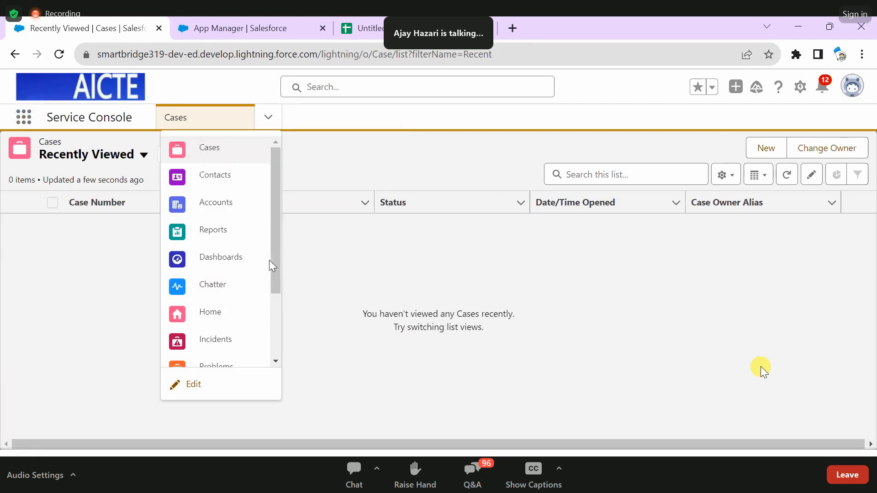
pyautogui.hotkey('ctrl', 'Tab')
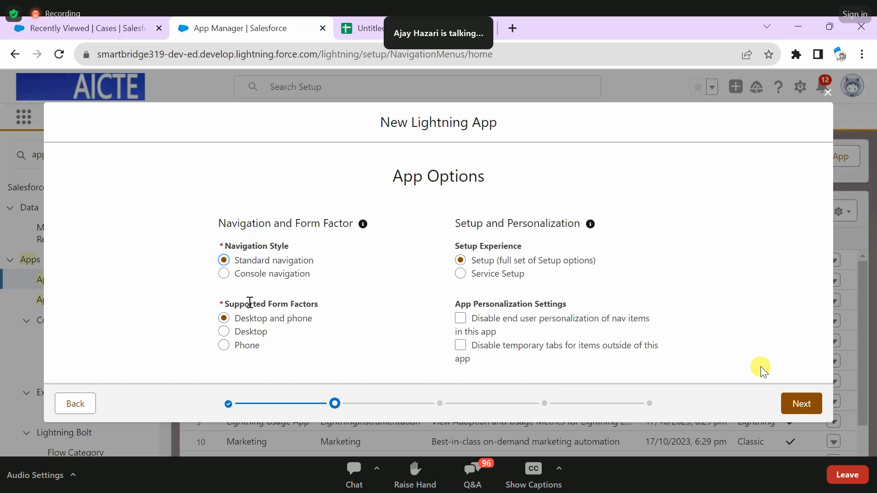
# - Review the supported form factors and choose Desktop and phone for the new app
pyautogui.moveTo(226, 303); pyautogui.dragTo(333, 314)
pyautogui.click(344, 306)
pyautogui.moveTo(225, 303); pyautogui.dragTo(262, 346)
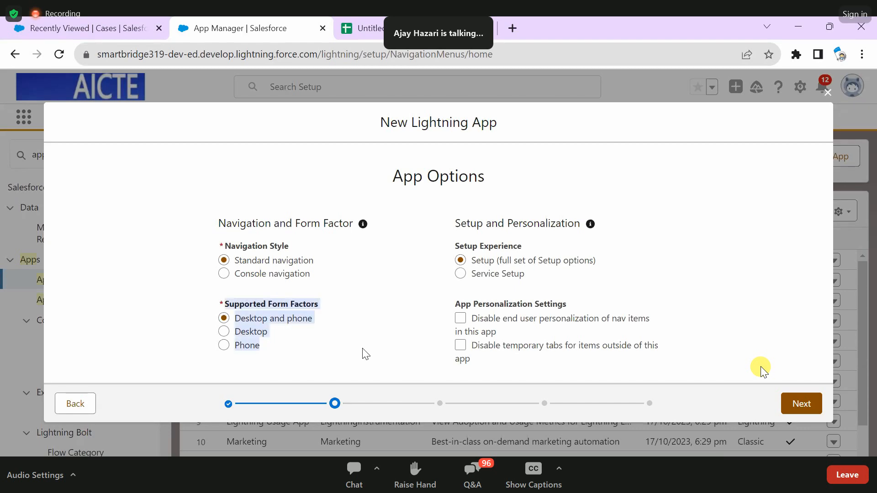
pyautogui.click(238, 319)
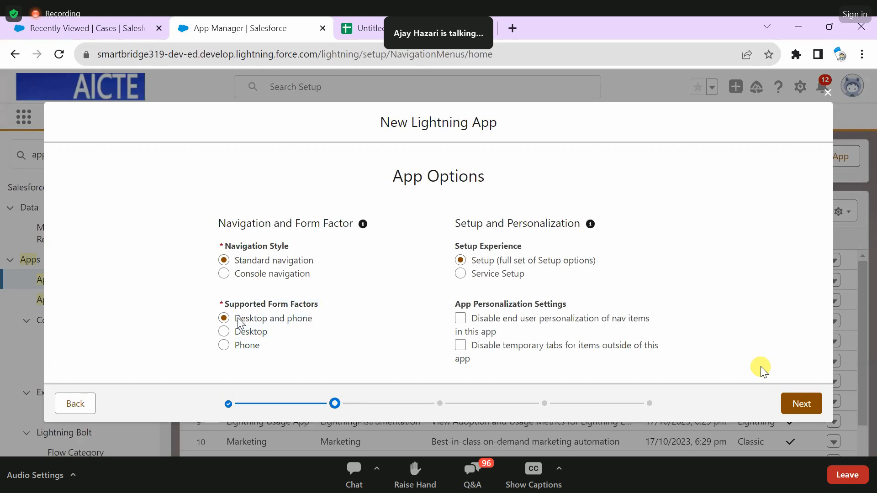
# - Keep Desktop and phone as the supported form factors and continue past the app options
pyautogui.moveTo(238, 322); pyautogui.dragTo(313, 321)
pyautogui.click(315, 320)
pyautogui.click(797, 405)
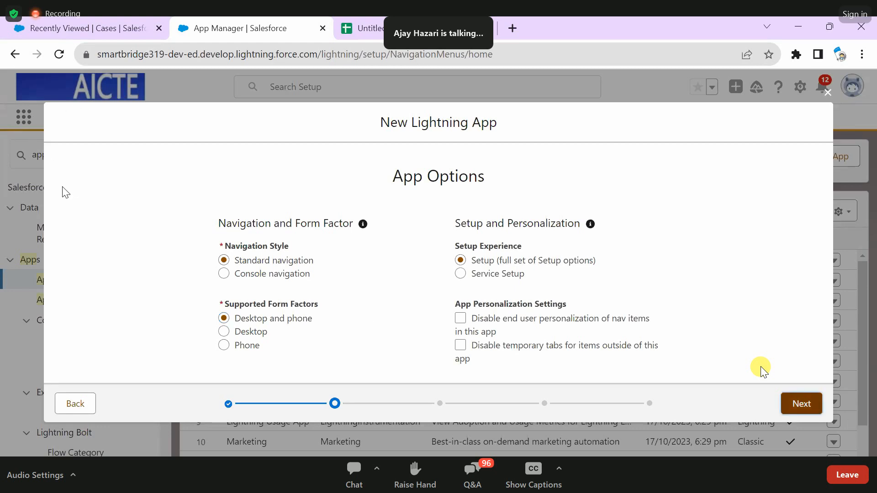
# - Open the Sales app to view its navigation bar, then return to the new app and review its Navigation Items settings
pyautogui.click(87, 28)
pyautogui.click(24, 118)
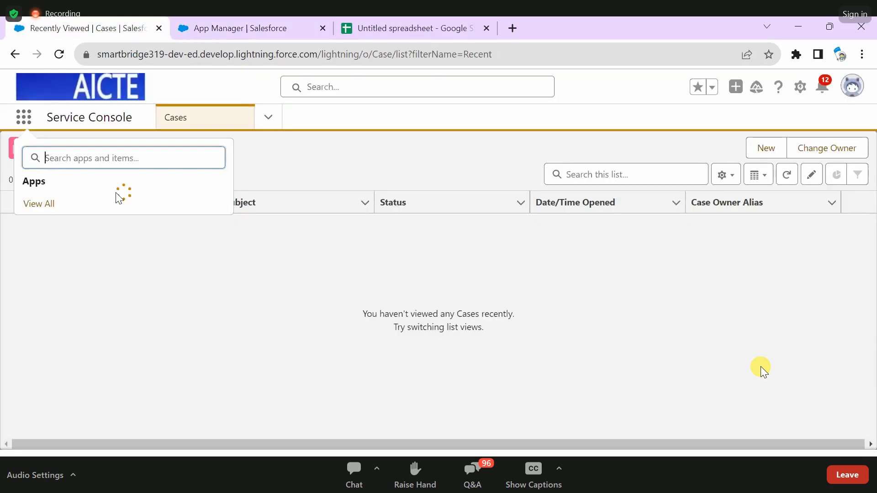
pyautogui.write('sa')
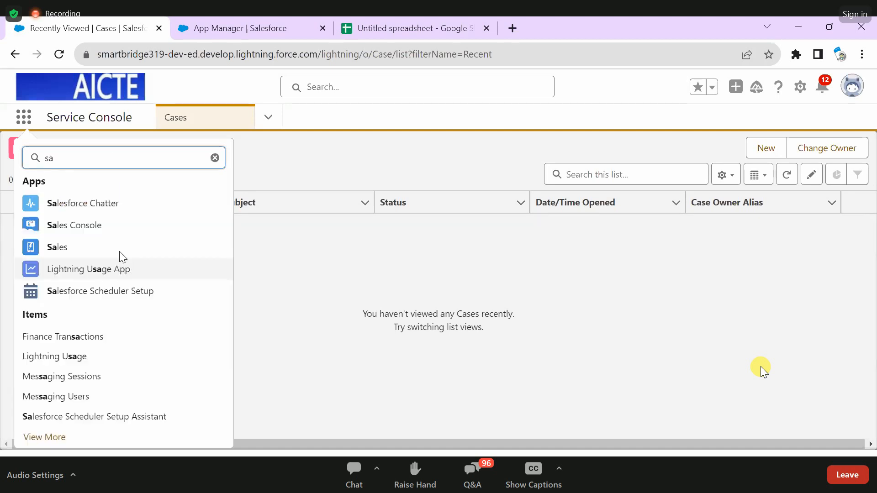
pyautogui.click(120, 250)
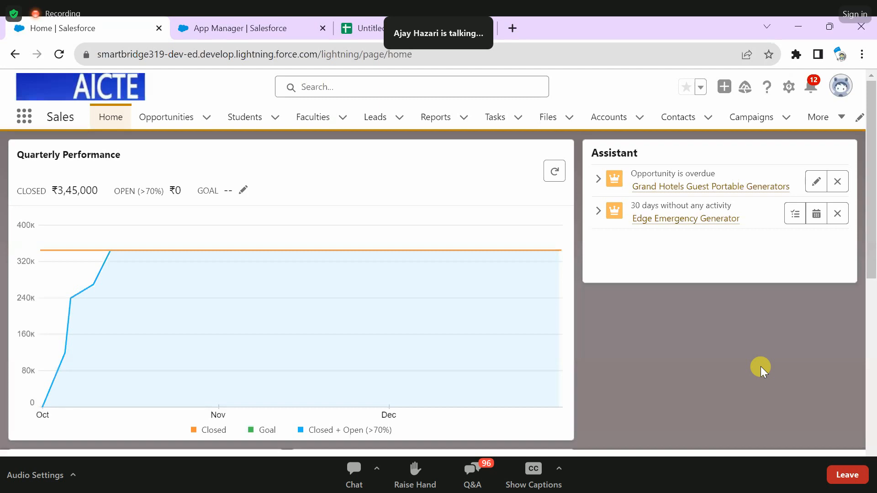
pyautogui.click(241, 28)
pyautogui.scroll(-2, 609, 313)
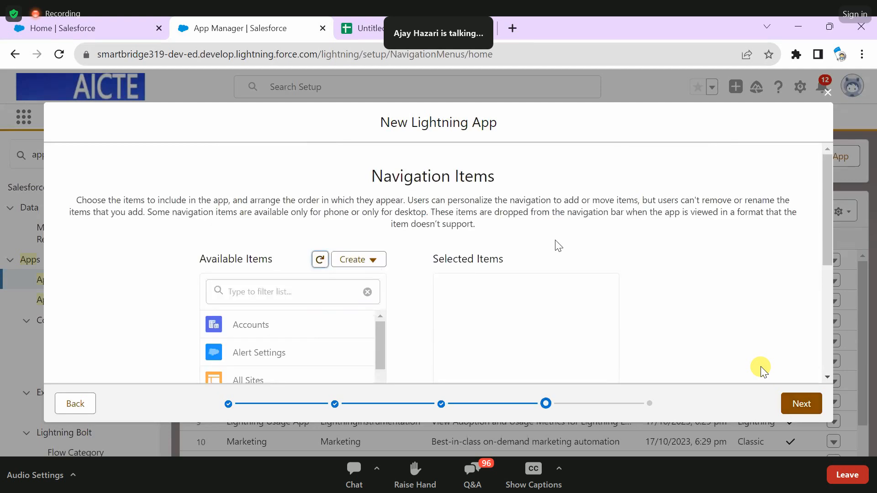
pyautogui.scroll(-3, 762, 371)
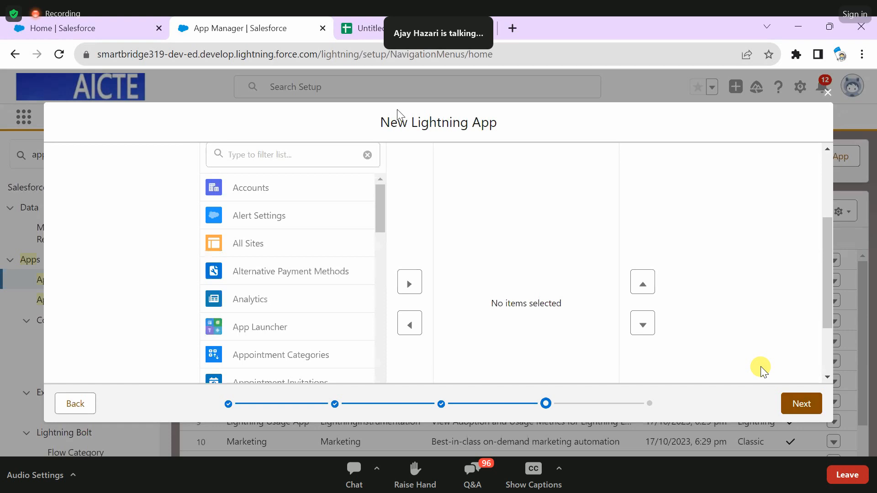
pyautogui.scroll(3, 397, 110)
pyautogui.moveTo(398, 109); pyautogui.dragTo(578, 130)
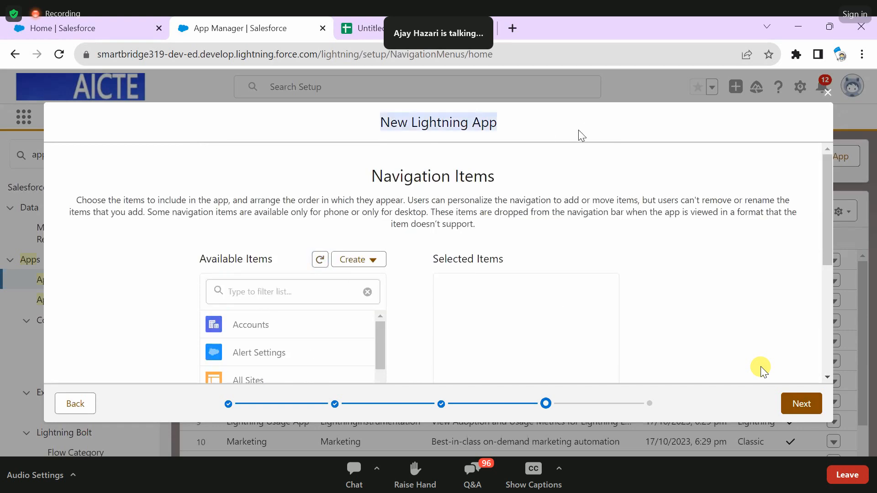
pyautogui.click(578, 130)
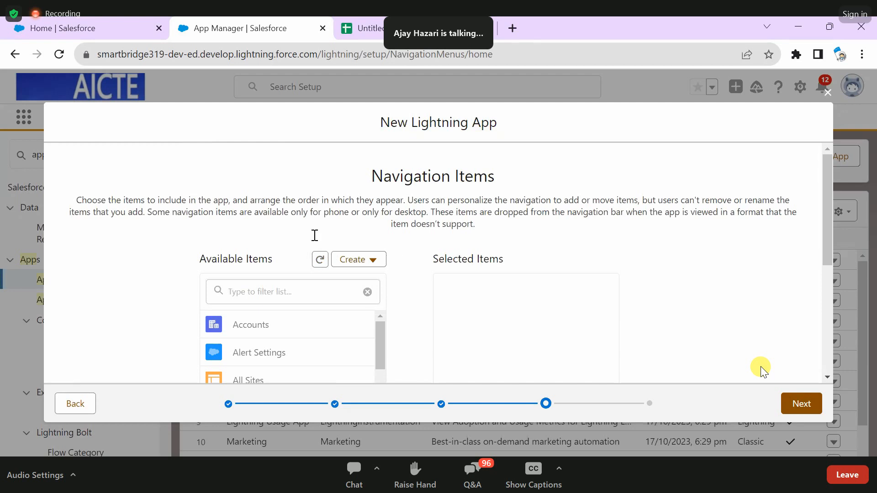
# - Filter the available items for "stude" and add Students to the app's navigation items
pyautogui.scroll(-2, 315, 235)
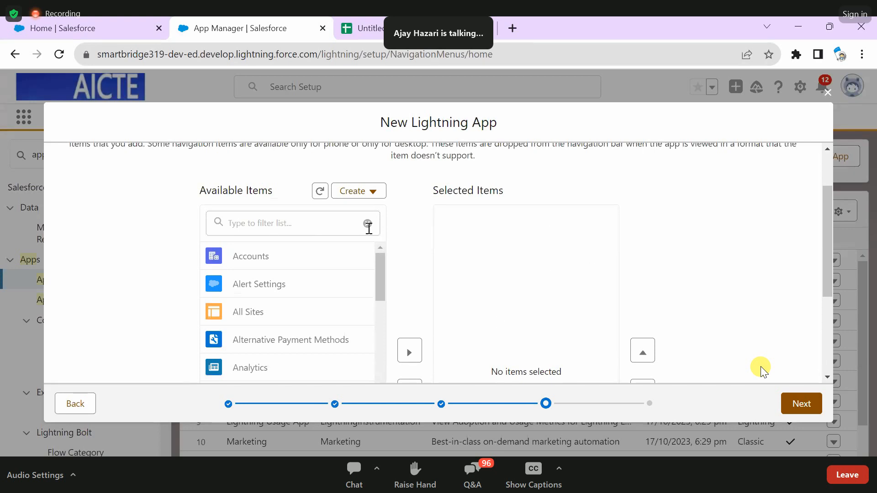
pyautogui.click(285, 225)
pyautogui.write('sal')
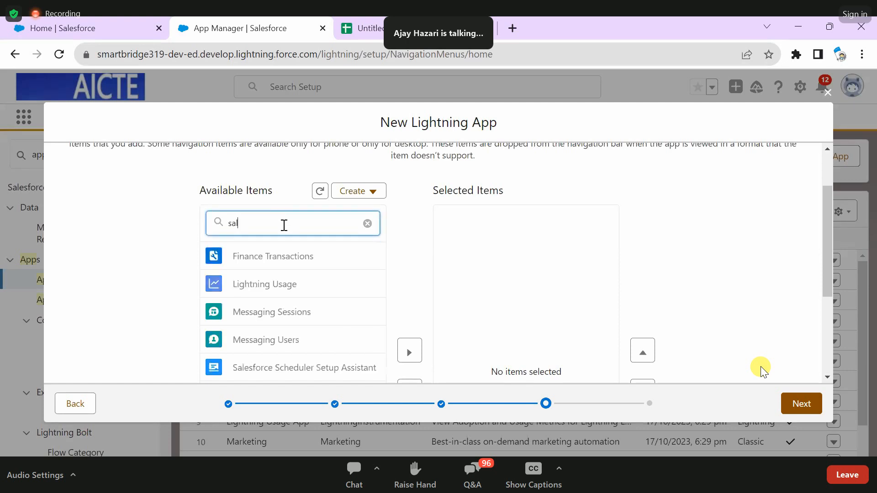
pyautogui.press('BackSpace')
pyautogui.press('BackSpace')
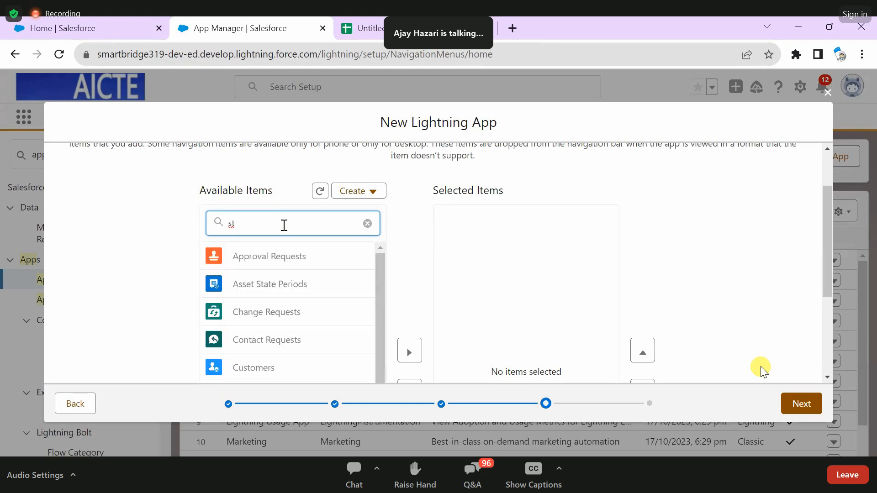
pyautogui.write('tude')
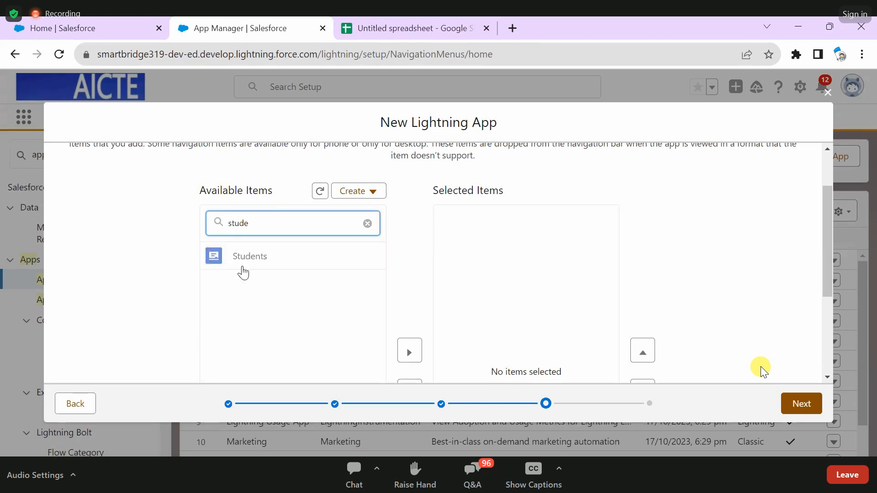
pyautogui.scroll(-2, 249, 261)
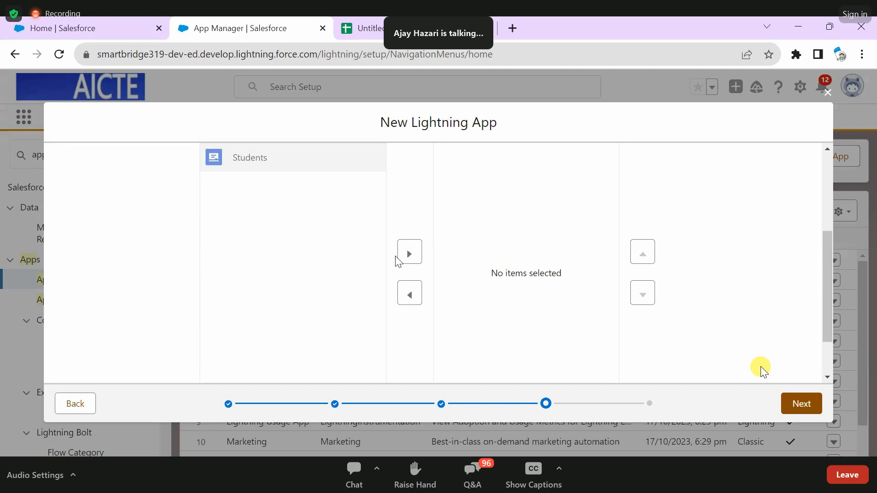
pyautogui.click(409, 255)
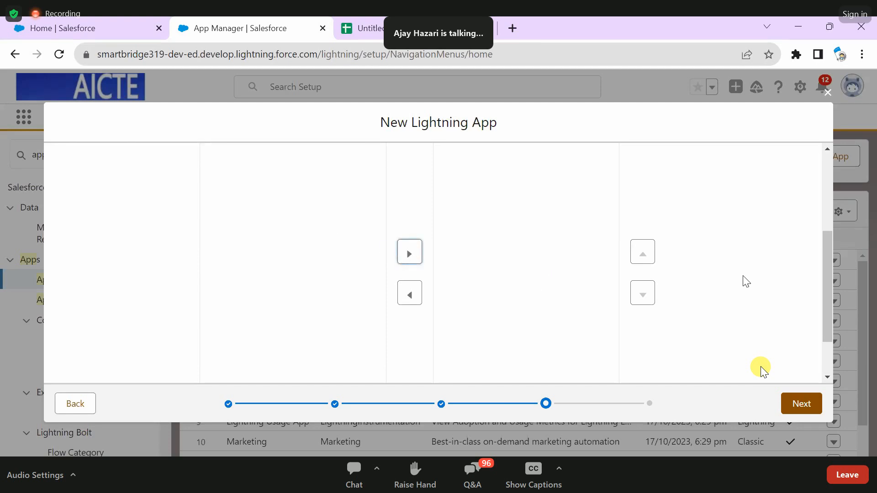
# - Filter the available items for "fac" and add Faculties to the app's navigation items
pyautogui.scroll(3, 257, 291)
pyautogui.moveTo(257, 291); pyautogui.dragTo(222, 293)
pyautogui.write('f')
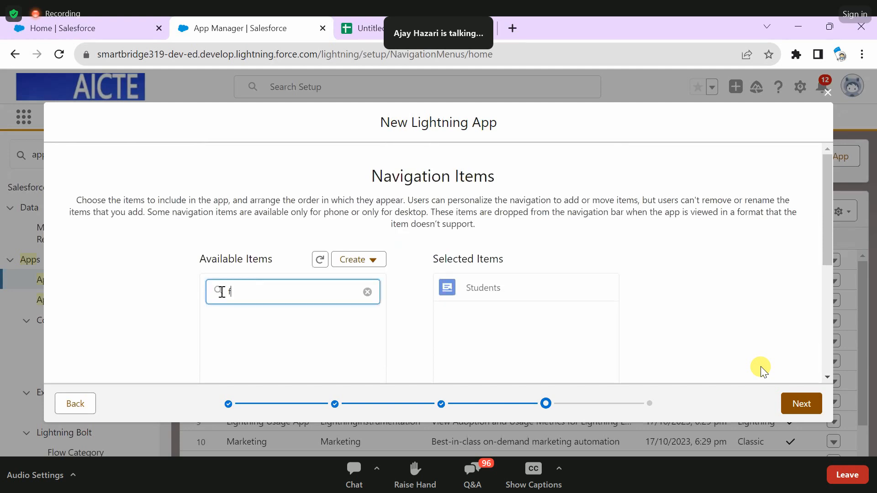
pyautogui.write('ac')
pyautogui.click(256, 325)
pyautogui.scroll(-4, 276, 356)
pyautogui.click(409, 252)
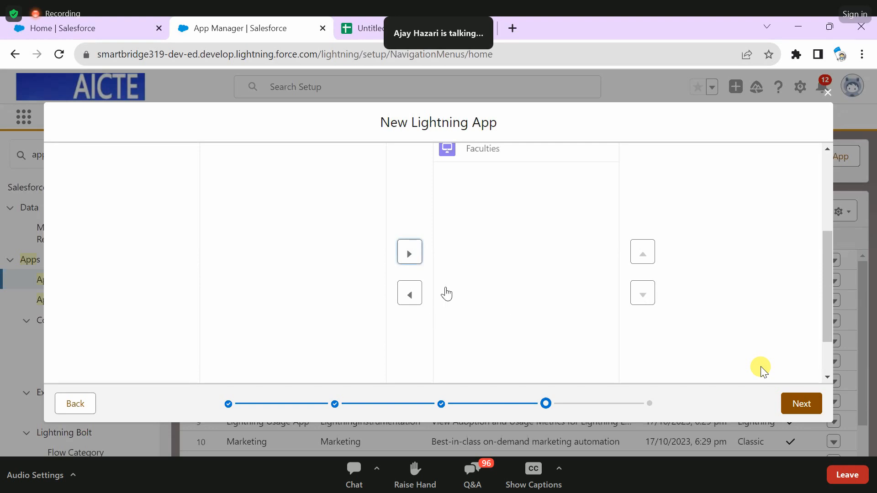
# - Clear the filter on the available items and add Accounts to the app's navigation items
pyautogui.scroll(4, 446, 294)
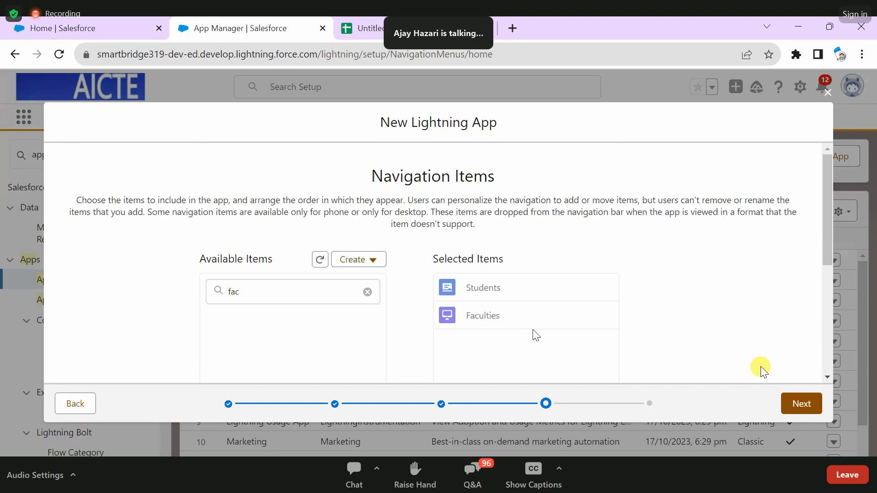
pyautogui.doubleClick(211, 295)
pyautogui.press('BackSpace')
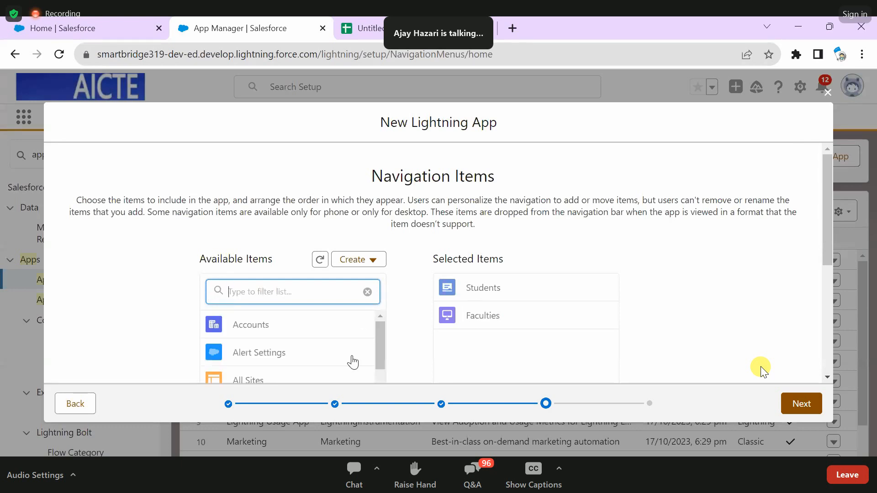
pyautogui.click(247, 333)
pyautogui.scroll(-4, 247, 334)
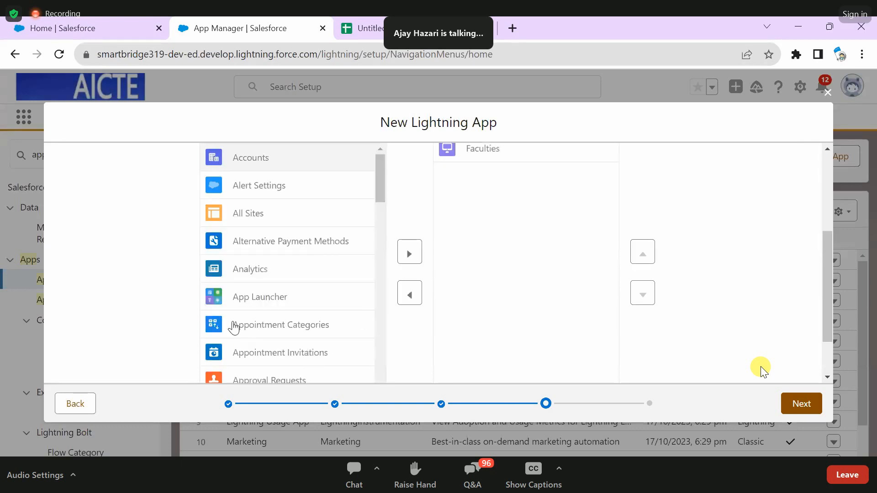
pyautogui.click(410, 254)
pyautogui.scroll(4, 568, 340)
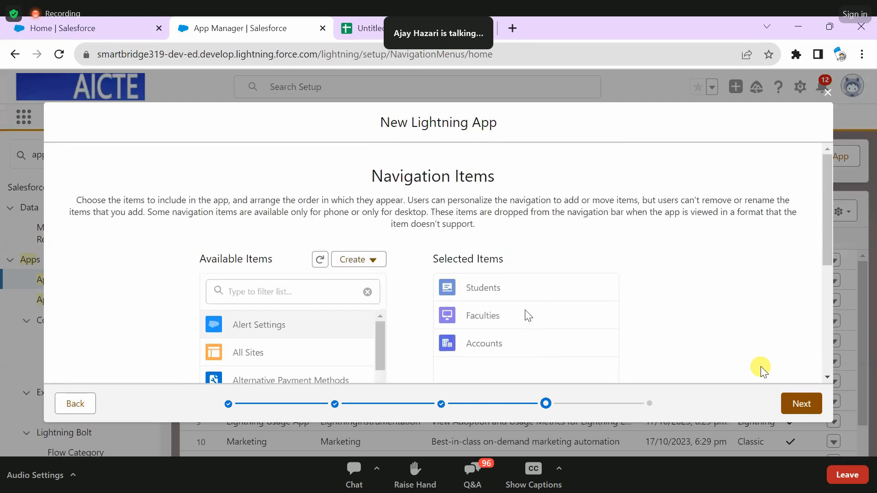
# - Move Accounts above Students and Faculties in the selected navigation items and continue to the user profiles
pyautogui.scroll(-3, 528, 316)
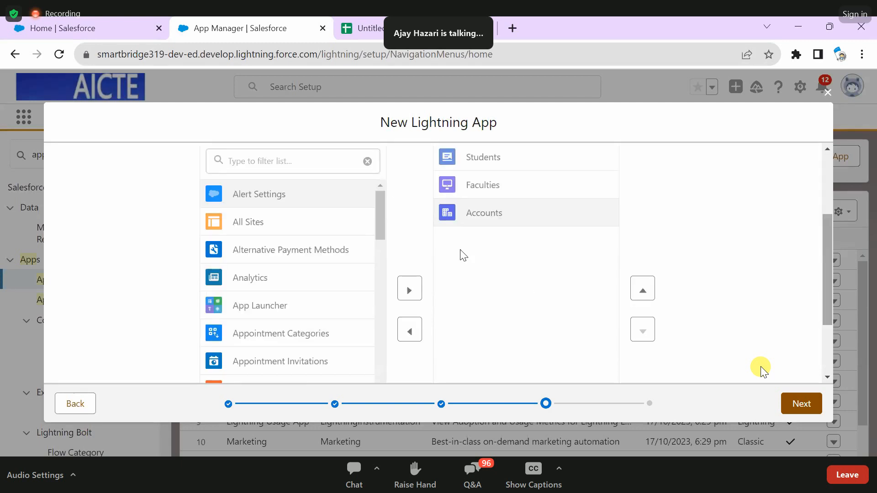
pyautogui.scroll(1, 519, 233)
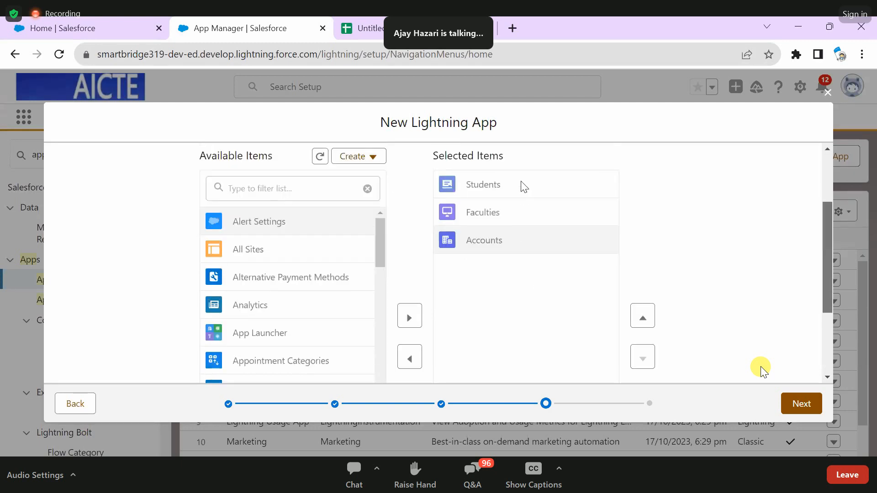
pyautogui.click(505, 245)
pyautogui.doubleClick(641, 318)
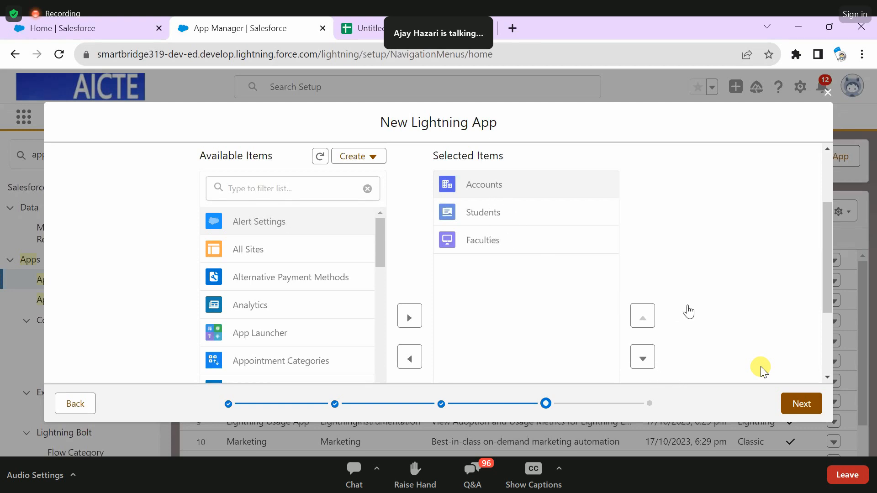
pyautogui.scroll(-3, 689, 312)
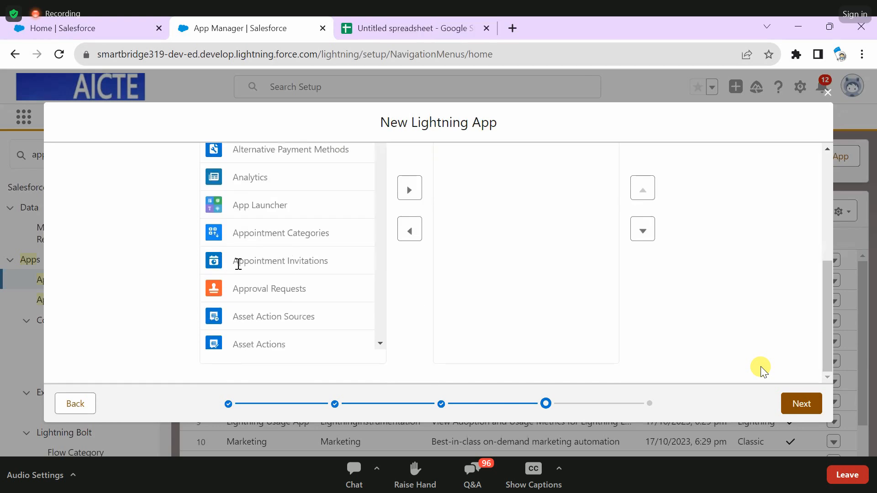
pyautogui.click(802, 404)
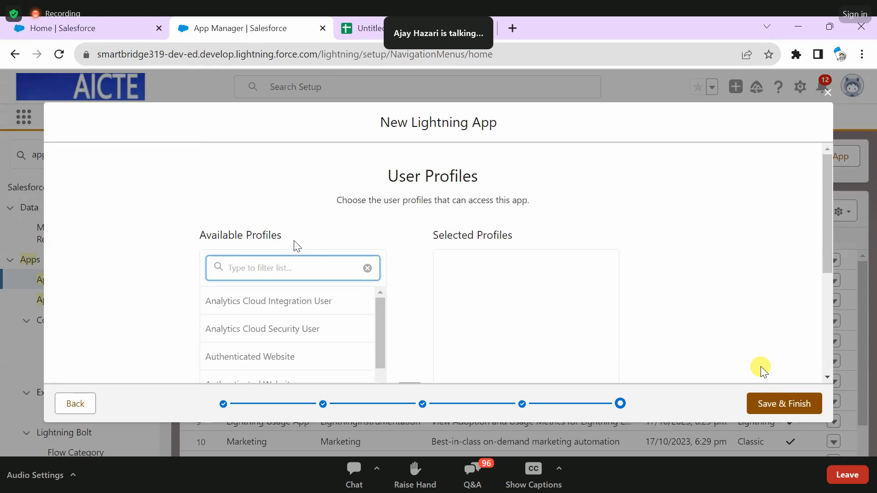
# - Look through the list of available user profiles that can be given access to the app
pyautogui.moveTo(282, 237); pyautogui.dragTo(200, 238)
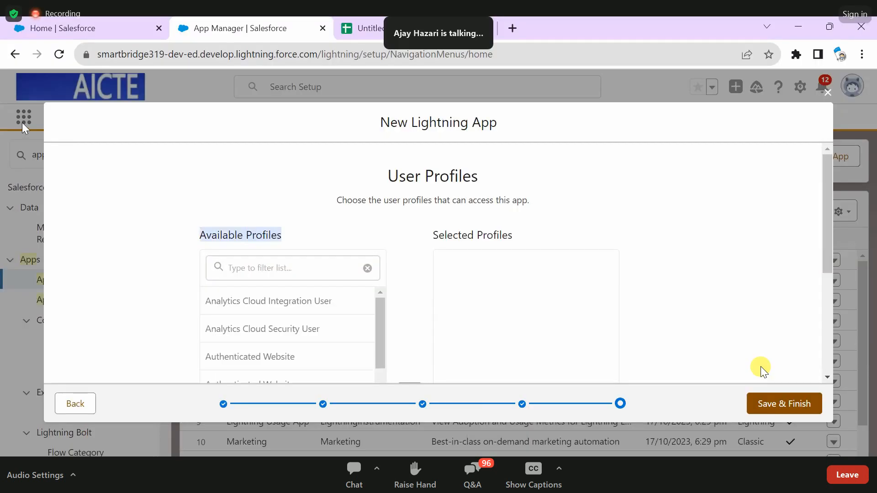
pyautogui.click(43, 138)
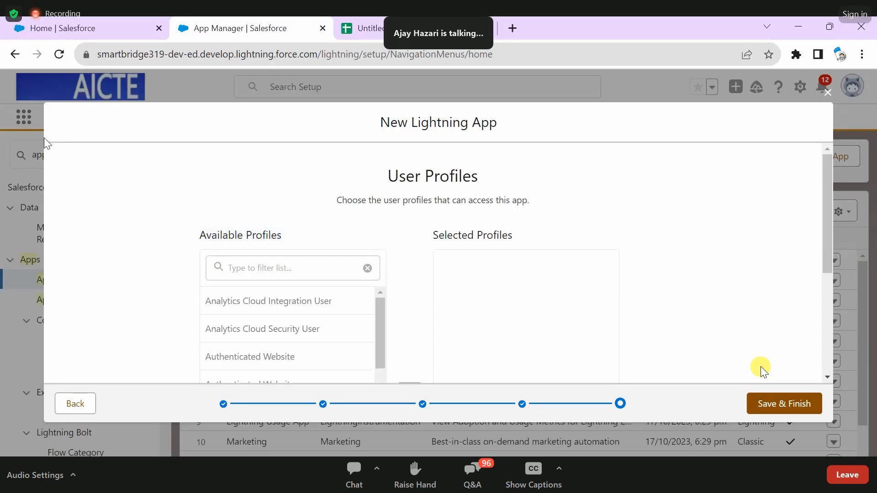
pyautogui.scroll(-4, 456, 256)
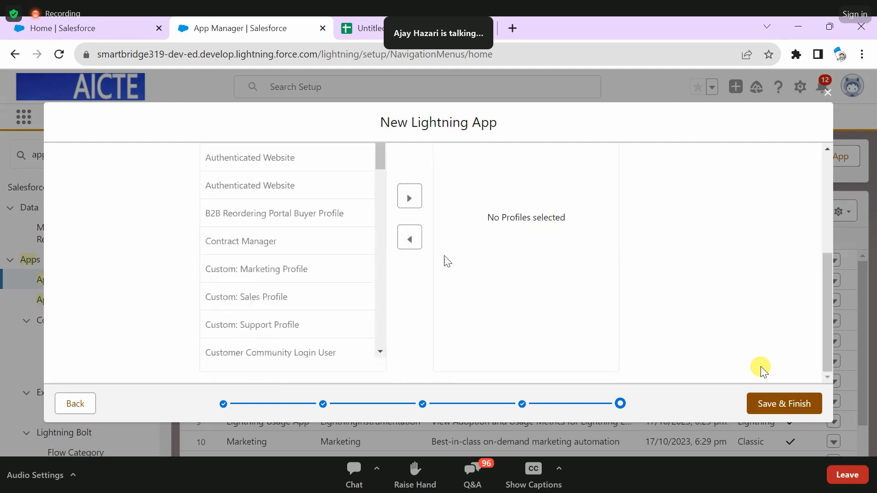
pyautogui.scroll(3, 530, 252)
pyautogui.scroll(-2, 530, 251)
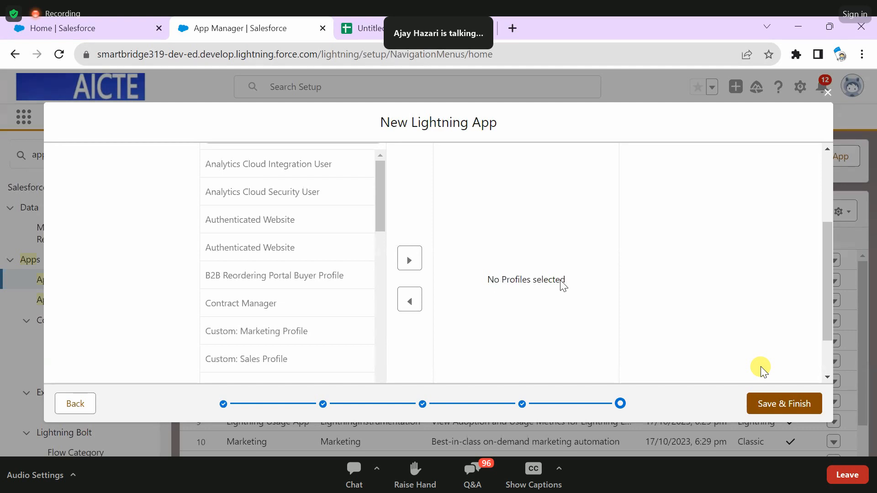
pyautogui.scroll(-5, 307, 362)
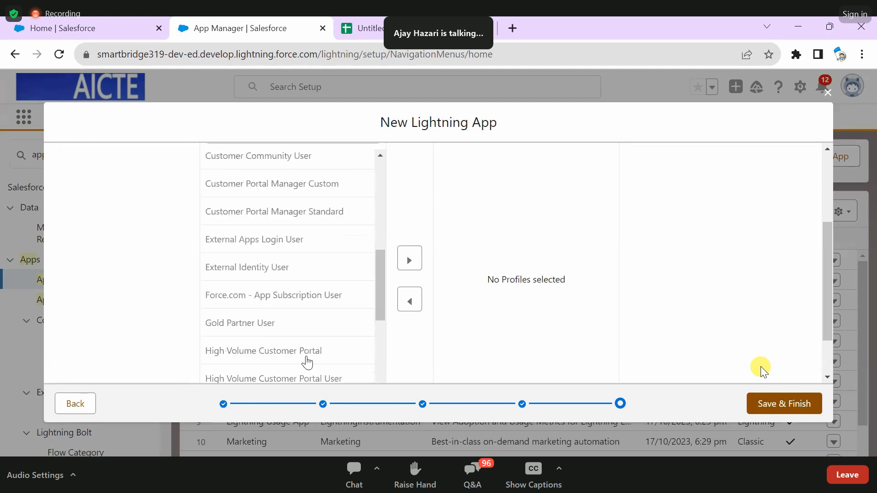
pyautogui.scroll(-5, 380, 307)
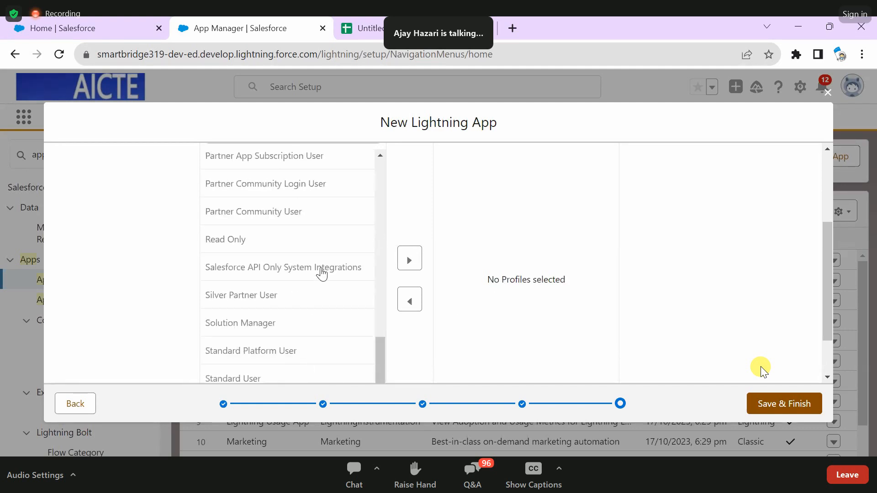
pyautogui.scroll(5, 324, 269)
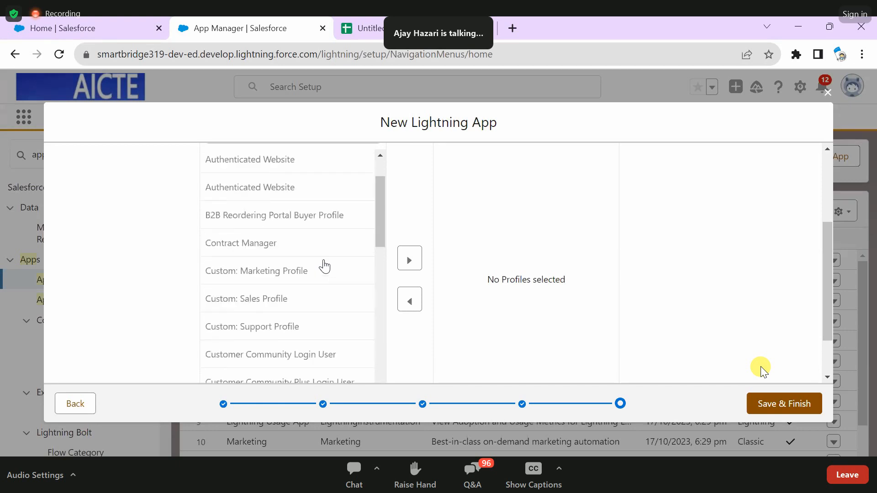
pyautogui.scroll(-5, 324, 269)
pyautogui.scroll(-2, 450, 313)
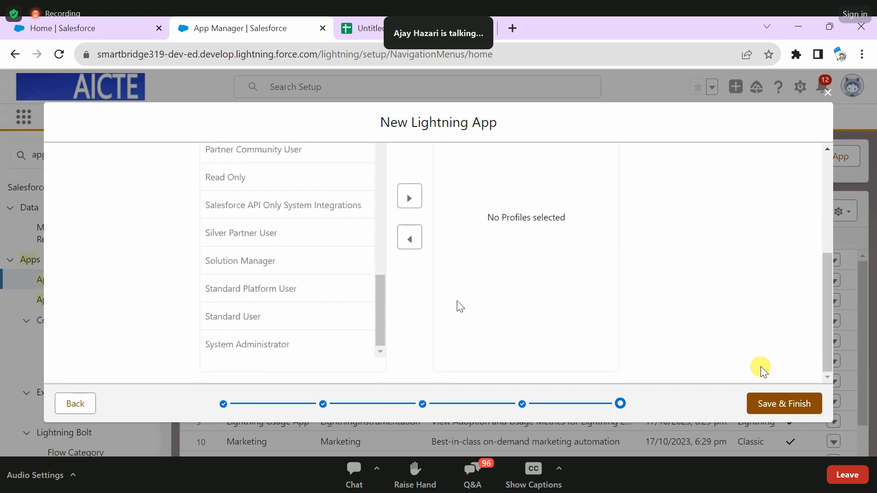
# - Add the System Administrator profile to the app's selected profiles and save the new app
pyautogui.scroll(1, 425, 300)
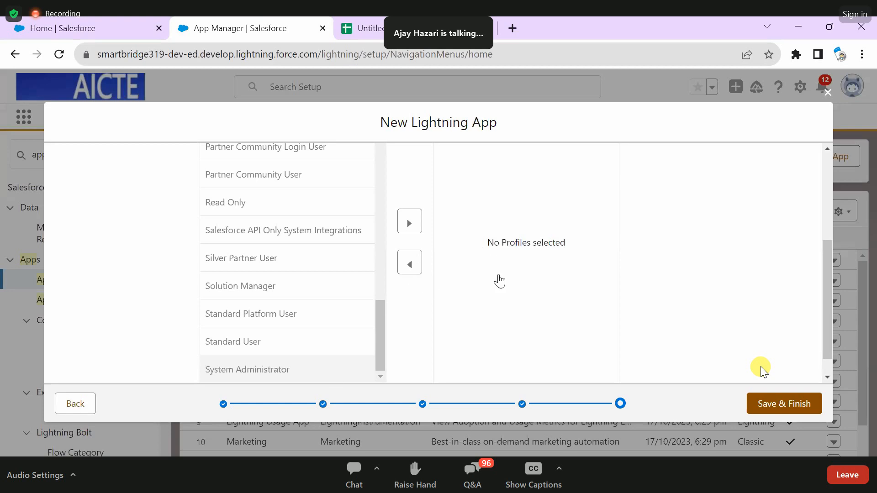
pyautogui.click(409, 221)
pyautogui.scroll(4, 497, 279)
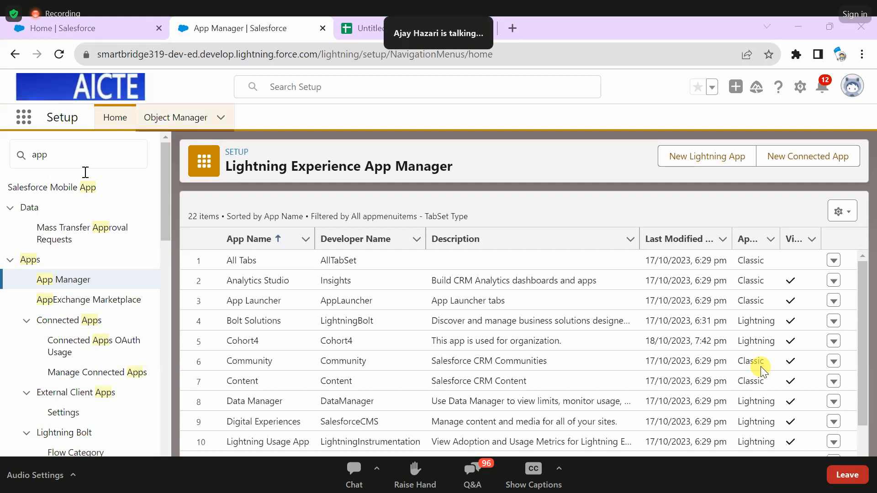
# - Clear the setup search, open the Cohort4 app from the App Launcher and open its navigation items for editing
pyautogui.moveTo(66, 157); pyautogui.dragTo(18, 153)
pyautogui.press('BackSpace')
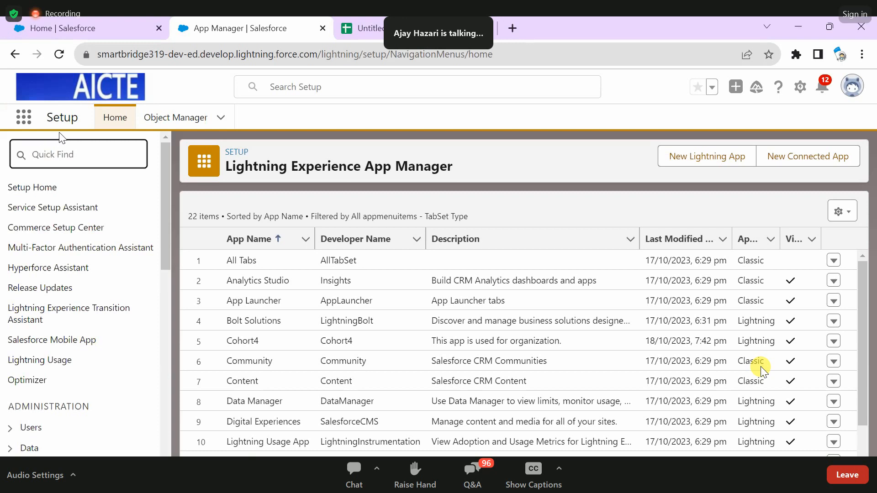
pyautogui.click(226, 177)
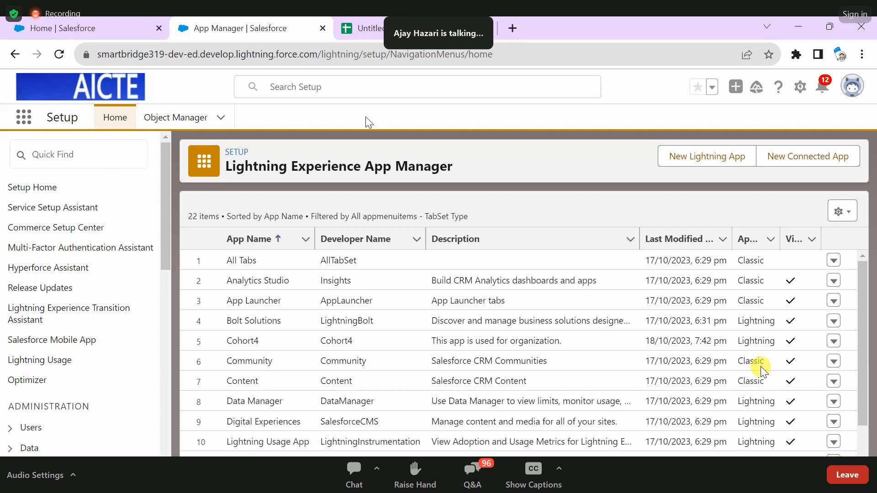
pyautogui.click(22, 123)
pyautogui.write('co')
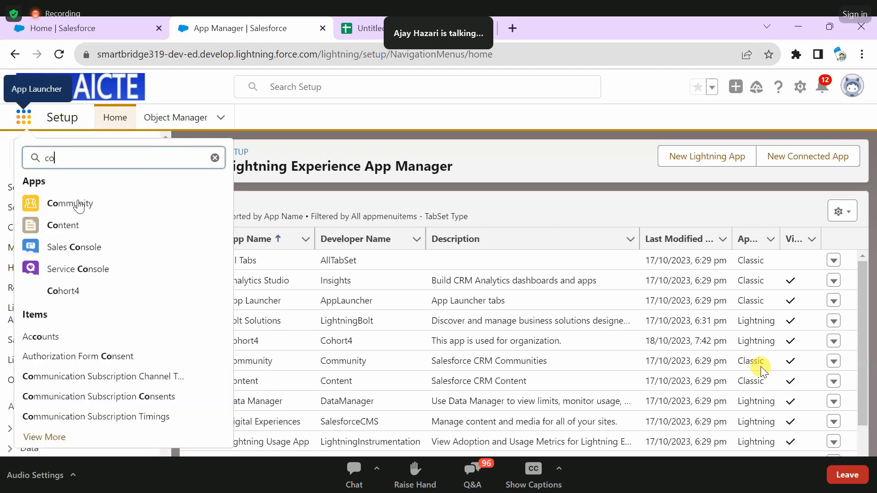
pyautogui.write('h')
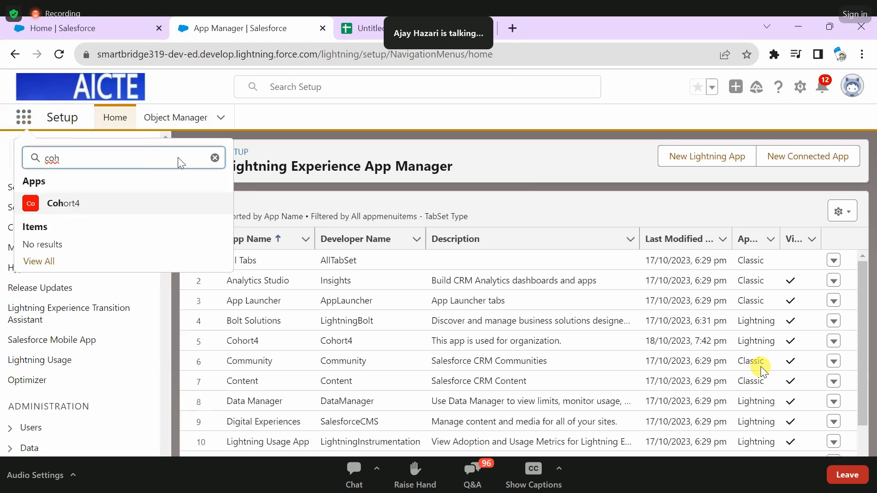
pyautogui.press('Return')
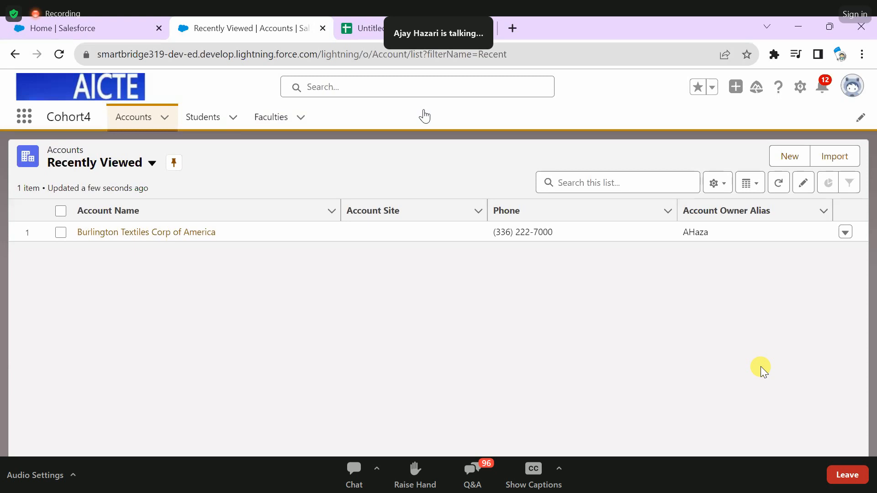
pyautogui.click(861, 118)
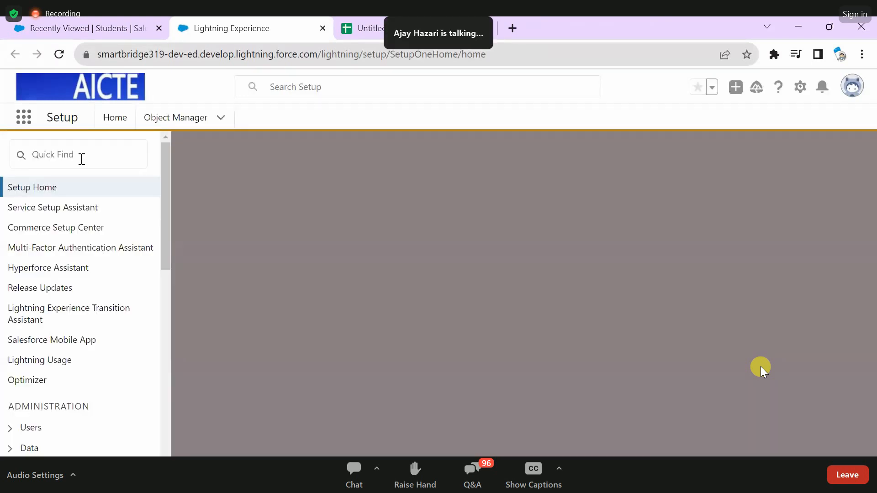
# - Find the App Manager in Setup by searching for "app" and open the Cohort4 app for editing
pyautogui.click(82, 159)
pyautogui.write('a')
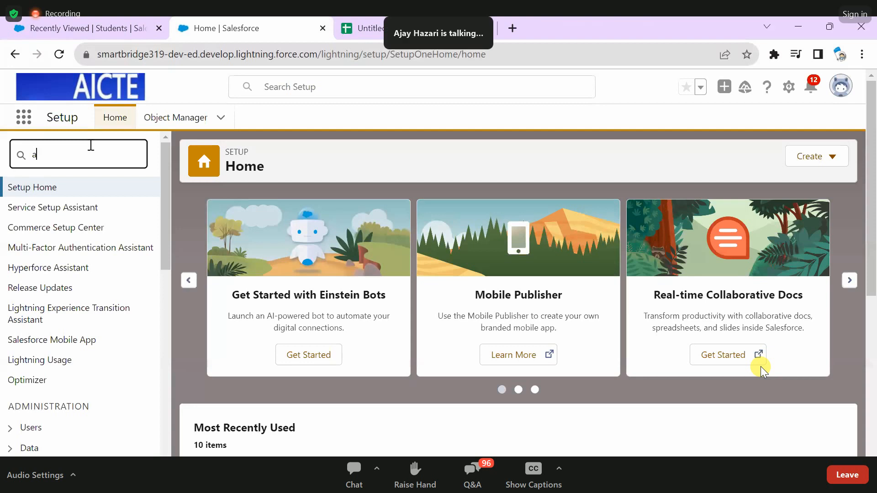
pyautogui.write('pp')
pyautogui.click(76, 280)
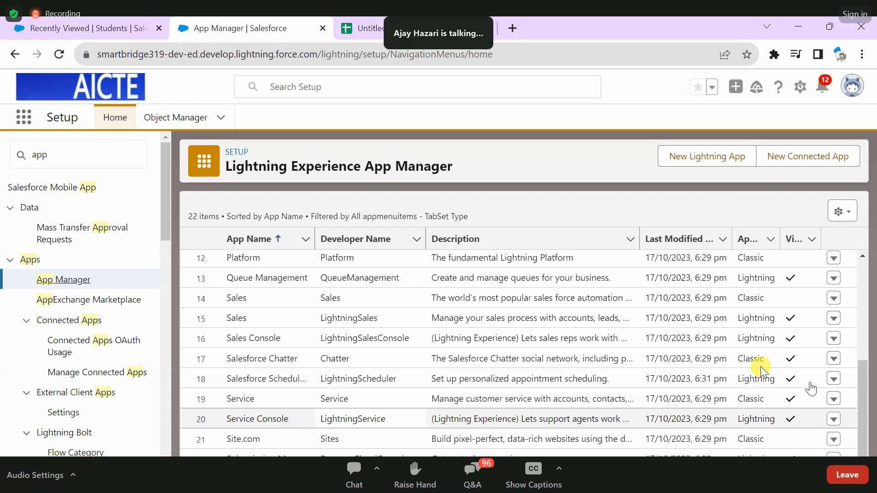
pyautogui.scroll(5, 808, 384)
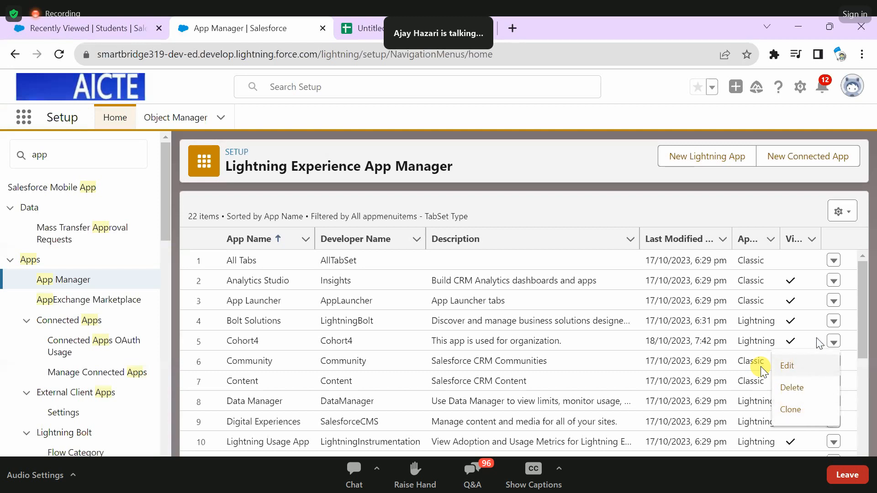
pyautogui.click(764, 368)
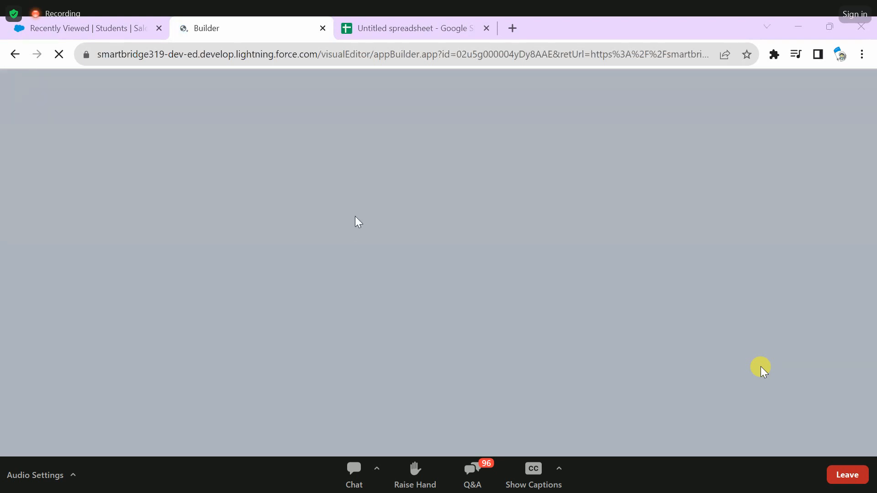
pyautogui.hotkey('alt', 'Left')
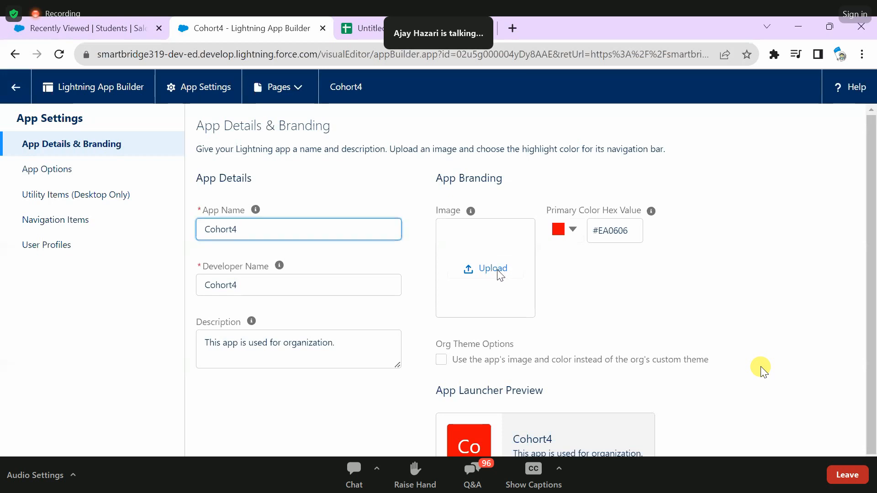
# - Review the Cohort4 app's details and branding, app options, utility items, navigation items and user profiles
pyautogui.scroll(-1, 569, 242)
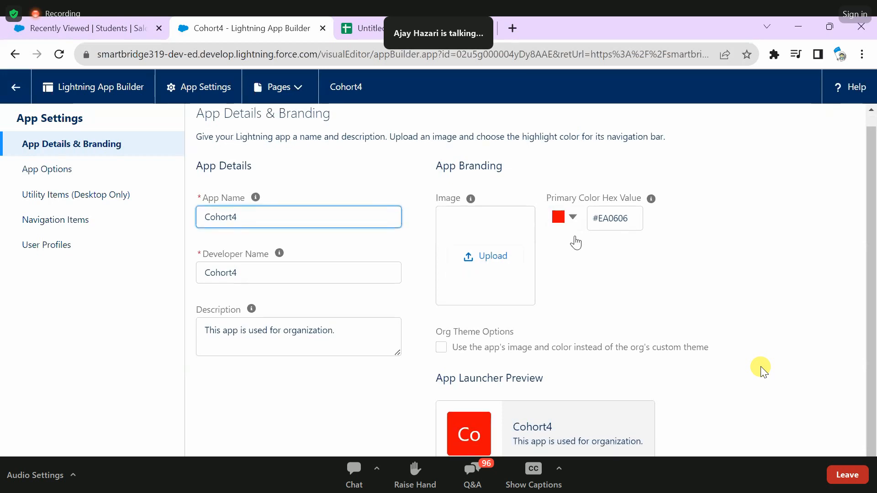
pyautogui.click(92, 176)
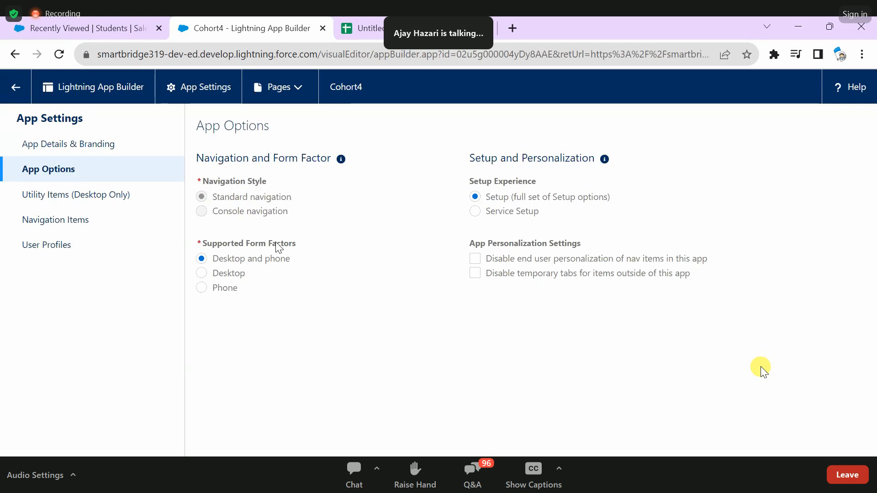
pyautogui.click(52, 201)
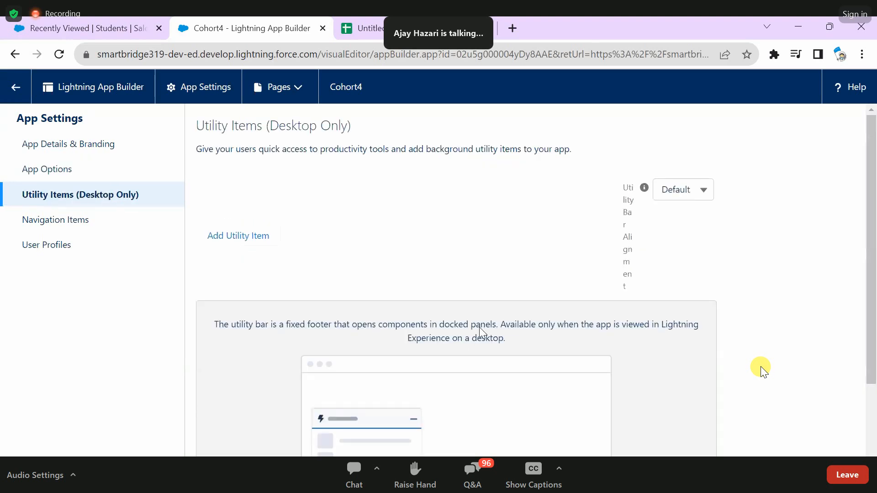
pyautogui.click(51, 224)
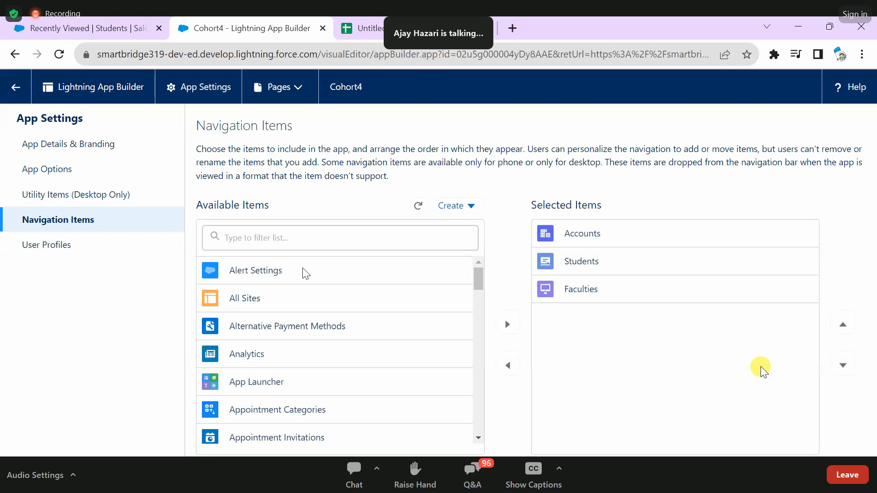
pyautogui.hotkey('ctrl', 'shift', 'Tab')
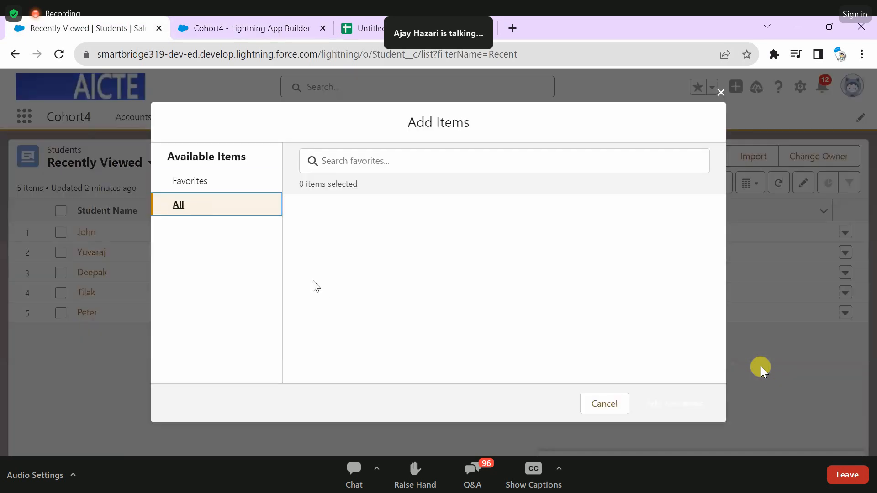
pyautogui.hotkey('ctrl', 'Tab')
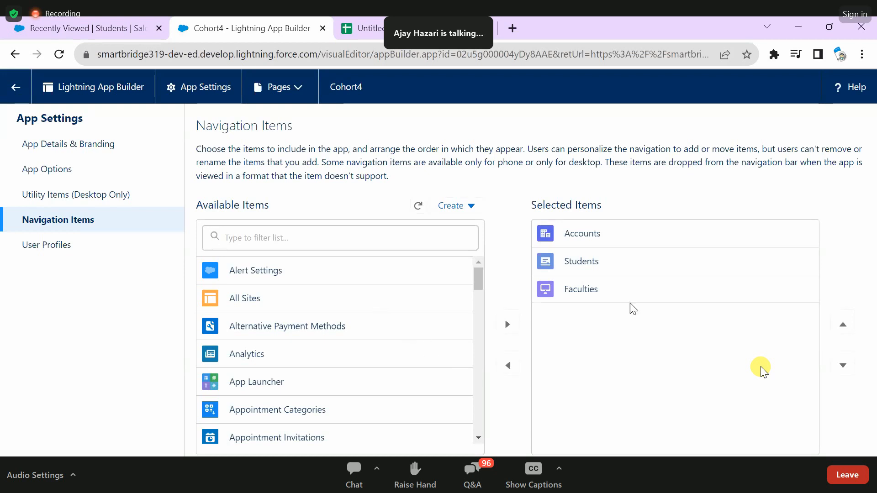
pyautogui.scroll(-5, 338, 350)
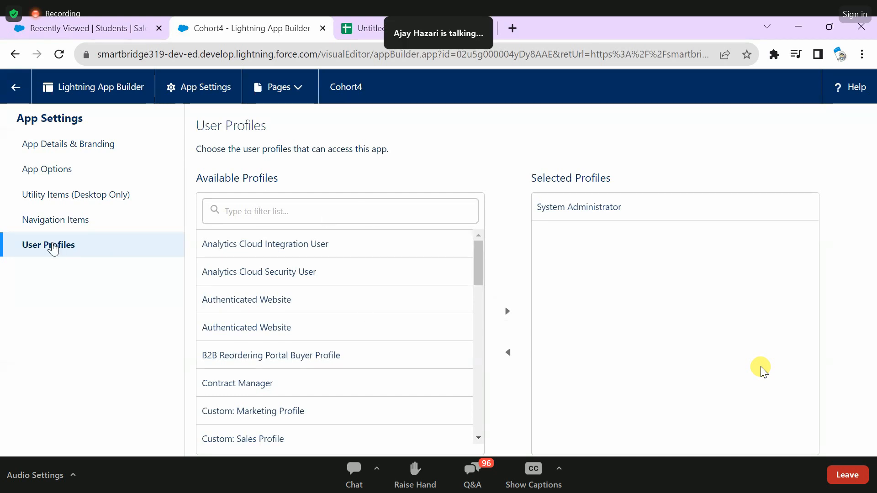
pyautogui.click(36, 248)
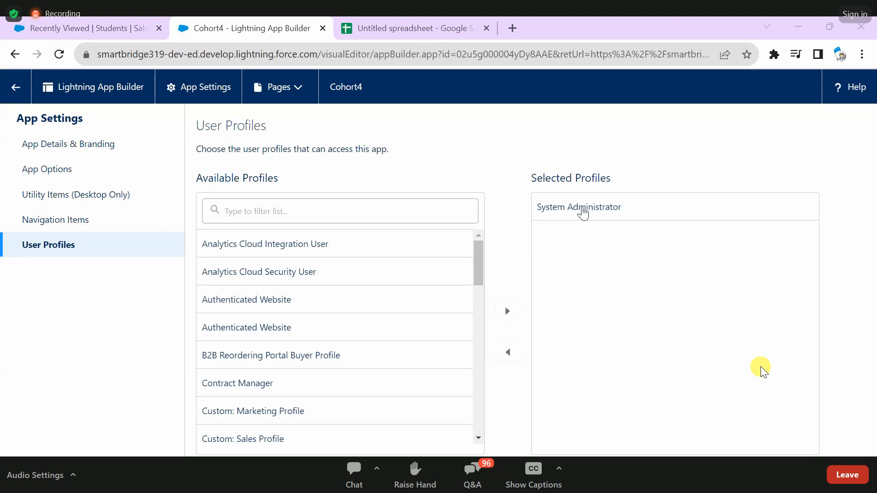
# - Choose Auto Number as the data type of the new custom field on the Faculty object and continue to its details
pyautogui.click(230, 20)
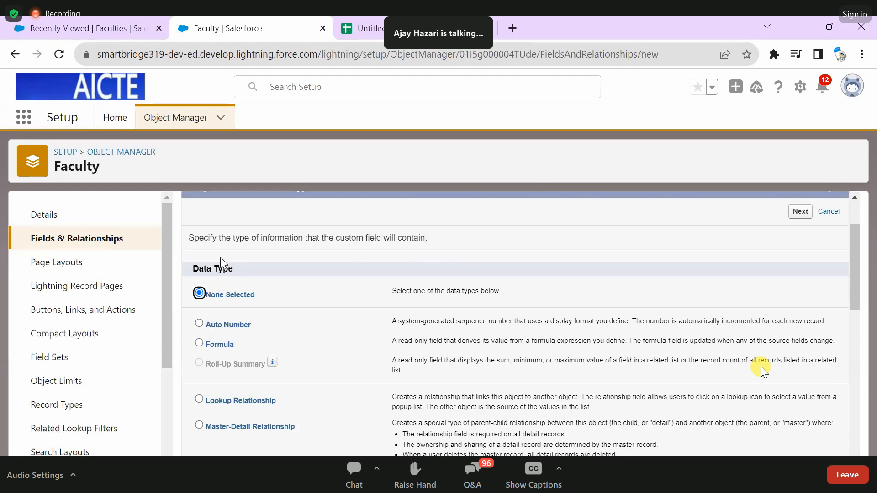
pyautogui.scroll(-2, 223, 261)
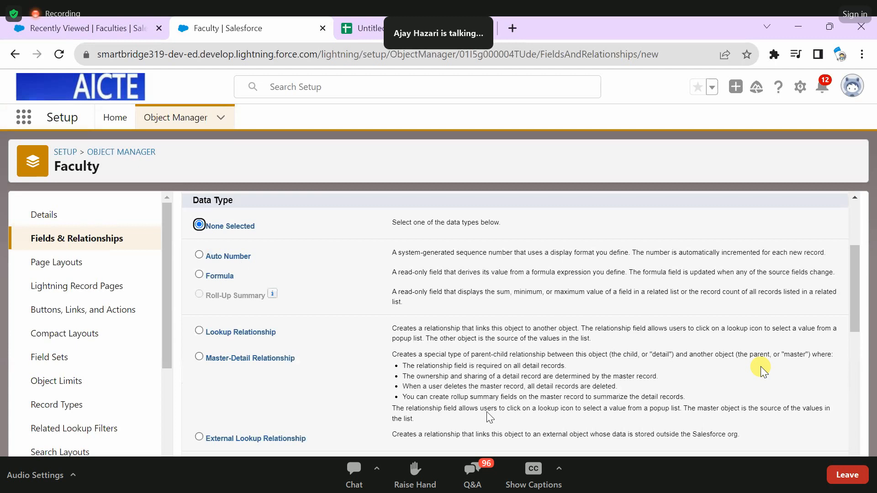
pyautogui.click(199, 254)
pyautogui.scroll(-6, 487, 412)
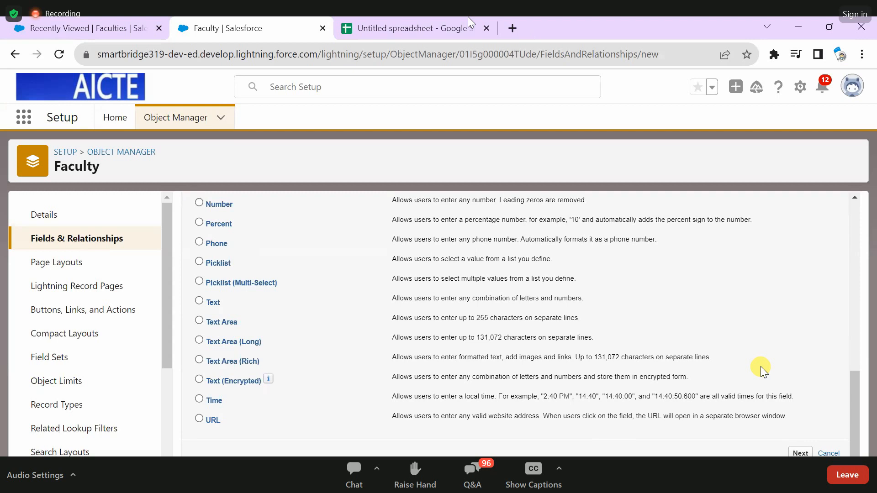
pyautogui.click(801, 453)
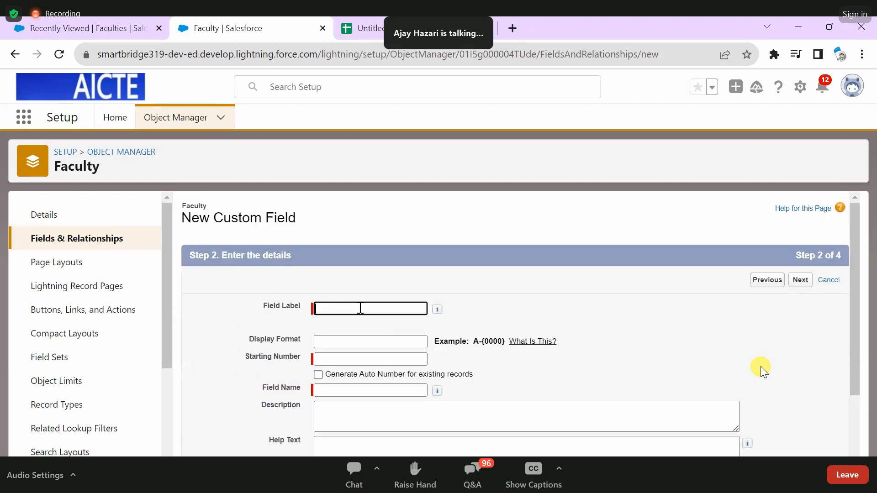
# - Label the new Faculty field "S. No" and let the field name fill in from the label
pyautogui.write('S. No')
pyautogui.press('Tab')
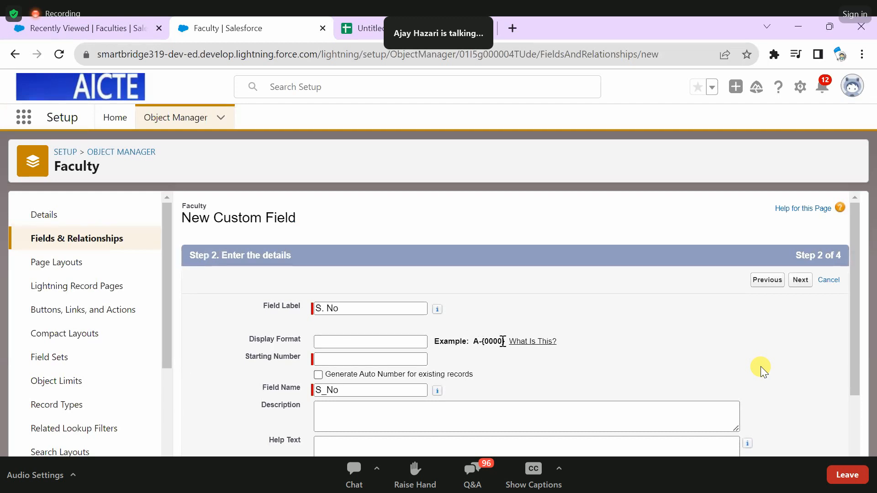
pyautogui.moveTo(503, 341); pyautogui.dragTo(473, 342)
pyautogui.hotkey('ctrl', 'c')
pyautogui.click(327, 343)
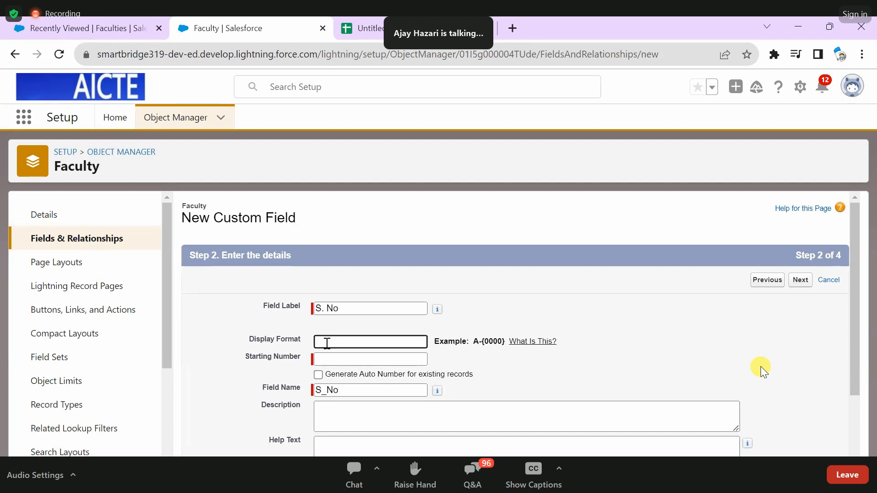
pyautogui.hotkey('ctrl', 'v')
pyautogui.press('Left')
pyautogui.press('BackSpace')
pyautogui.moveTo(390, 342); pyautogui.dragTo(322, 348)
pyautogui.press('BackSpace')
# - Set the auto number field's starting number to 1
pyautogui.click(418, 361)
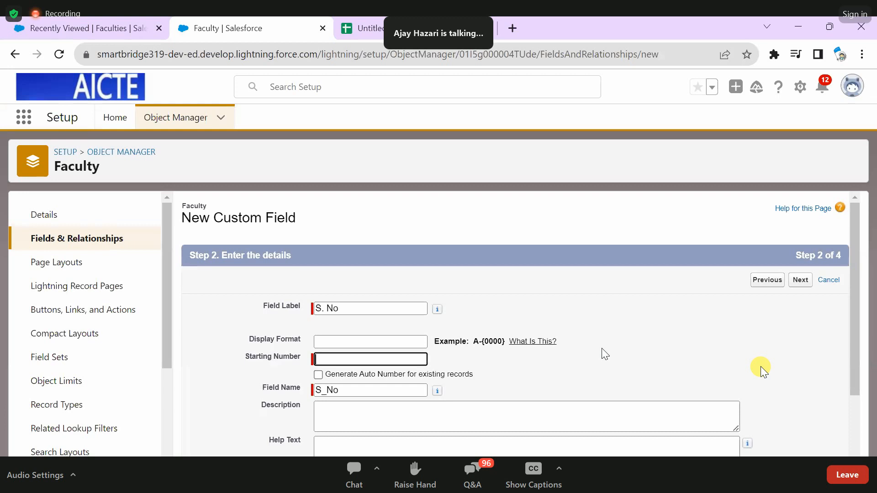
pyautogui.click(623, 338)
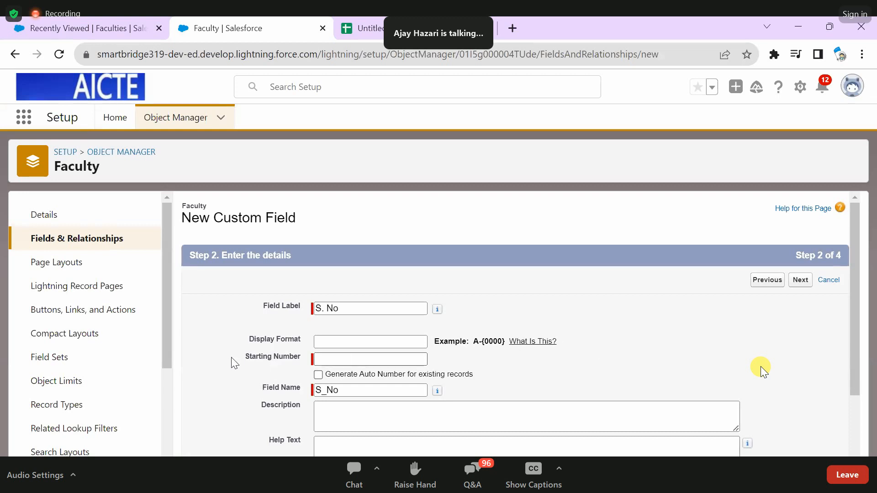
pyautogui.click(328, 364)
pyautogui.write('1')
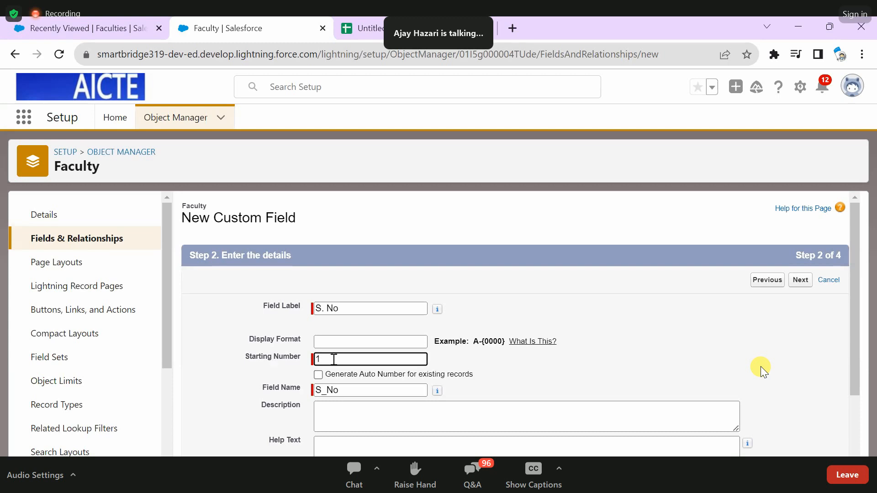
pyautogui.scroll(-2, 603, 342)
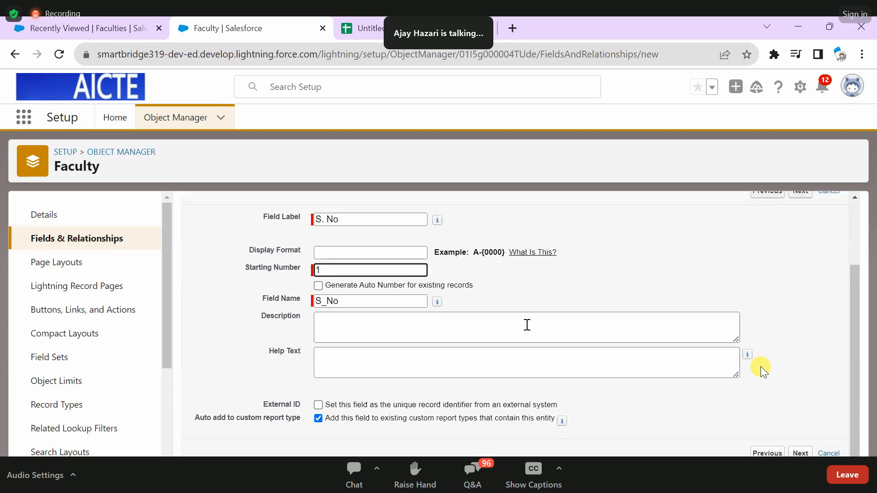
# - Enter the field description "this field will generate auto number as serial number for faculty records." and continue to field-level security
pyautogui.click(447, 345)
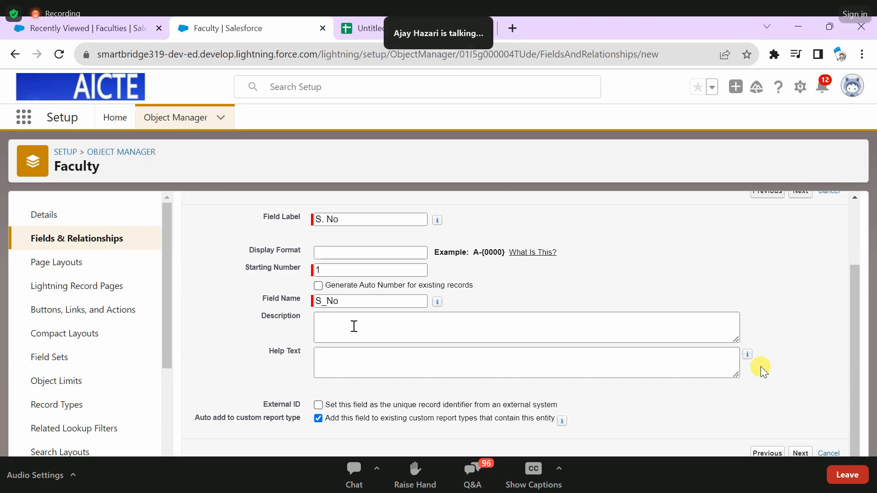
pyautogui.click(354, 326)
pyautogui.write('this field will generate auto num')
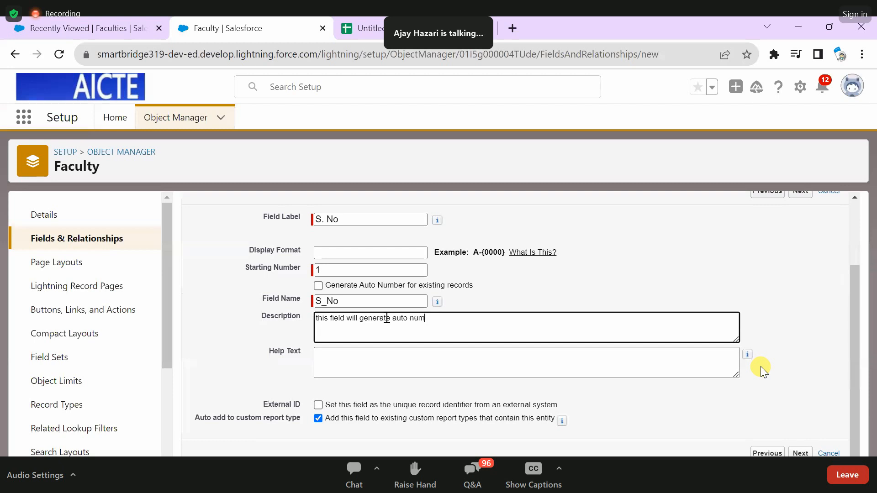
pyautogui.write('ber f')
pyautogui.press('BackSpace')
pyautogui.write('as serial number for faculty ')
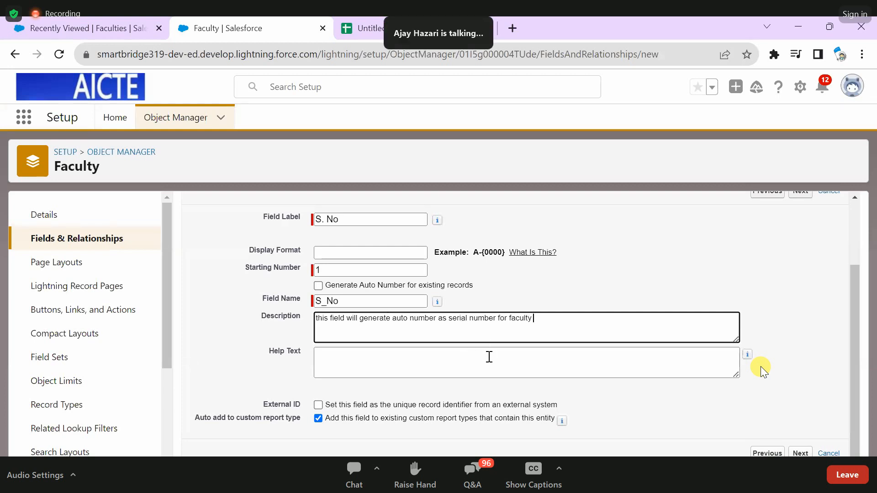
pyautogui.write('records.')
pyautogui.click(801, 452)
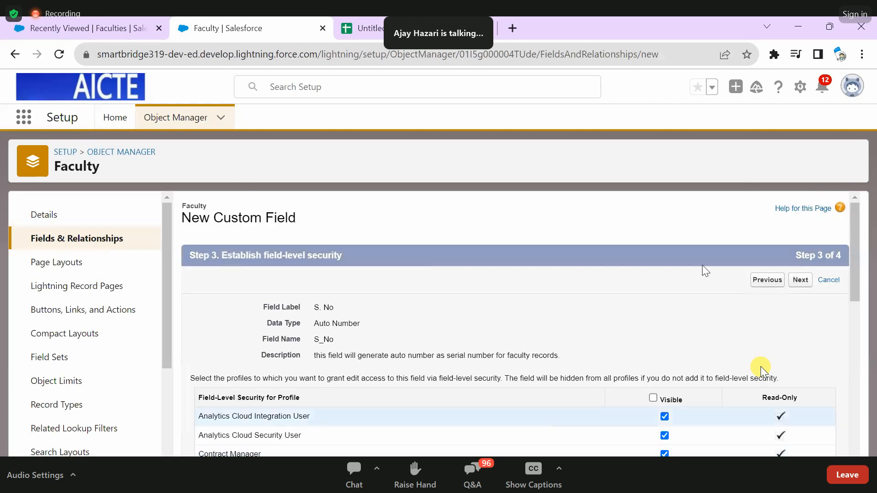
# - Accept the default field-level security and page layout settings for the S. No field and save it
pyautogui.scroll(-1, 703, 265)
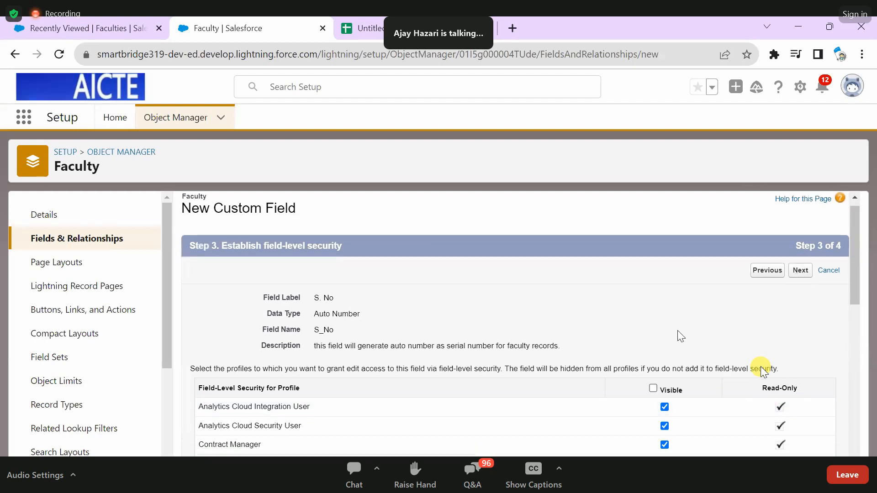
pyautogui.scroll(-5, 678, 331)
pyautogui.click(795, 251)
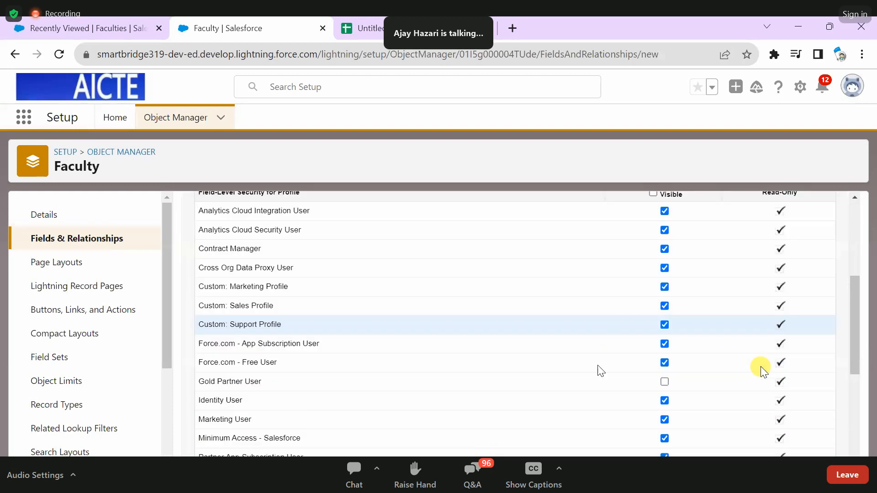
pyautogui.scroll(-1, 539, 363)
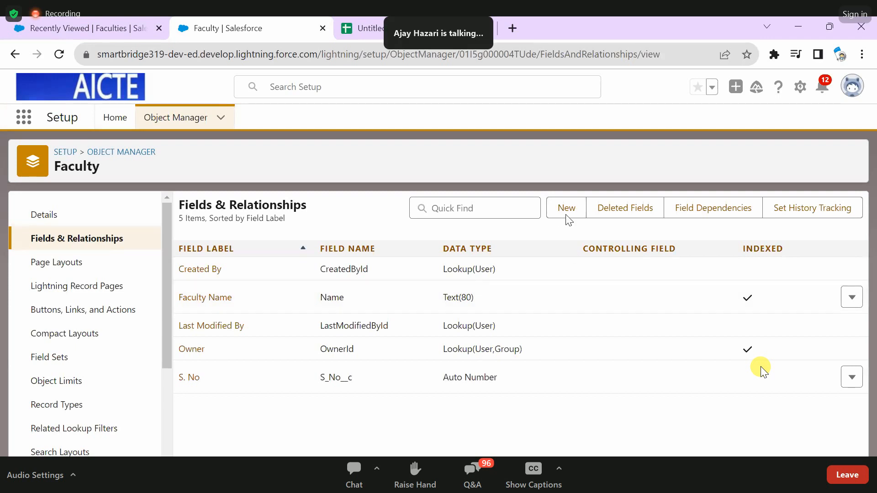
# - Start another custom field on the Faculty object, choose Checkbox as its data type and continue to its details
pyautogui.click(567, 208)
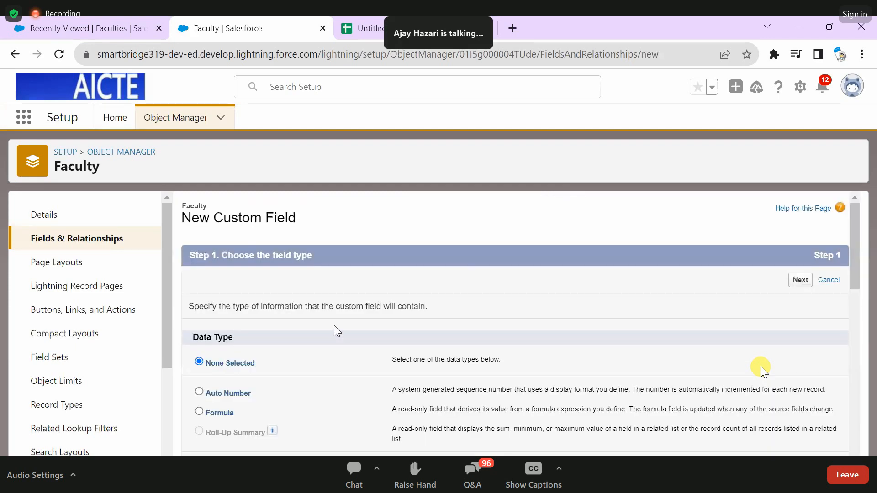
pyautogui.scroll(-5, 258, 338)
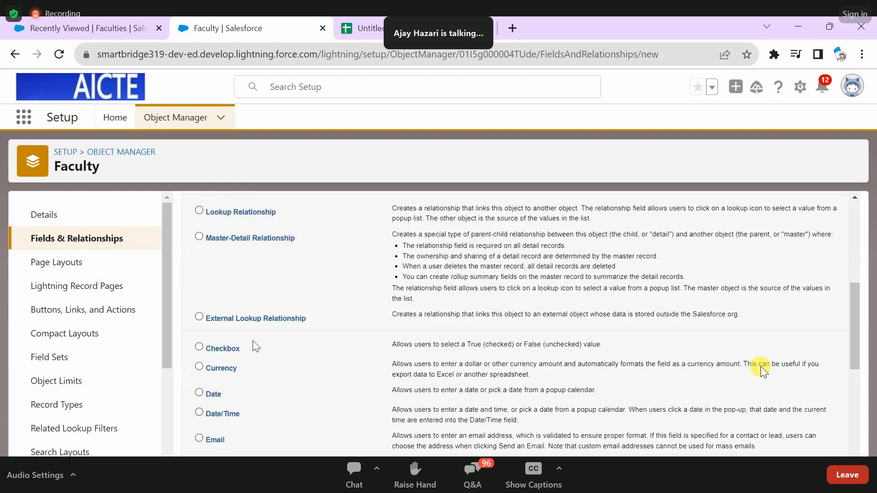
pyautogui.scroll(-1, 348, 313)
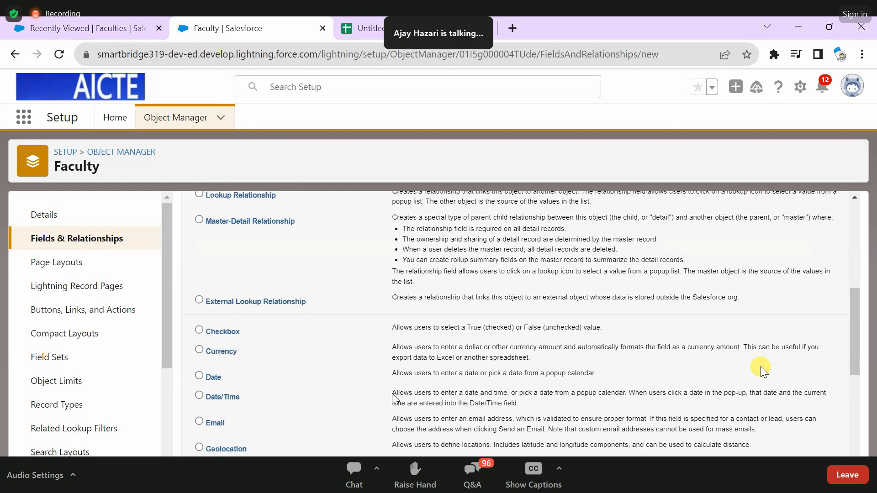
pyautogui.scroll(3, 417, 394)
pyautogui.click(418, 397)
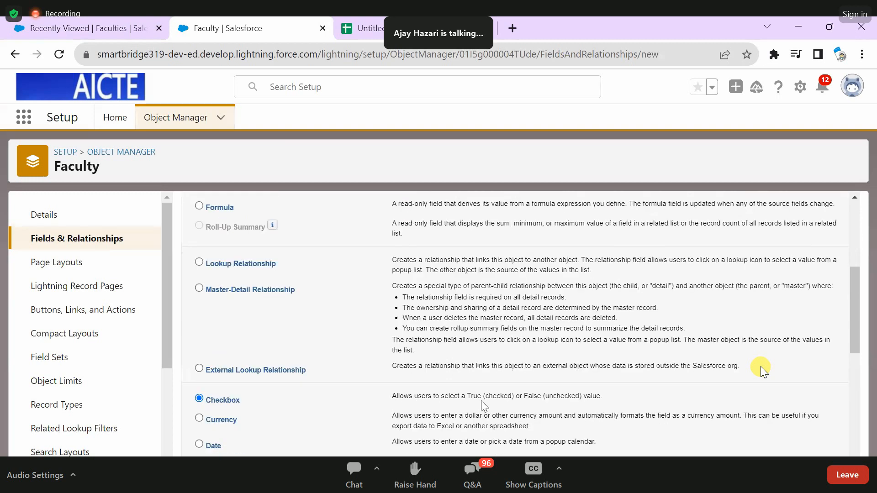
pyautogui.moveTo(521, 396); pyautogui.dragTo(583, 350)
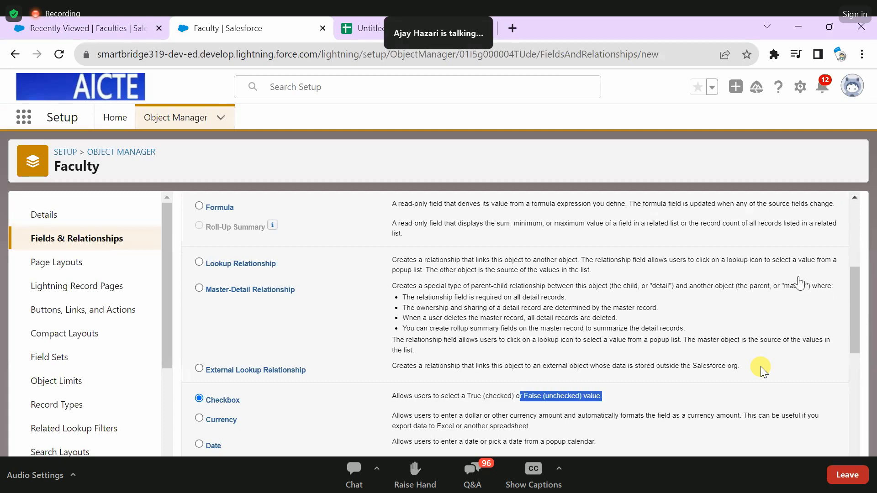
pyautogui.scroll(4, 801, 282)
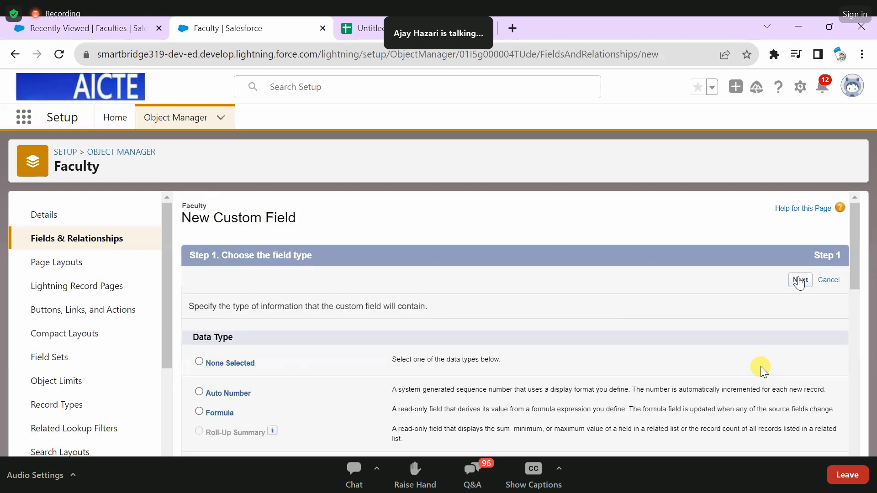
pyautogui.click(799, 280)
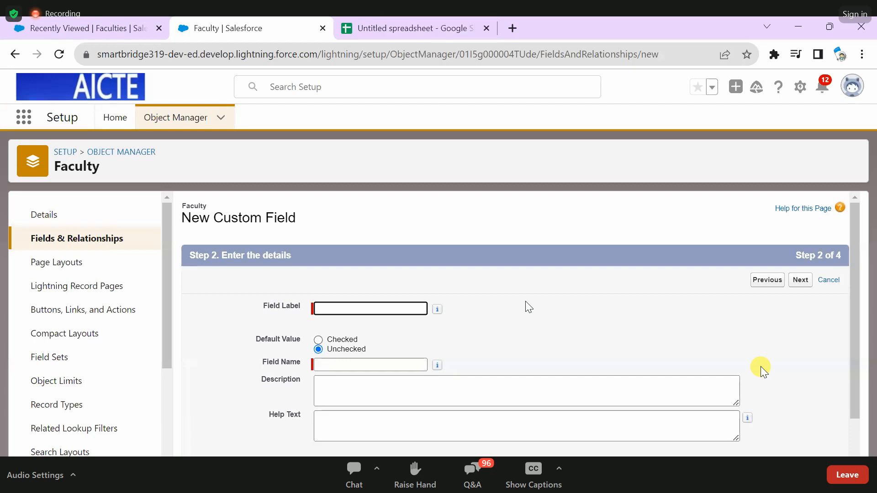
# - Label the field "Faculty Status", describe it as "this will show if the faculty is active or inactive state." and continue to field-level security
pyautogui.write('Faculty Status')
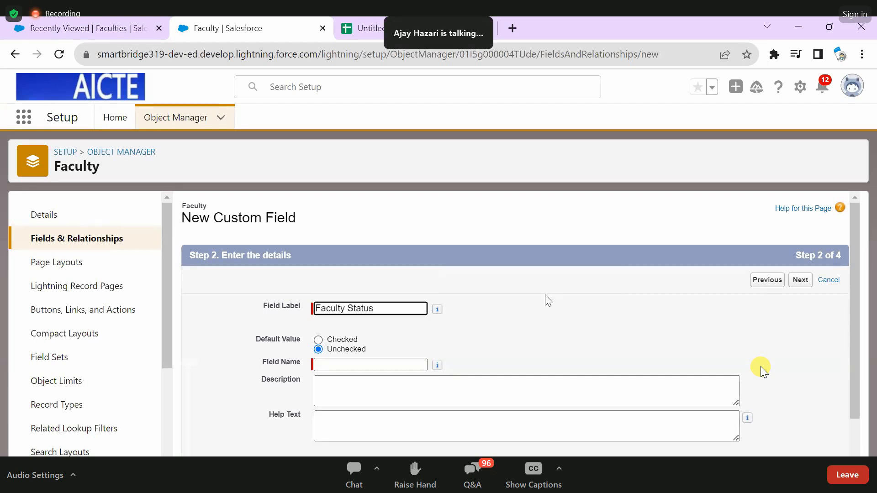
pyautogui.click(292, 339)
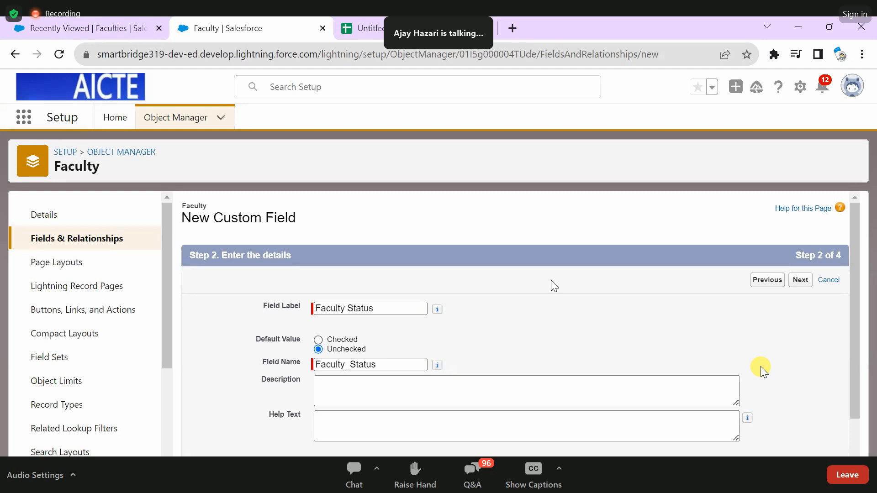
pyautogui.scroll(-1, 551, 281)
pyautogui.scroll(-1, 507, 312)
pyautogui.click(418, 352)
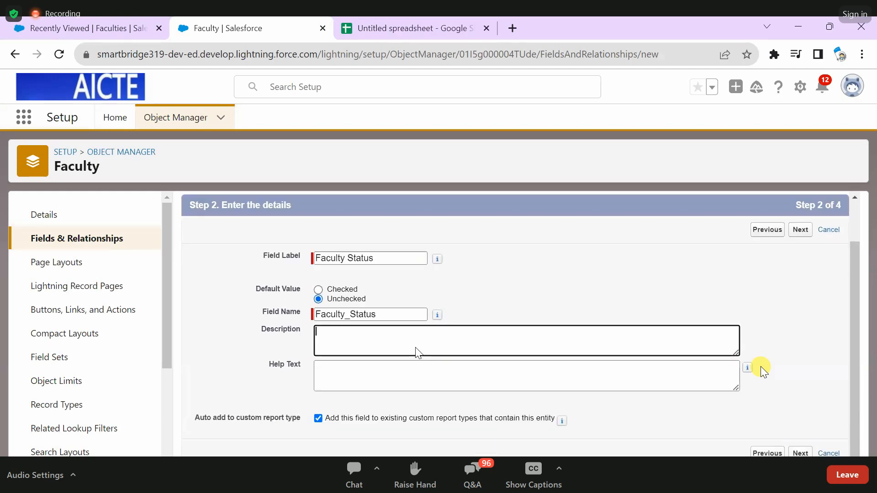
pyautogui.write('th')
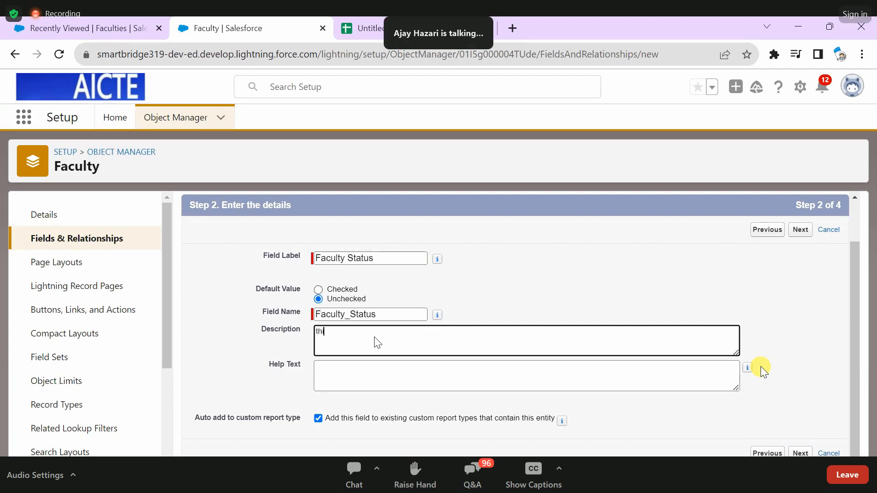
pyautogui.write('is will show if the faculty is active or')
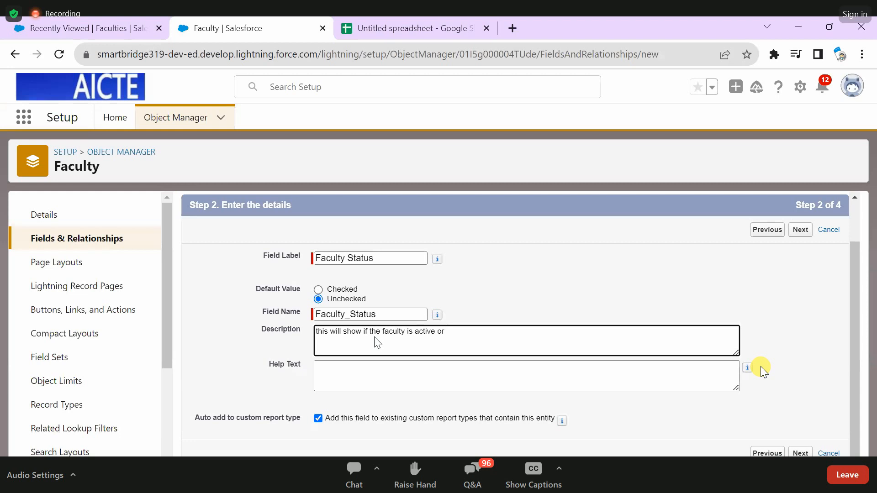
pyautogui.write(' inactive state.')
pyautogui.click(808, 454)
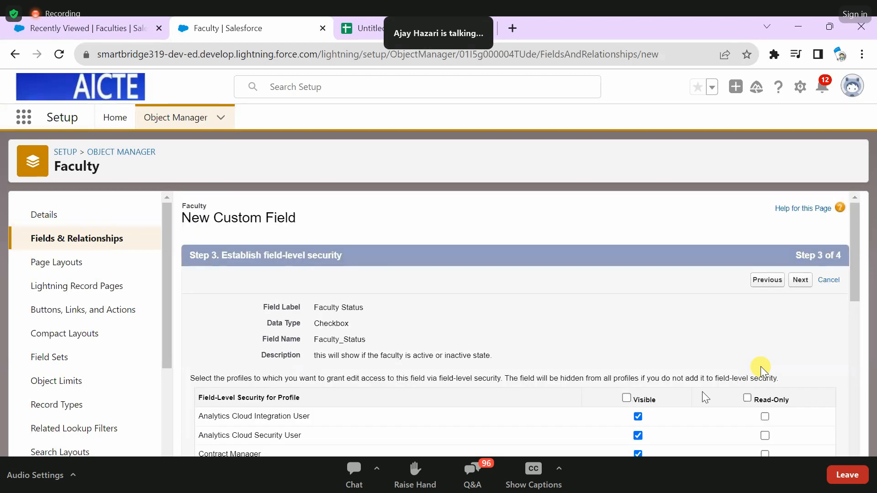
# - Make the Faculty Status field visible and read-only for all profiles and save it
pyautogui.click(748, 399)
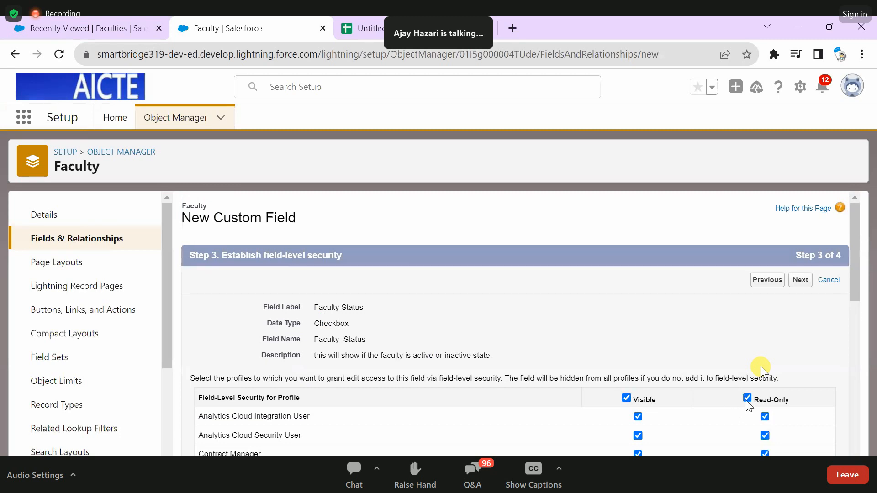
pyautogui.click(799, 284)
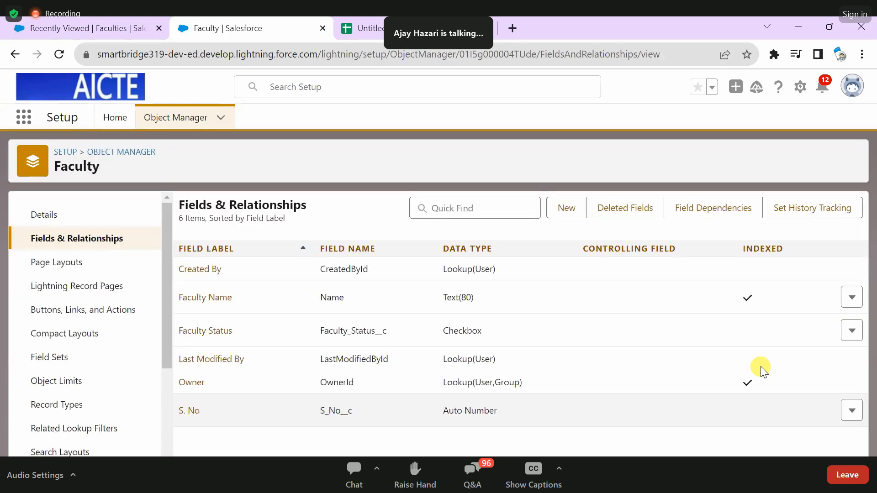
# - Start another custom field on the Faculty object and choose Date as its data type, continuing to its details
pyautogui.click(566, 208)
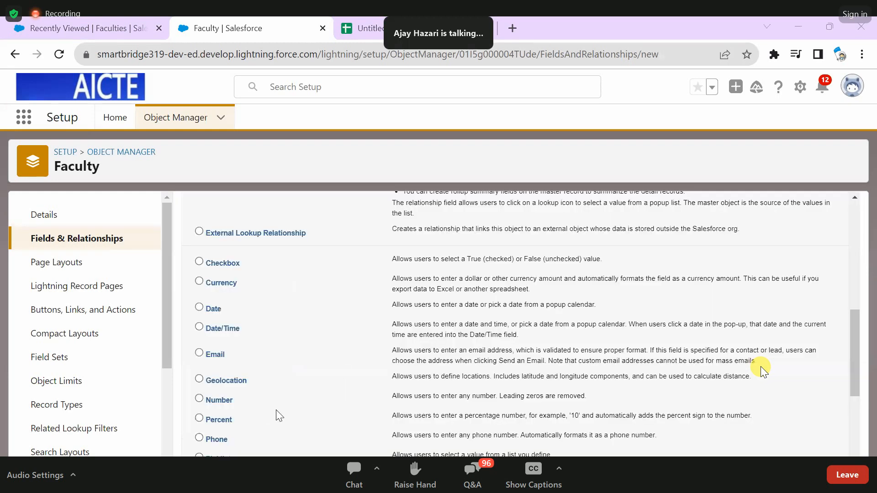
pyautogui.scroll(-2, 276, 410)
pyautogui.scroll(-3, 318, 418)
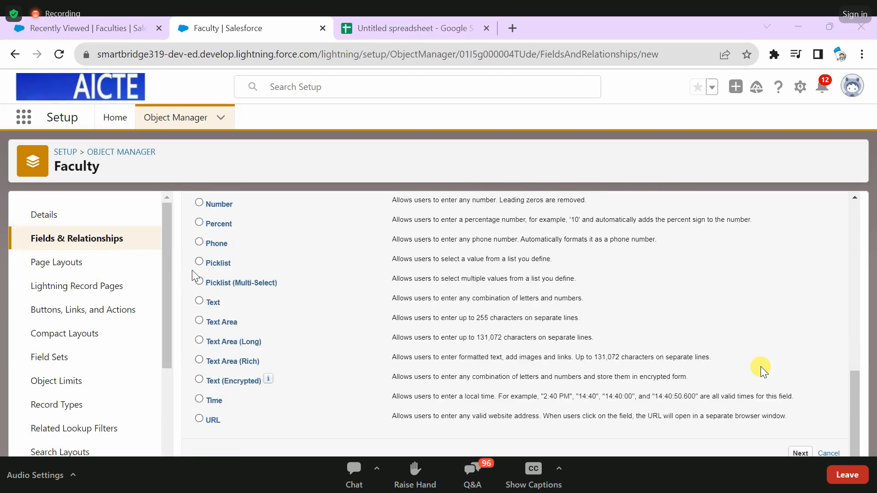
pyautogui.scroll(2, 192, 270)
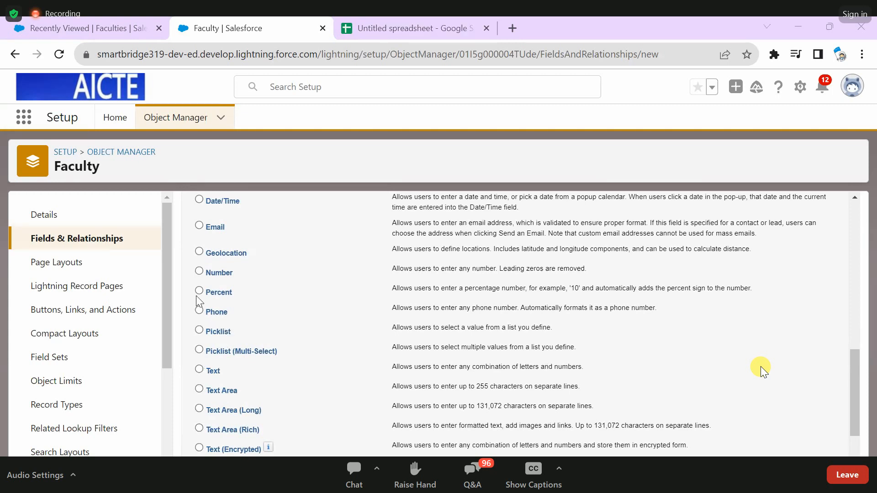
pyautogui.scroll(2, 196, 296)
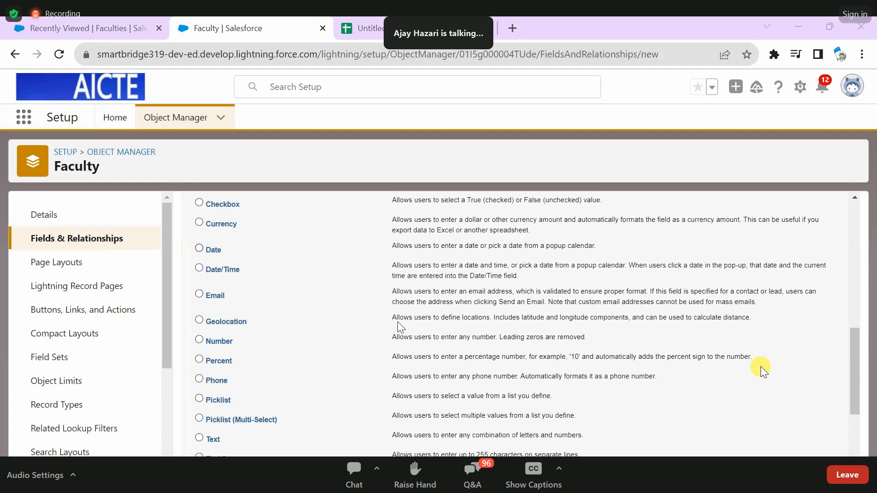
pyautogui.scroll(2, 505, 322)
pyautogui.click(561, 319)
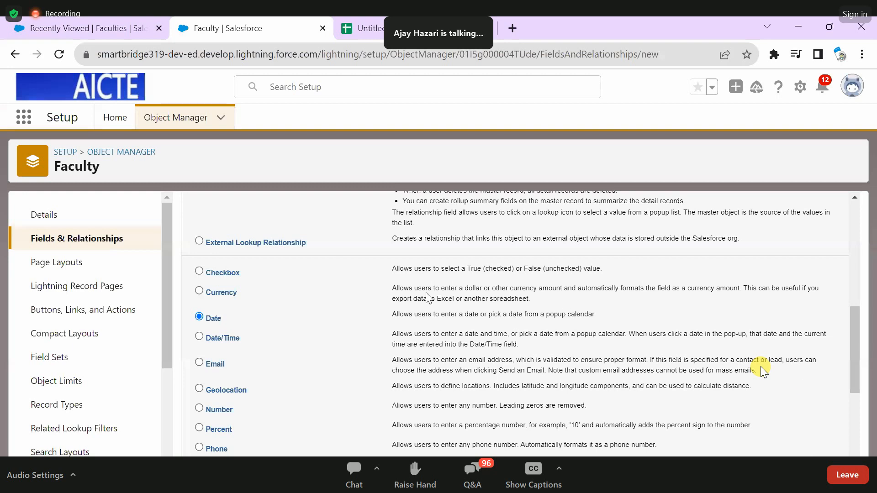
pyautogui.tripleClick(430, 314)
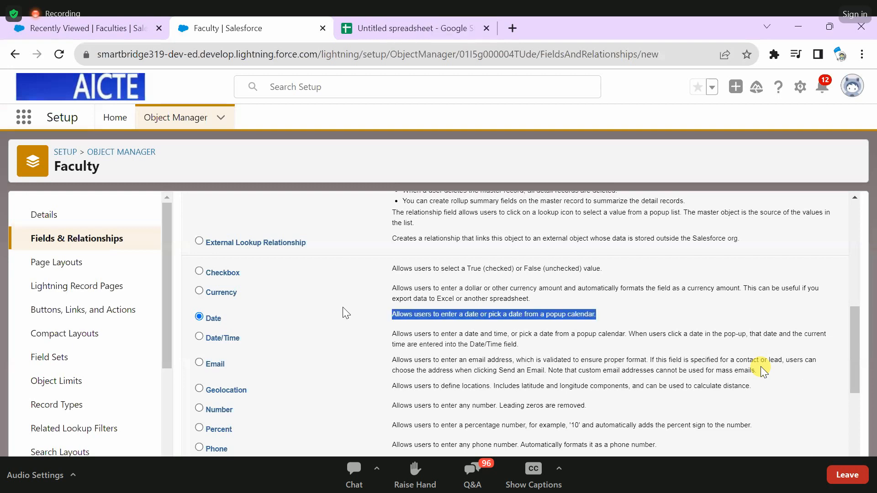
# - Label the new date field "Assigning date"
pyautogui.write('Assi')
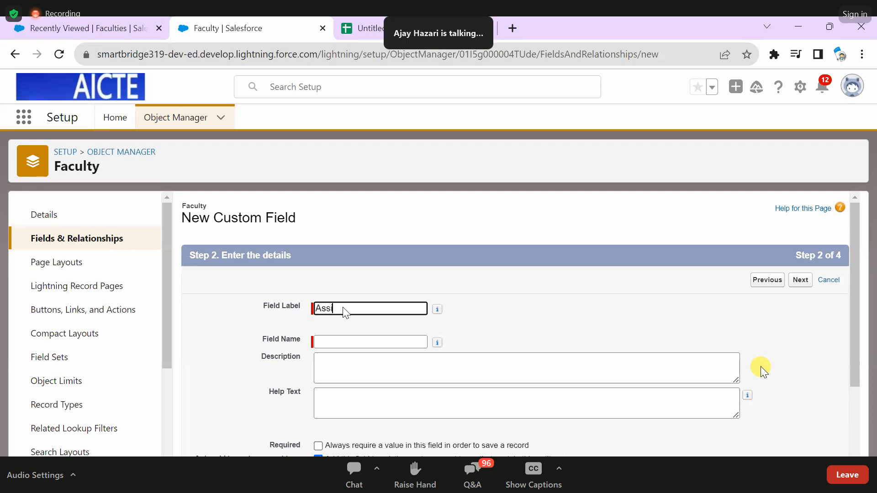
pyautogui.write('gning date')
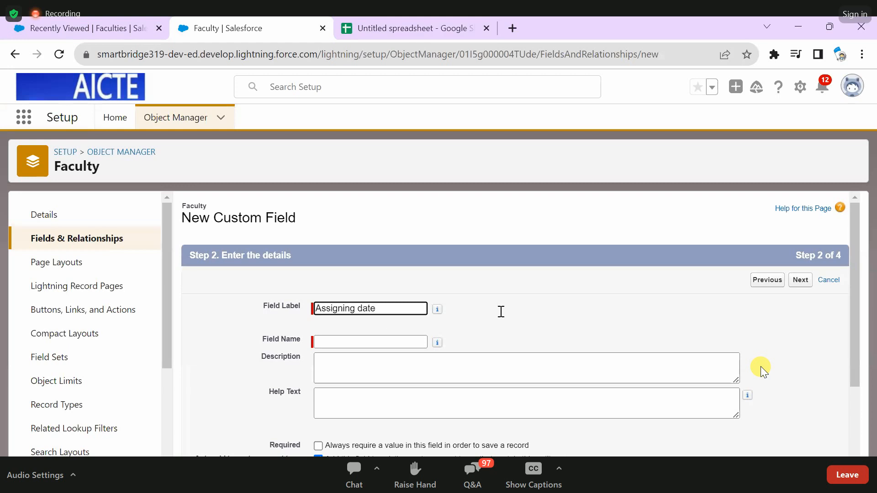
# - Enter the description "this field will show date assigned of faculty to student." for the date field and continue to field-level security
pyautogui.click(457, 367)
pyautogui.write('this field will show da')
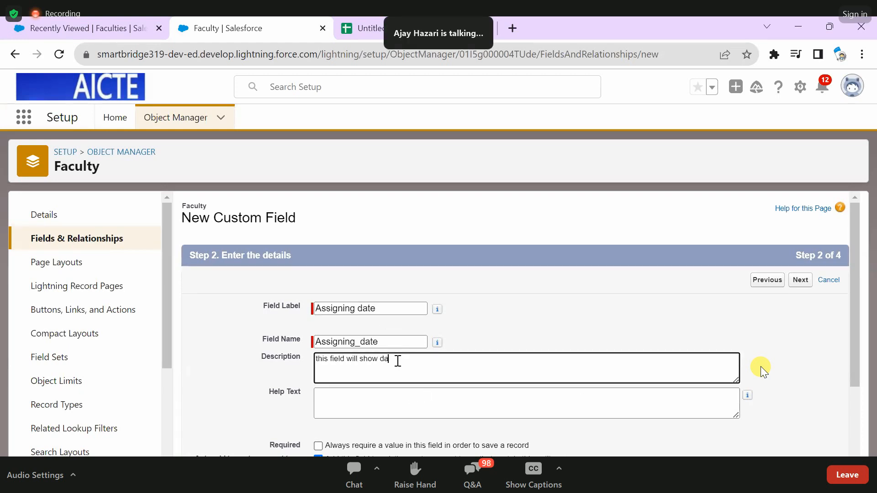
pyautogui.write('te assigned ')
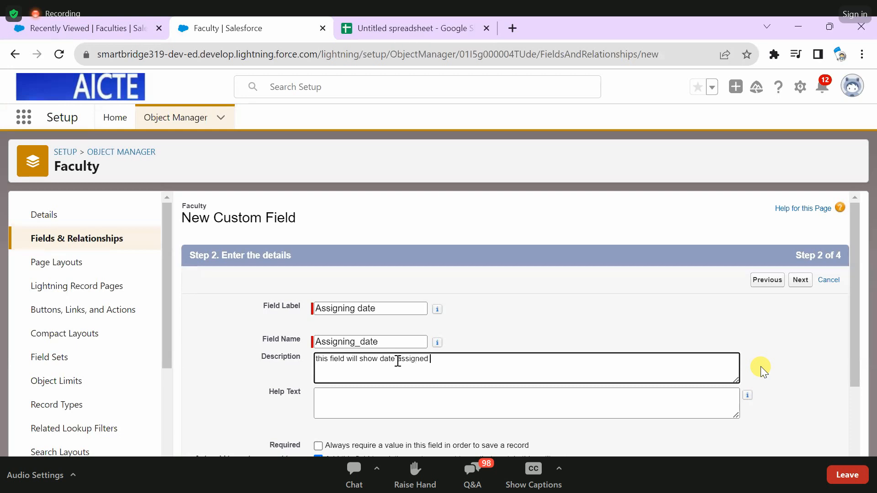
pyautogui.write('of fac')
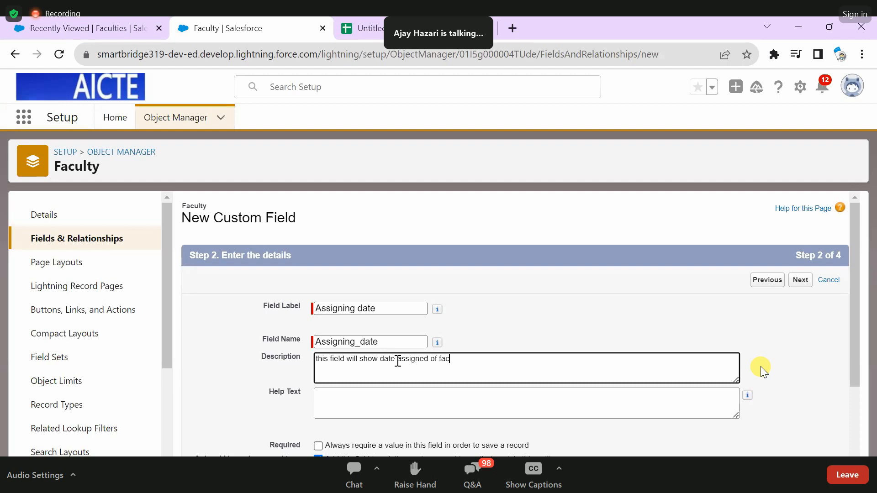
pyautogui.write('ulty to student.')
pyautogui.scroll(-2, 790, 454)
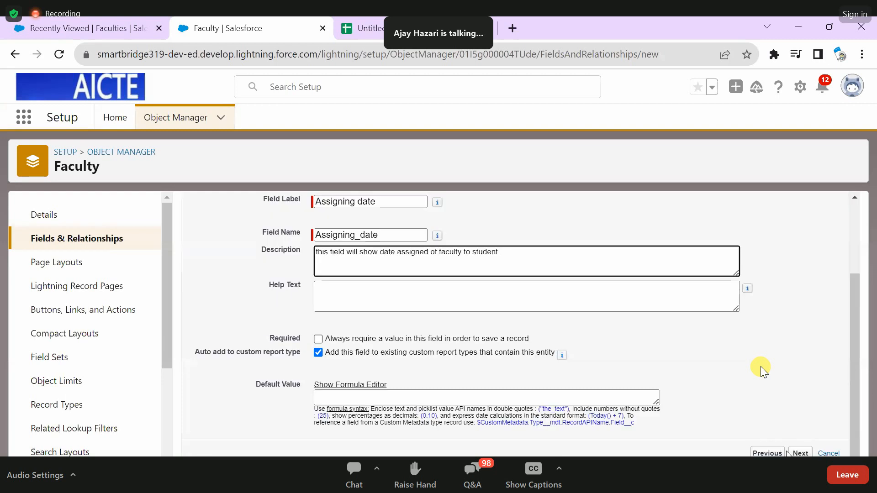
pyautogui.click(795, 453)
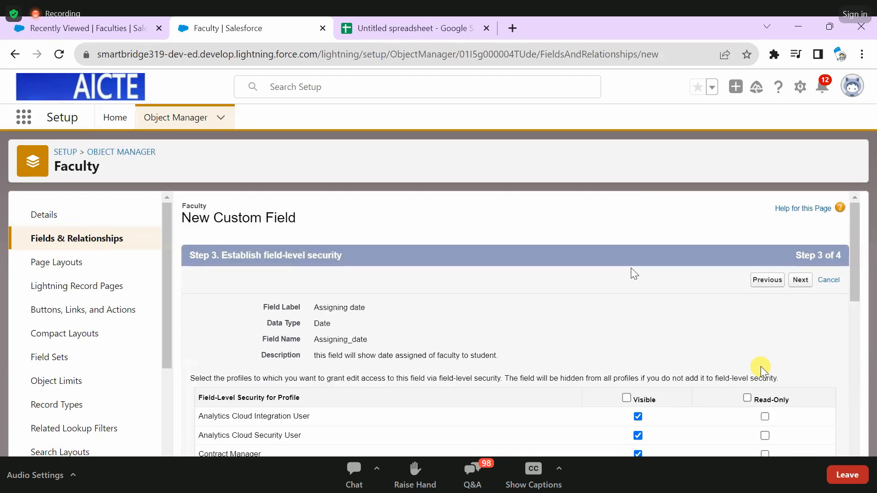
# - Make the Assigning date field visible and read-only for all profiles and save it
pyautogui.scroll(-3, 634, 274)
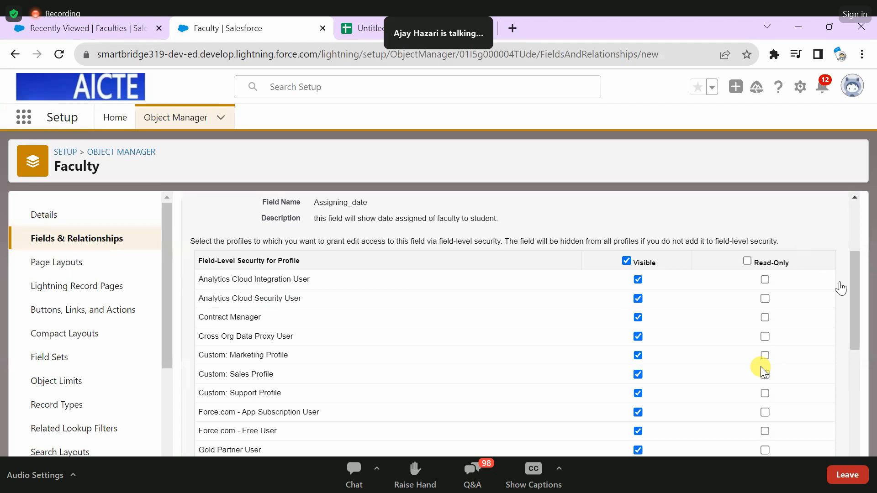
pyautogui.scroll(3, 805, 283)
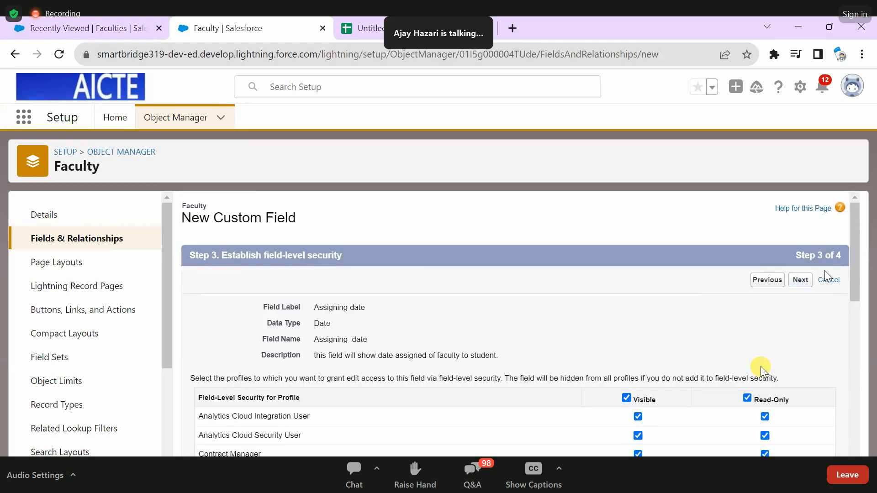
pyautogui.click(807, 277)
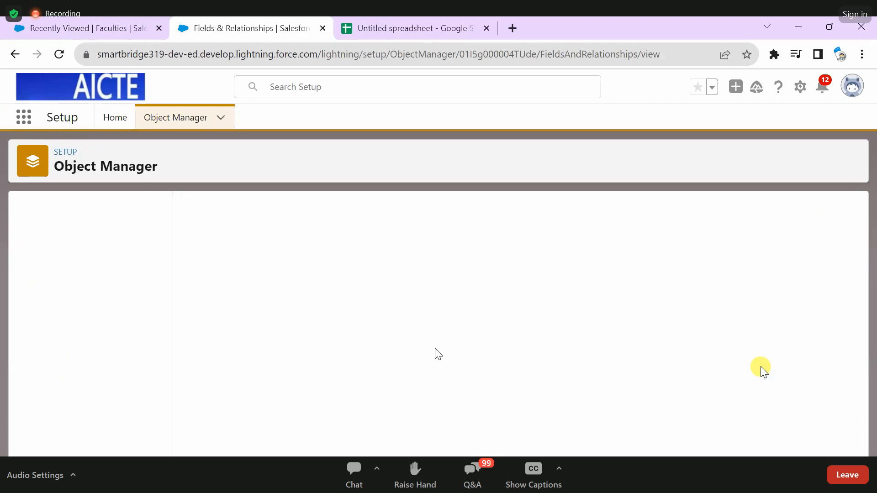
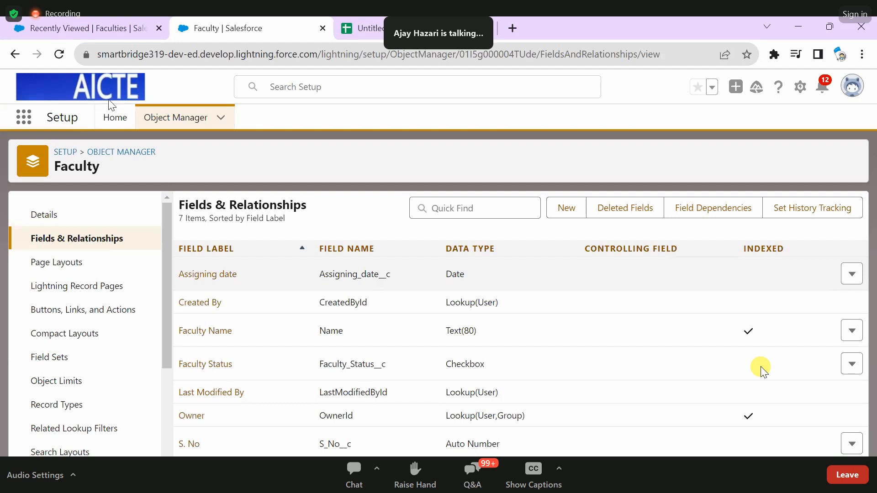
# - Open the Cohort4 app and review the fields on the new Faculty record form, closing it without saving
pyautogui.click(26, 119)
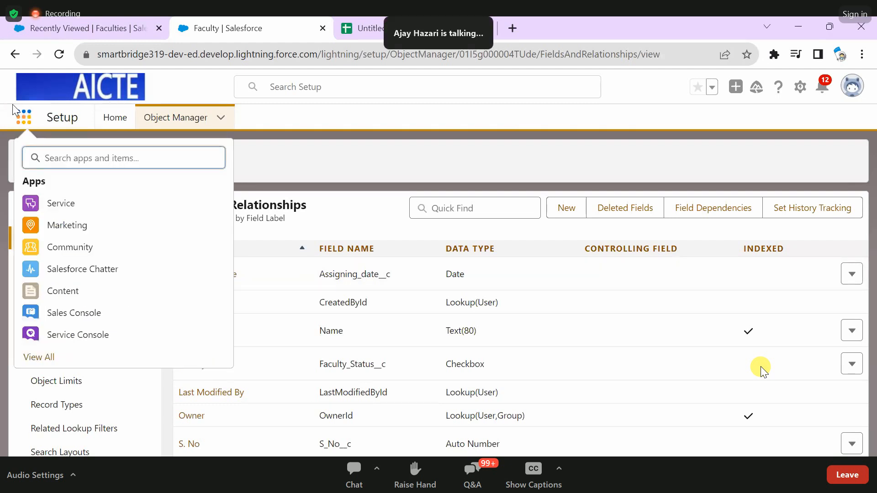
pyautogui.write('co')
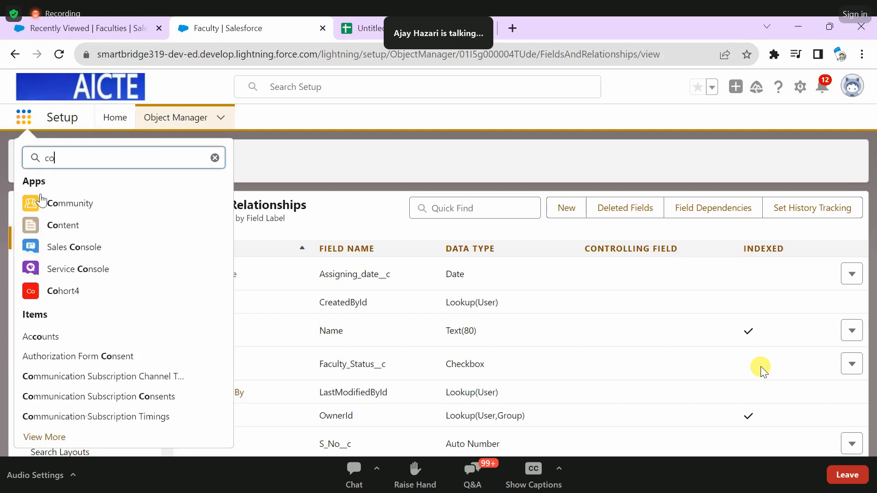
pyautogui.write('ho')
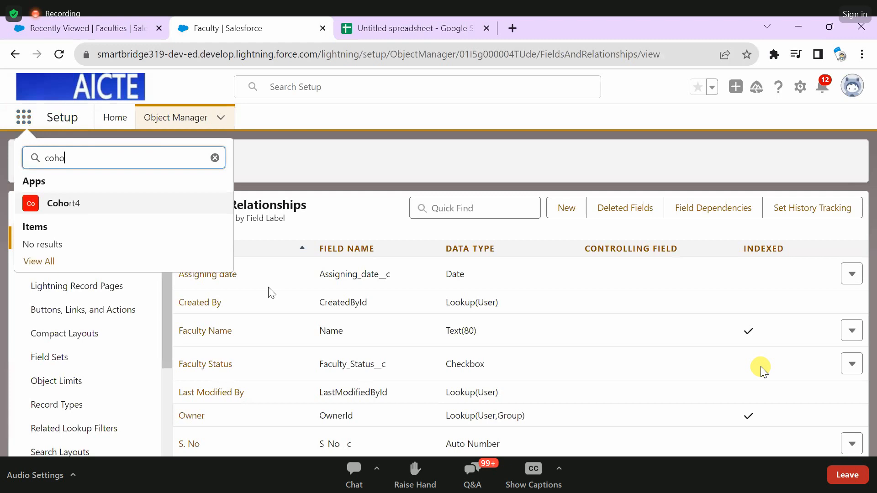
pyautogui.press('Return')
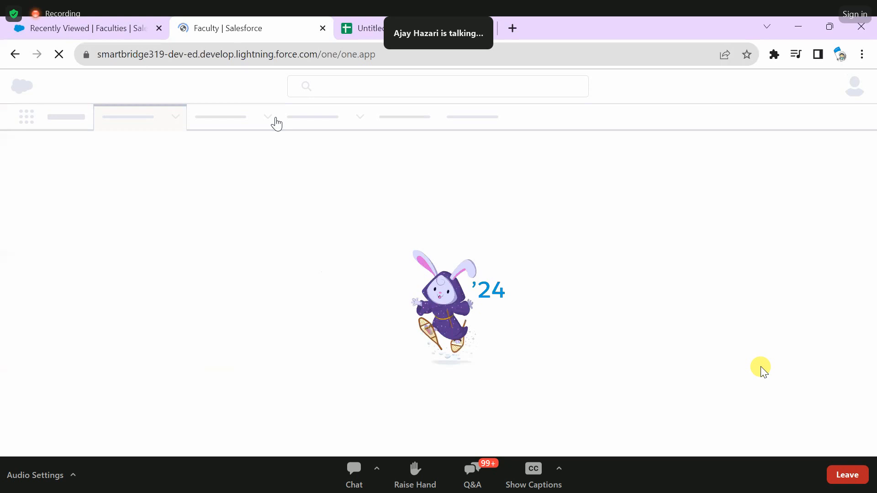
pyautogui.click(275, 118)
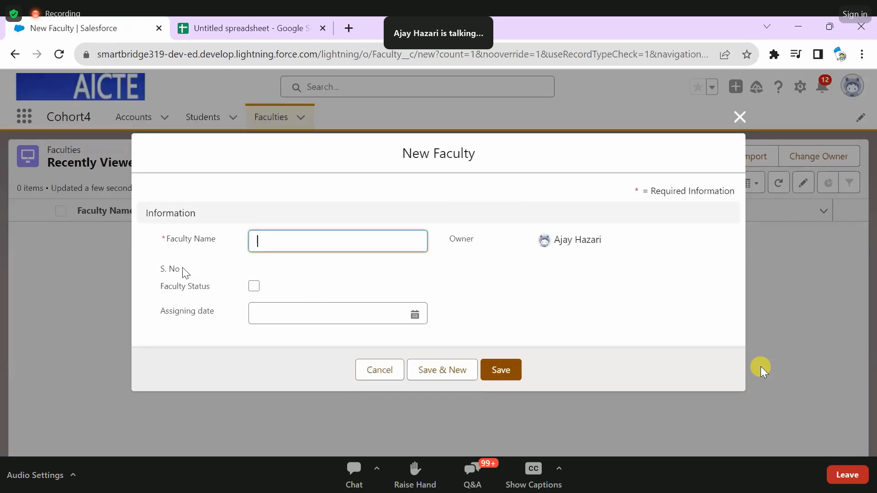
pyautogui.click(183, 272)
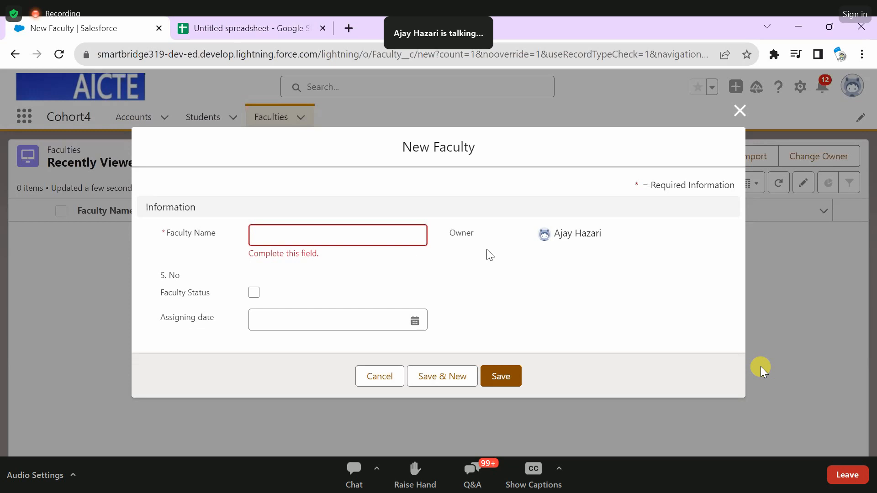
pyautogui.click(740, 110)
# - Edit the Faculty object's page layout in Setup, moving S. No above Faculty Name, and save the layout
pyautogui.click(800, 87)
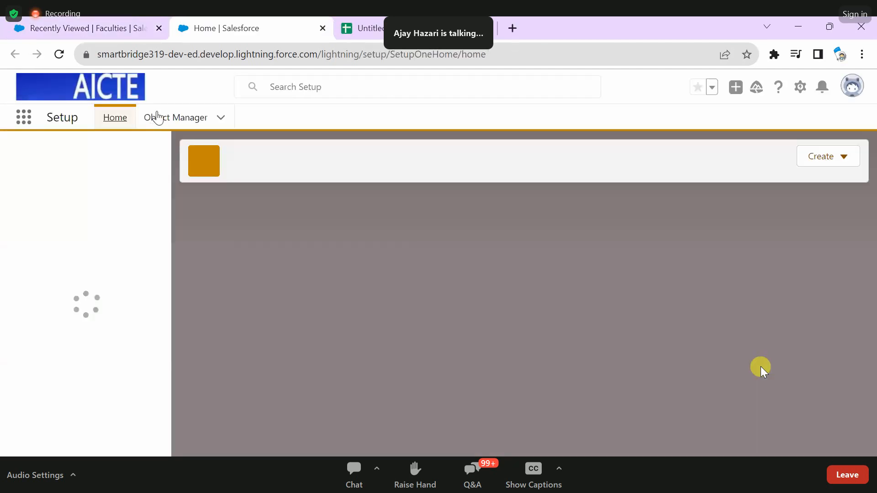
pyautogui.click(156, 117)
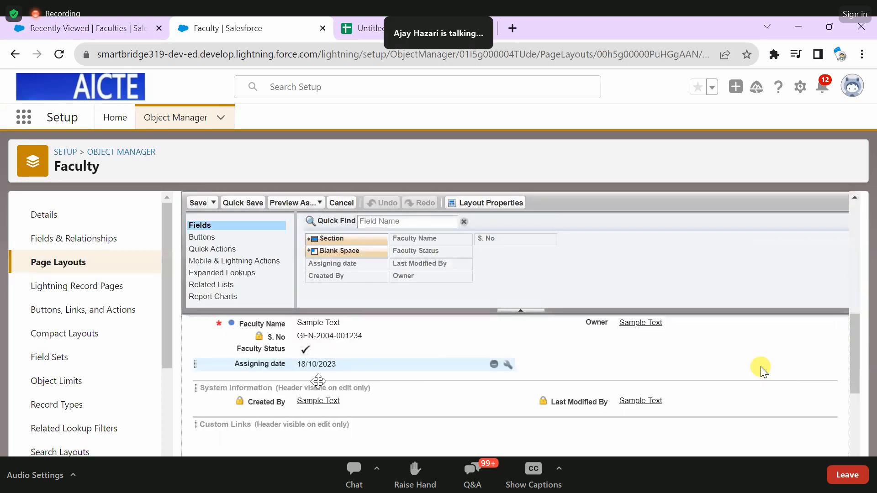
pyautogui.scroll(1, 320, 365)
pyautogui.moveTo(319, 382); pyautogui.dragTo(318, 360)
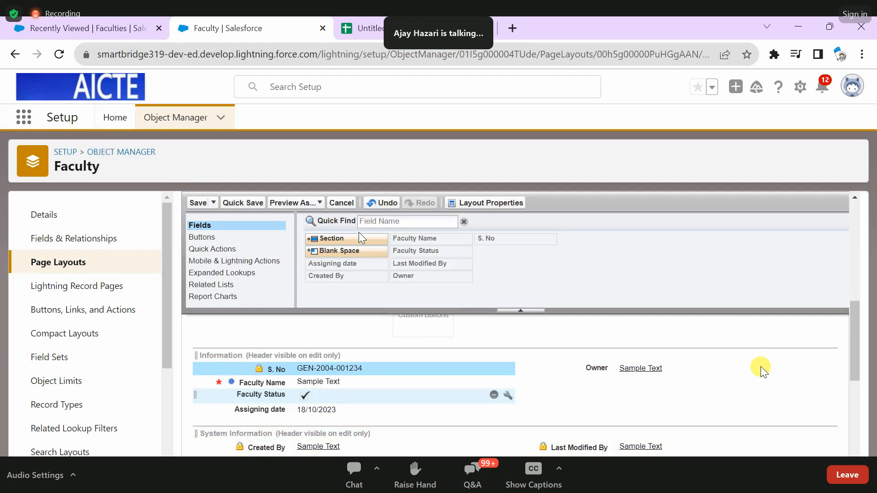
pyautogui.click(230, 202)
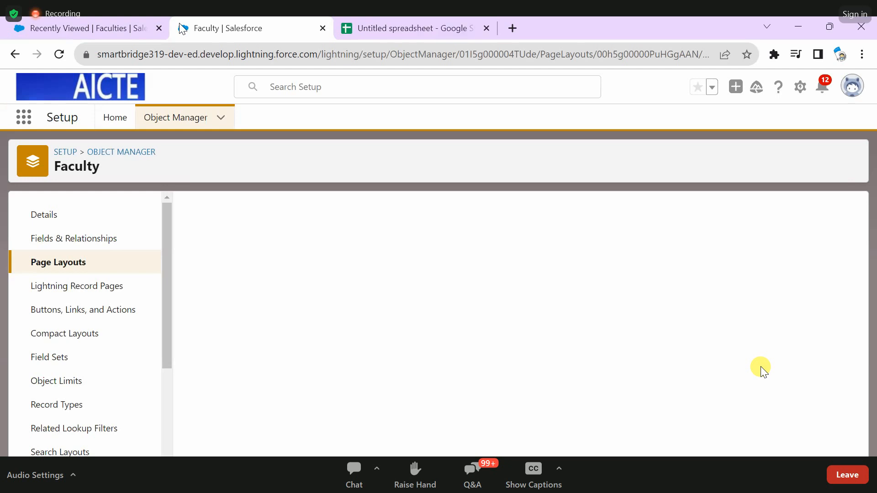
# - Reopen the Faculties list in the Cohort4 app and close the older duplicate browser tab
pyautogui.click(25, 118)
pyautogui.write('coh')
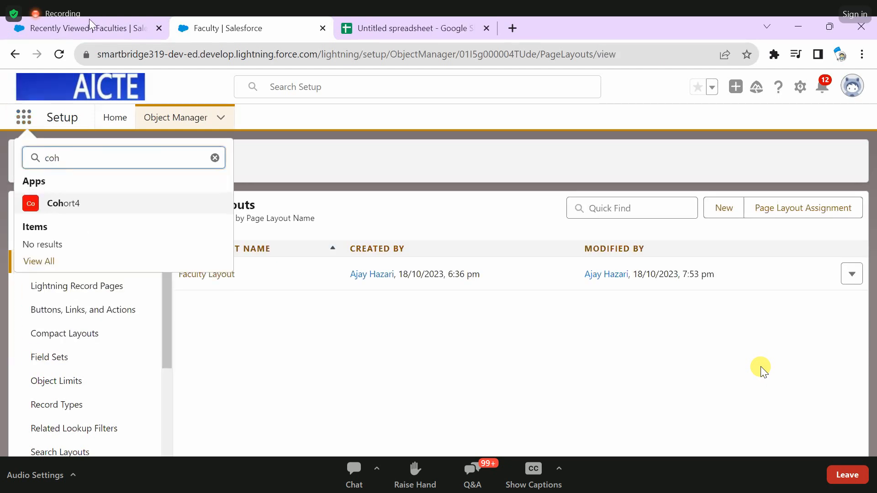
pyautogui.press('Return')
pyautogui.click(166, 29)
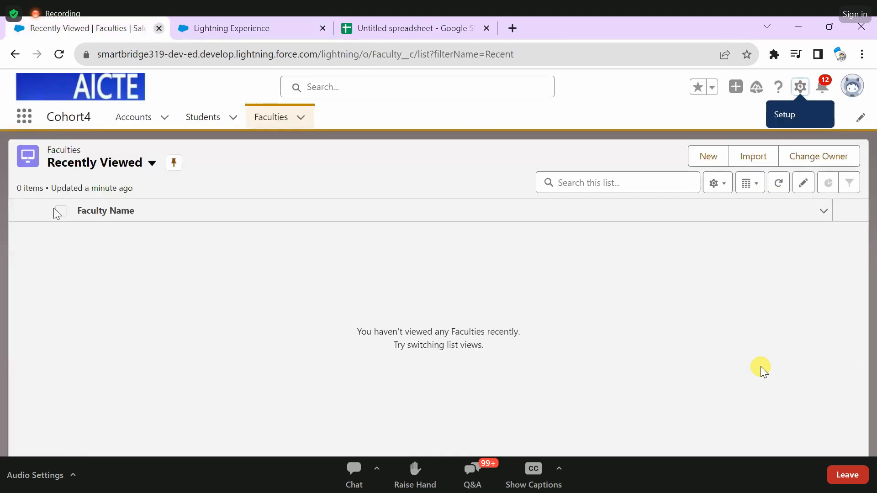
pyautogui.hotkey('ctrl', 'w')
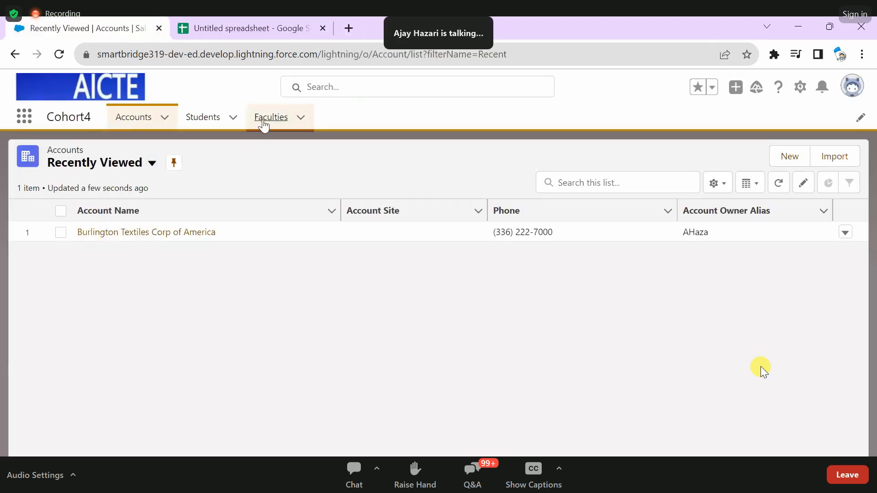
pyautogui.click(267, 118)
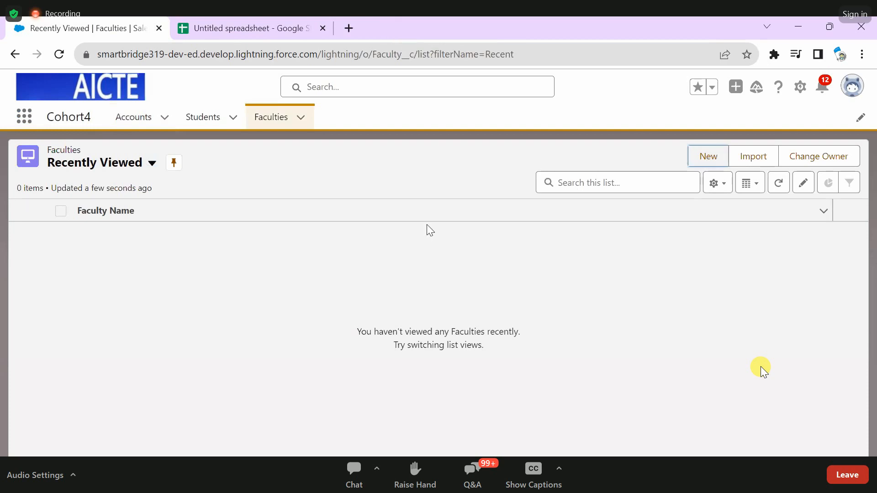
# - Check the field order on the new Faculty record form, reloading the Faculties list and checking it again
pyautogui.click(708, 156)
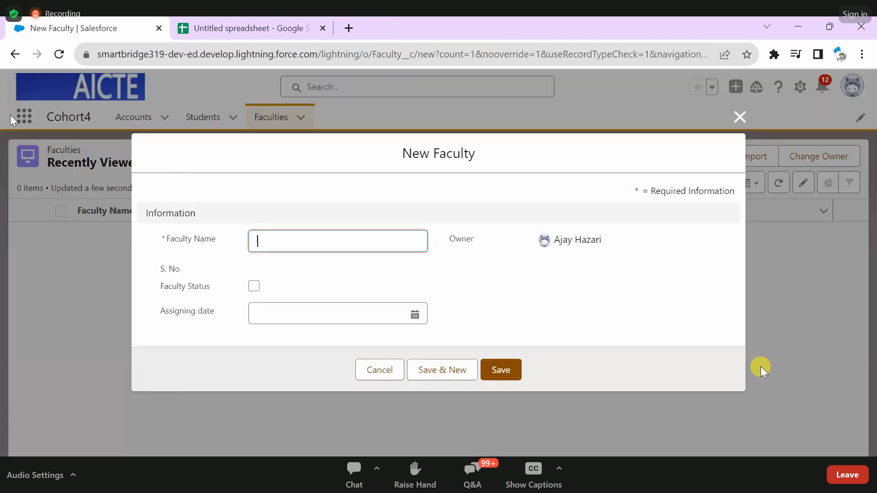
pyautogui.press('Escape')
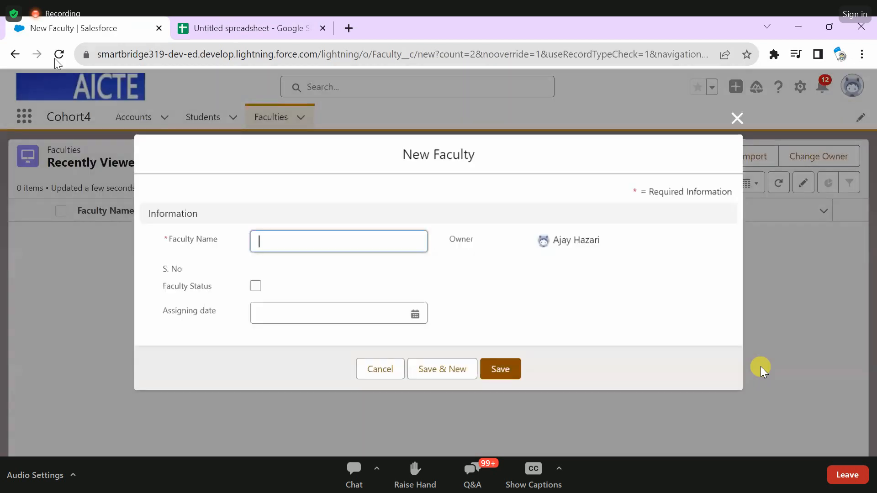
pyautogui.press('Escape')
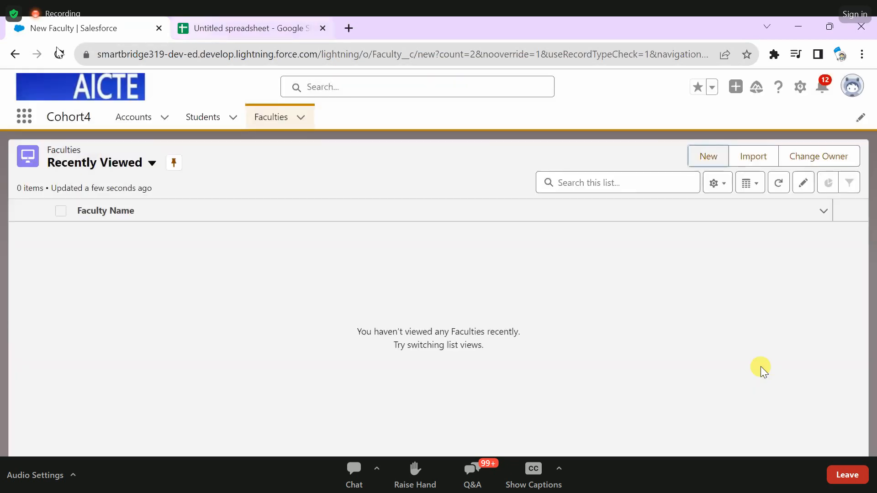
pyautogui.click(59, 54)
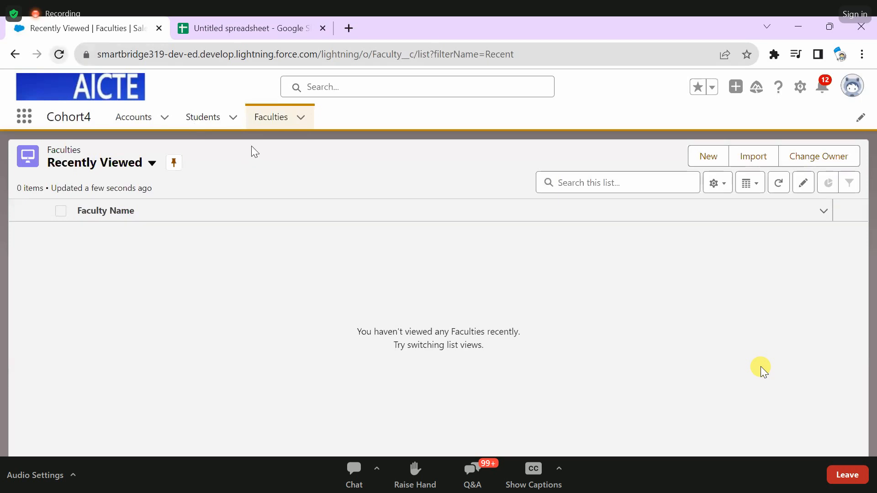
pyautogui.press('F5')
pyautogui.click(708, 157)
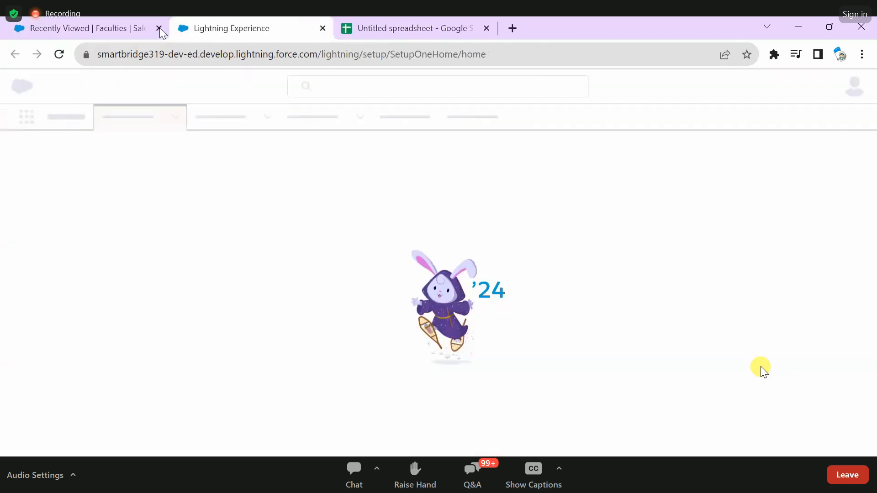
# - Close the old Faculties browser tab and recheck the new Faculty form by reopening Cohort4 from Setup
pyautogui.click(160, 28)
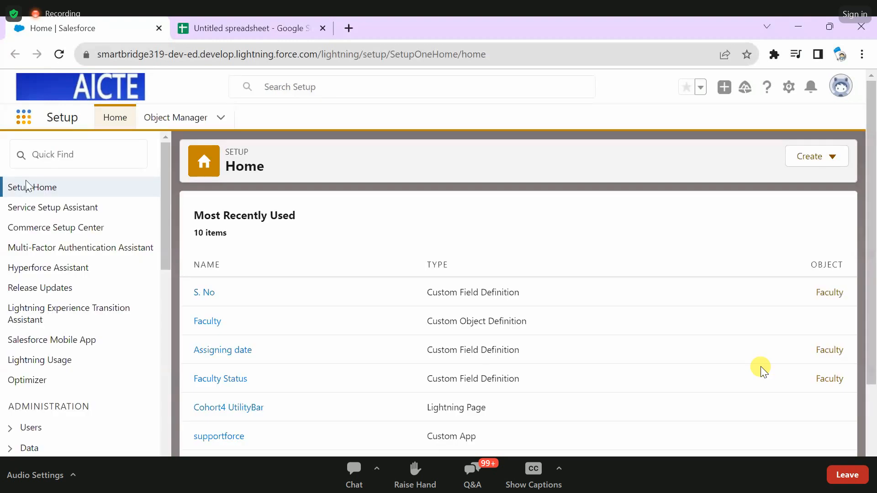
pyautogui.click(24, 117)
pyautogui.write('c')
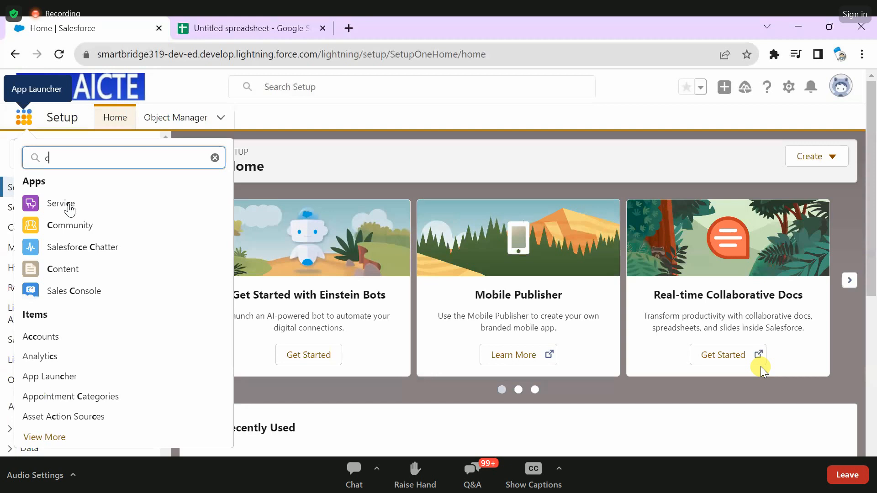
pyautogui.write('oh')
pyautogui.press('Return')
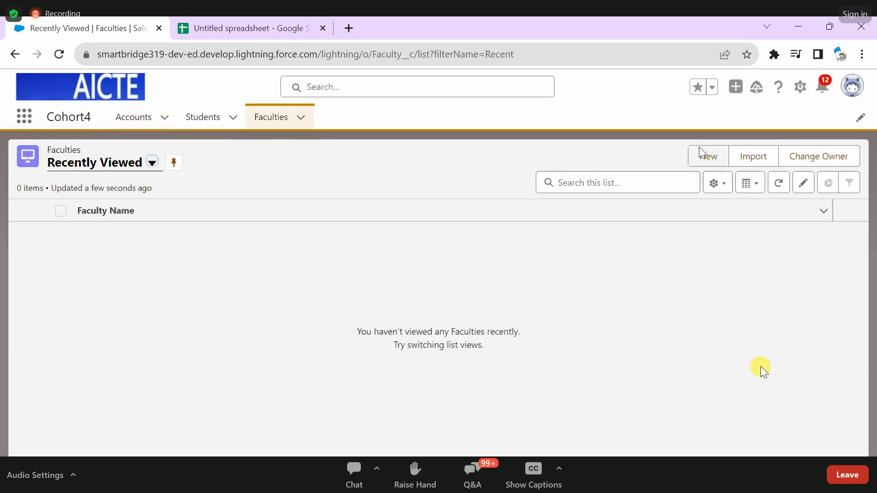
pyautogui.click(699, 151)
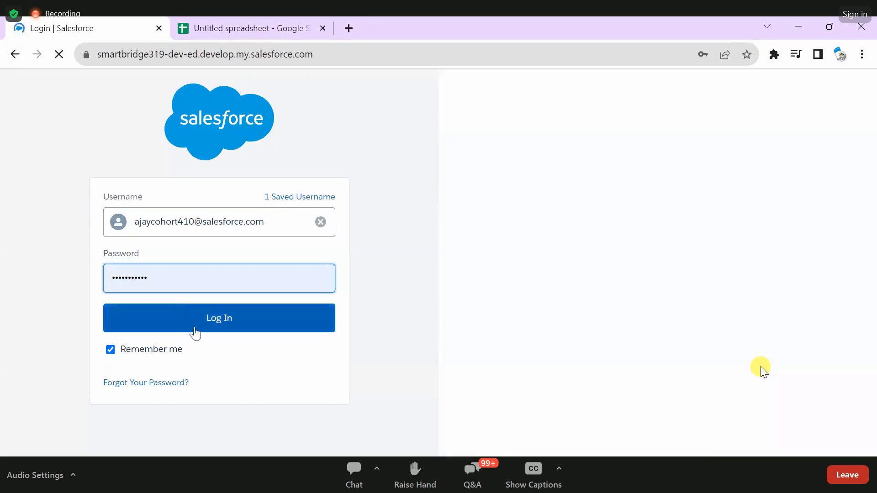
# - Log back in to the Salesforce org and start a new Faculty record in the Cohort4 app
pyautogui.click(191, 327)
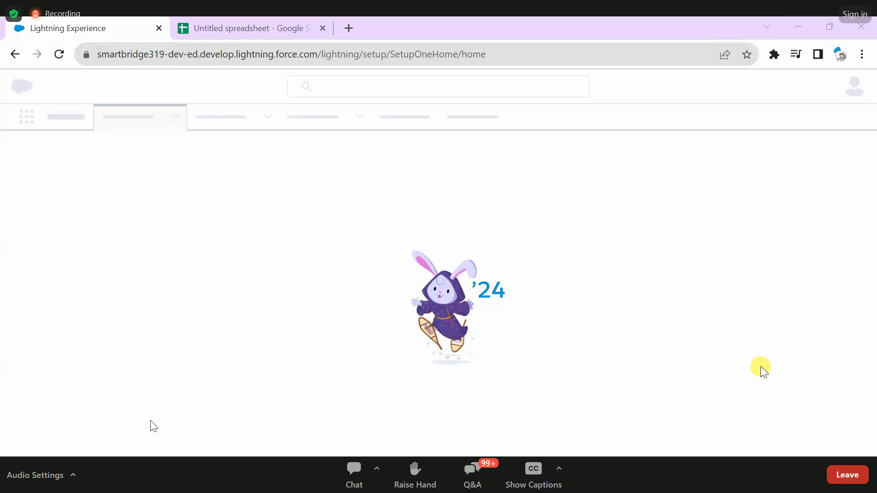
pyautogui.click(61, 54)
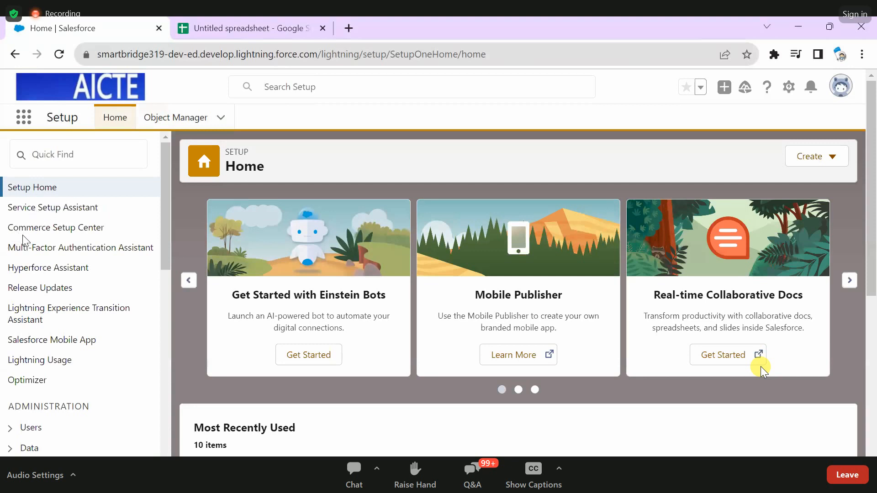
pyautogui.click(23, 117)
pyautogui.write('coh')
pyautogui.click(63, 203)
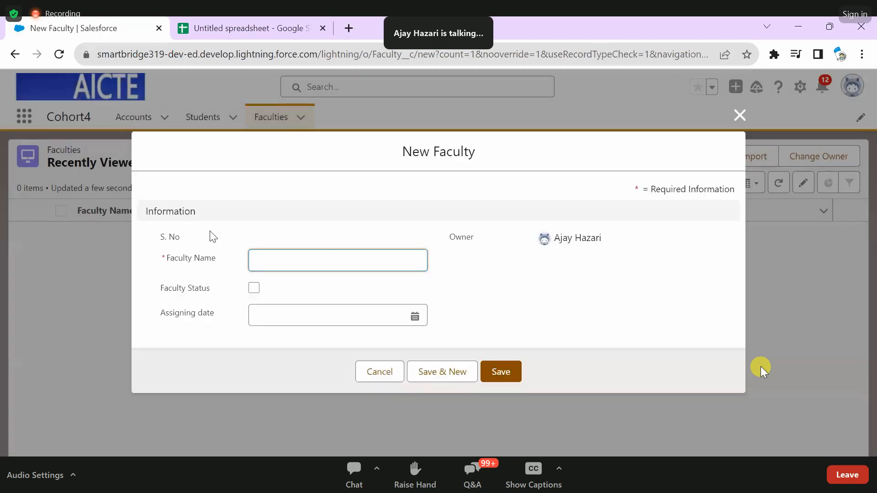
# - Create the Faculty record with the faculty member's name, Faculty Status checked and Assigning date 18/10/2023, and review its saved details
pyautogui.moveTo(212, 258); pyautogui.dragTo(217, 257)
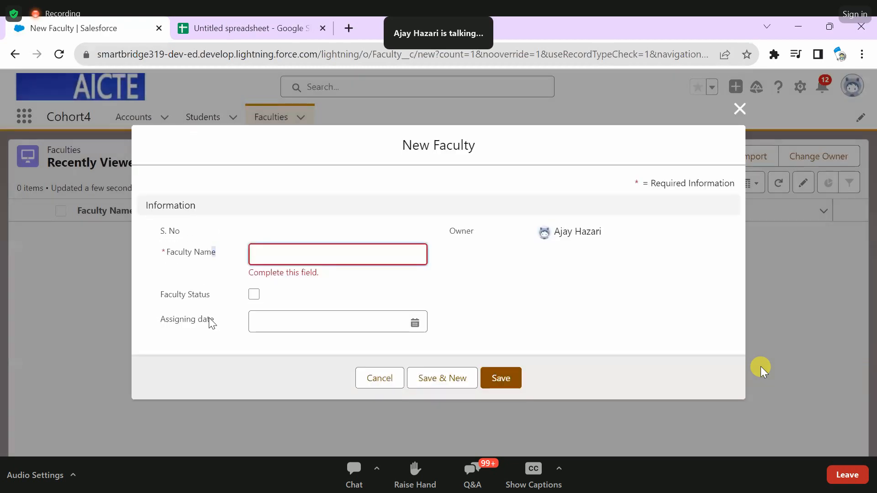
pyautogui.click(161, 322)
pyautogui.click(282, 248)
pyautogui.write('tae')
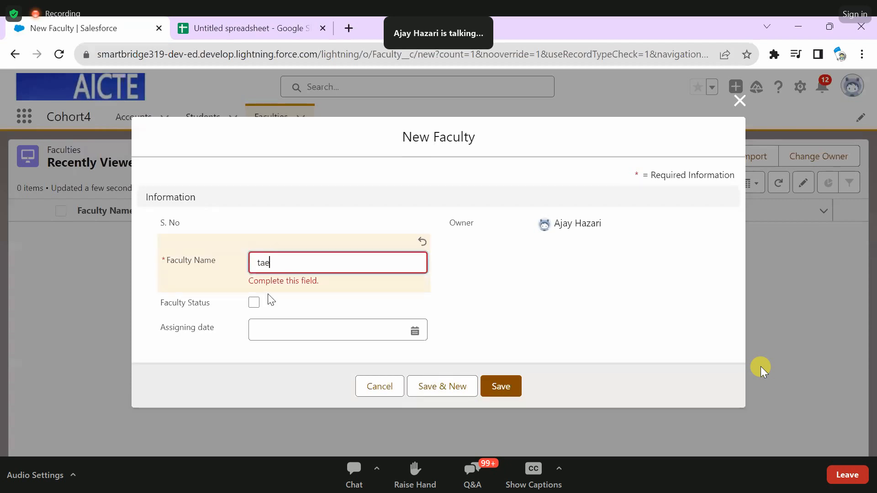
pyautogui.press('BackSpace')
pyautogui.write('run')
pyautogui.click(254, 302)
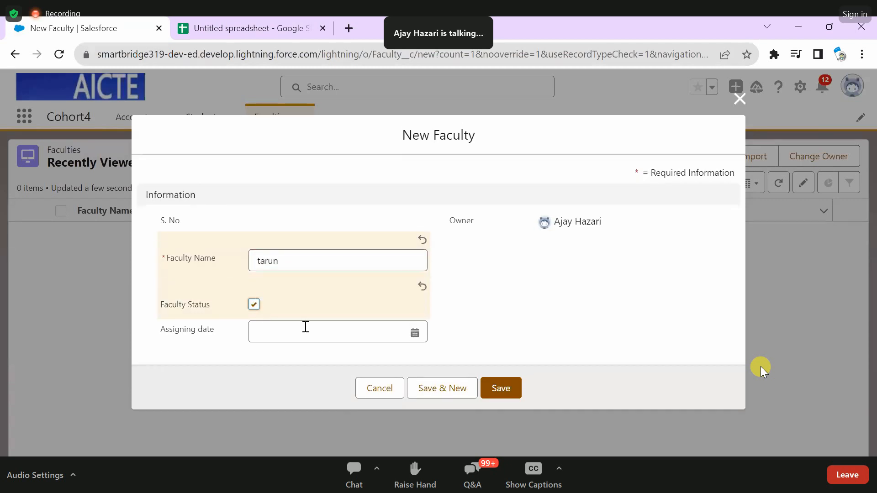
pyautogui.click(292, 333)
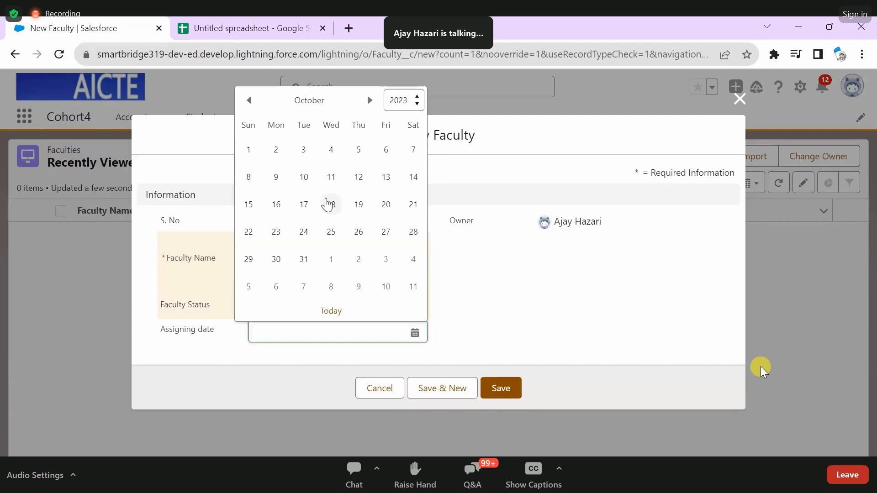
pyautogui.click(331, 204)
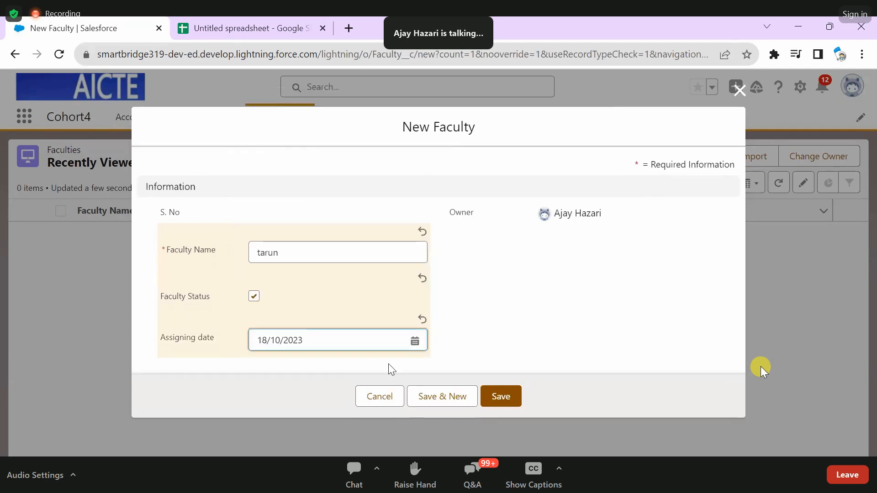
pyautogui.click(491, 396)
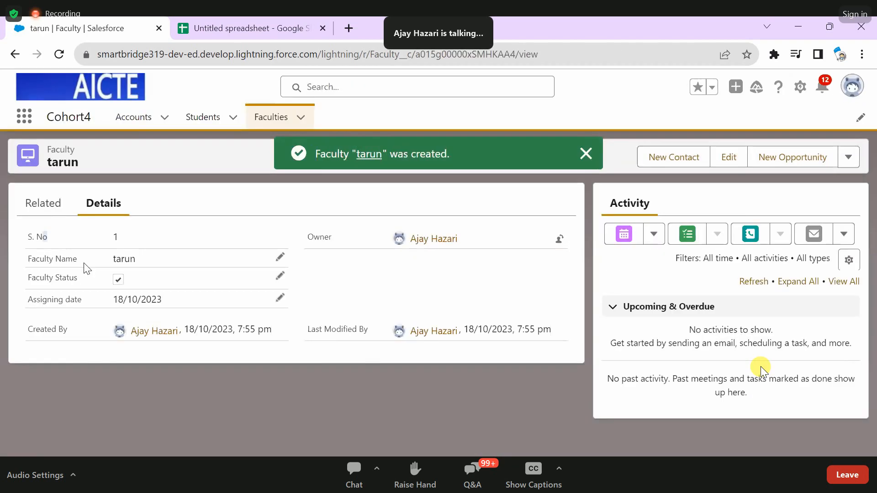
pyautogui.moveTo(86, 269); pyautogui.dragTo(69, 241)
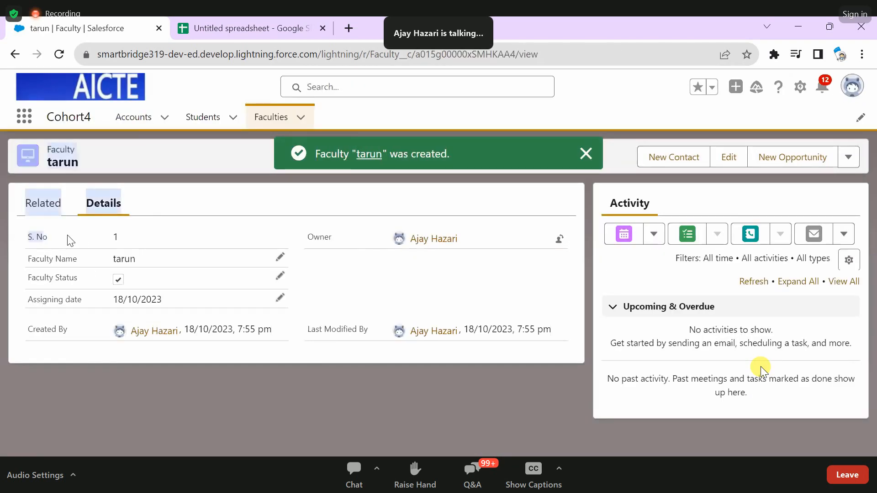
pyautogui.click(70, 241)
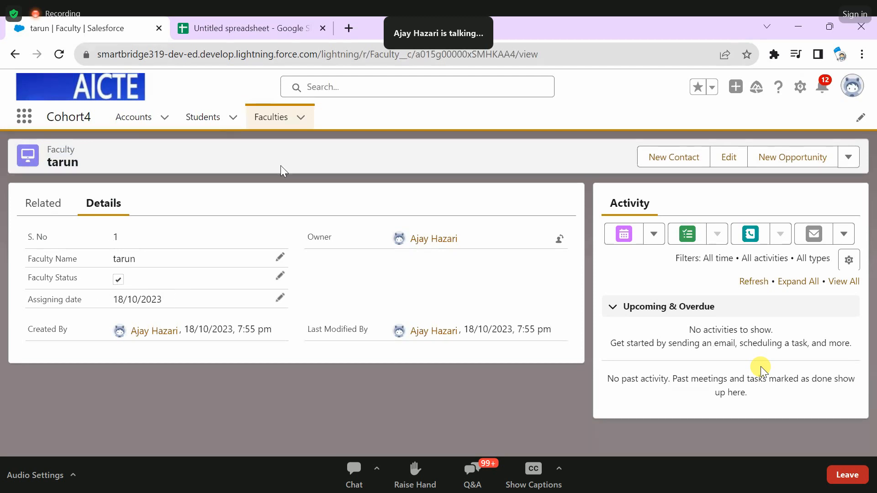
# - Create another Faculty record with the faculty member's name and Assigning date 18/10/2023, leaving Faculty Status unchecked
pyautogui.click(272, 118)
pyautogui.click(699, 156)
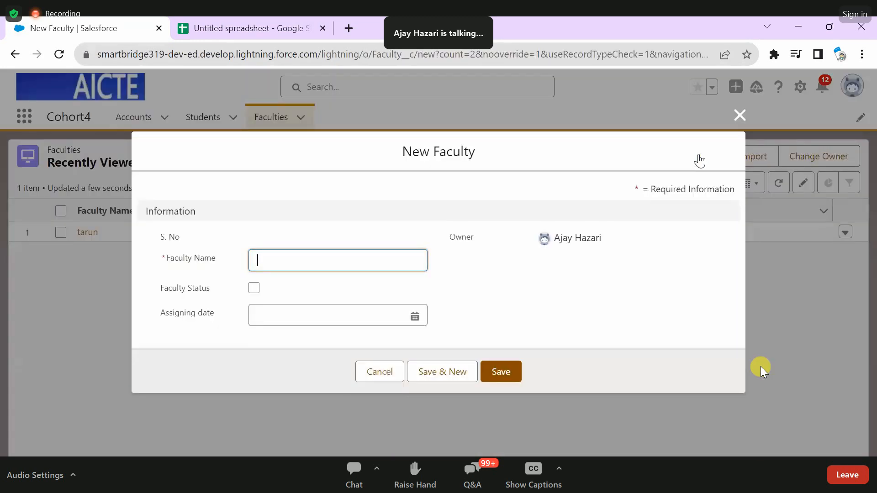
pyautogui.write('Ganesh')
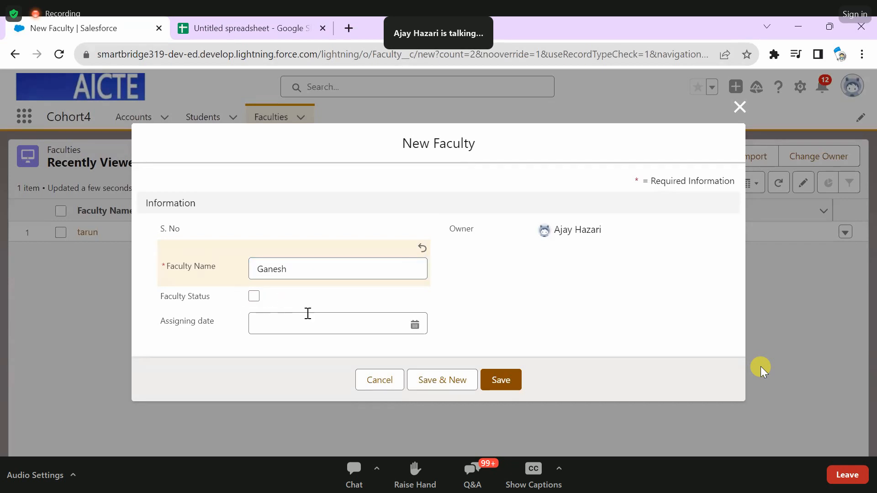
pyautogui.click(424, 319)
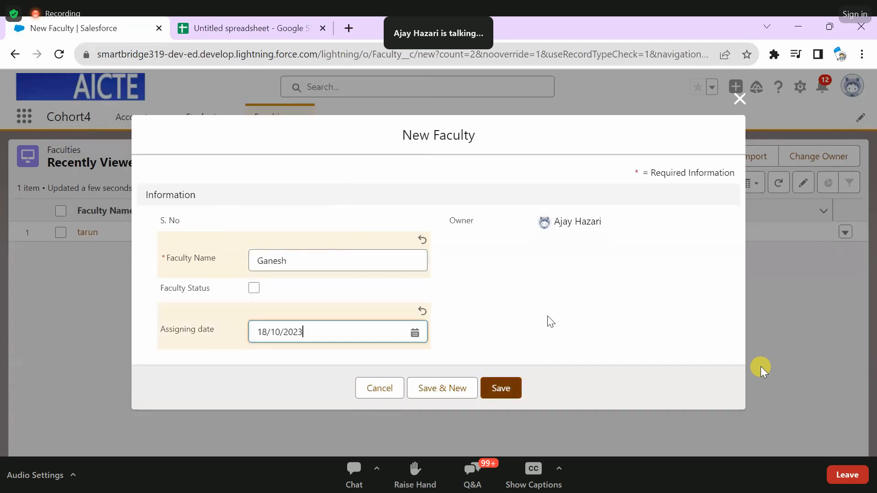
pyautogui.click(501, 389)
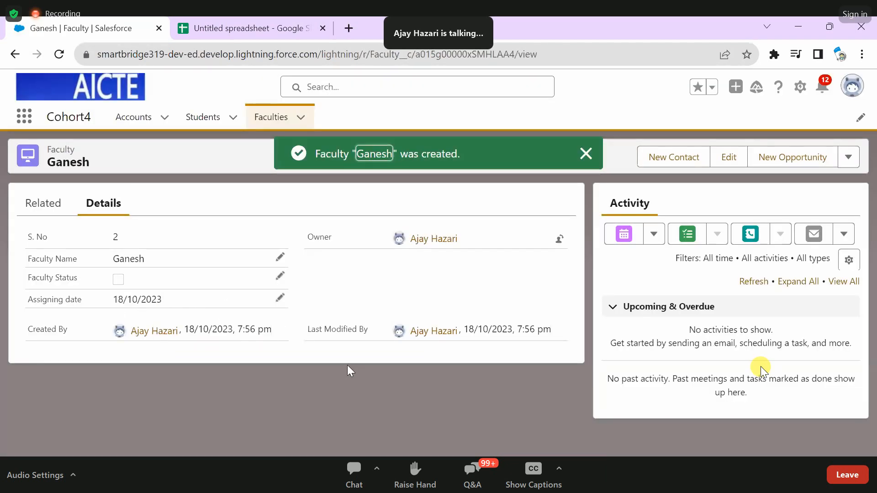
# - Edit the newly created Faculty record to check its Faculty Status
pyautogui.click(280, 276)
pyautogui.click(120, 332)
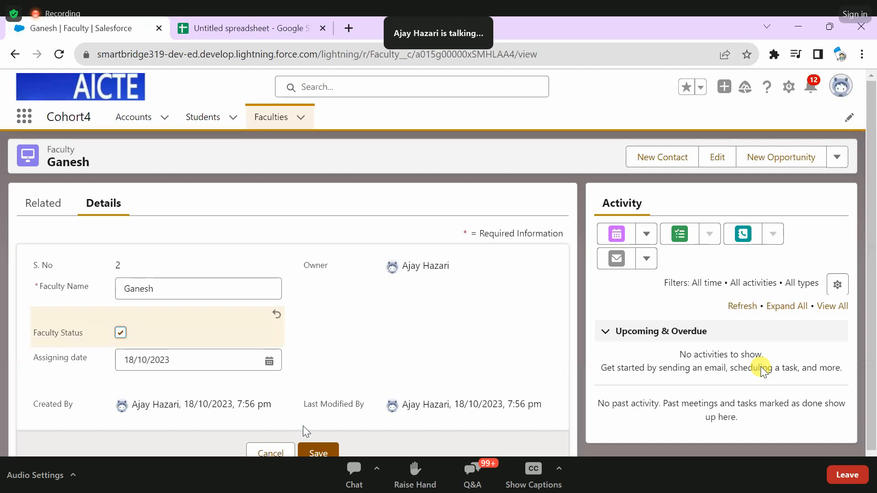
pyautogui.scroll(-1, 303, 425)
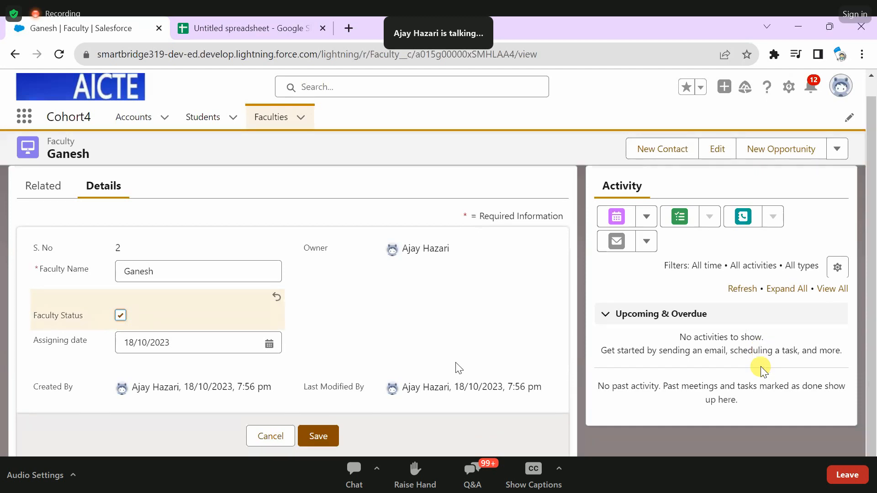
# - Return to the Faculties list and open a blank new Faculty form
pyautogui.click(271, 123)
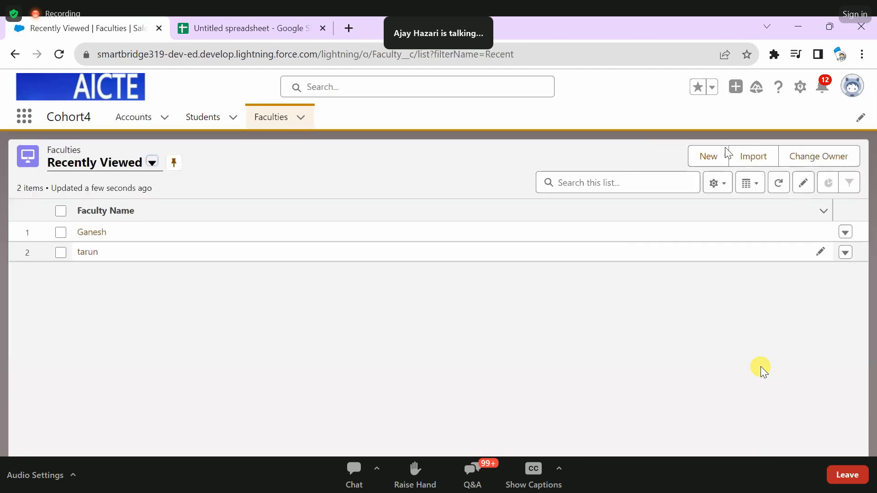
pyautogui.click(728, 163)
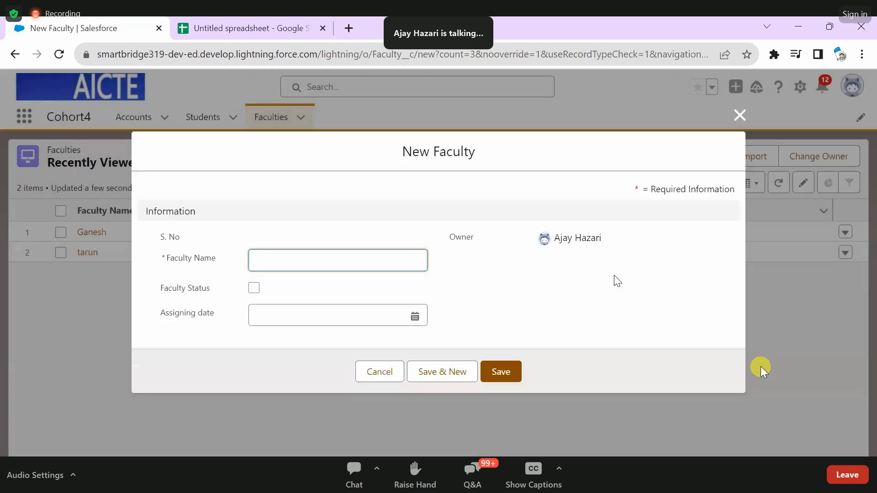
pyautogui.click(760, 367)
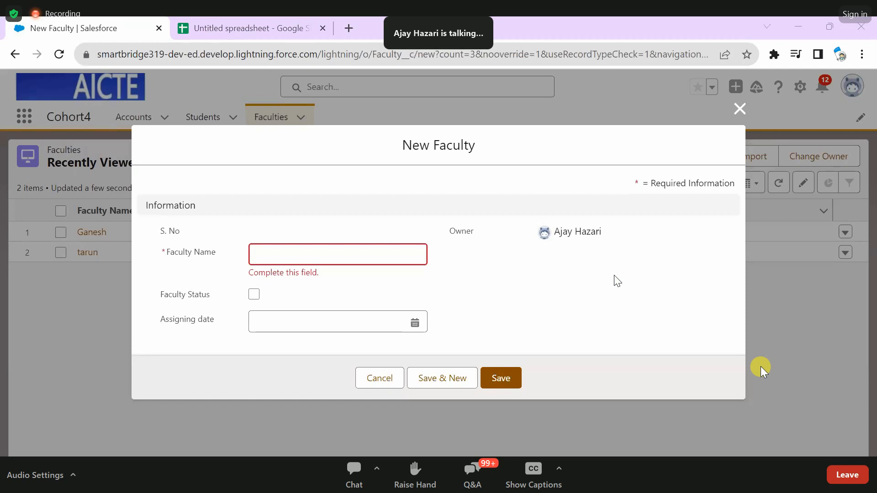
# - Switch to the Sf-Cohort-4 notes in Notepad and review the lines on object types and the three ways of creating objects
pyautogui.hotkey('alt', 'Tab')
pyautogui.scroll(6, 134, 381)
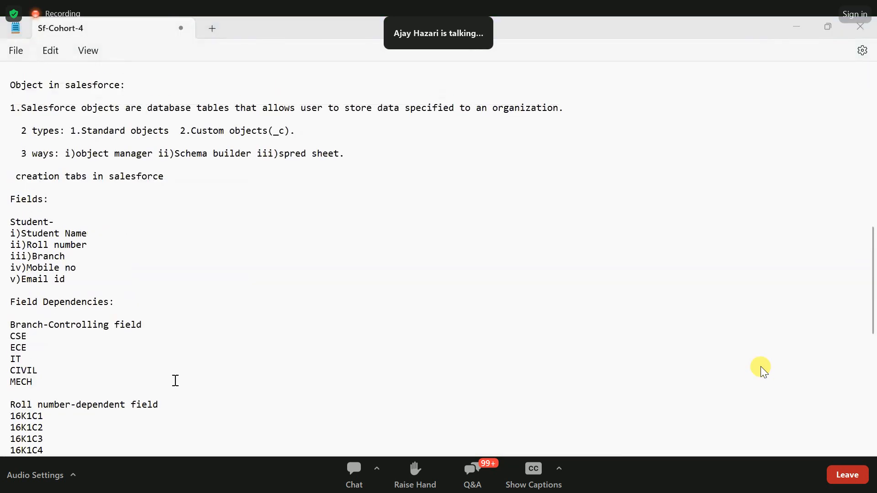
pyautogui.scroll(5, 176, 380)
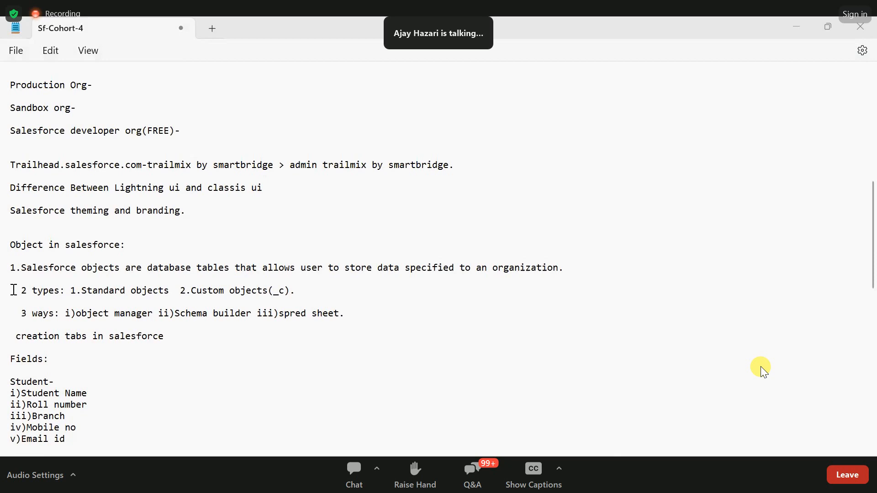
pyautogui.moveTo(14, 290); pyautogui.dragTo(291, 295)
pyautogui.scroll(-1, 335, 302)
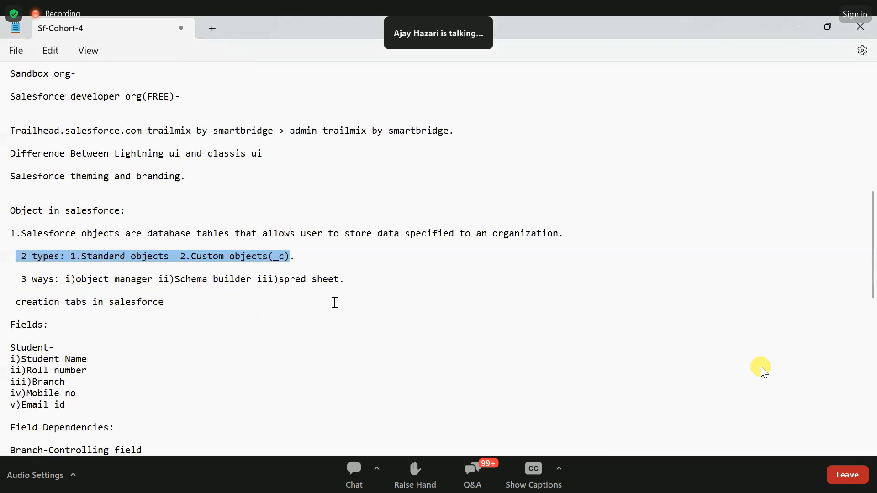
pyautogui.click(282, 283)
pyautogui.moveTo(293, 256); pyautogui.dragTo(93, 278)
pyautogui.click(15, 277)
pyautogui.click(318, 297)
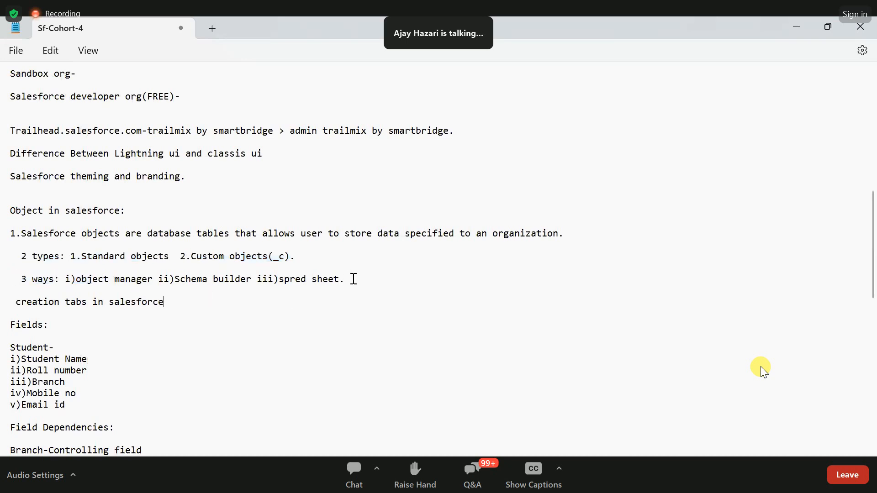
pyautogui.tripleClick(236, 279)
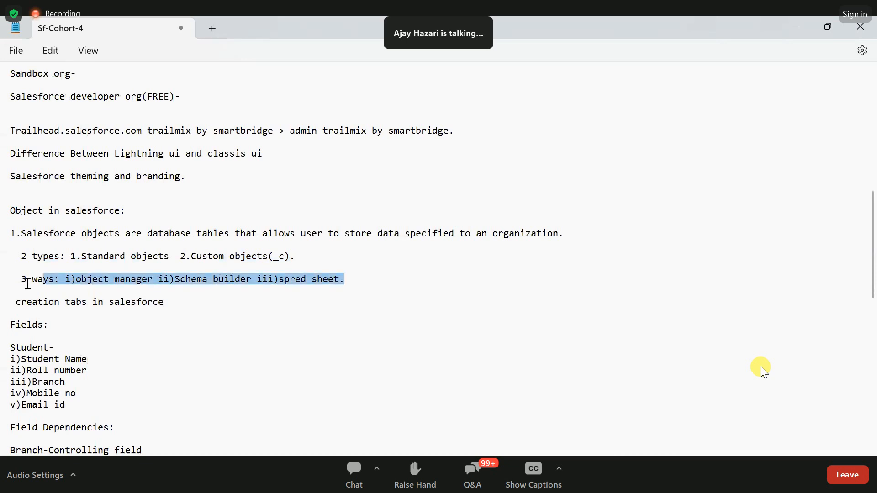
# - Correct "spred sheet" to "spread sheet" in the notes line listing the three ways
pyautogui.click(297, 281)
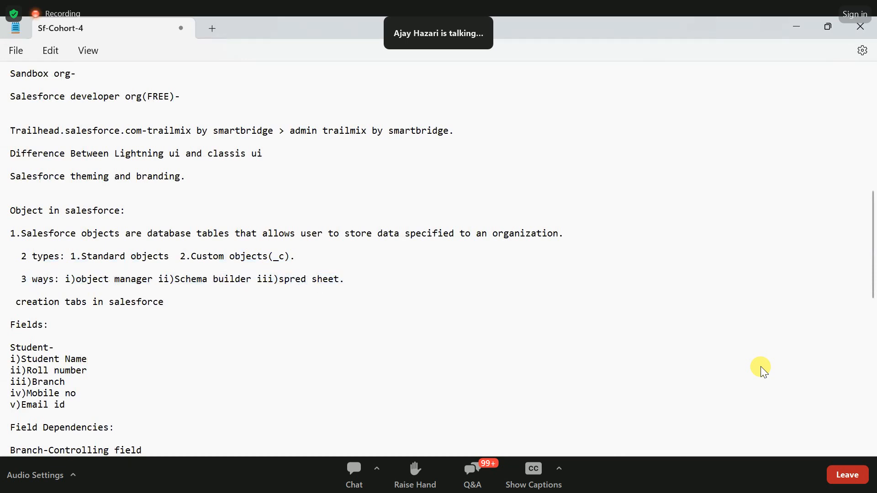
pyautogui.write('a')
pyautogui.click(346, 286)
pyautogui.click(323, 280)
# - Review the notes on the Salesforce object definition, creation of tabs and the Student fields
pyautogui.scroll(-1, 49, 286)
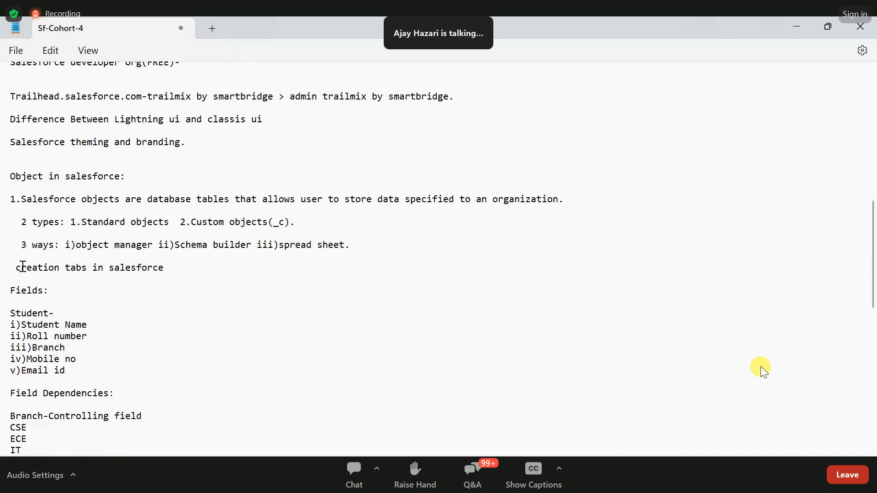
pyautogui.moveTo(17, 268); pyautogui.dragTo(58, 270)
pyautogui.click(178, 270)
pyautogui.doubleClick(23, 200)
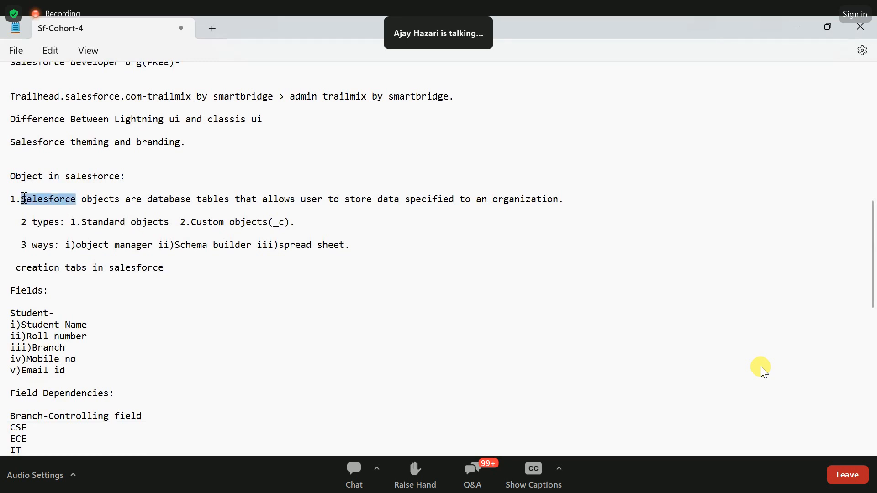
pyautogui.click(131, 222)
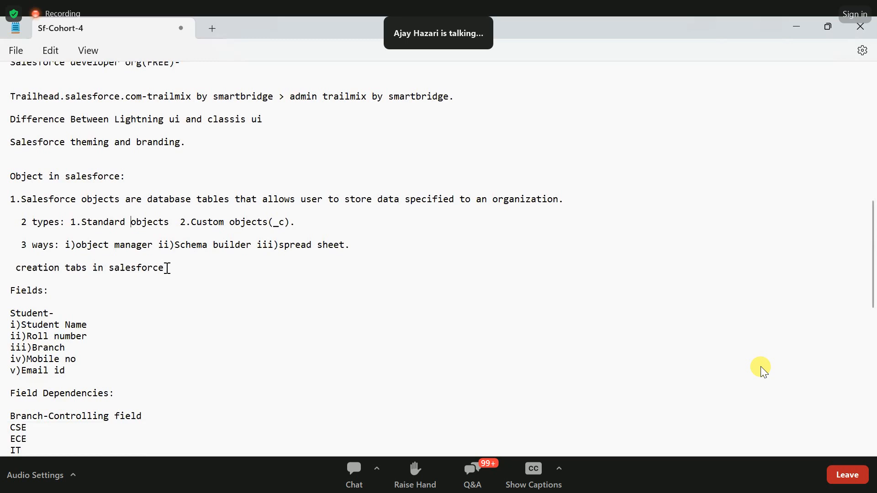
pyautogui.moveTo(167, 268); pyautogui.dragTo(16, 268)
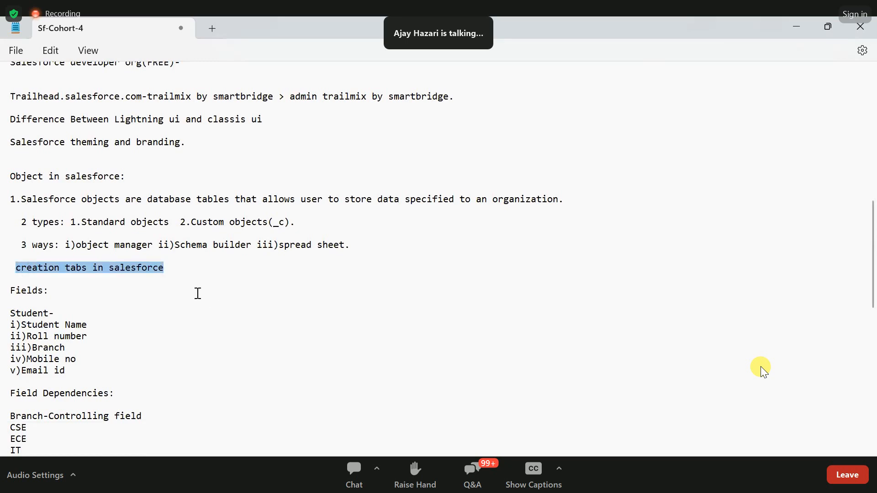
pyautogui.click(77, 276)
pyautogui.scroll(-1, 77, 277)
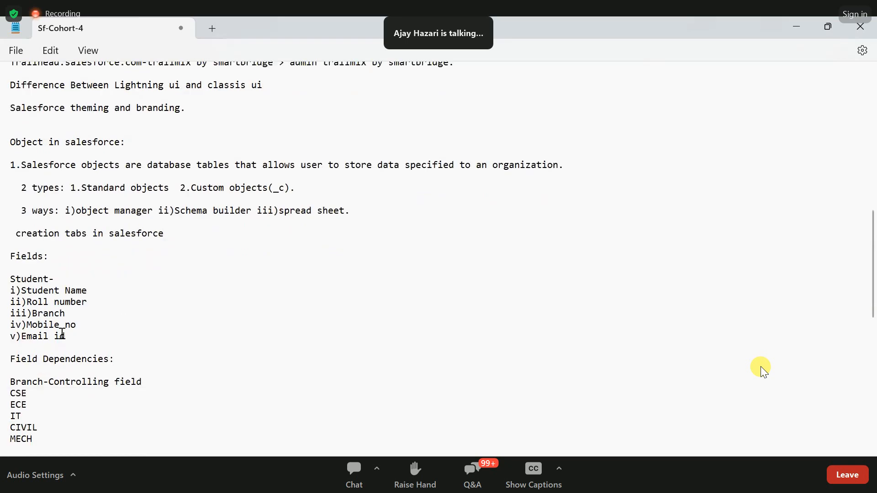
pyautogui.moveTo(65, 337); pyautogui.dragTo(17, 302)
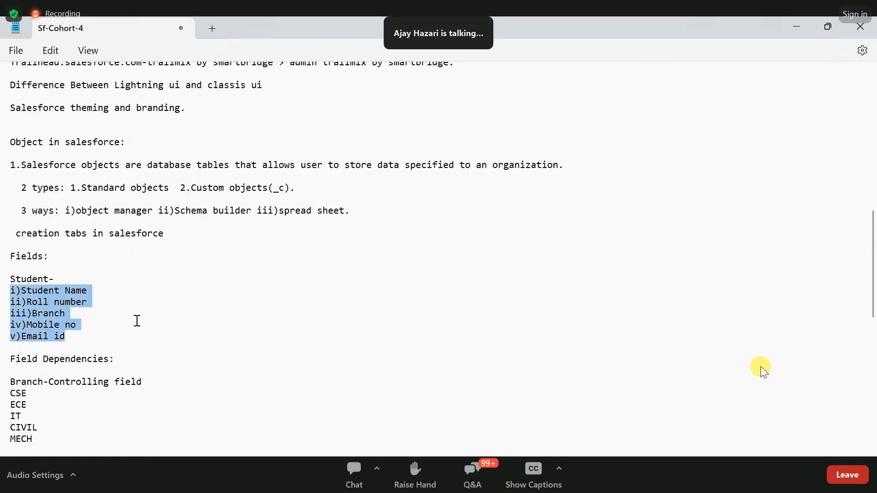
pyautogui.scroll(-1, 137, 321)
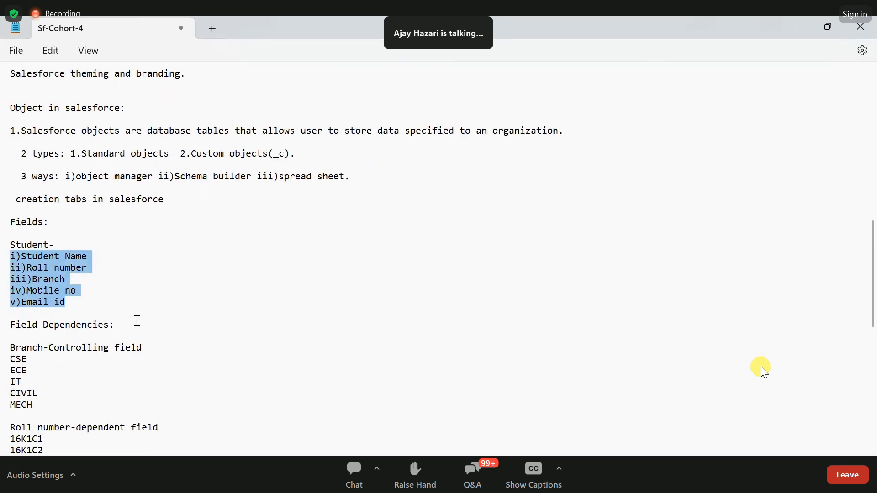
# - Review the Field Dependencies notes, covering the Branch controlling field values and the Roll number dependent field values
pyautogui.scroll(-1, 138, 321)
pyautogui.moveTo(117, 292); pyautogui.dragTo(9, 293)
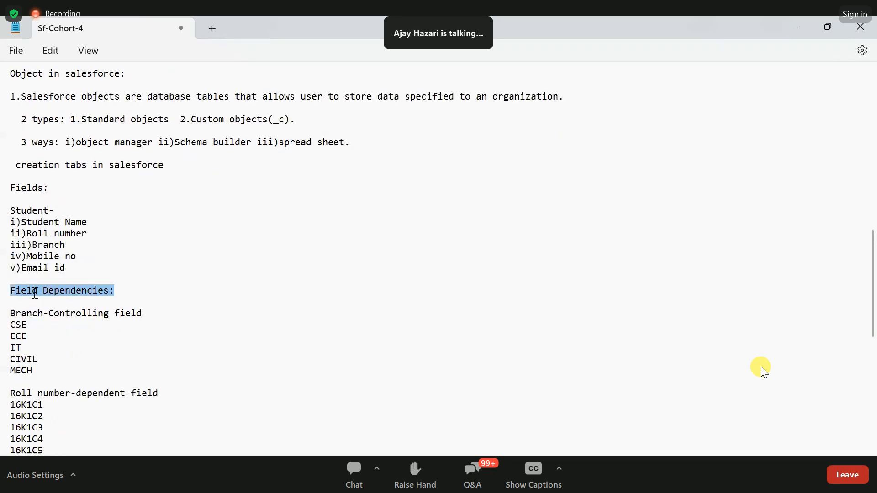
pyautogui.click(138, 293)
pyautogui.scroll(-1, 128, 275)
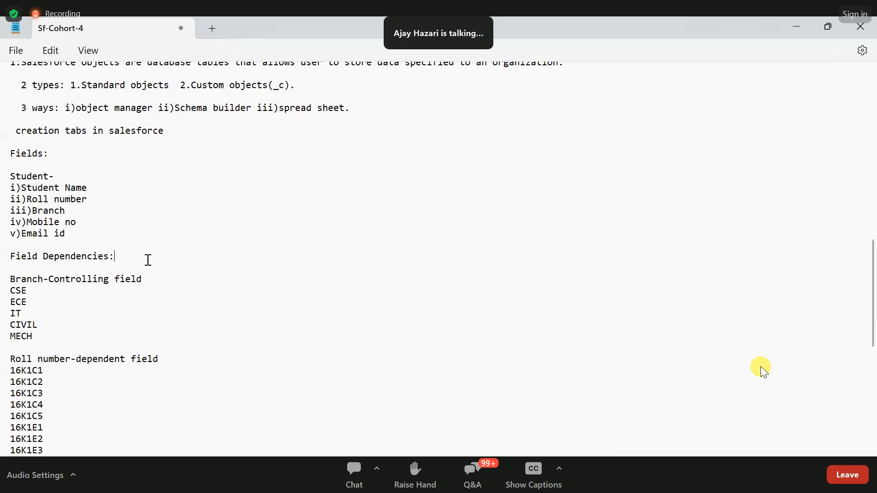
pyautogui.scroll(-1, 148, 260)
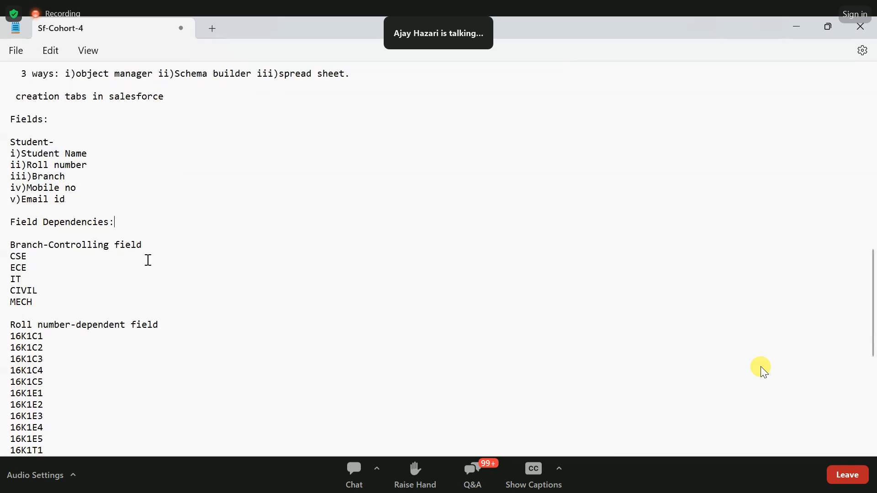
pyautogui.scroll(1, 148, 260)
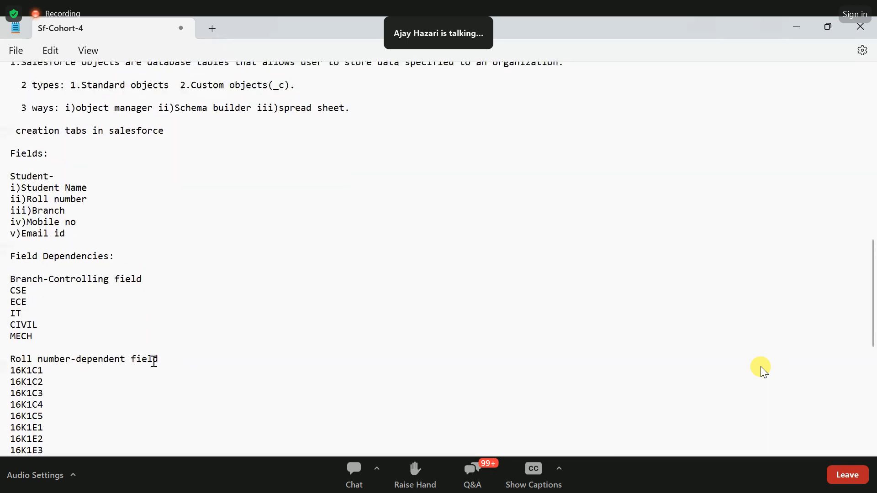
pyautogui.scroll(-1, 80, 335)
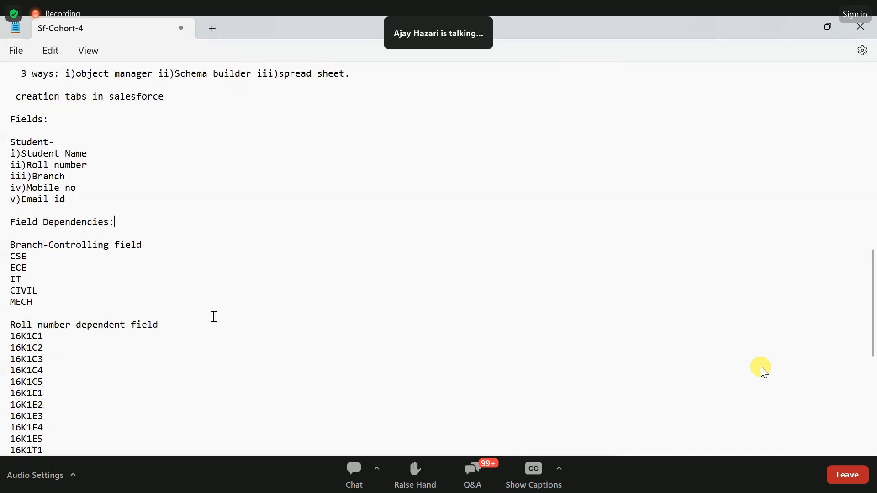
pyautogui.click(132, 279)
pyautogui.moveTo(4, 248); pyautogui.dragTo(176, 298)
pyautogui.scroll(-1, 176, 297)
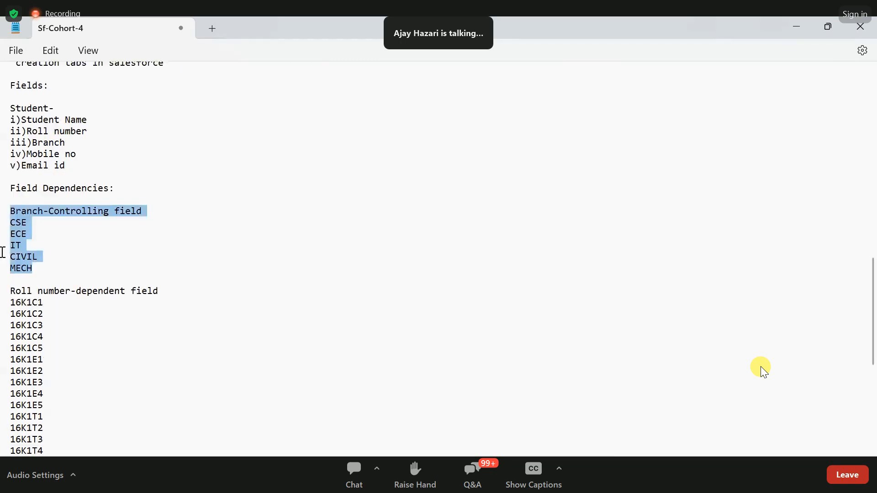
pyautogui.click(43, 208)
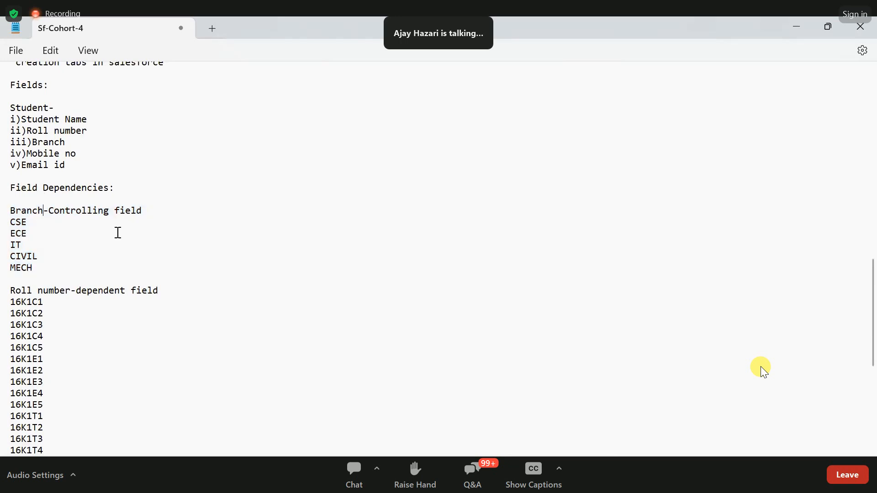
pyautogui.scroll(-3, 135, 287)
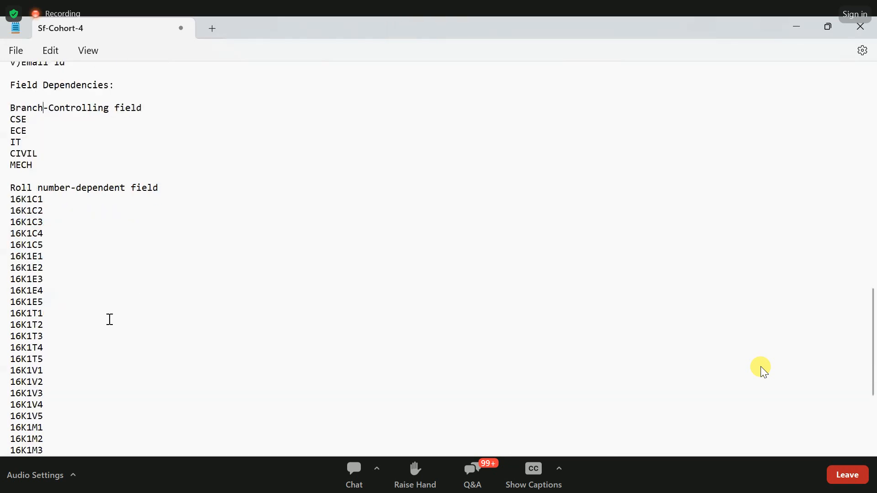
pyautogui.scroll(-5, 110, 319)
# - Append "cohort-4." to the "App Creation in salesforce platform:" line at the end of the notes
pyautogui.moveTo(81, 325); pyautogui.dragTo(208, 325)
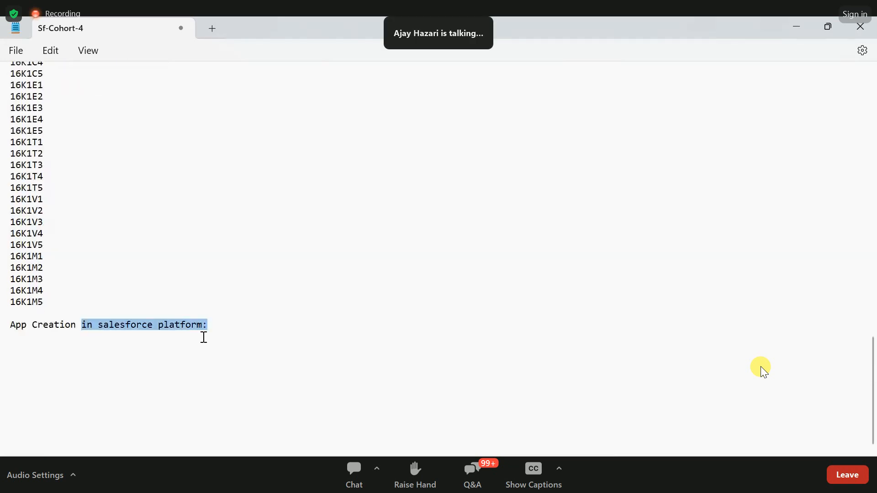
pyautogui.tripleClick(217, 322)
pyautogui.click(217, 322)
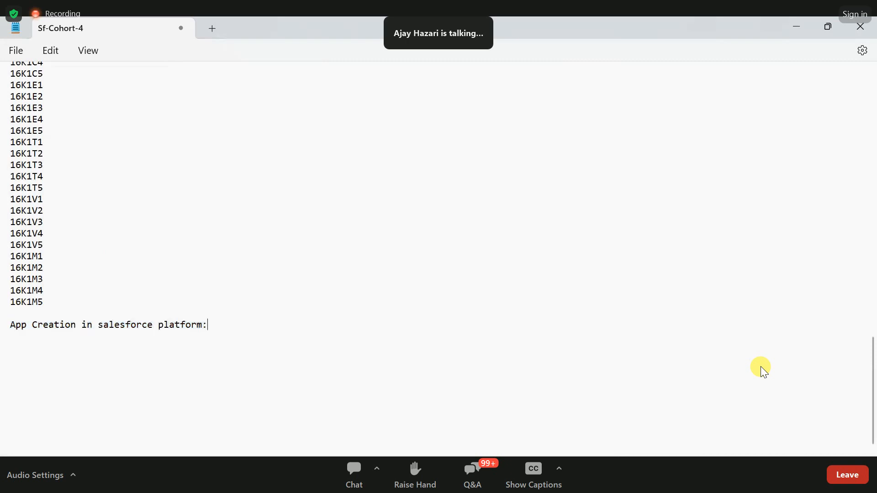
pyautogui.write('coh')
pyautogui.write('ort-4.')
pyautogui.doubleClick(733, 418)
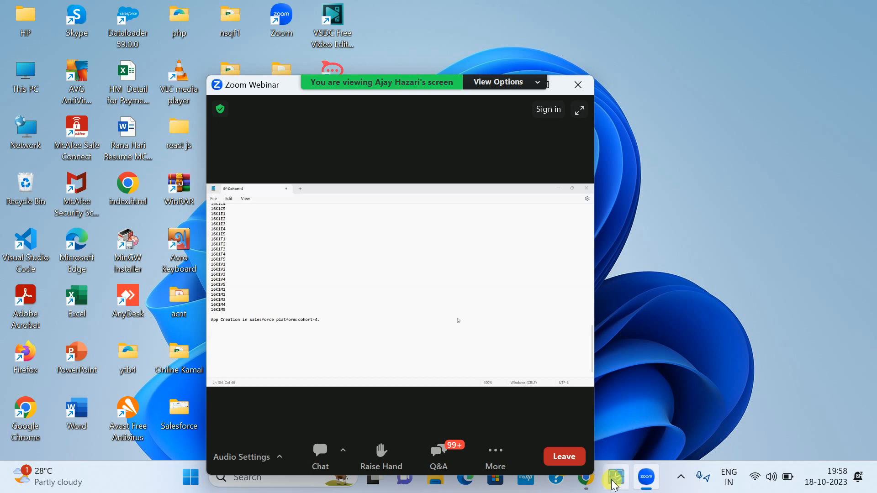